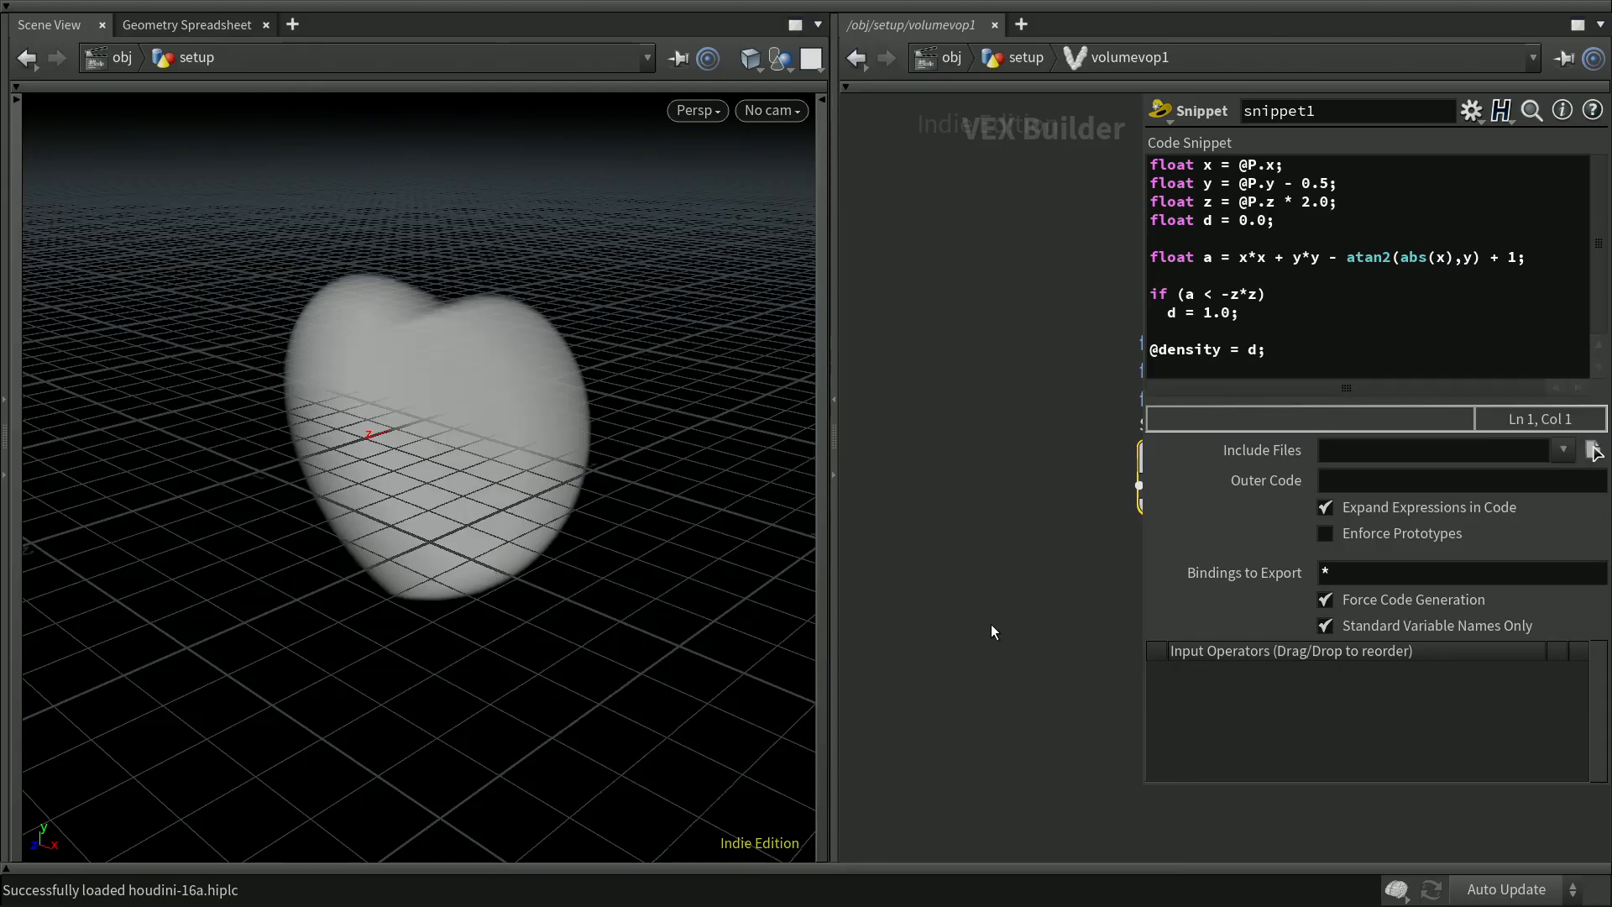
# Return from volumevop1 to the setup network, add a Transform node fed by volumevop1, and make it the displayed node
pyautogui.press('p')
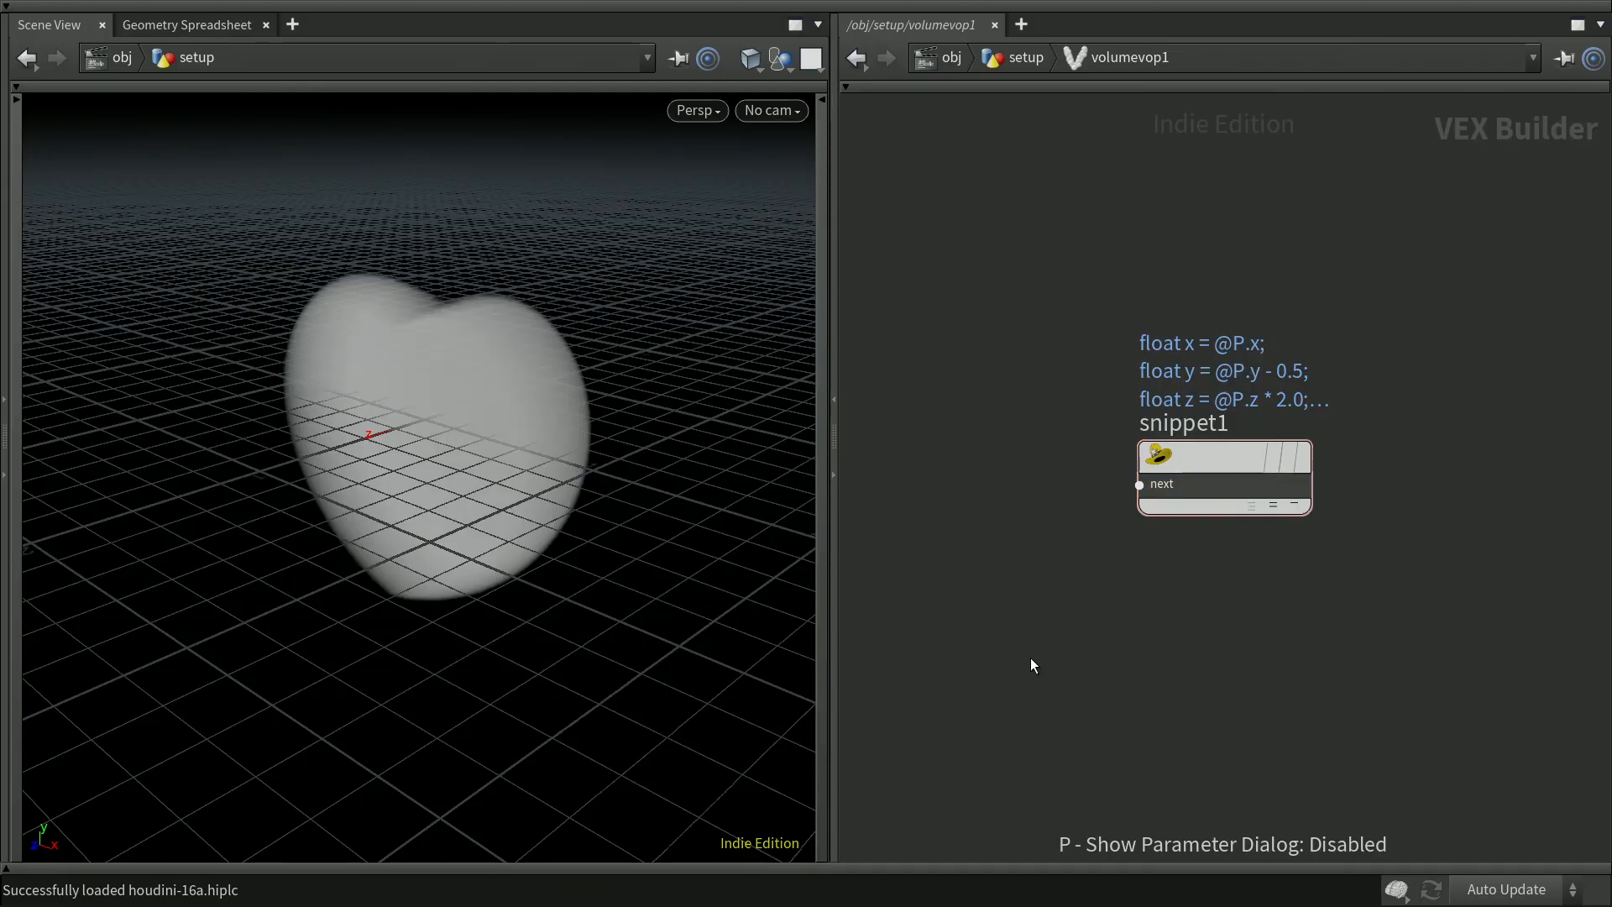
pyautogui.press('u')
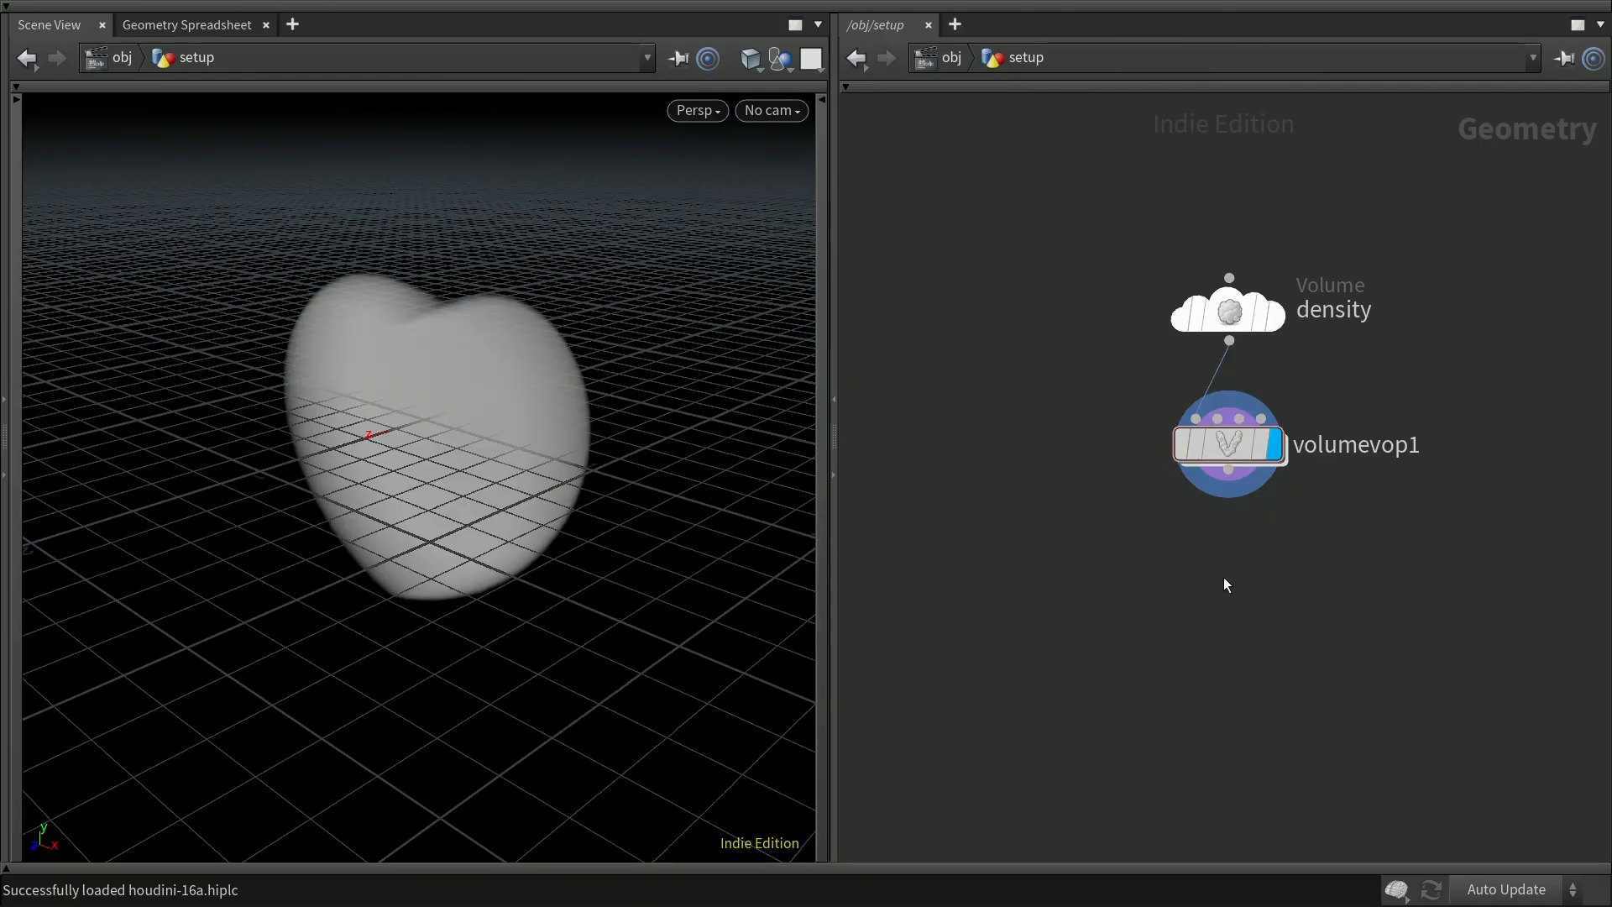
pyautogui.moveTo(1223, 582); pyautogui.dragTo(1195, 554, button='middle')
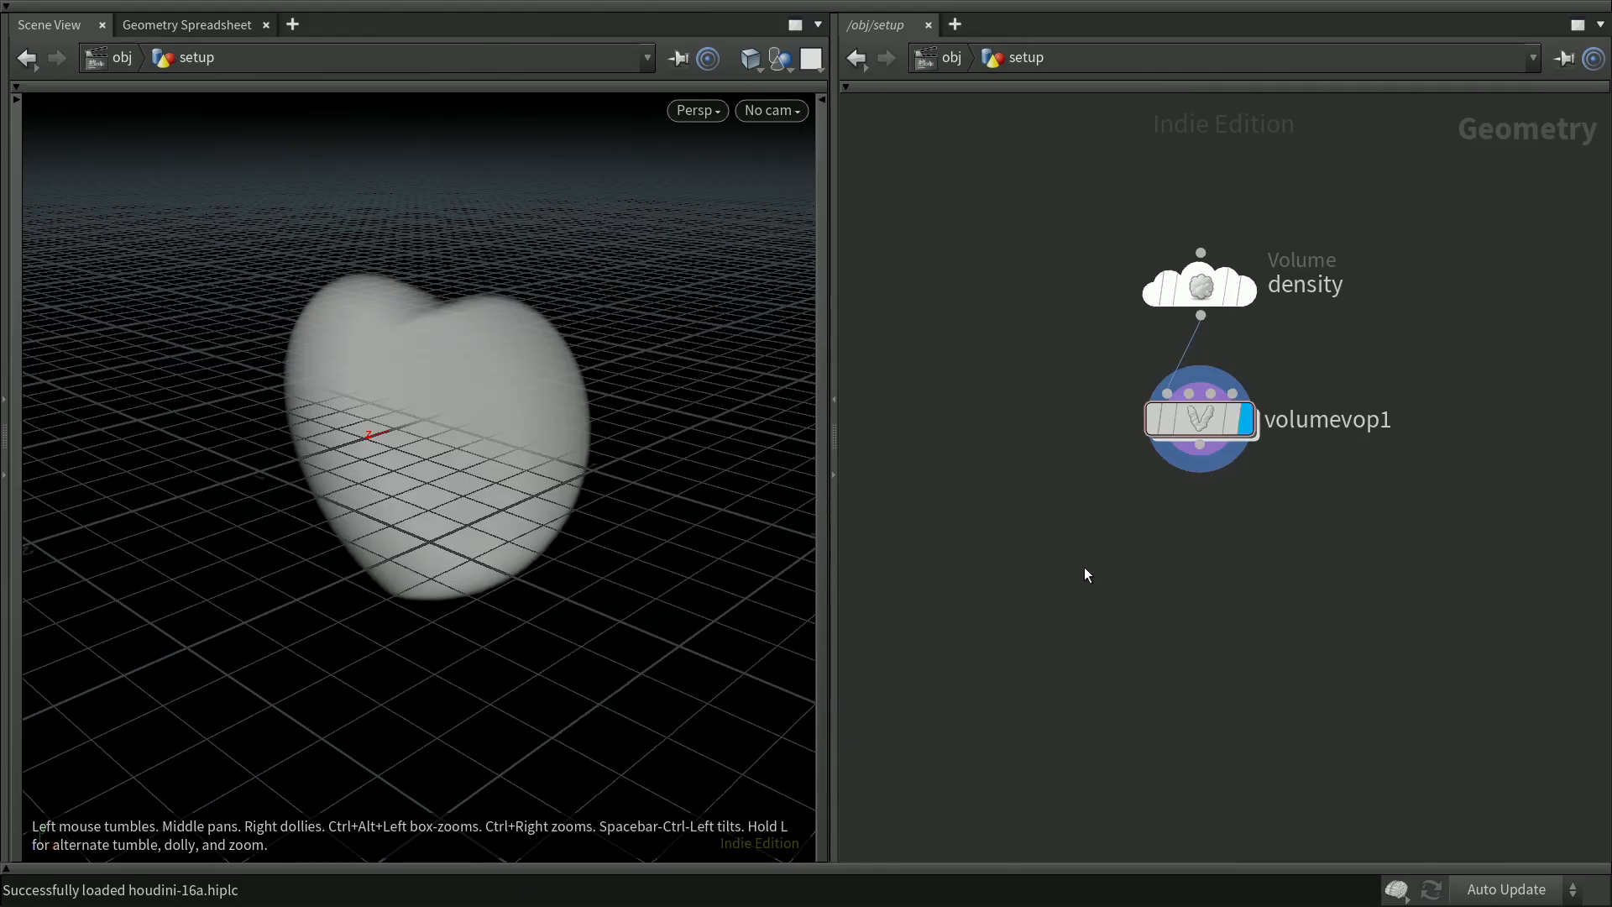
pyautogui.press('Tab')
pyautogui.write('transf')
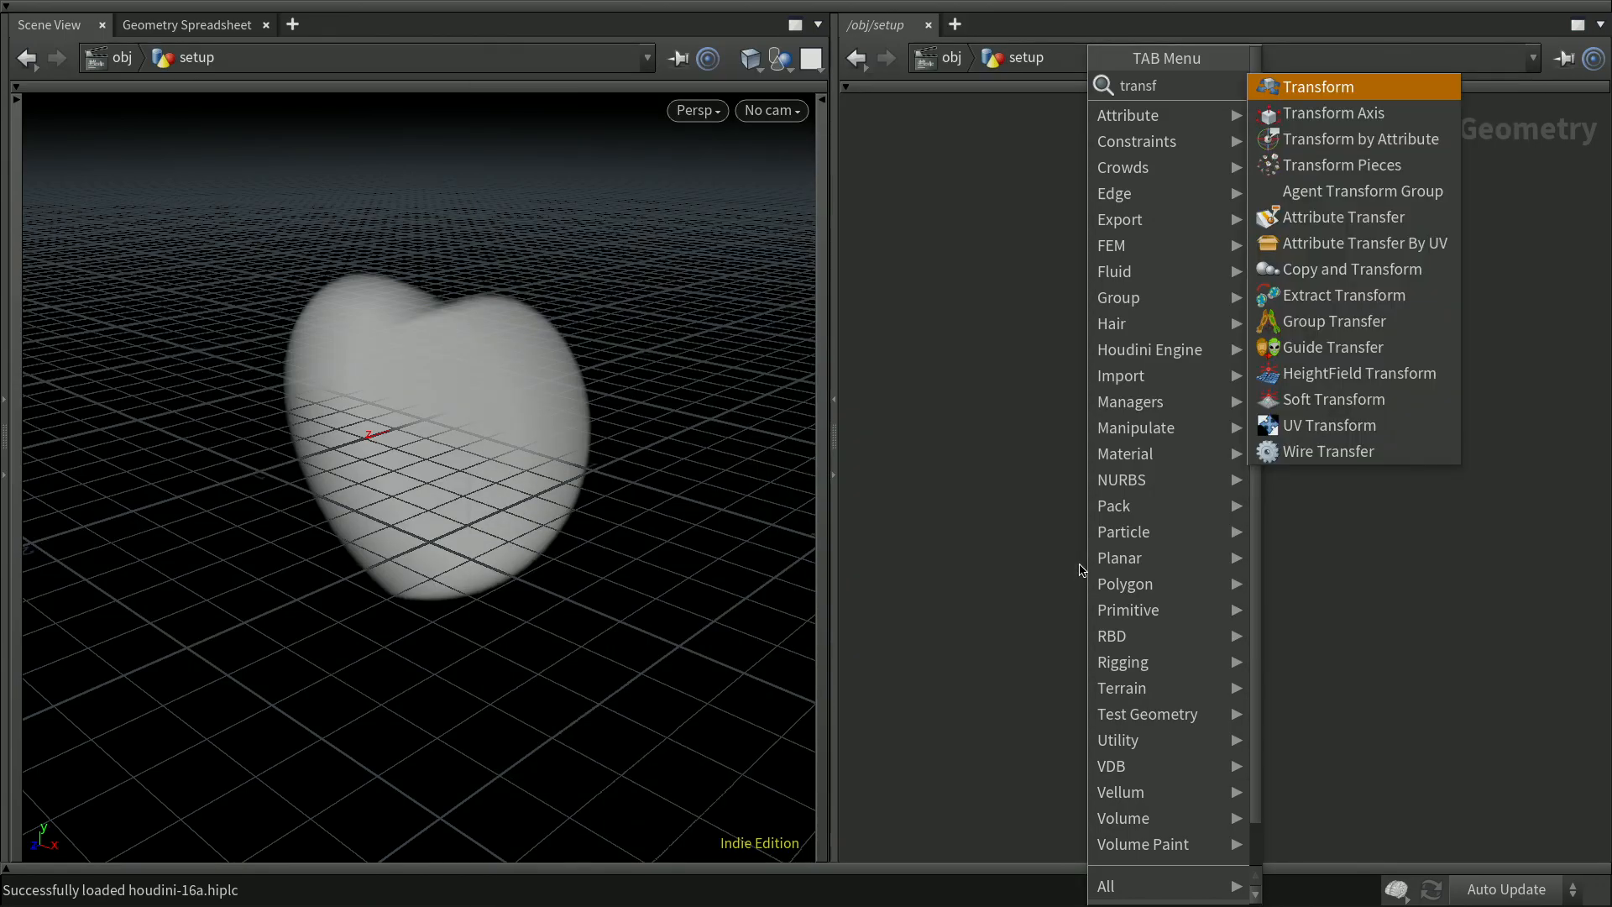
pyautogui.press('Return')
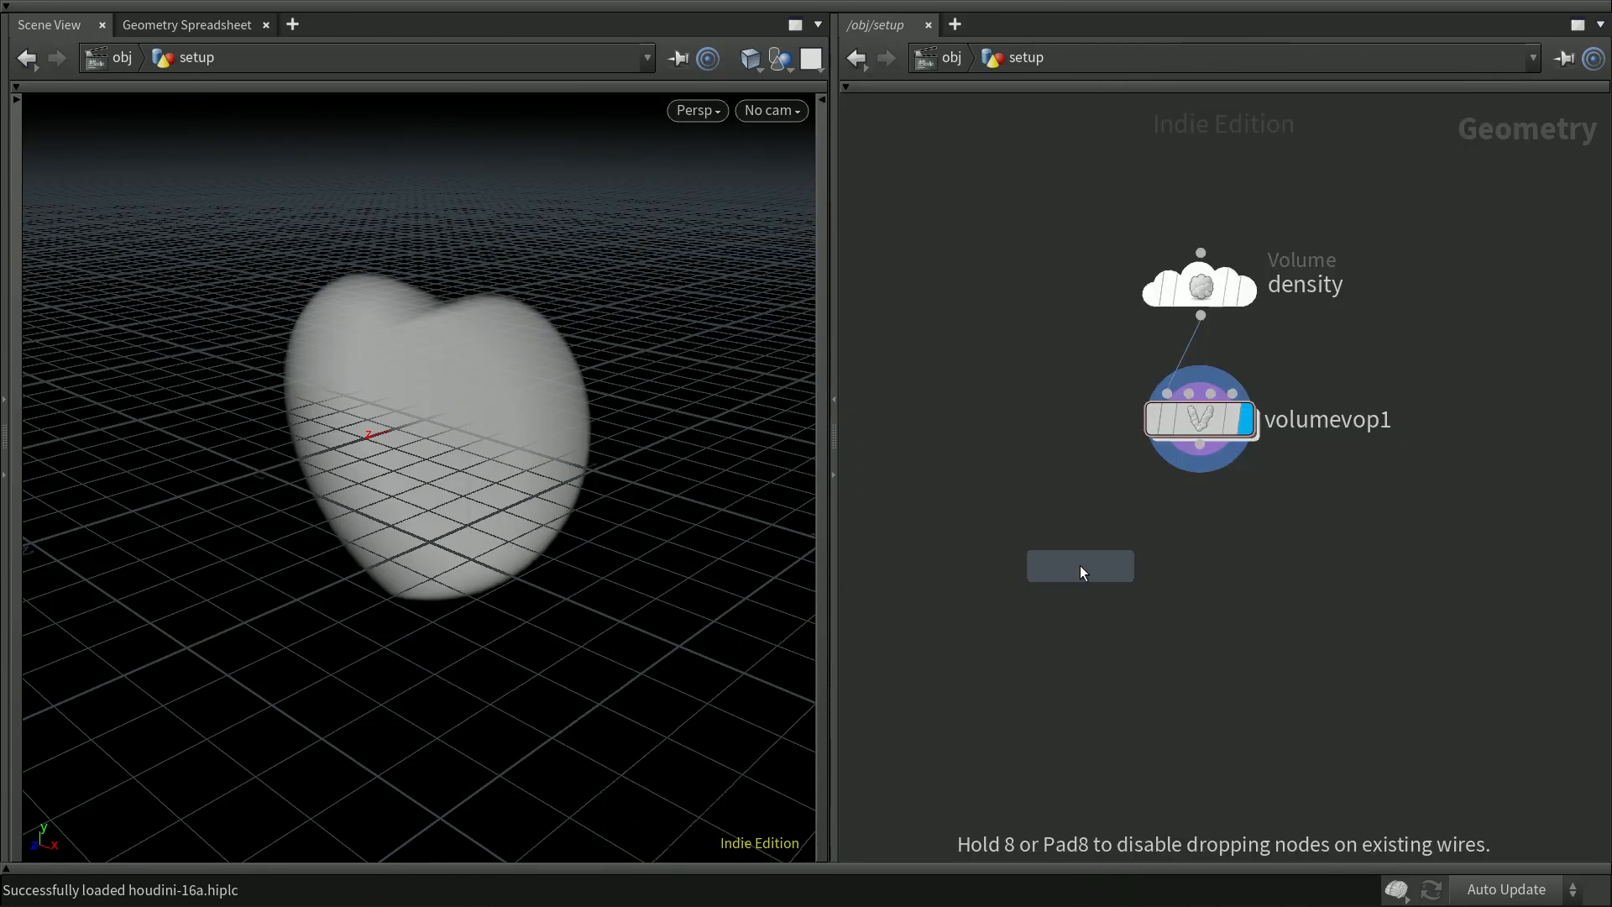
pyautogui.click(1081, 565)
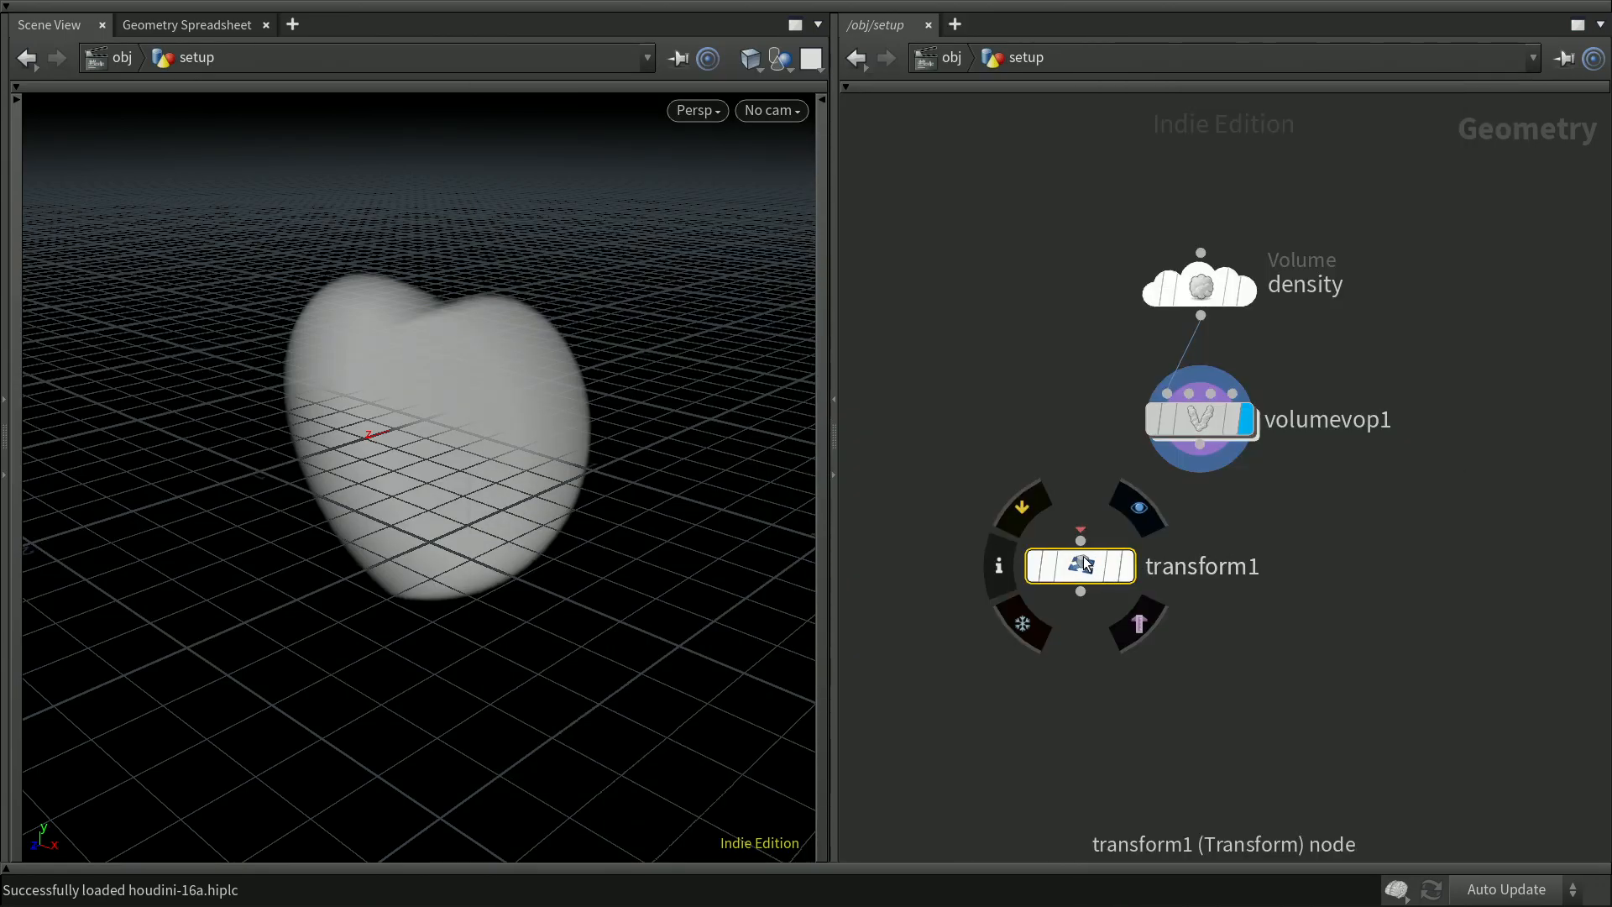
pyautogui.moveTo(1106, 573); pyautogui.dragTo(1226, 559)
pyautogui.moveTo(1203, 448); pyautogui.dragTo(1228, 555)
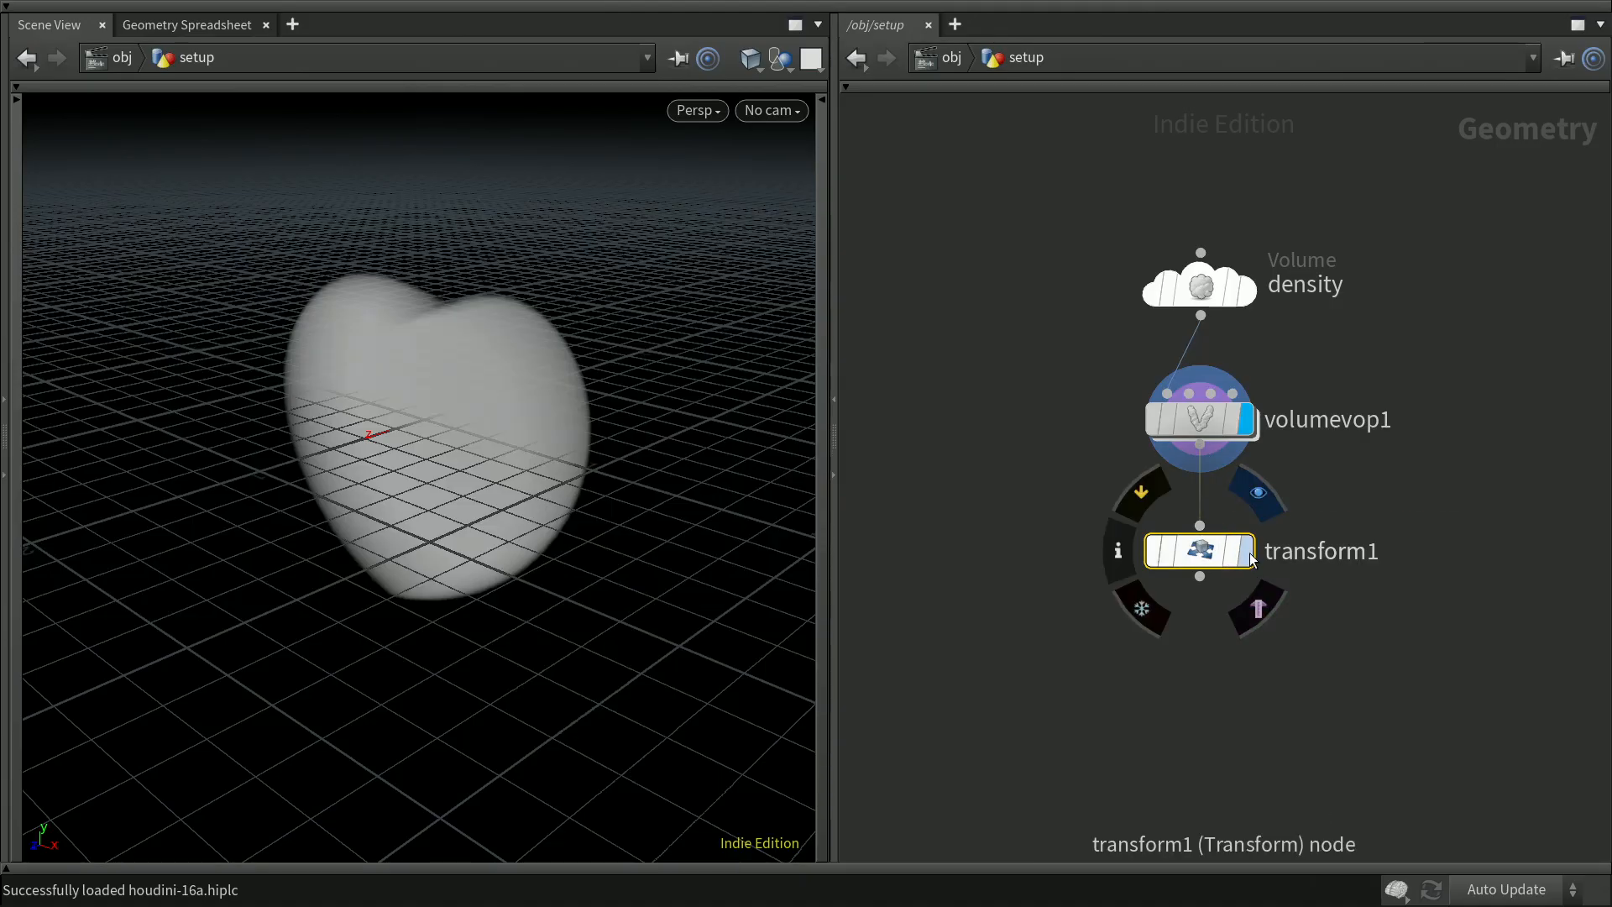
pyautogui.click(1248, 554)
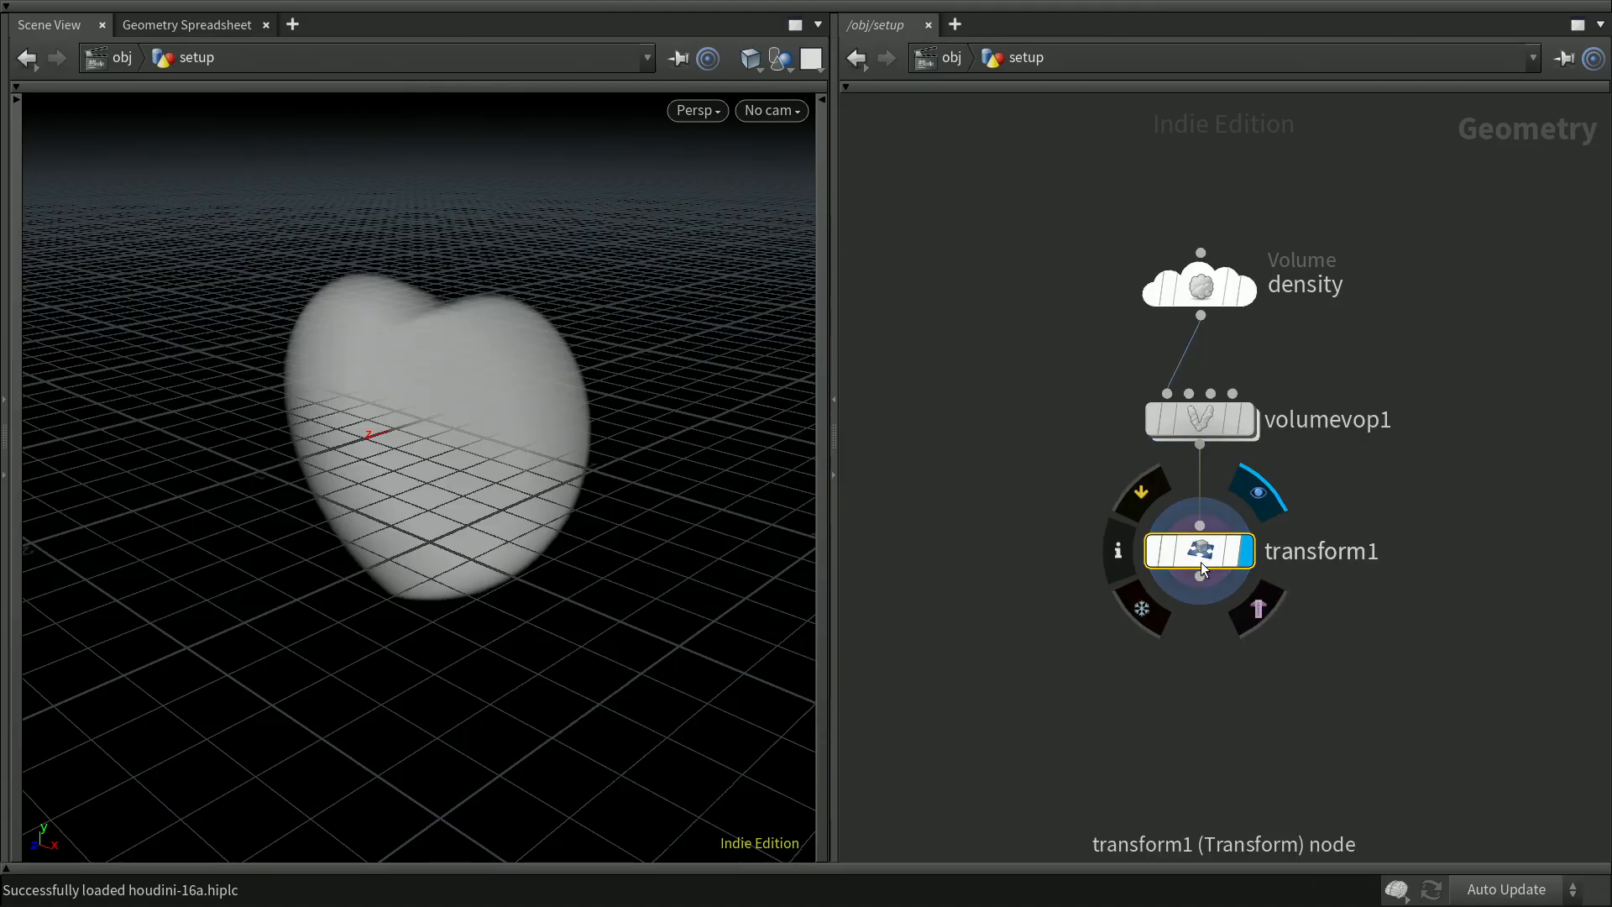
# Set the Y translation of transform1 to 1 and frame the raised heart volume in the scene view
pyautogui.press('p')
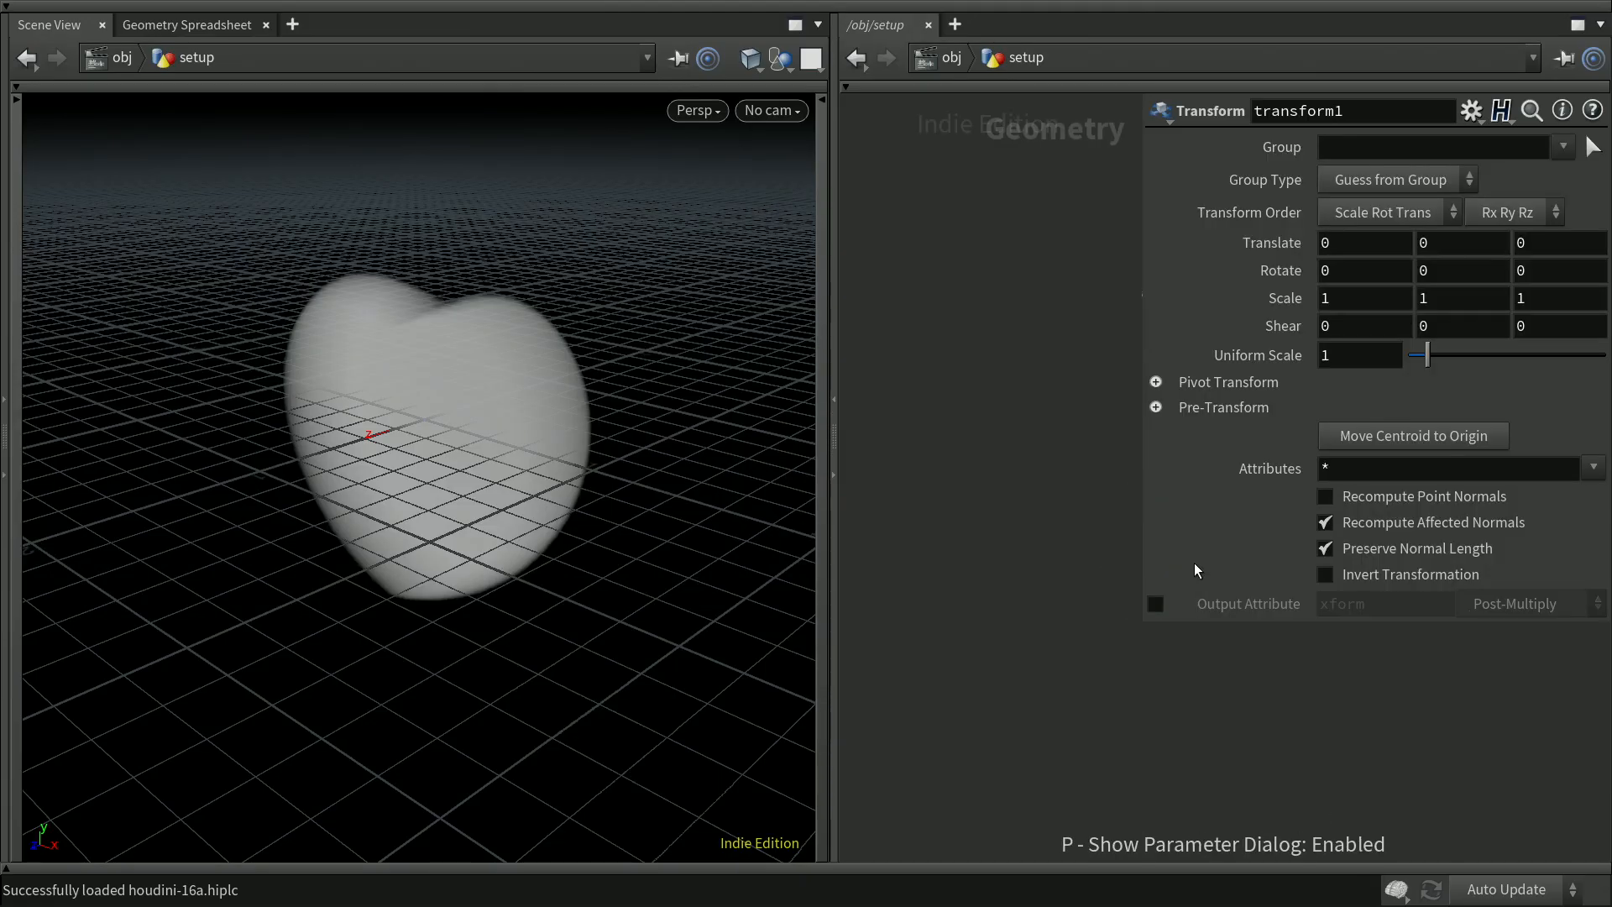
pyautogui.click(1423, 243)
pyautogui.write('1')
pyautogui.press('Return')
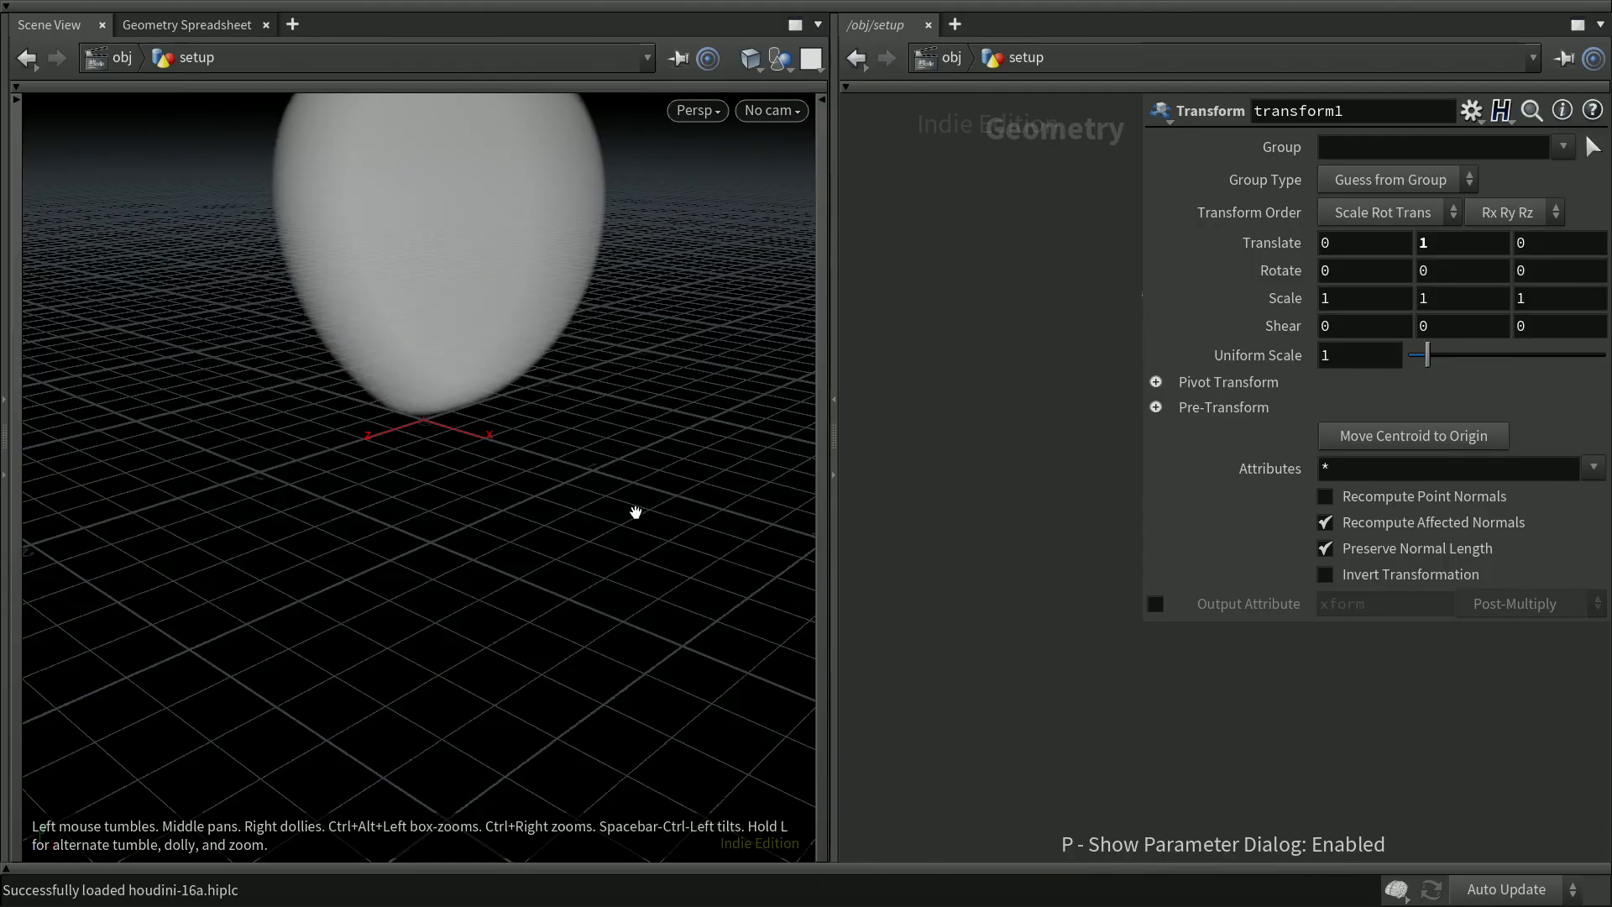
pyautogui.press('h')
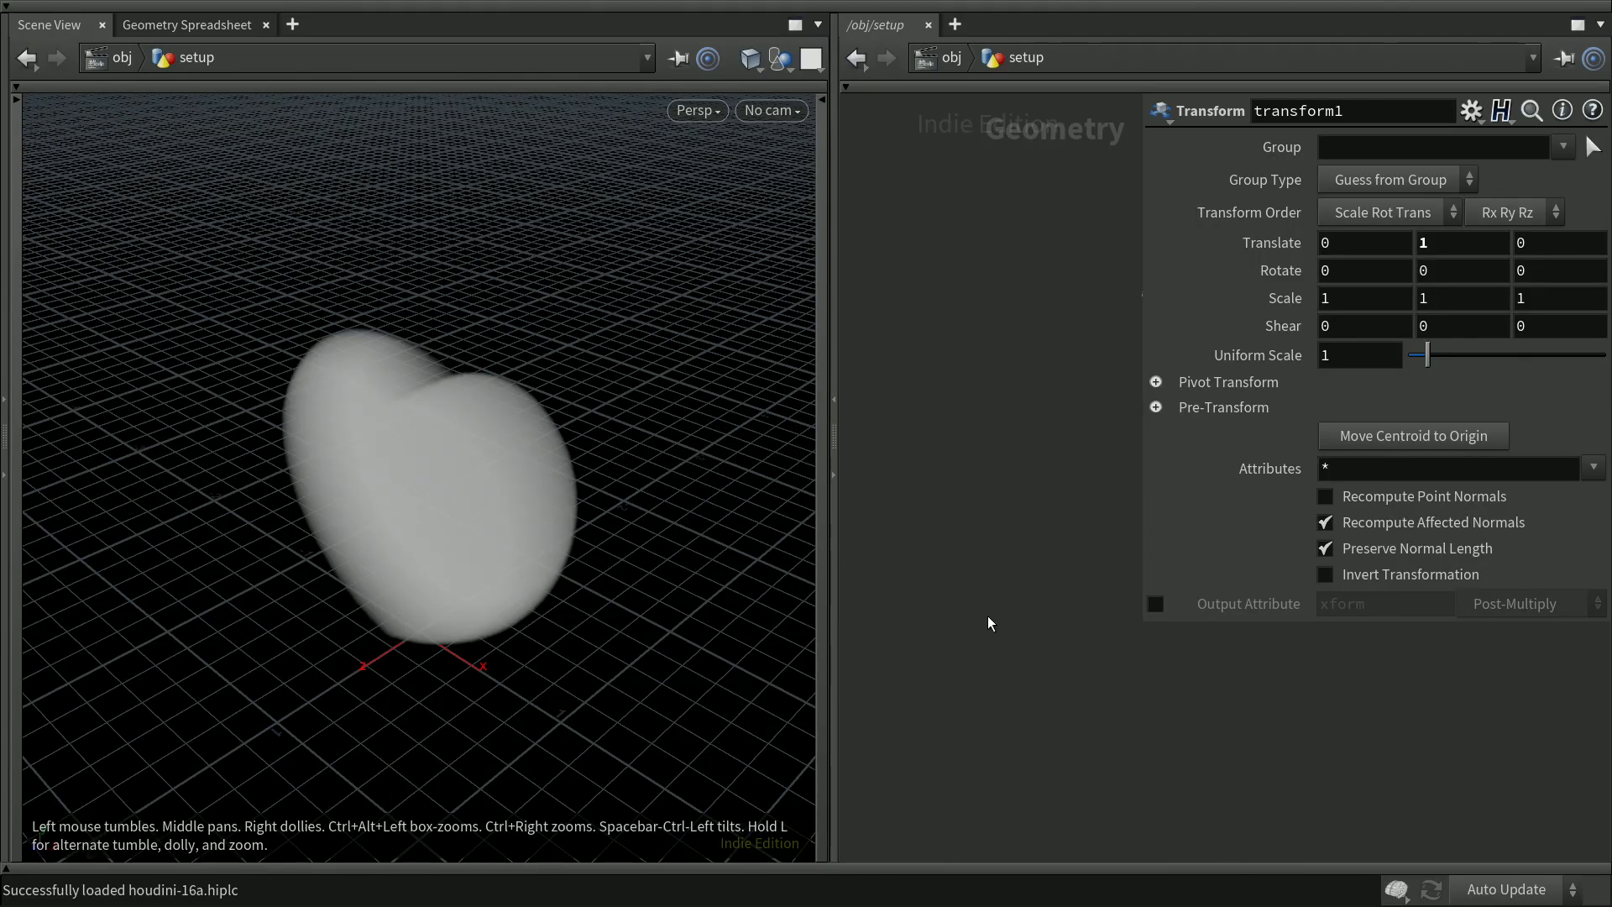
pyautogui.press('p')
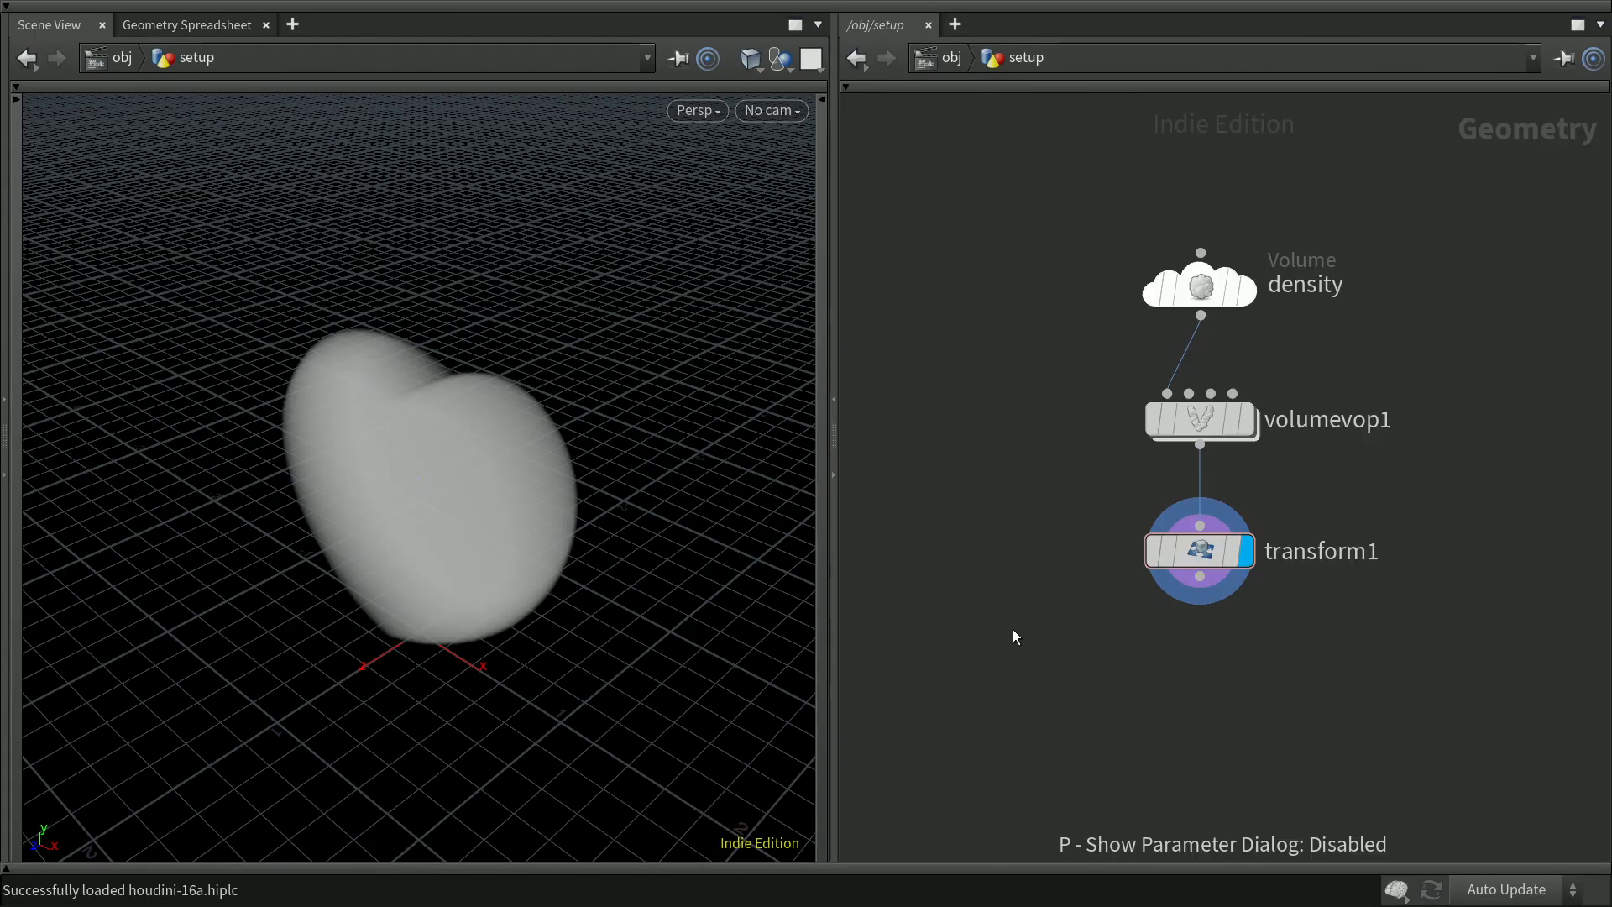
# Add a Null node below transform1, wire transform1 into it, and make the Null the displayed node
pyautogui.moveTo(1220, 698); pyautogui.dragTo(1239, 636, button='middle')
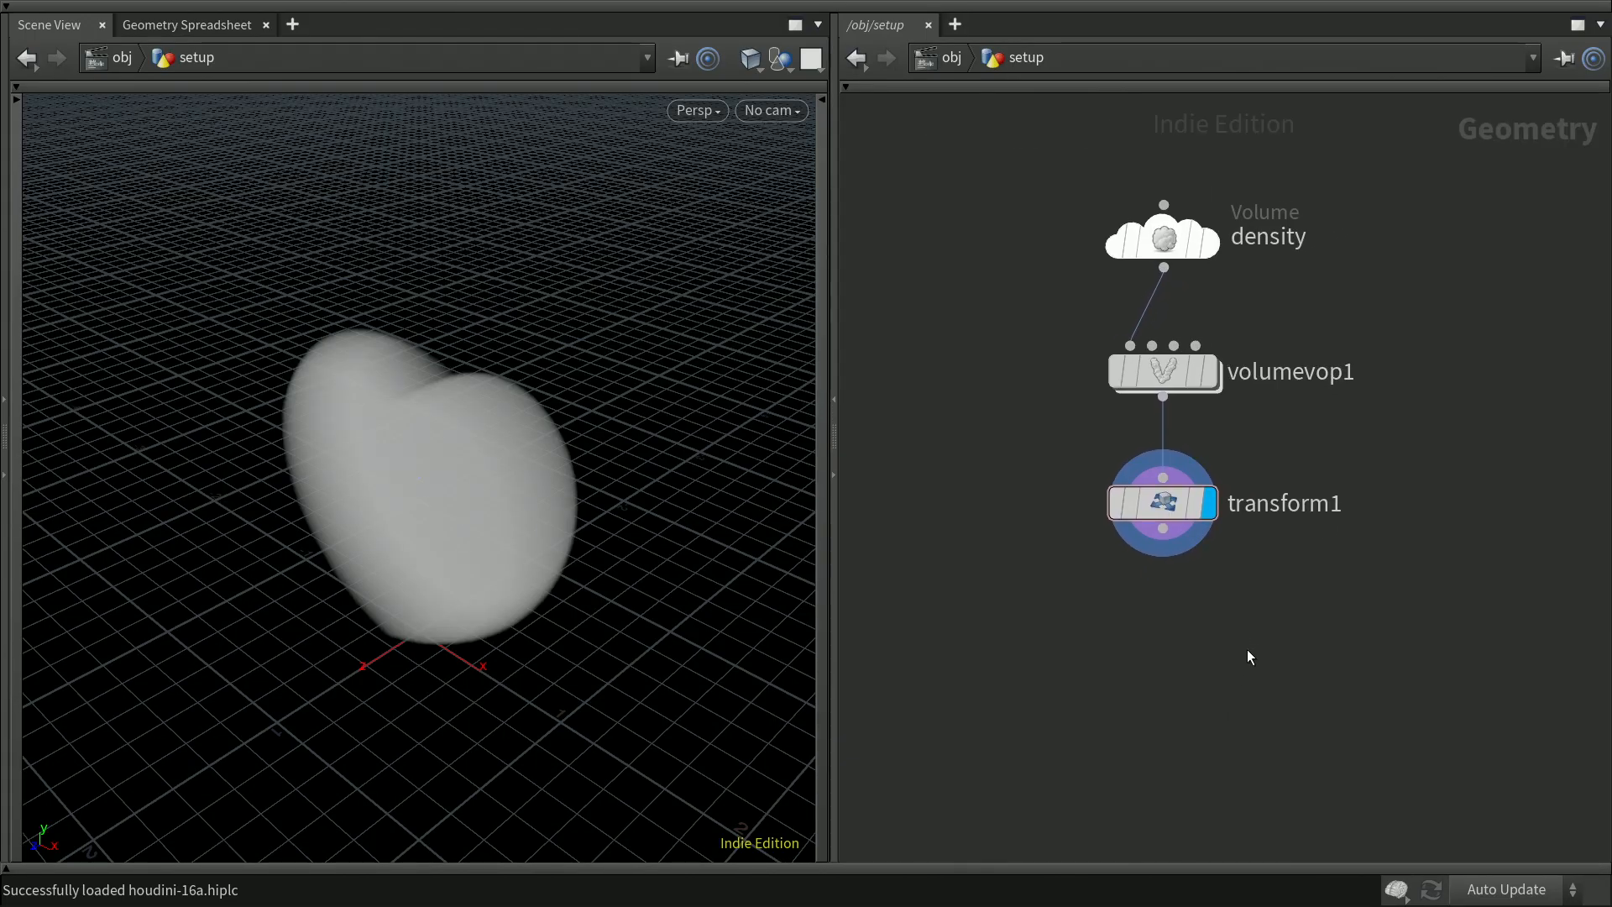
pyautogui.press('Tab')
pyautogui.write('nul')
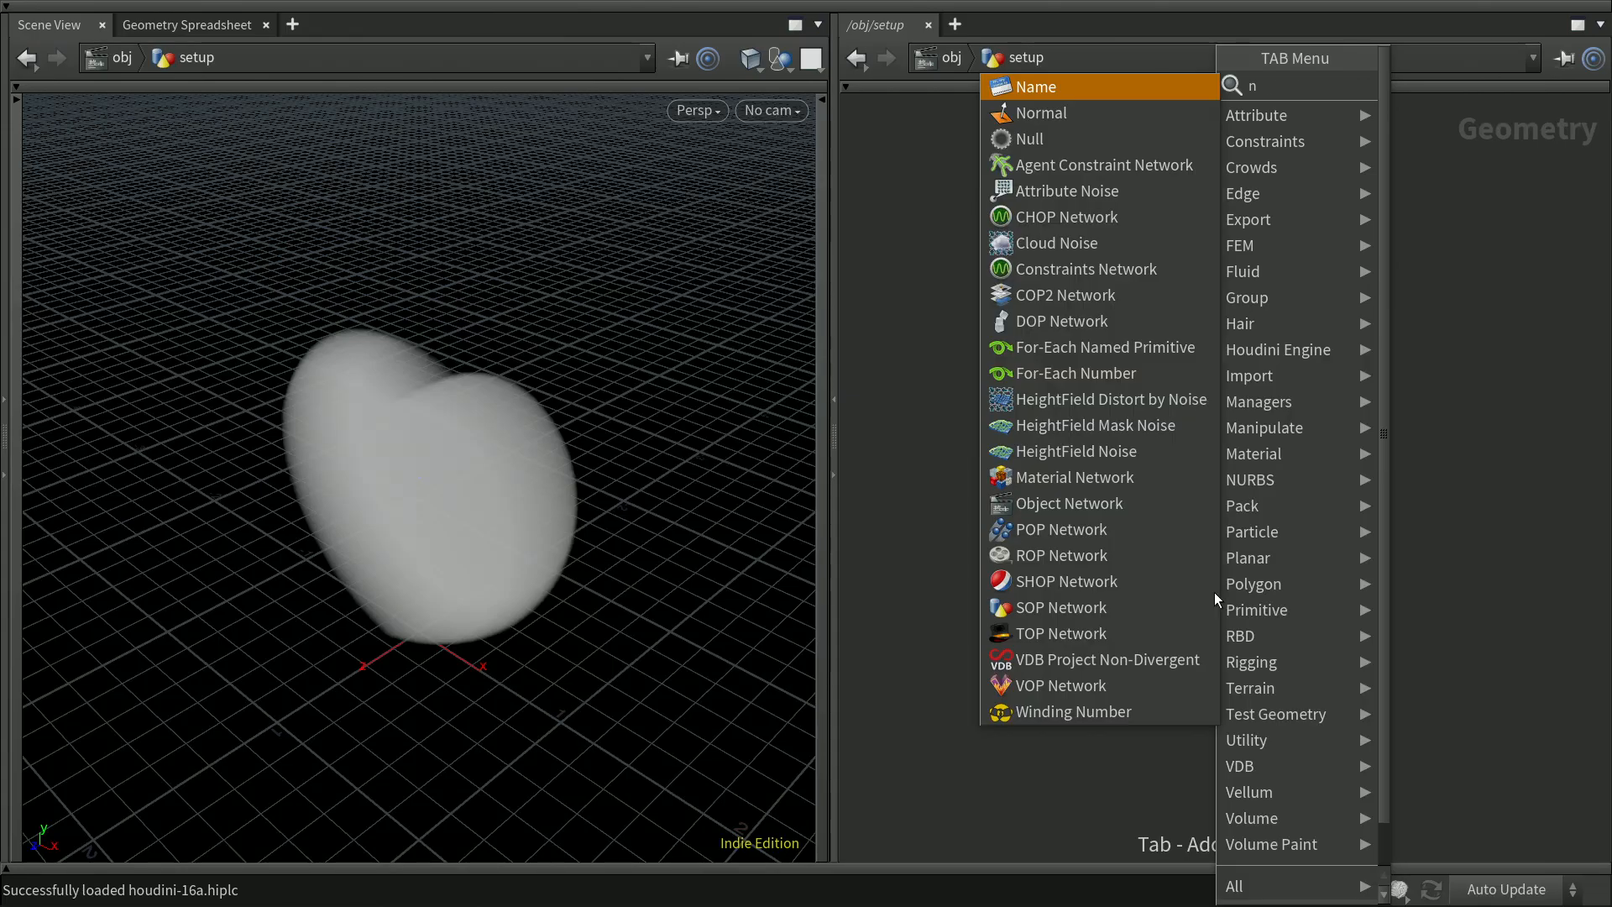
pyautogui.press('Return')
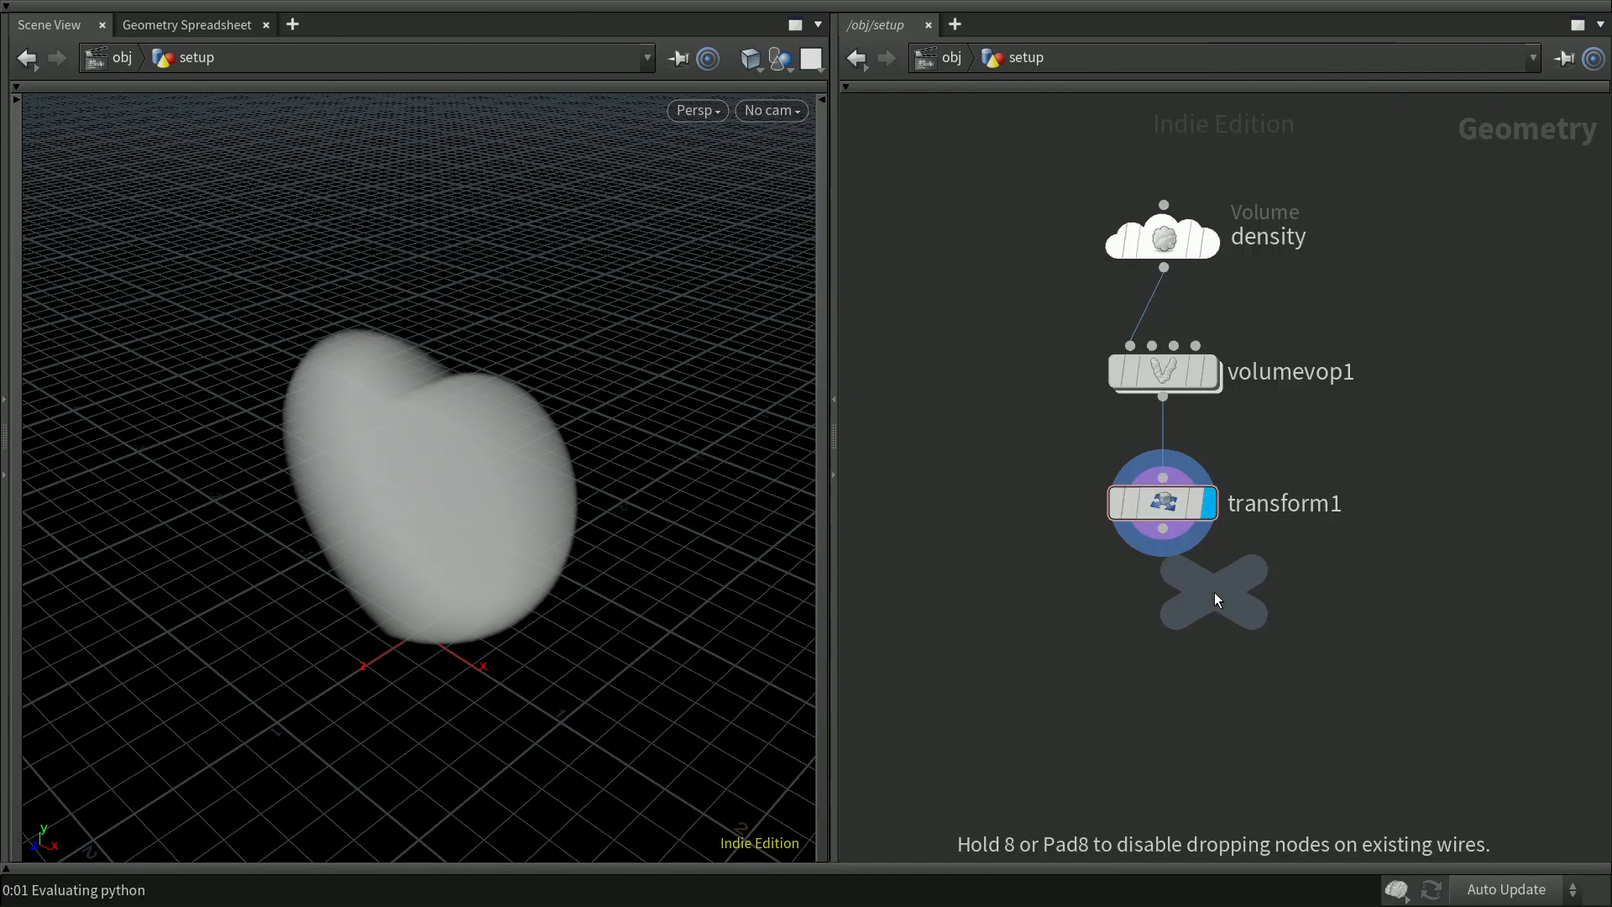
pyautogui.click(1164, 646)
pyautogui.moveTo(1163, 529); pyautogui.dragTo(1163, 614)
pyautogui.click(1242, 651)
# Rename the Null node as SOURCE
pyautogui.doubleClick(1238, 647)
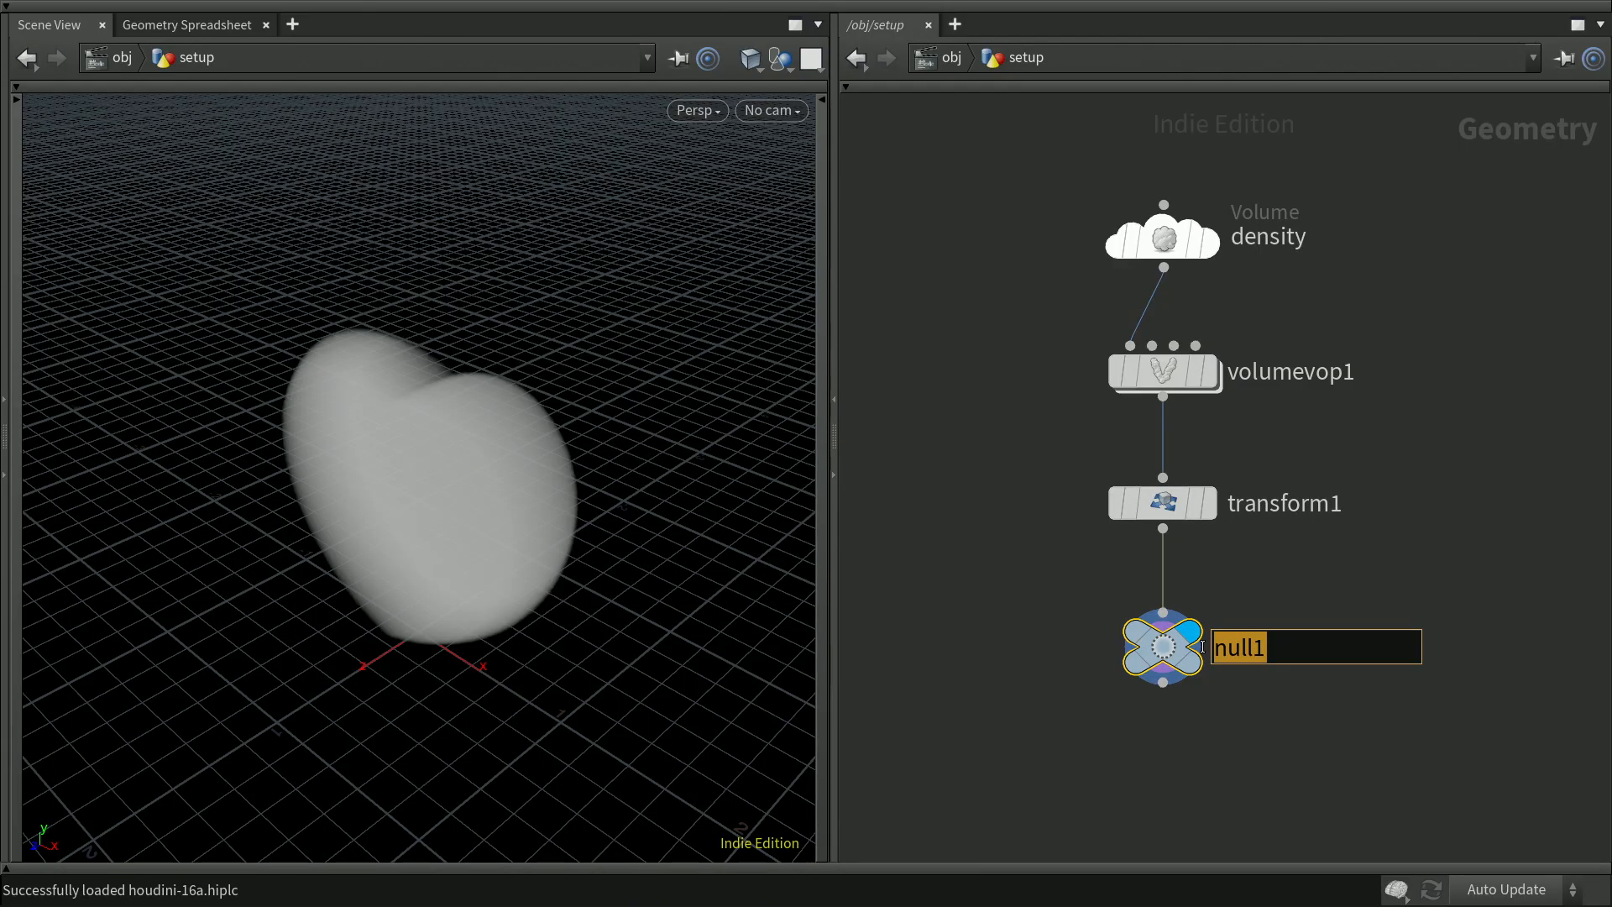
pyautogui.write('SOURCE')
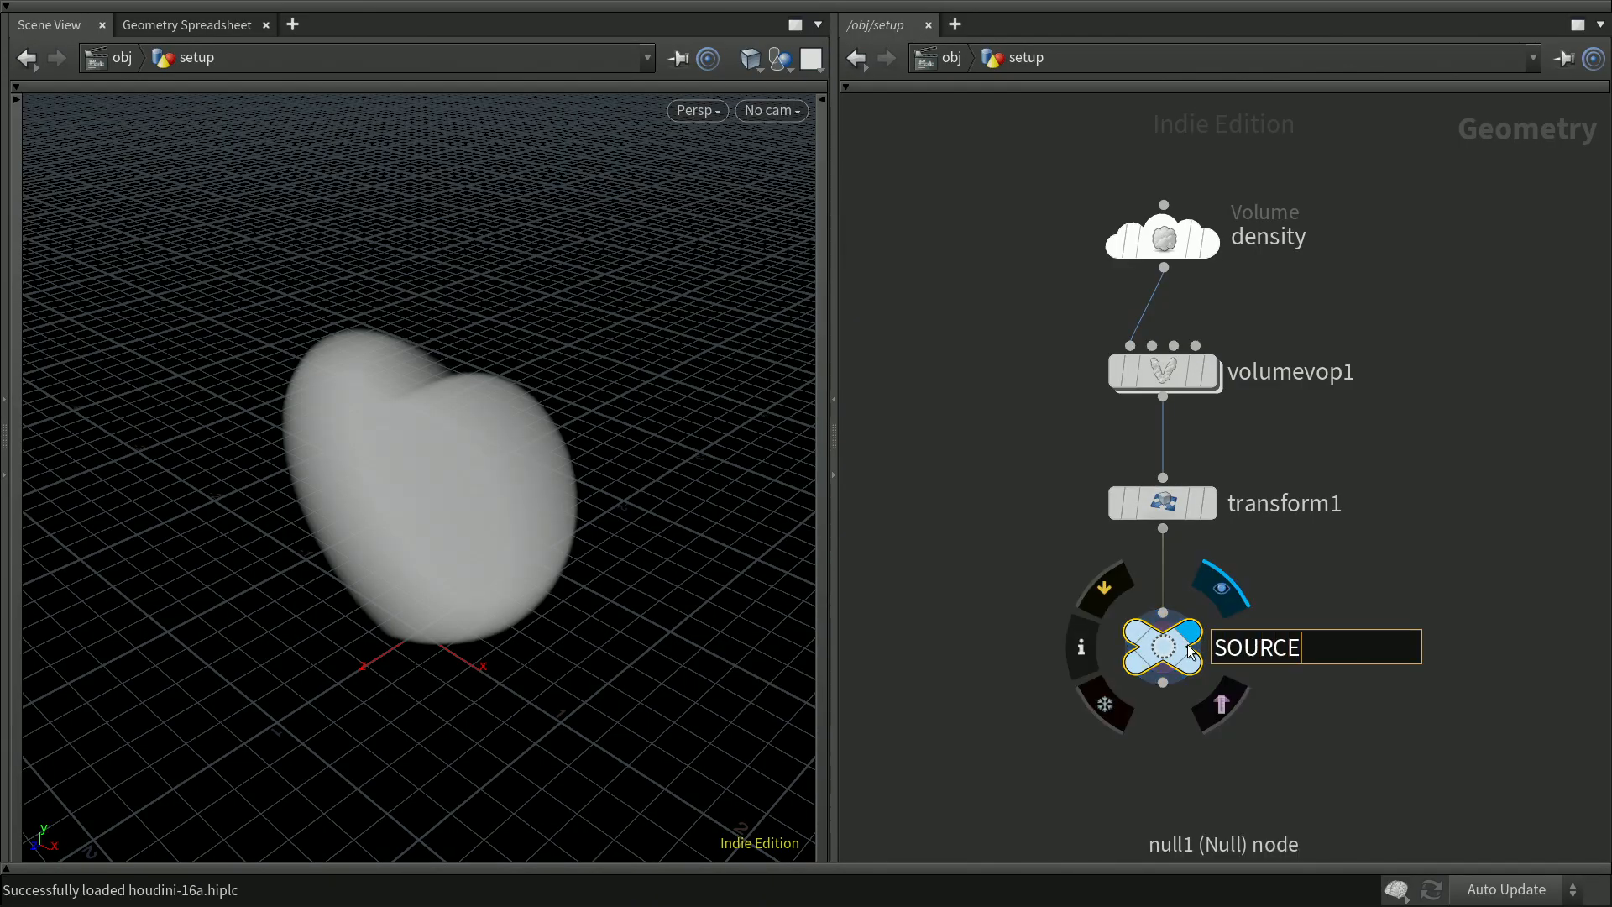
pyautogui.press('Return')
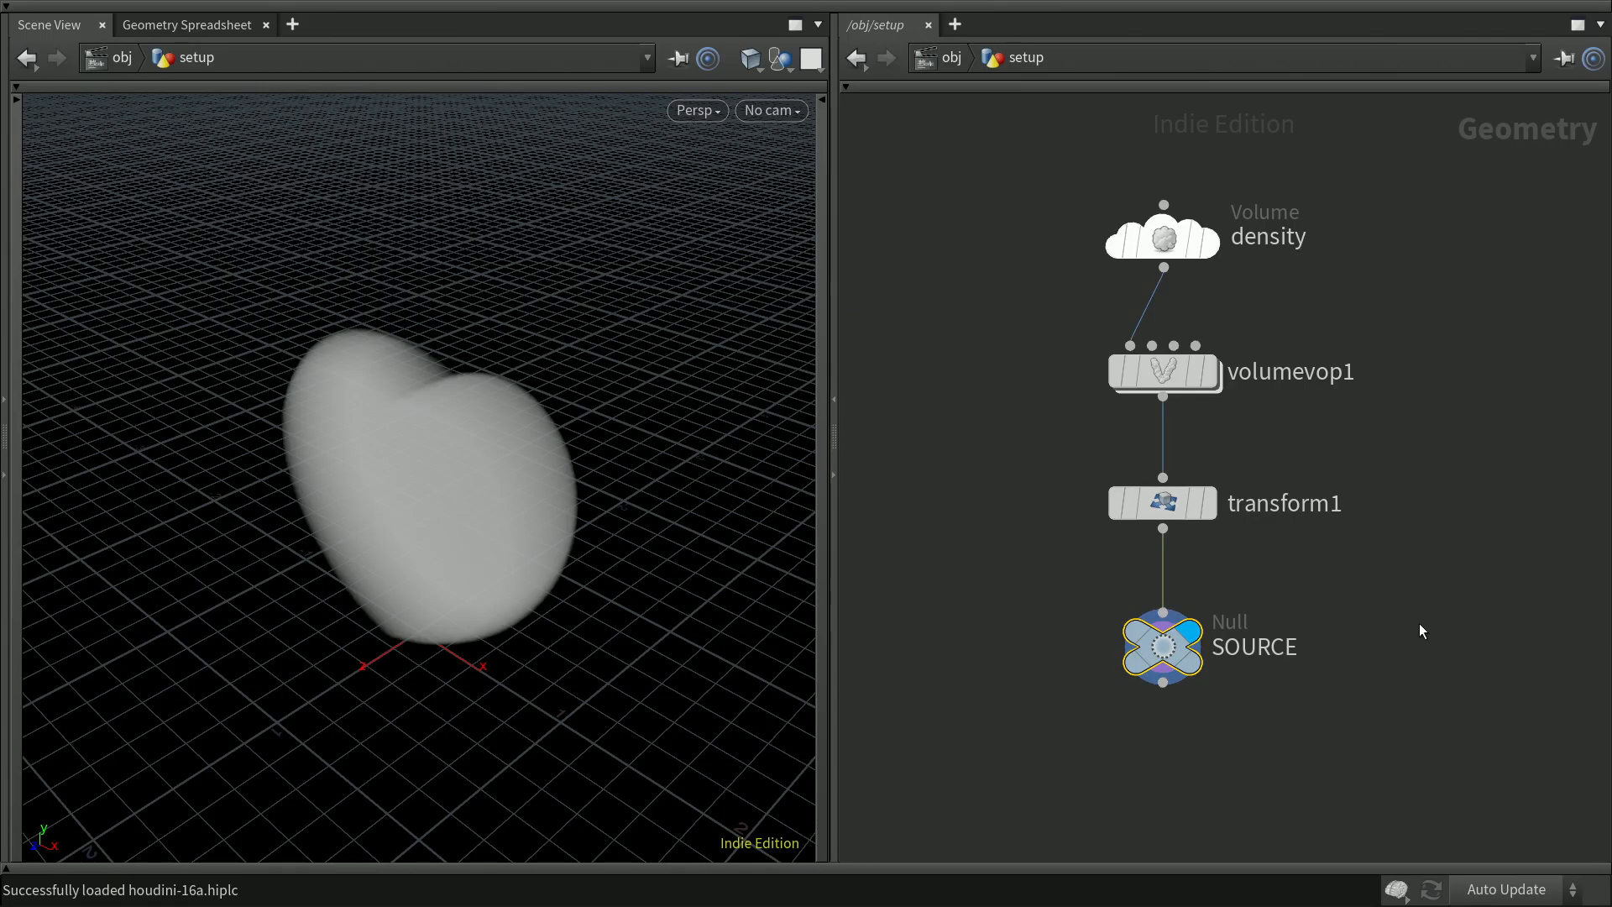
# Tidy the node chain by moving transform1, SOURCE and density closer to their neighbours with more even vertical spacing
pyautogui.moveTo(1164, 509); pyautogui.dragTo(1165, 488)
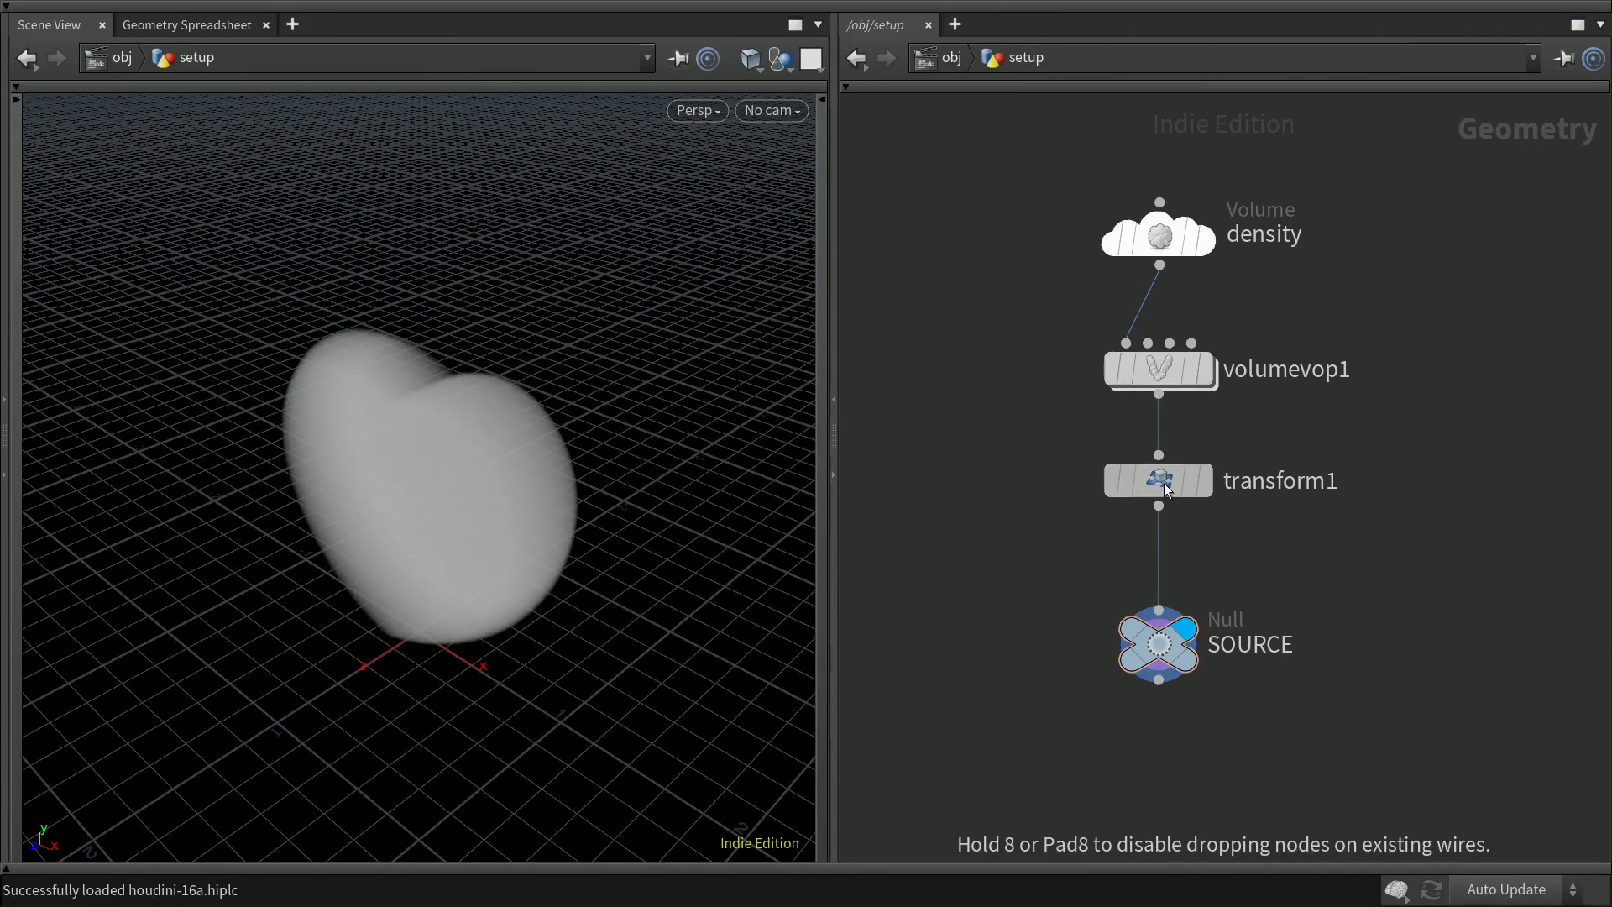
pyautogui.moveTo(1159, 643); pyautogui.dragTo(1159, 600)
pyautogui.moveTo(1169, 241)
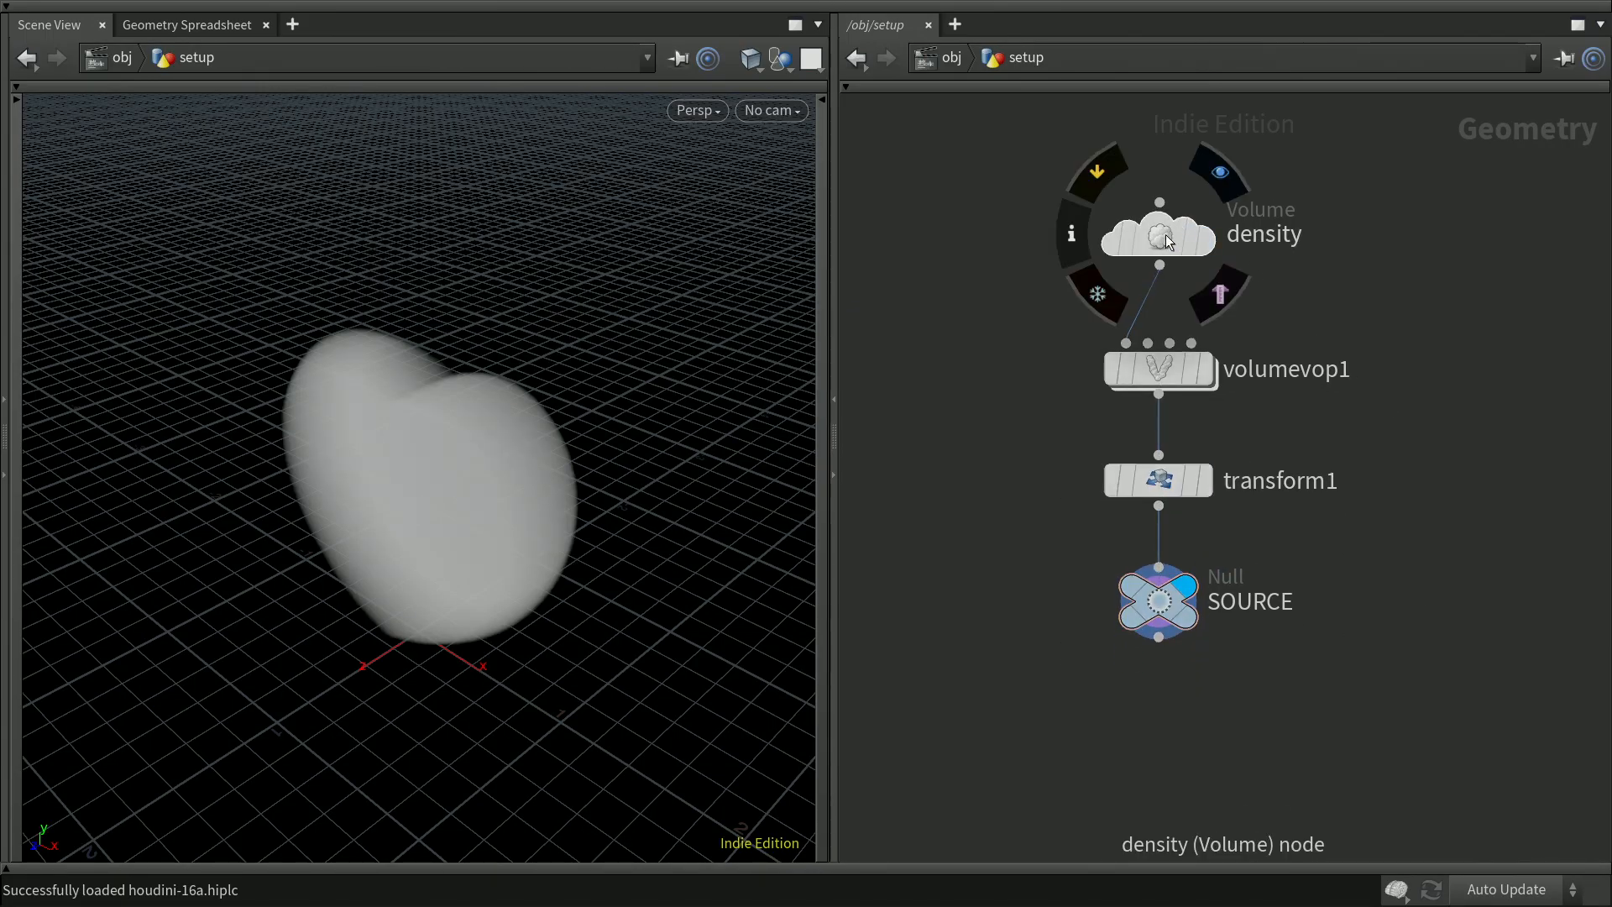
pyautogui.moveTo(1169, 241); pyautogui.dragTo(1168, 252)
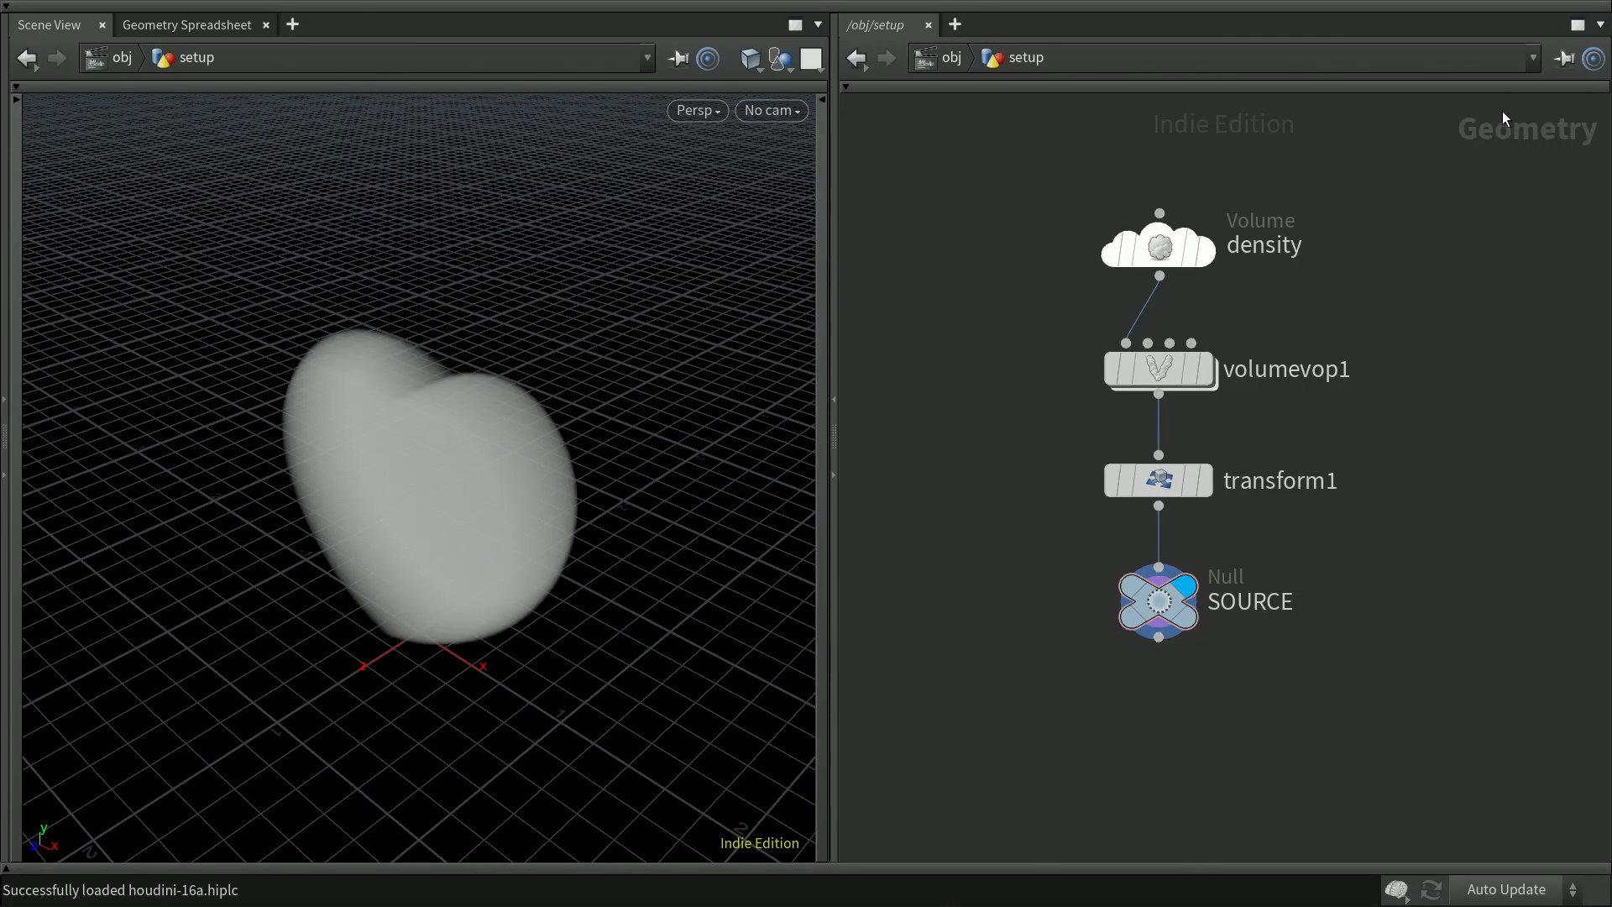
# Create a network box around all four nodes and enlarge it so that their labels fit inside
pyautogui.click(902, 87)
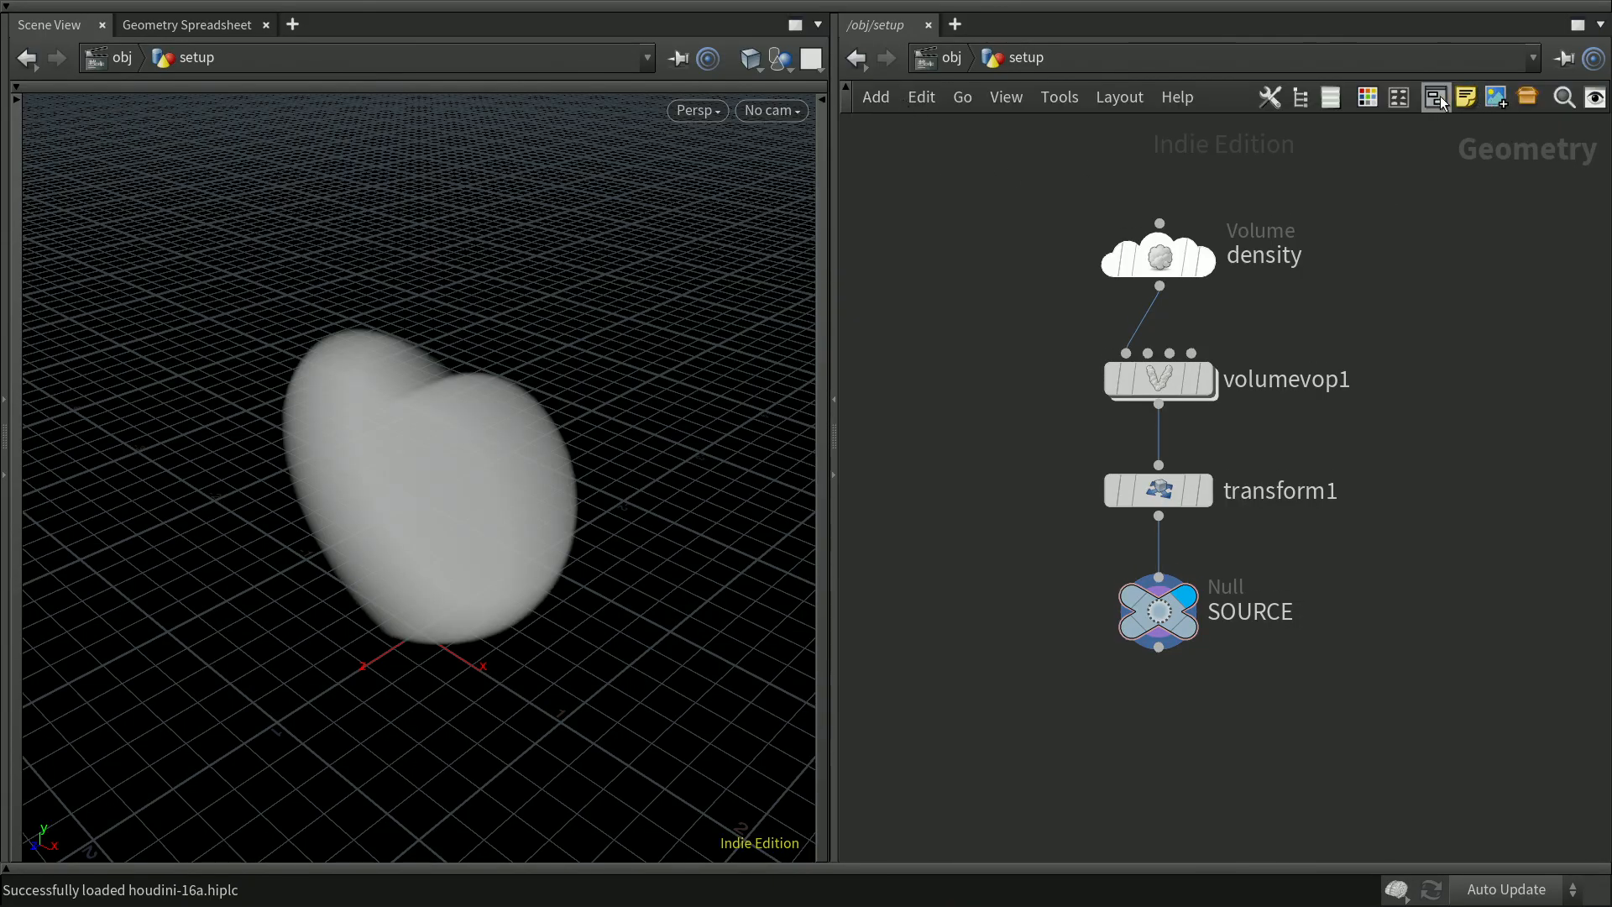
pyautogui.moveTo(1046, 175); pyautogui.dragTo(1392, 721)
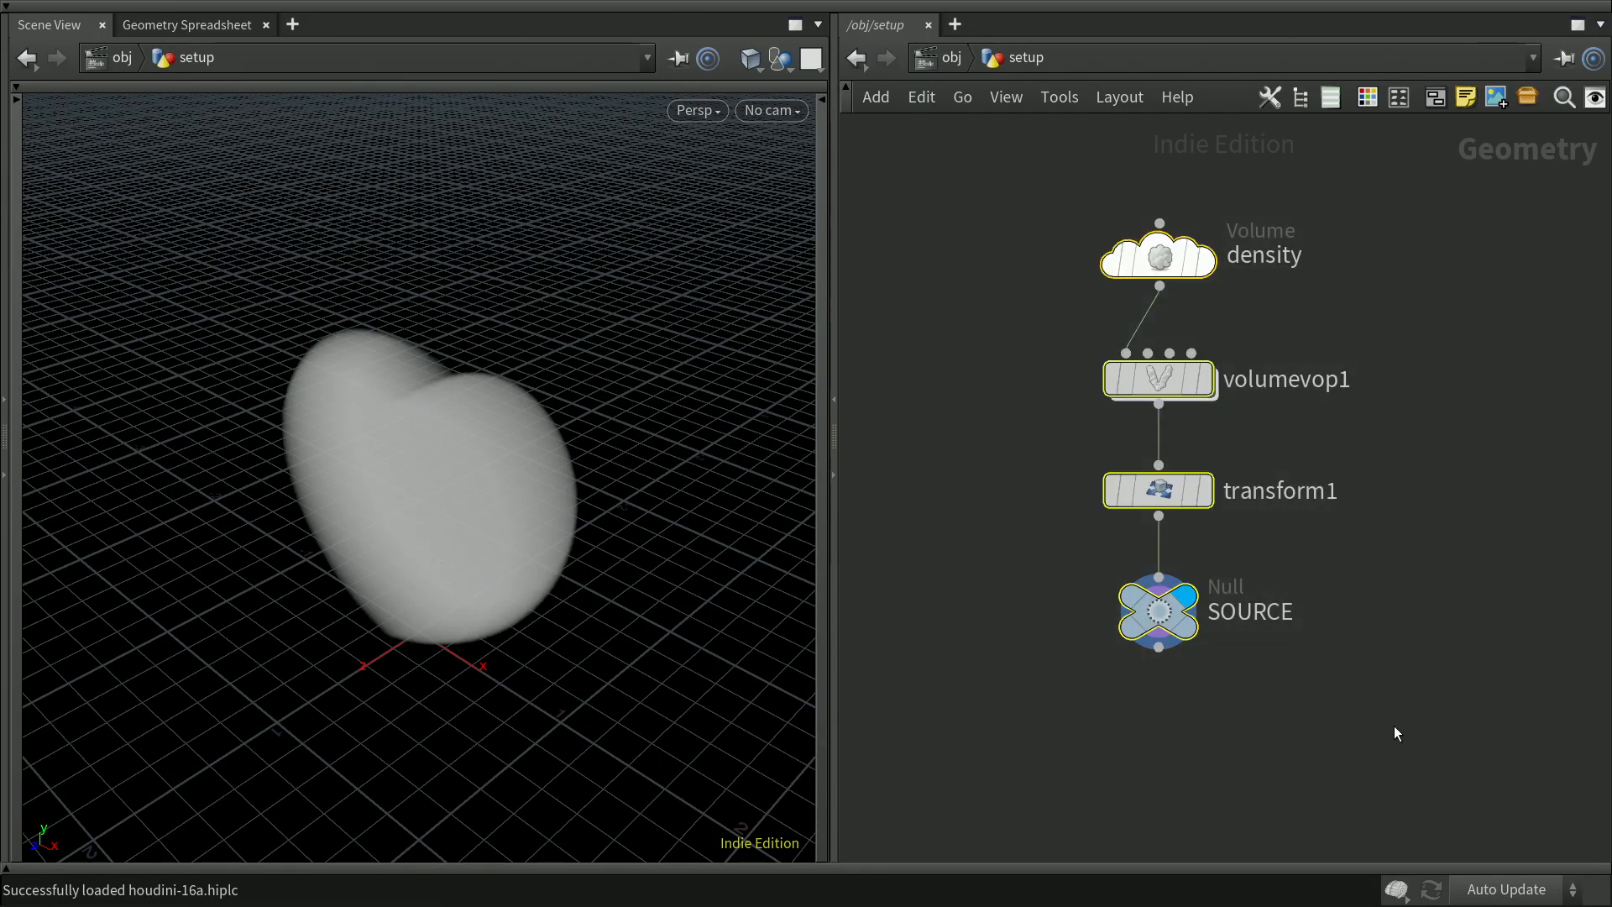
pyautogui.click(1436, 98)
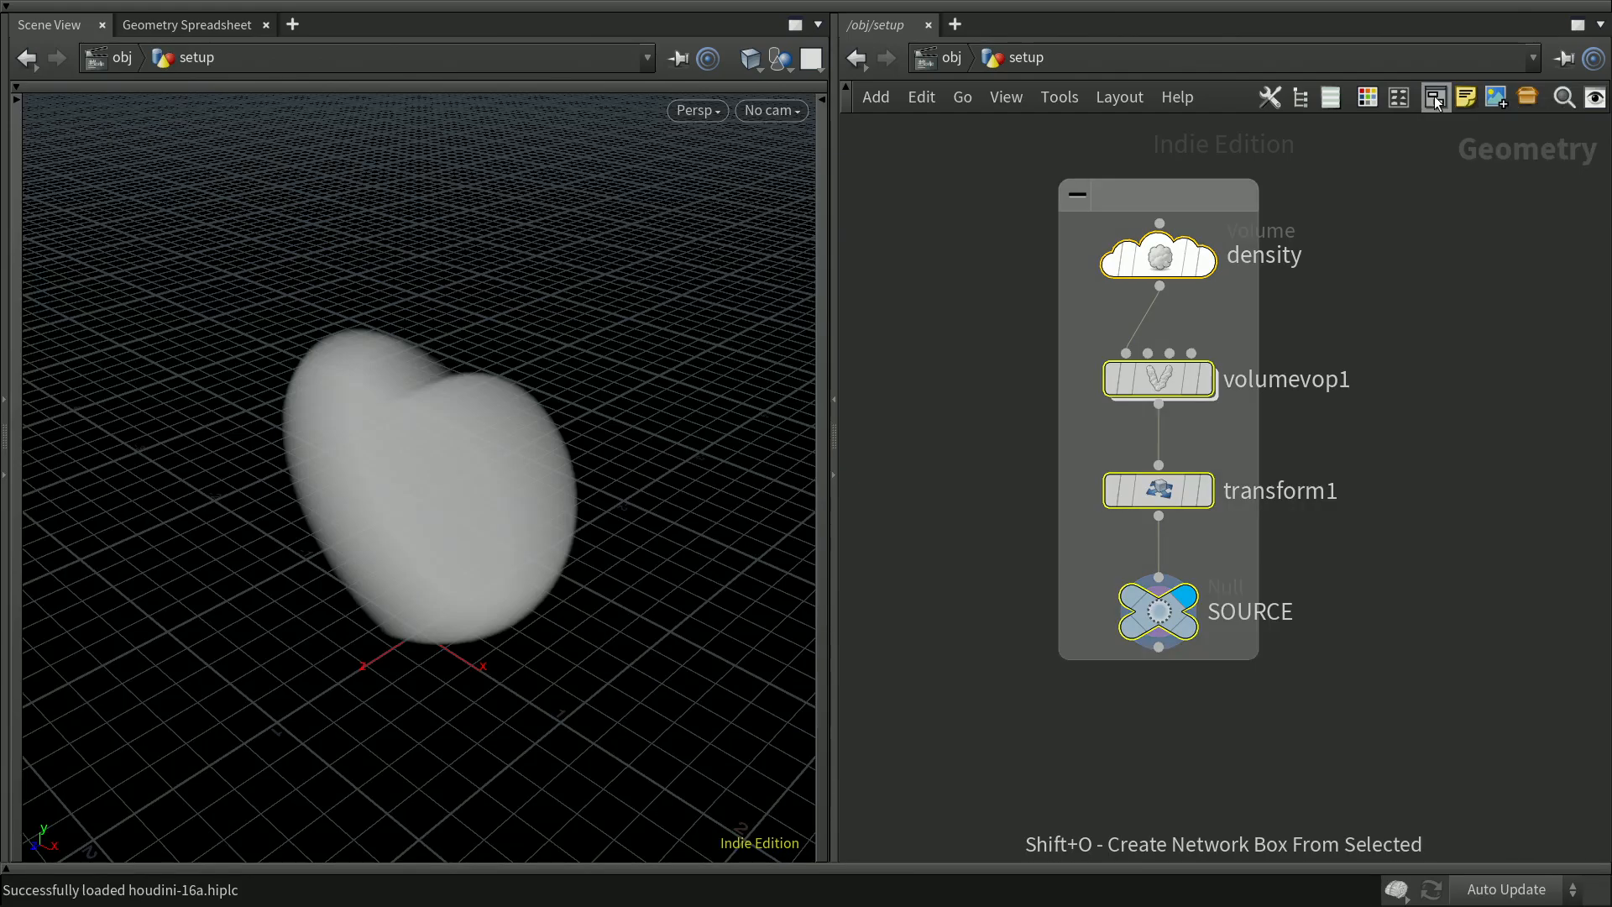
pyautogui.moveTo(1256, 657); pyautogui.dragTo(1381, 691)
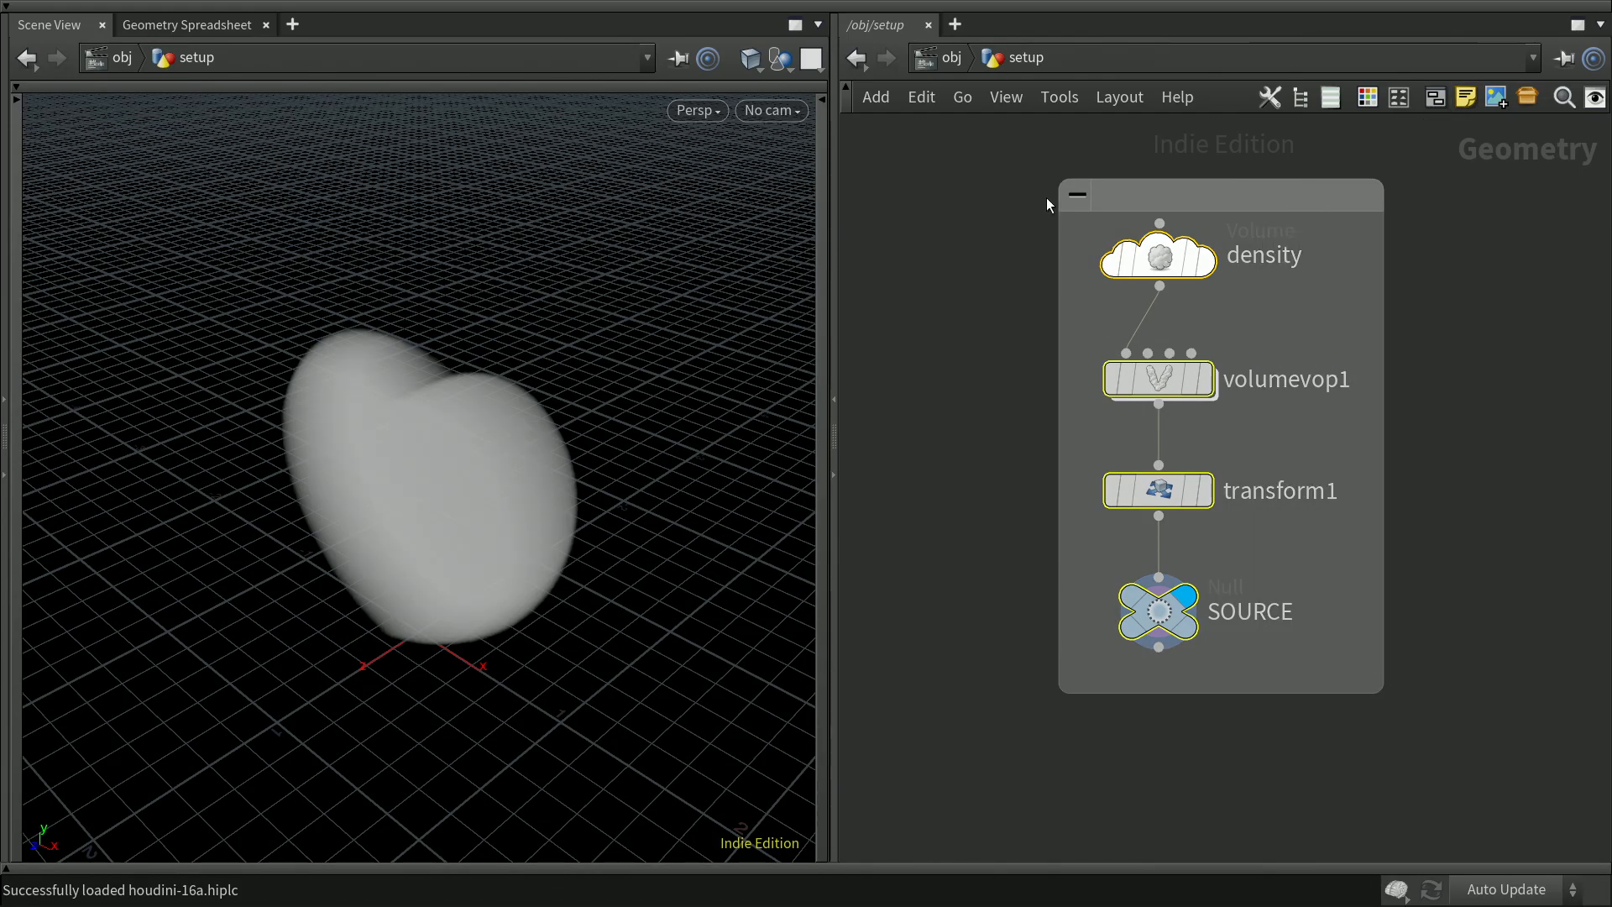
pyautogui.moveTo(1061, 174); pyautogui.dragTo(1047, 160)
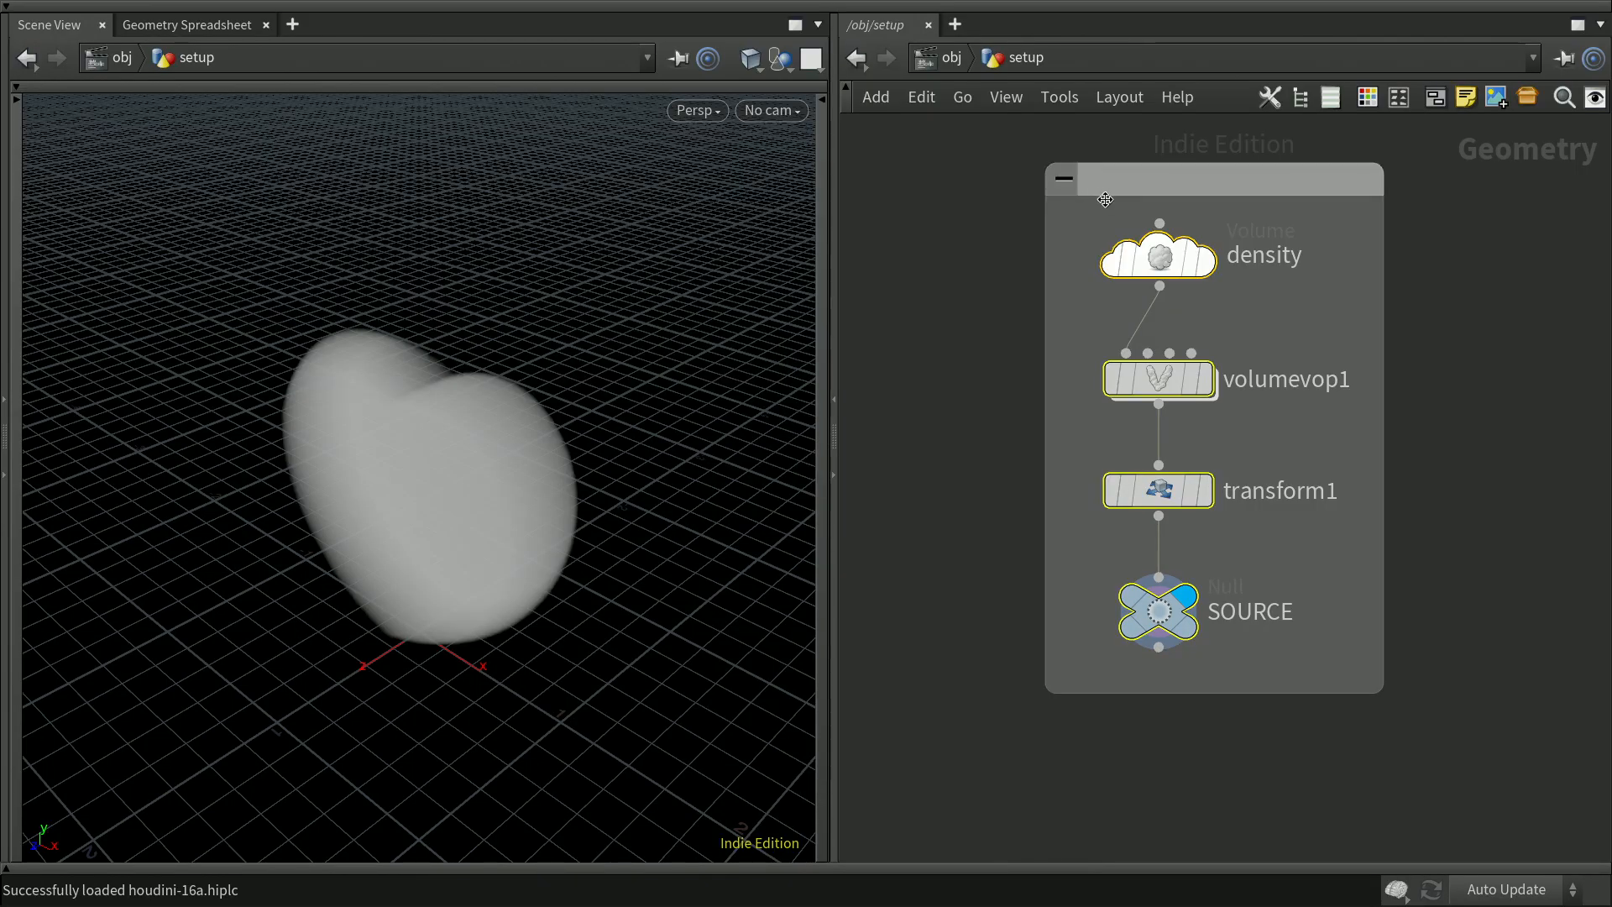
# Title the network box "Source"
pyautogui.doubleClick(1119, 179)
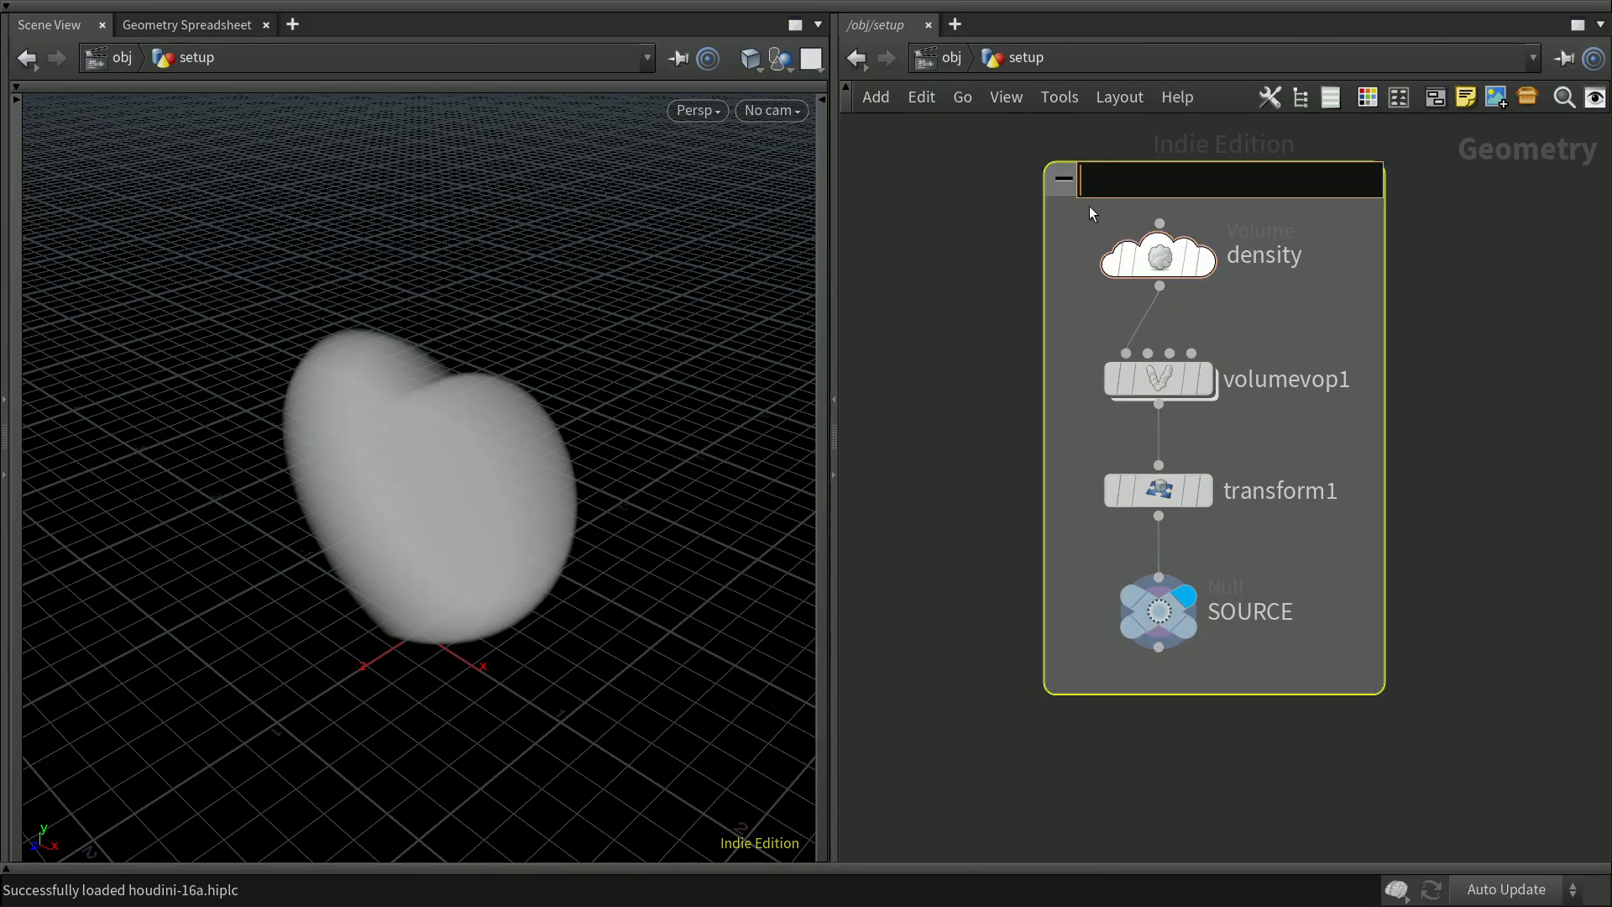
pyautogui.write('Source')
pyautogui.press('Return')
# Deselect the network box, leave free space below it in the network, and save the scene file
pyautogui.moveTo(932, 559); pyautogui.dragTo(999, 577, button='middle')
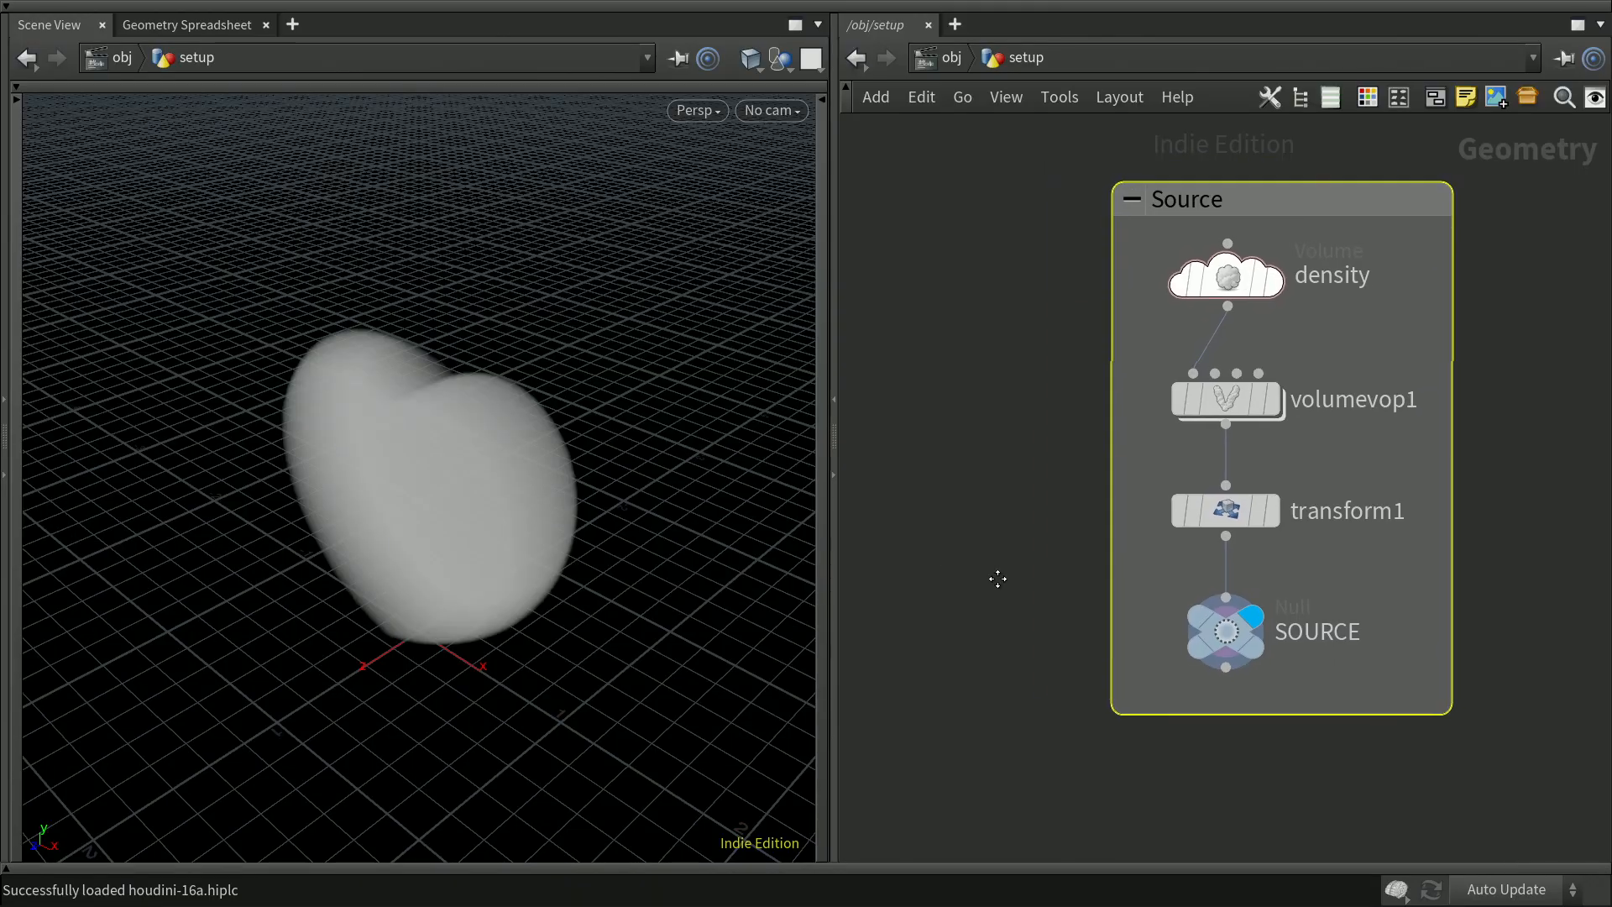
pyautogui.scroll(-3, 1005, 561)
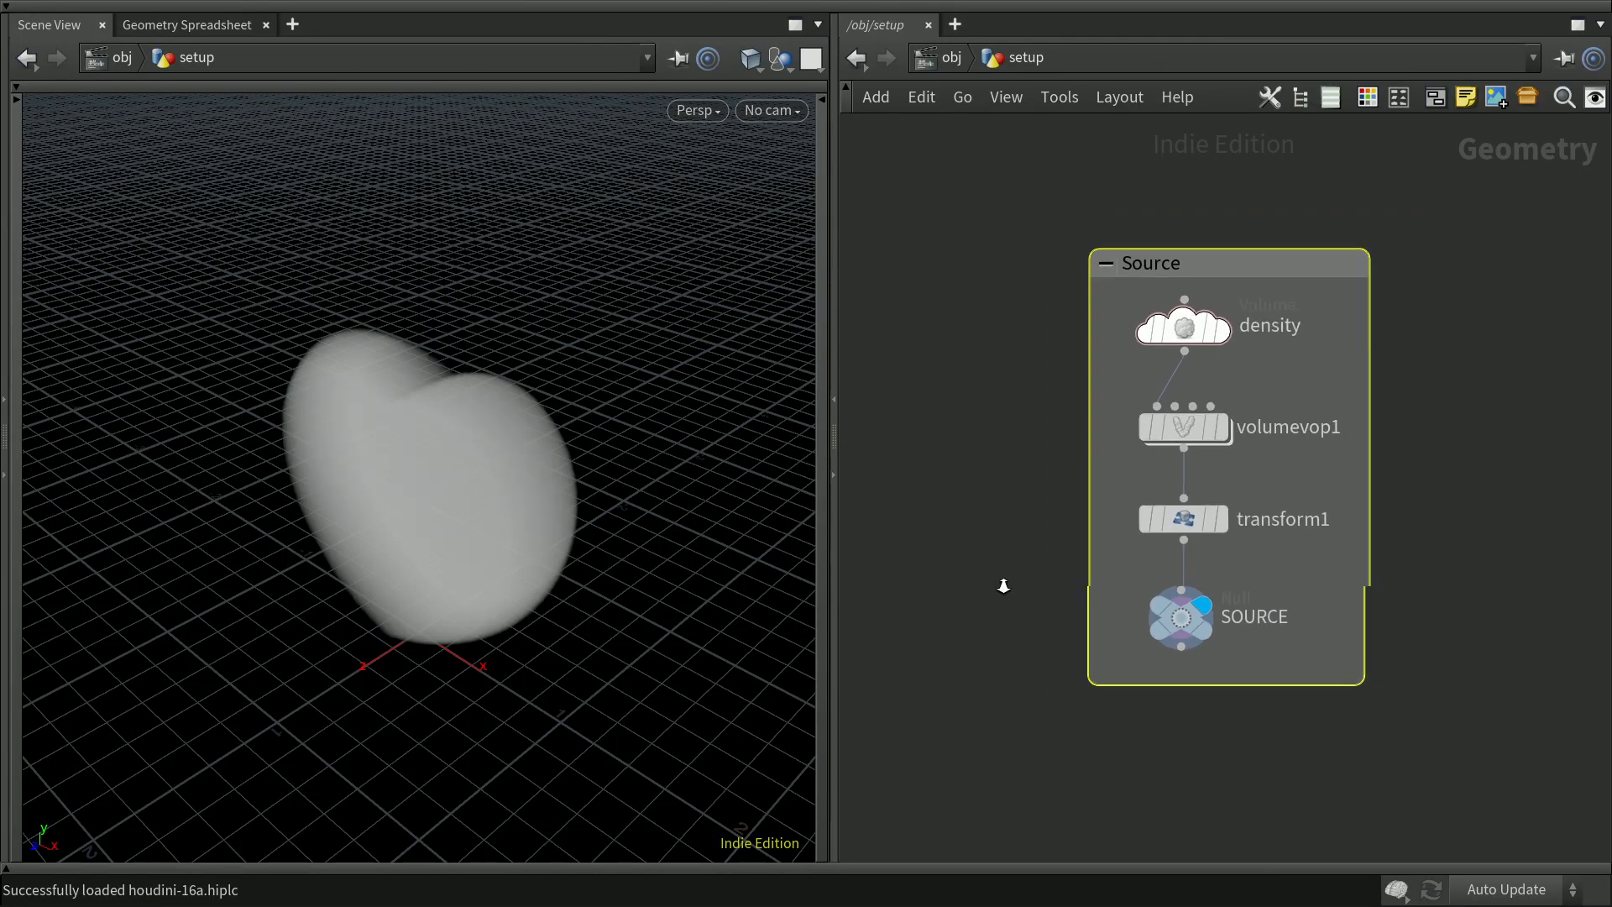
pyautogui.moveTo(965, 695); pyautogui.dragTo(1061, 550, button='middle')
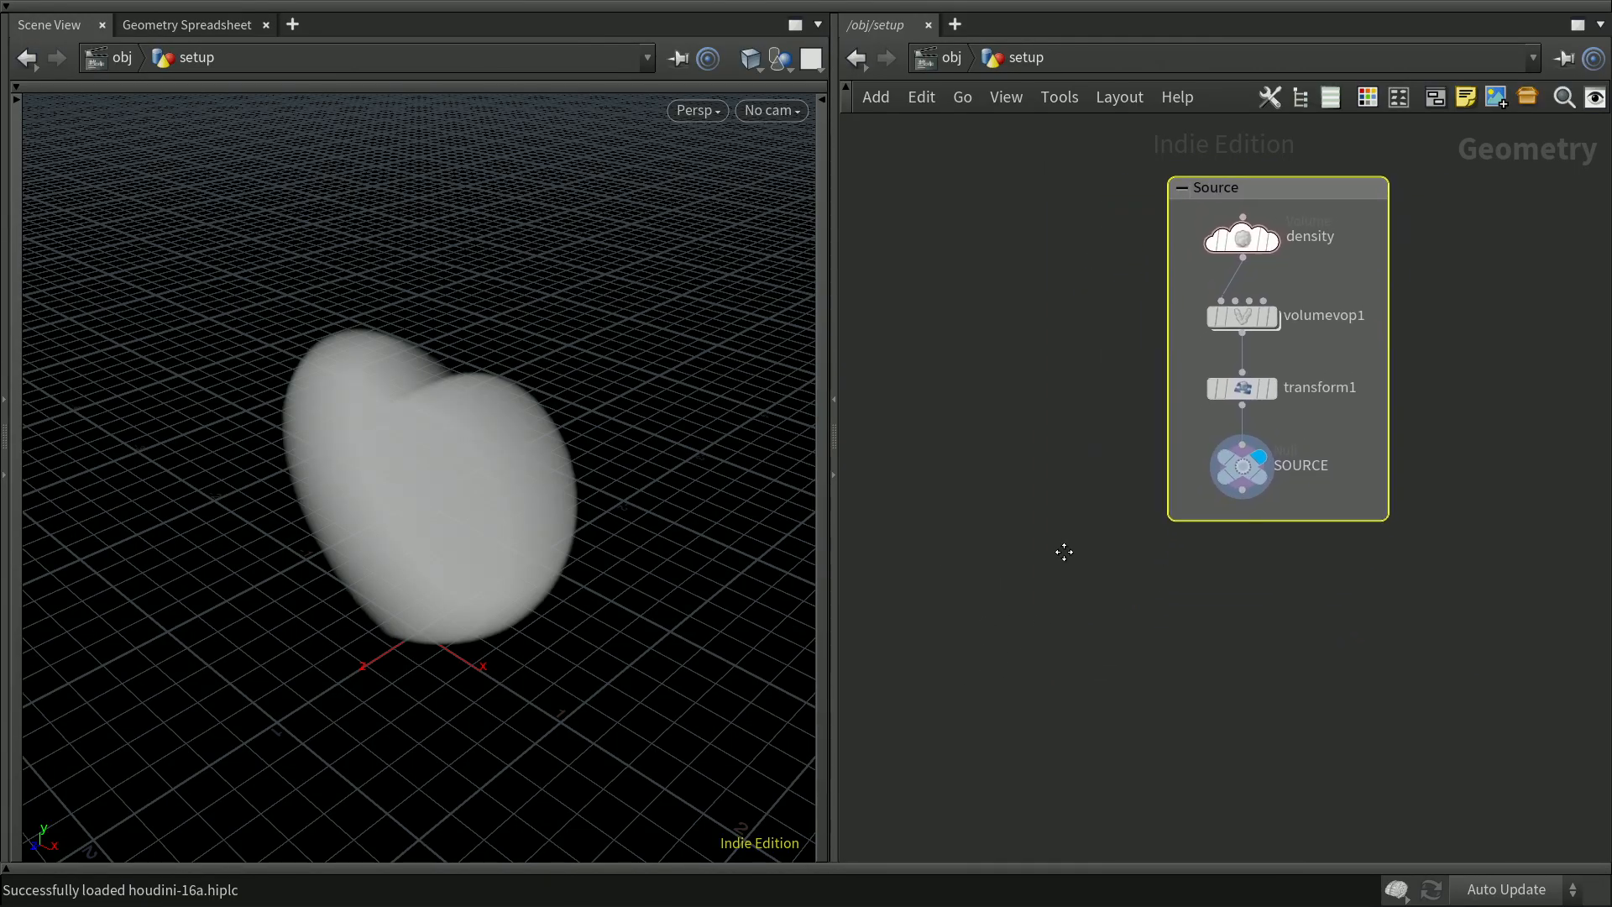
pyautogui.click(1078, 593)
pyautogui.hotkey('ctrl', 's')
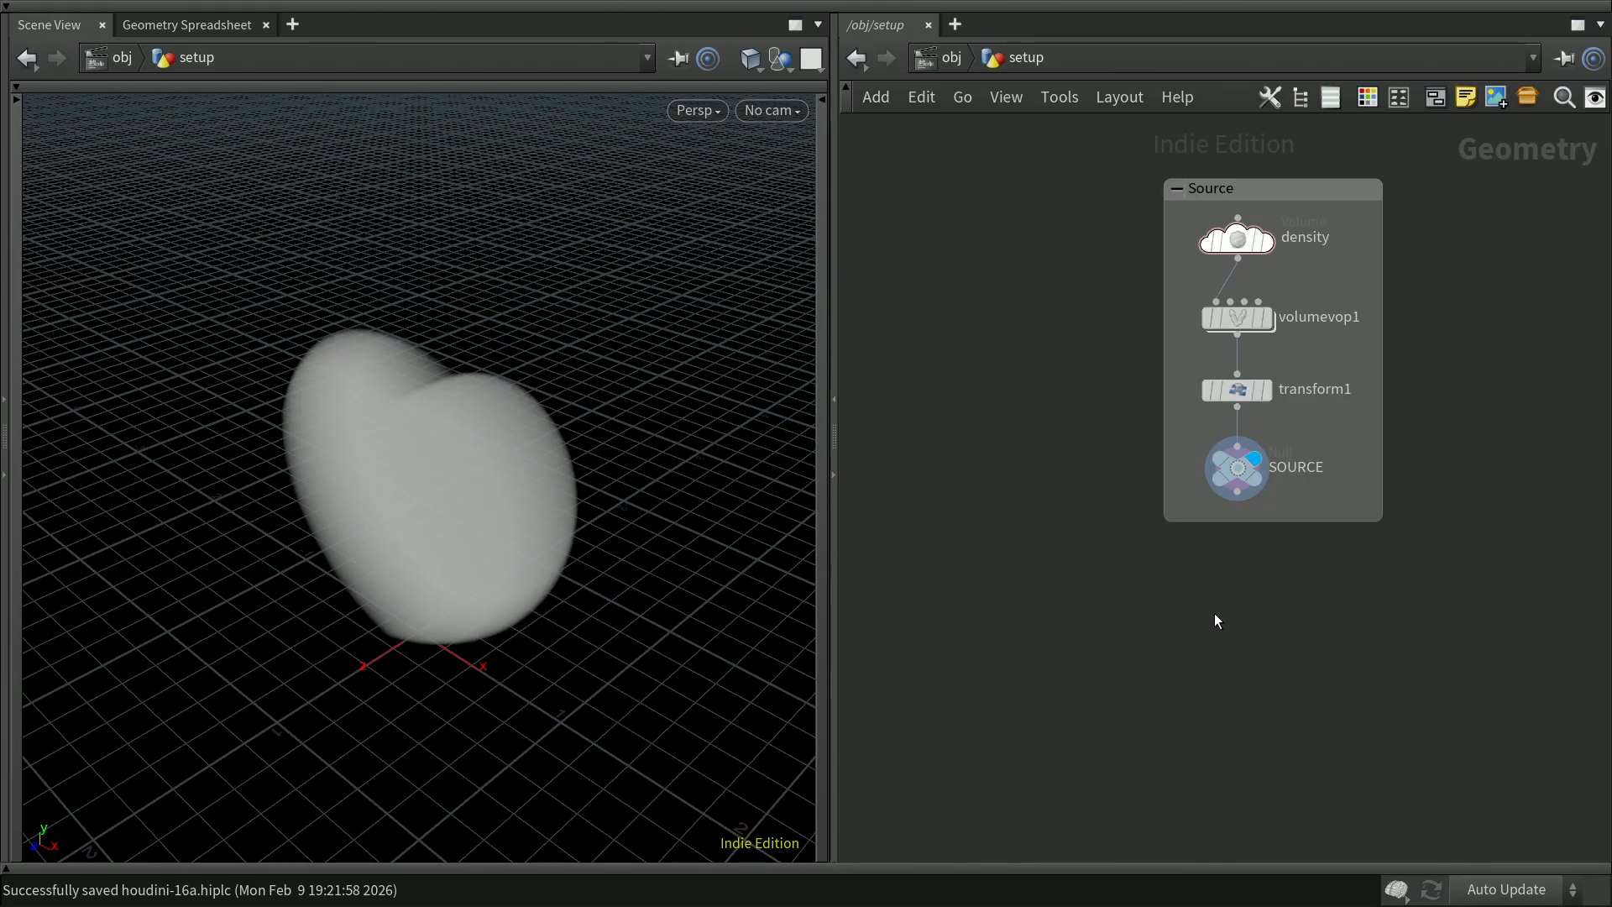
# Add a DOP Network node below the Source network box
pyautogui.press('Tab')
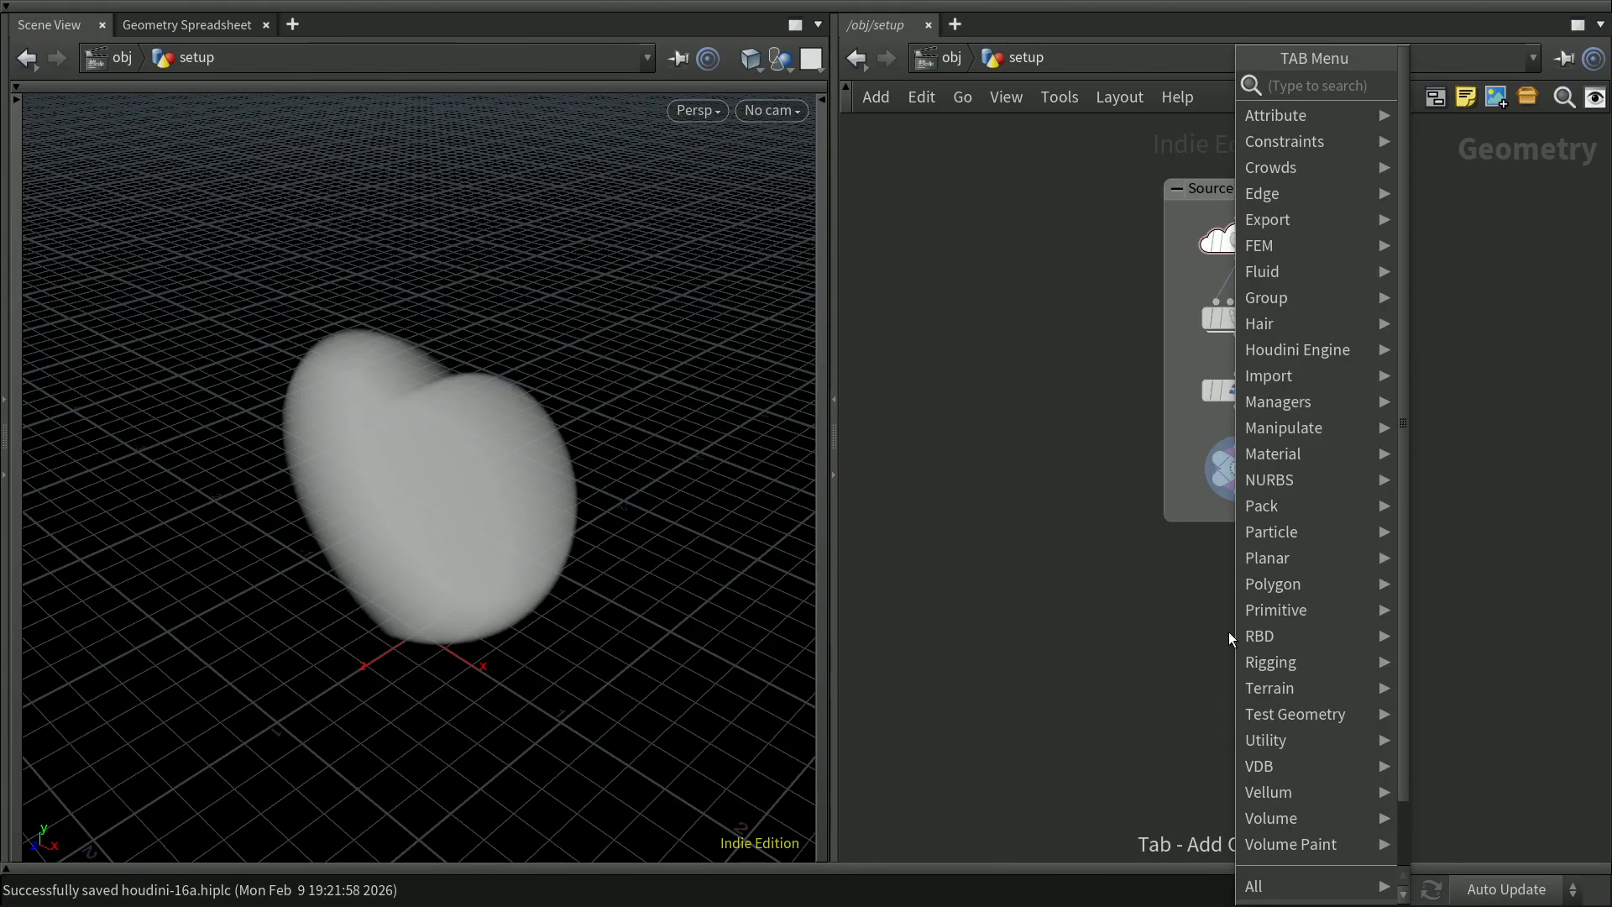
pyautogui.write('dop')
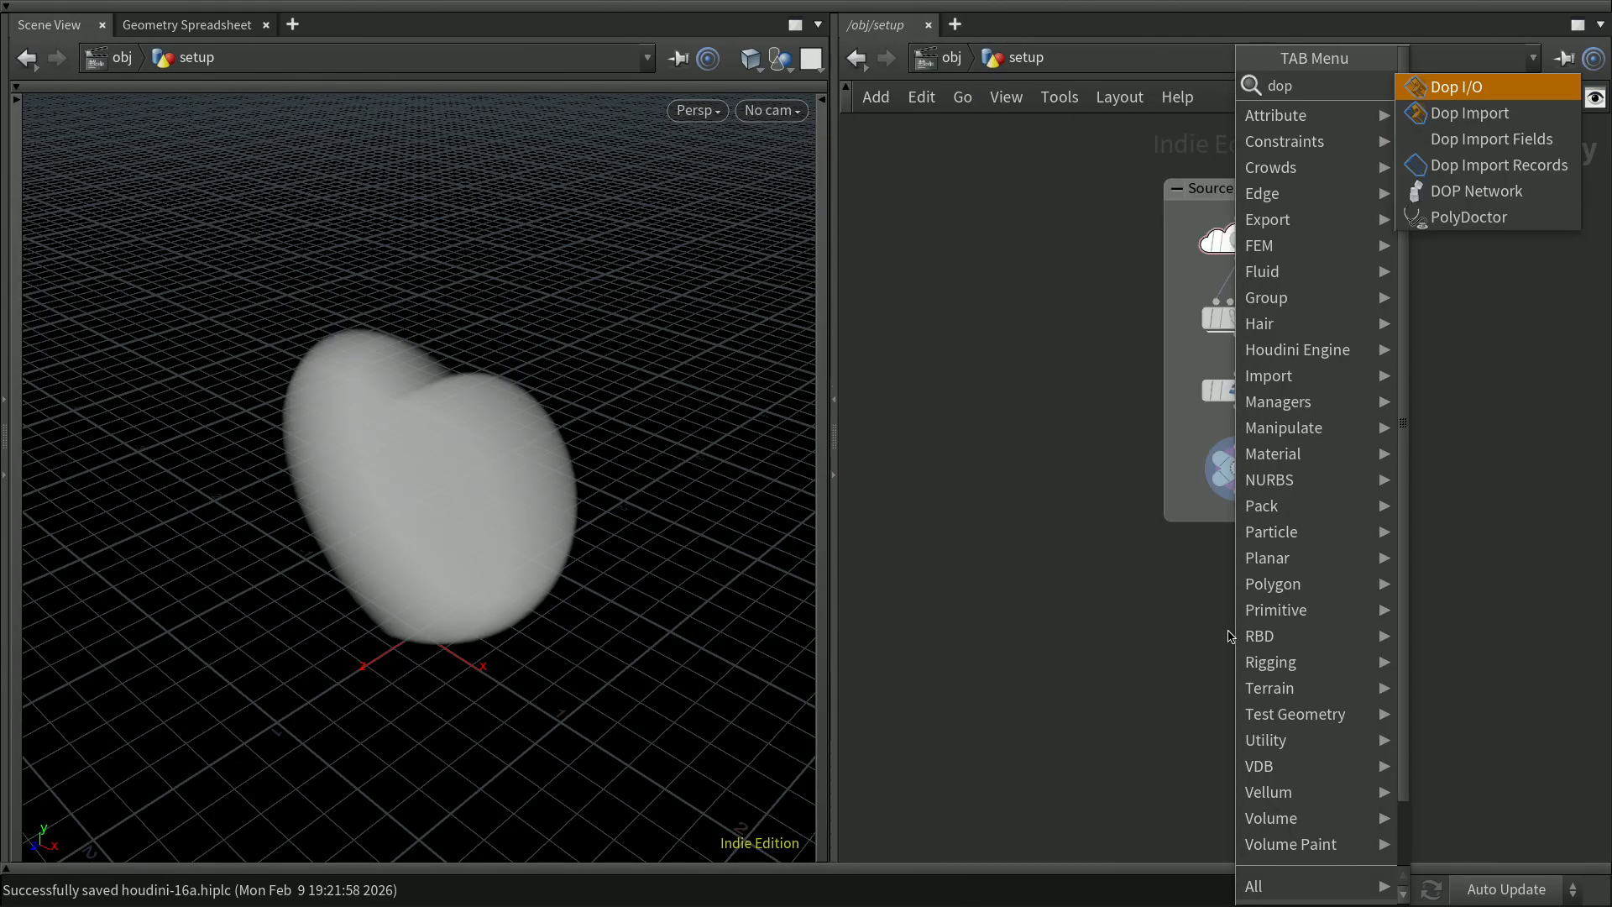
pyautogui.press('Down')
pyautogui.press('Down')
pyautogui.press('Down')
pyautogui.press('Down')
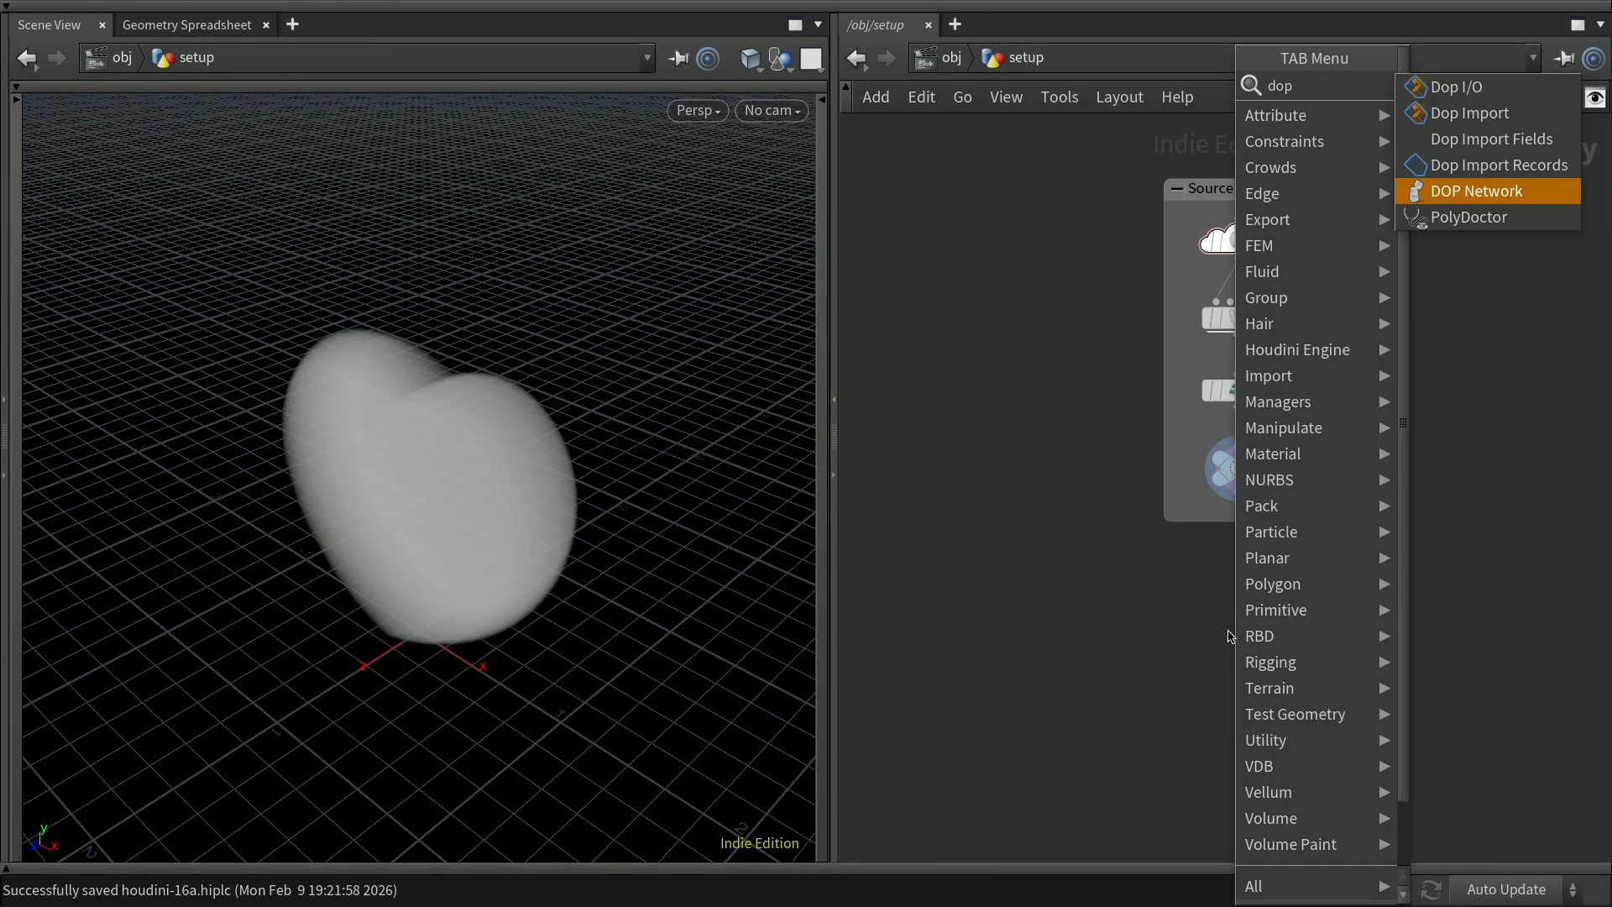
pyautogui.press('Return')
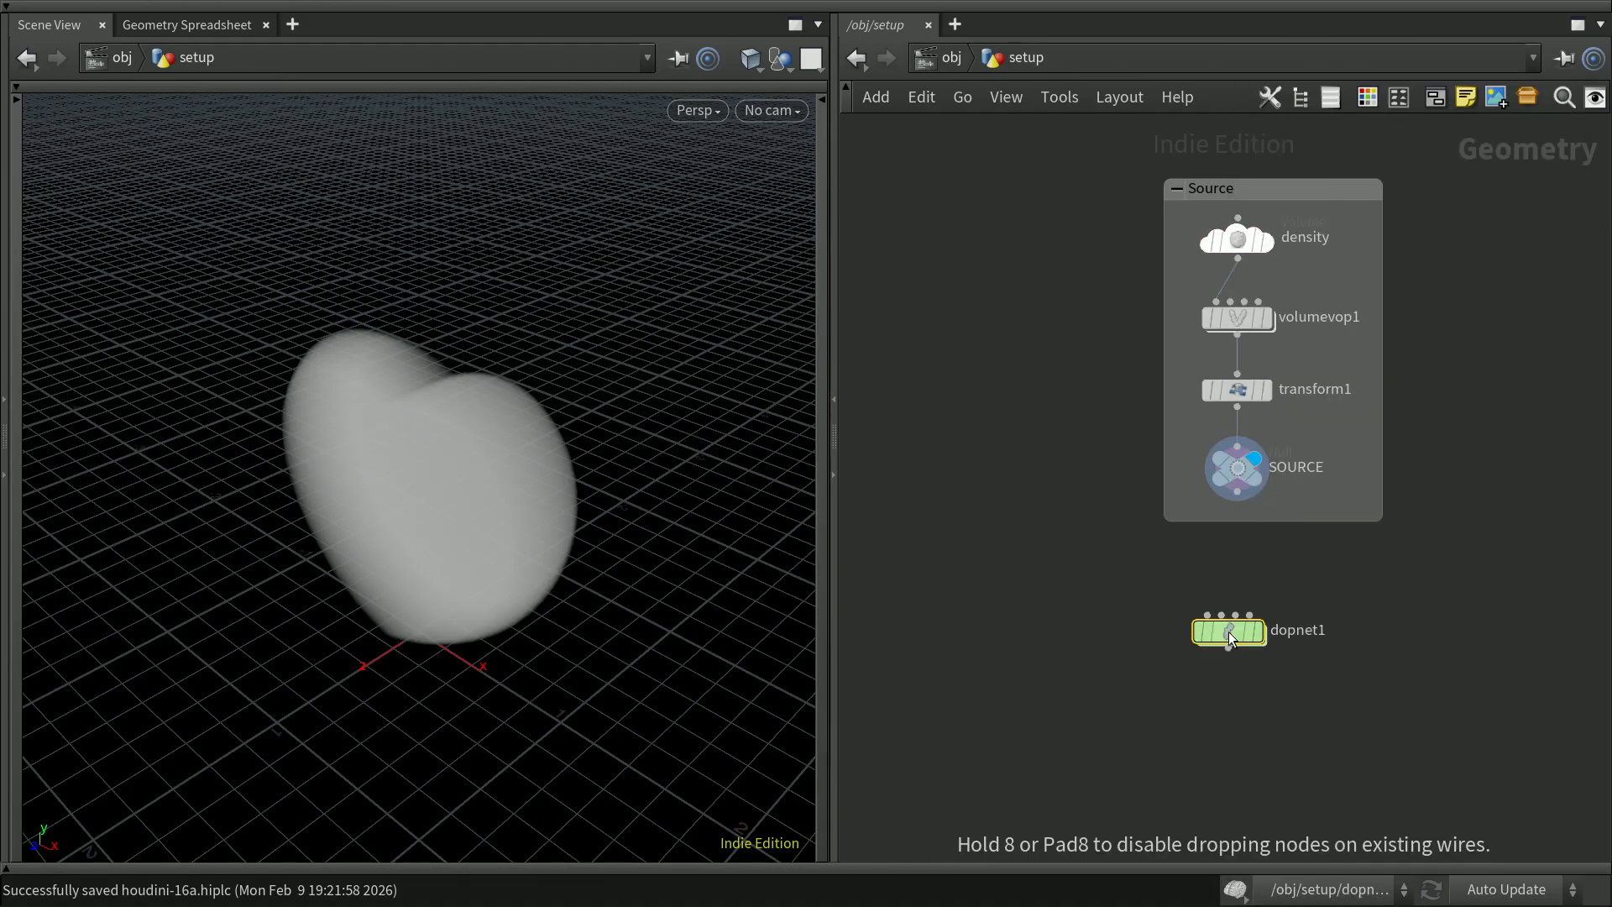
# Place the DOP network below the Source box and connect the SOURCE null to its first input
pyautogui.click(1239, 622)
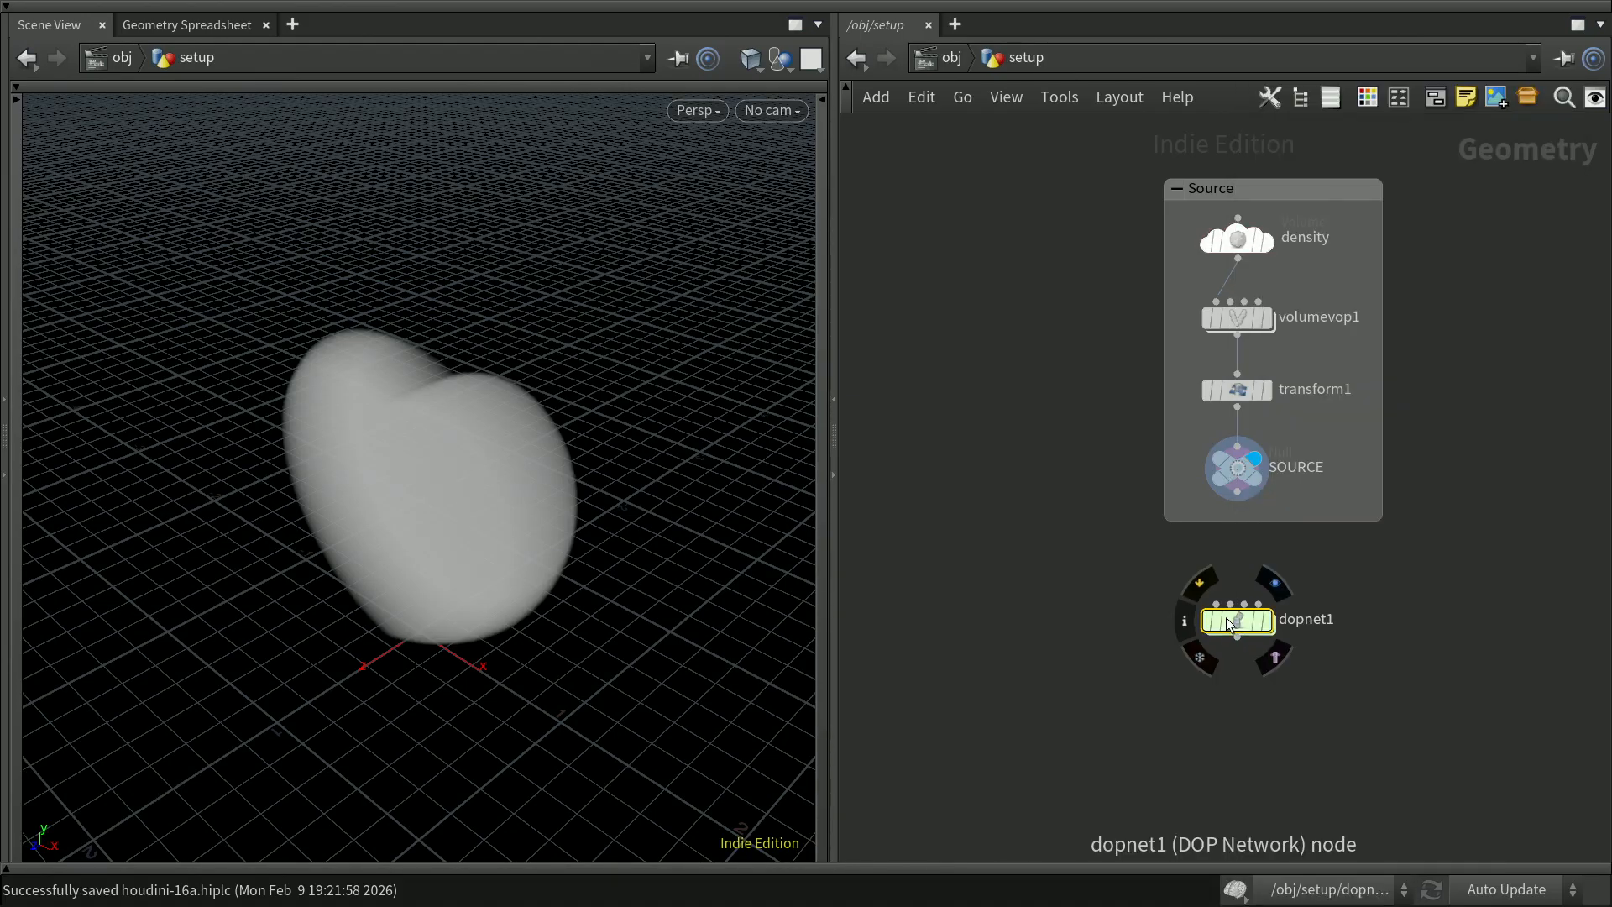
pyautogui.click(1238, 495)
pyautogui.click(1217, 604)
# Rename the DOP network node as smoke_sim and deselect it
pyautogui.doubleClick(1311, 627)
pyautogui.moveTo(1343, 622); pyautogui.dragTo(1247, 630)
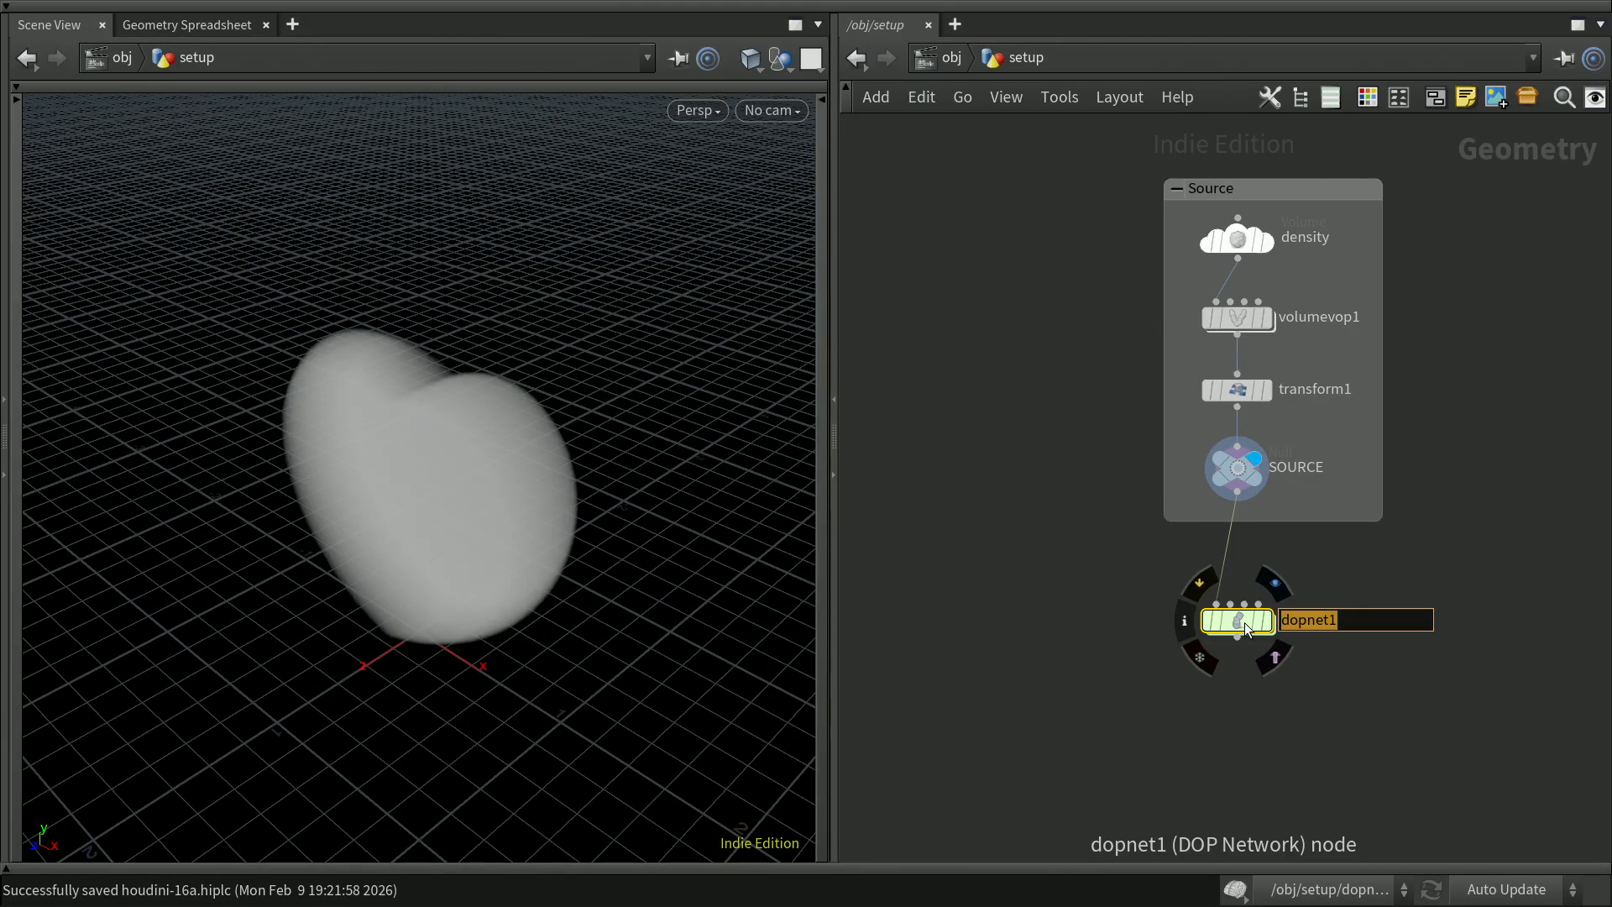
pyautogui.write('smoke_sim')
pyautogui.press('Return')
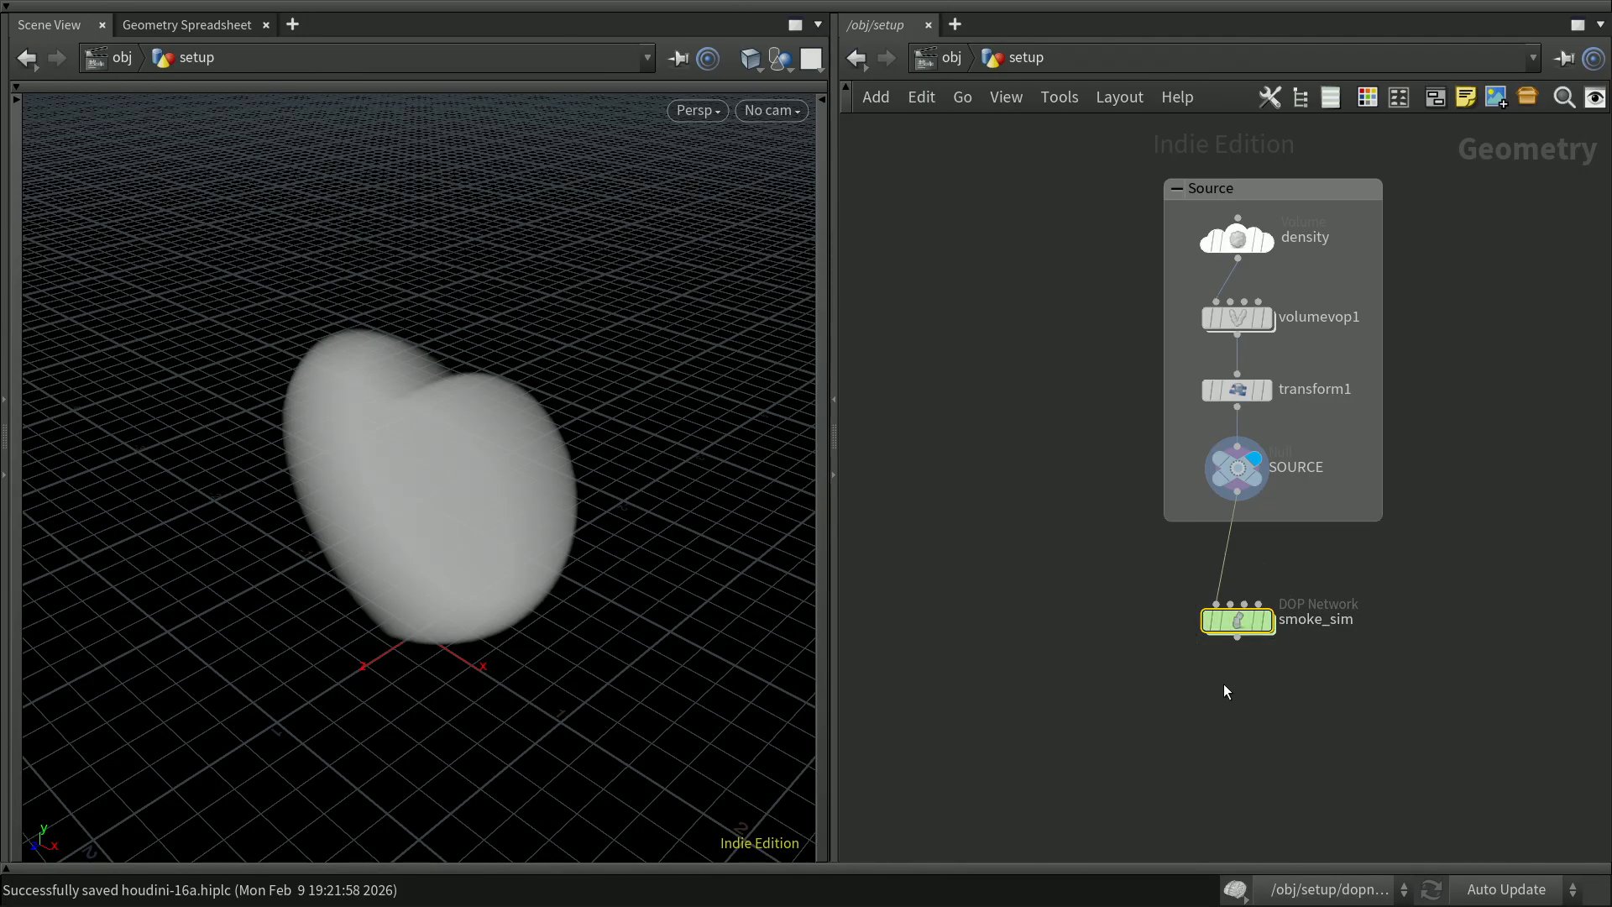
pyautogui.moveTo(1224, 688); pyautogui.dragTo(1173, 685, button='middle')
pyautogui.click(1198, 689)
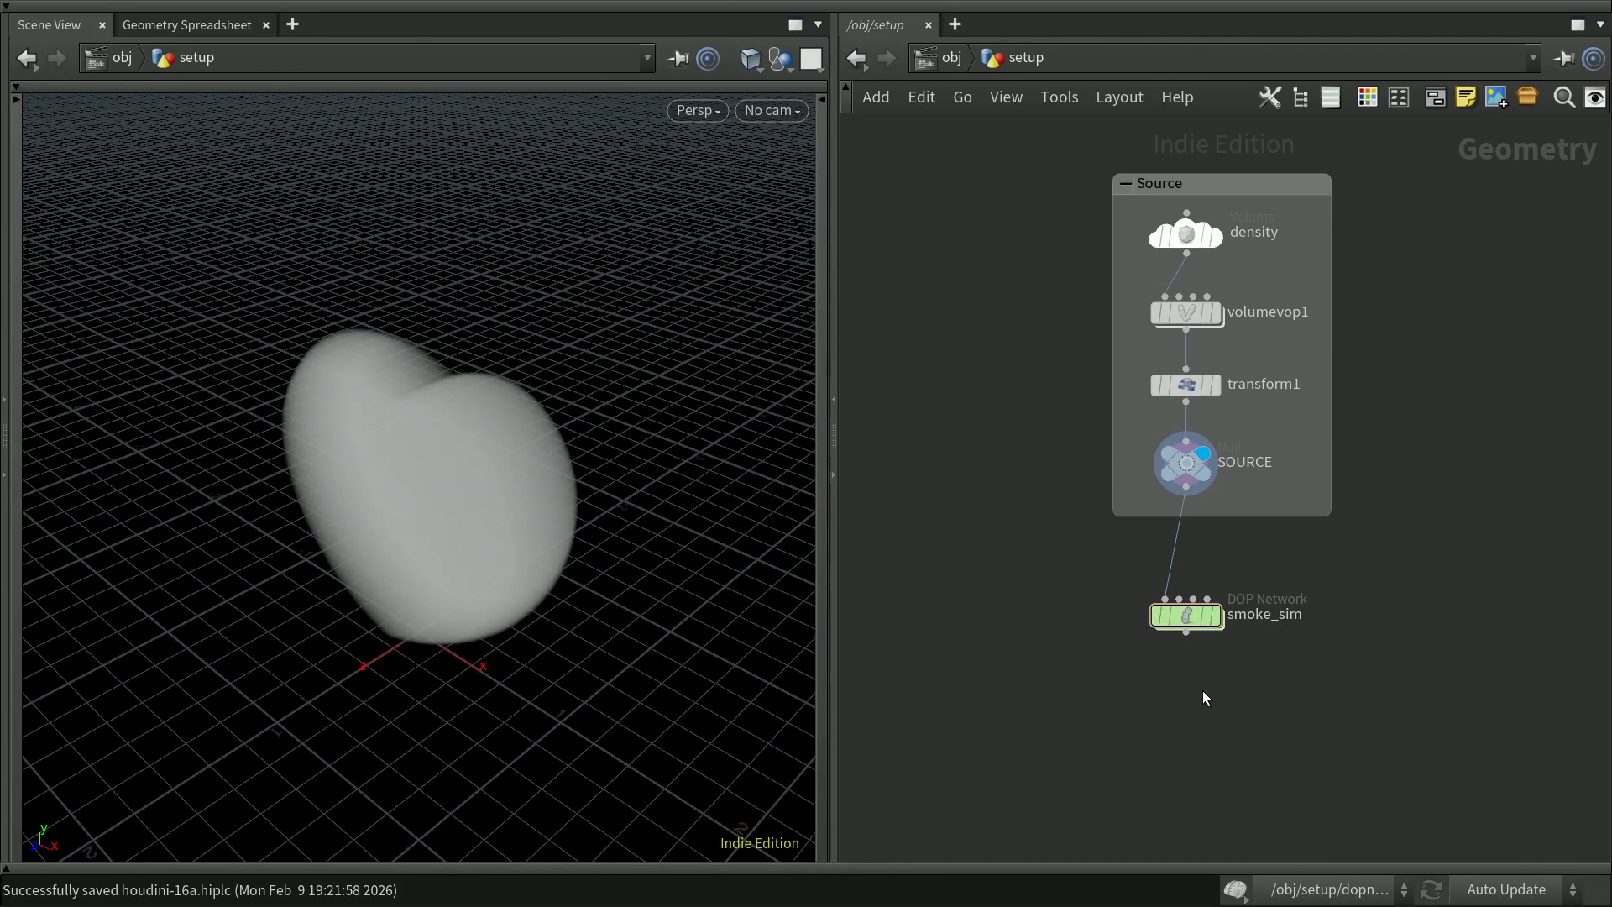
# Open the parameter interface editor for smoke_sim and show the node's current parameters alongside it
pyautogui.moveTo(1193, 622)
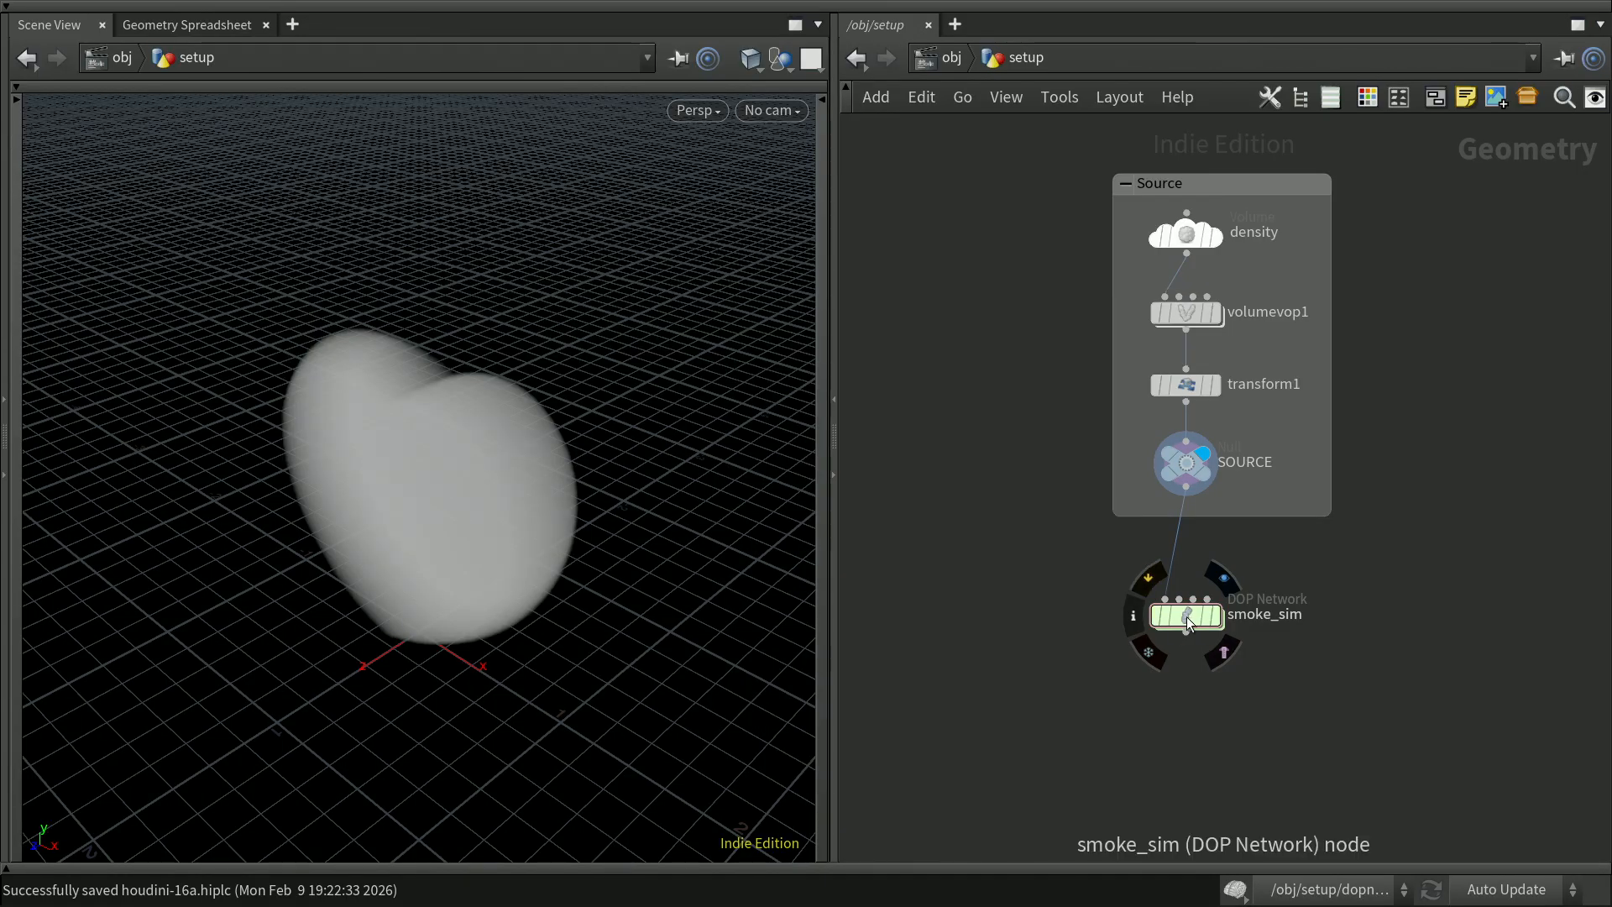
pyautogui.click(1191, 621)
pyautogui.rightClick(1193, 618)
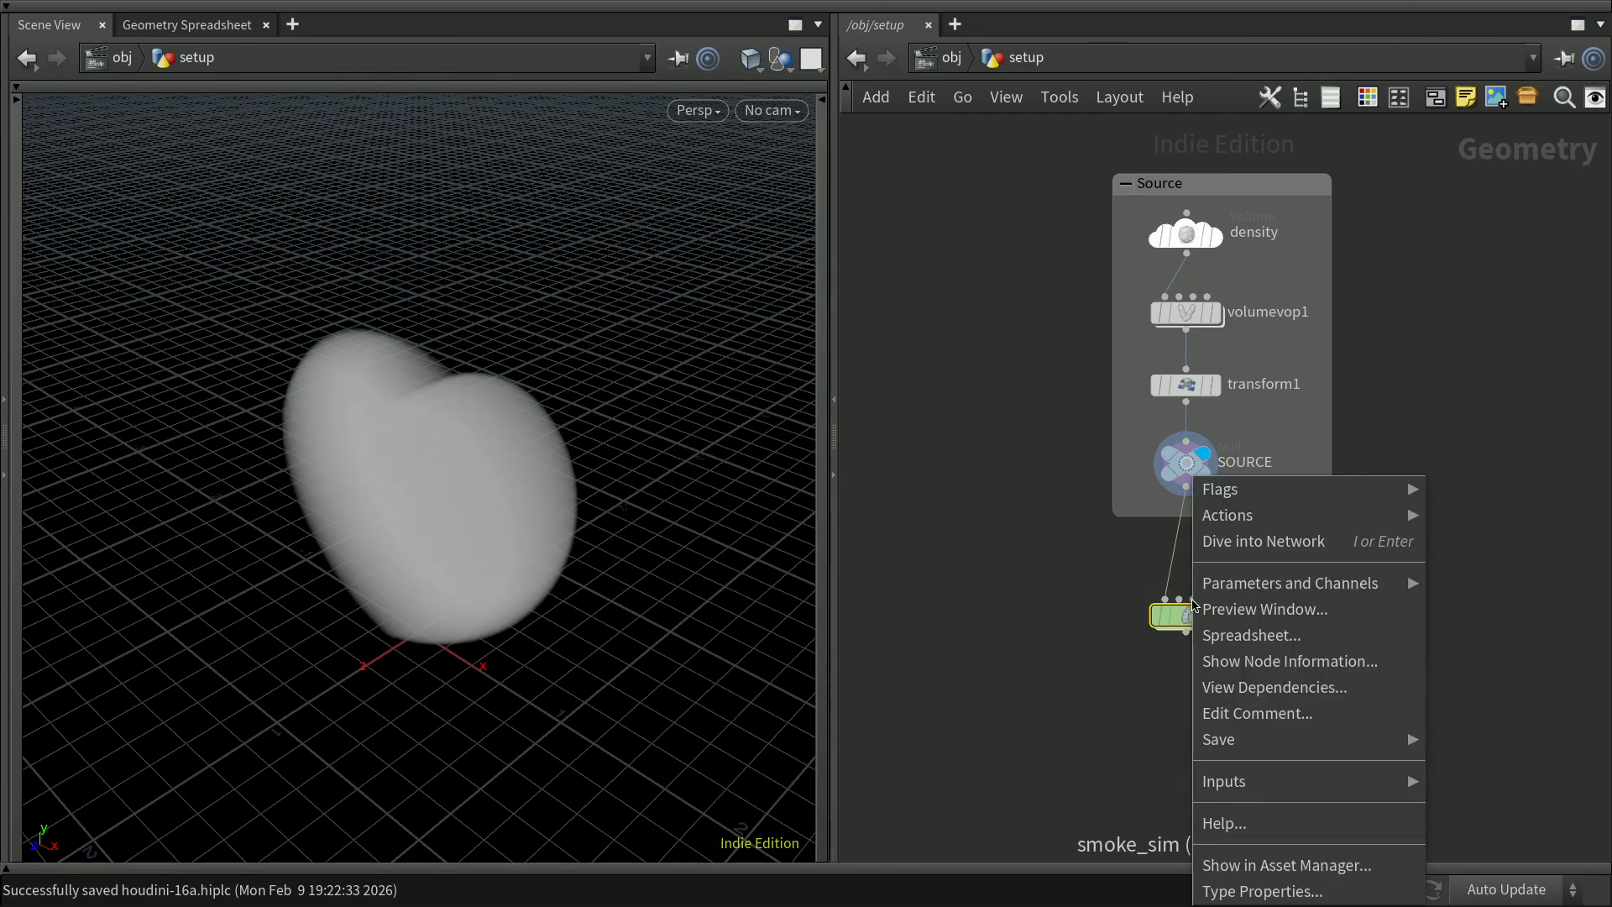
pyautogui.moveTo(1222, 590)
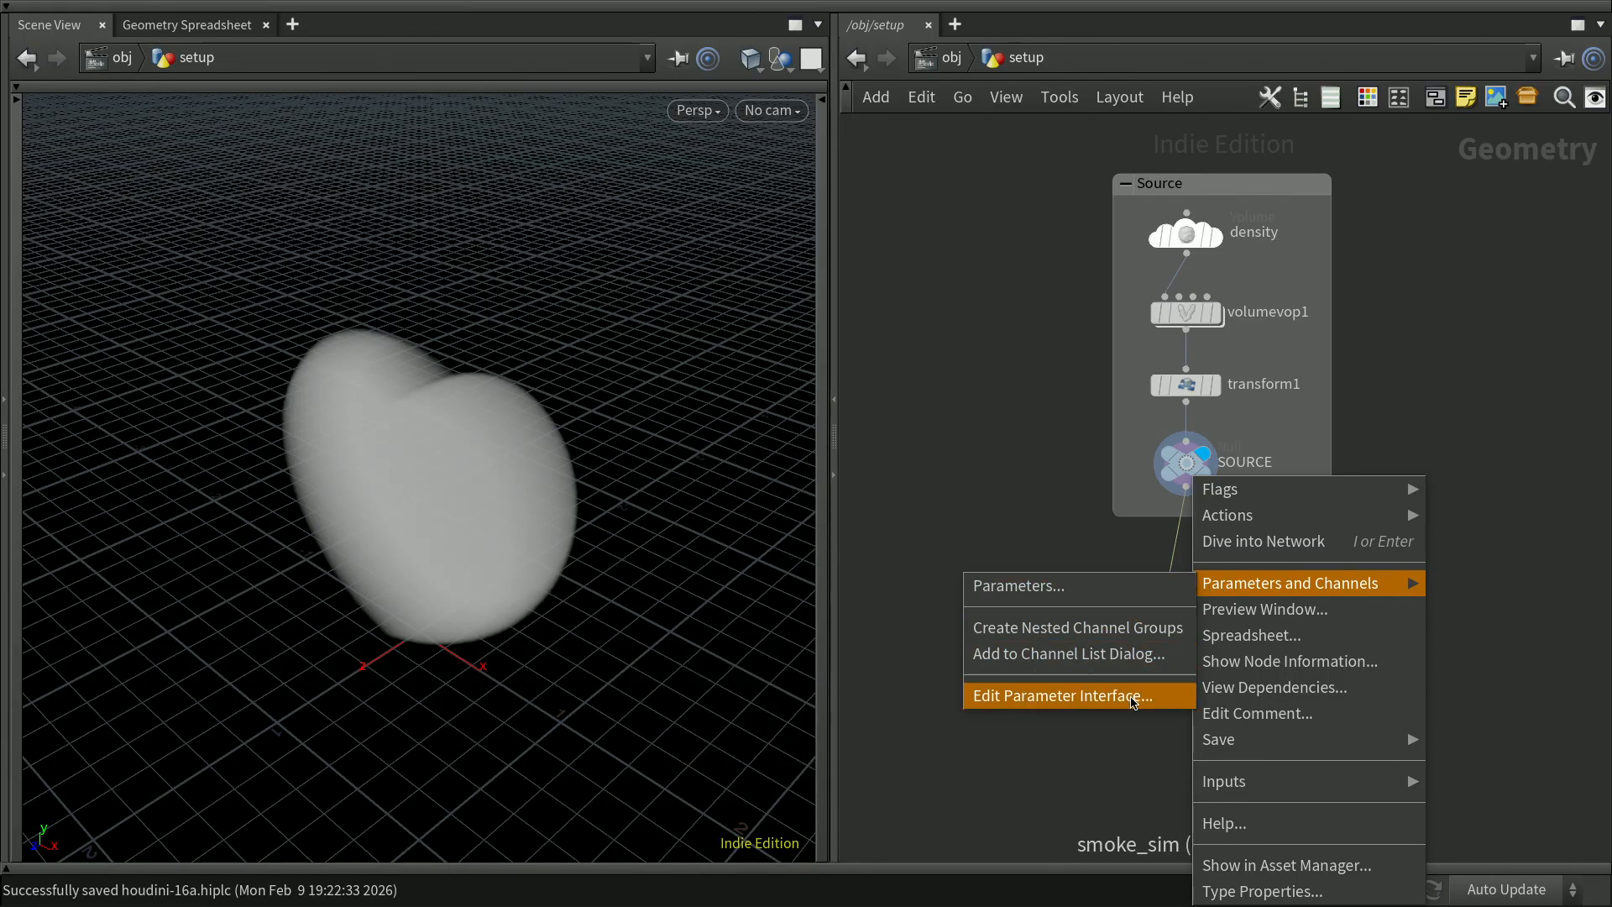
pyautogui.click(1132, 694)
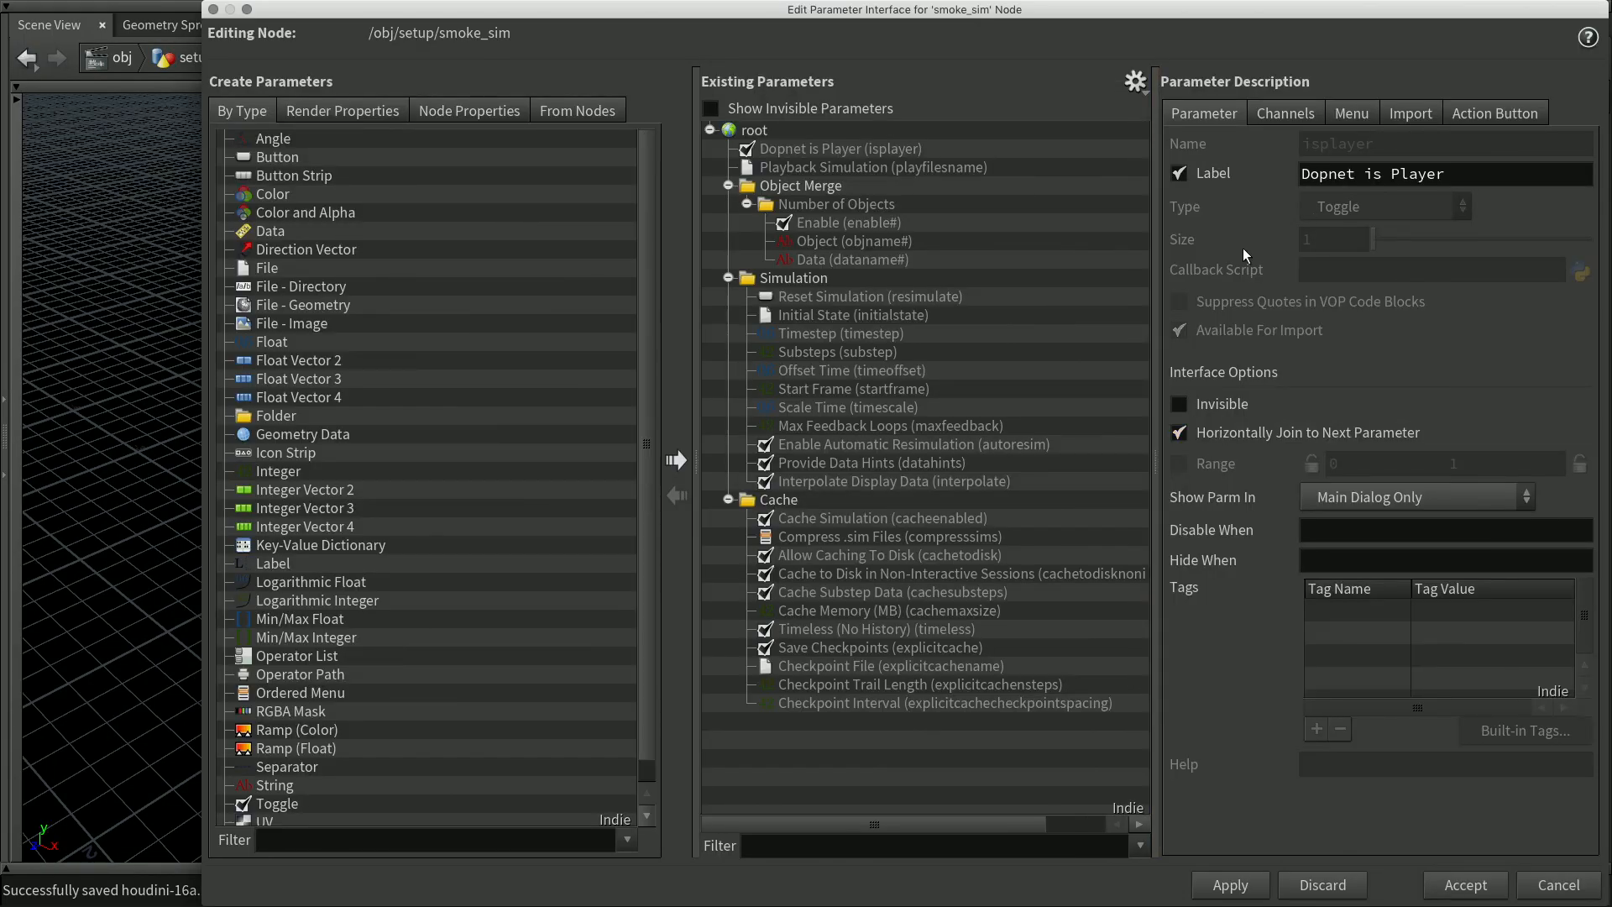
pyautogui.moveTo(1255, 11); pyautogui.dragTo(731, 79)
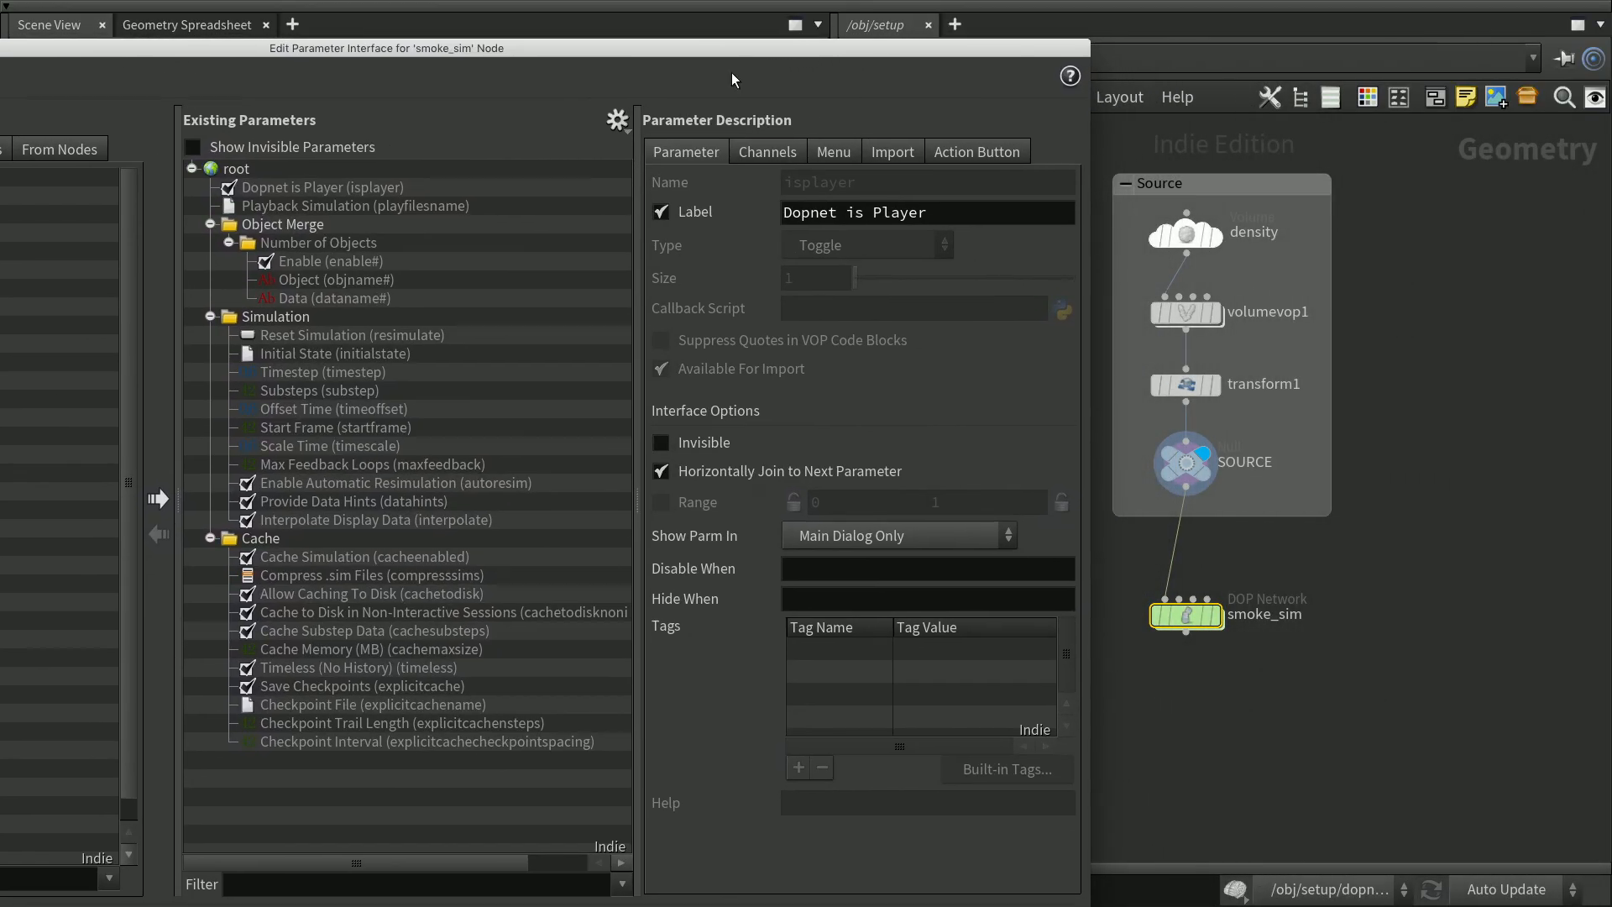
pyautogui.click(1186, 618)
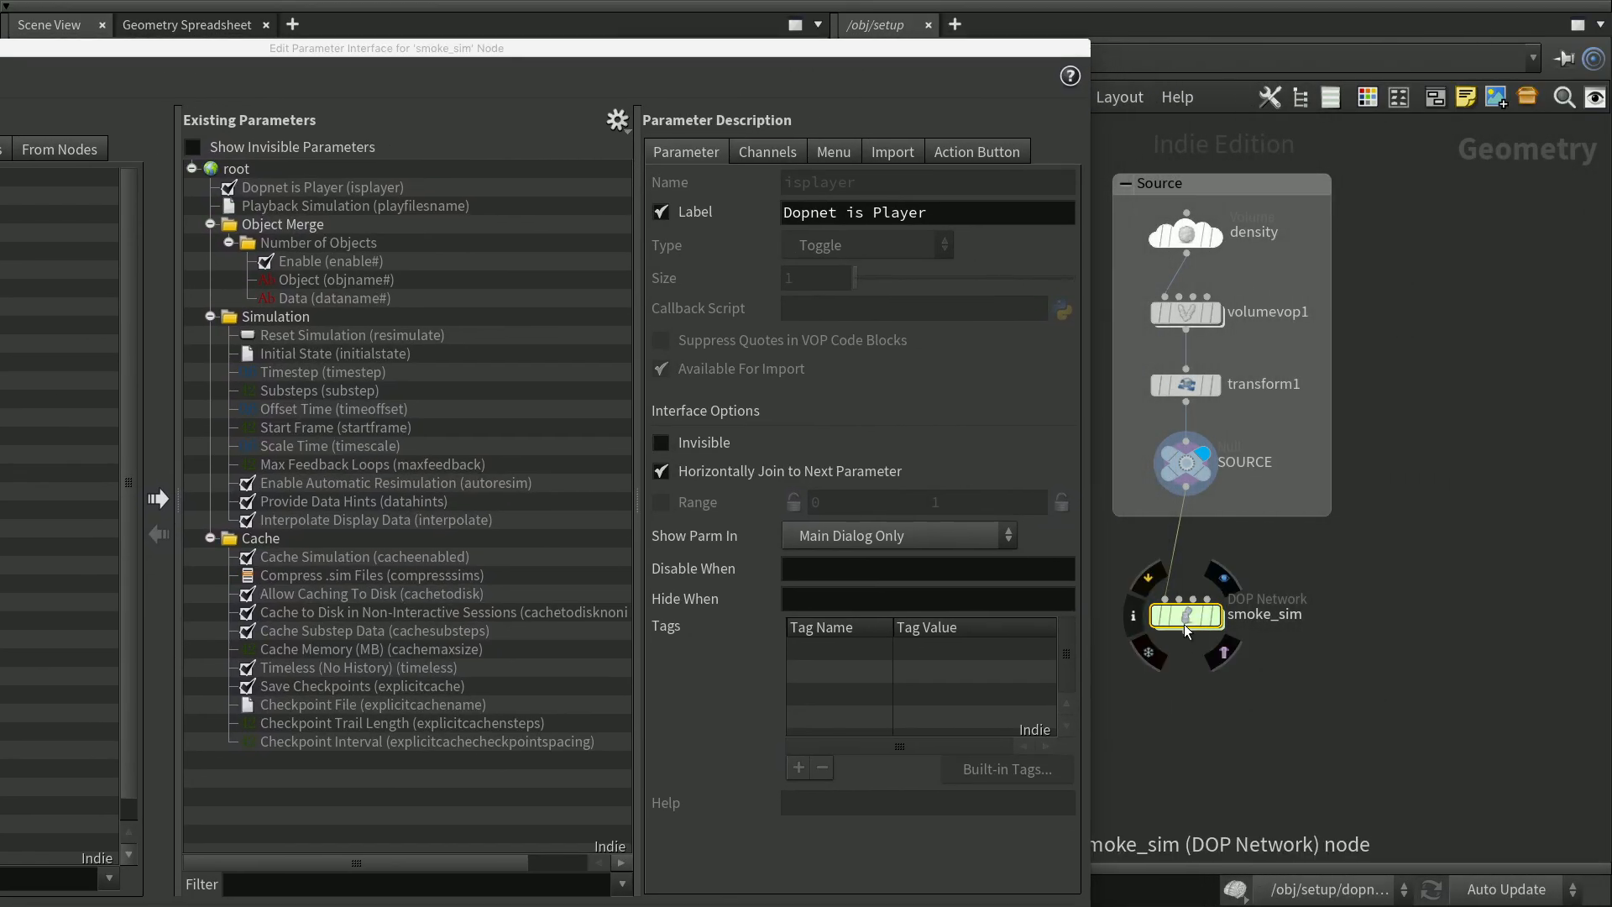
pyautogui.press('p')
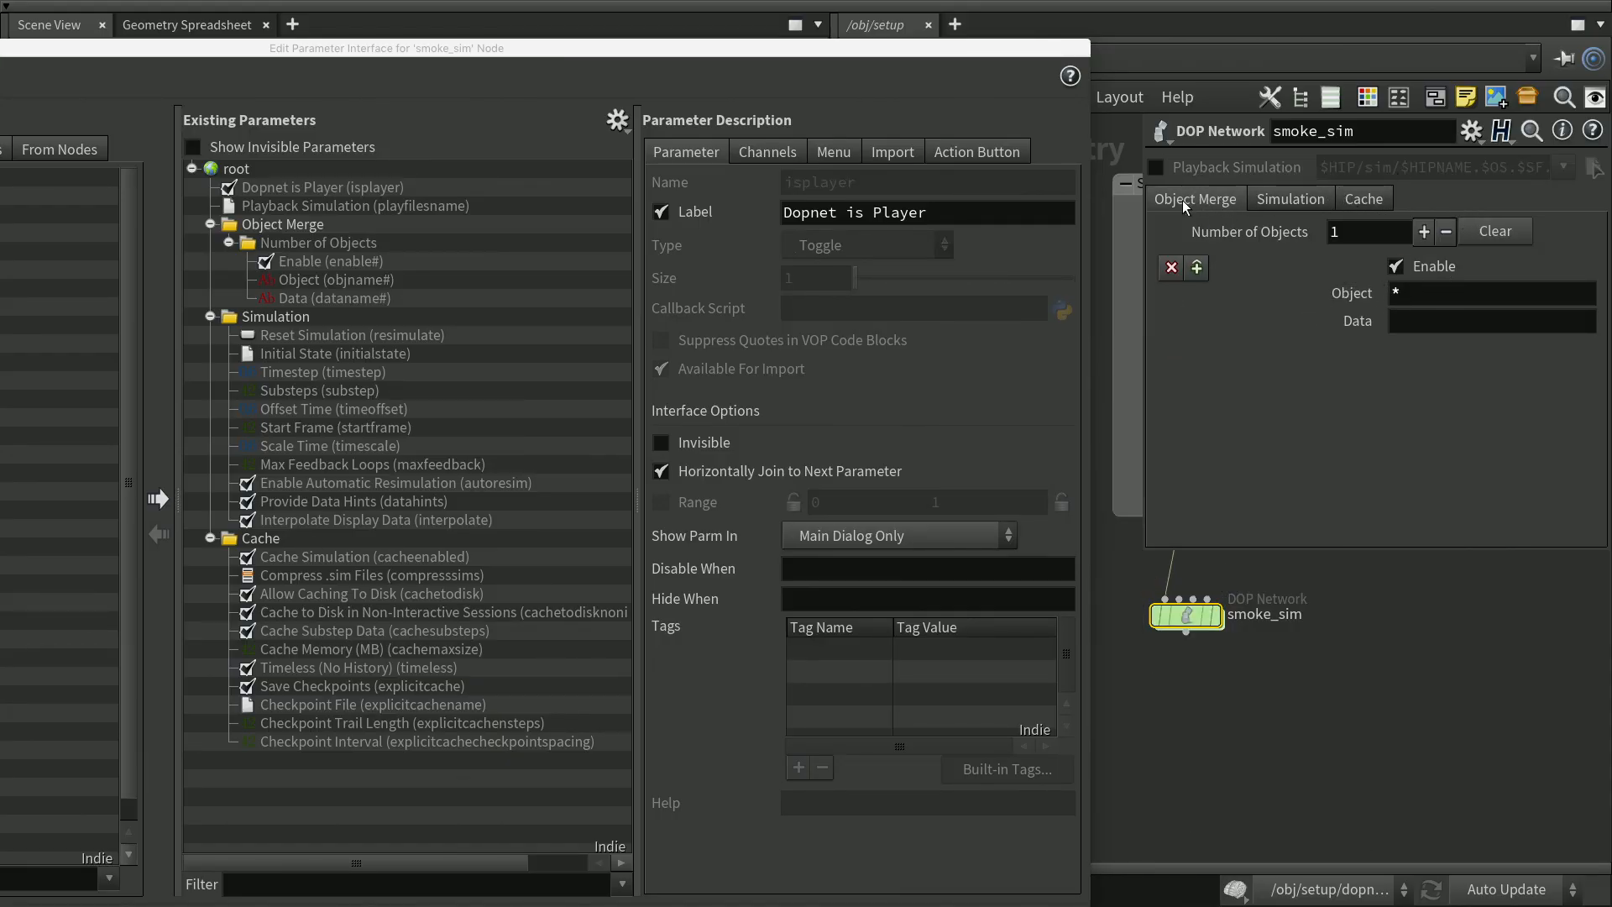
# Collapse the existing parameter folders of smoke_sim and add a new folder above Object Merge
pyautogui.moveTo(345, 48); pyautogui.dragTo(835, 28)
pyautogui.click(693, 240)
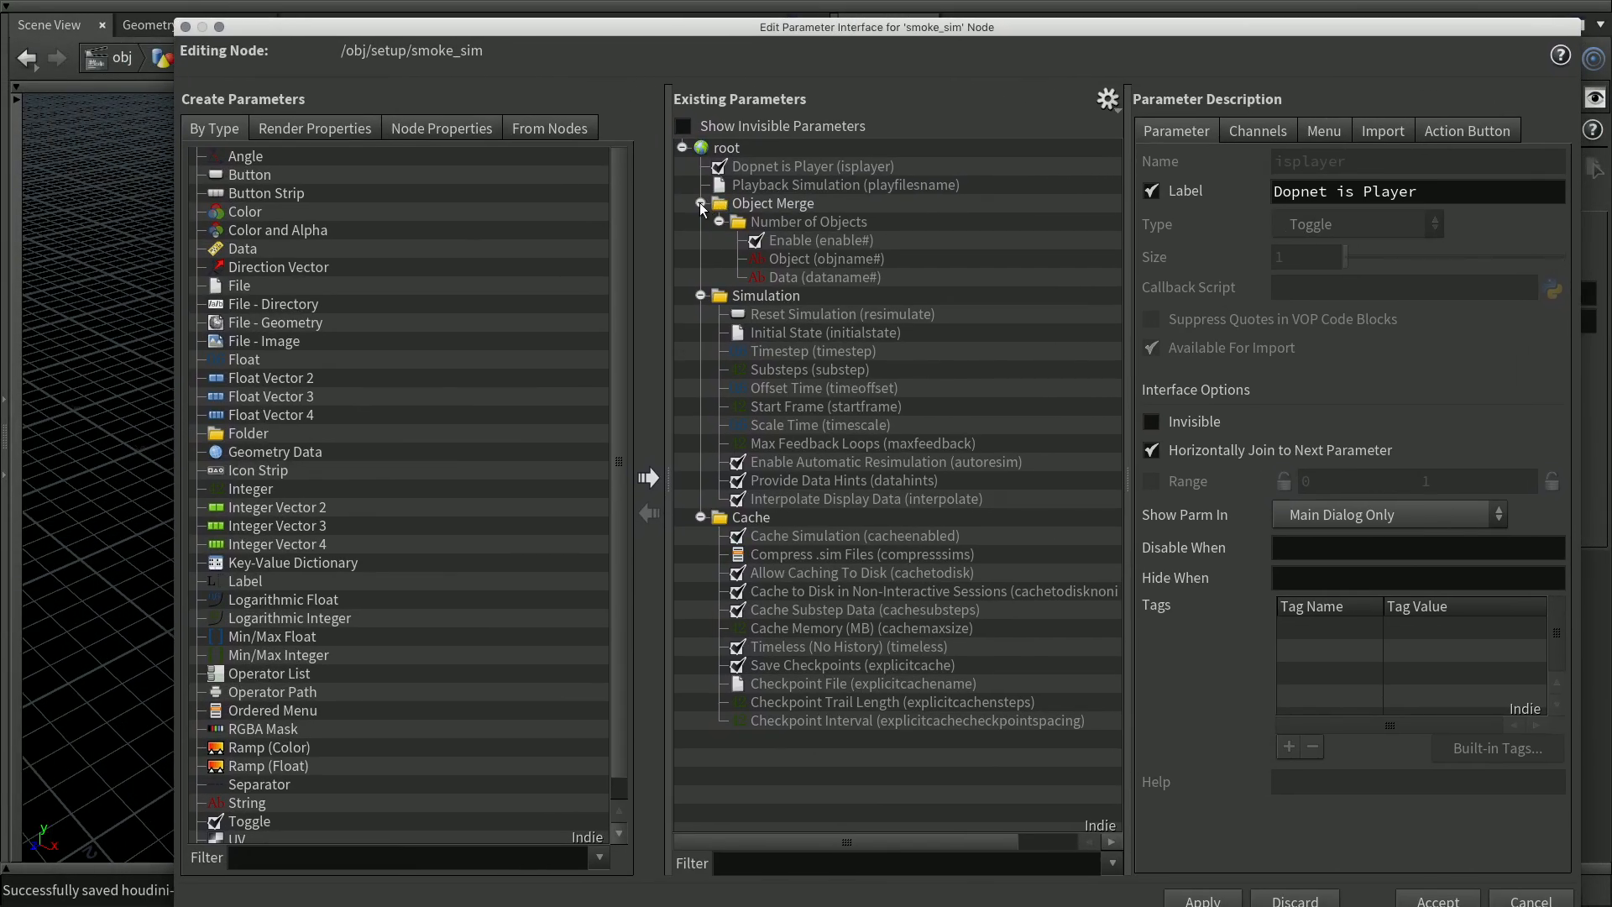
pyautogui.click(699, 223)
pyautogui.click(700, 240)
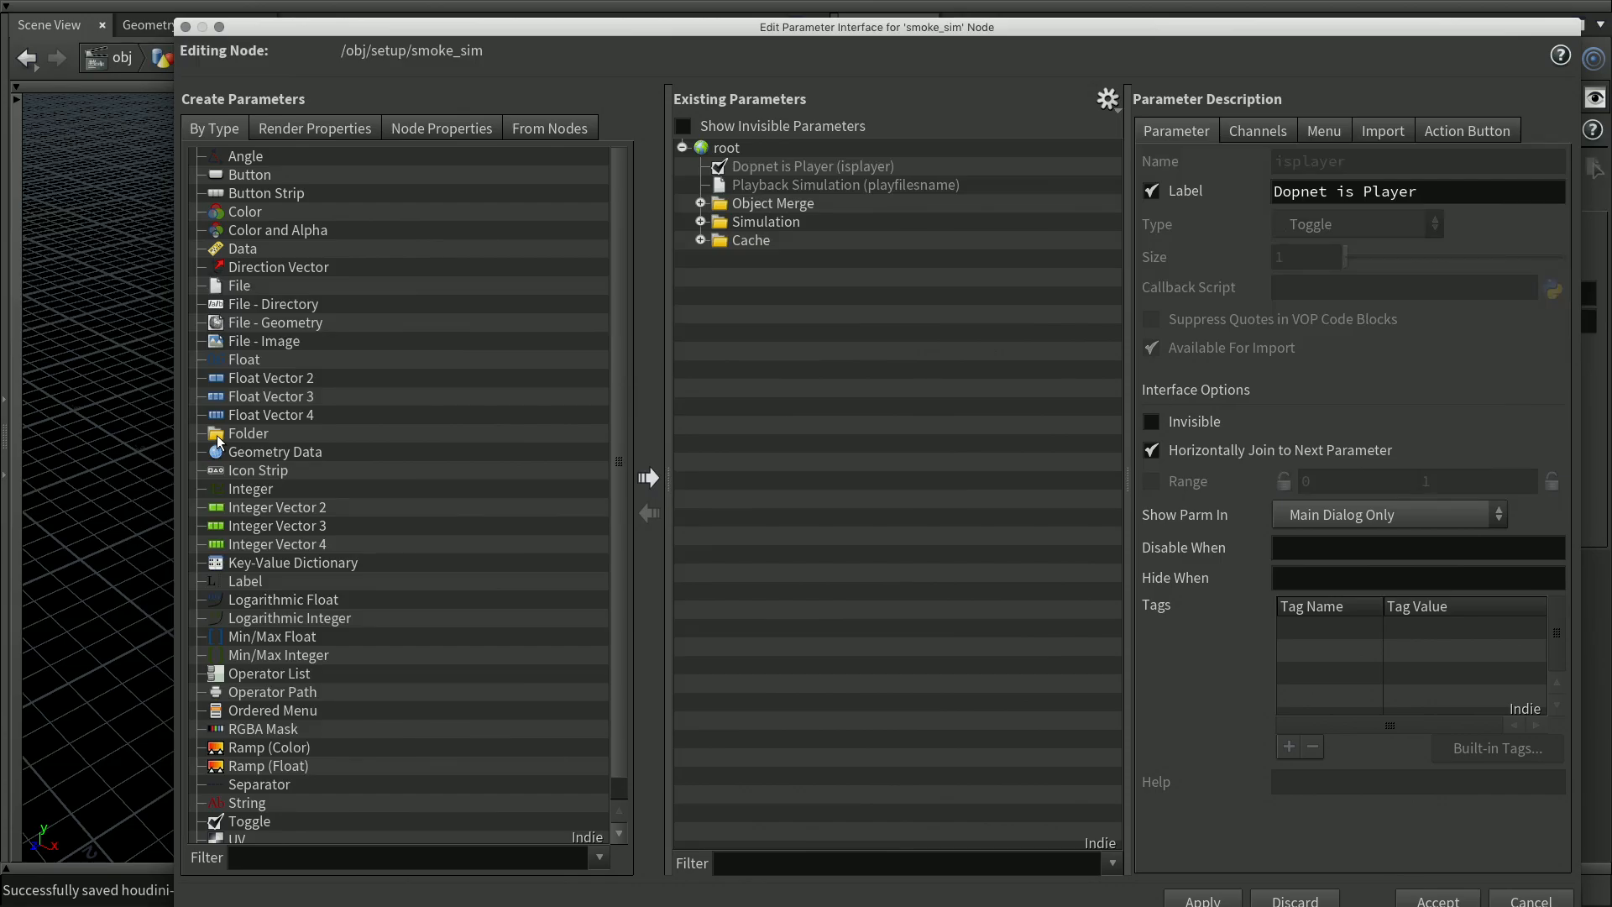
pyautogui.moveTo(216, 435); pyautogui.dragTo(771, 194)
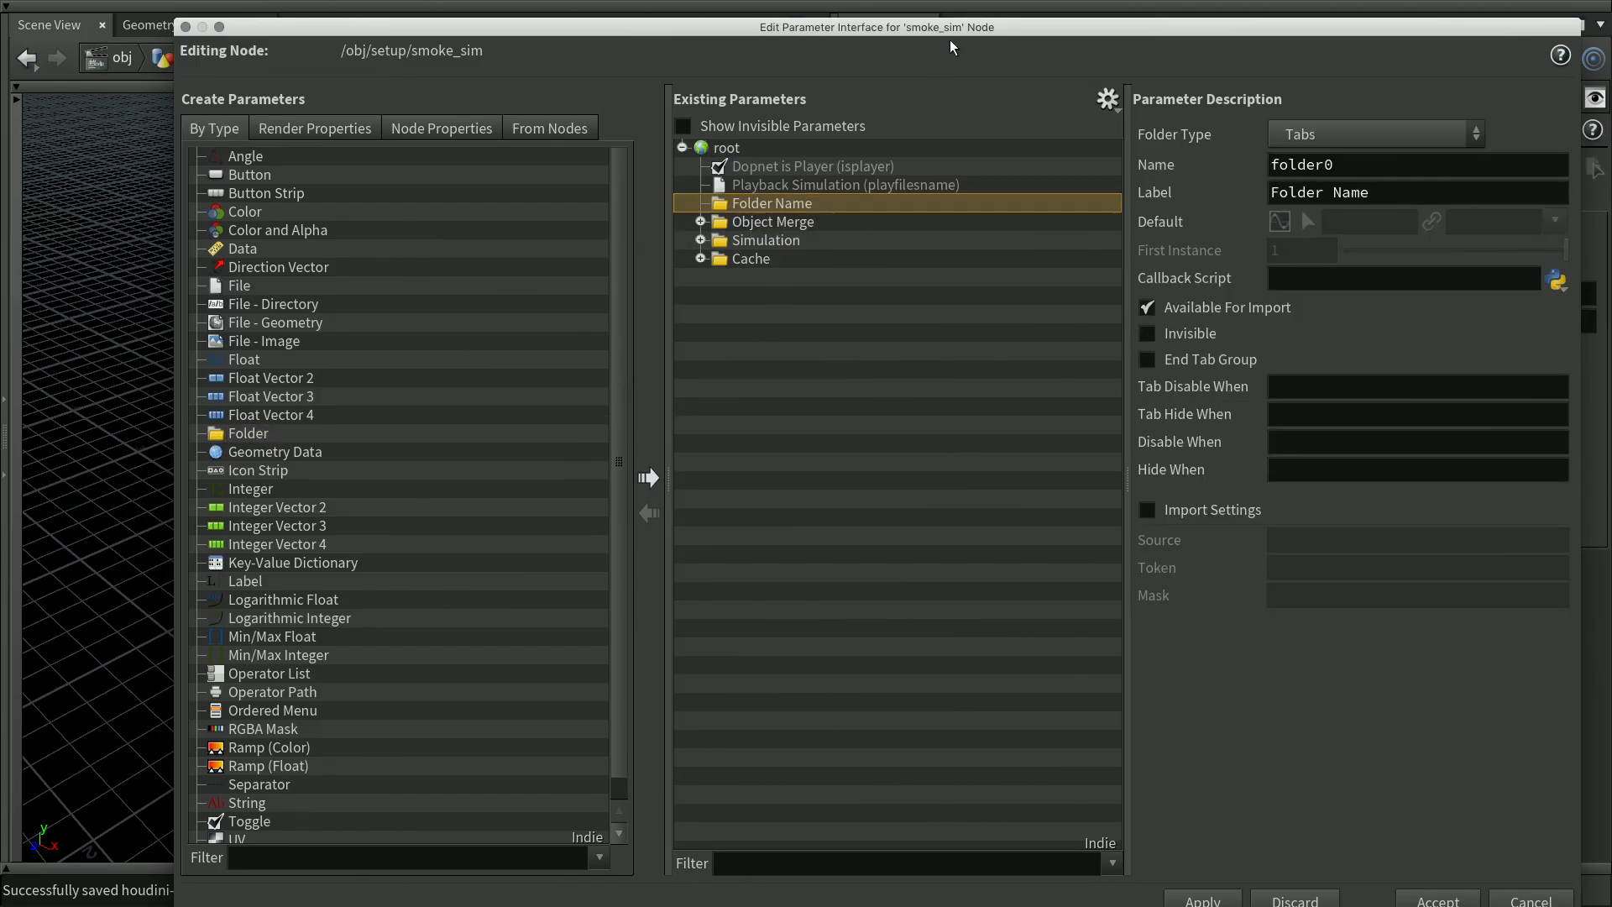
# Give the new folder the name smoke and the label Smoke, and apply the interface change
pyautogui.moveTo(950, 47); pyautogui.dragTo(866, 15)
pyautogui.moveTo(1211, 148); pyautogui.dragTo(1102, 146)
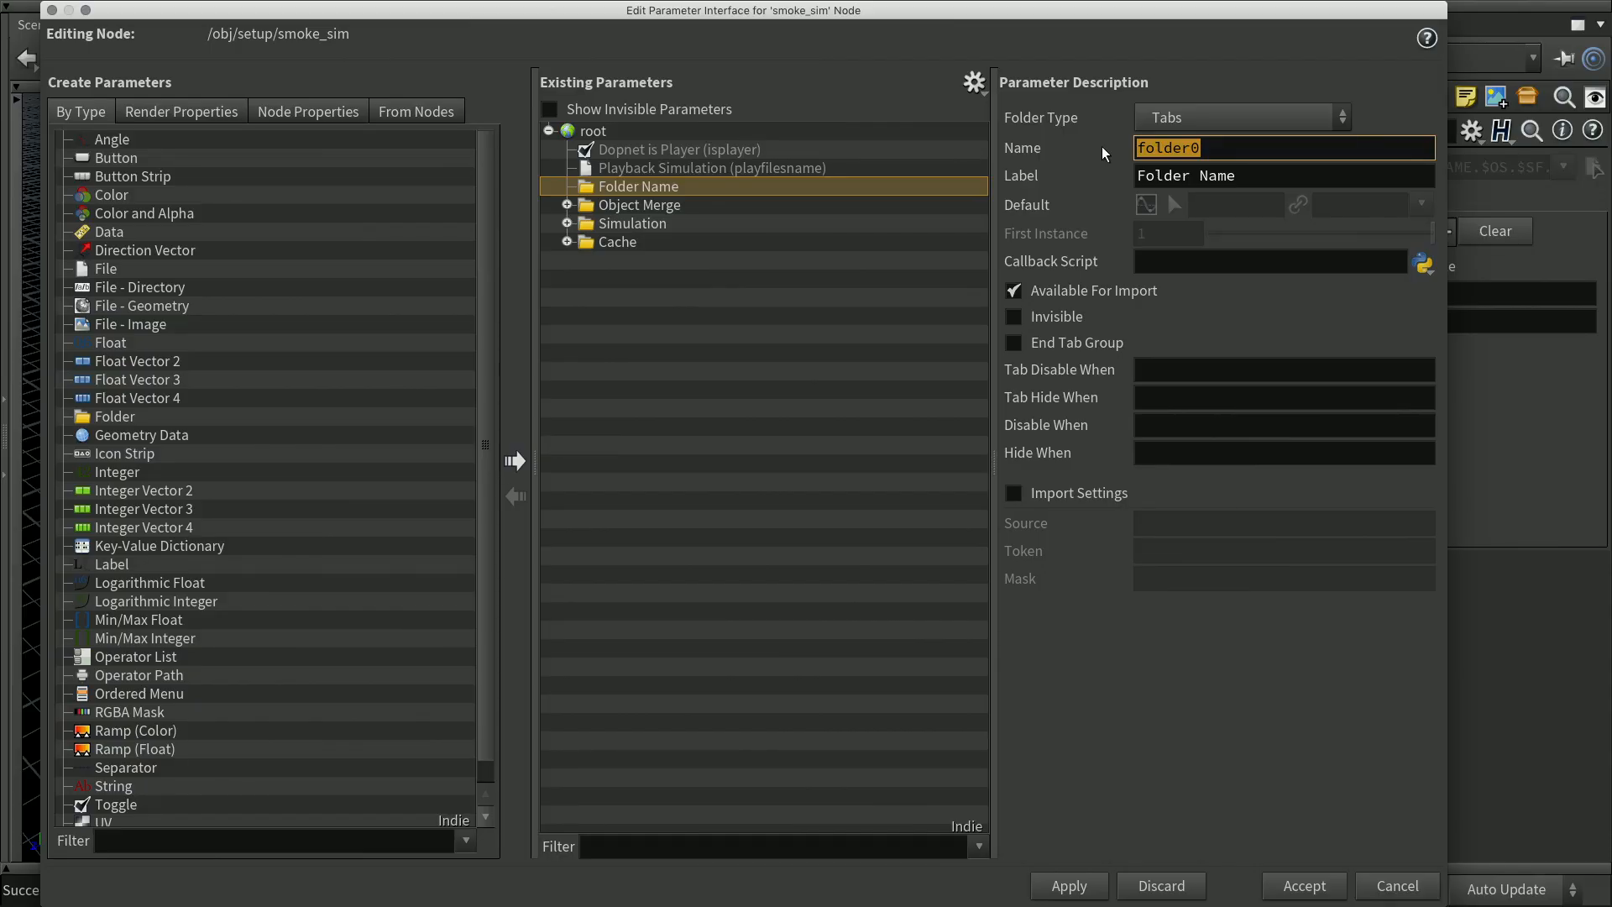
pyautogui.write('smoke')
pyautogui.moveTo(1248, 175); pyautogui.dragTo(1095, 175)
pyautogui.write('S')
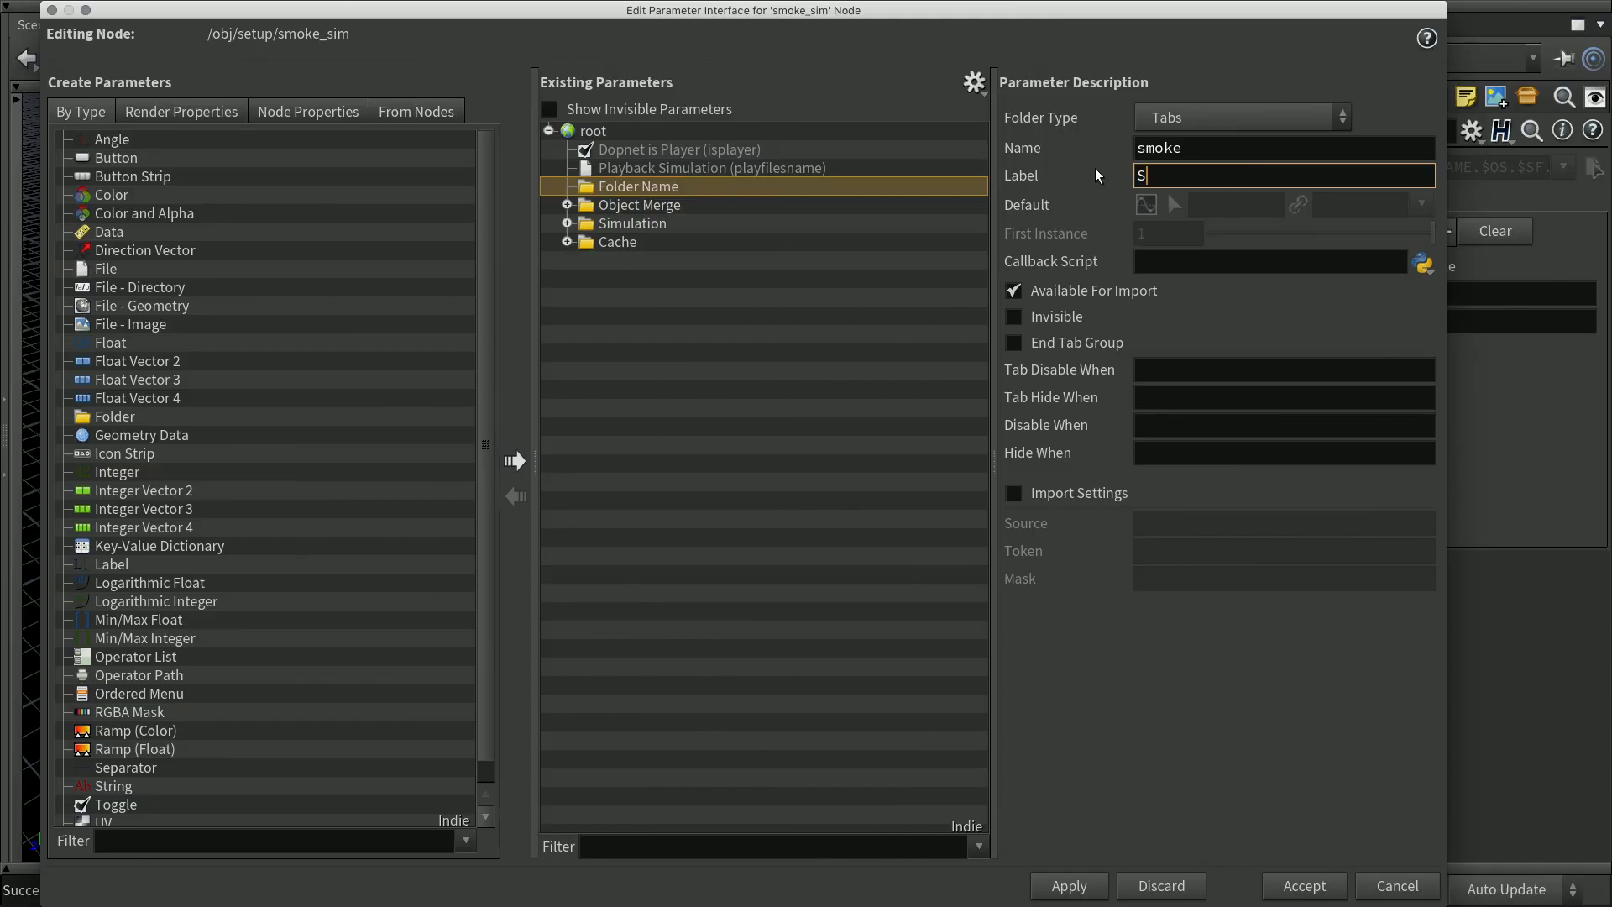
pyautogui.write('moke')
pyautogui.press('Return')
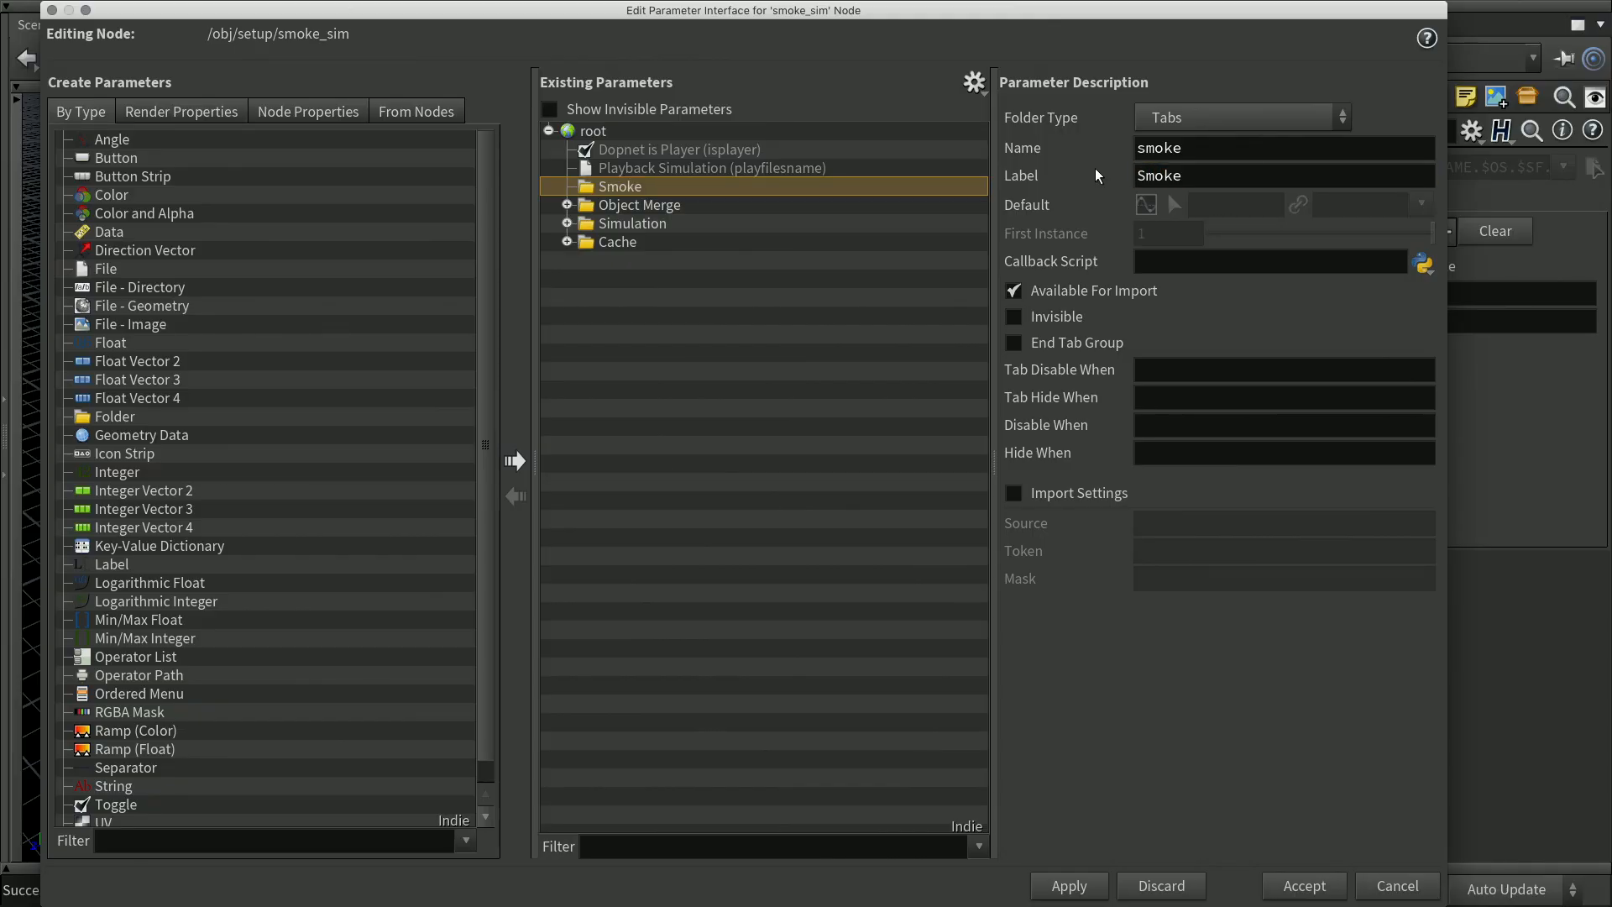
pyautogui.click(1094, 885)
# Examine the Div Size setting in the density volume node's parameters
pyautogui.moveTo(1284, 12); pyautogui.dragTo(1368, 16)
pyautogui.moveTo(1367, 17); pyautogui.dragTo(1349, 15)
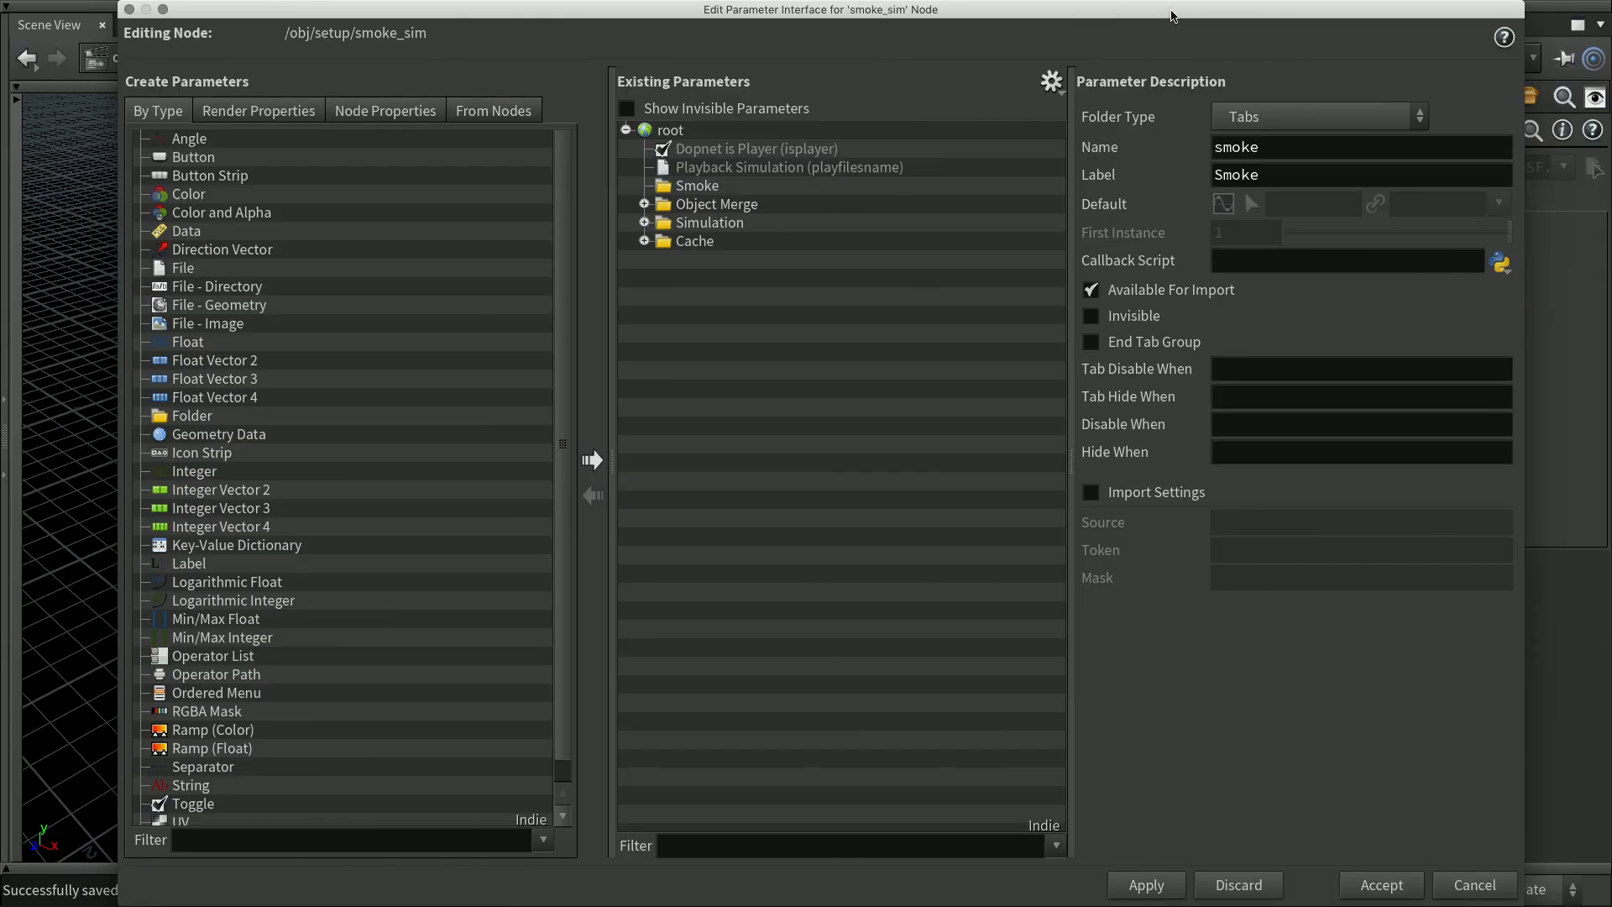
pyautogui.moveTo(1176, 10); pyautogui.dragTo(984, 781)
pyautogui.click(993, 587)
pyautogui.moveTo(1500, 677); pyautogui.dragTo(1260, 697, button='middle')
pyautogui.click(953, 256)
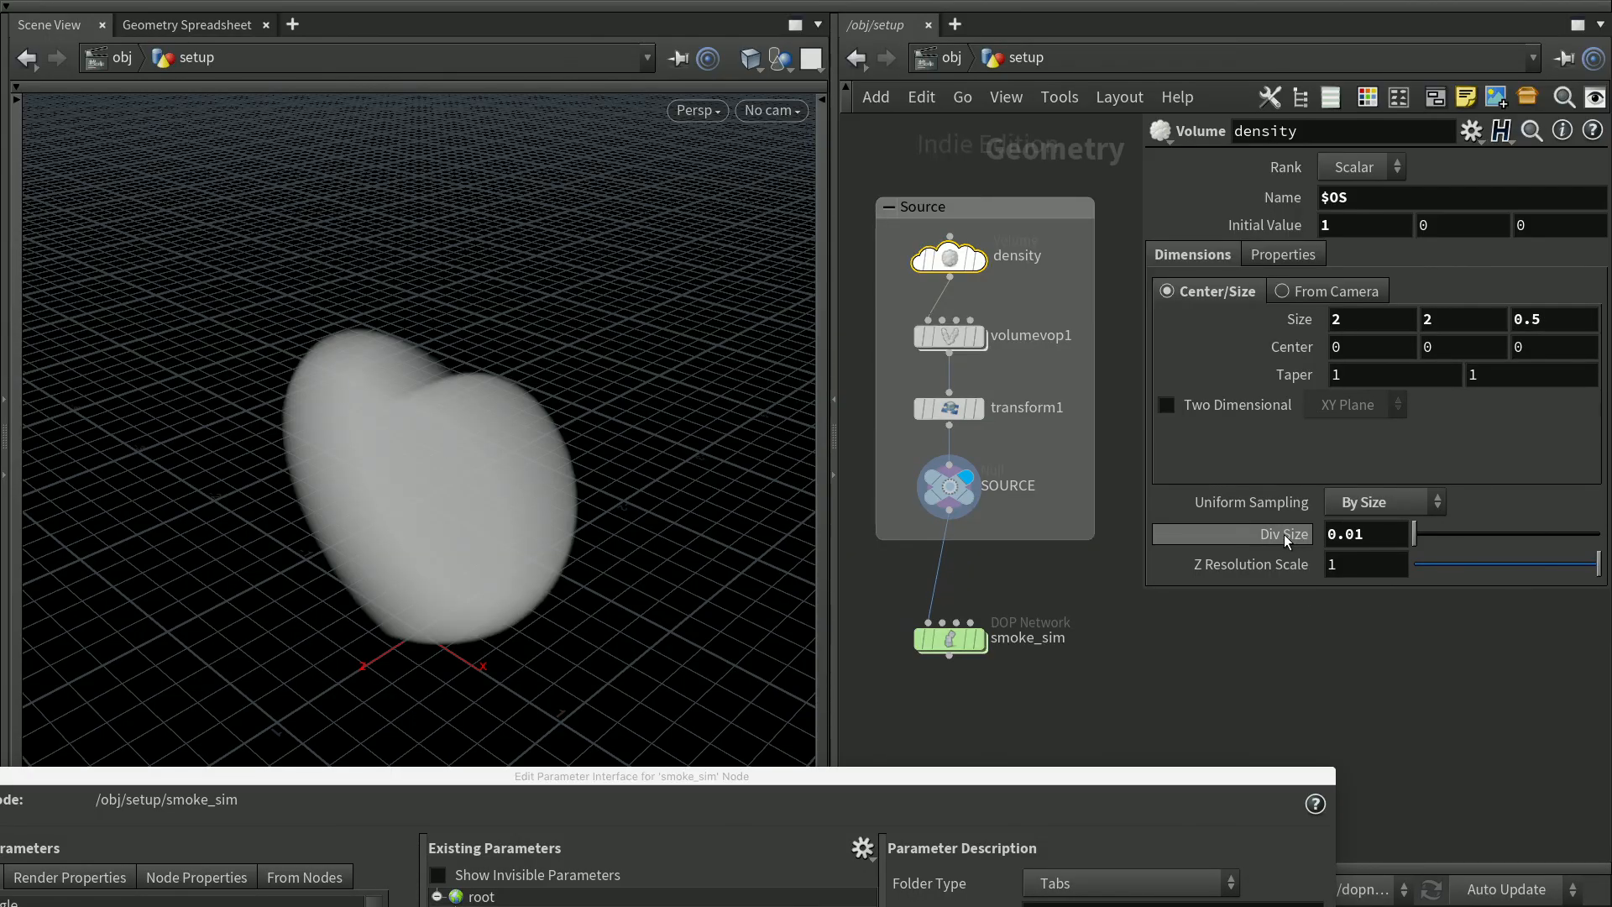
pyautogui.moveTo(1283, 534)
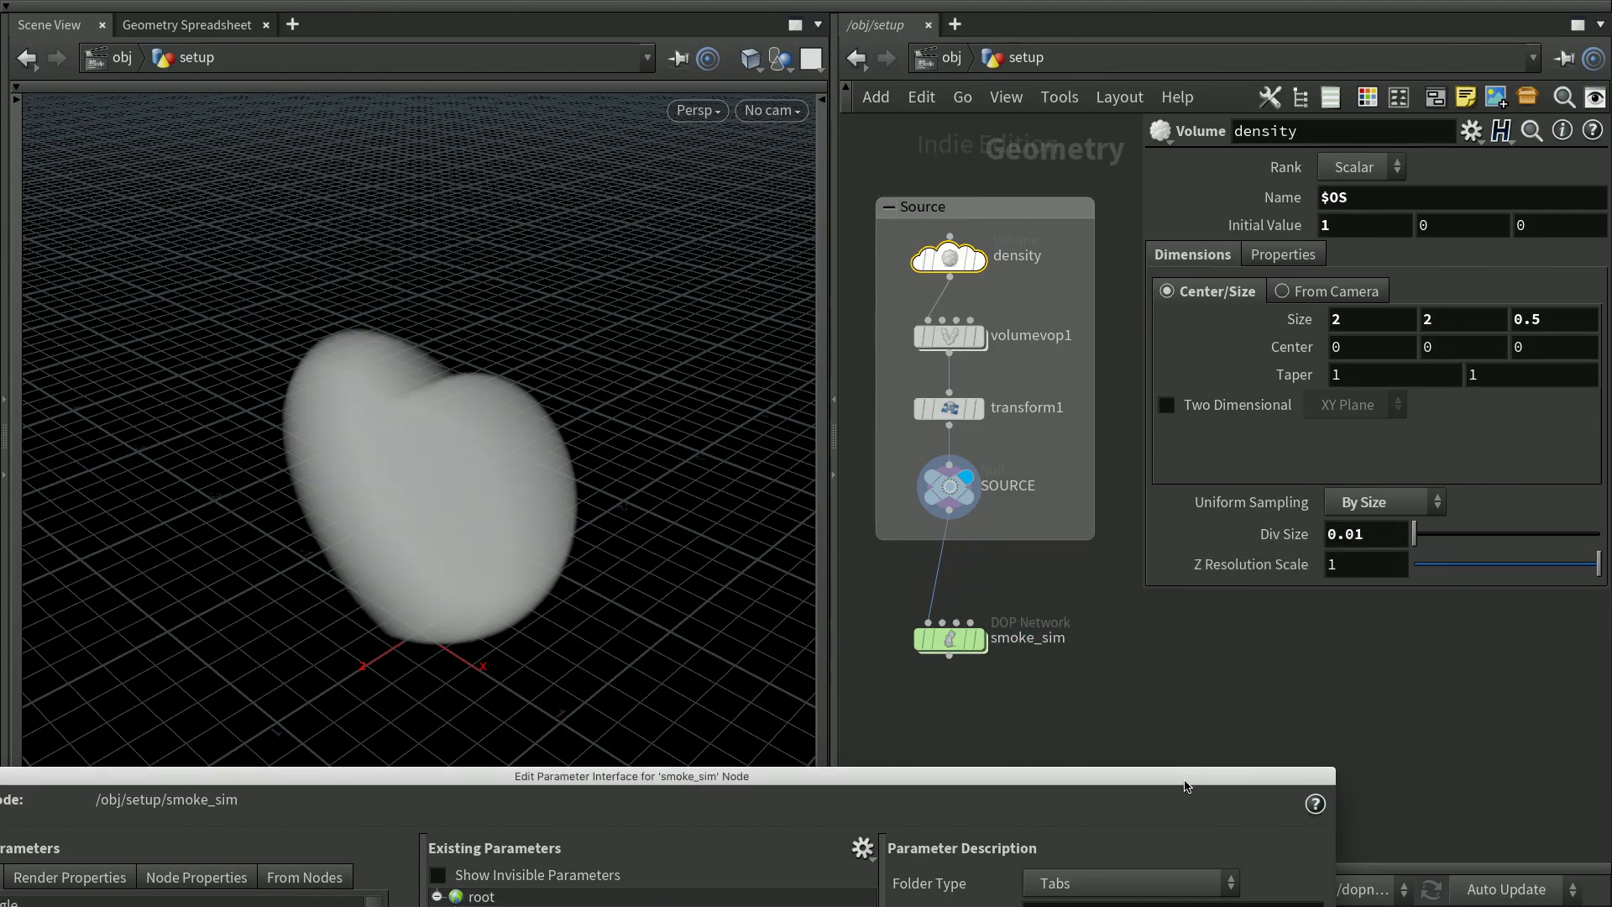
# Add a float parameter inside the Smoke folder of smoke_sim's parameter interface
pyautogui.moveTo(1189, 776); pyautogui.dragTo(1415, 95)
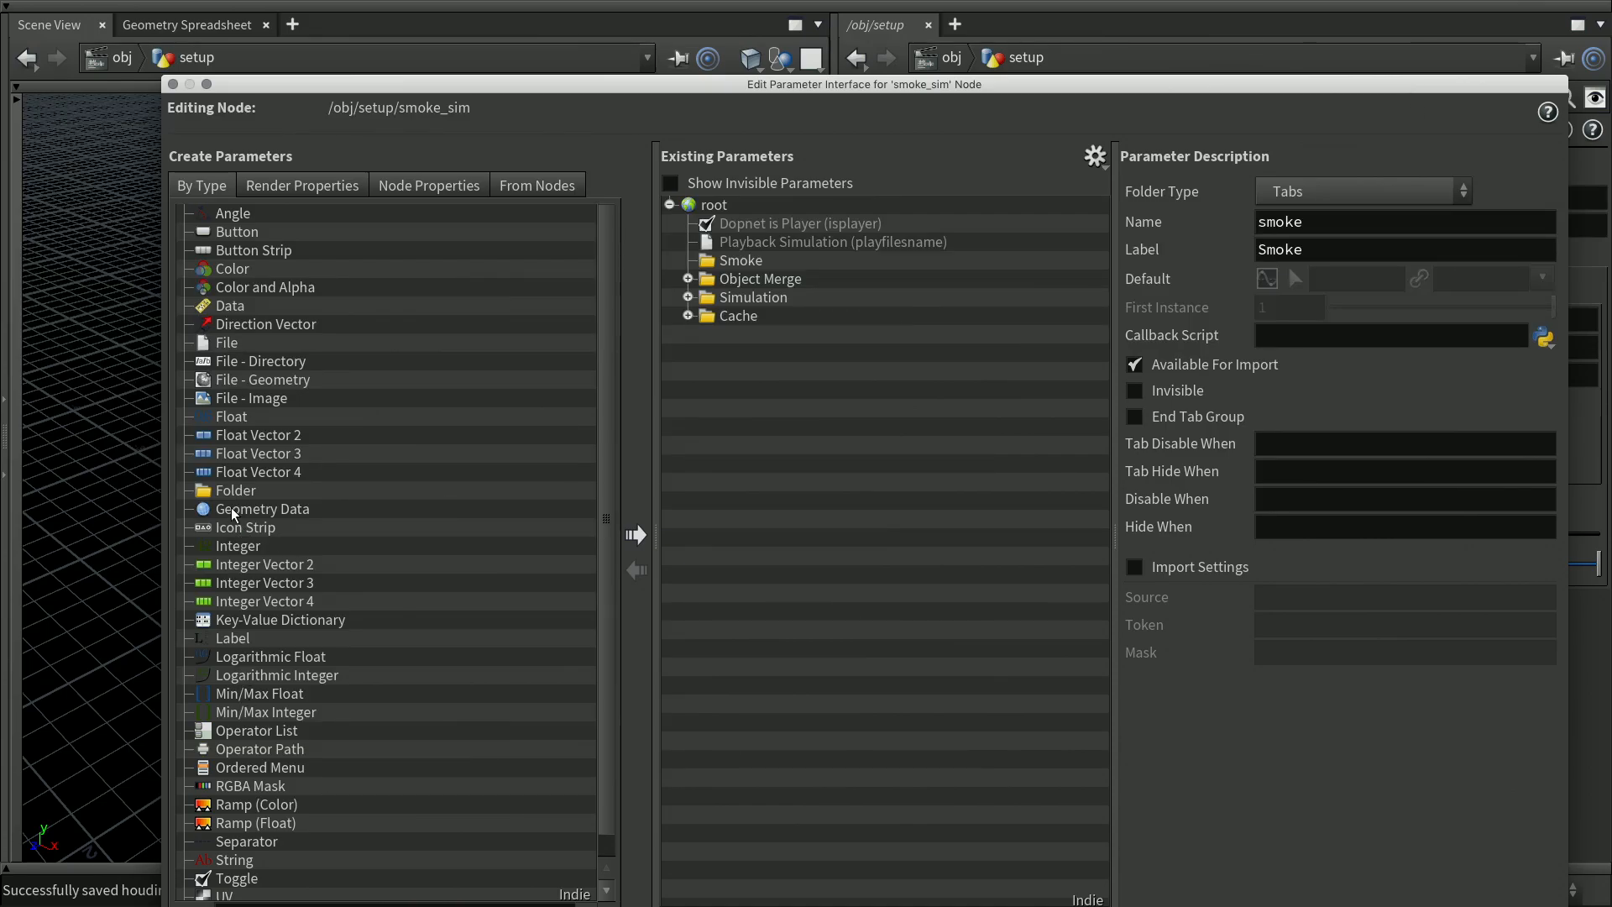
pyautogui.moveTo(607, 525)
pyautogui.mouseDown()
pyautogui.moveTo(607, 560)
pyautogui.moveTo(600, 499)
pyautogui.mouseUp()
pyautogui.moveTo(239, 416); pyautogui.dragTo(747, 267)
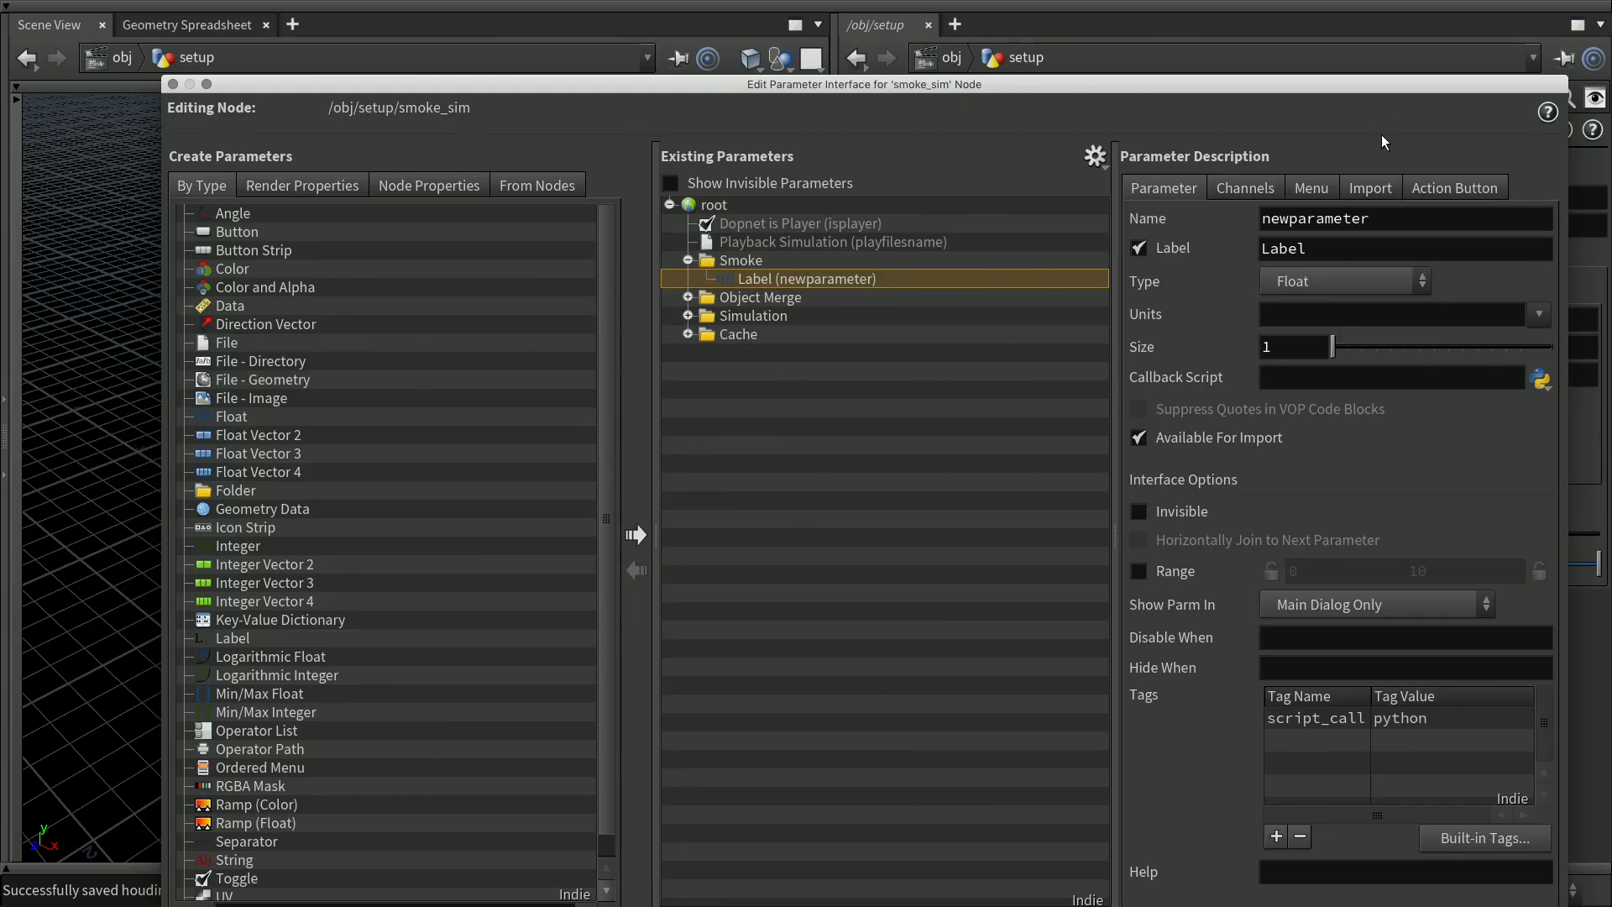
# Set the new float parameter's name to divsize
pyautogui.moveTo(1372, 218); pyautogui.dragTo(1226, 218)
pyautogui.write('dibsiz')
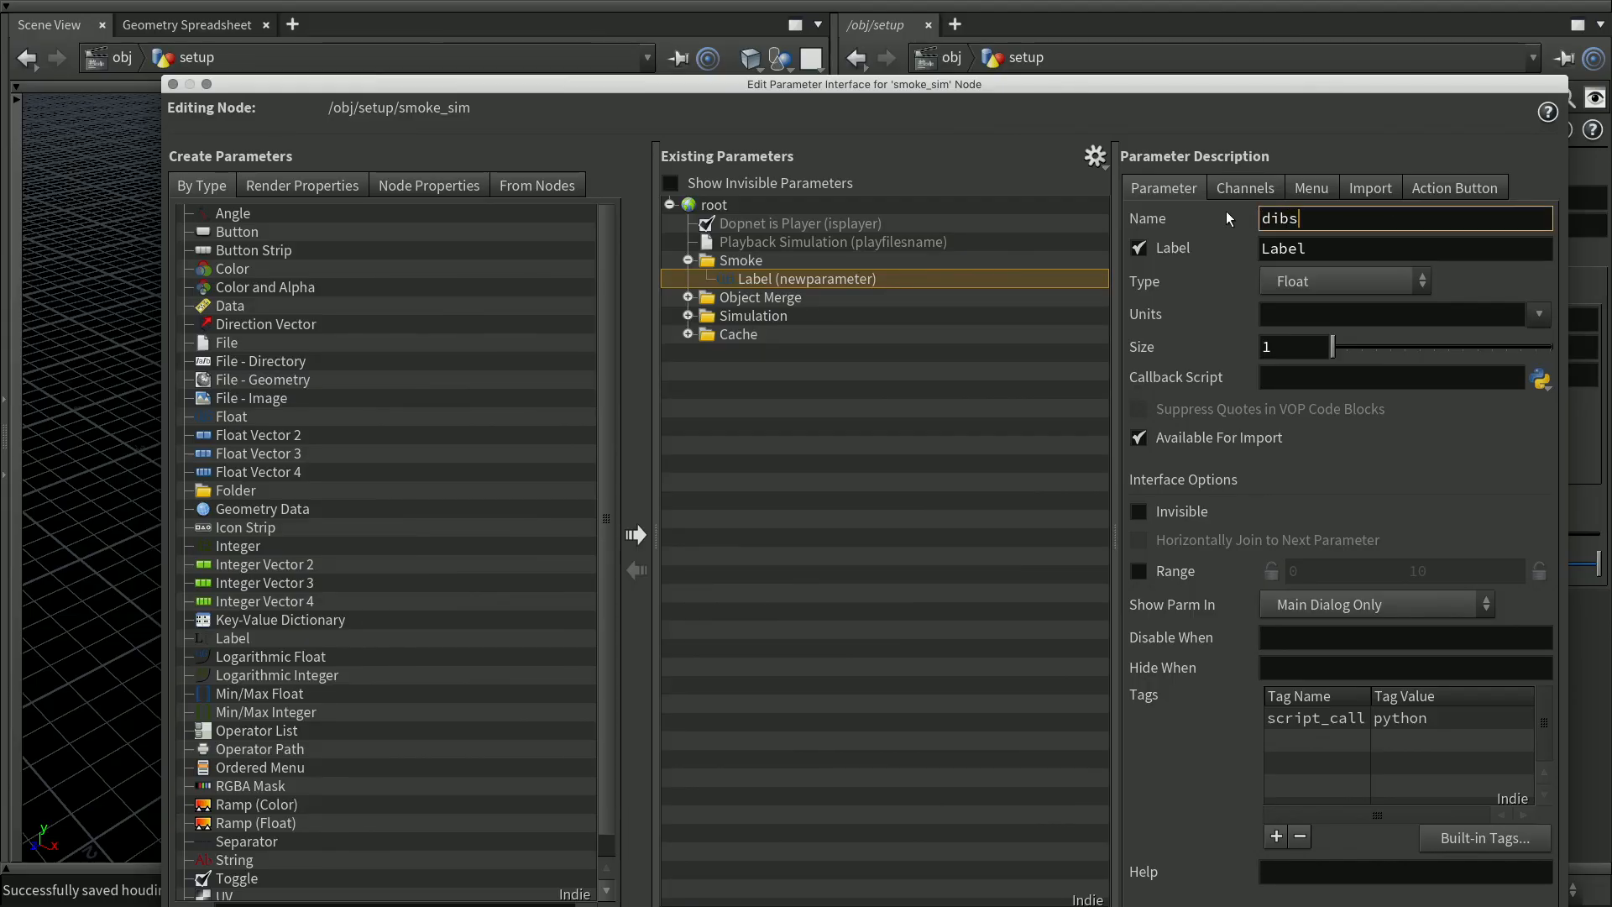
pyautogui.press('BackSpace')
pyautogui.press('BackSpace')
pyautogui.press('BackSpace')
pyautogui.press('BackSpace')
pyautogui.write('vsize')
pyautogui.press('Tab')
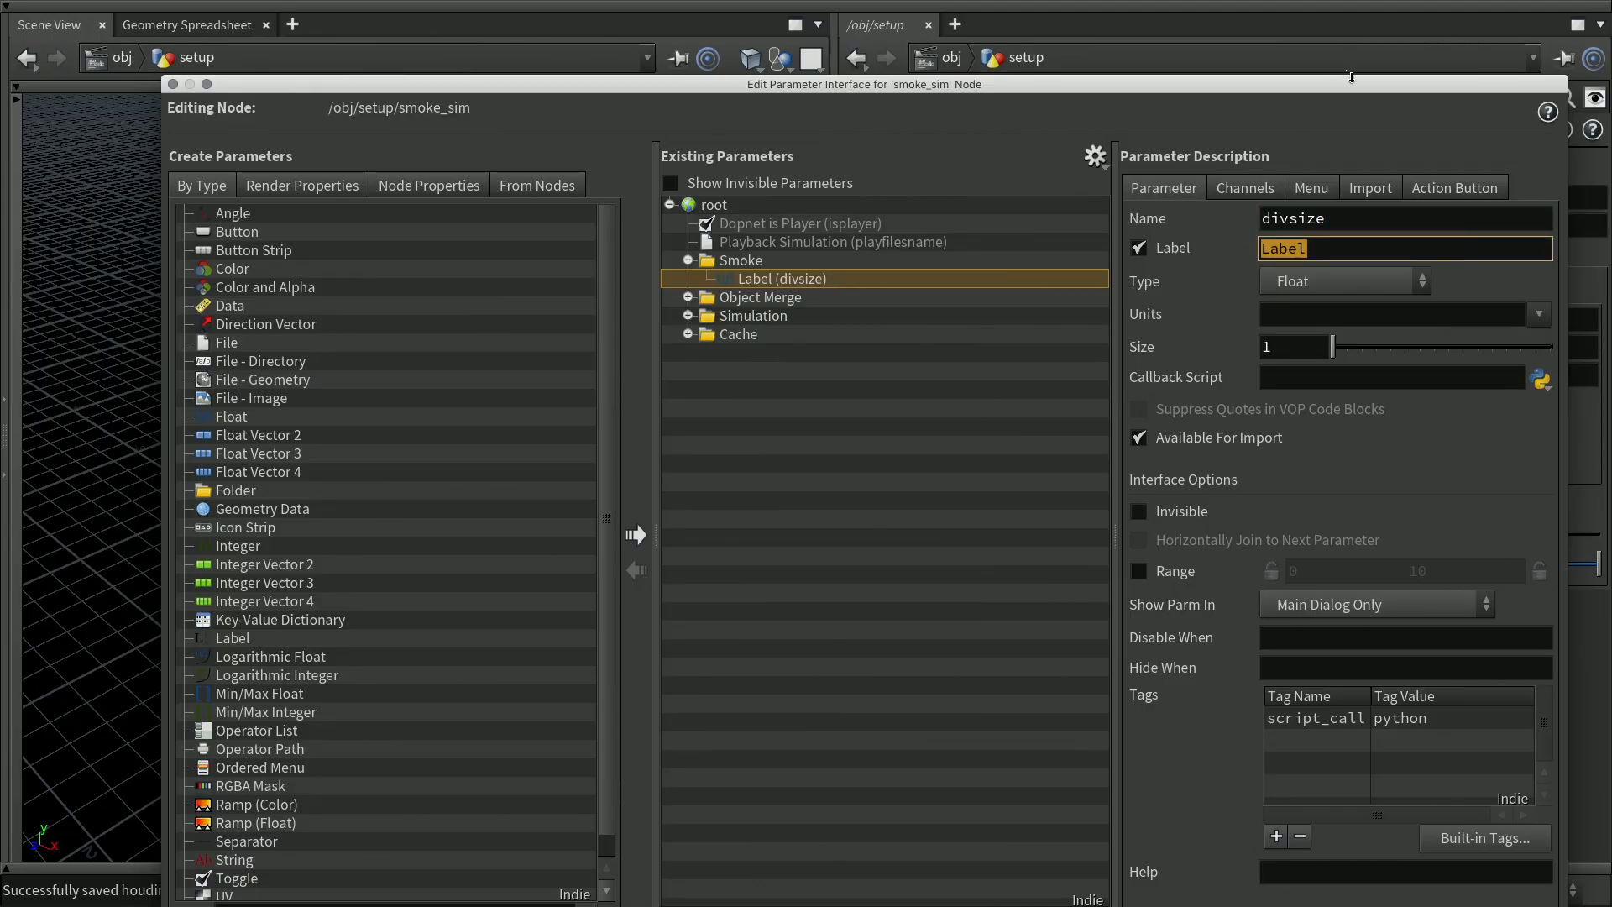
# Label the divsize parameter "Division Size"
pyautogui.write('Div Size')
pyautogui.press('Return')
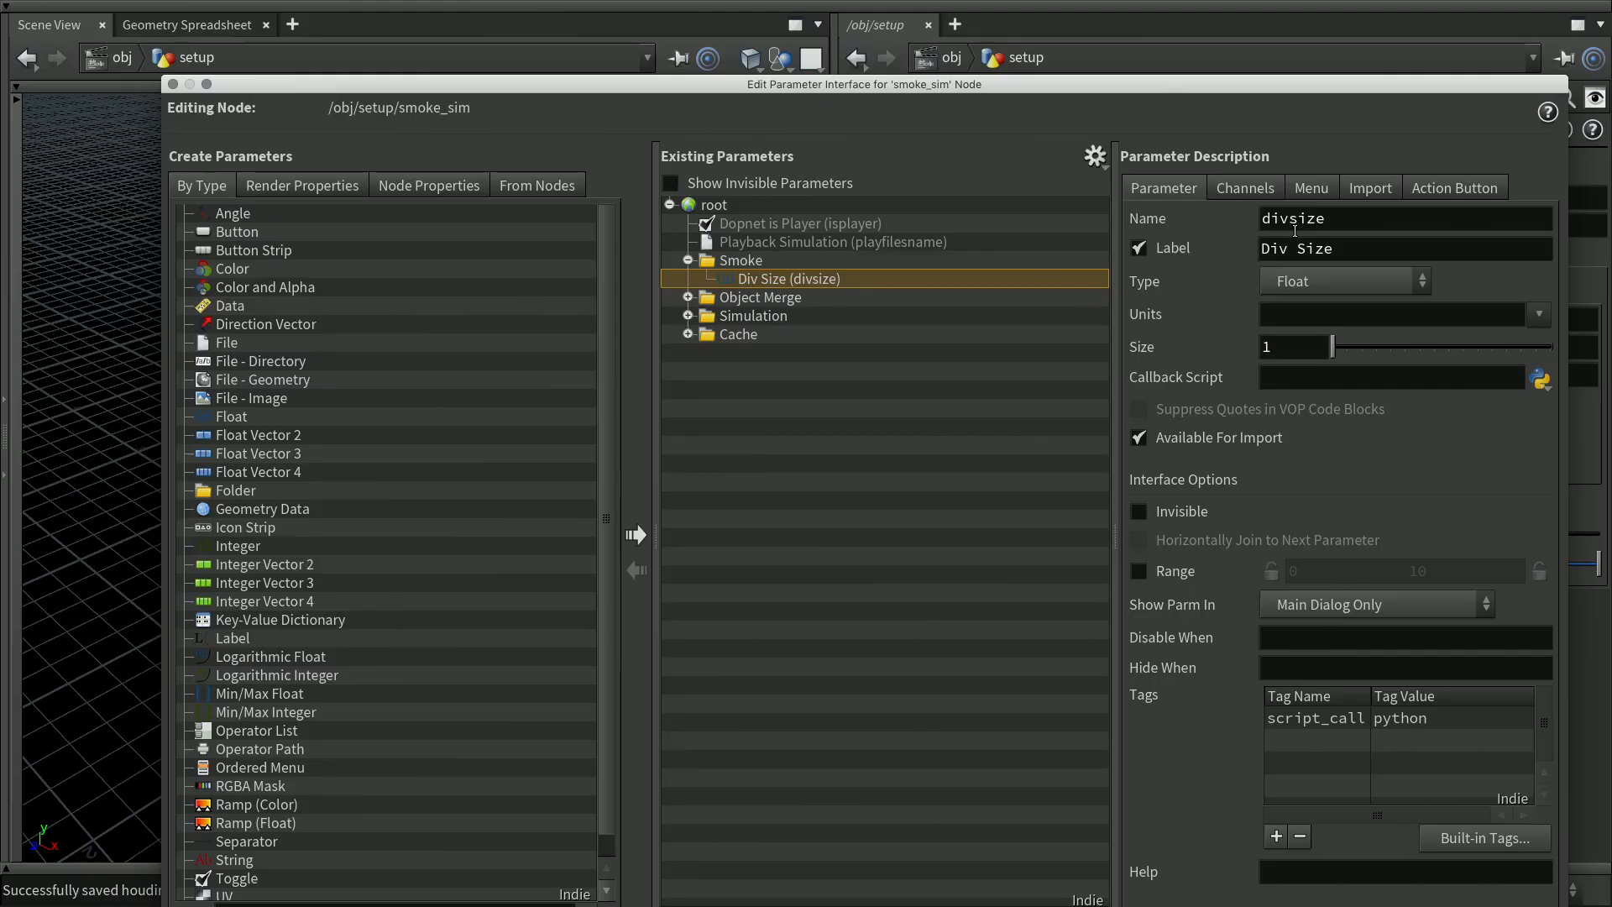
pyautogui.click(1290, 248)
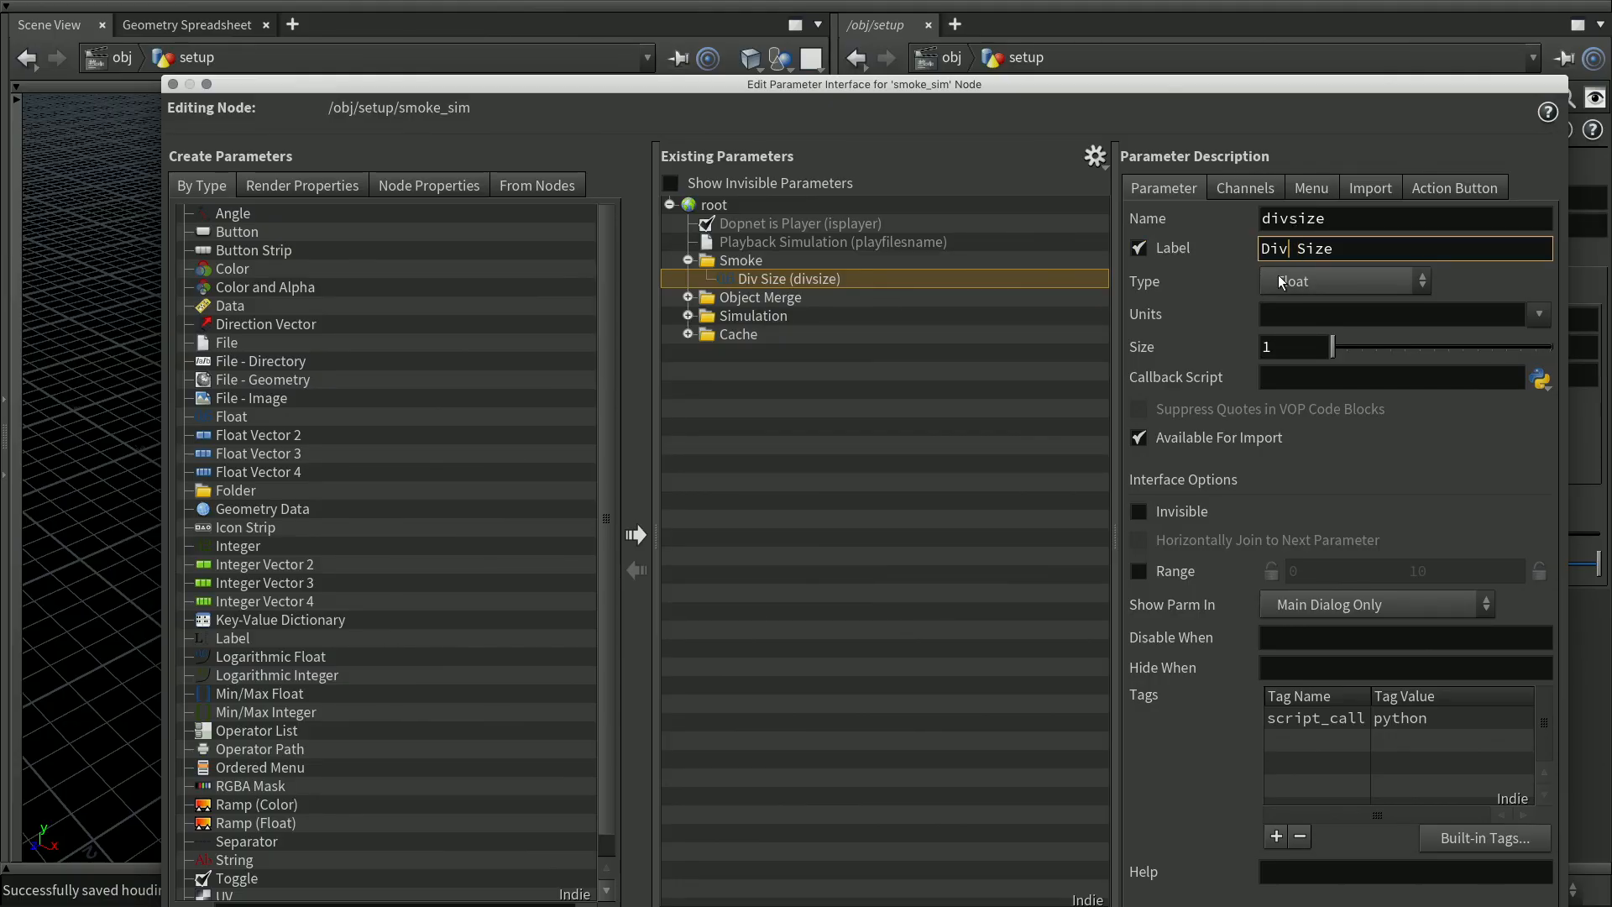
pyautogui.write('ision')
pyautogui.press('Return')
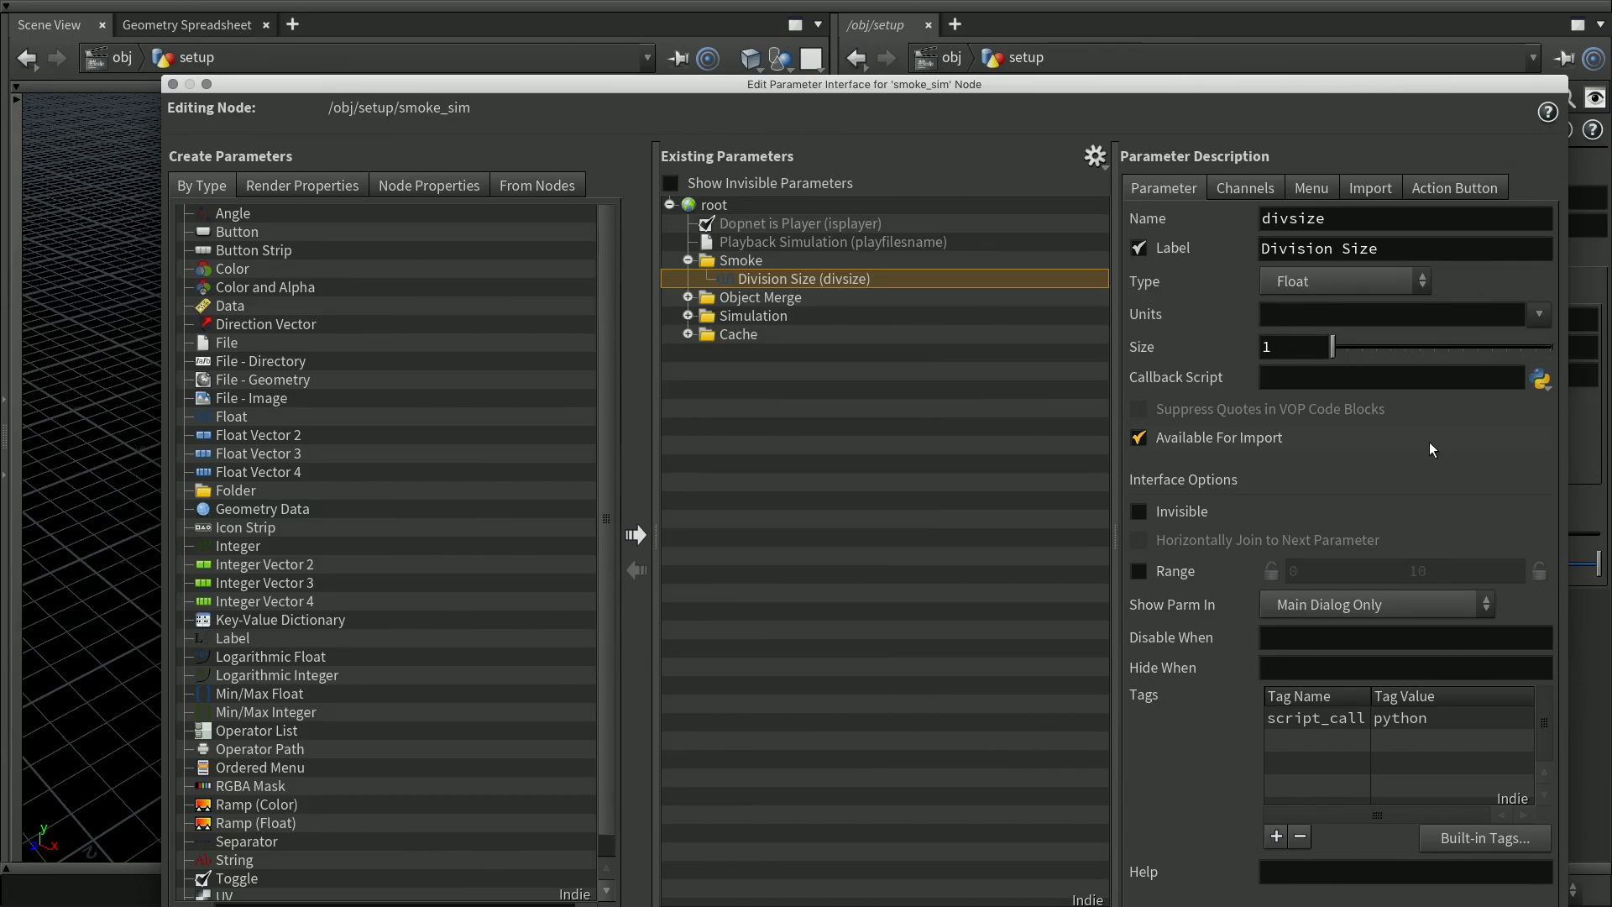
# Set the default value of the Division Size parameter to 0.01
pyautogui.click(1266, 191)
pyautogui.click(1288, 297)
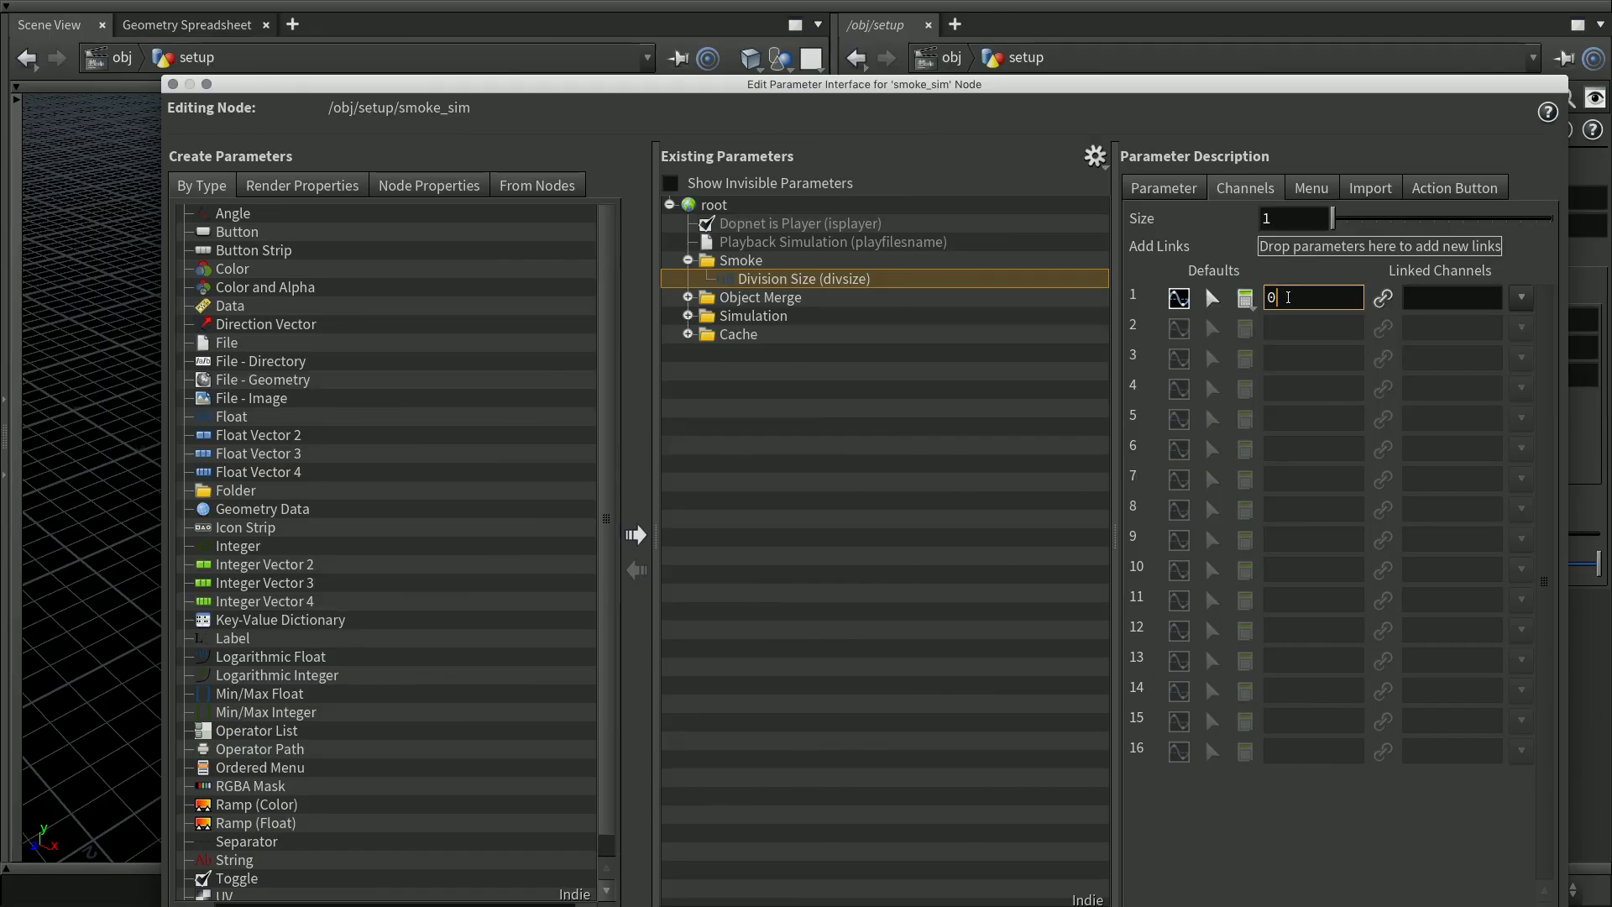
pyautogui.write('.01')
pyautogui.press('Return')
# Enable the range of the Division Size parameter and set it from 0.001 to 0.1
pyautogui.click(1168, 190)
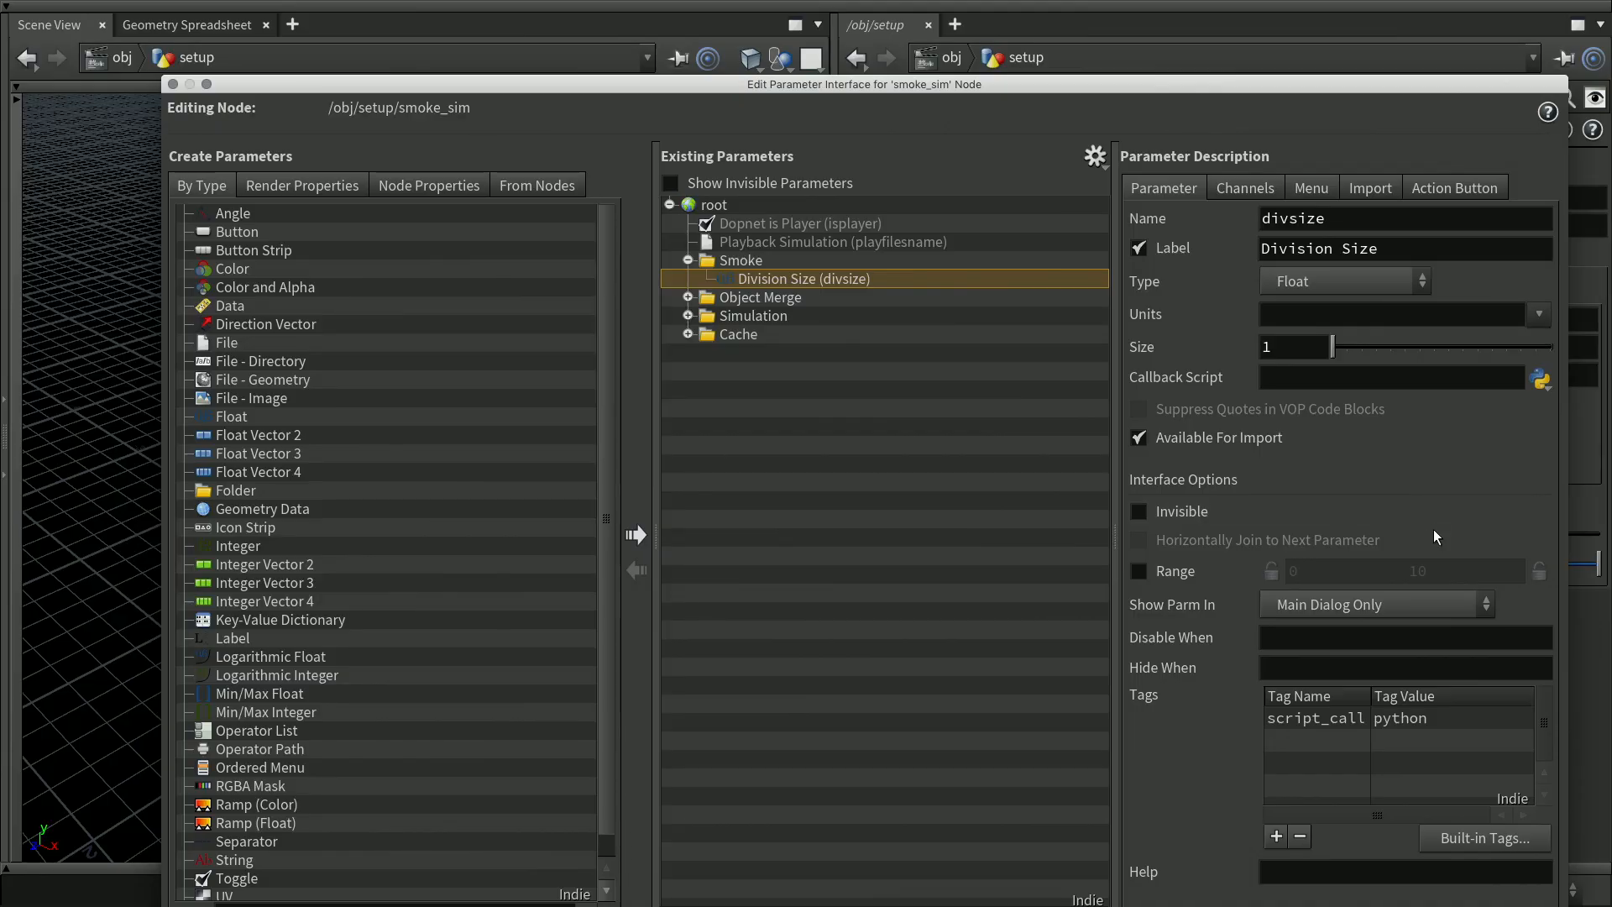
pyautogui.click(1140, 571)
pyautogui.click(1340, 576)
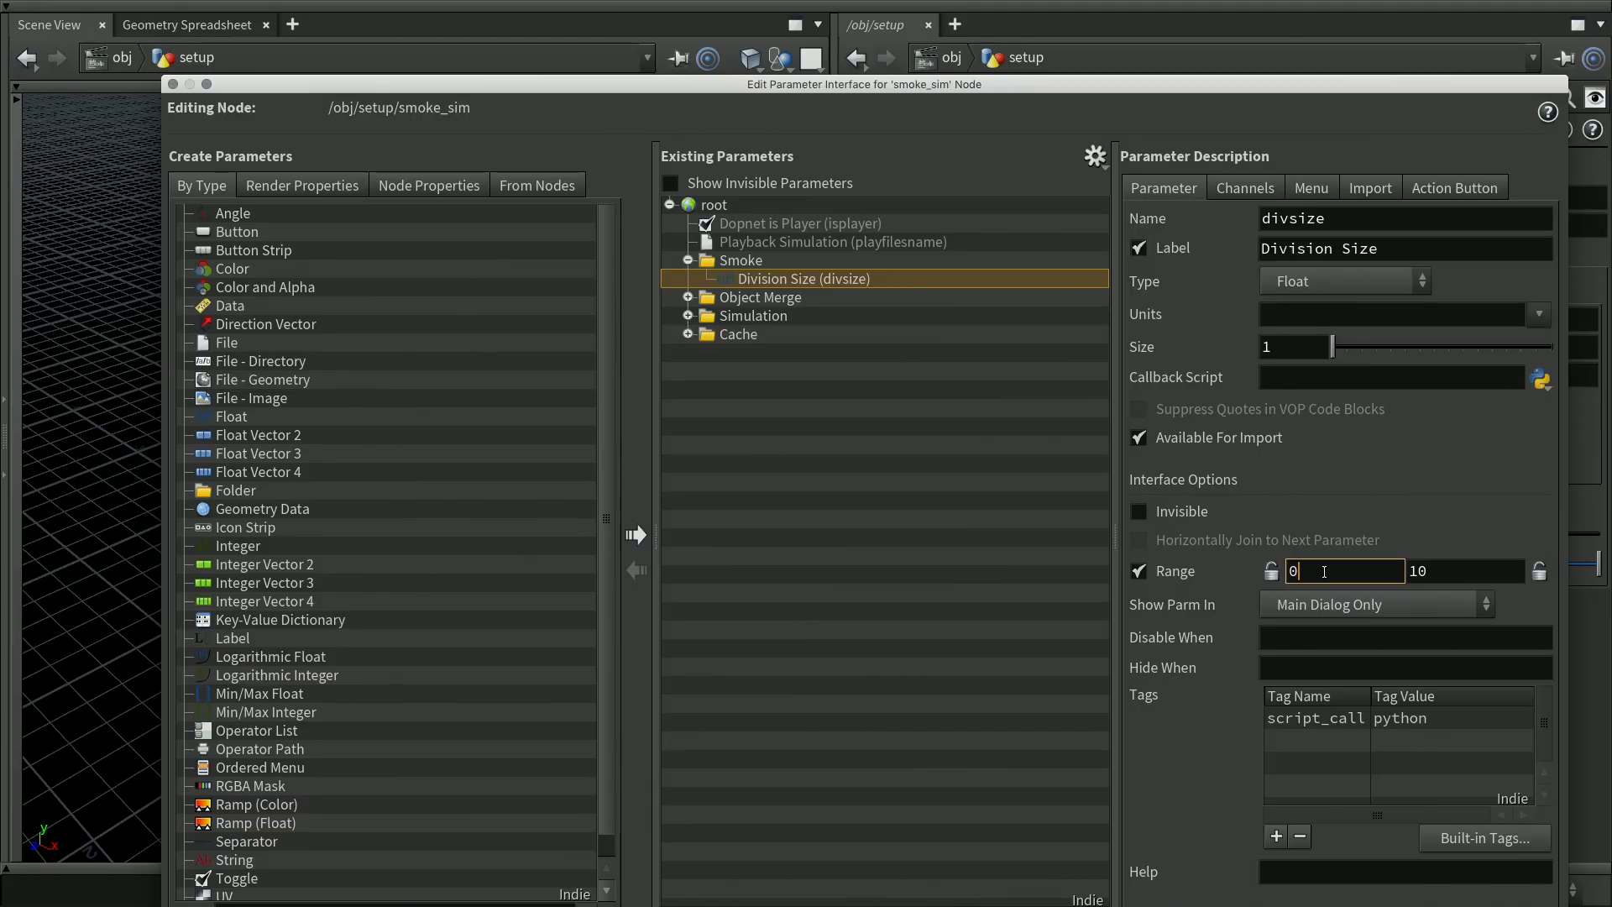
pyautogui.write('.001')
pyautogui.press('Tab')
pyautogui.write('0.1')
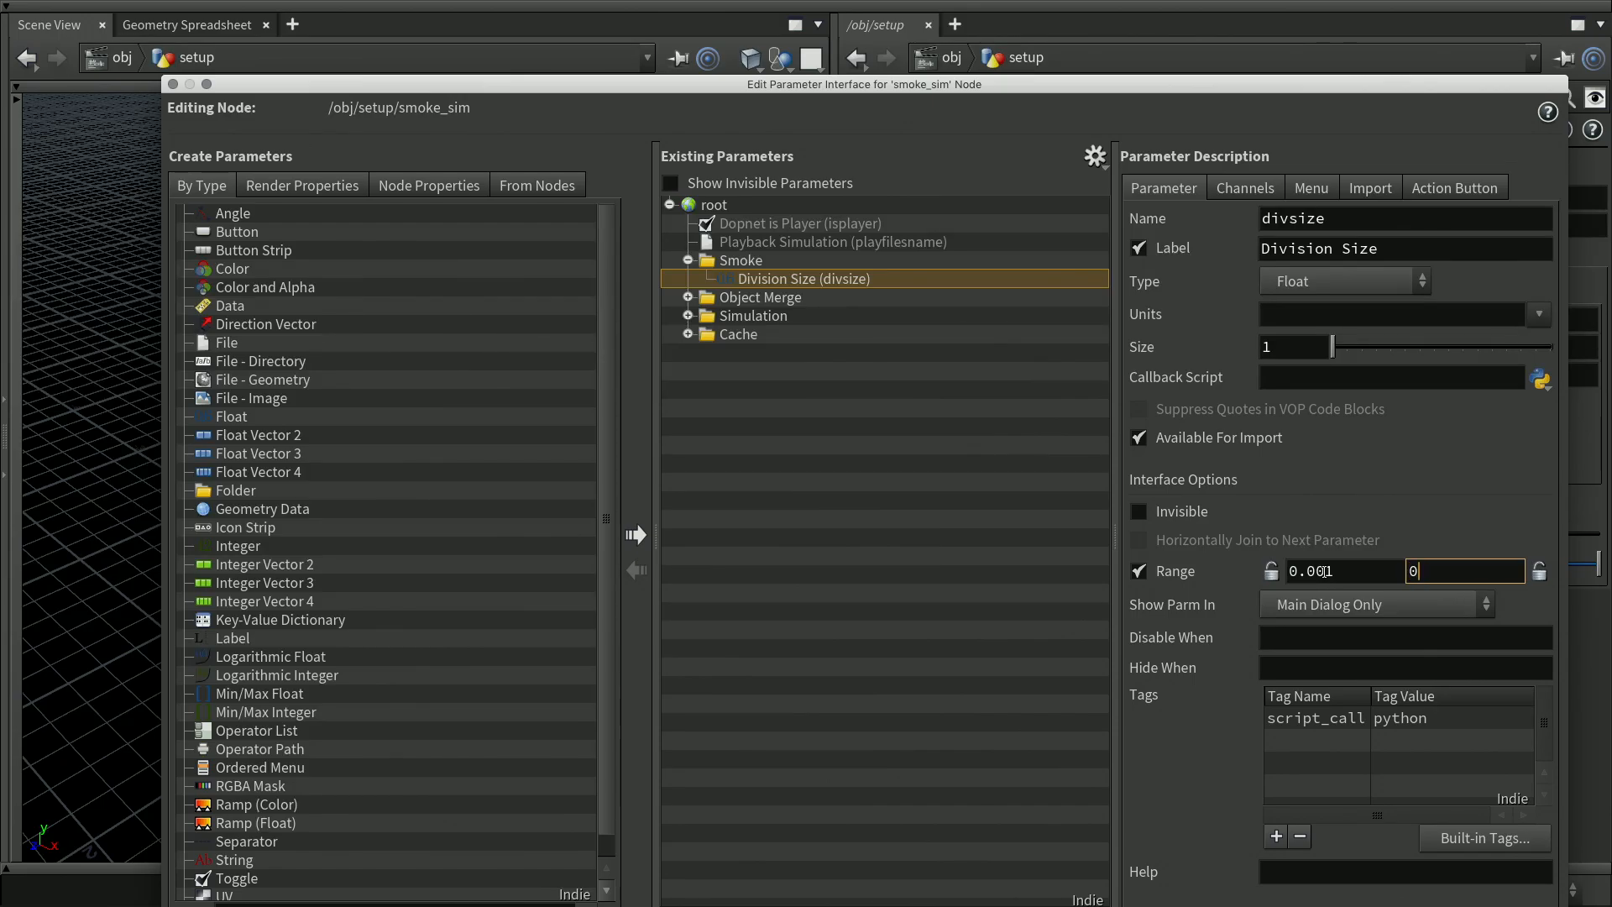
pyautogui.press('Return')
# Apply the Division Size parameter to the interface and display smoke_sim's parameters to check it
pyautogui.moveTo(1282, 92); pyautogui.dragTo(976, 15)
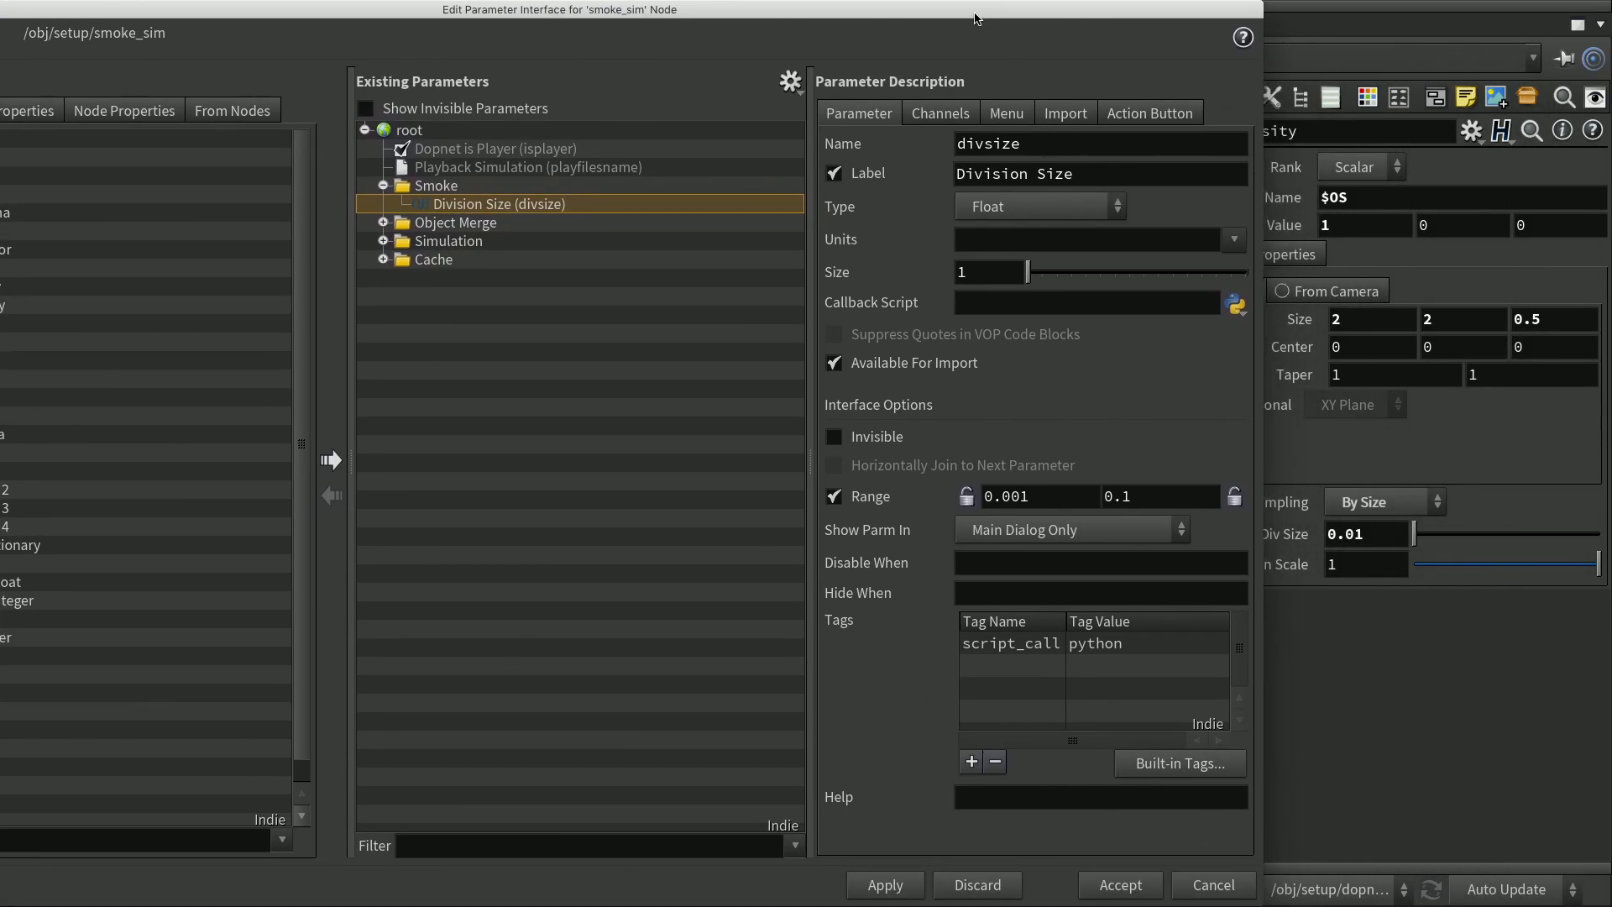
pyautogui.click(897, 882)
pyautogui.moveTo(1162, 21); pyautogui.dragTo(925, 70)
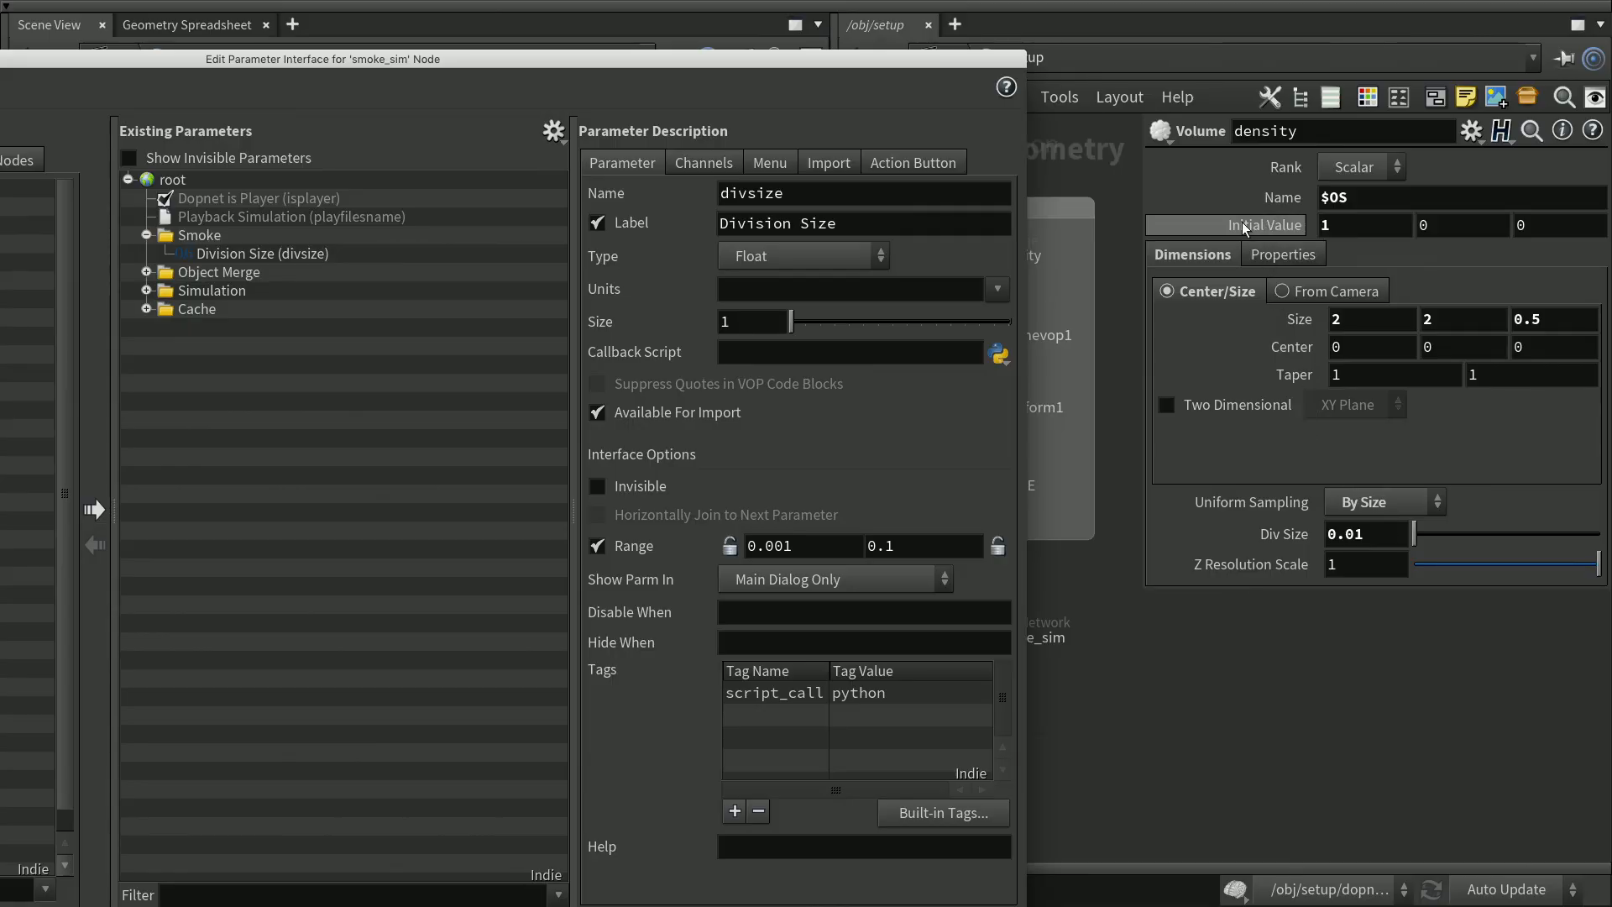
pyautogui.moveTo(1220, 701); pyautogui.dragTo(1420, 723, button='middle')
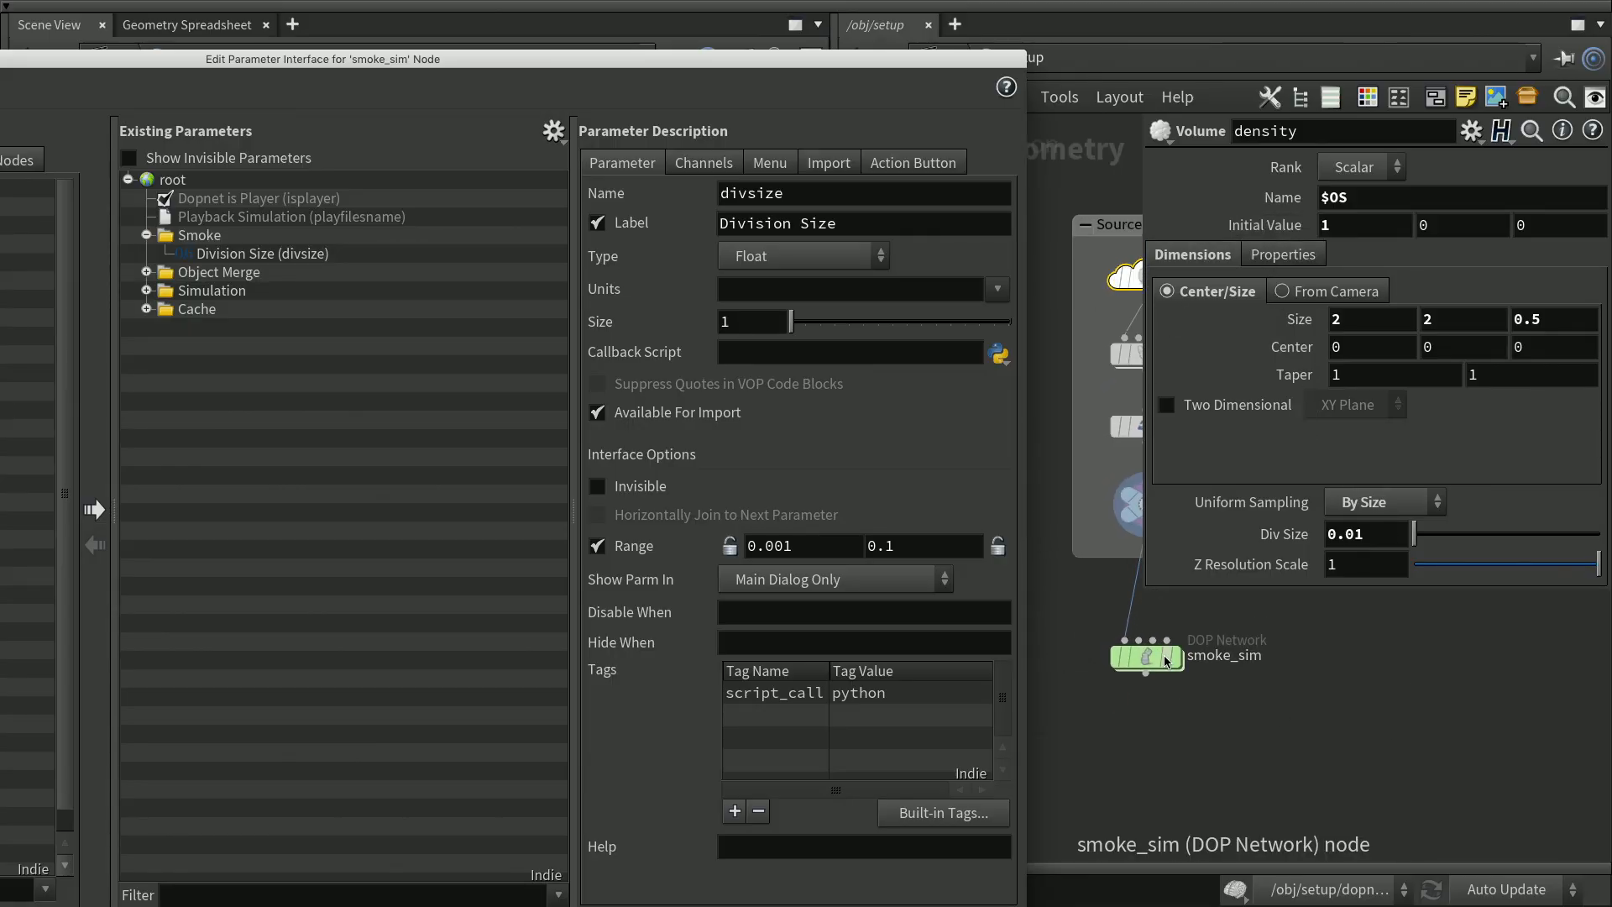
pyautogui.click(1148, 660)
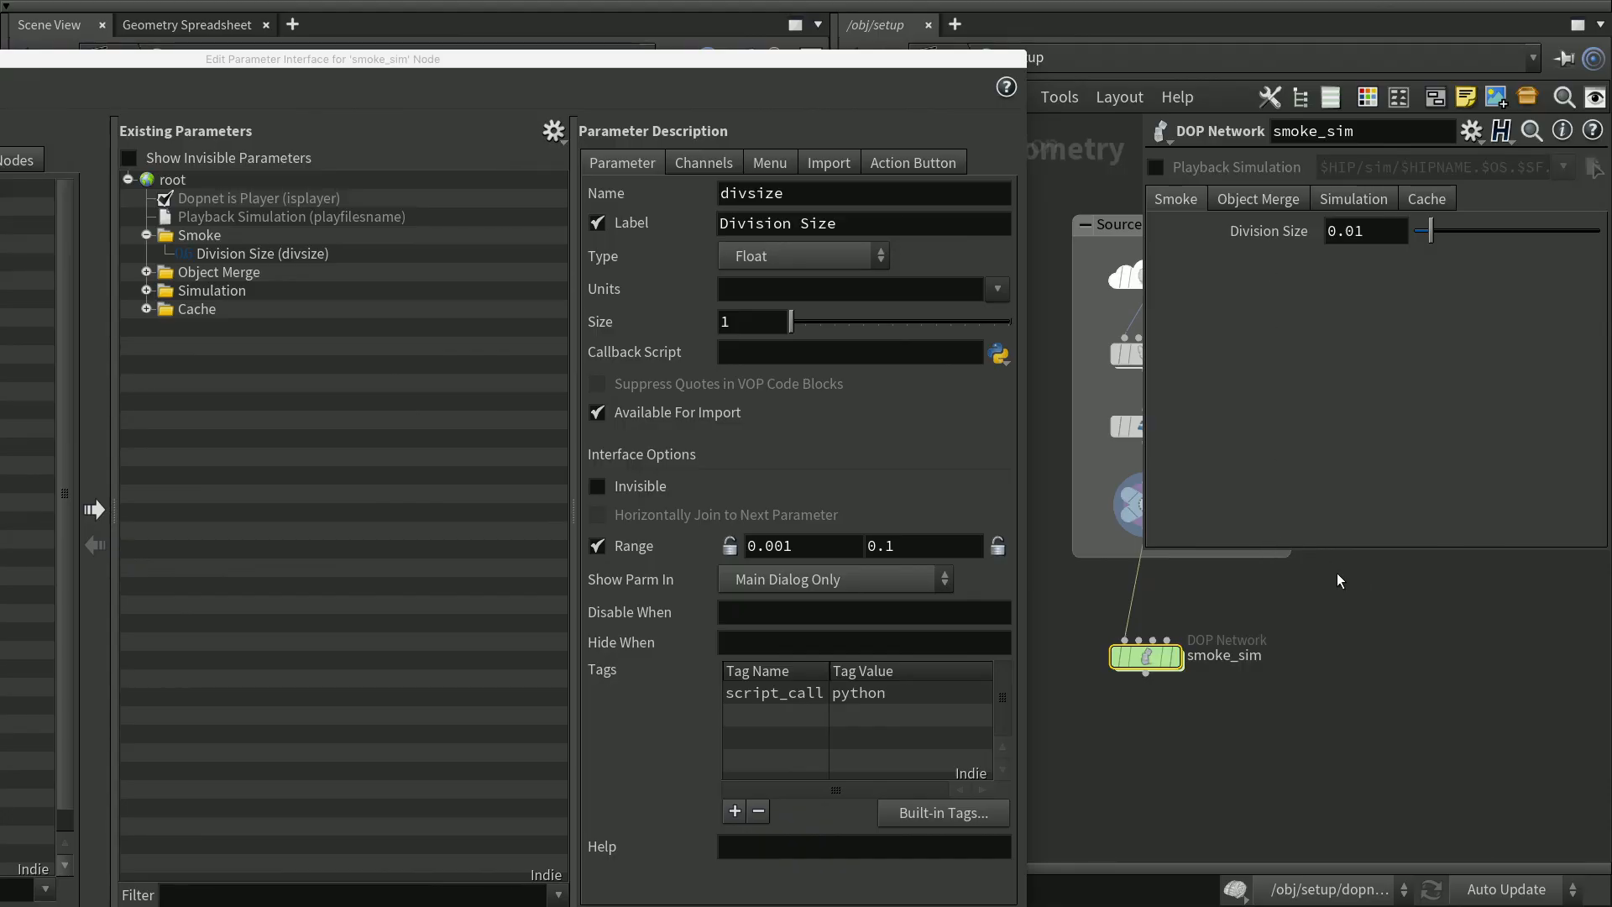
# Check the density volume's Div Size against smoke_sim's Division Size parameter
pyautogui.moveTo(1400, 680); pyautogui.dragTo(1365, 681, button='middle')
pyautogui.click(1112, 287)
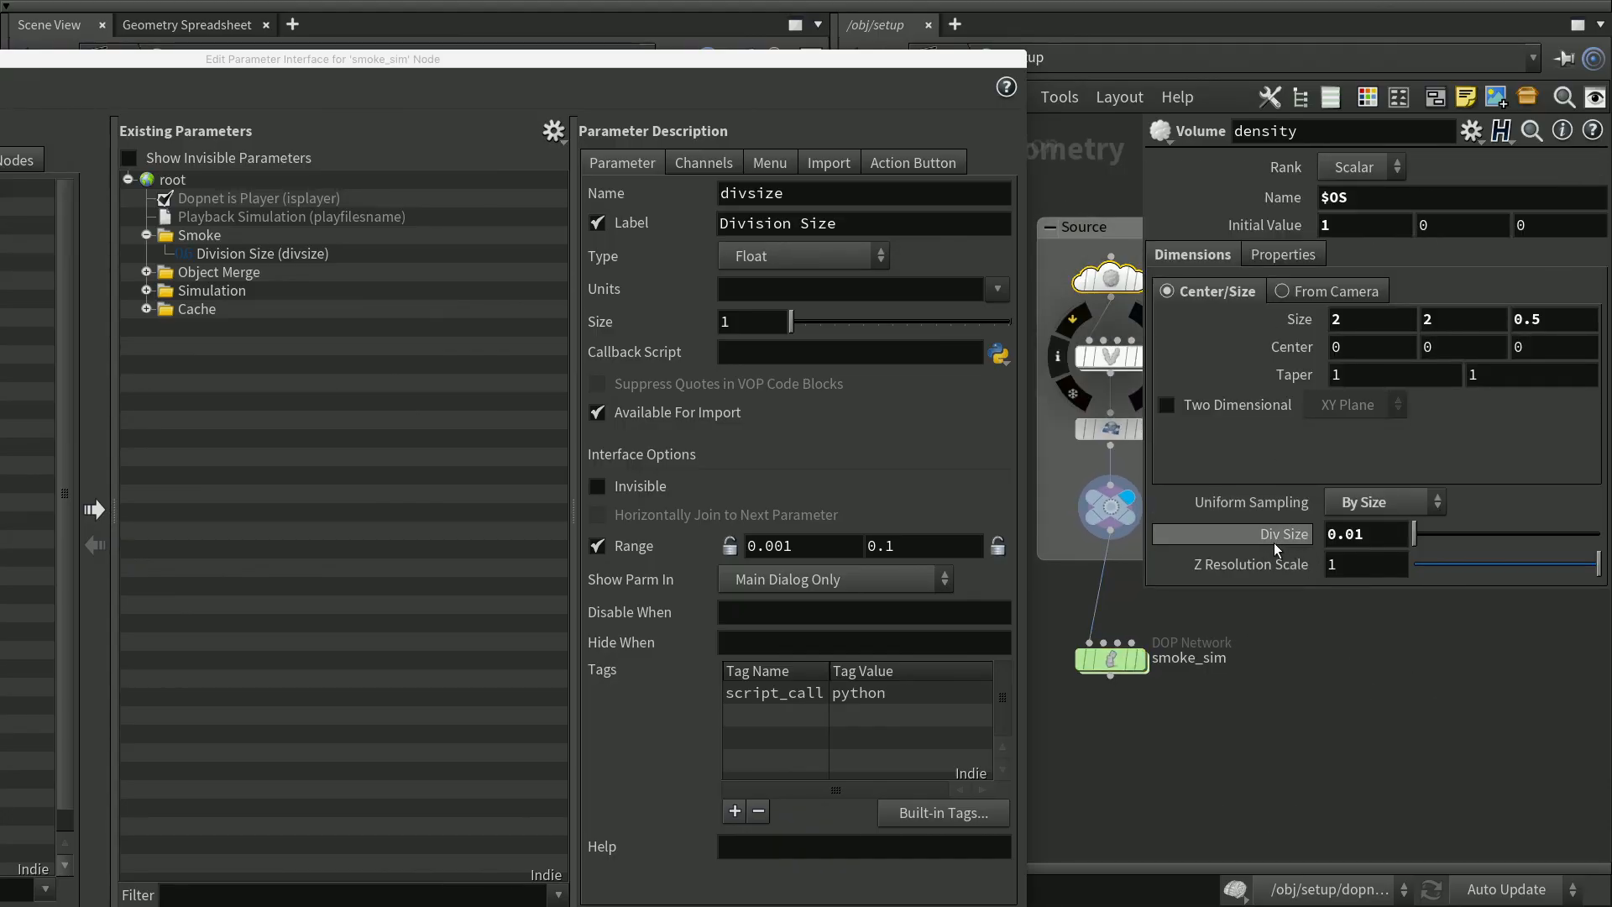
pyautogui.click(1114, 667)
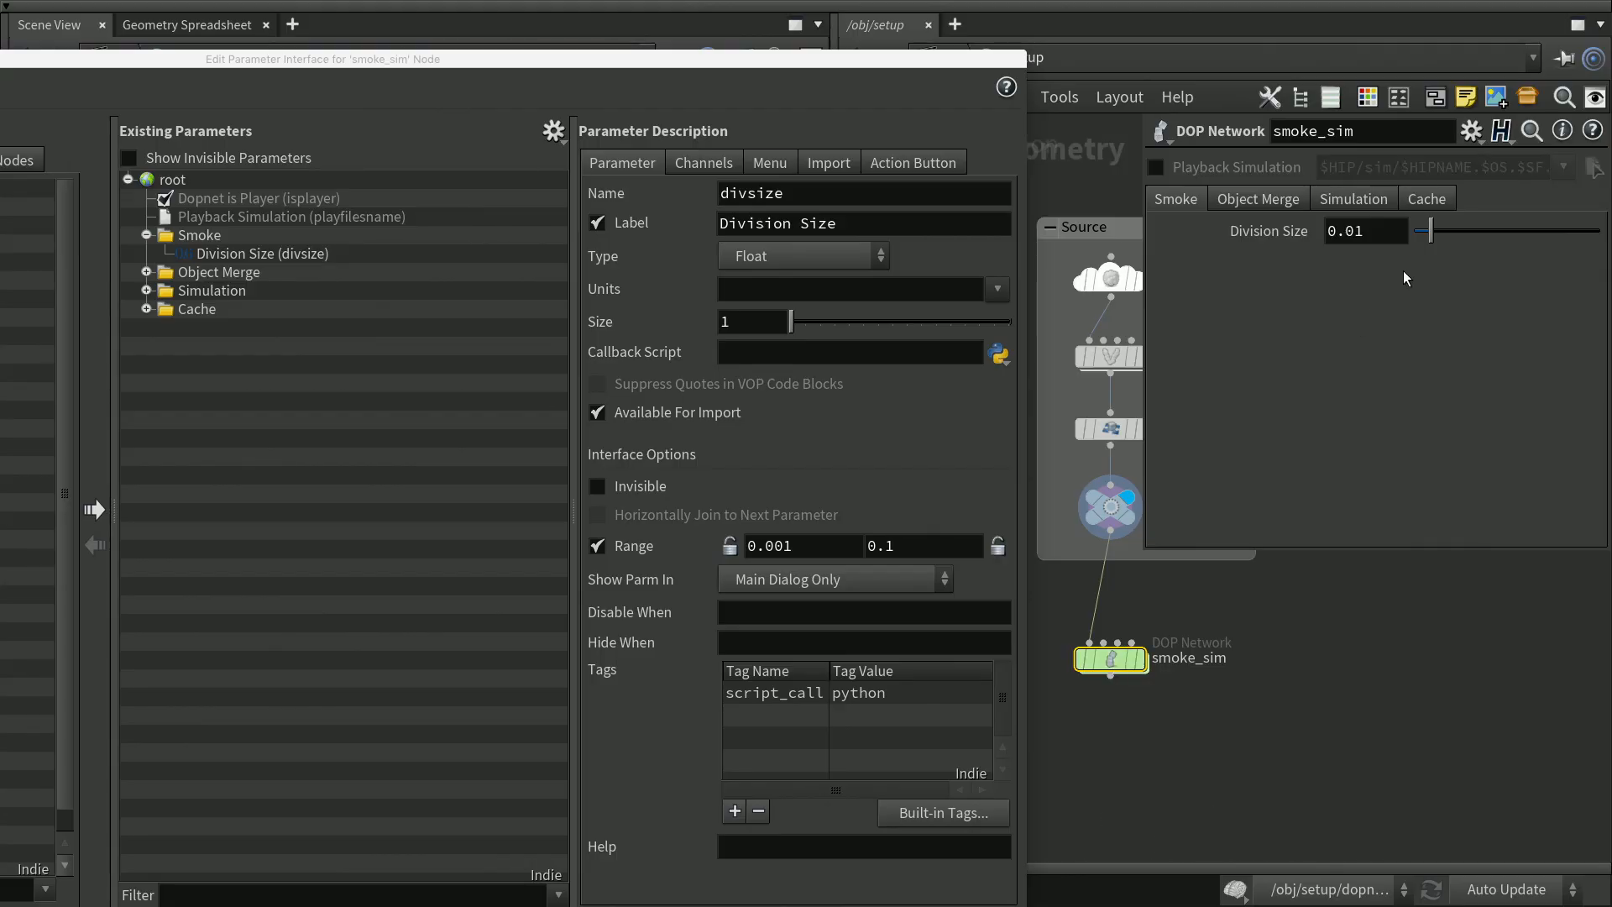
# Test smoke_sim's Division Size at about 0.0469 and revert it to its default
pyautogui.moveTo(1428, 229); pyautogui.dragTo(1500, 228)
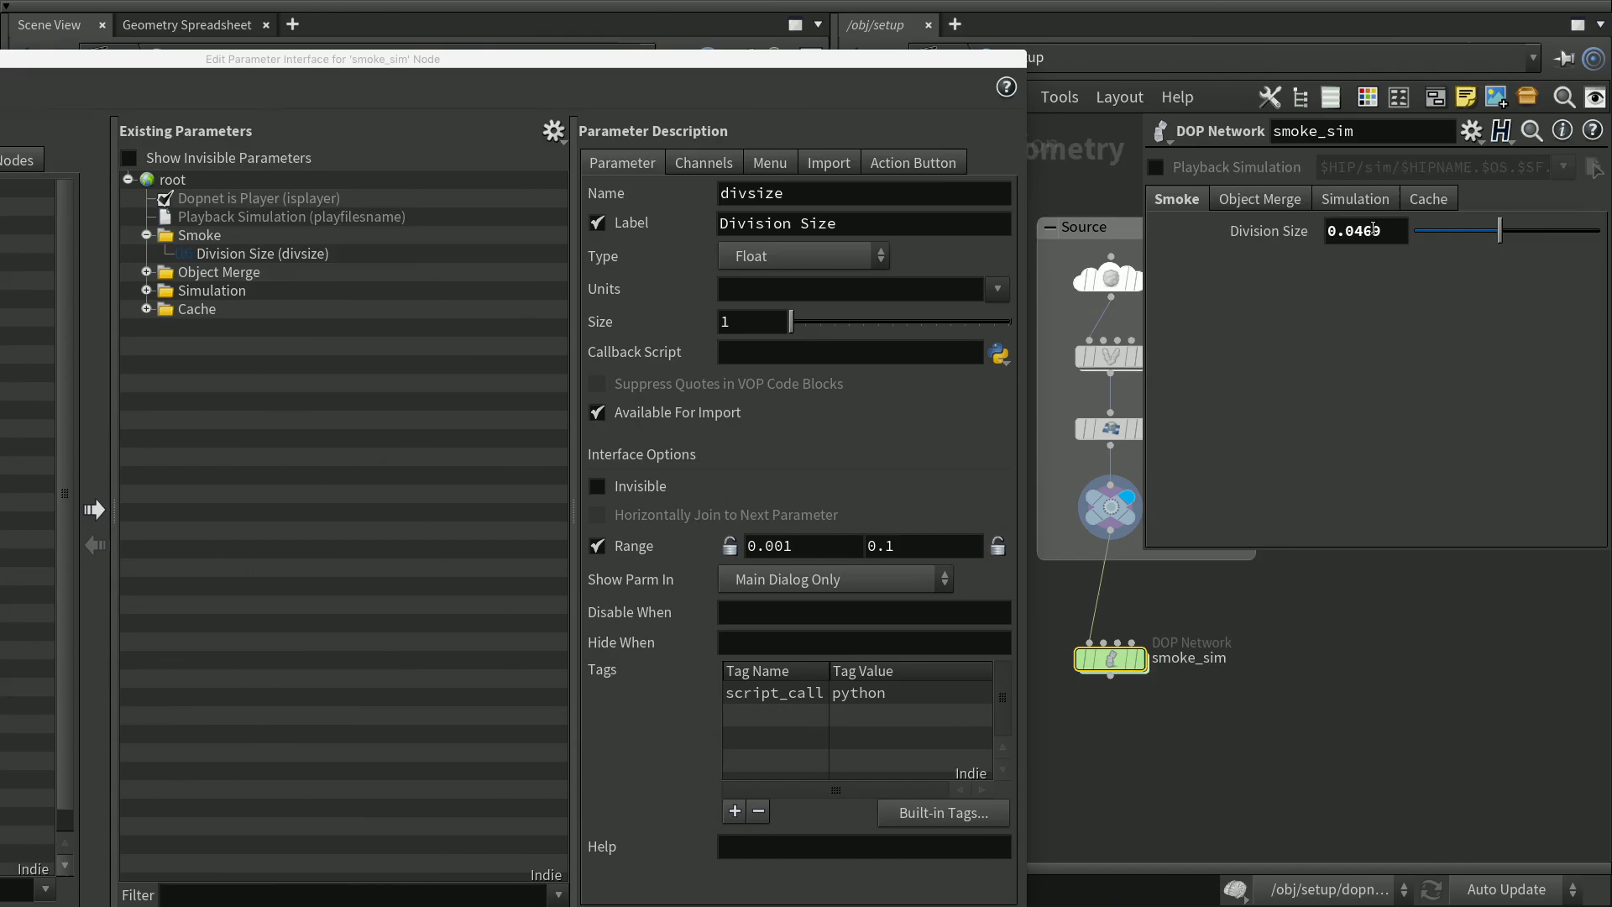
pyautogui.rightClick(1277, 230)
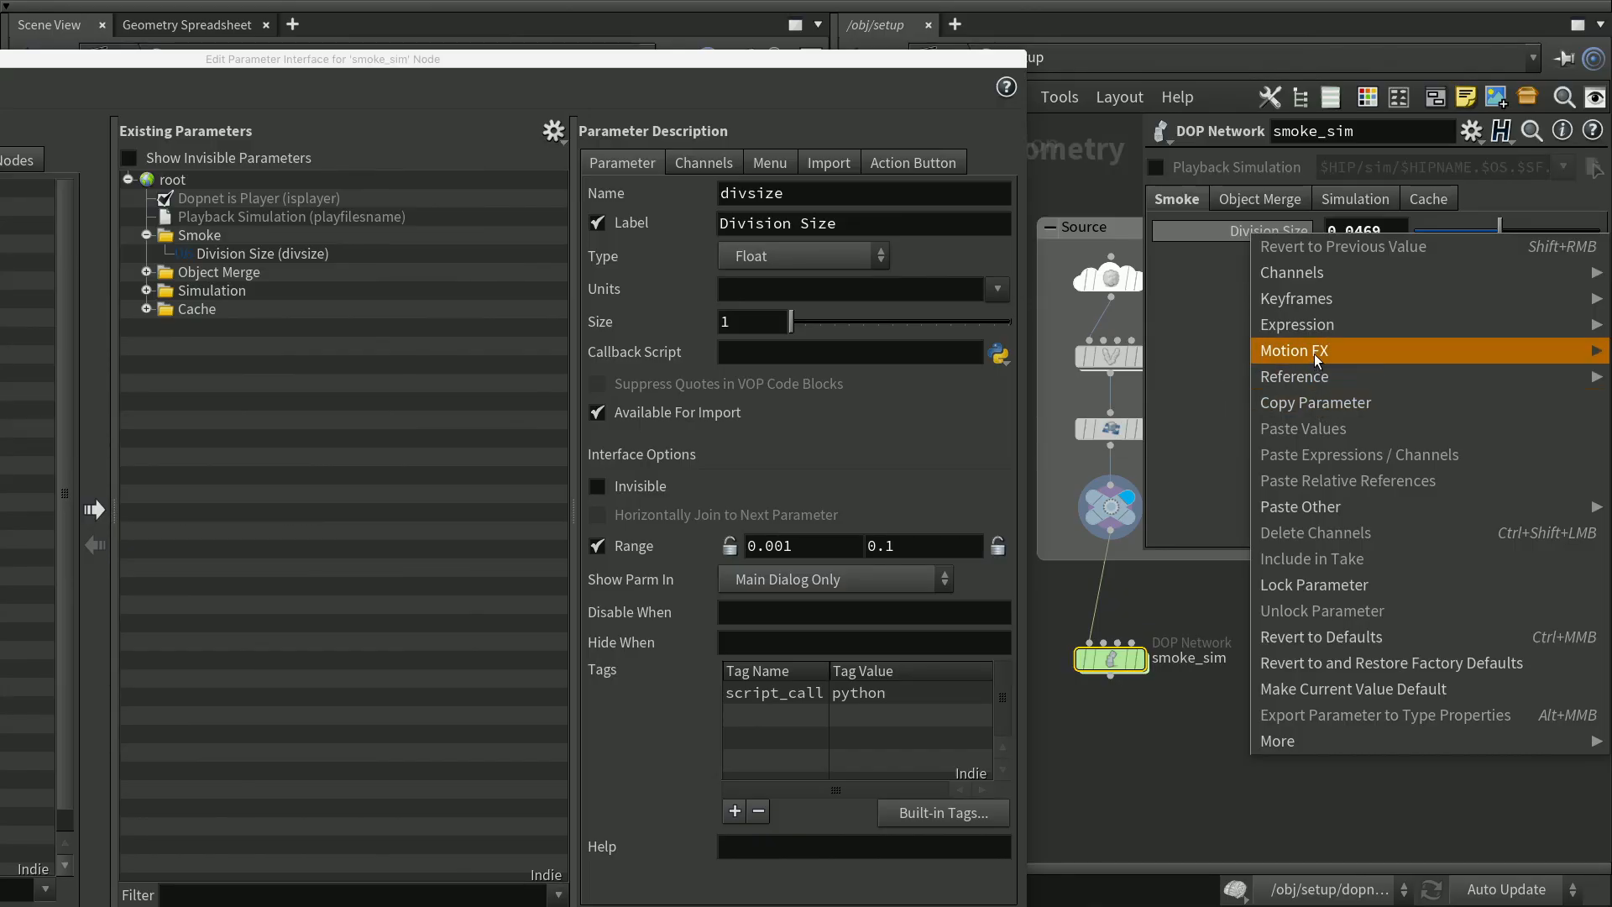
pyautogui.click(1337, 638)
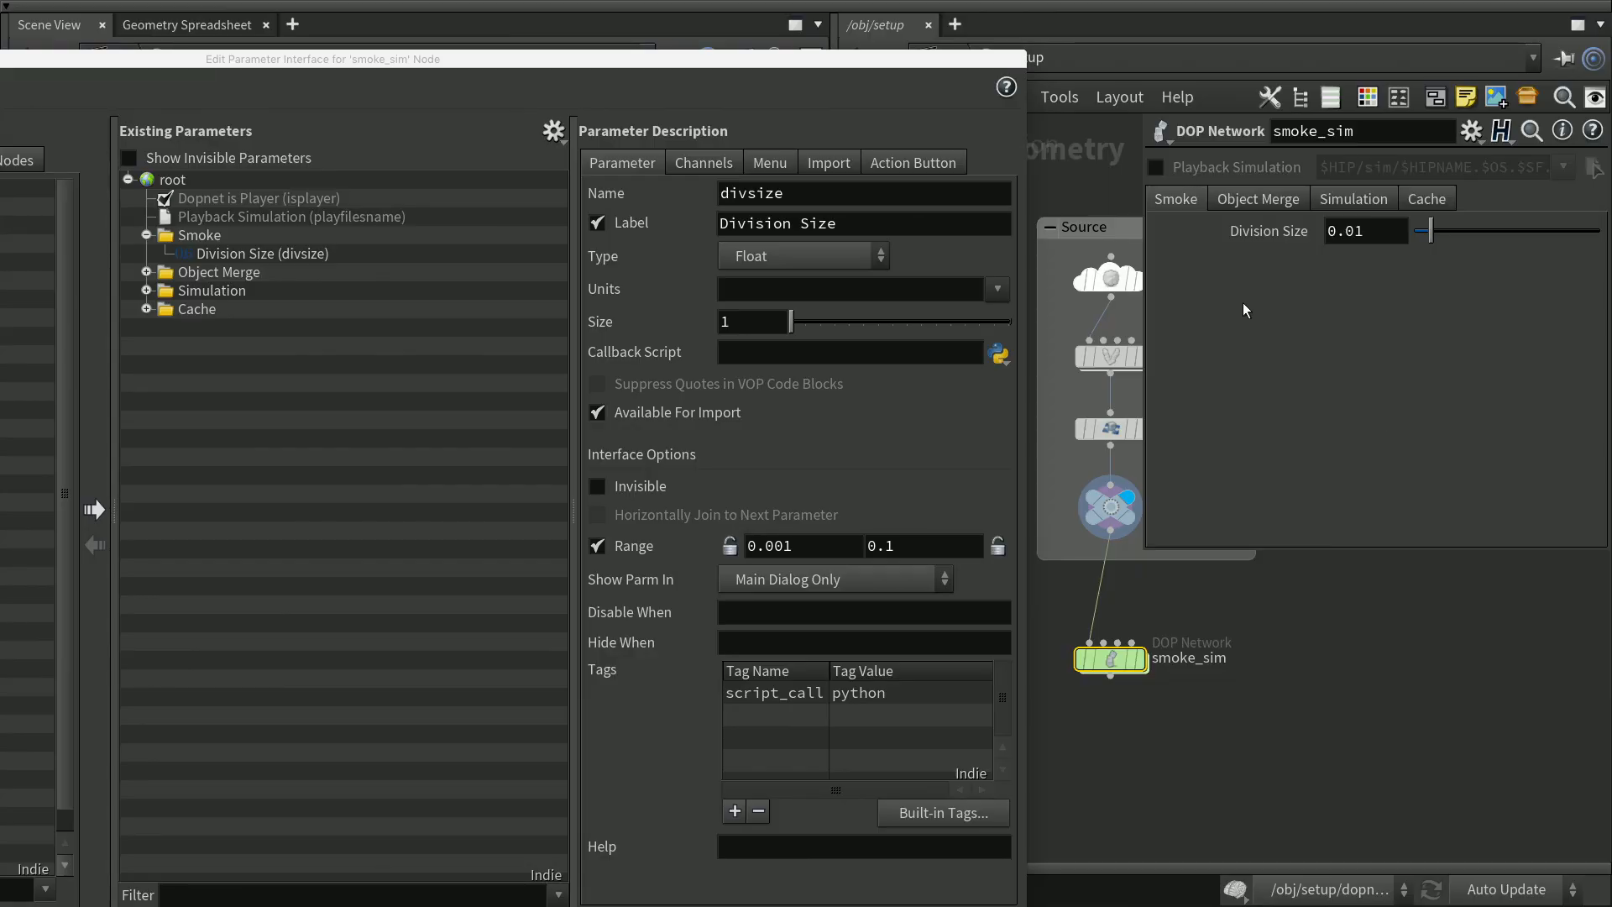
# Check the density volume's Size parameter and add an Integer Vector 3 parameter to the Smoke folder in smoke_sim's parameter interface
pyautogui.click(1110, 279)
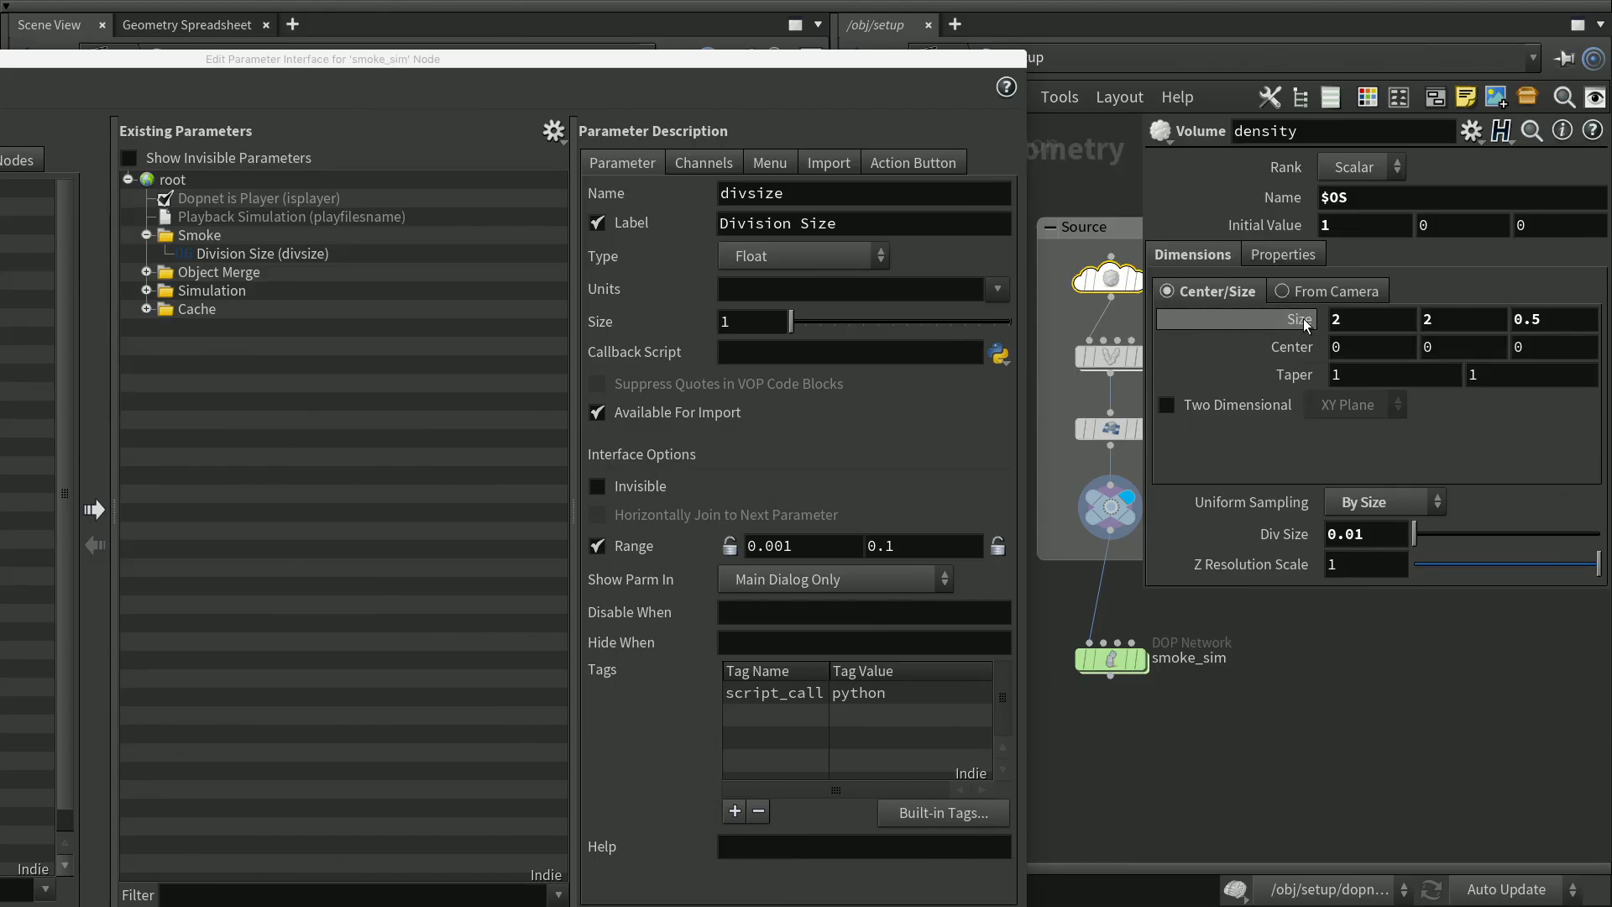
pyautogui.moveTo(1301, 319)
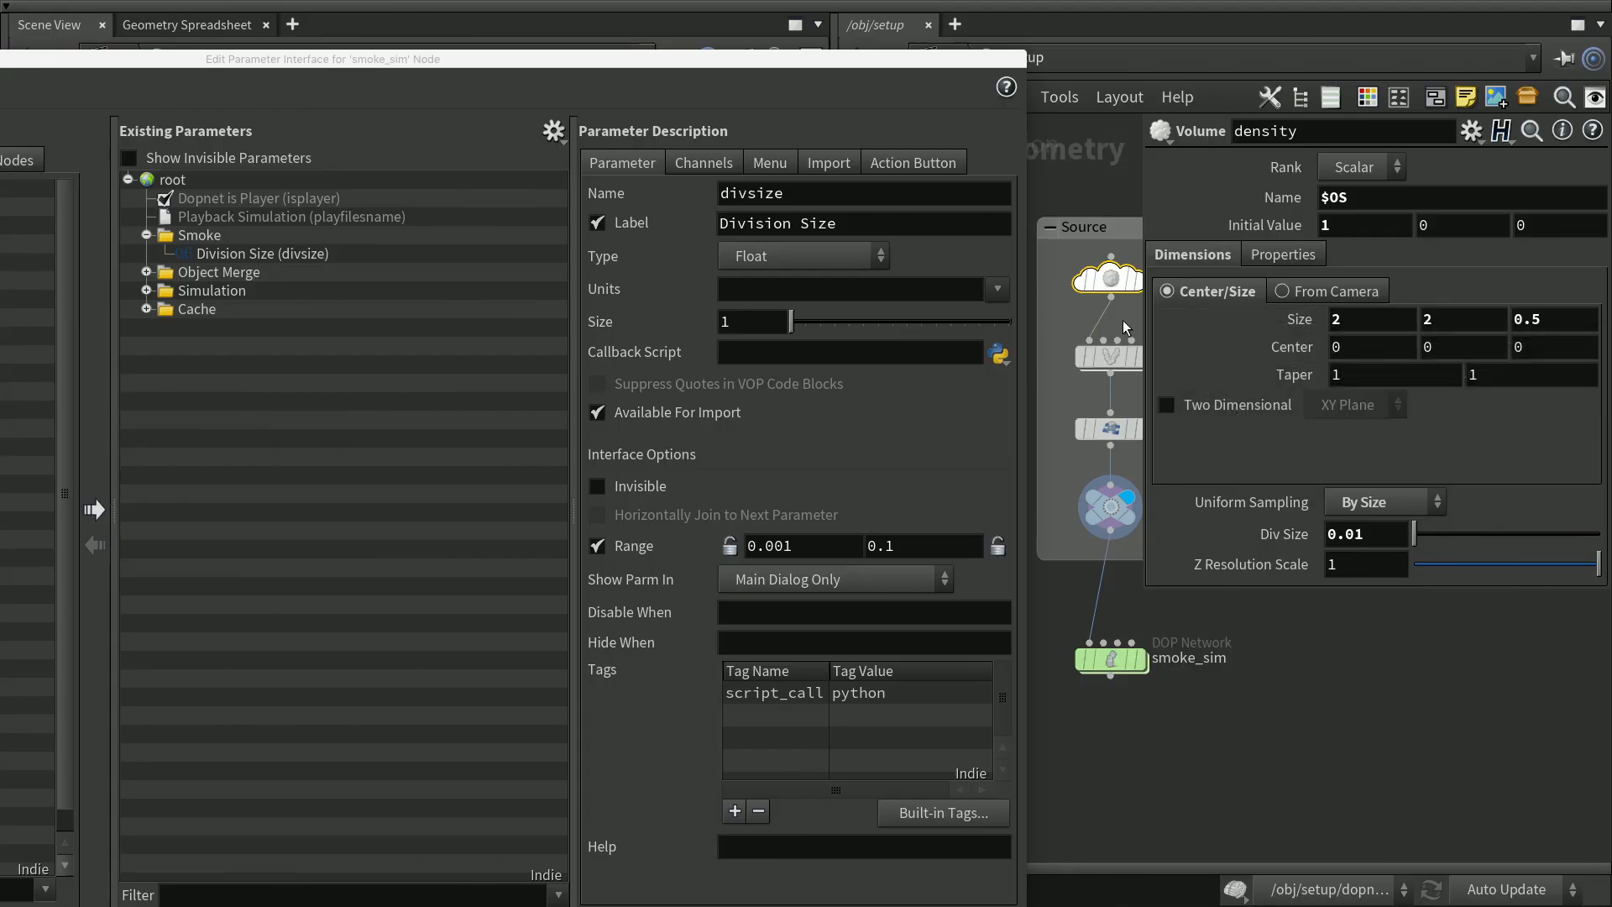
pyautogui.moveTo(749, 60); pyautogui.dragTo(1208, 8)
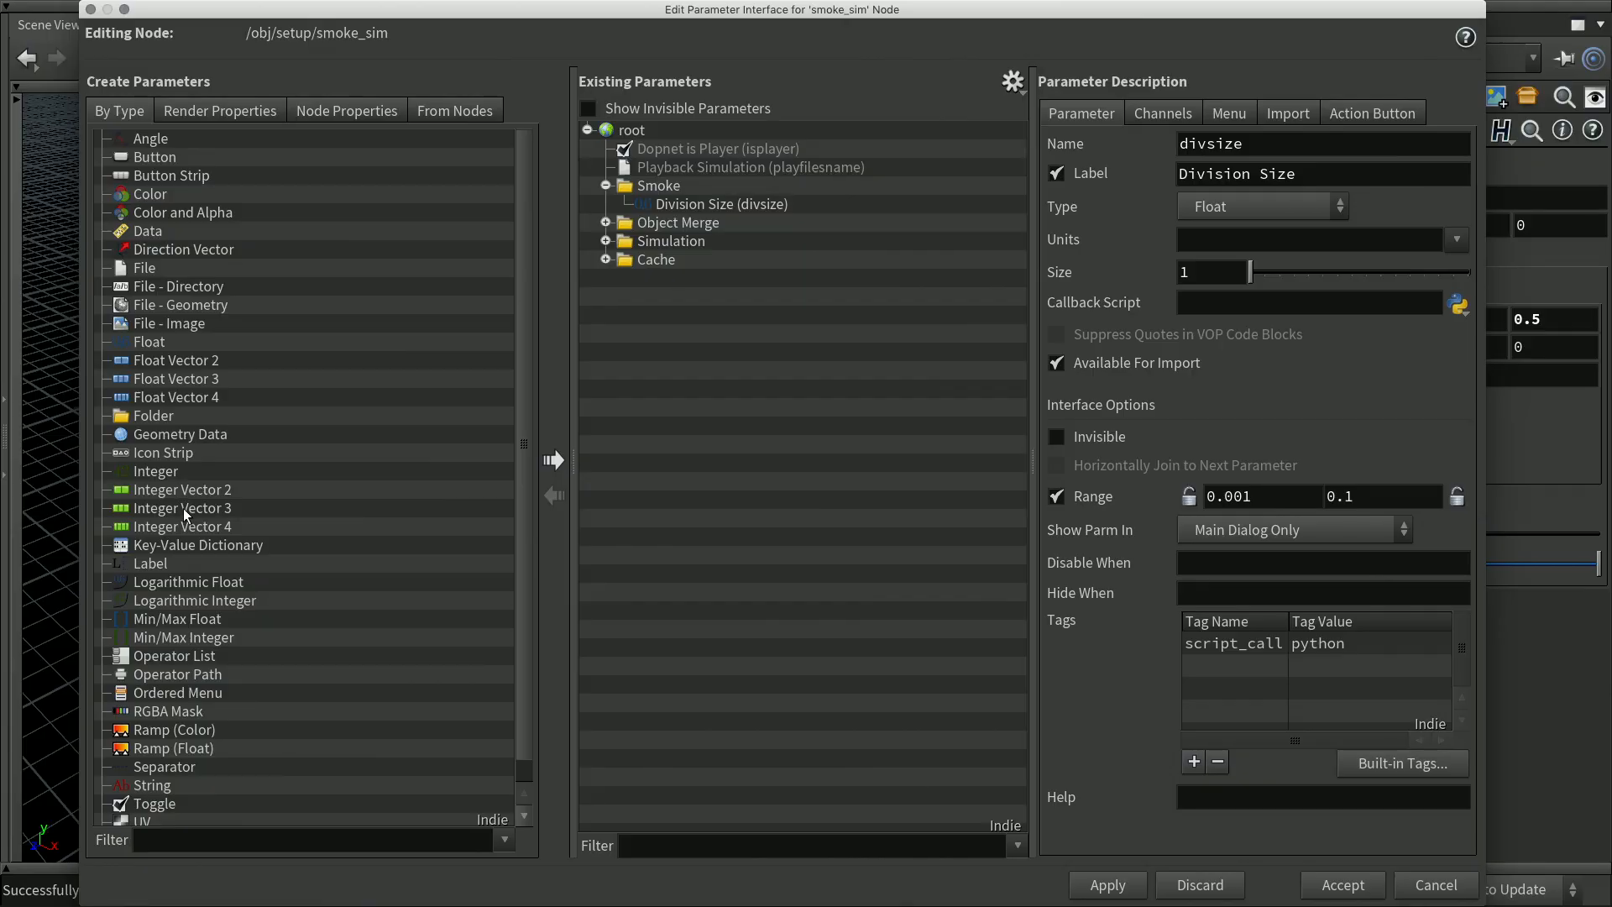
pyautogui.moveTo(184, 507); pyautogui.dragTo(623, 568)
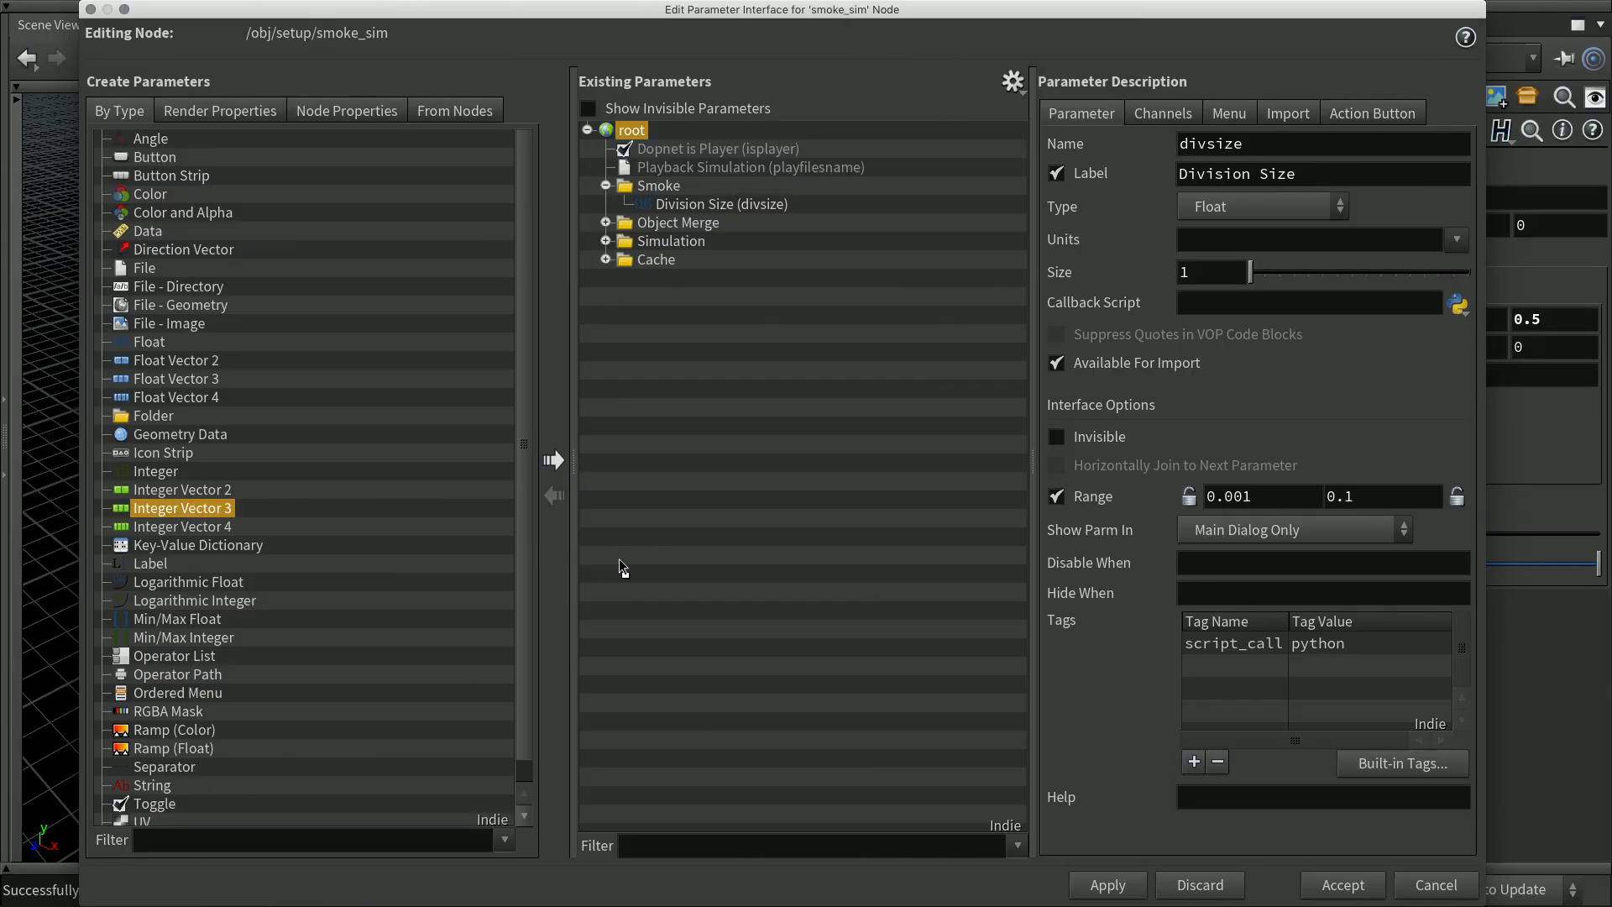
pyautogui.moveTo(743, 385); pyautogui.dragTo(651, 188)
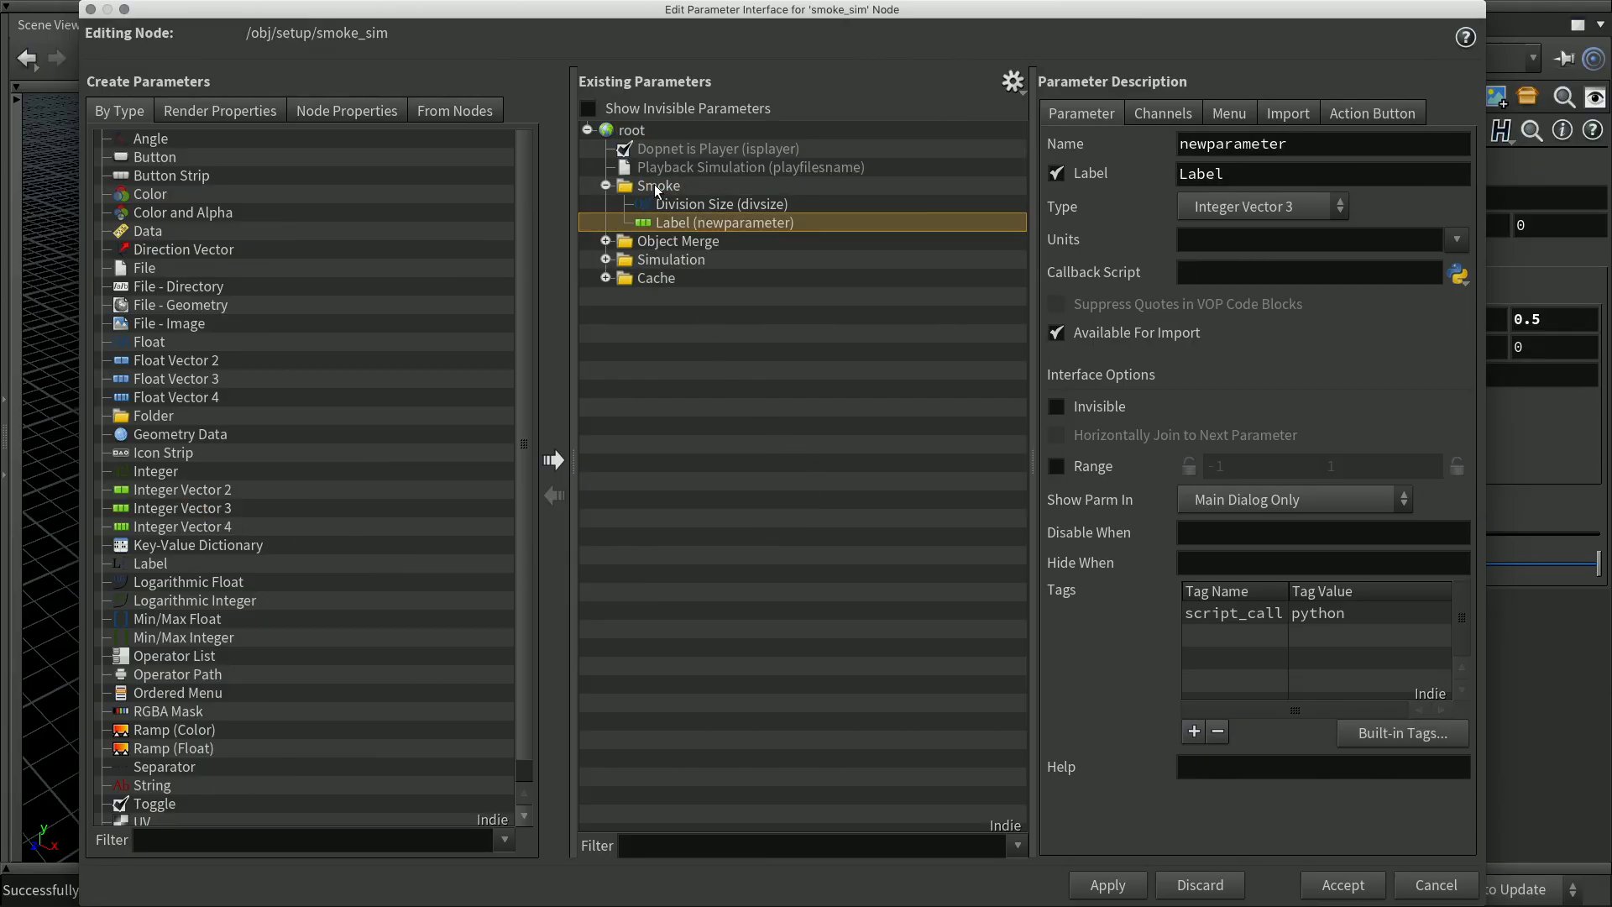
# Change the type of the new parameter in the Smoke folder to Float Vector 3
pyautogui.moveTo(1289, 143); pyautogui.dragTo(1159, 138)
pyautogui.write('s')
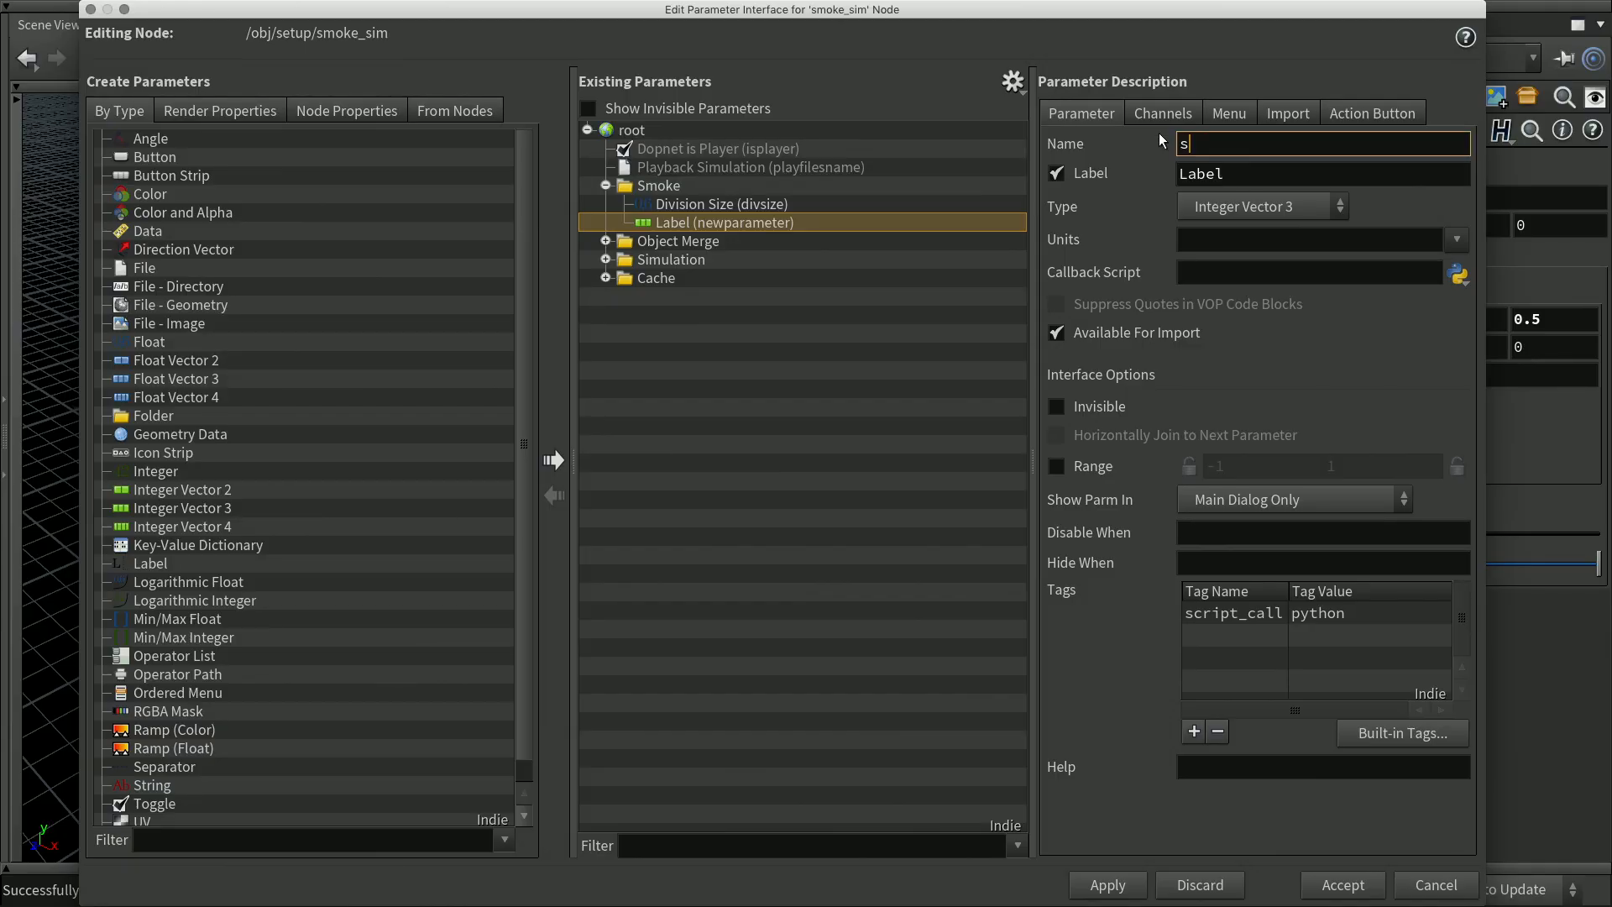
pyautogui.click(750, 367)
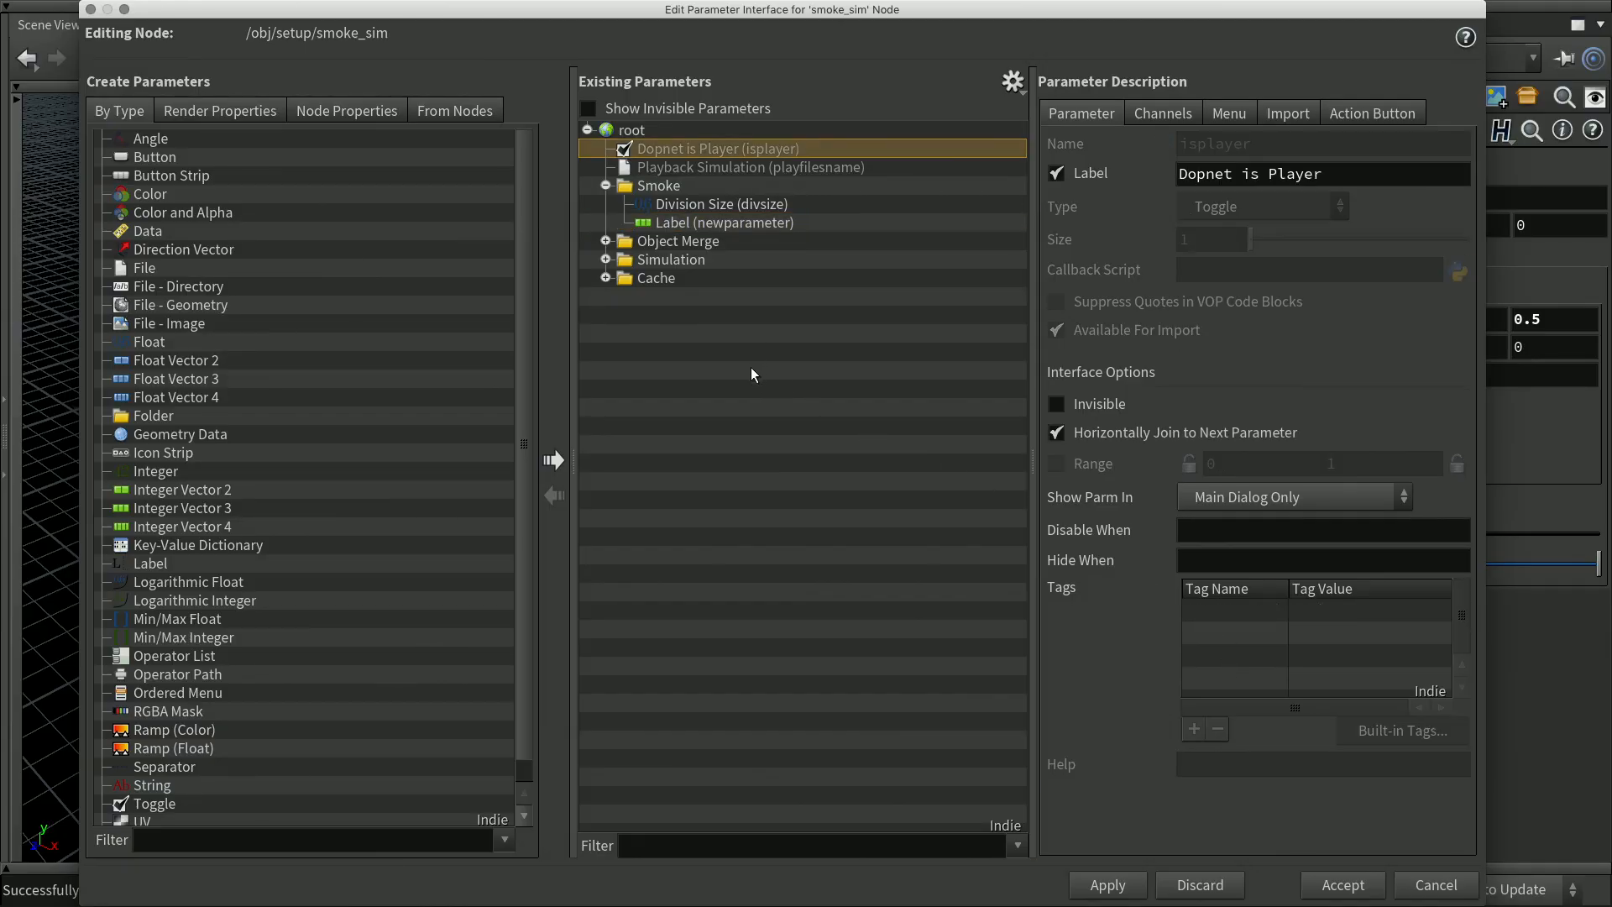
pyautogui.click(731, 222)
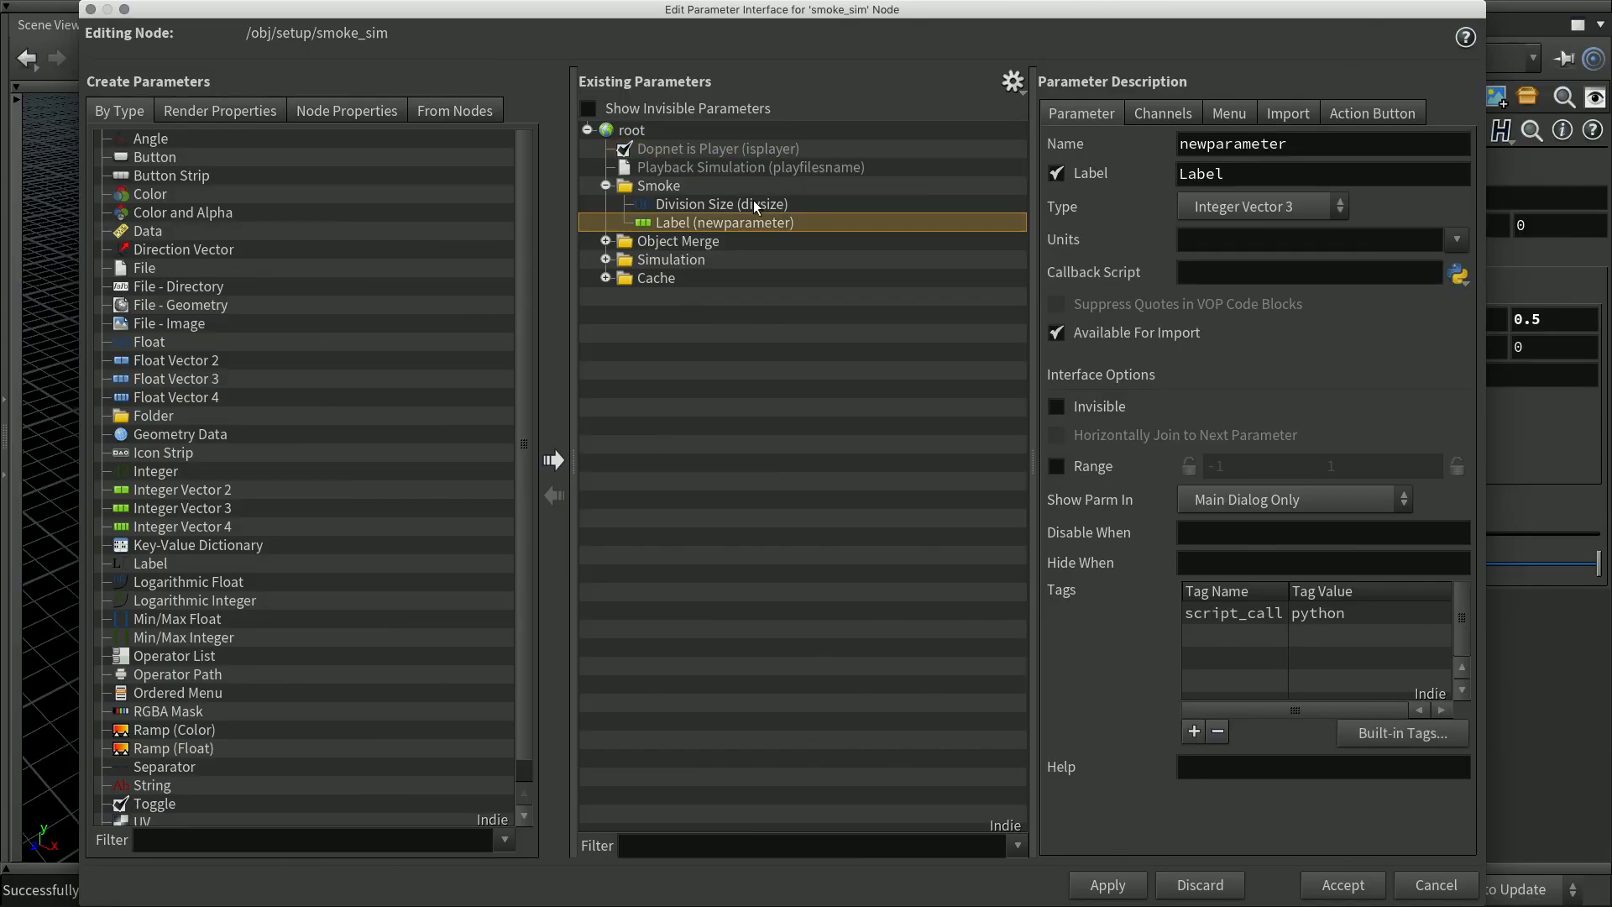
pyautogui.click(1243, 207)
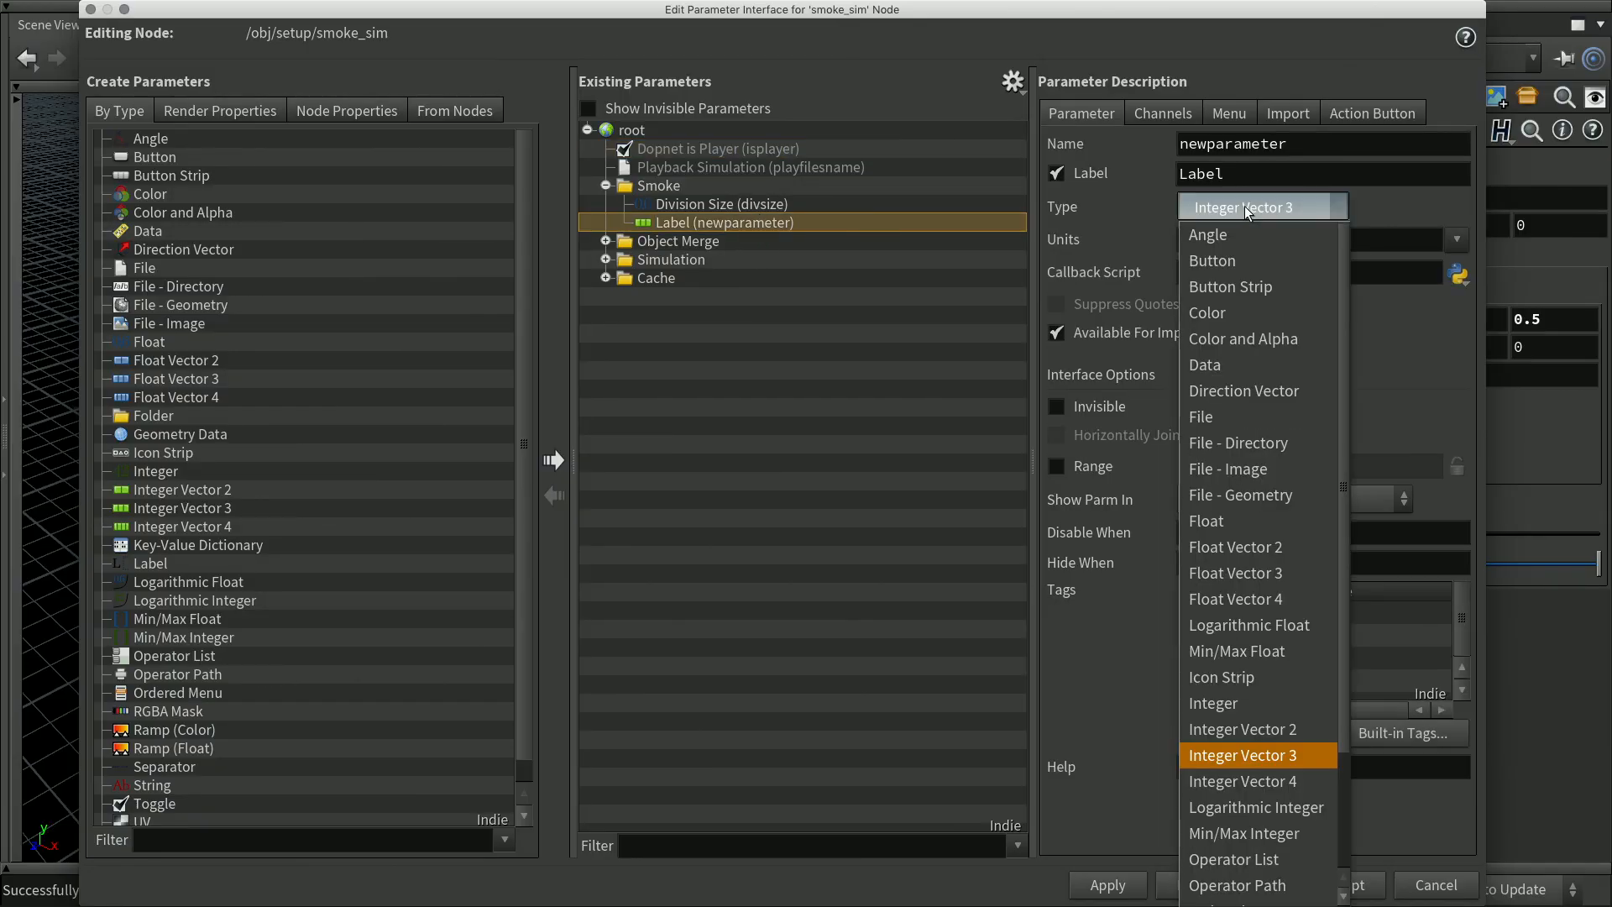
pyautogui.click(1270, 574)
# Name the new vector parameter size and label it "Size"
pyautogui.moveTo(1295, 144); pyautogui.dragTo(1142, 141)
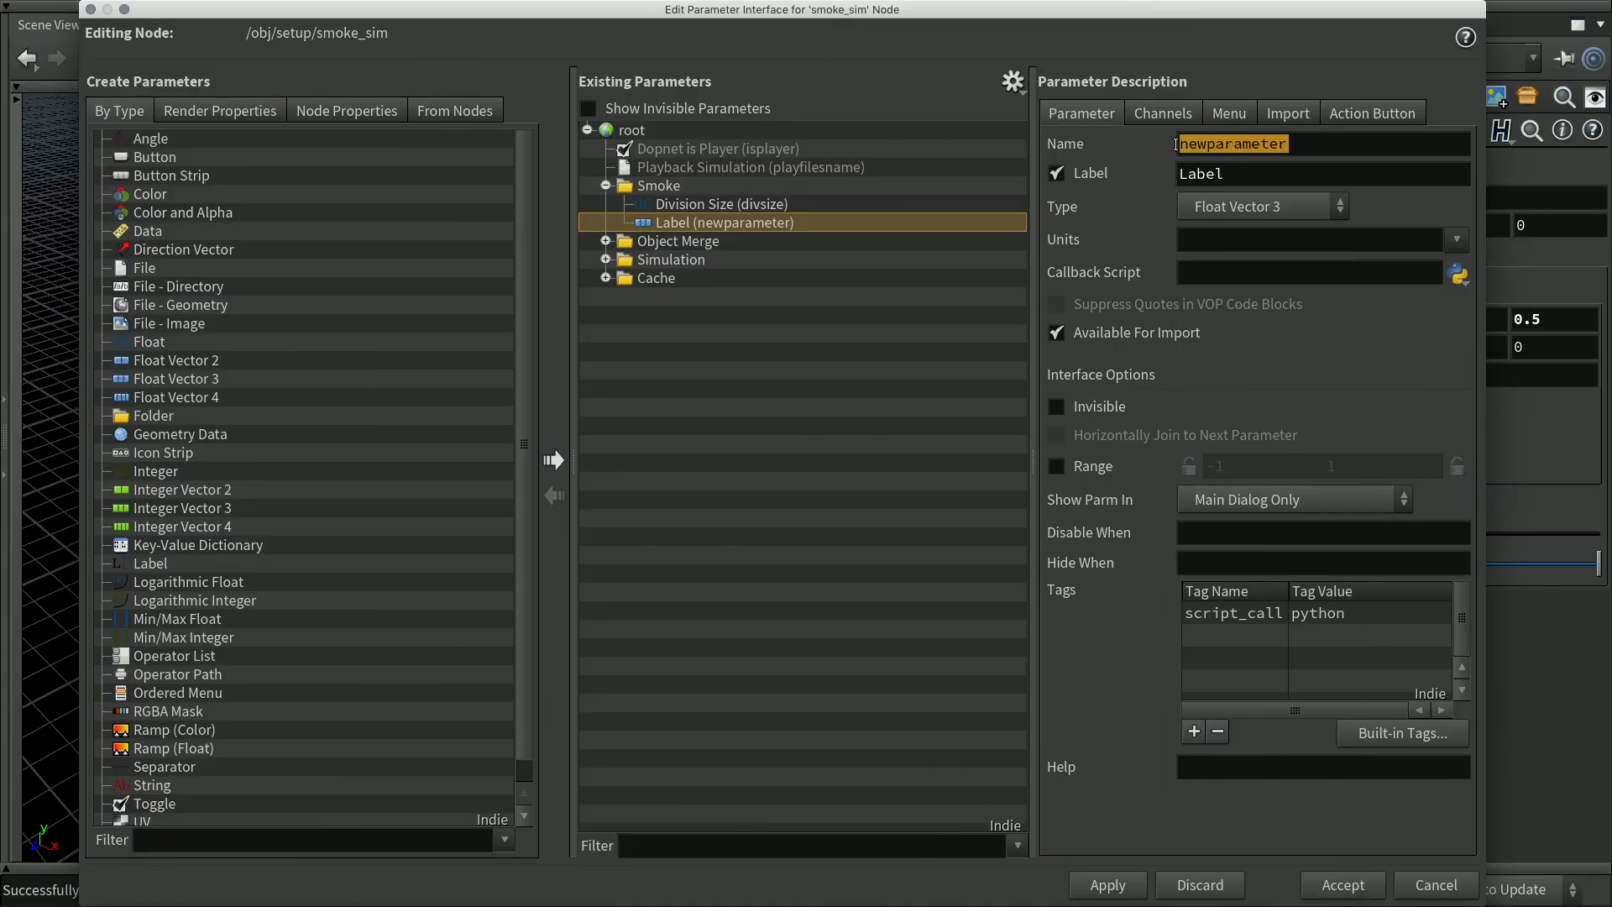
pyautogui.write('size')
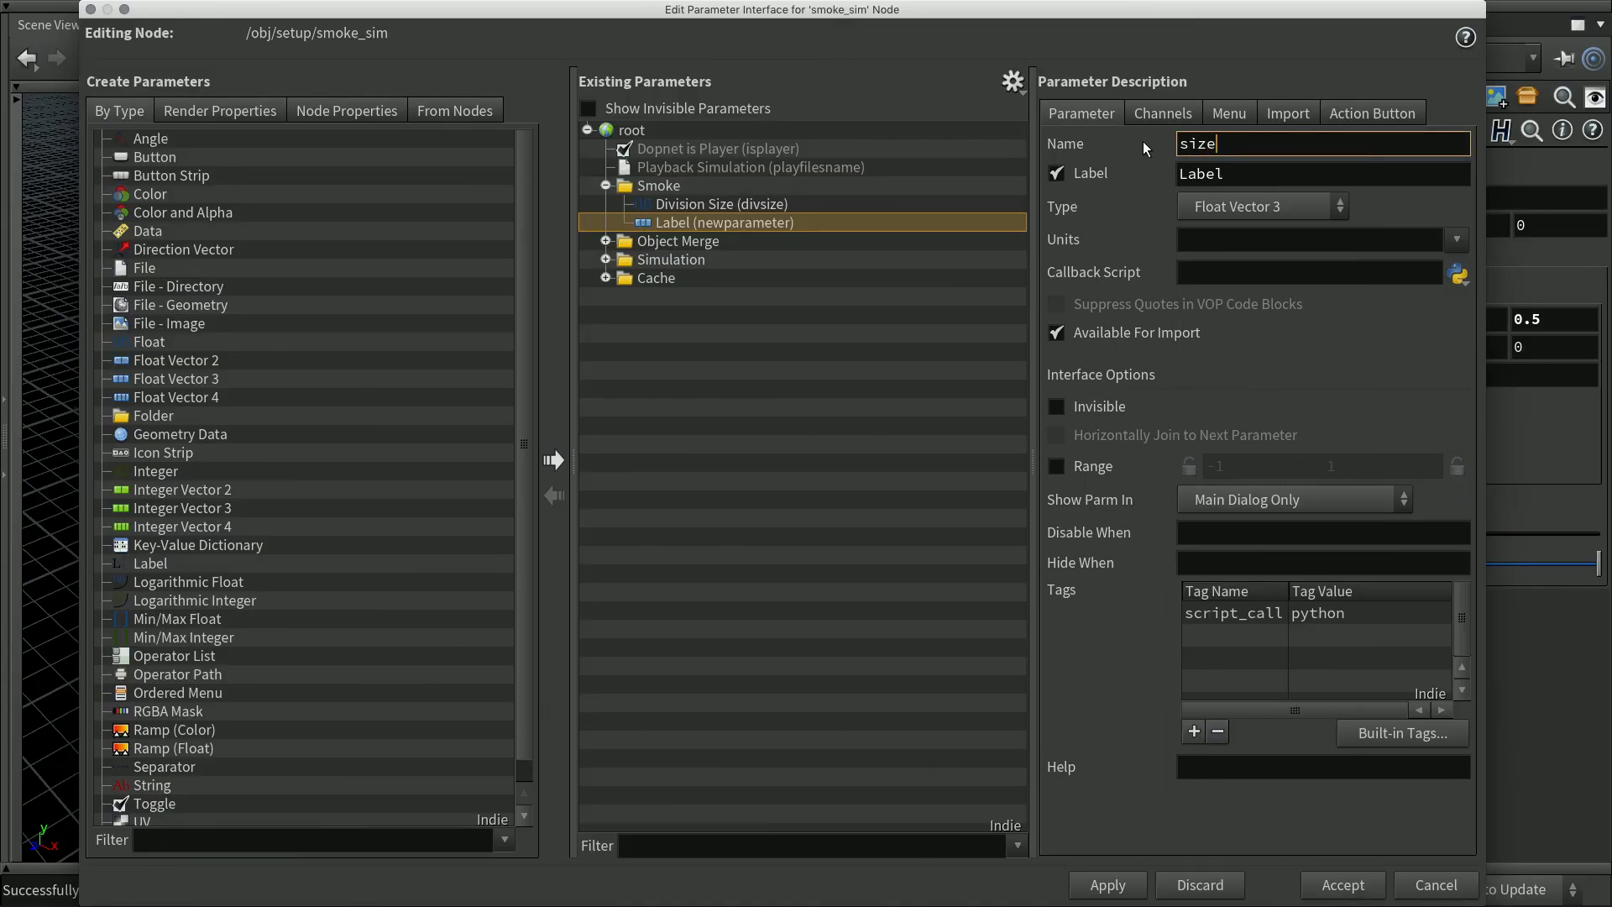
pyautogui.press('Tab')
pyautogui.write('Size')
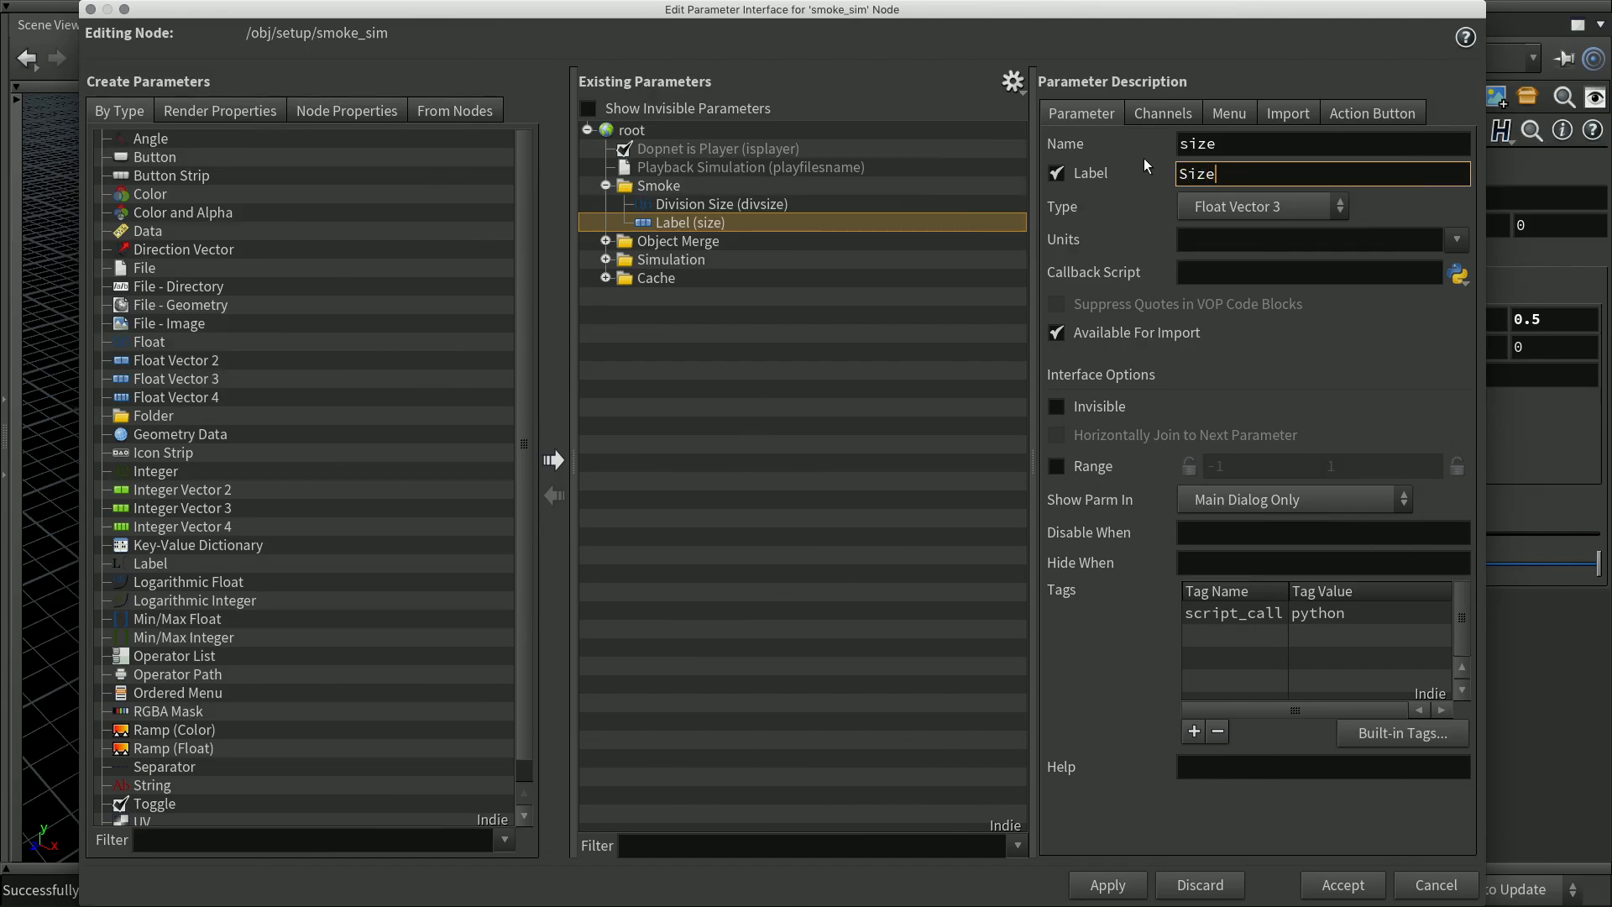
pyautogui.press('Tab')
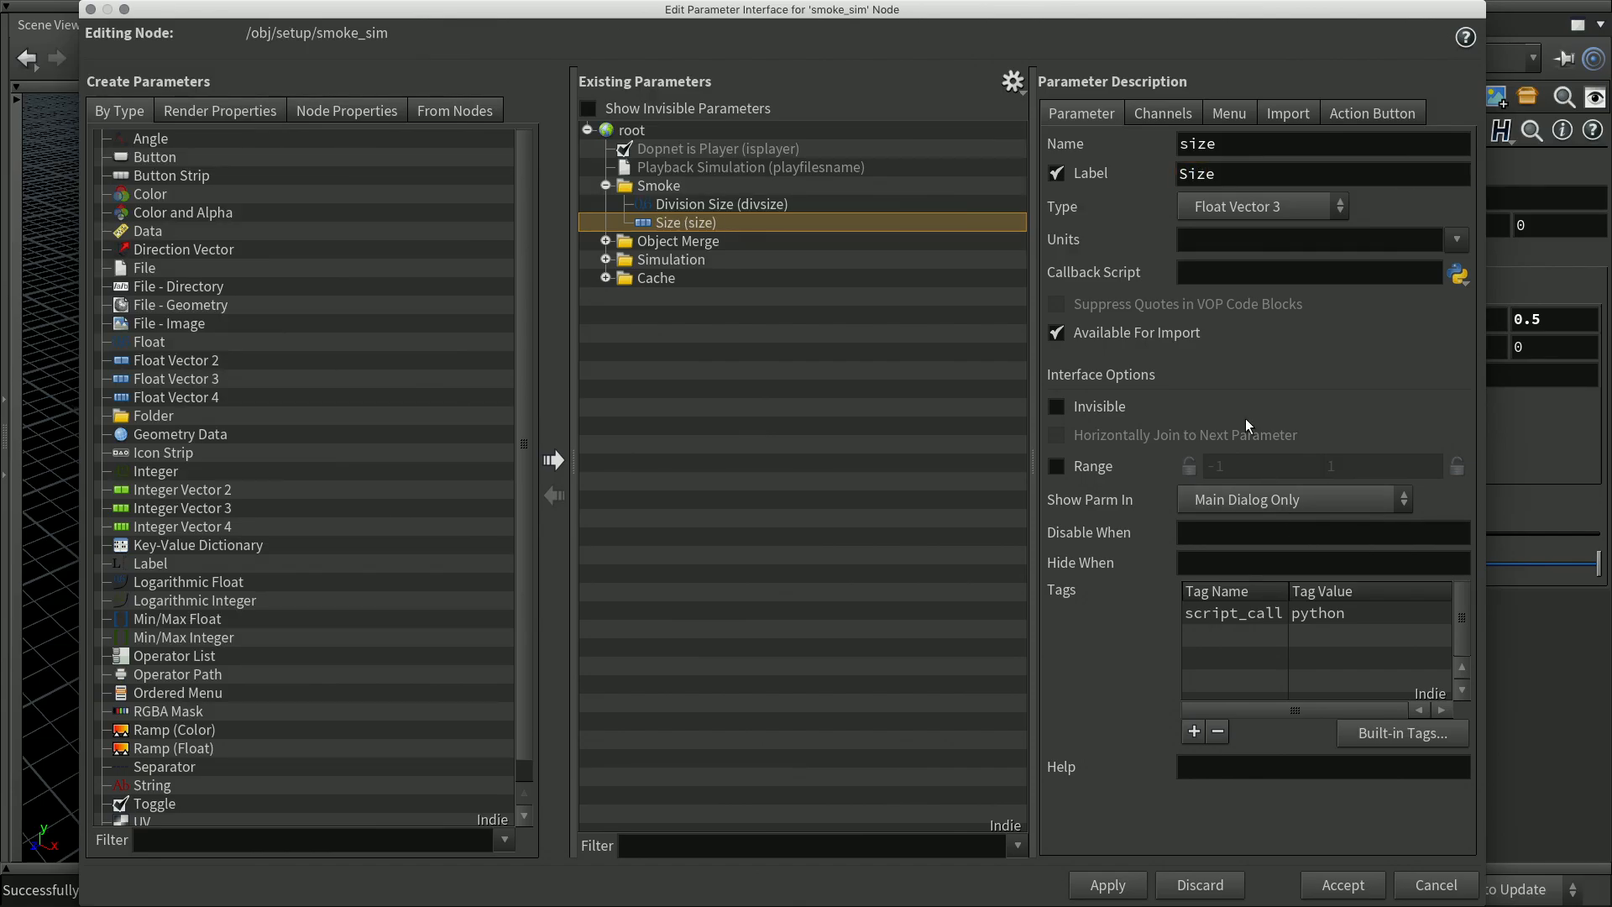
# Set the default values of the Size parameter to 1, 1, 1
pyautogui.click(1184, 116)
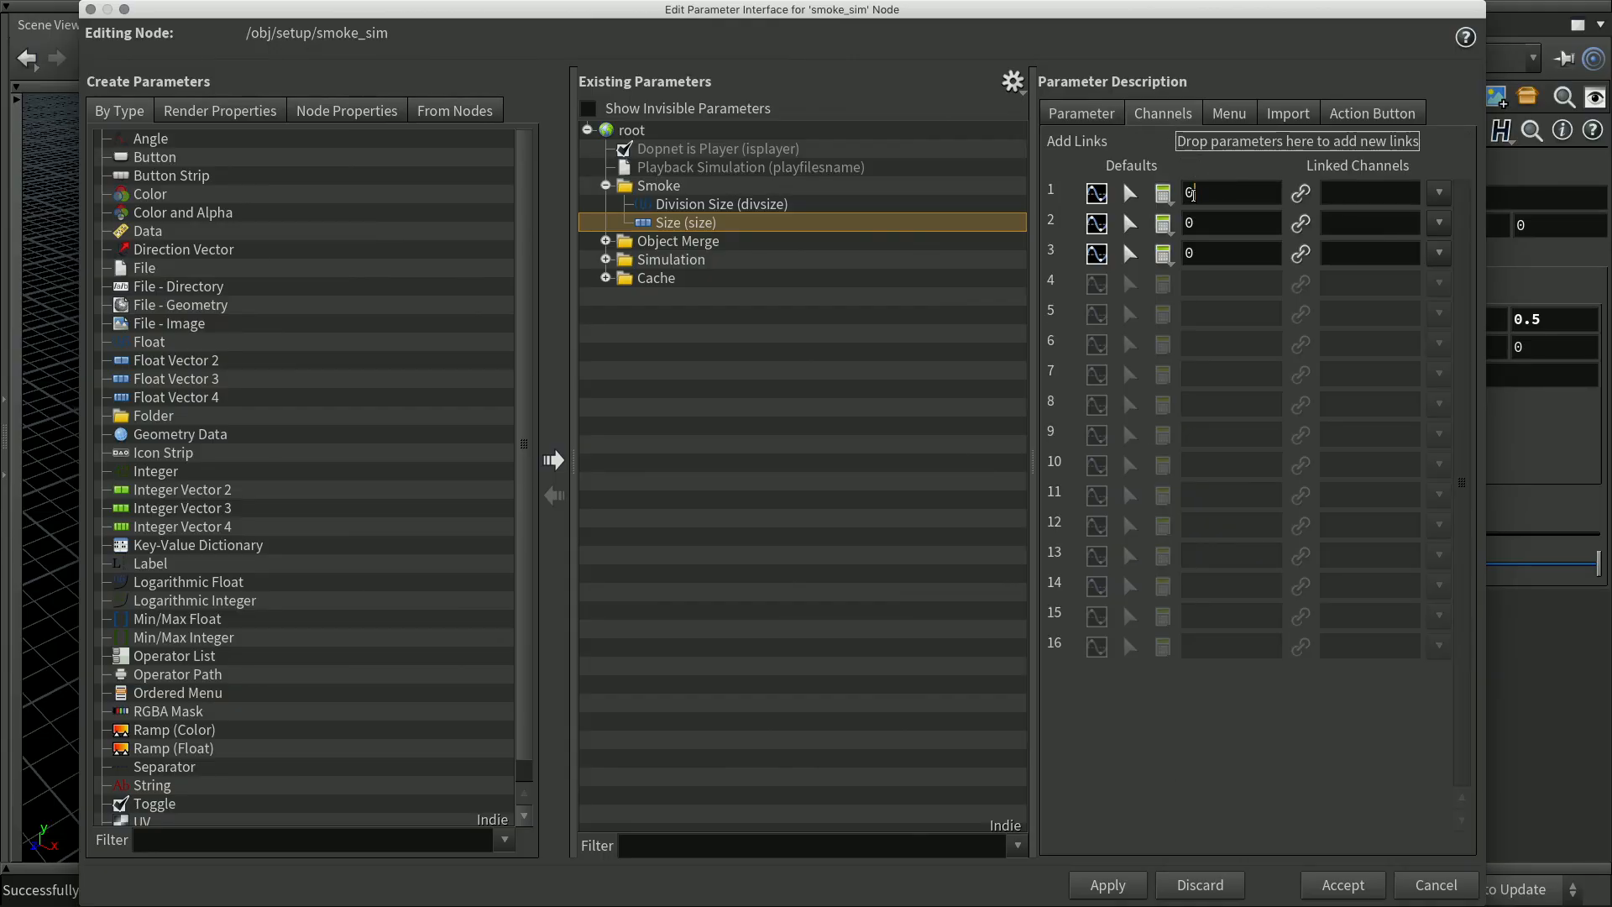
pyautogui.doubleClick(1192, 194)
pyautogui.write('1')
pyautogui.press('Tab')
pyautogui.write('1')
pyautogui.press('Tab')
pyautogui.write('1')
pyautogui.click(1091, 118)
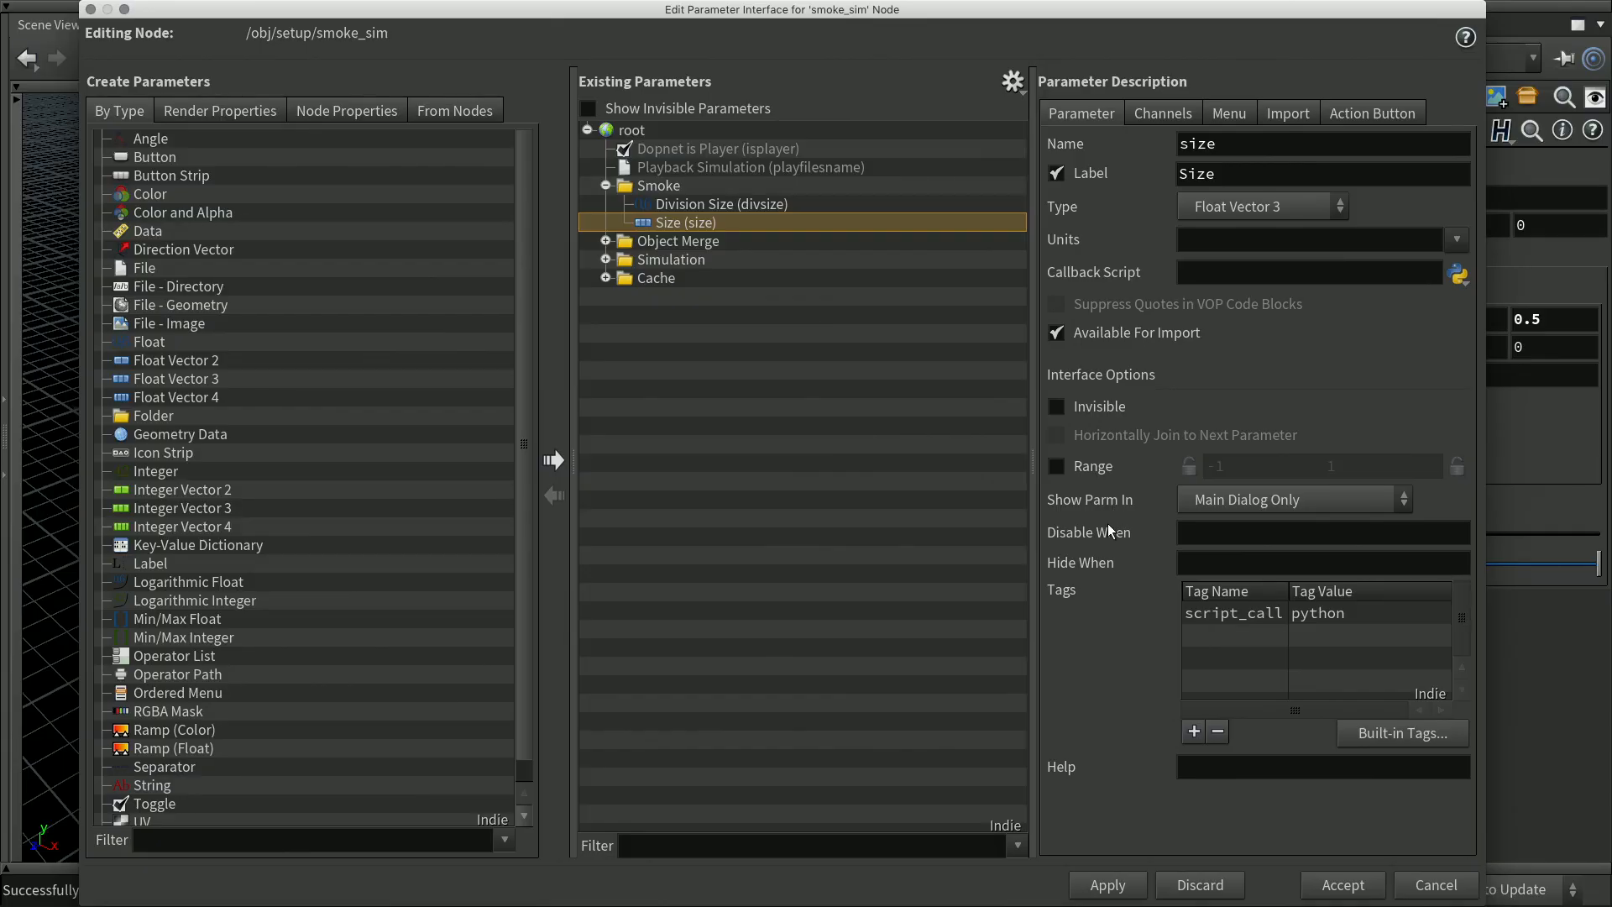
# Apply the Size parameter to the interface and compare smoke_sim's parameters with those of the density volume
pyautogui.click(1108, 885)
pyautogui.moveTo(1270, 17); pyautogui.dragTo(739, 134)
pyautogui.click(1120, 657)
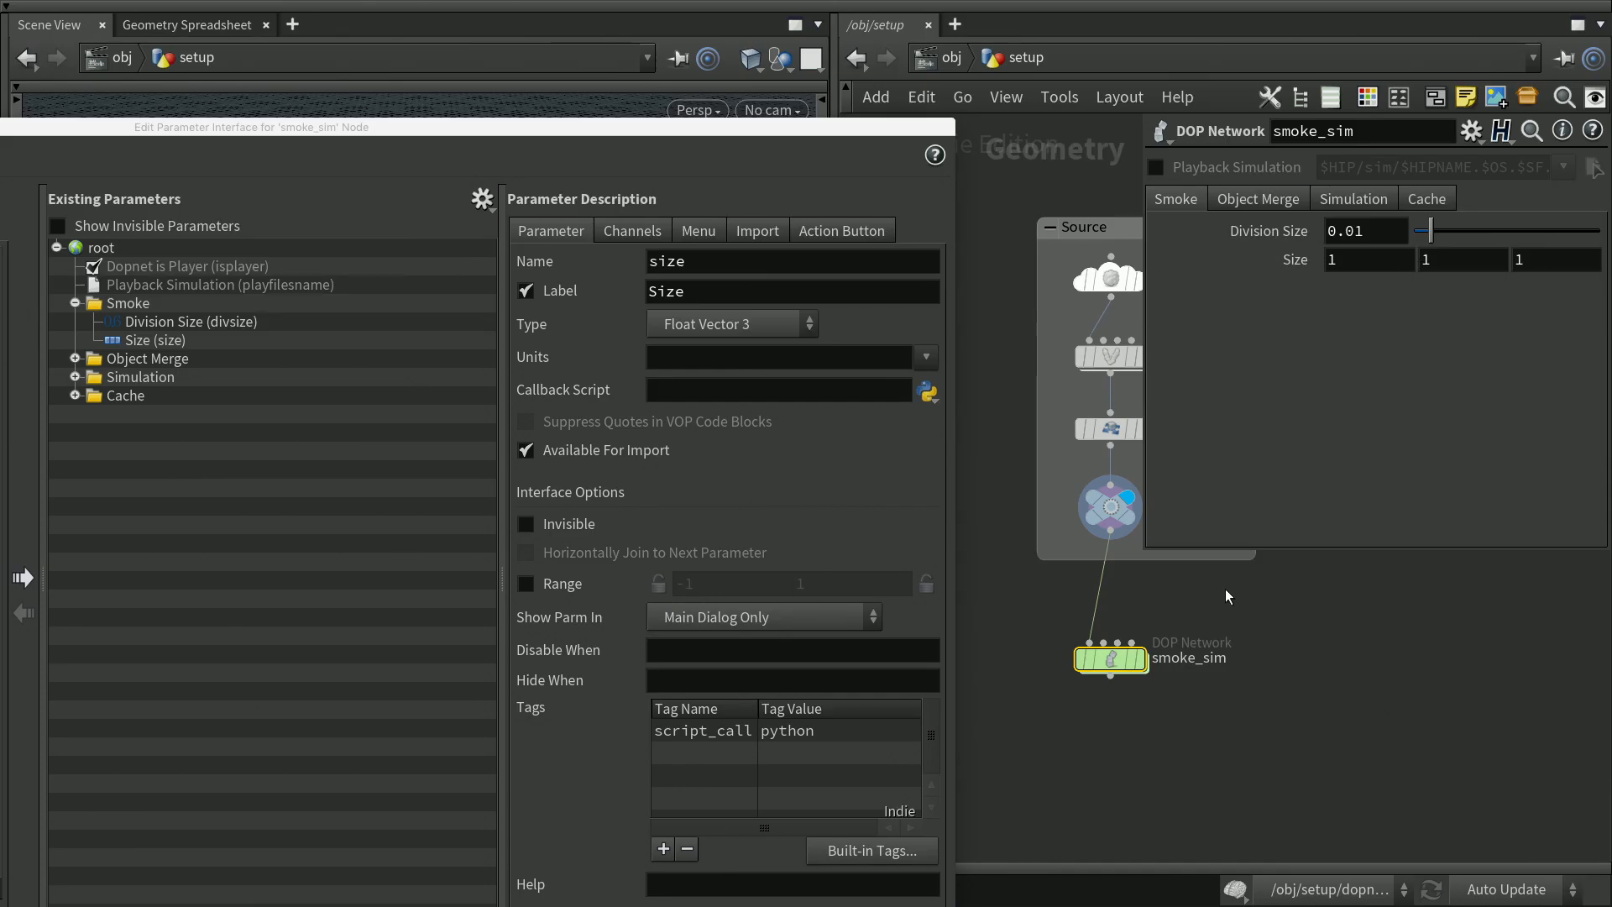
pyautogui.click(1109, 278)
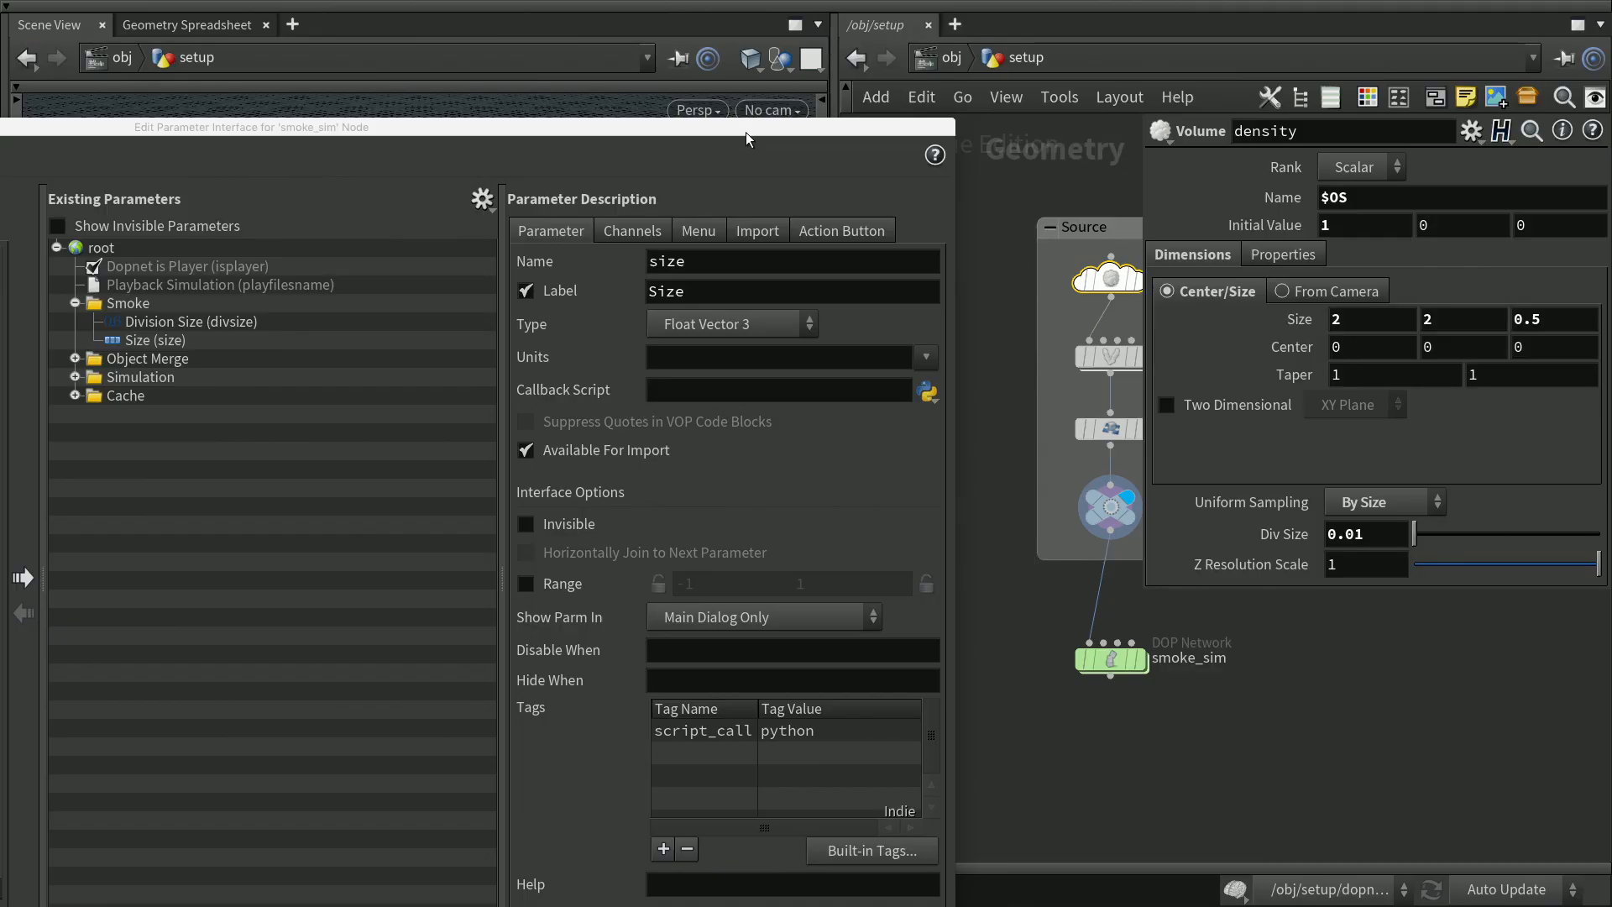
pyautogui.click(1113, 662)
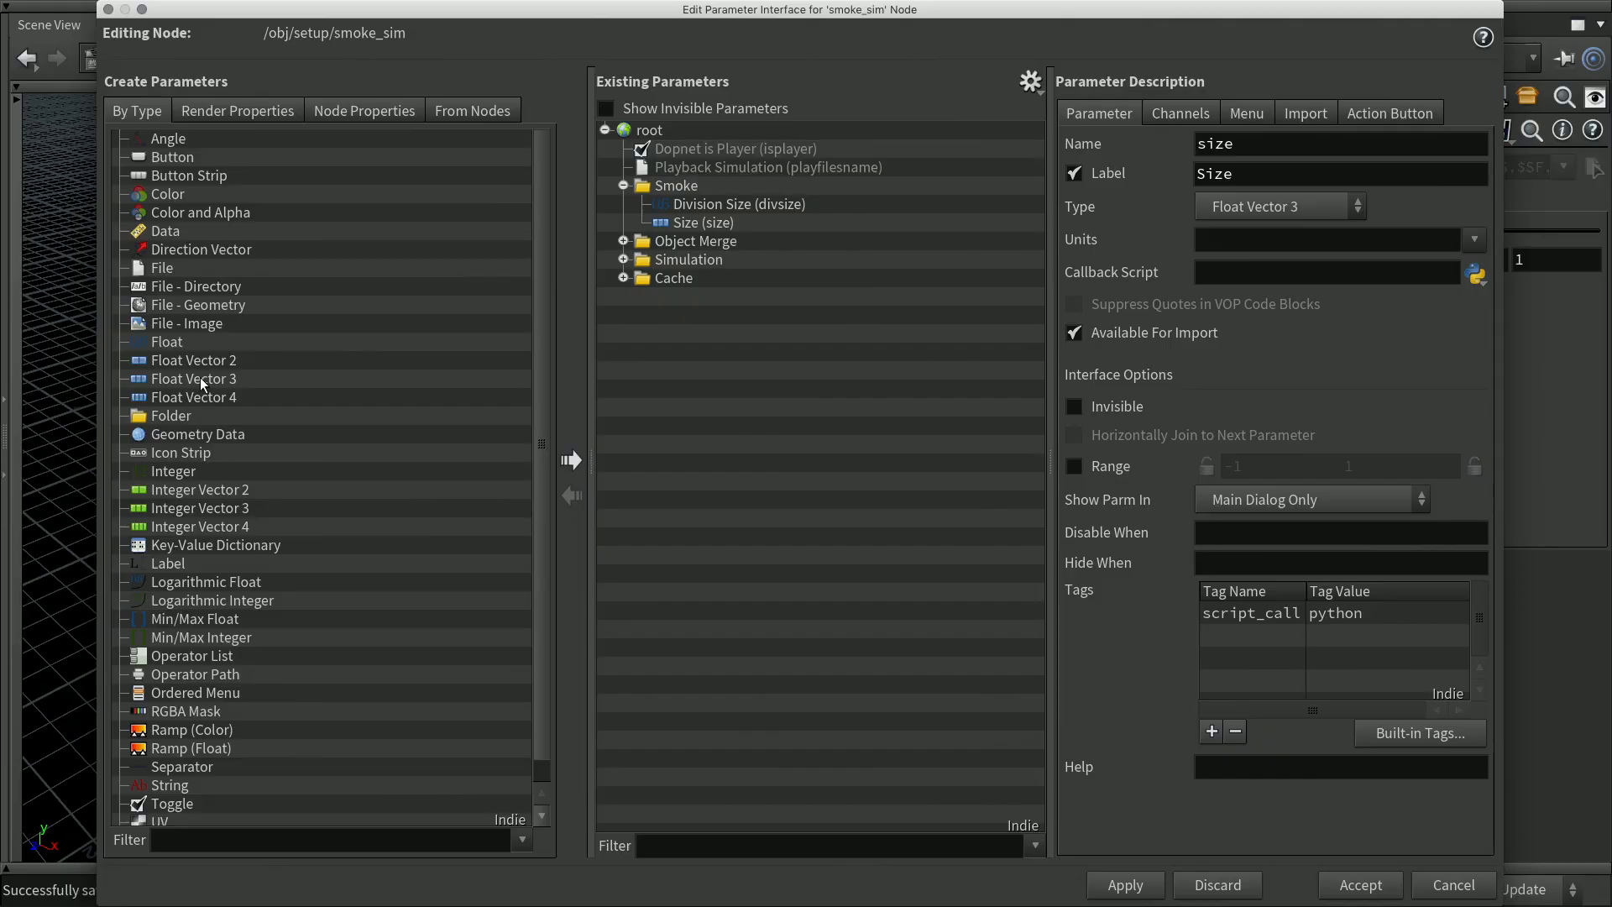
# Add a Float Vector 3 parameter to the Smoke folder, named t and labelled "Center"
pyautogui.moveTo(202, 383); pyautogui.dragTo(680, 184)
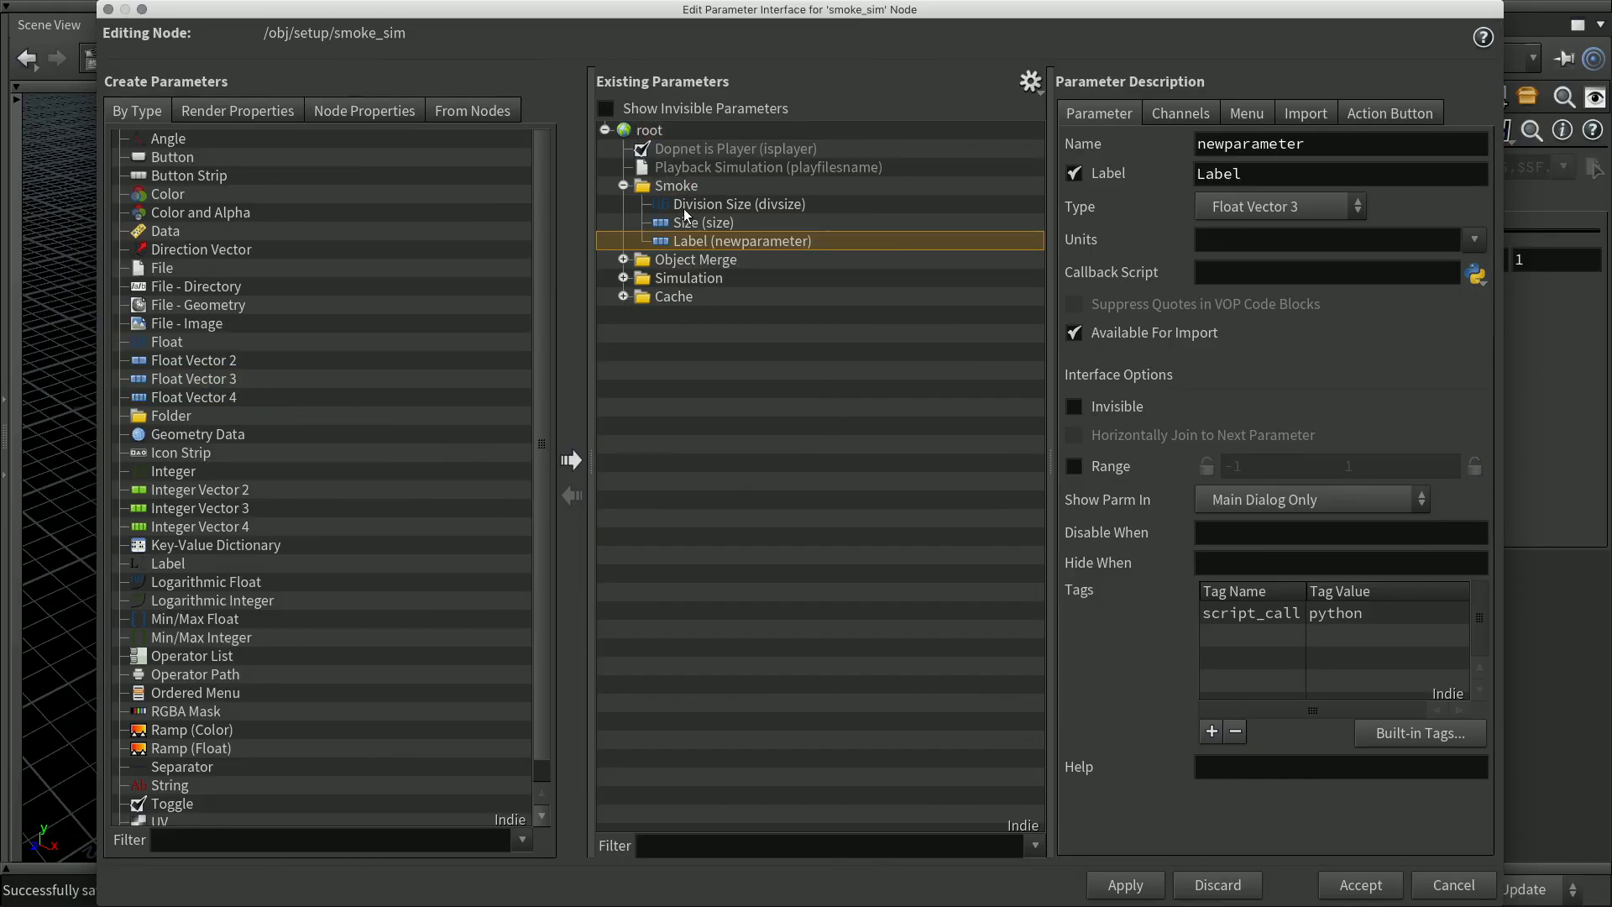
pyautogui.moveTo(1306, 143); pyautogui.dragTo(1163, 136)
pyautogui.write('center')
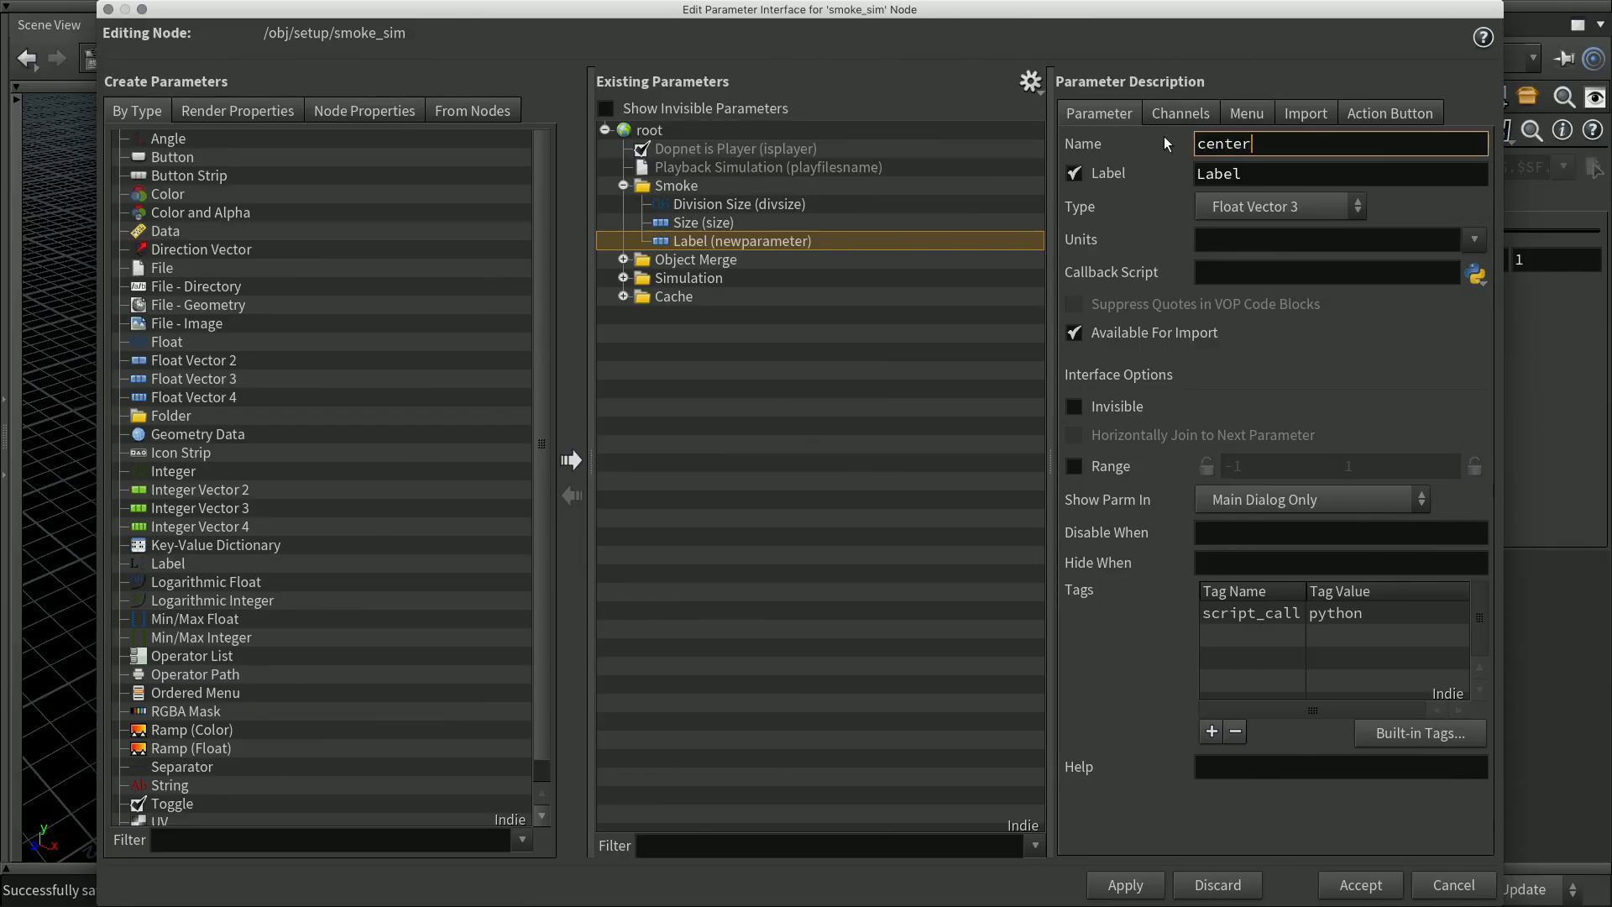
pyautogui.click(1258, 176)
pyautogui.moveTo(1258, 143); pyautogui.dragTo(1194, 173)
pyautogui.write('t')
pyautogui.click(1254, 175)
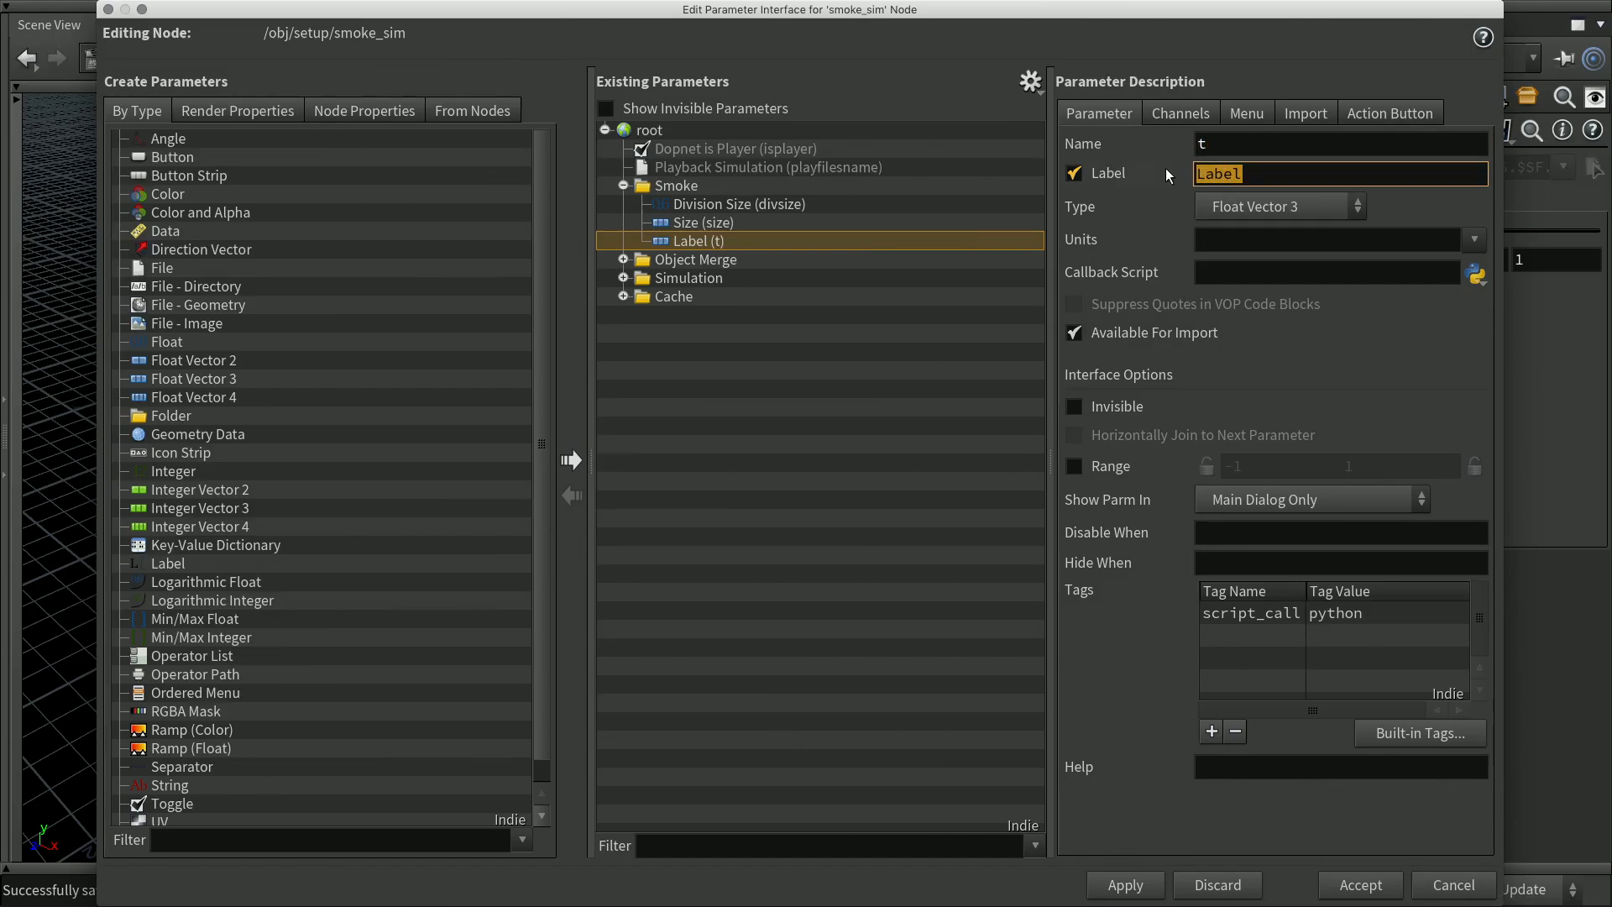
pyautogui.write('Center')
# Check the Center parameter's default values, then apply and accept the changes to smoke_sim's parameter interface
pyautogui.click(1195, 116)
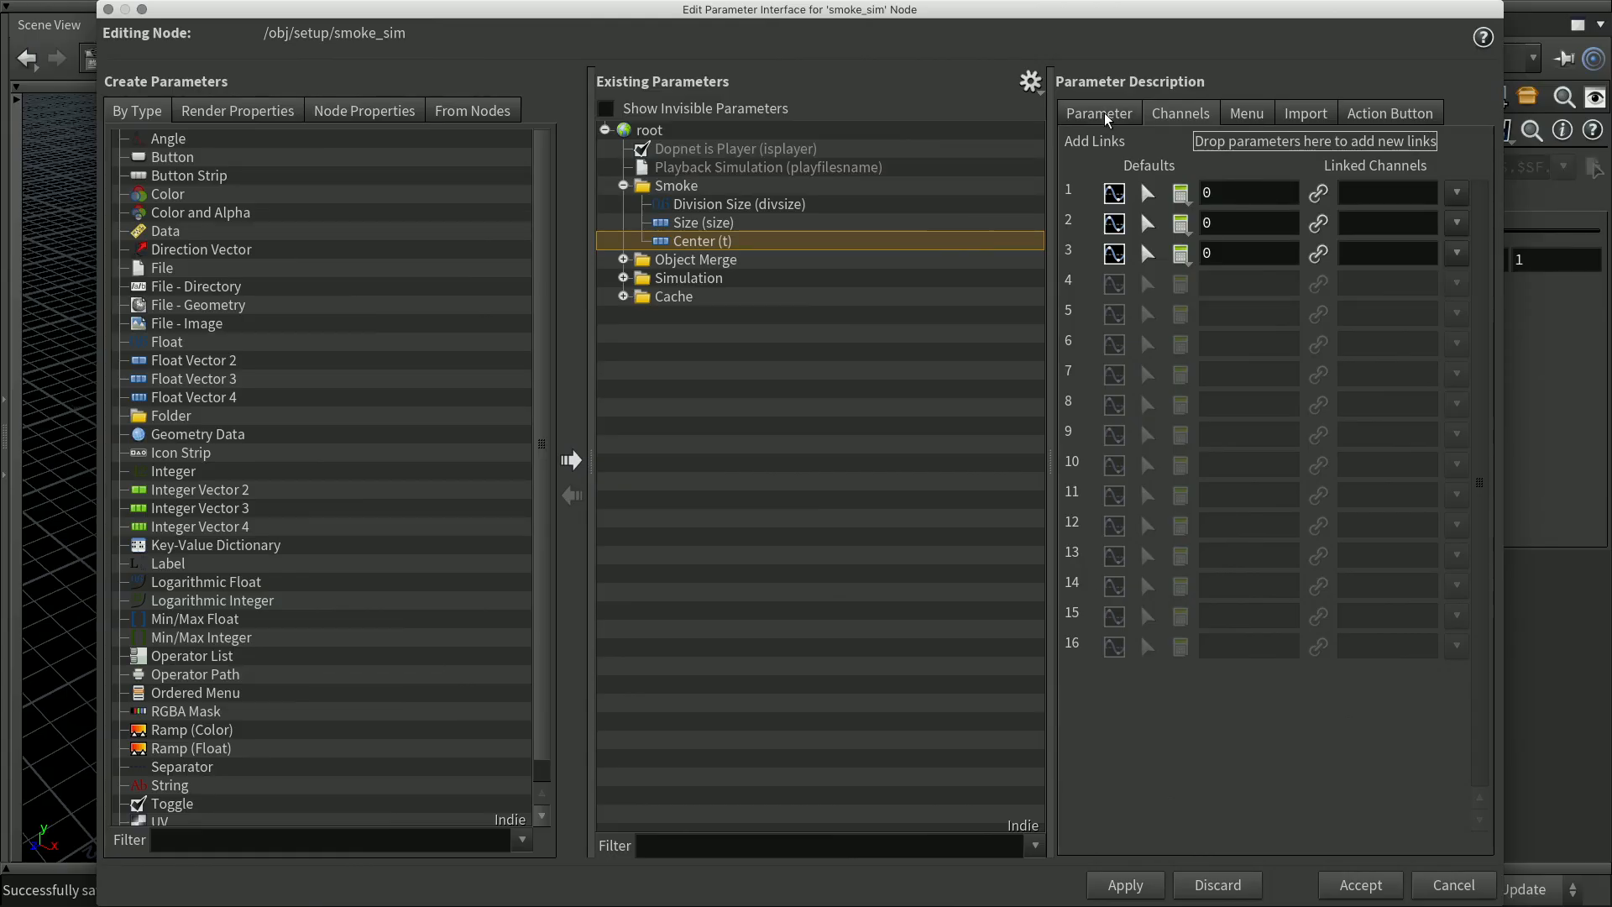
pyautogui.click(1124, 120)
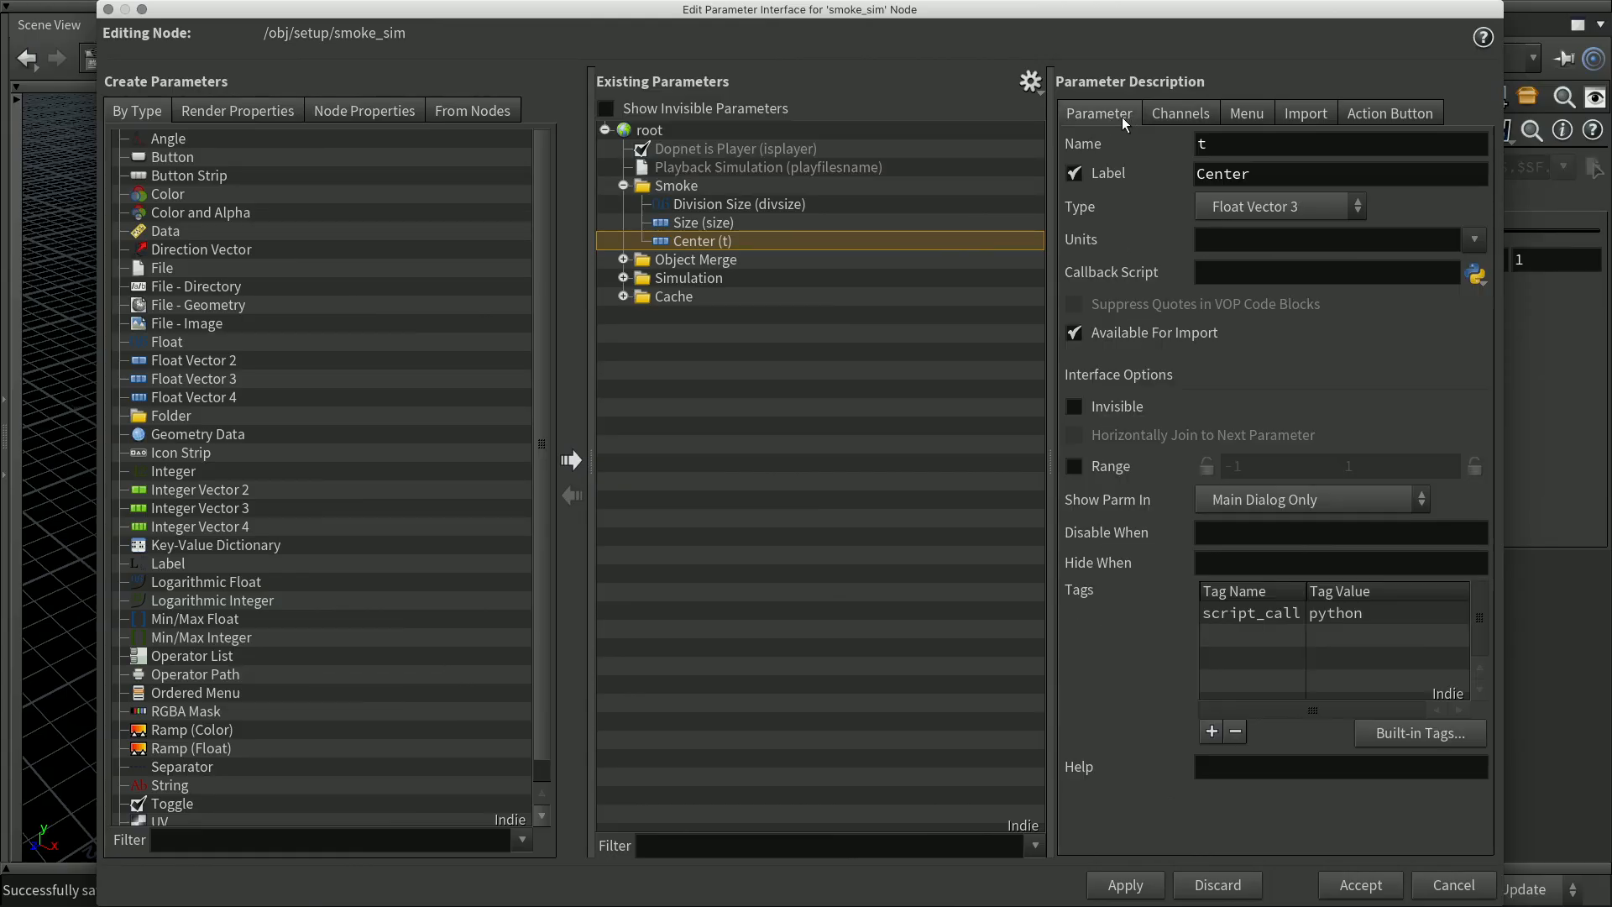
pyautogui.click(1152, 890)
pyautogui.moveTo(1384, 19); pyautogui.dragTo(883, 192)
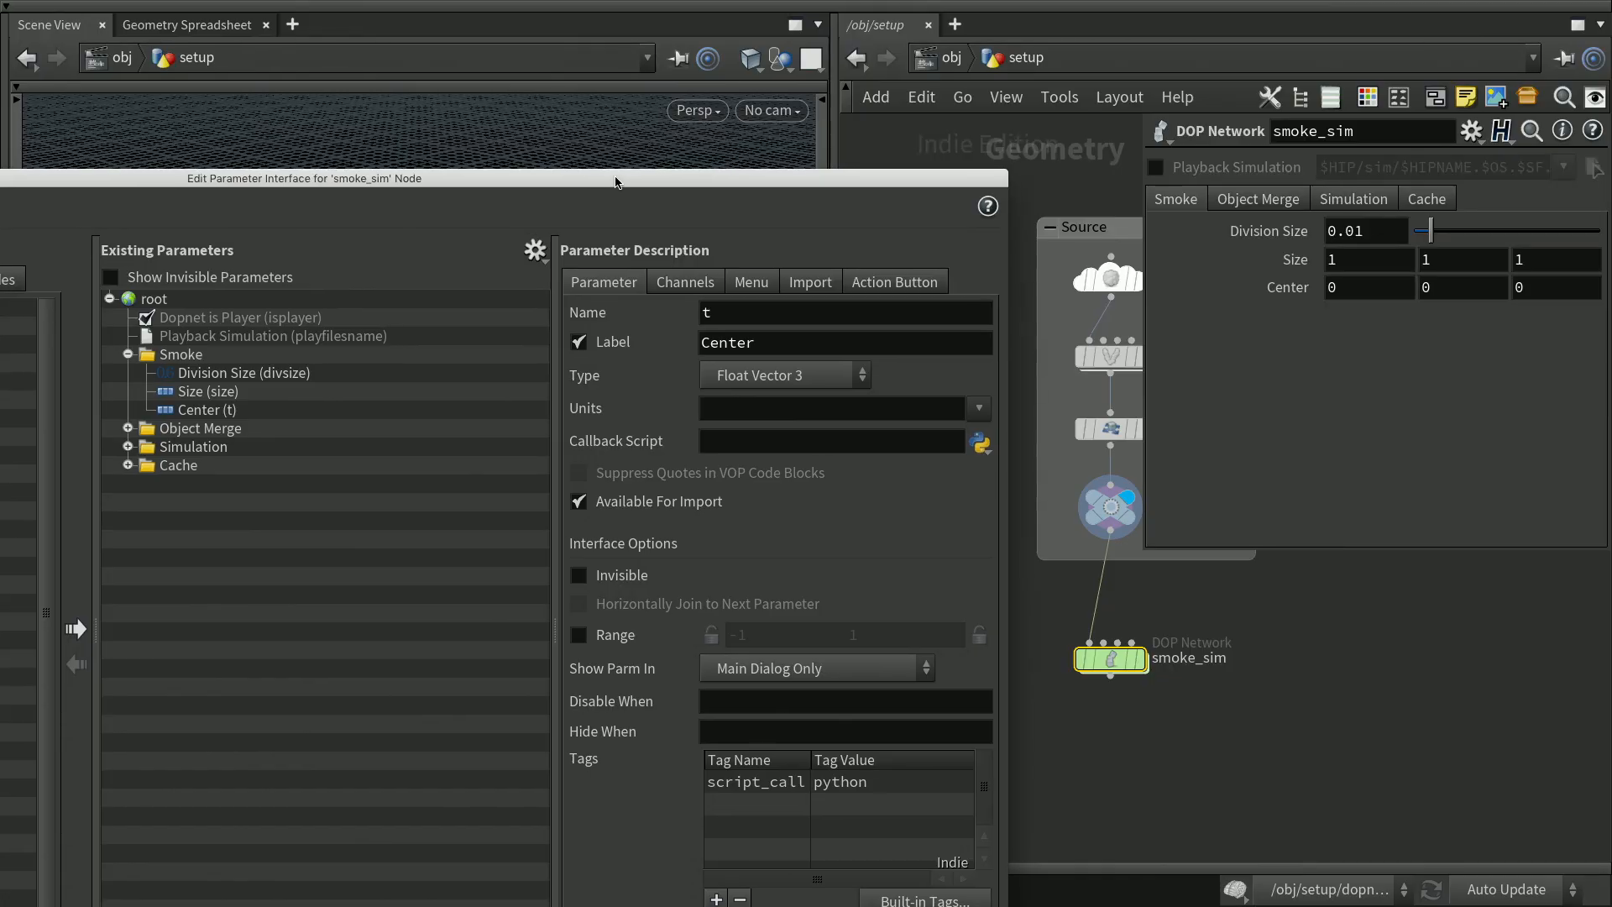
pyautogui.moveTo(606, 175); pyautogui.dragTo(1023, 5)
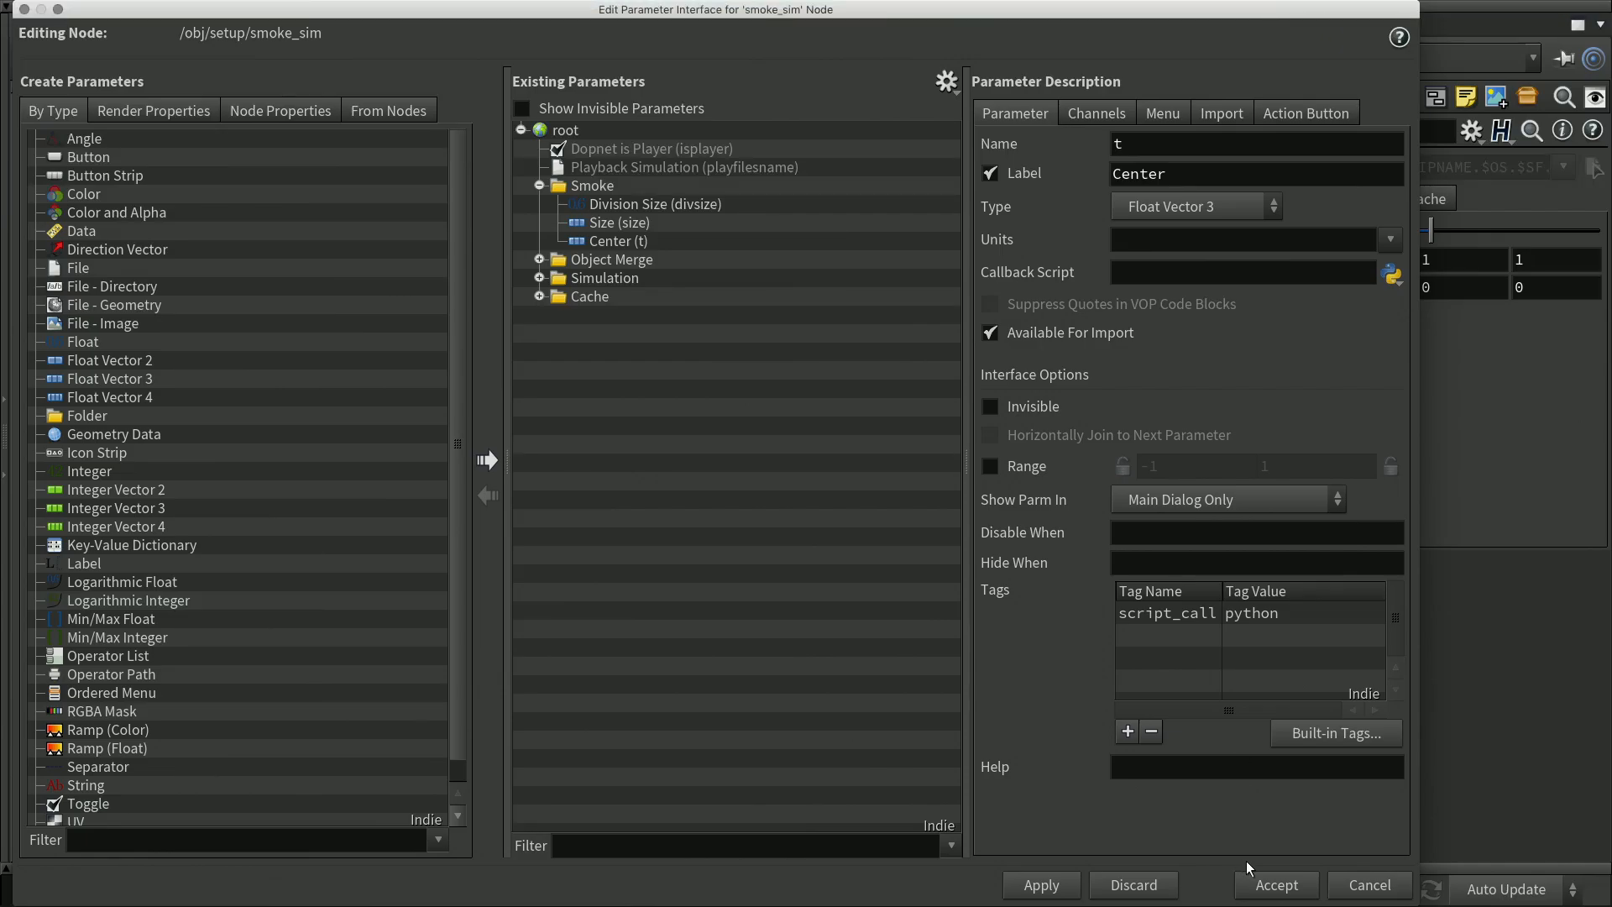
pyautogui.click(1289, 889)
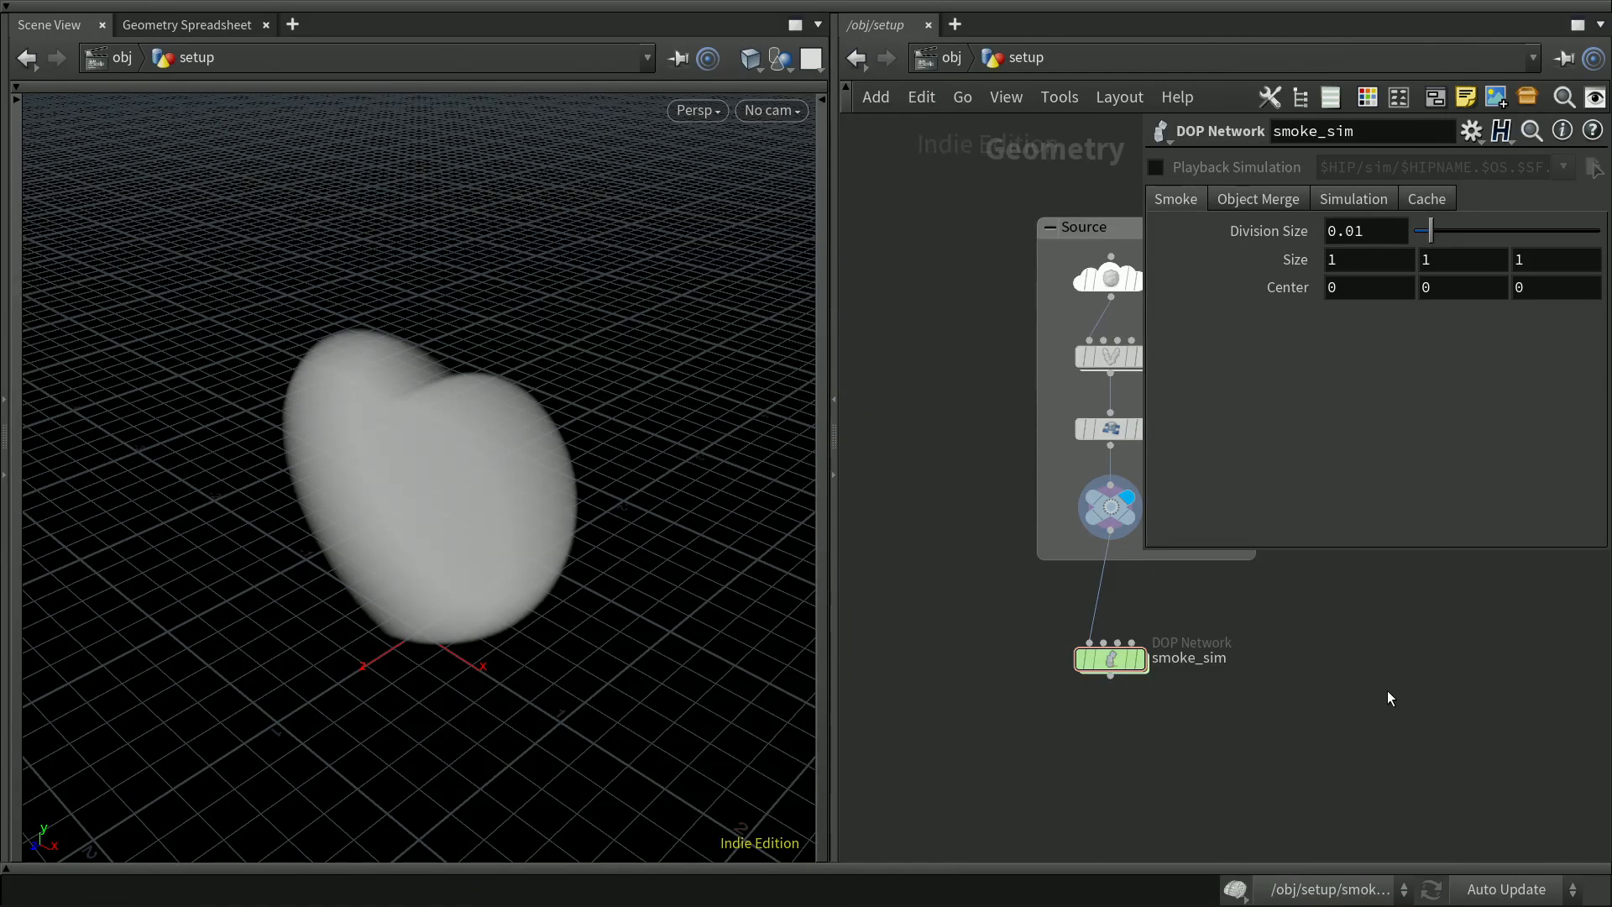
# Hide the parameter dialog over the network and save the scene
pyautogui.press('p')
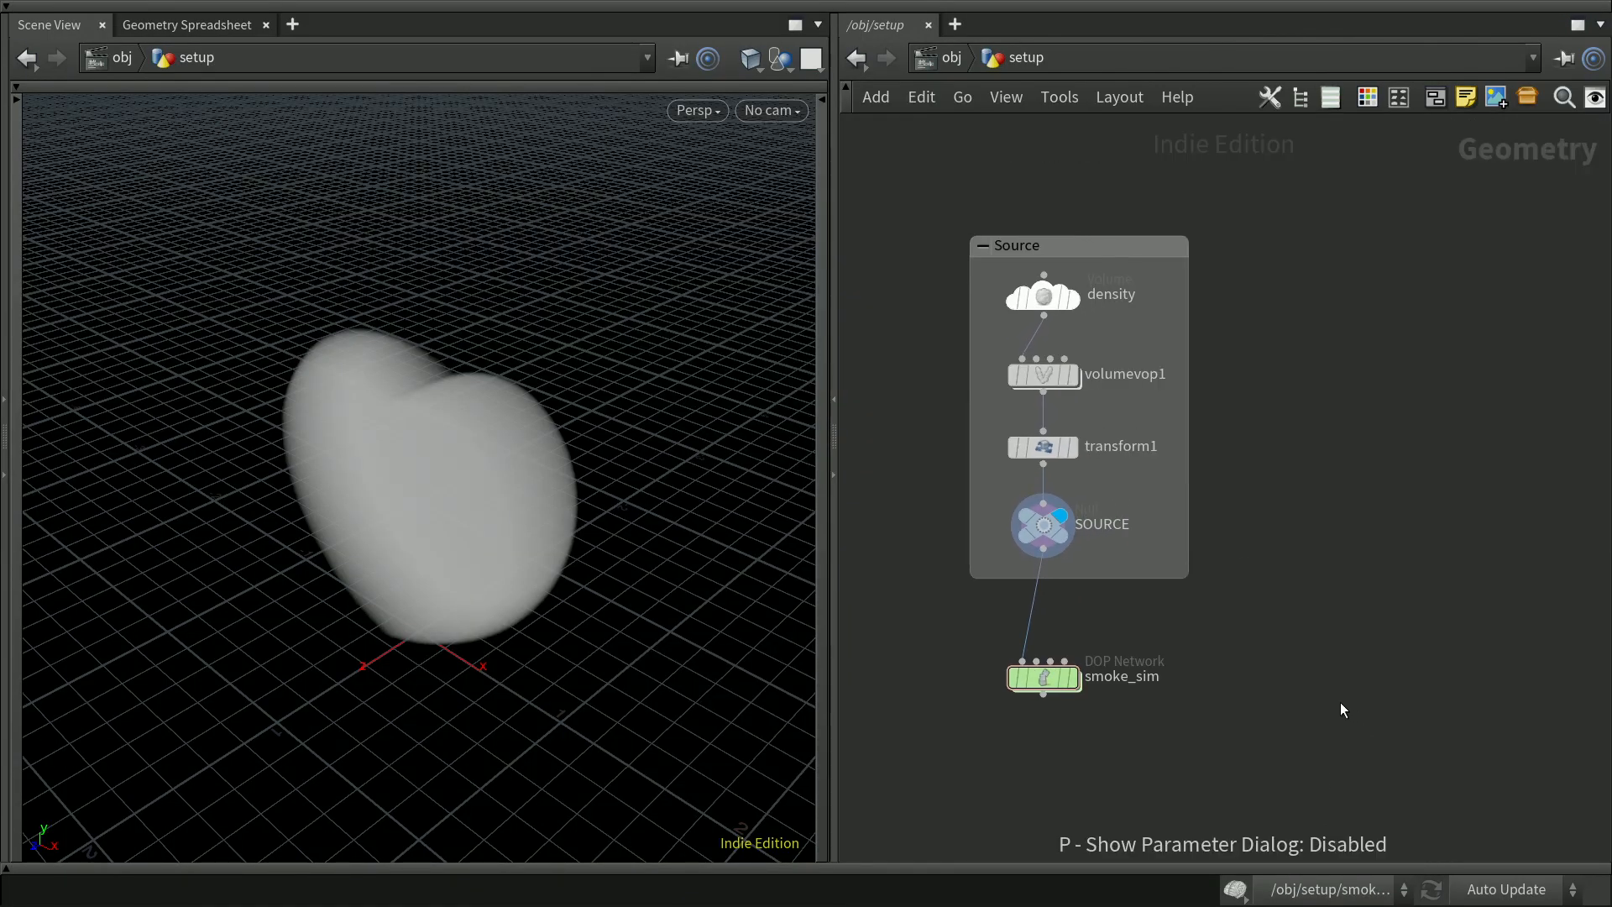
pyautogui.press('h')
pyautogui.hotkey('ctrl', 's')
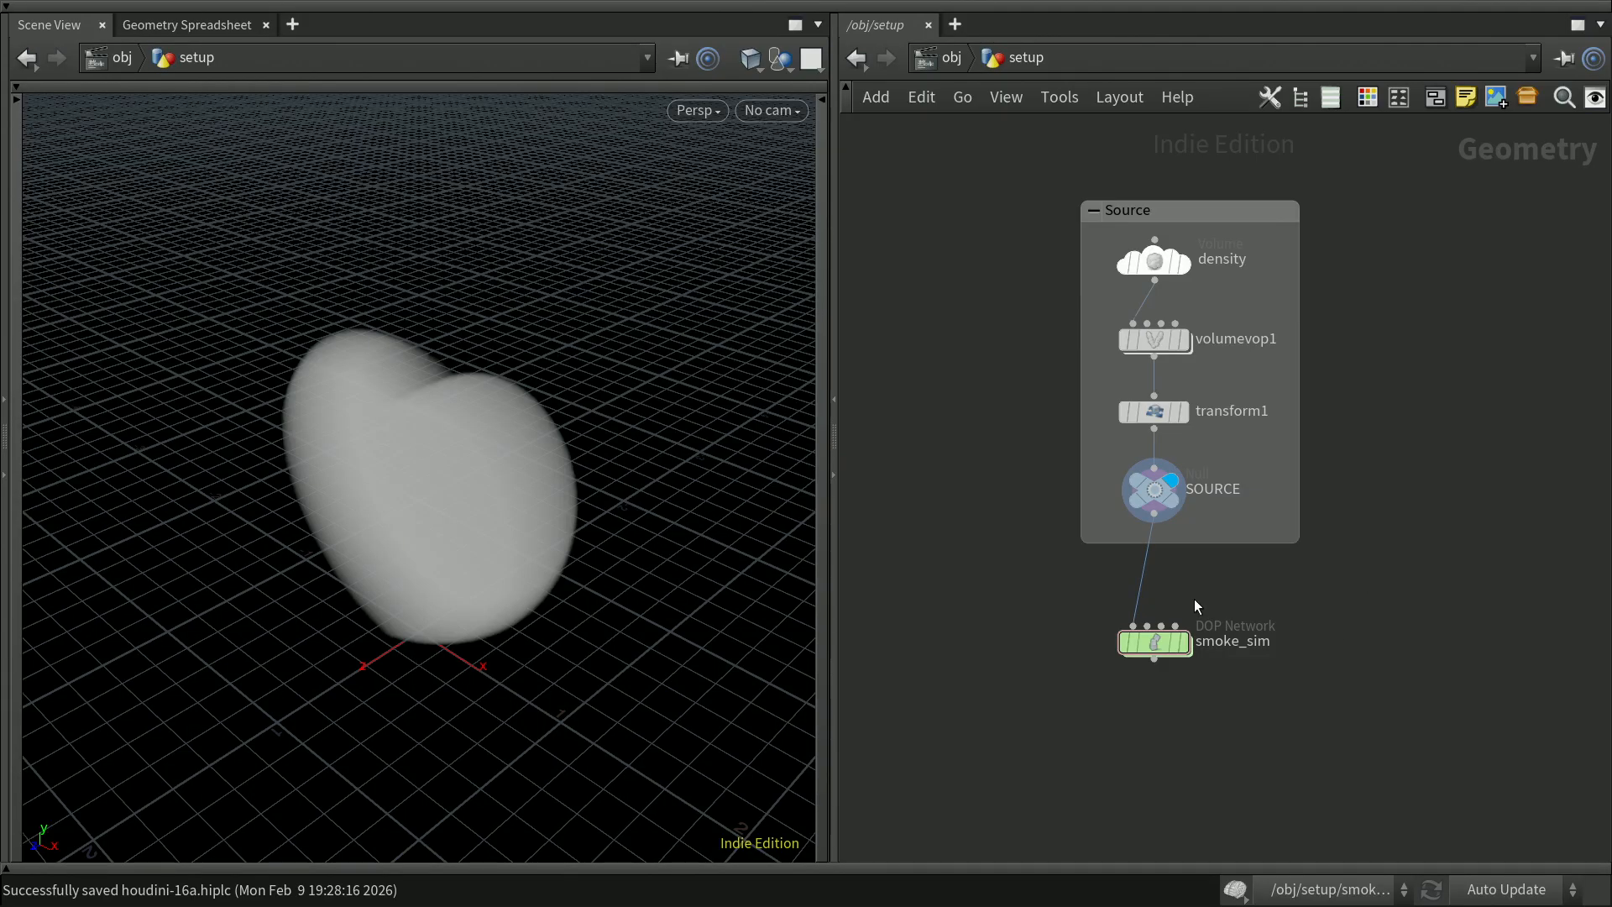
# Create a network box around smoke_sim and enlarge it to roughly the width of the Source box, with empty space below the node
pyautogui.moveTo(1105, 572); pyautogui.dragTo(1404, 767)
pyautogui.click(1436, 97)
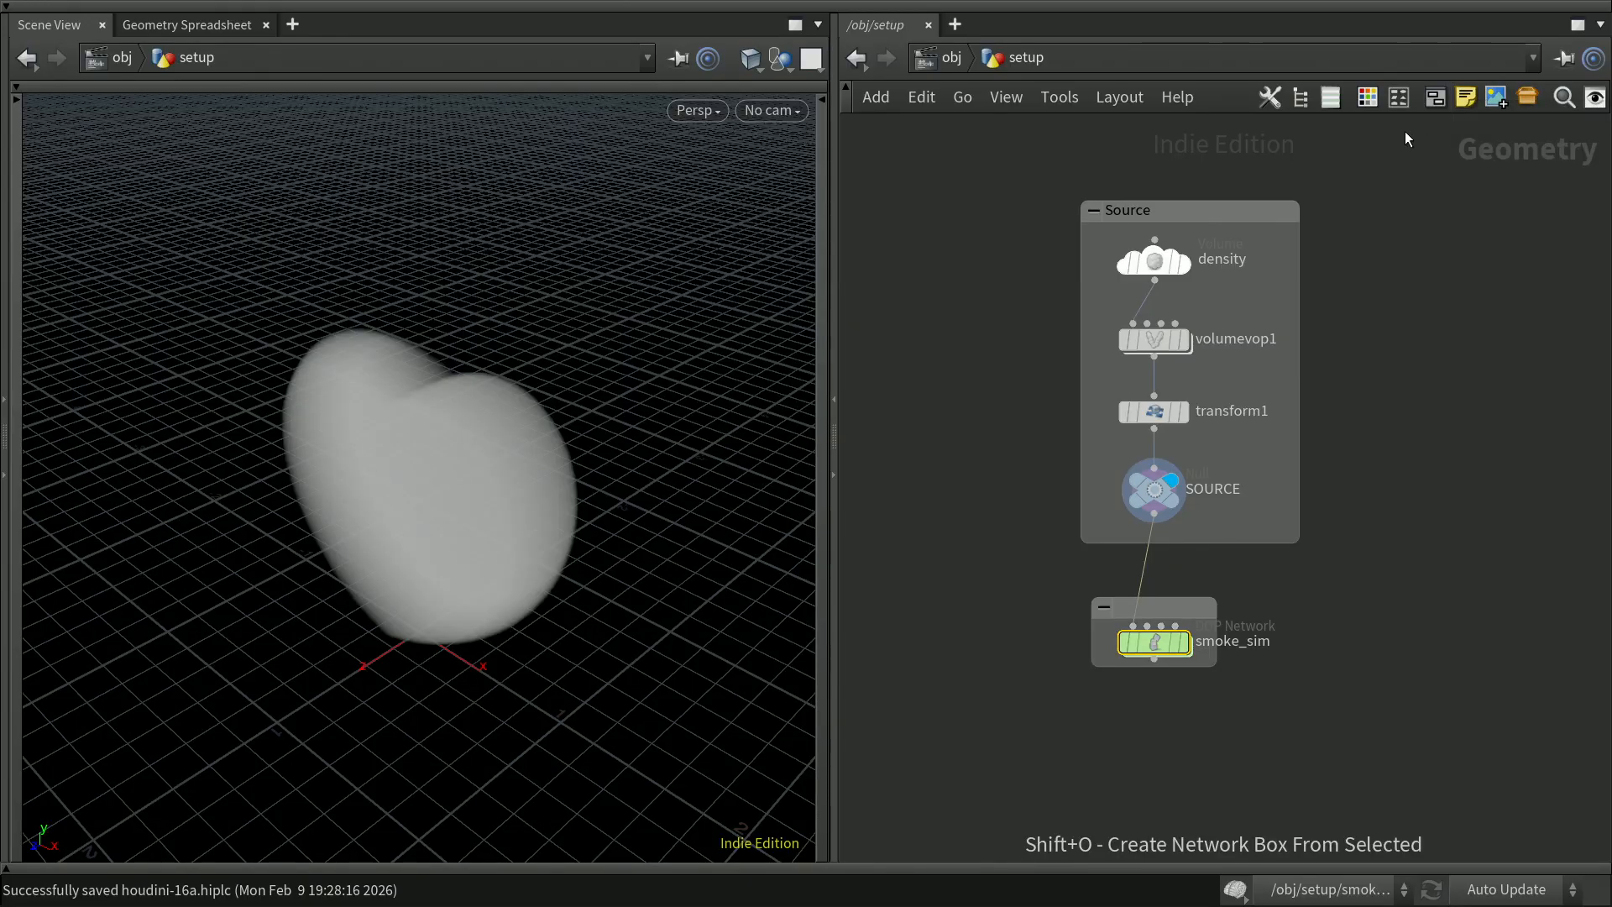
pyautogui.moveTo(1212, 667); pyautogui.dragTo(1305, 840)
pyautogui.moveTo(1092, 578); pyautogui.dragTo(1080, 569)
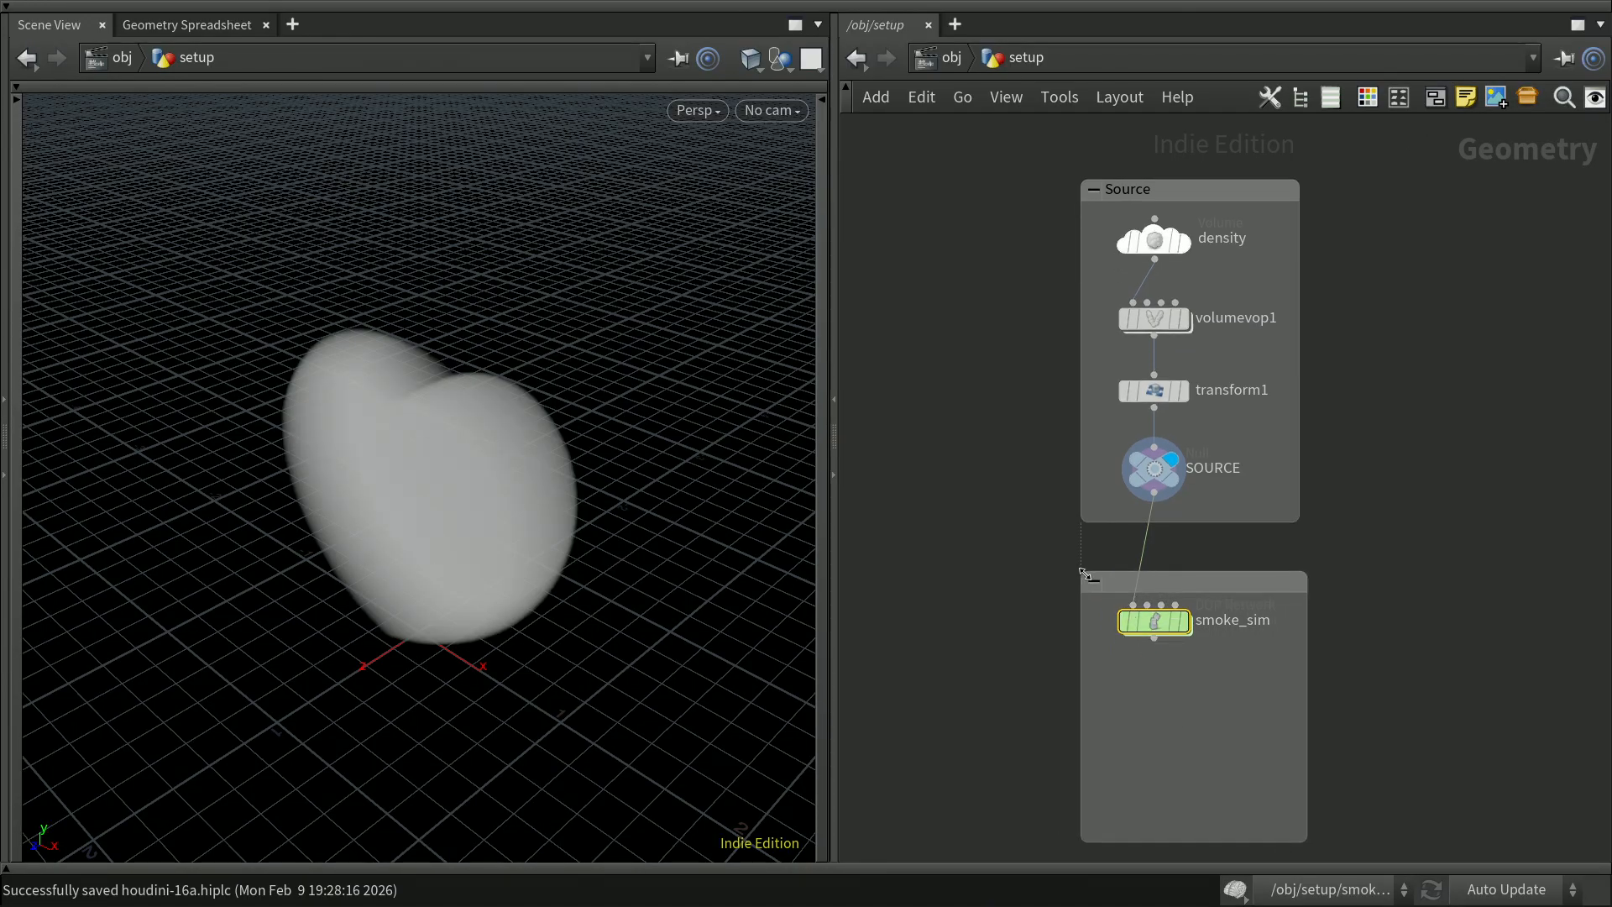
# Title the network box around smoke_sim "Simulation"
pyautogui.doubleClick(1178, 583)
pyautogui.write('S')
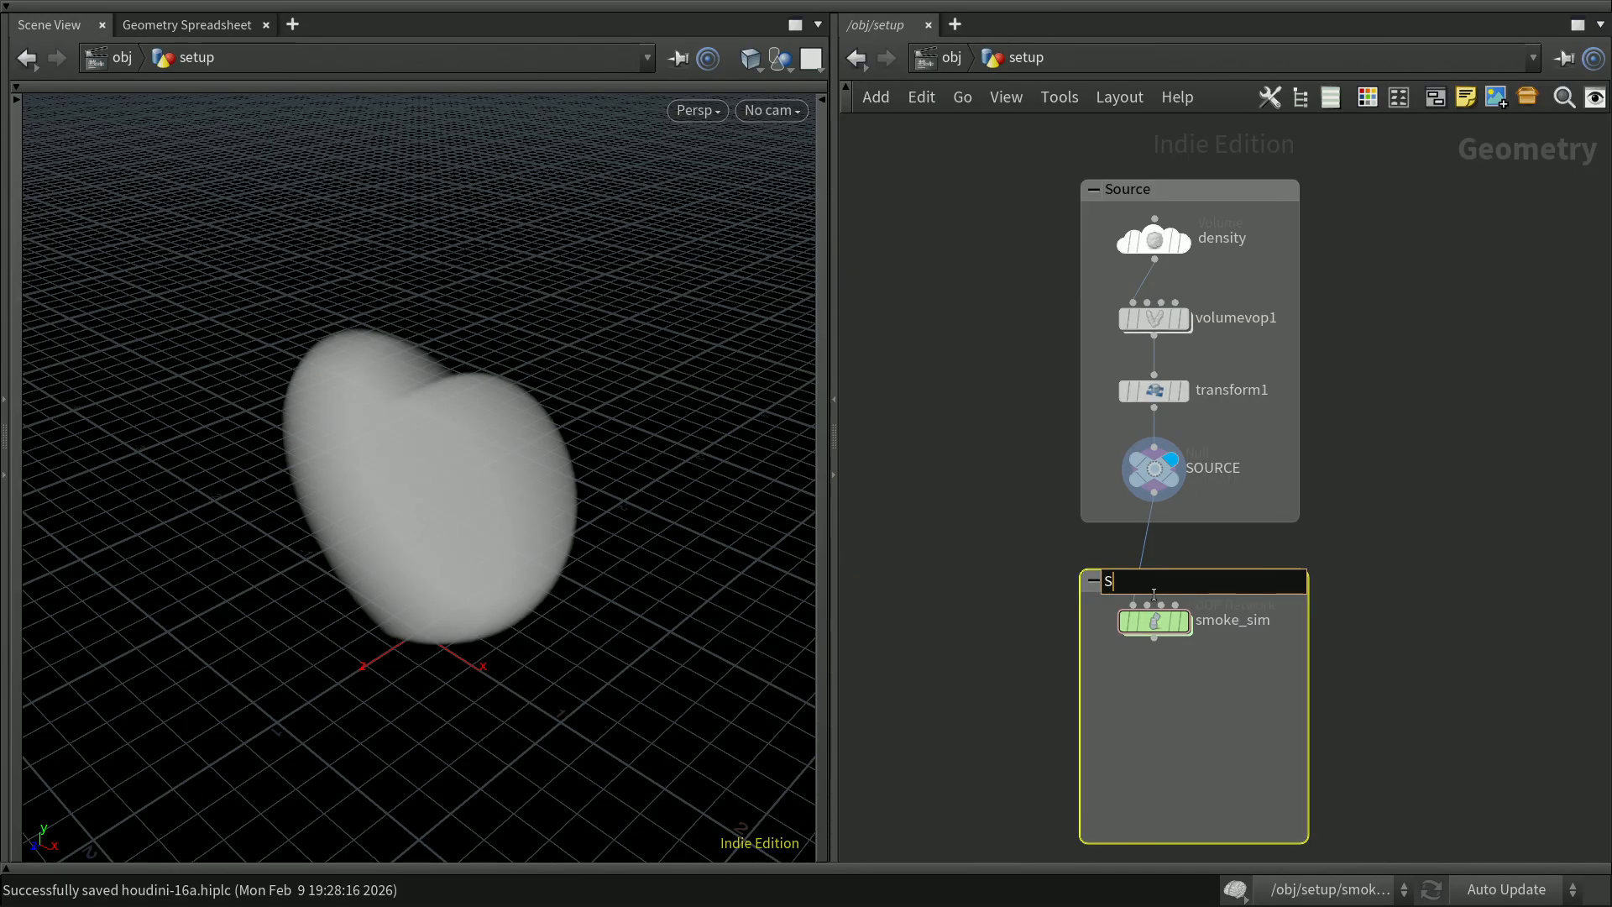
pyautogui.write('imulation')
pyautogui.press('Return')
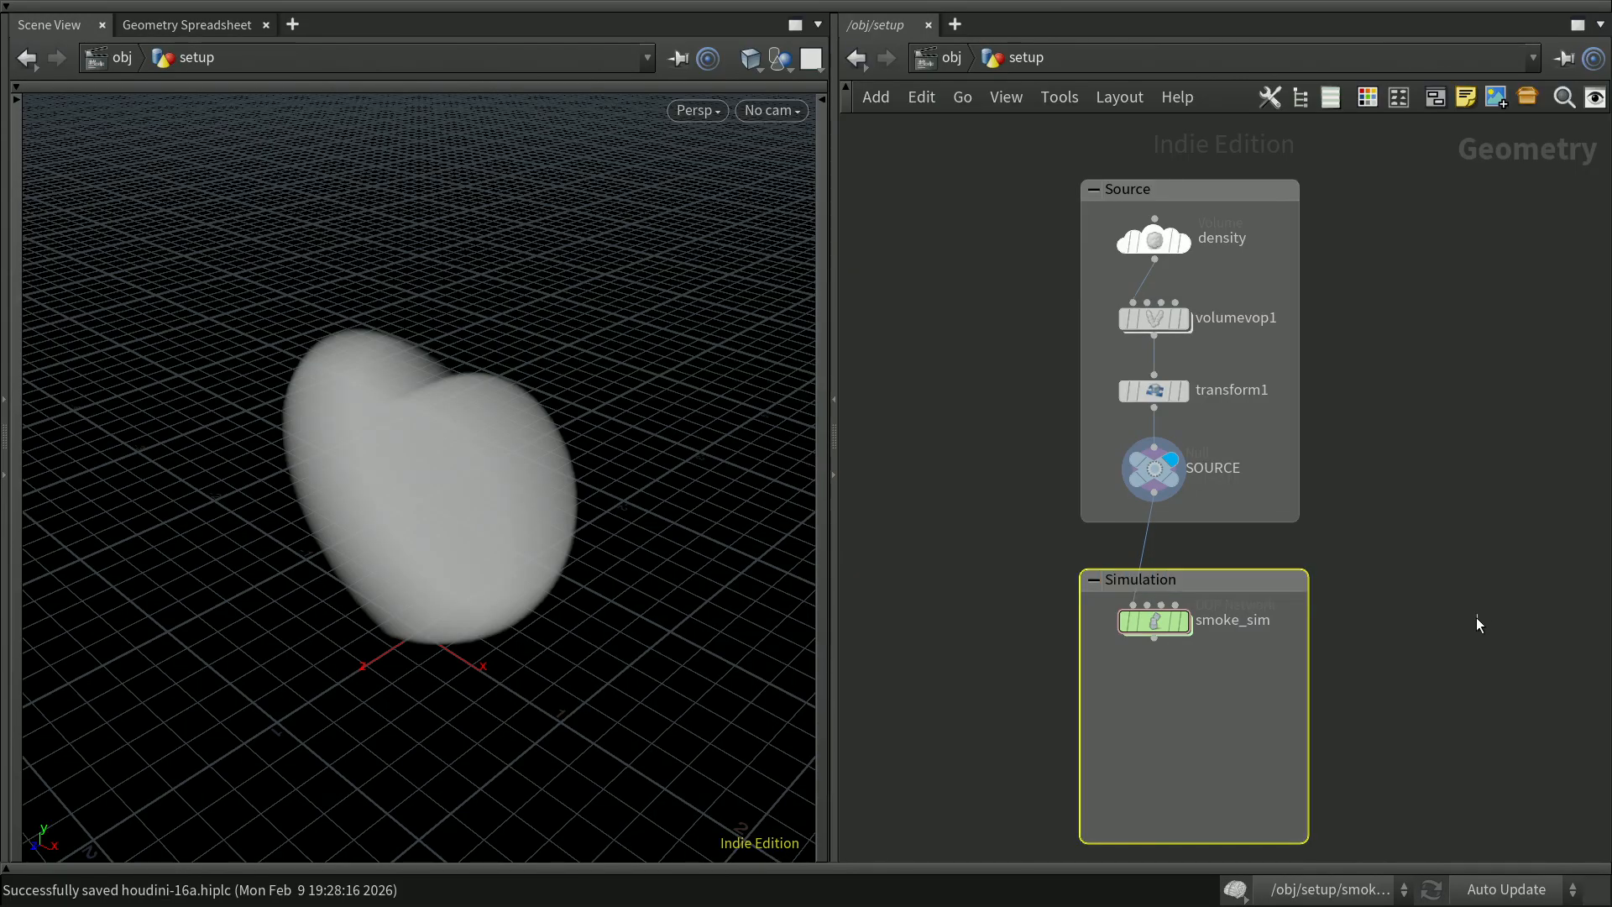
# Extend the Simulation box's top edge slightly upward to leave more space above smoke_sim, and save the scene
pyautogui.click(1476, 617)
pyautogui.moveTo(1259, 566); pyautogui.dragTo(1257, 555)
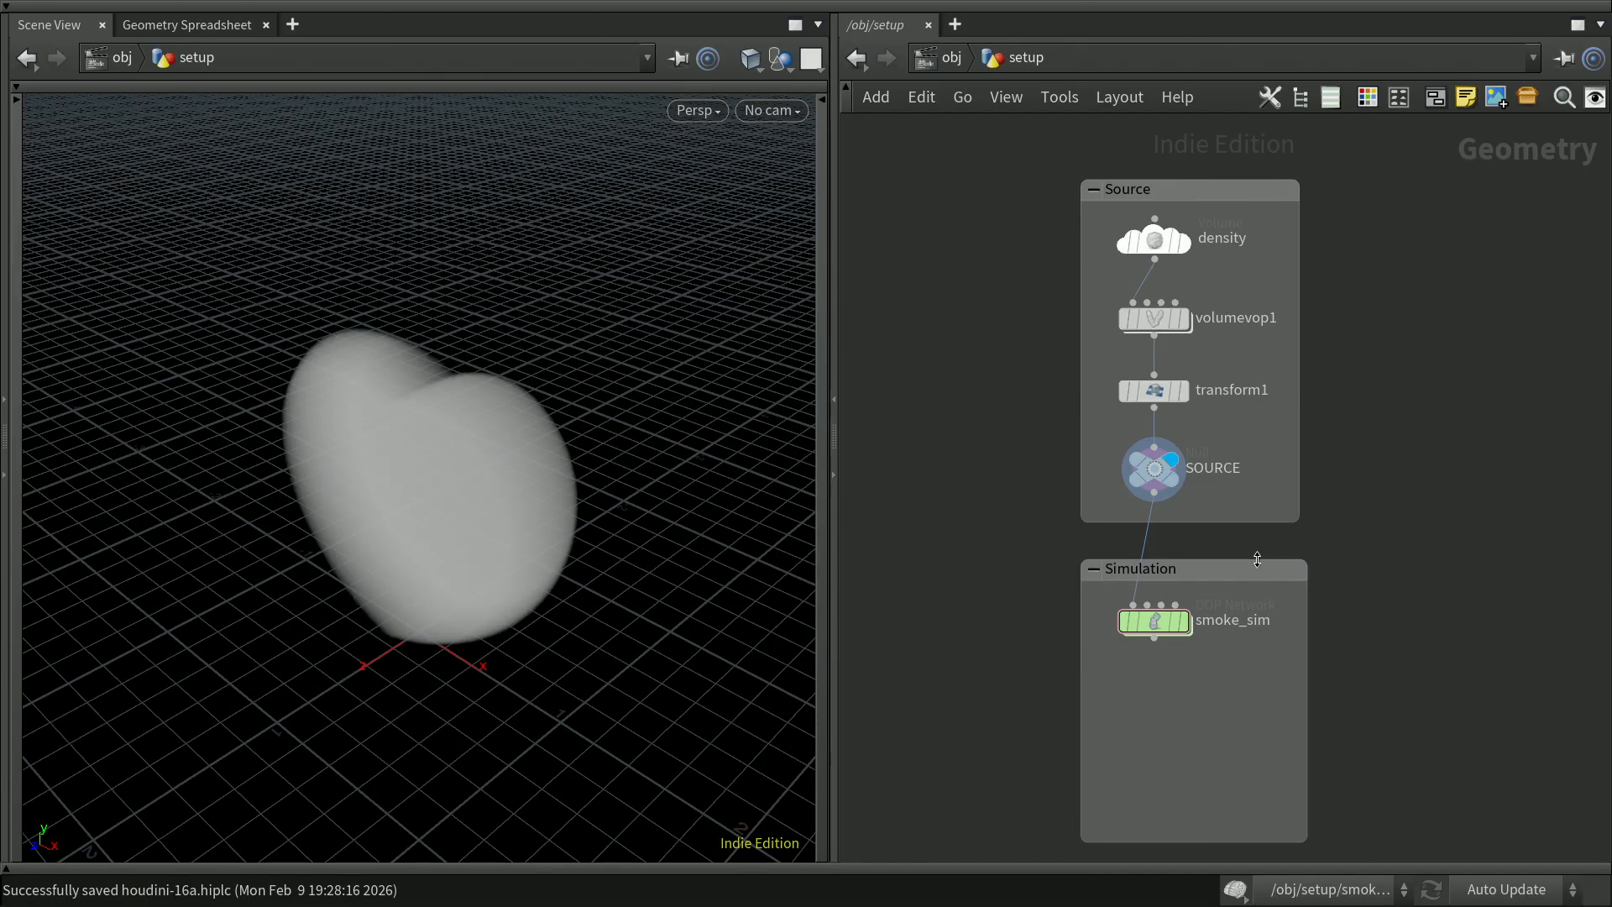
pyautogui.moveTo(1427, 621); pyautogui.dragTo(1458, 563, button='middle')
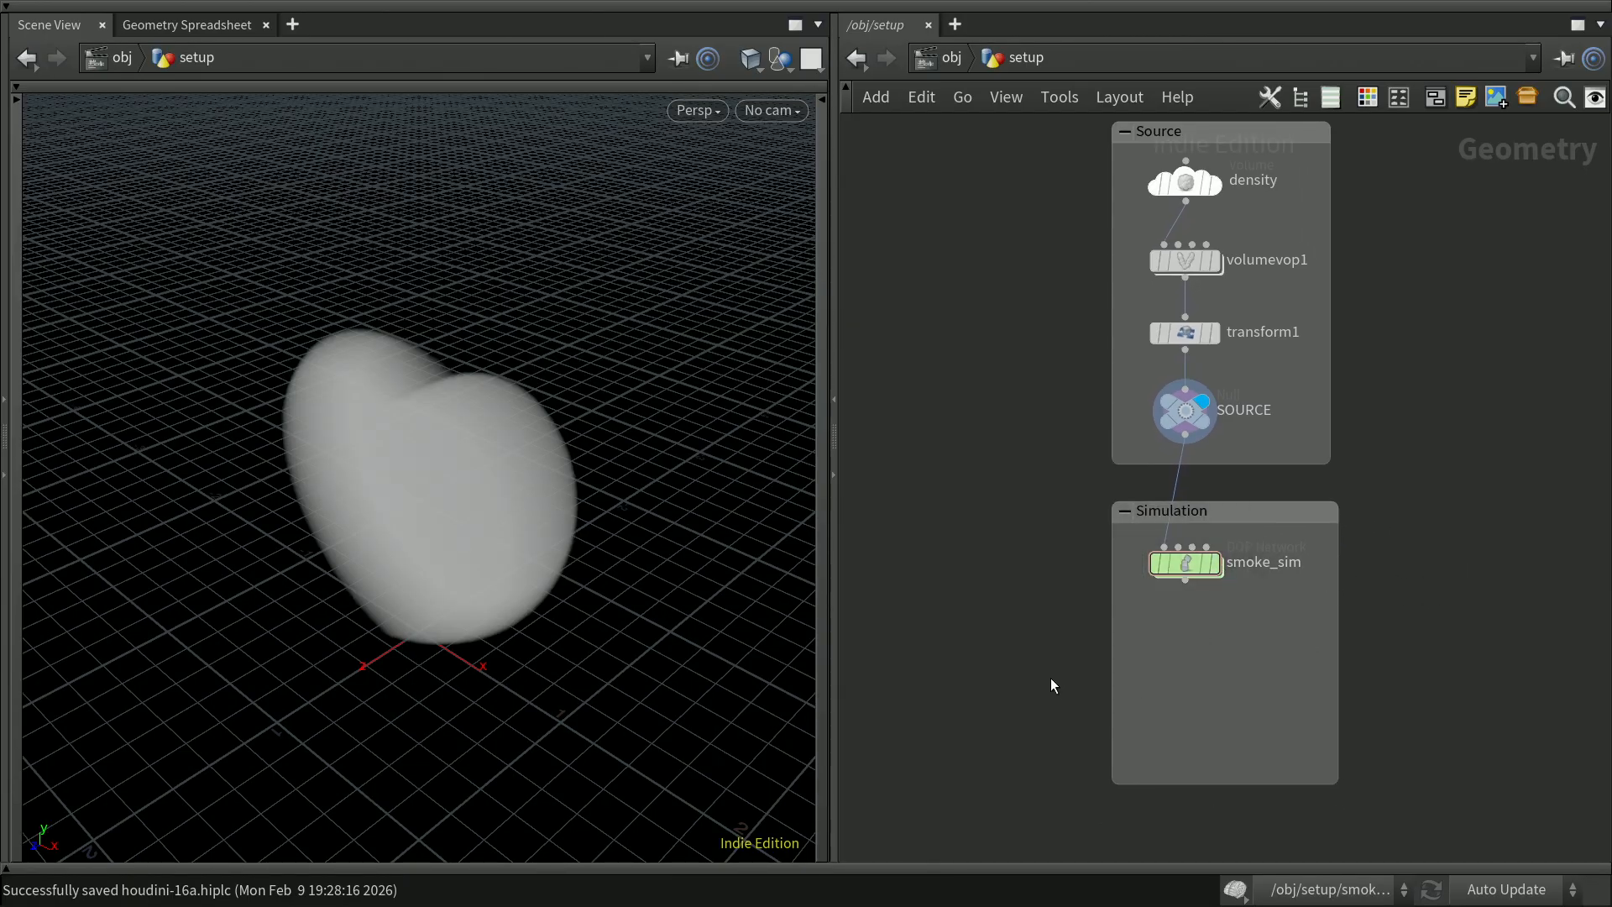
pyautogui.hotkey('ctrl', 's')
# Delete the default output node inside smoke_sim and show the Geometry Spreadsheet in place of the scene view
pyautogui.moveTo(1211, 577)
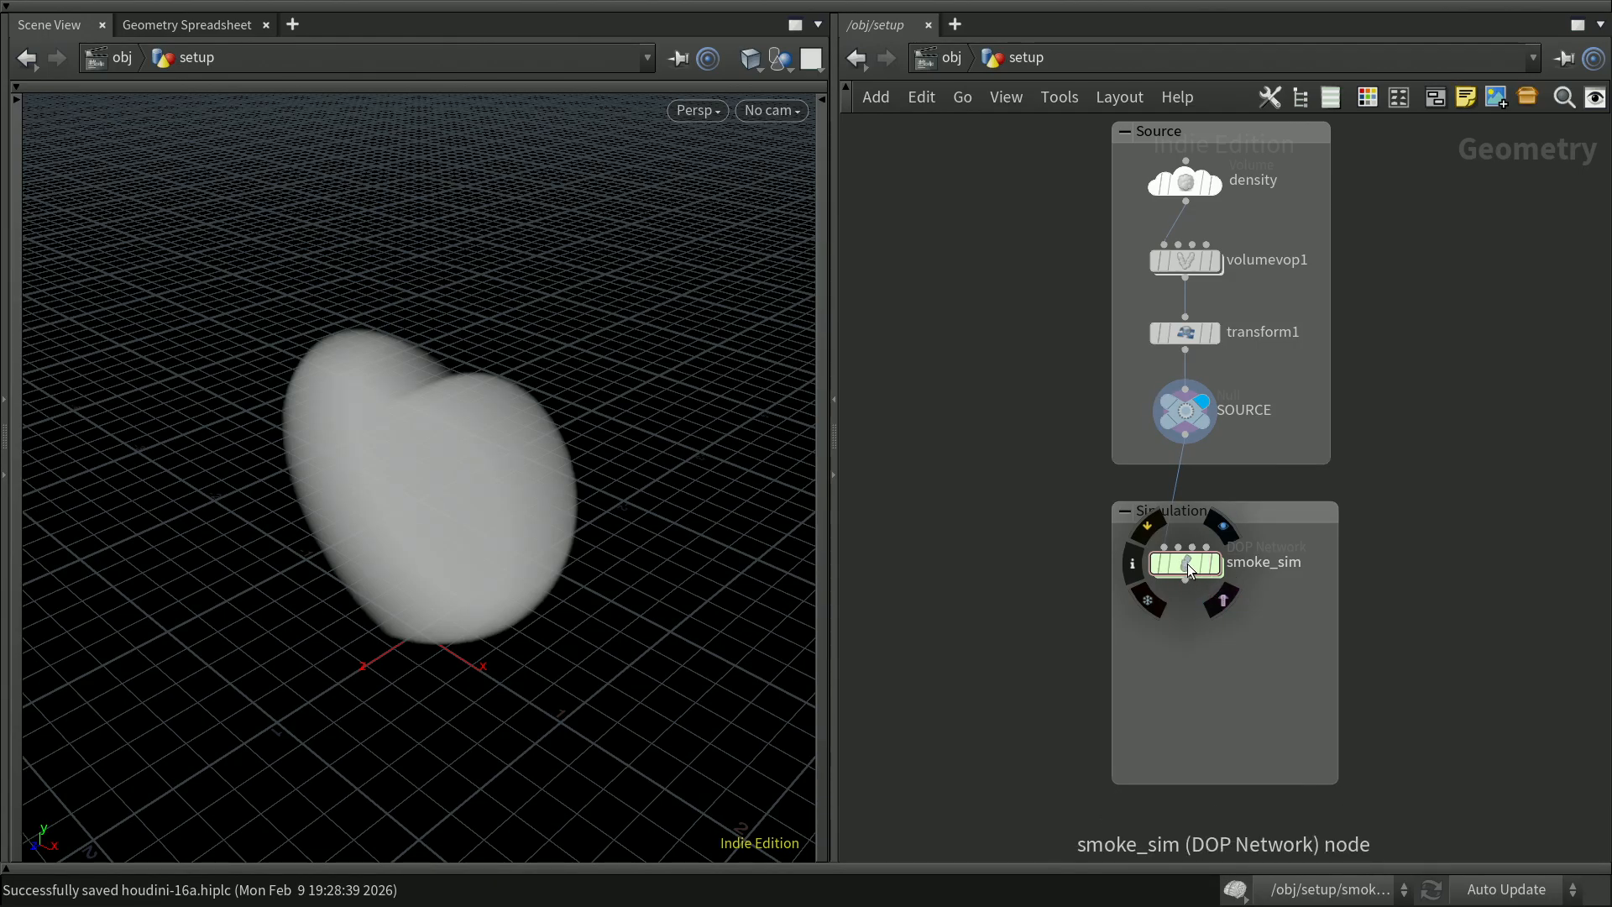
pyautogui.doubleClick(1186, 562)
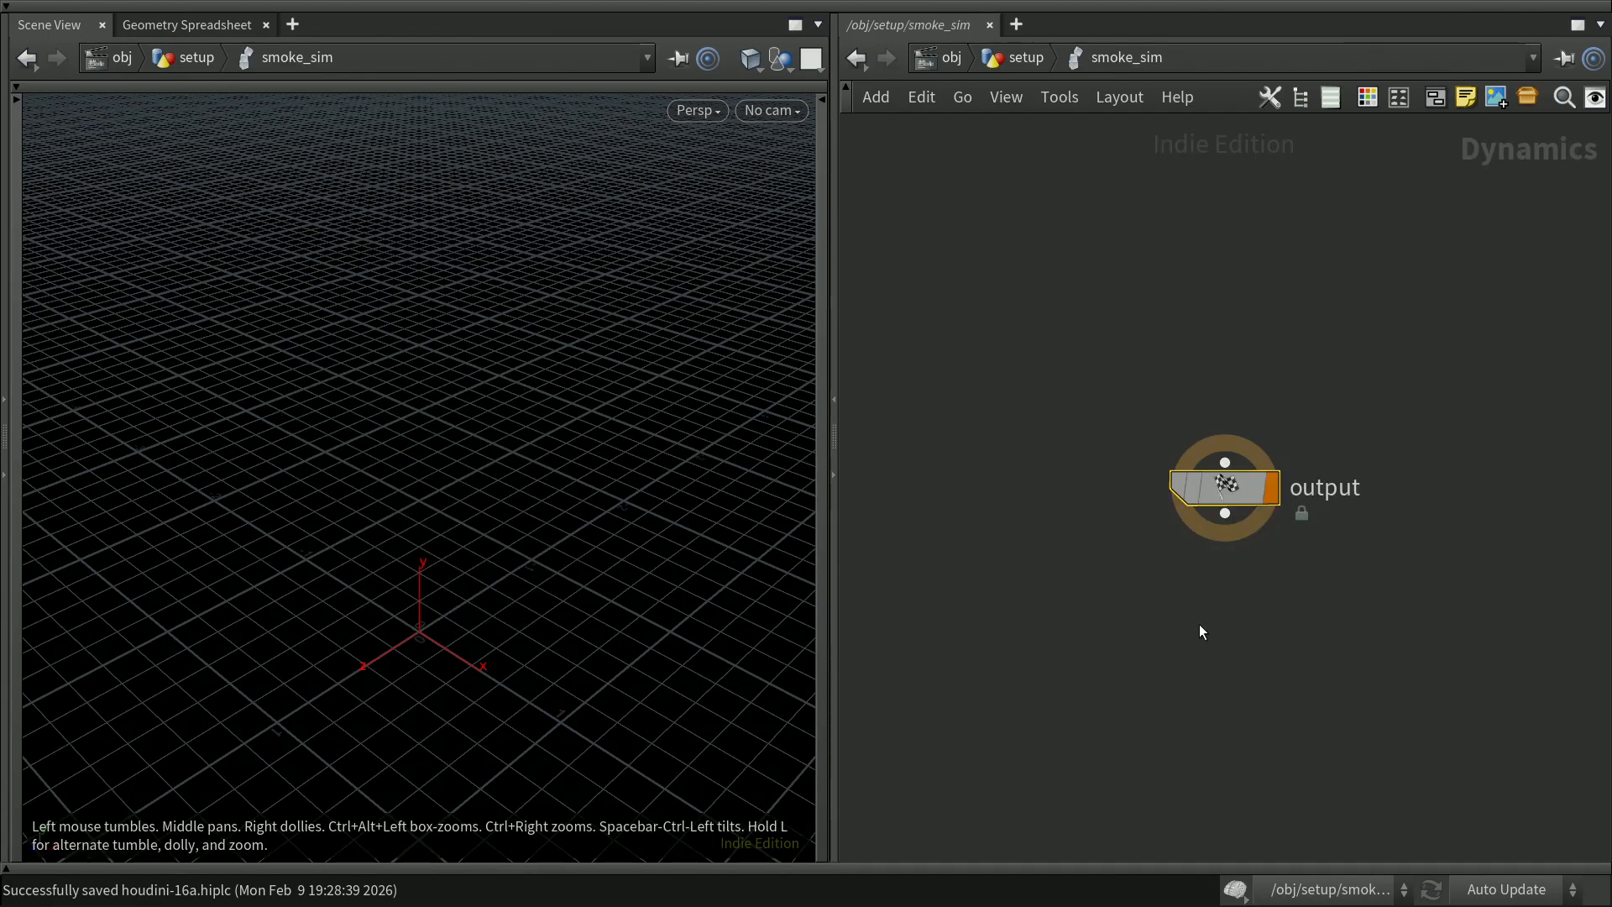
pyautogui.moveTo(1165, 422); pyautogui.dragTo(1439, 631)
pyautogui.press('Delete')
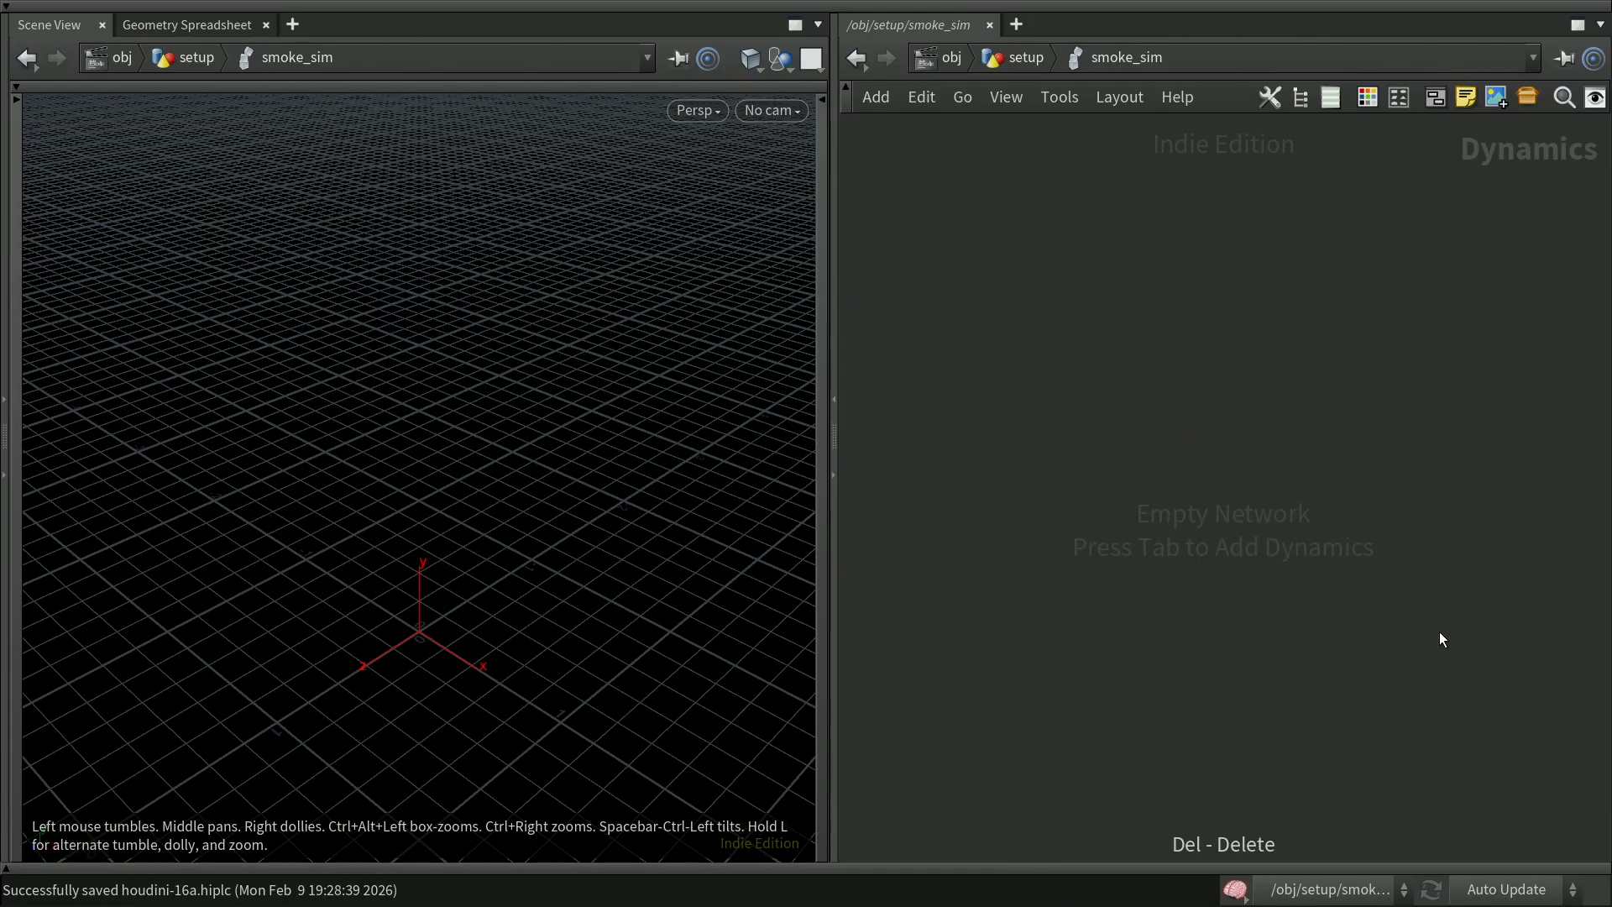
pyautogui.click(216, 29)
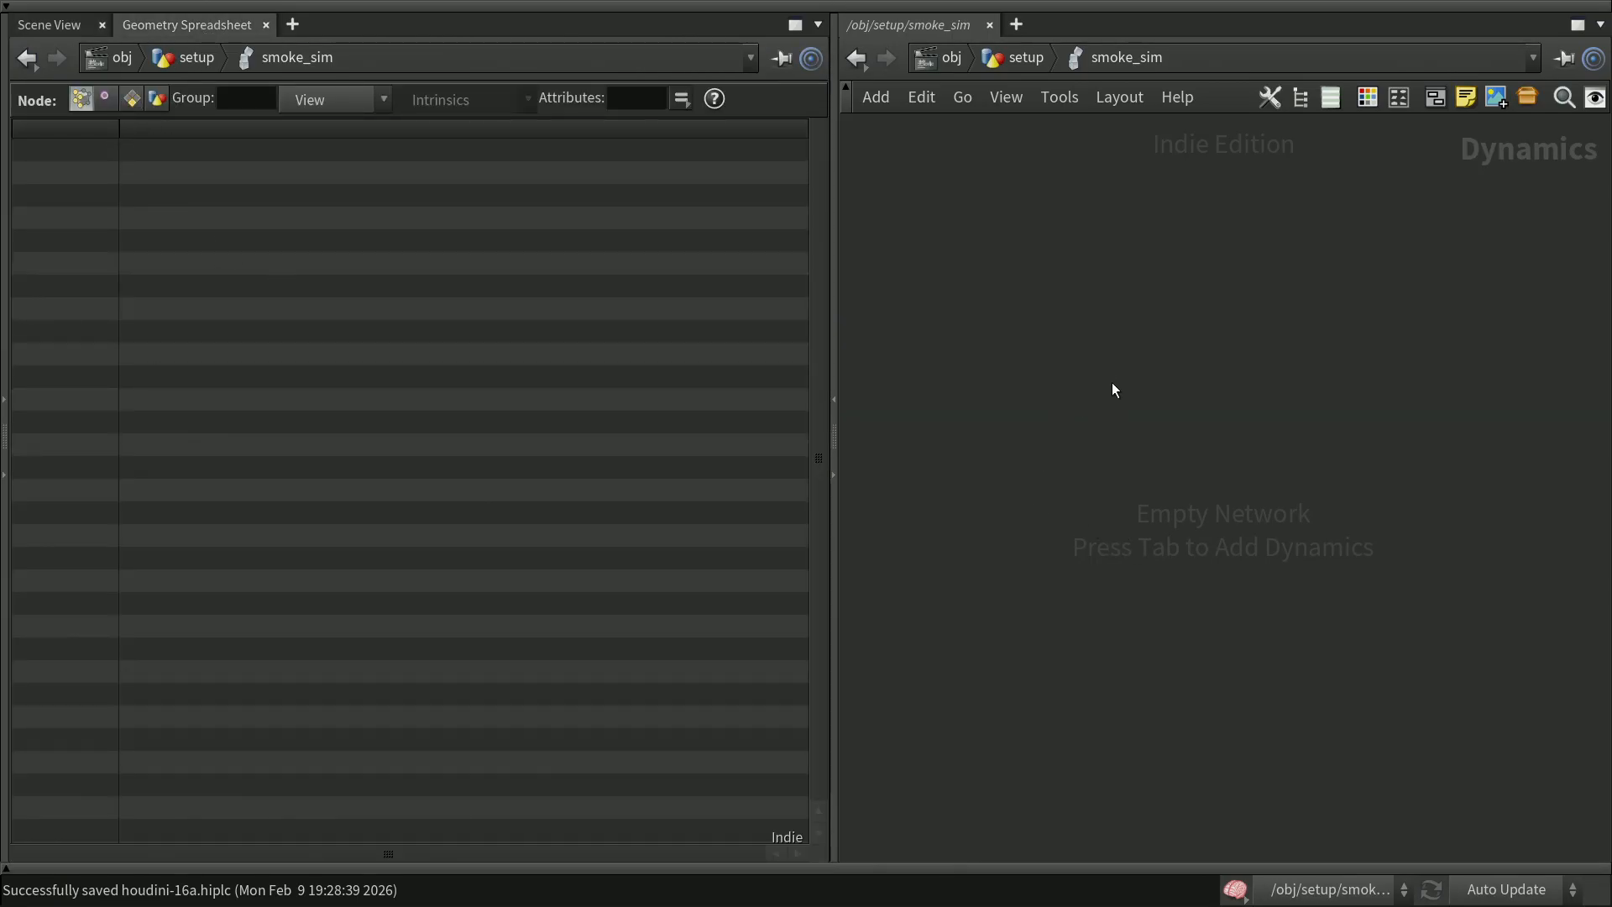
# Return to the setup network and turn off Cache Simulation in smoke_sim's cache settings
pyautogui.press('u')
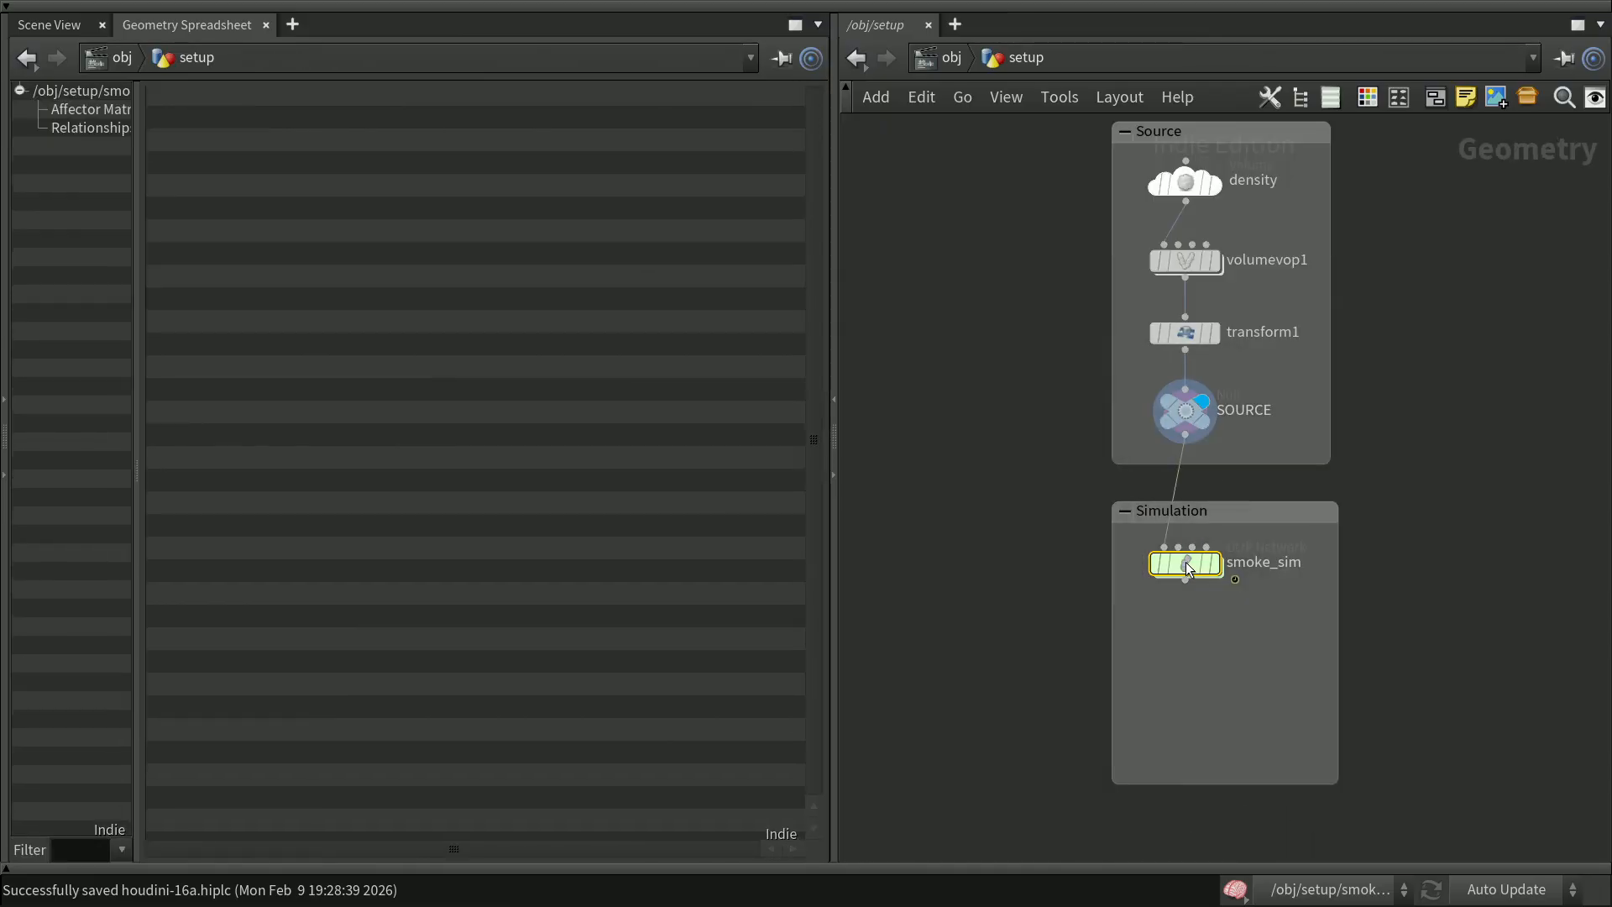
pyautogui.press('p')
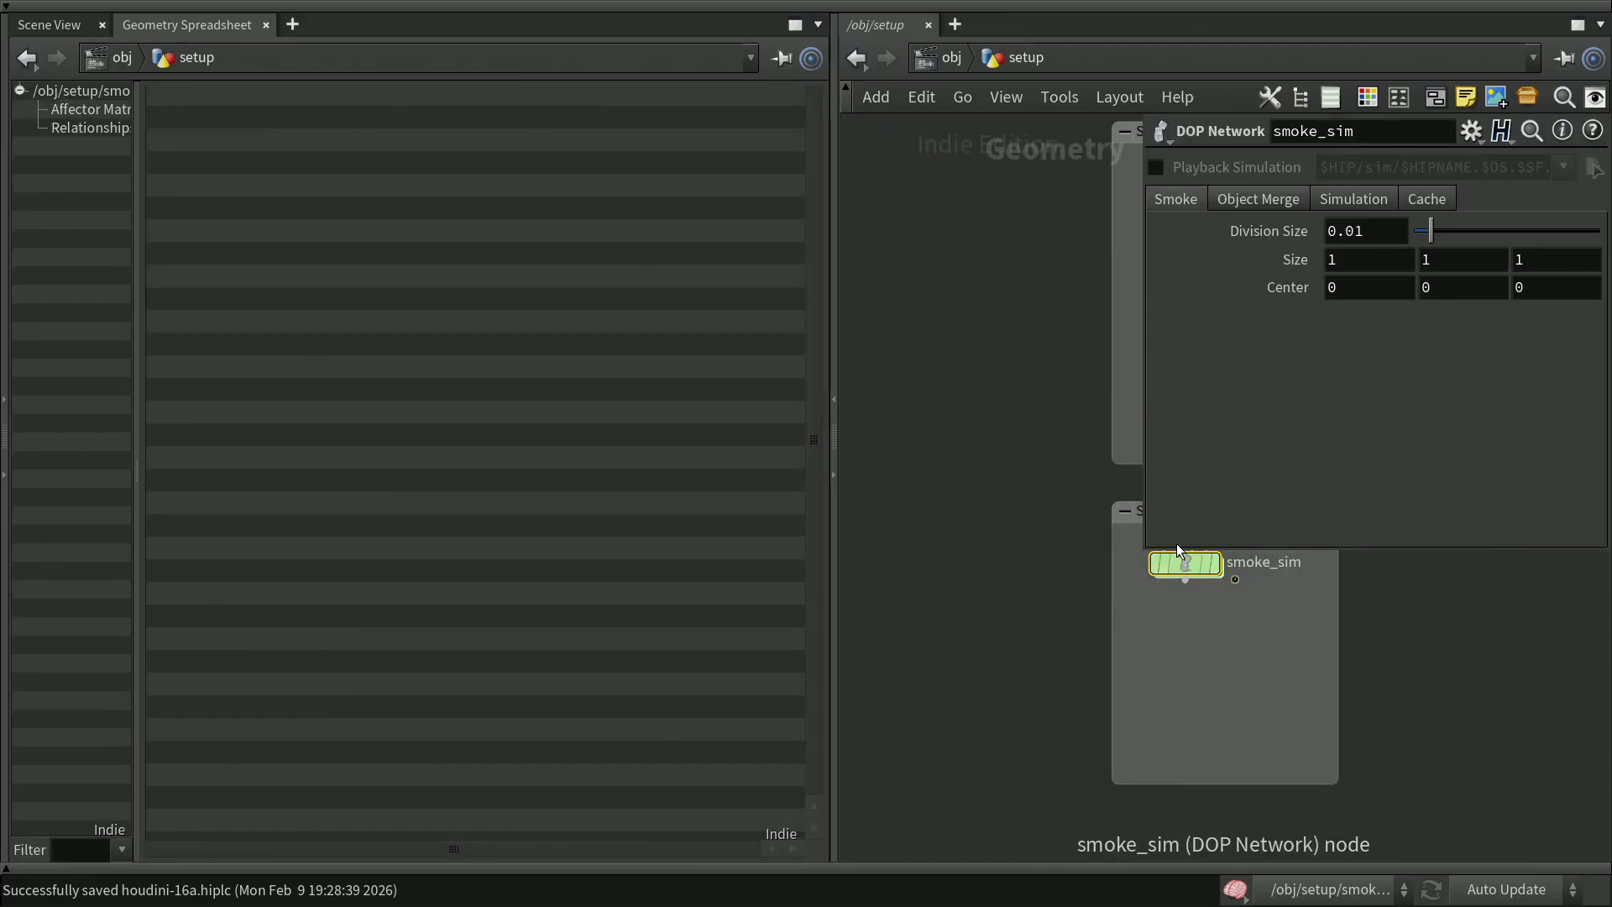
pyautogui.click(1357, 199)
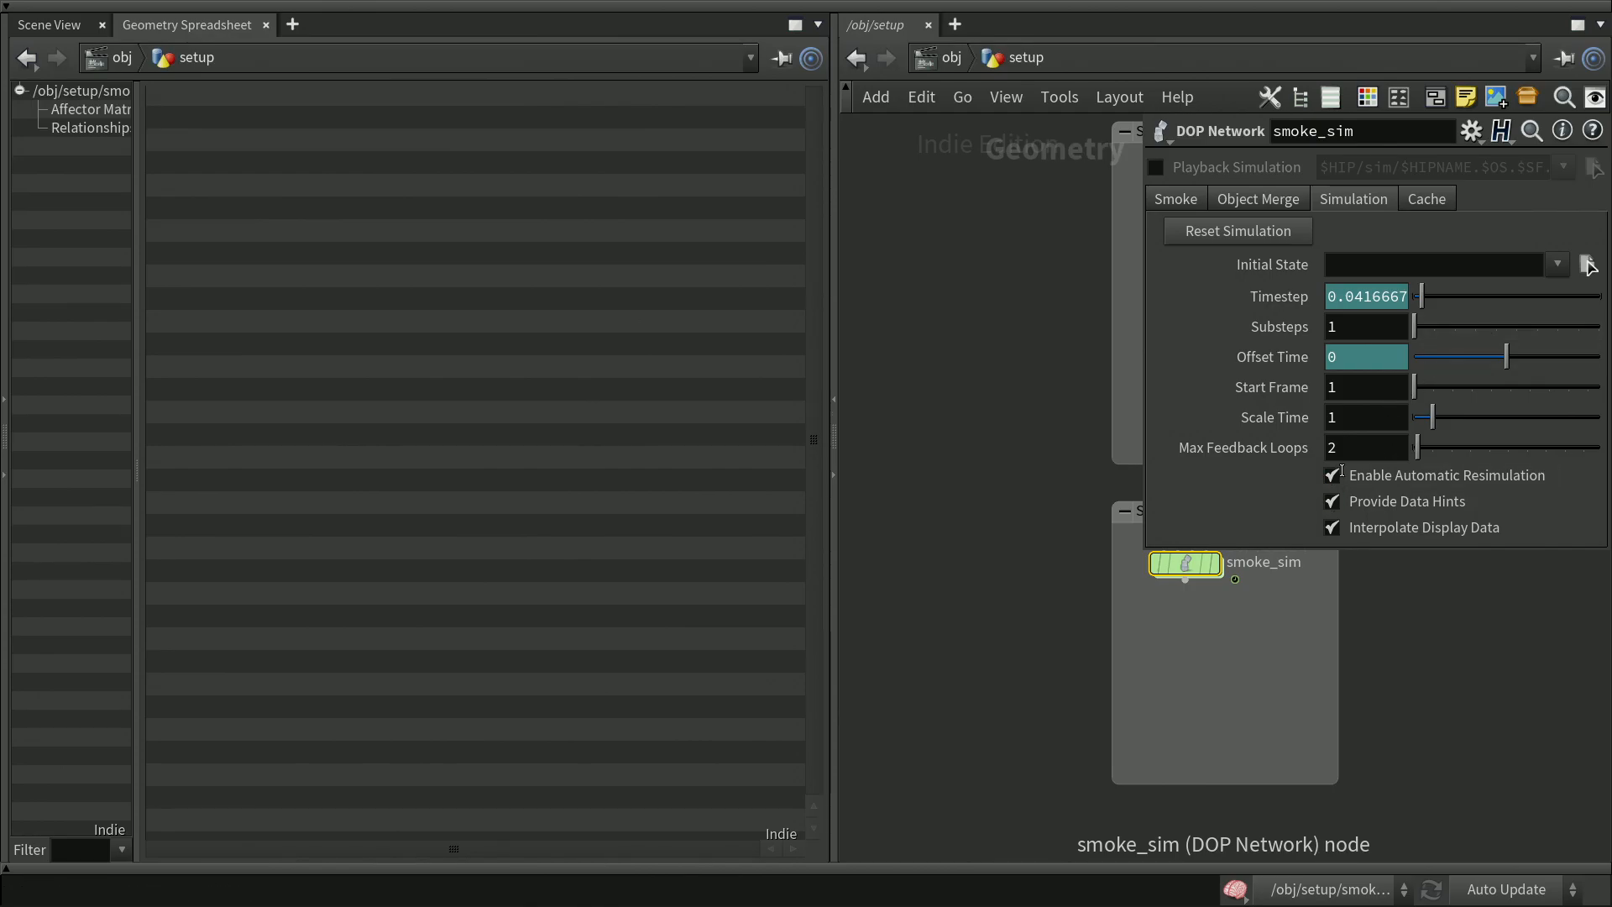
pyautogui.click(1426, 200)
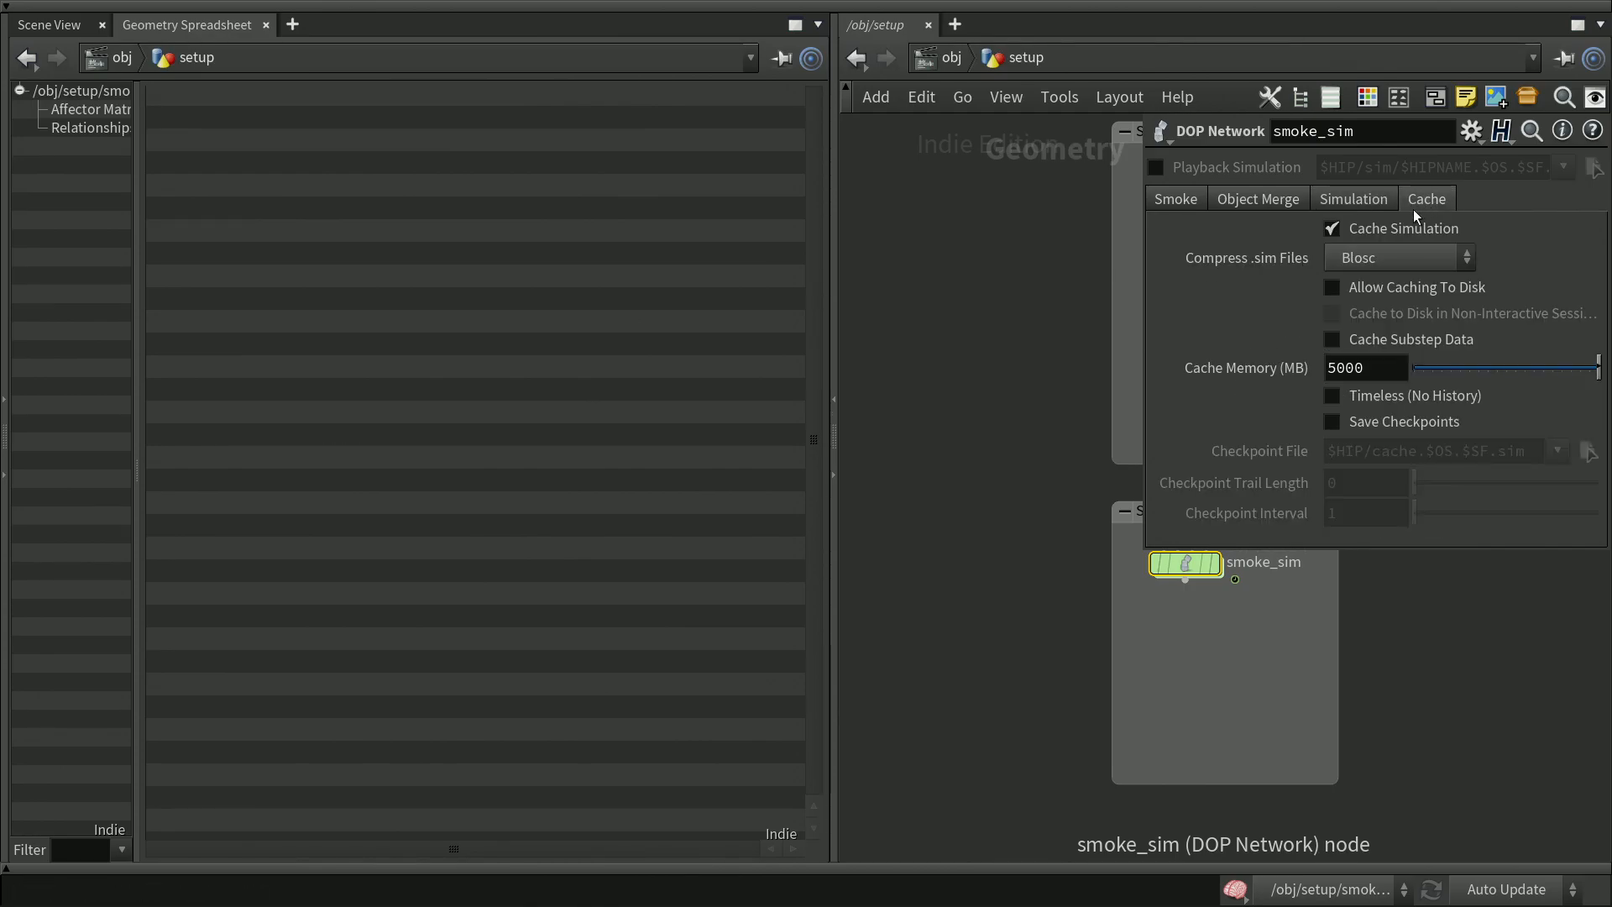
pyautogui.click(1333, 229)
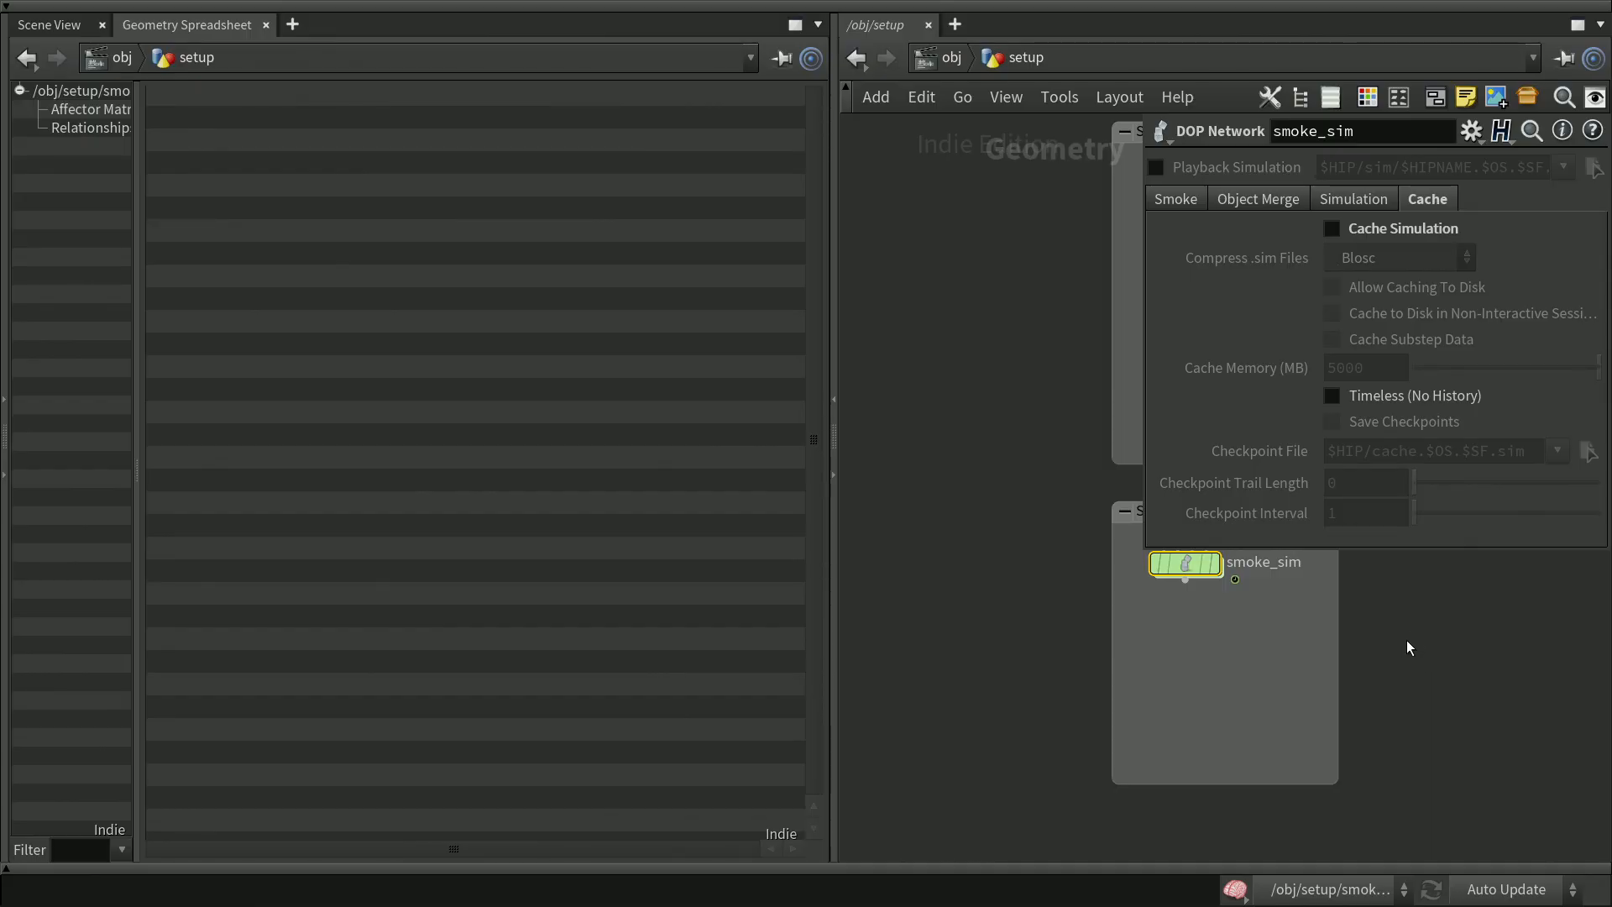
pyautogui.press('p')
# Go back inside smoke_sim and widen the spreadsheet's object tree so the full entry names fit
pyautogui.moveTo(1197, 568)
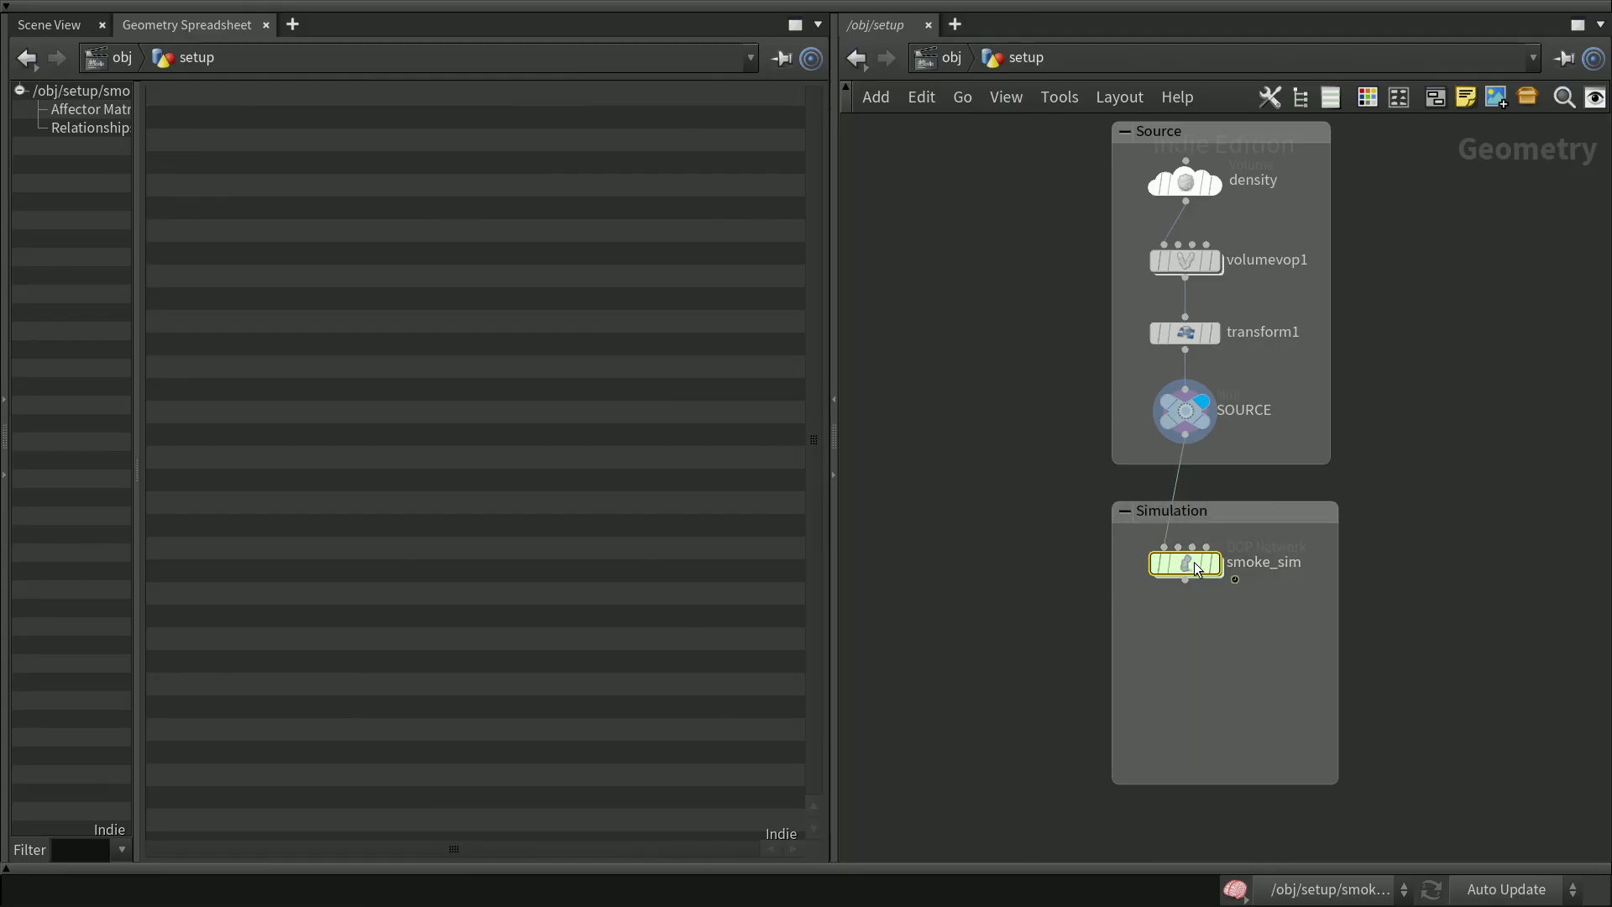
pyautogui.doubleClick(1193, 559)
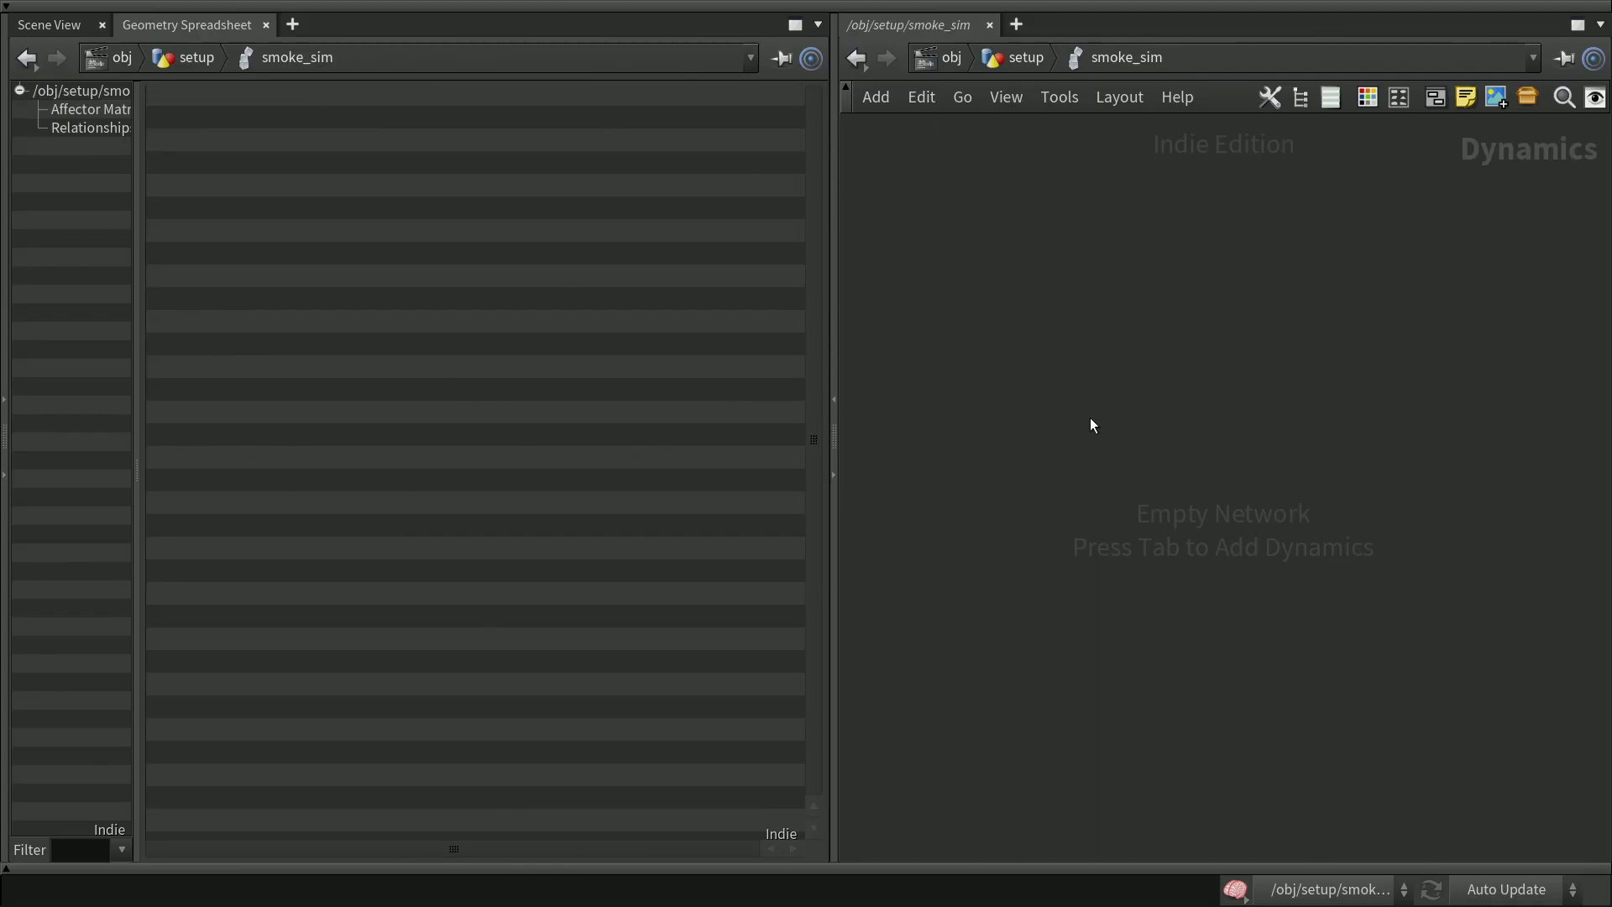
pyautogui.moveTo(137, 345); pyautogui.dragTo(290, 356)
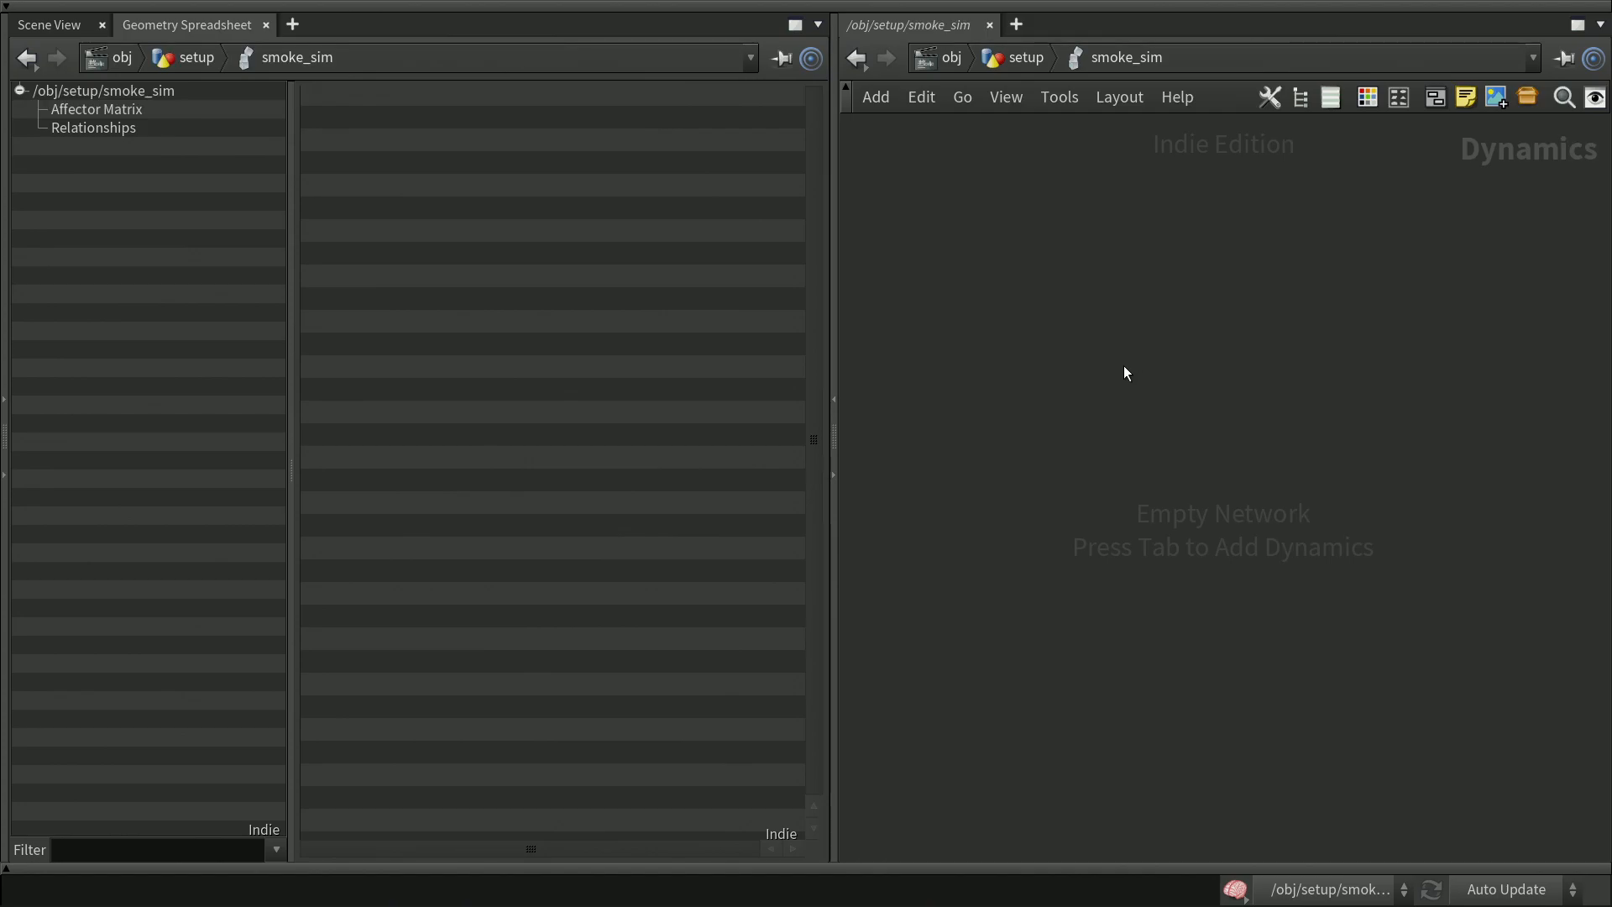
# Add an Empty Object node in the upper part of the smoke_sim network
pyautogui.press('Tab')
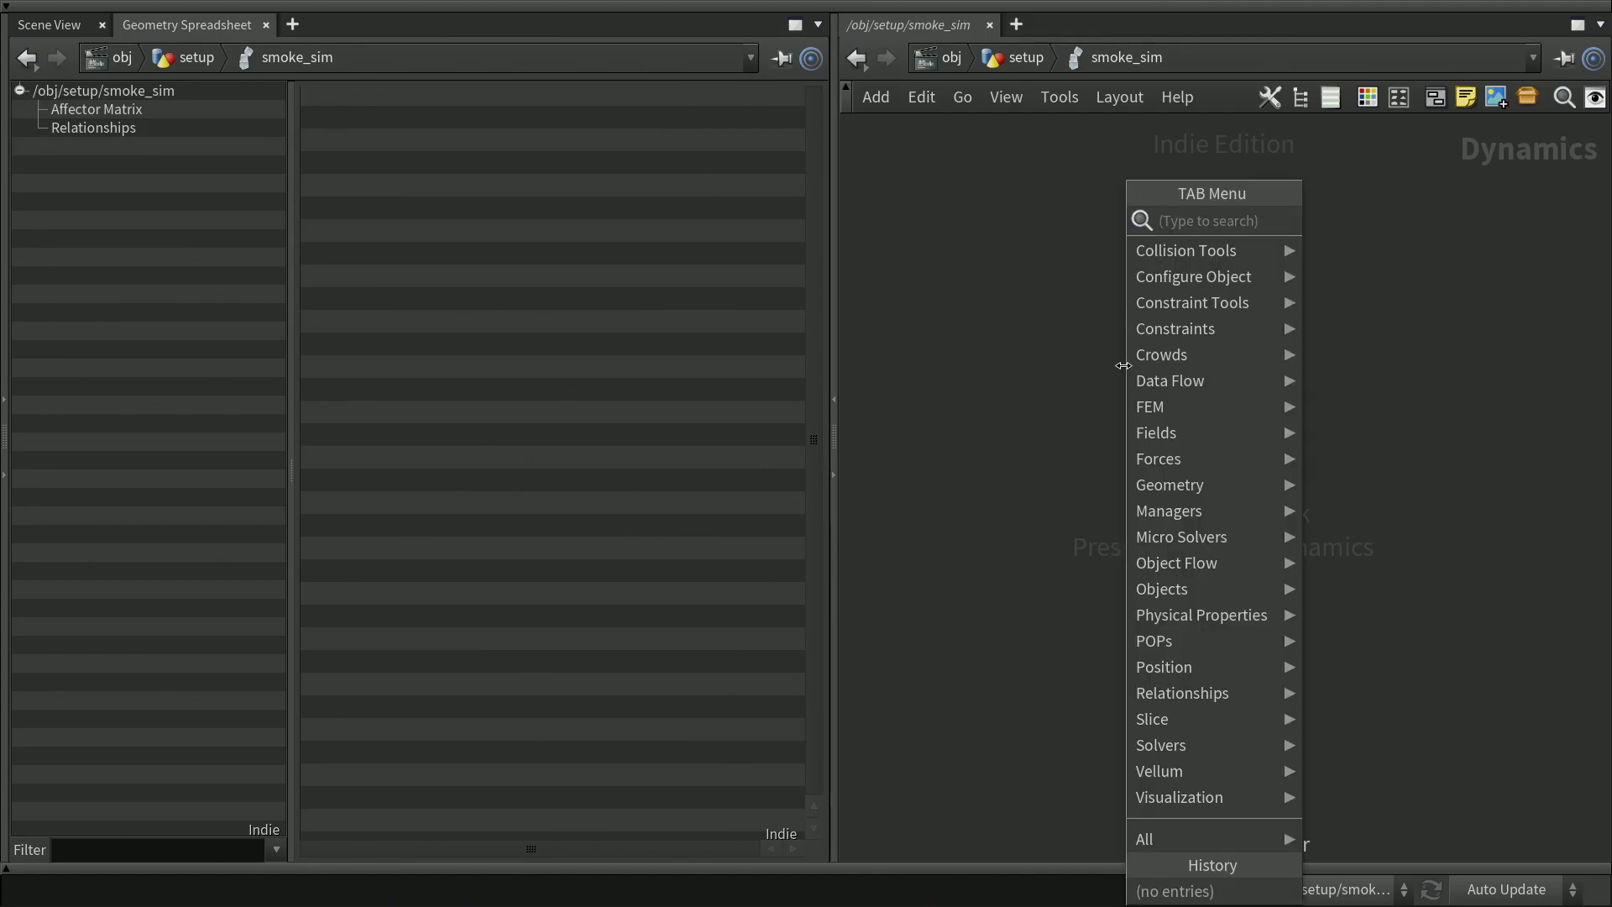
pyautogui.write('empty')
pyautogui.press('Down')
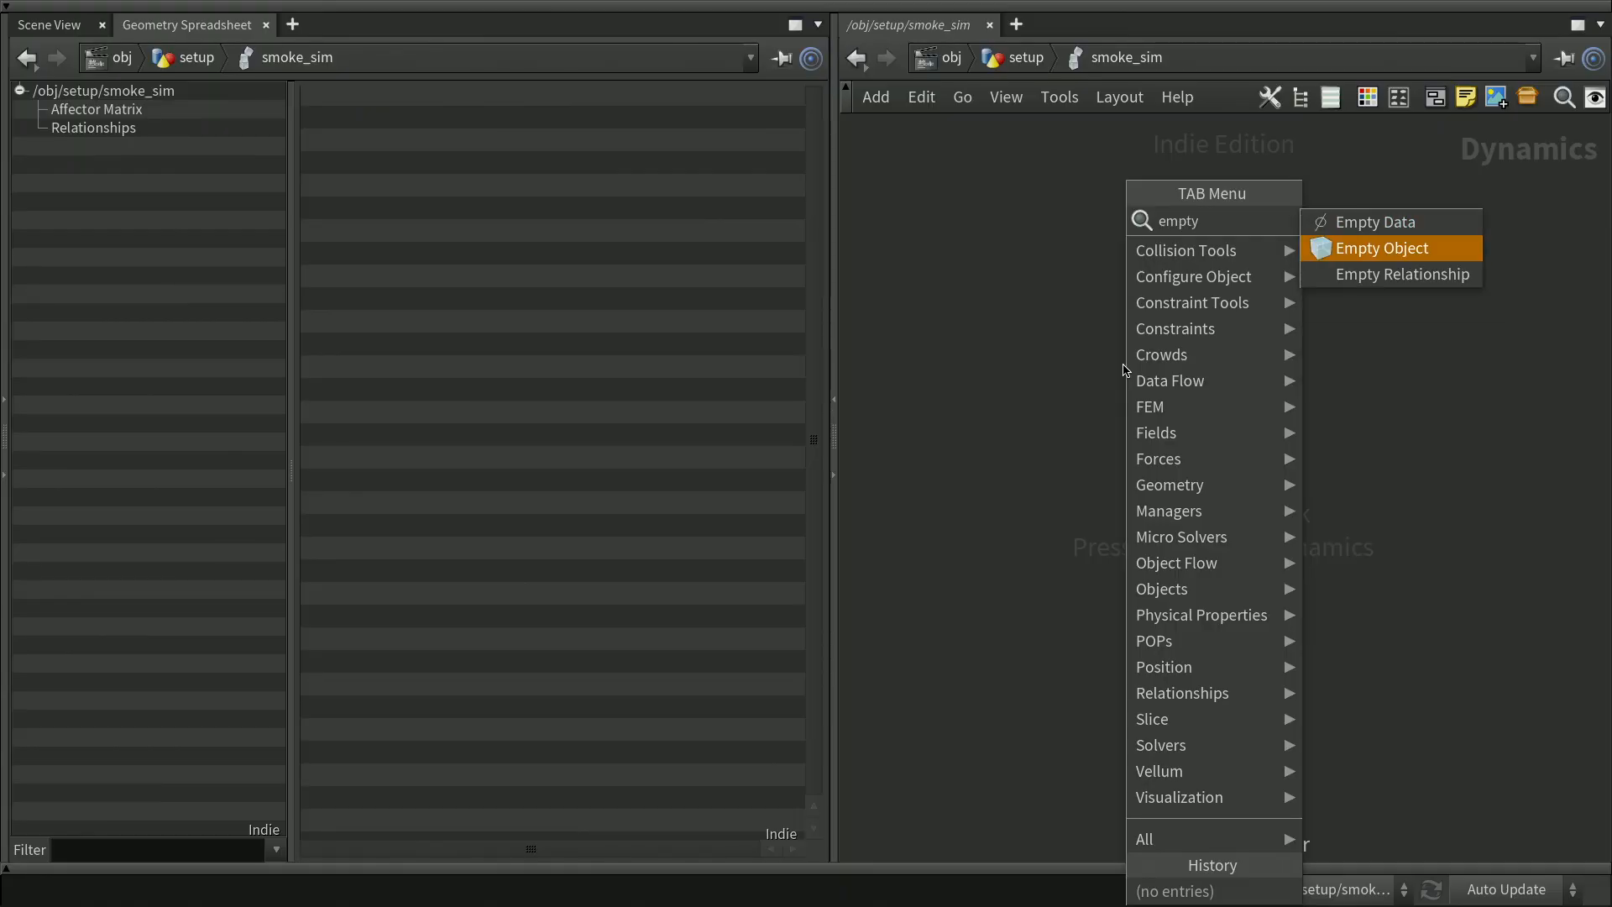
pyautogui.press('Return')
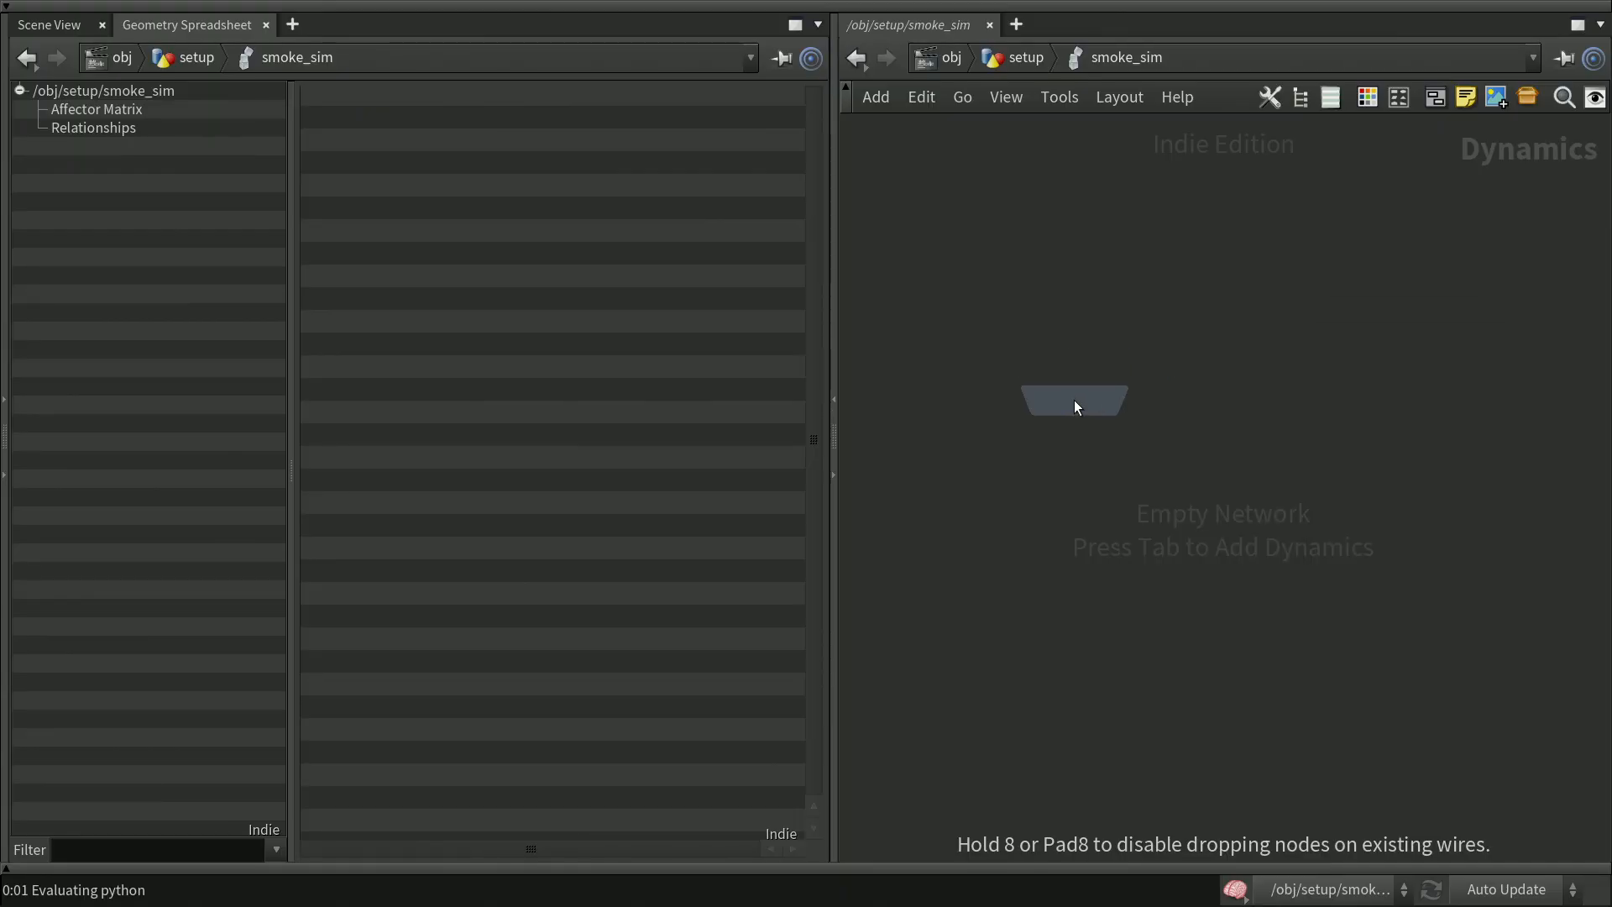
pyautogui.click(1046, 383)
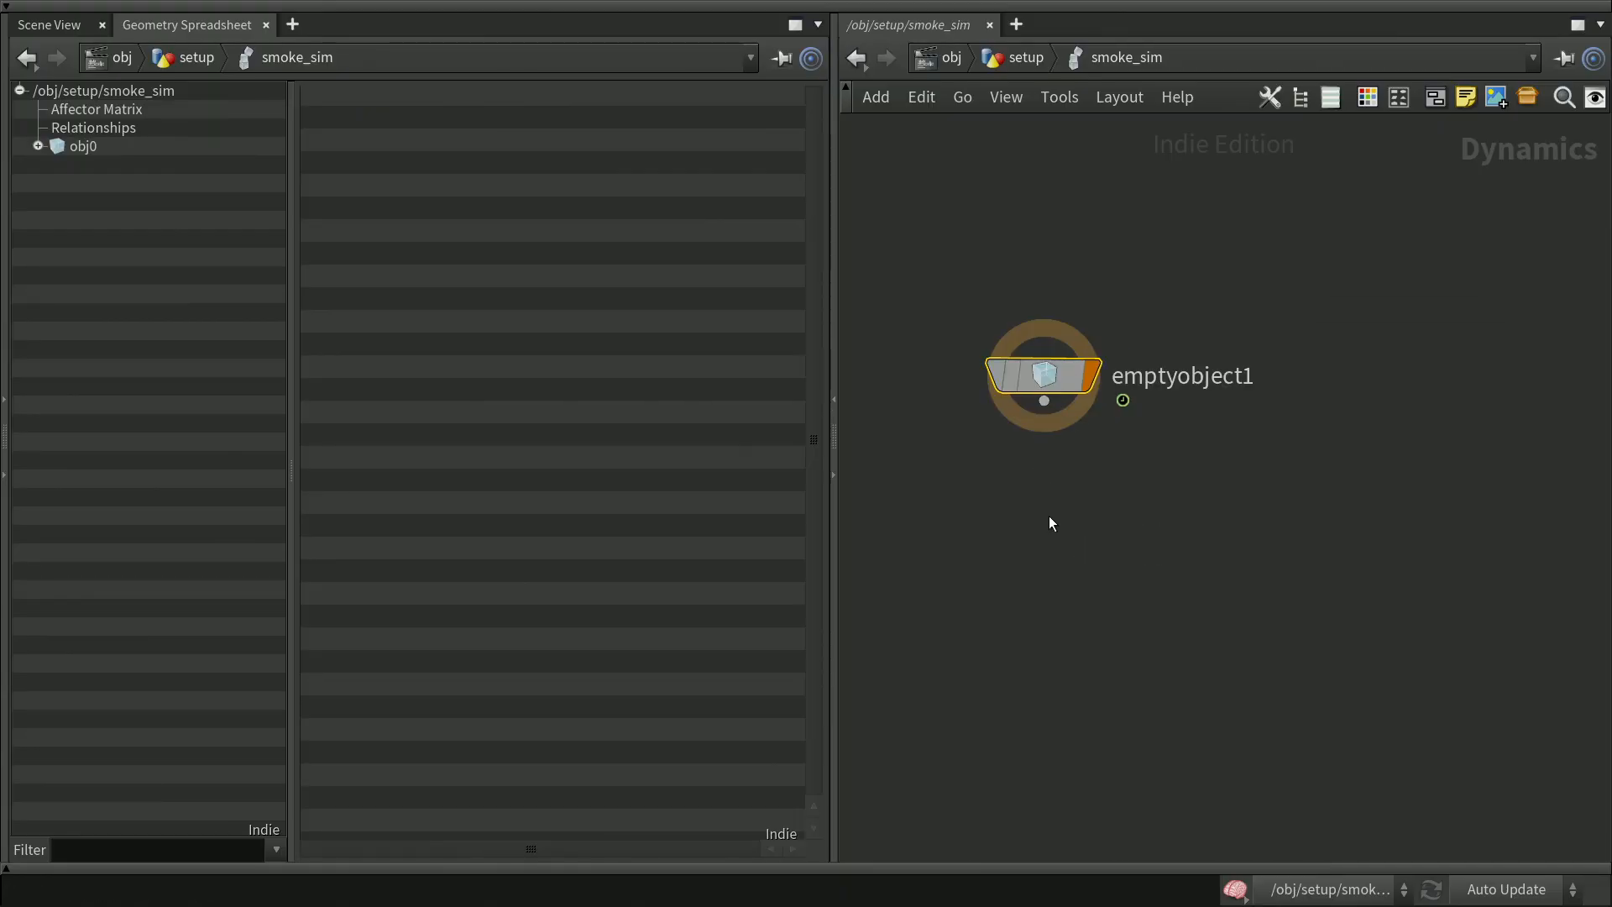
# Rename the Empty Object node to smoke
pyautogui.doubleClick(1215, 376)
pyautogui.moveTo(1274, 372); pyautogui.dragTo(1110, 376)
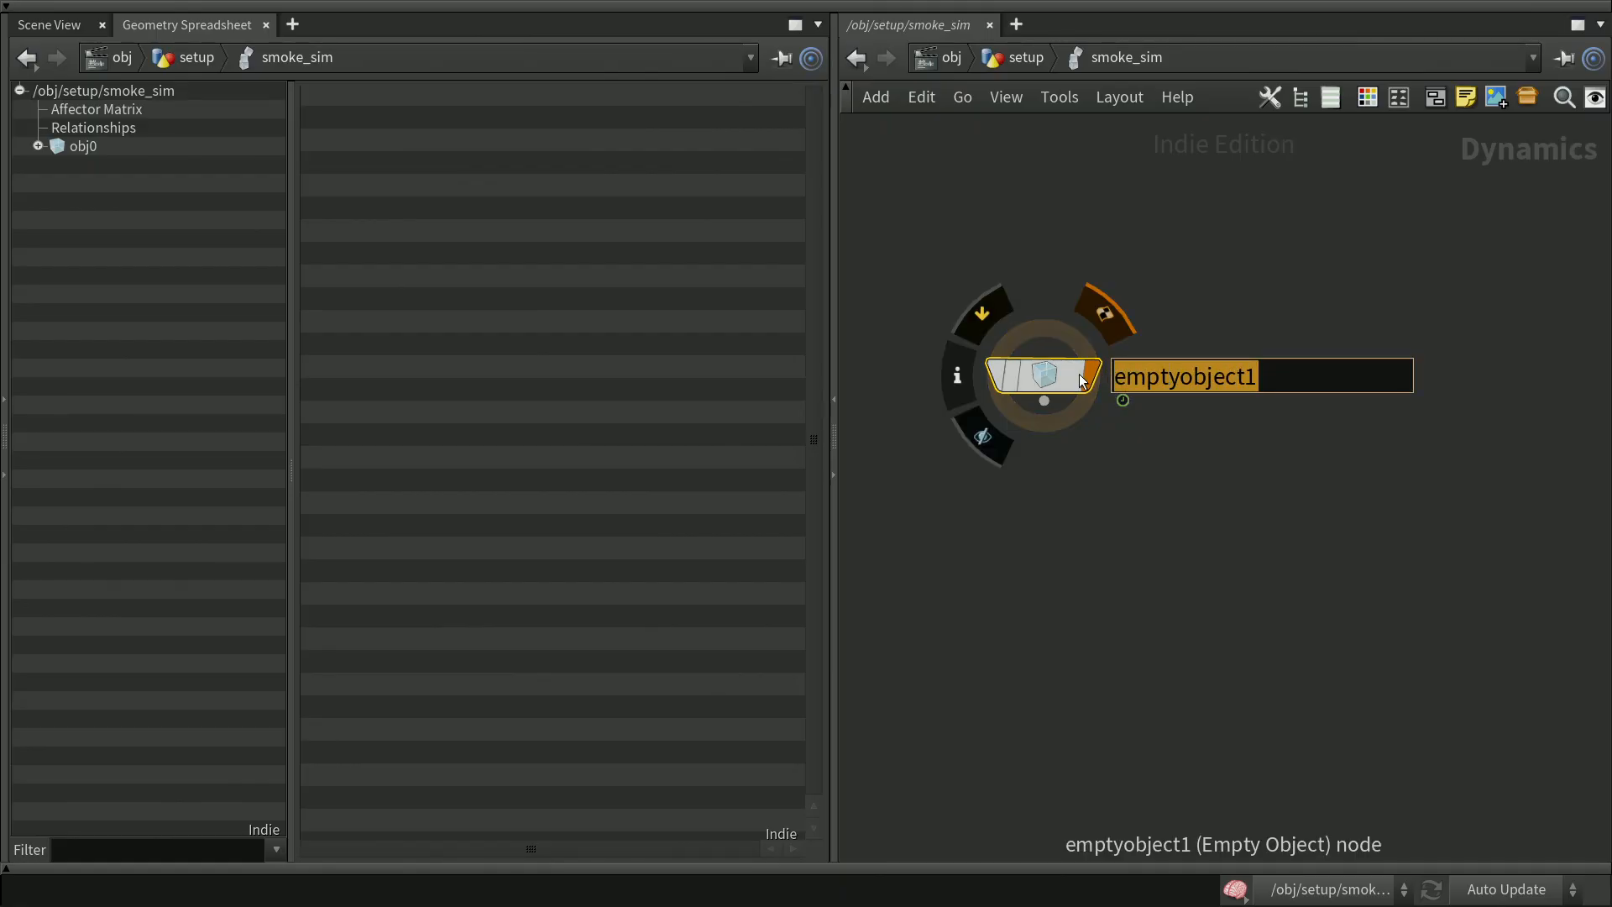
pyautogui.write('Smoke')
pyautogui.press('Return')
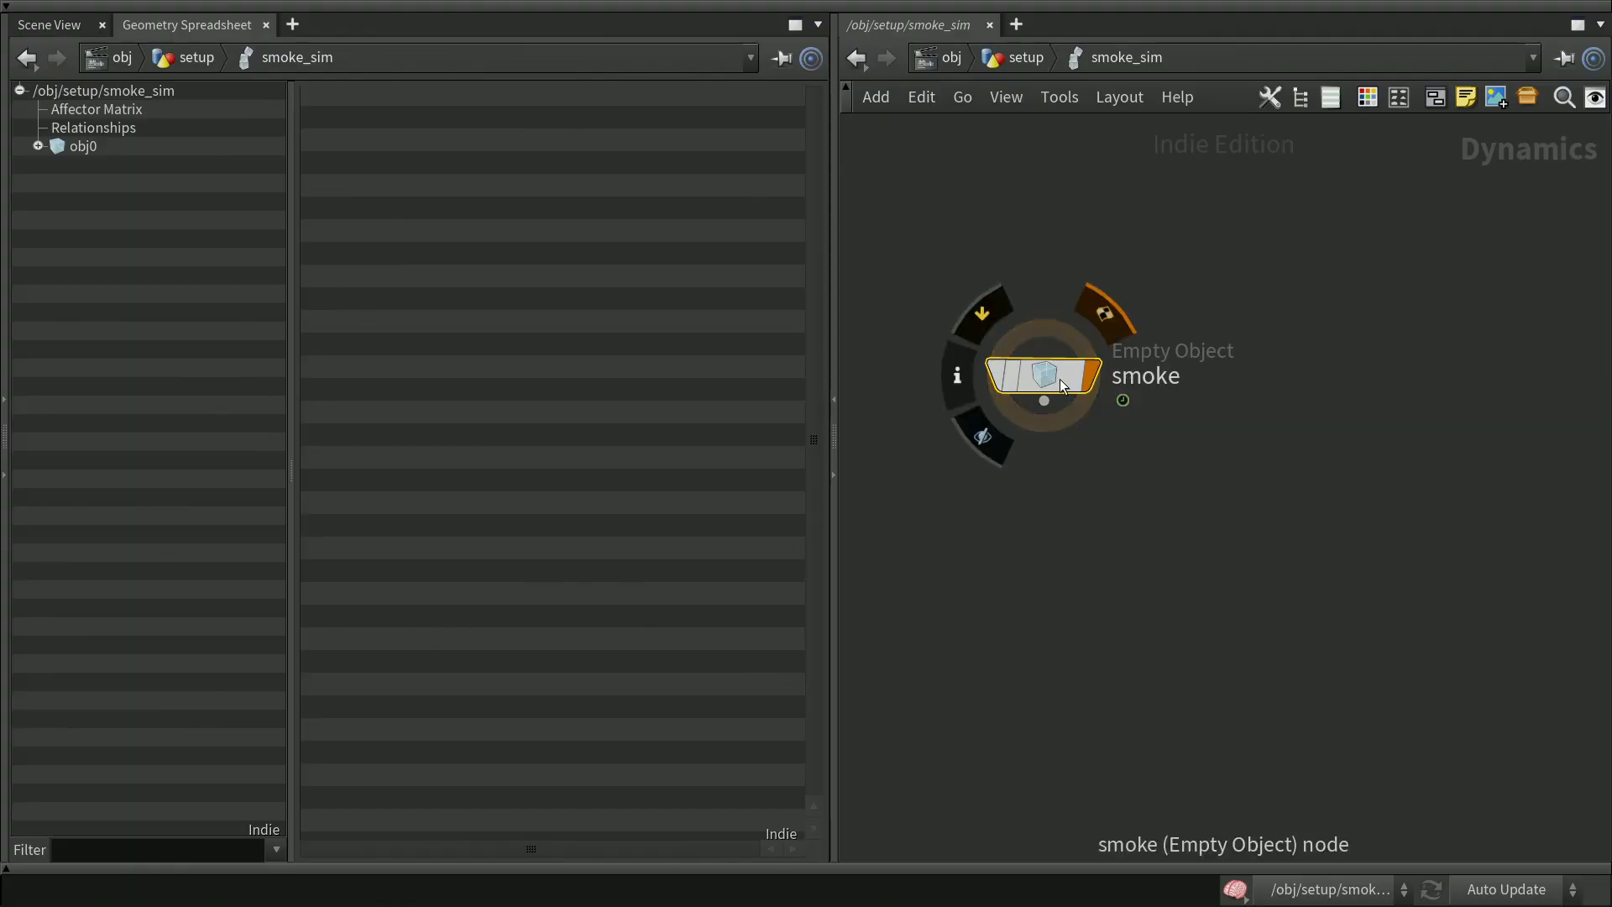
# Set the smoke node's Object Name to $OS
pyautogui.press('p')
pyautogui.moveTo(1389, 198); pyautogui.dragTo(1281, 193)
pyautogui.write('$')
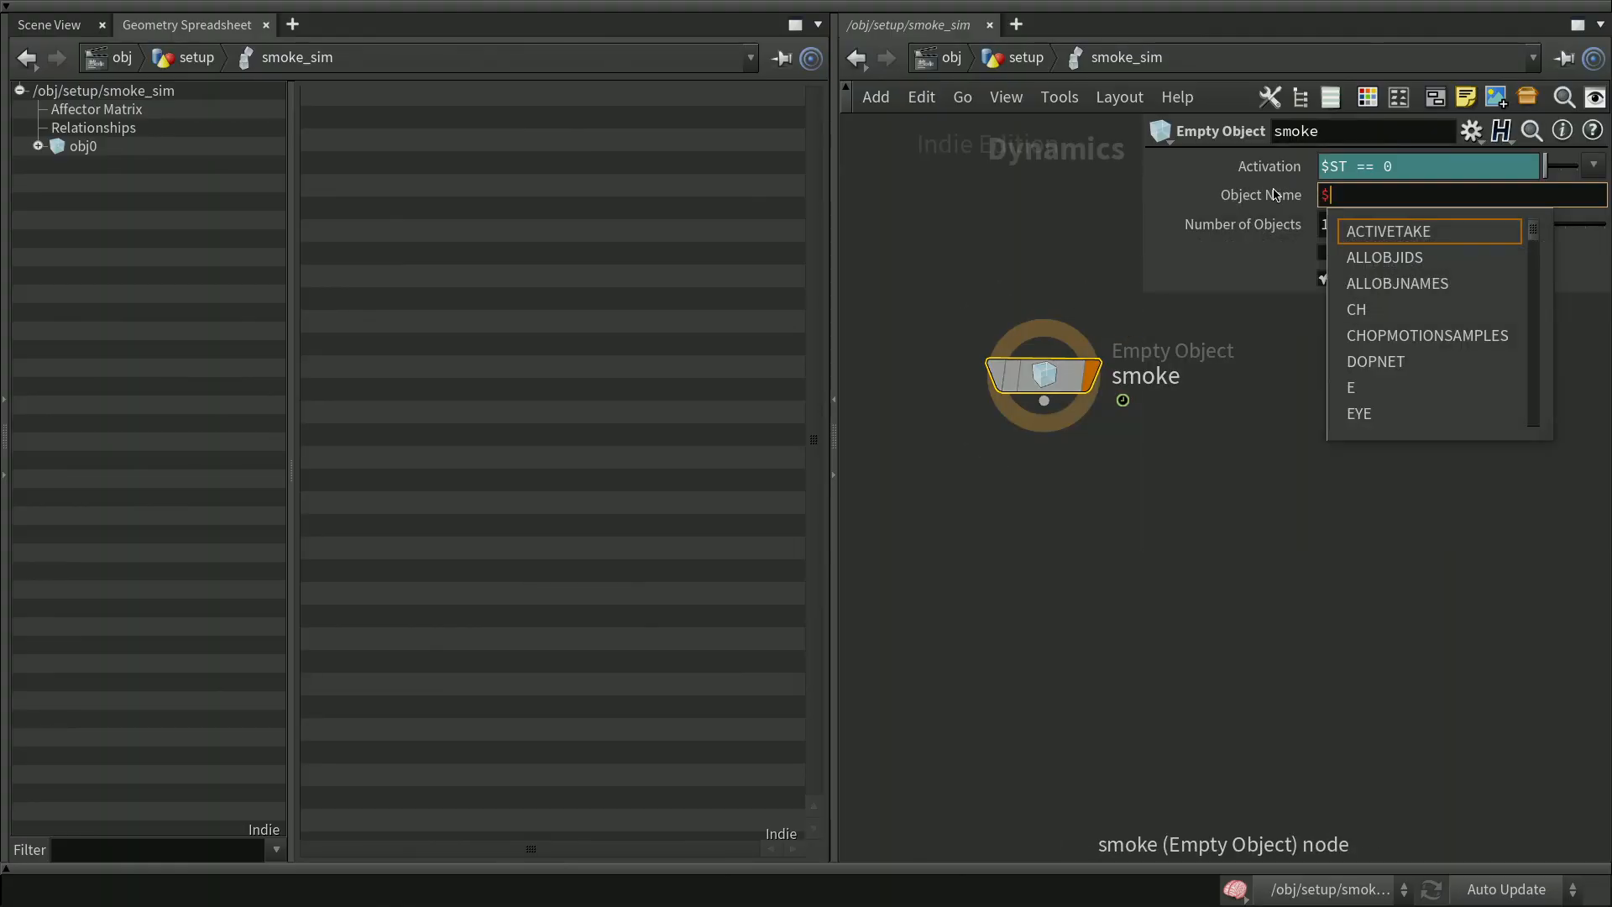
pyautogui.write('OS')
pyautogui.press('Return')
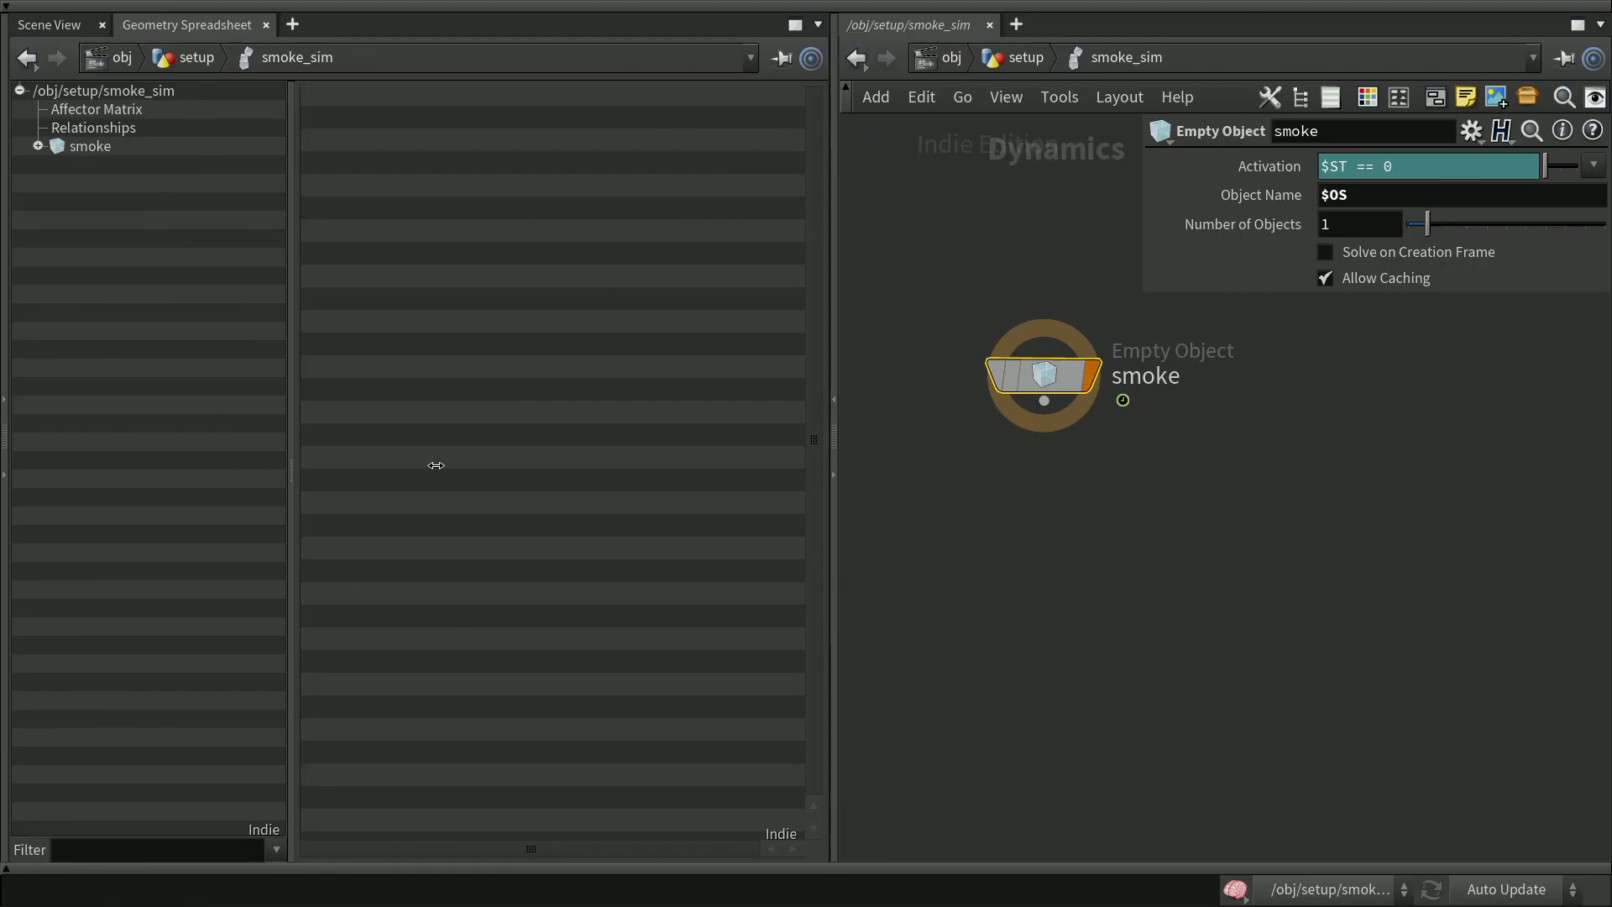
# Expand the smoke object in the spreadsheet tree, hide the parameter dialog and save the scene
pyautogui.click(38, 146)
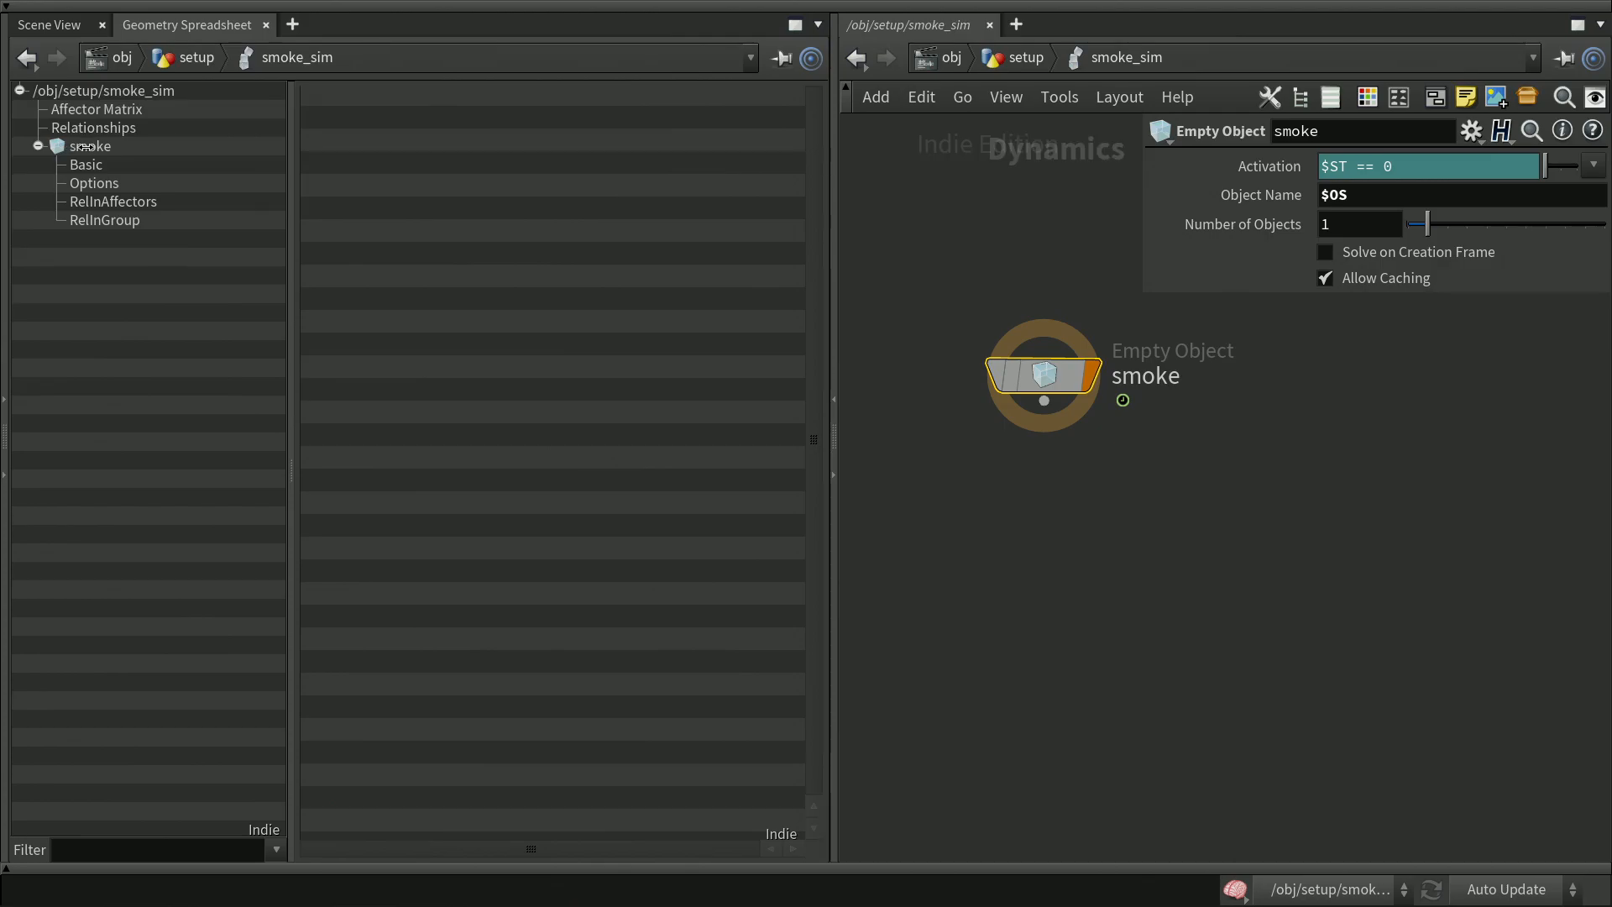
pyautogui.press('p')
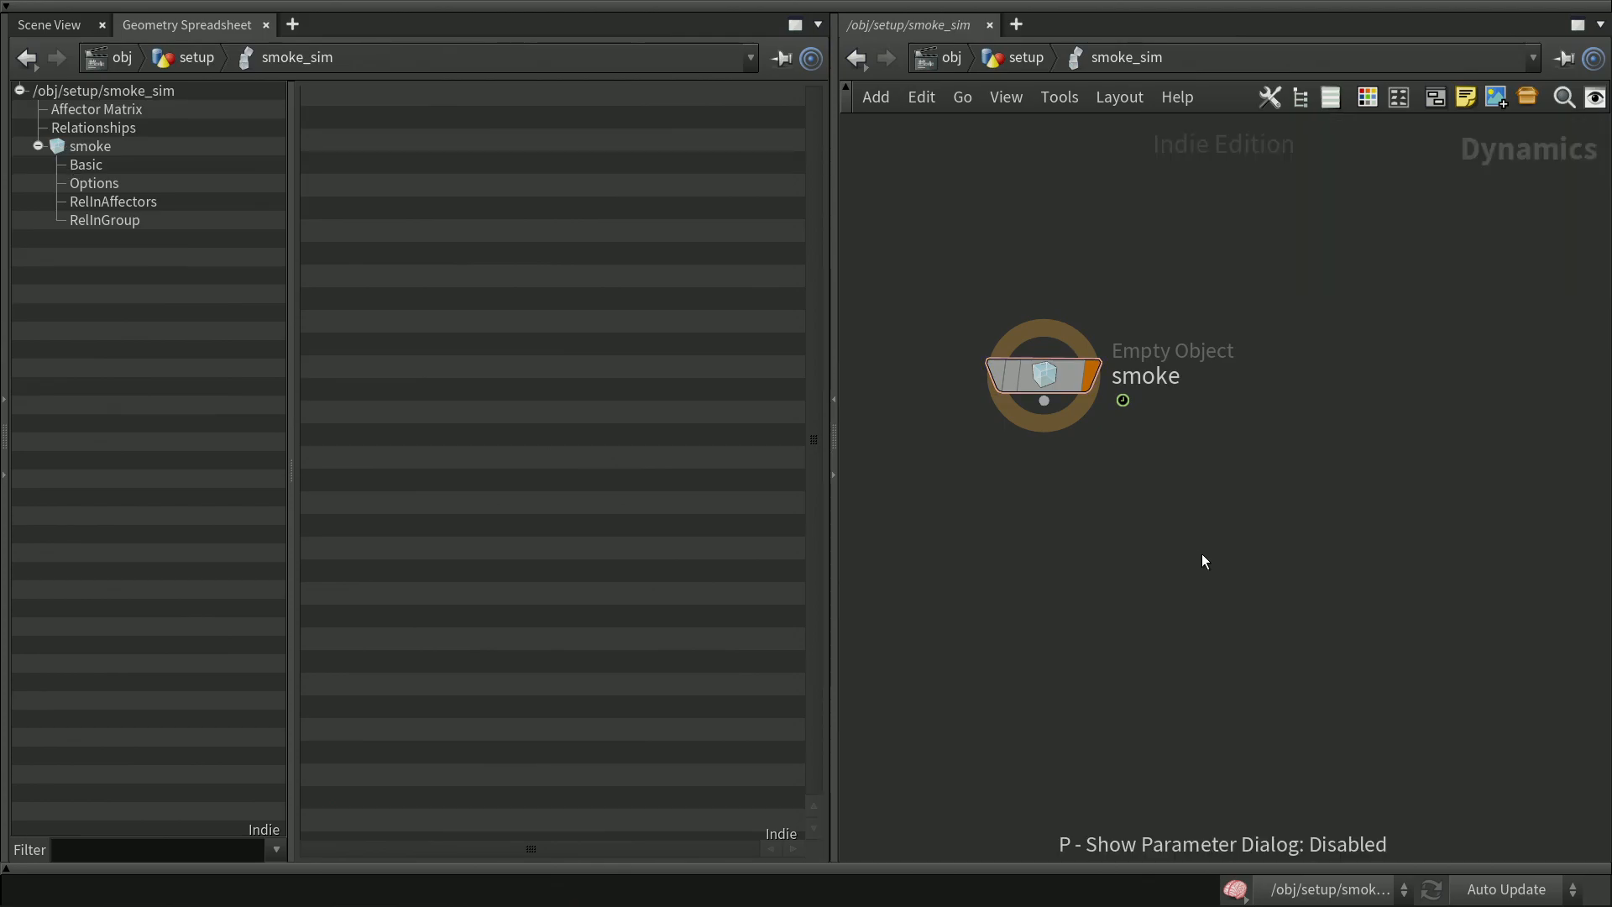
pyautogui.hotkey('ctrl', 's')
pyautogui.moveTo(1190, 564); pyautogui.dragTo(1195, 532, button='middle')
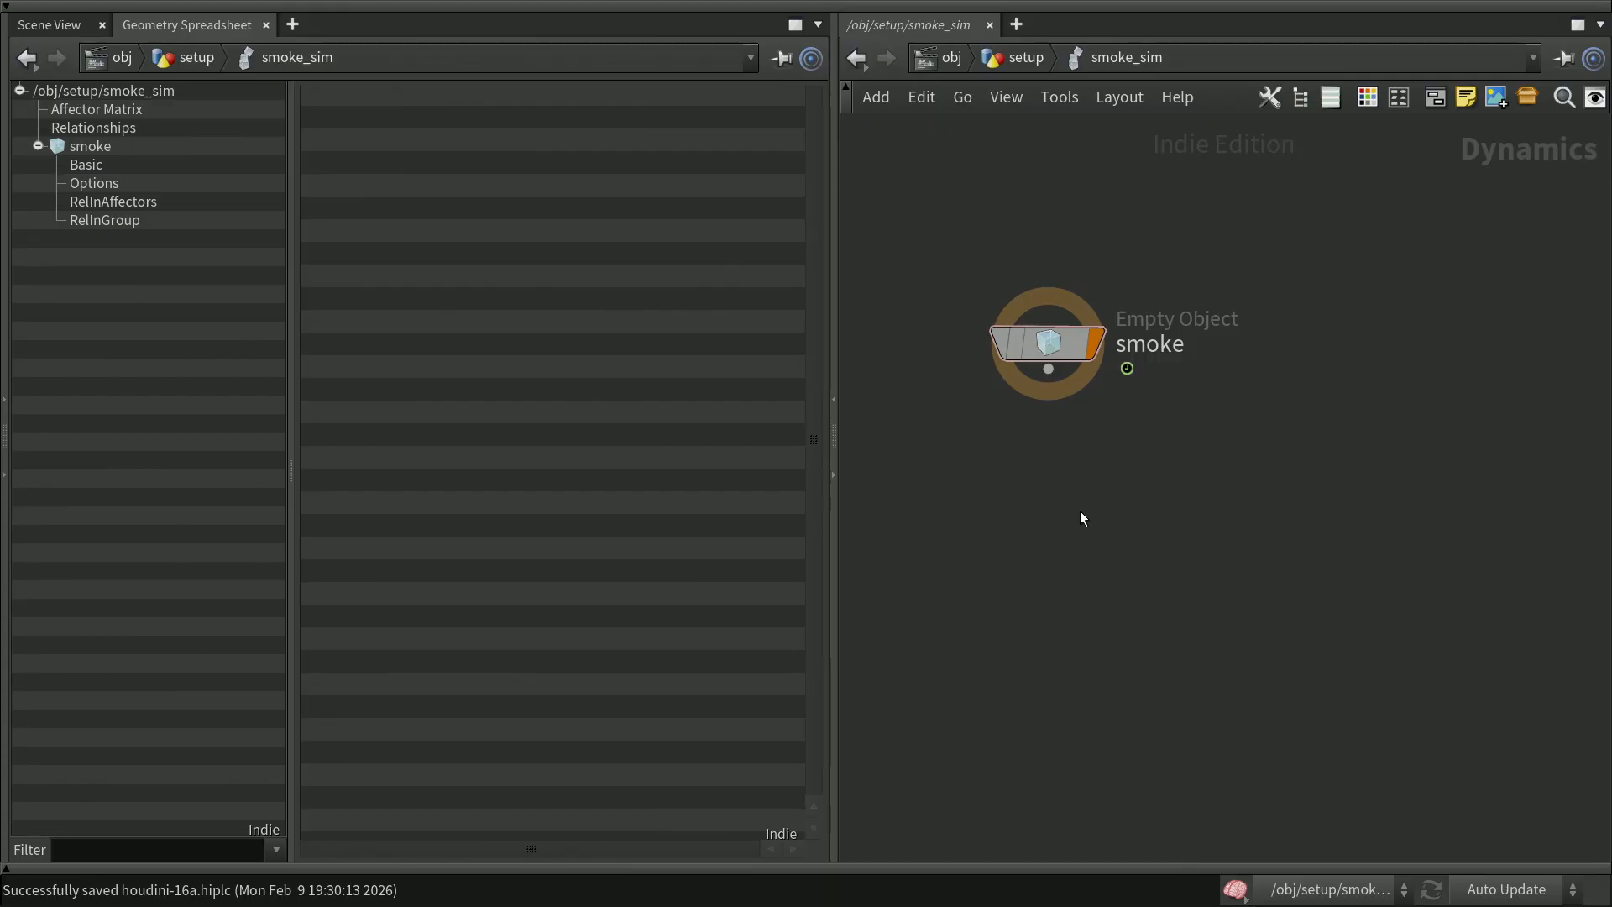
# Add a SOP Scalar Field node below smoke and wire smoke's output into its first input
pyautogui.press('Tab')
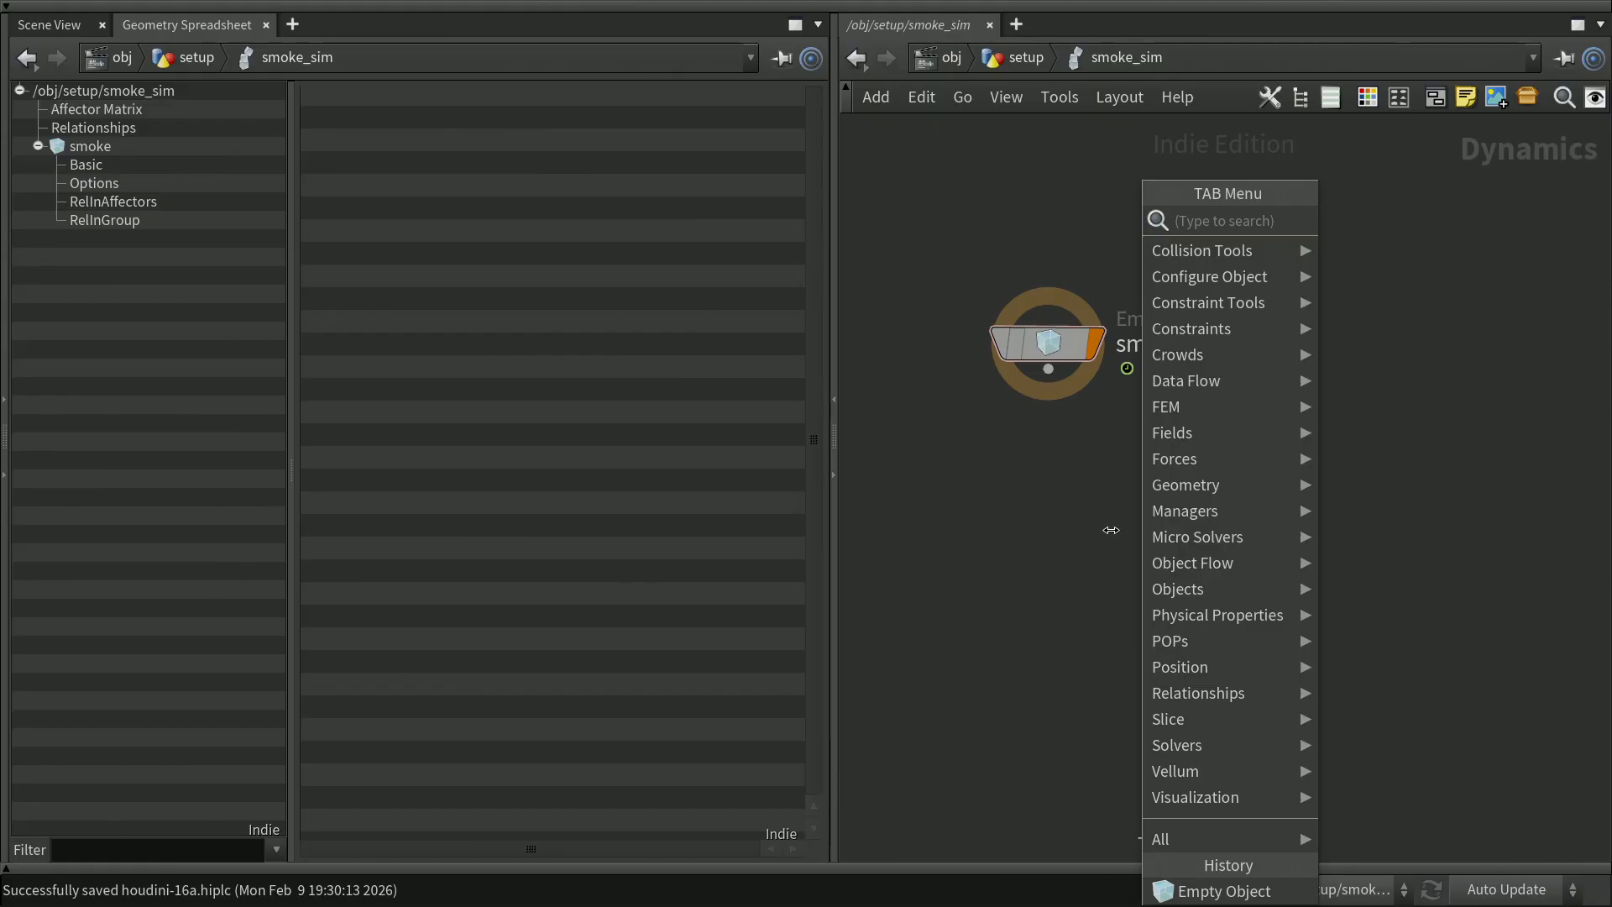
pyautogui.write('sop')
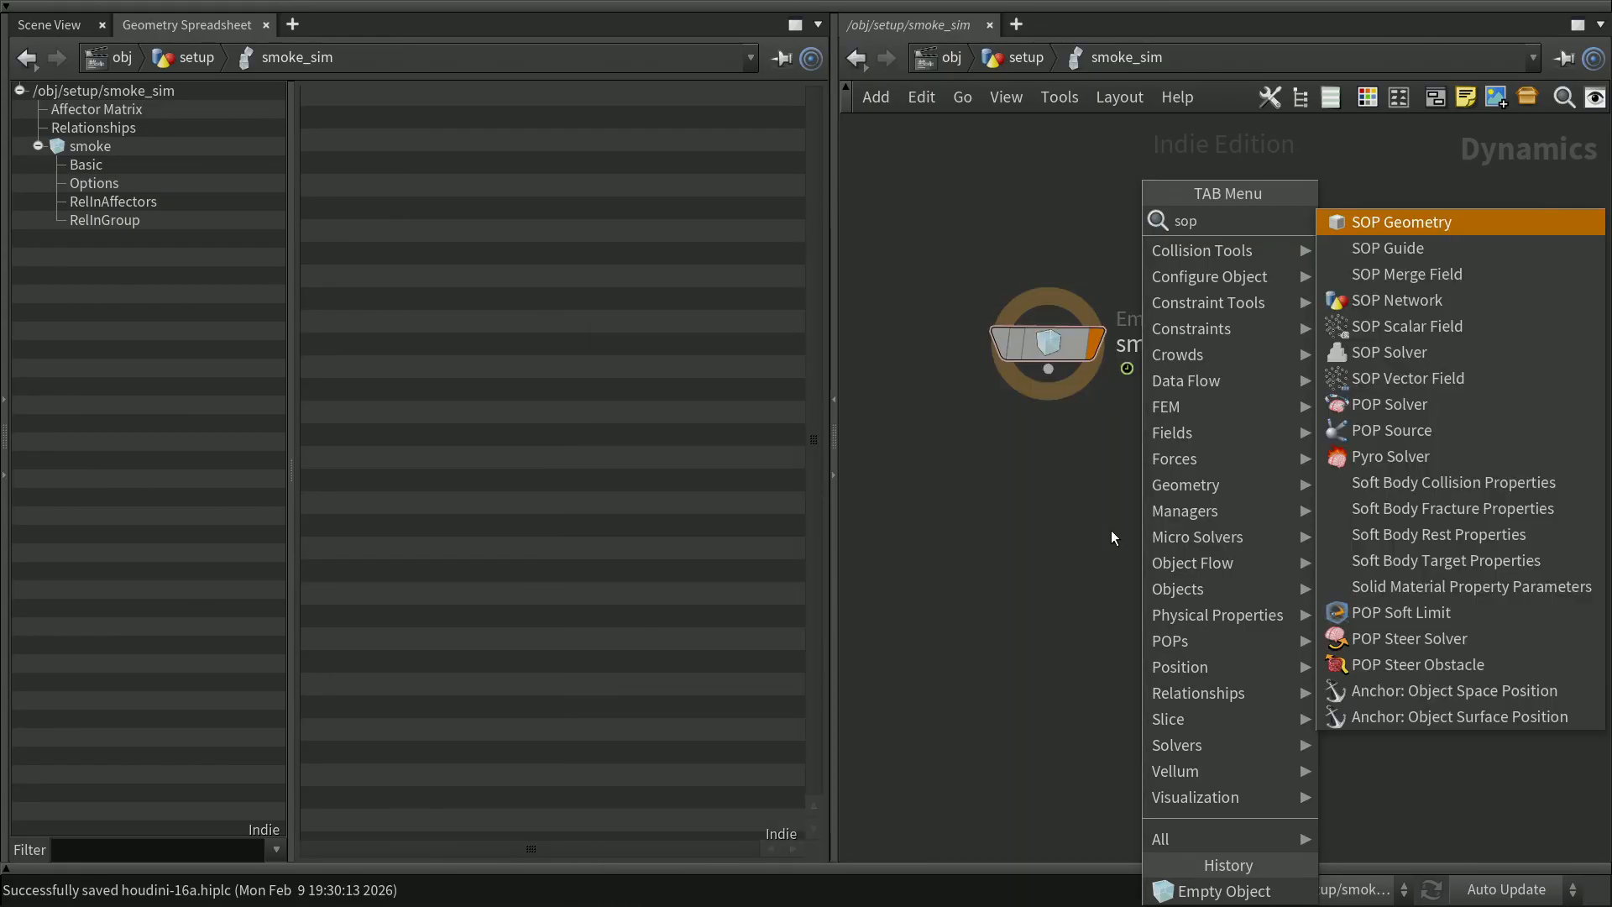
pyautogui.press('Down')
pyautogui.press('Down')
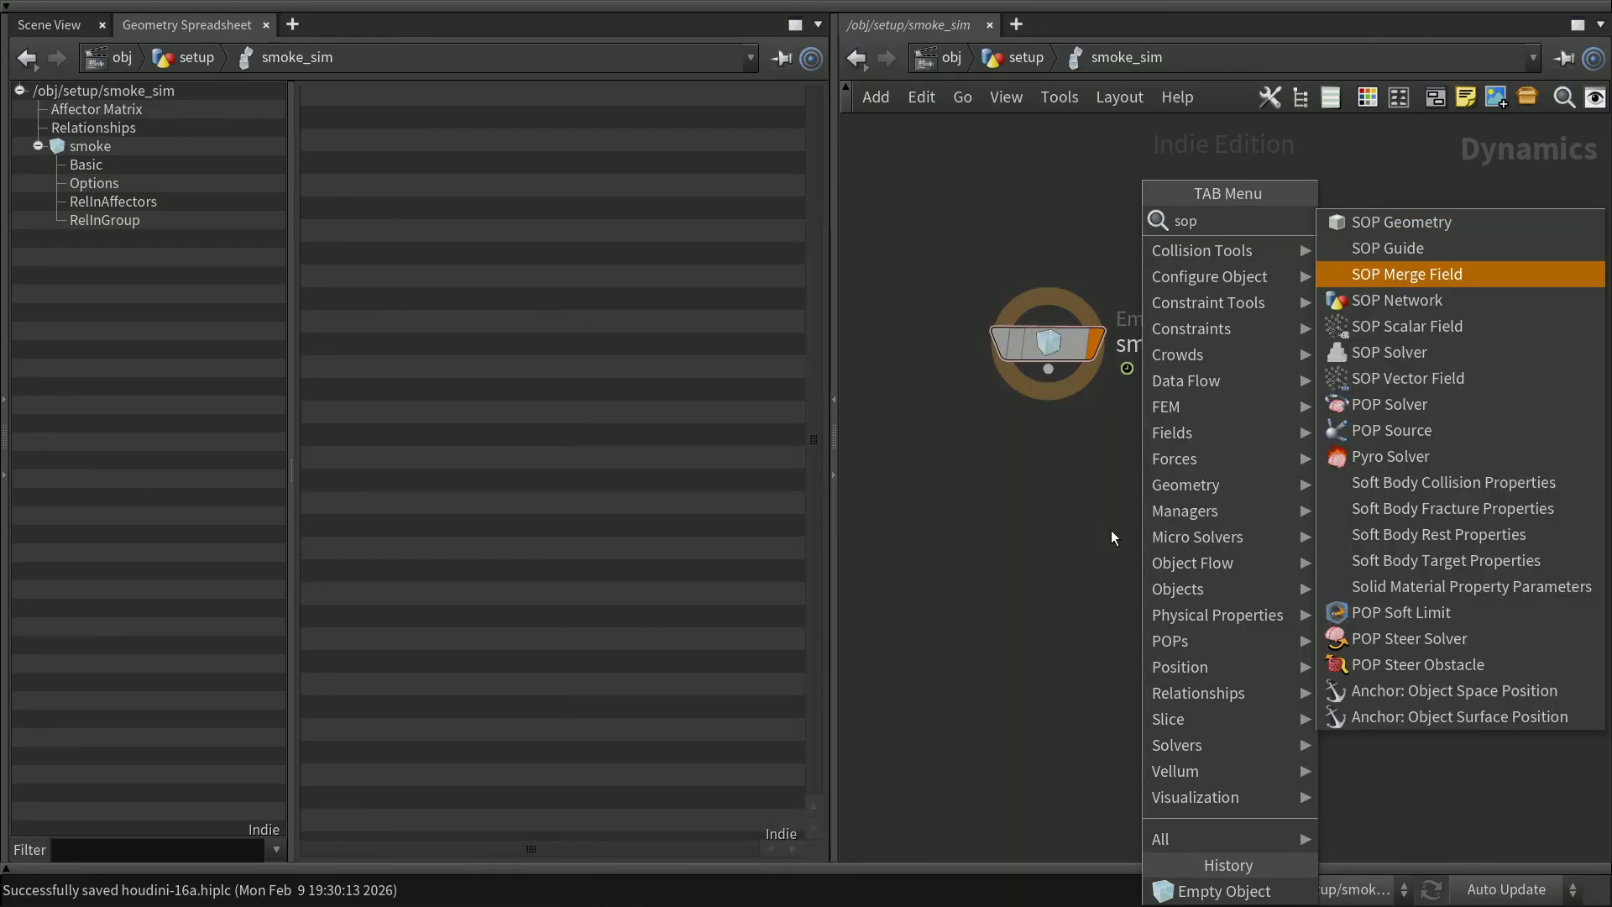
pyautogui.press('Down')
pyautogui.press('Down')
pyautogui.press('Down')
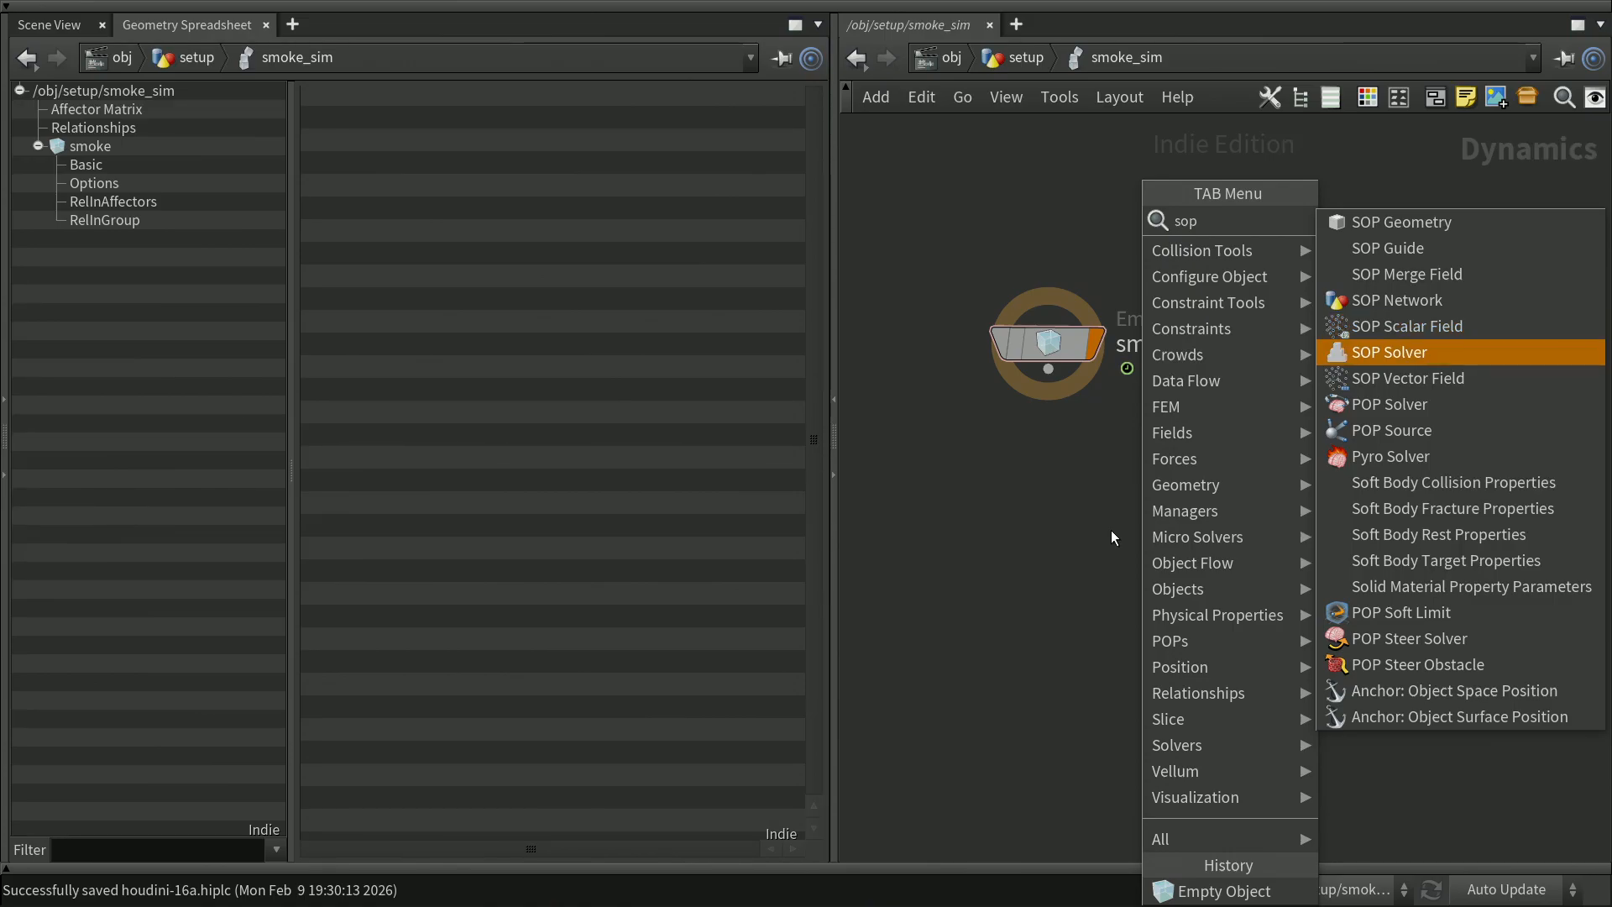
pyautogui.press('Down')
pyautogui.press('Down')
pyautogui.press('Down')
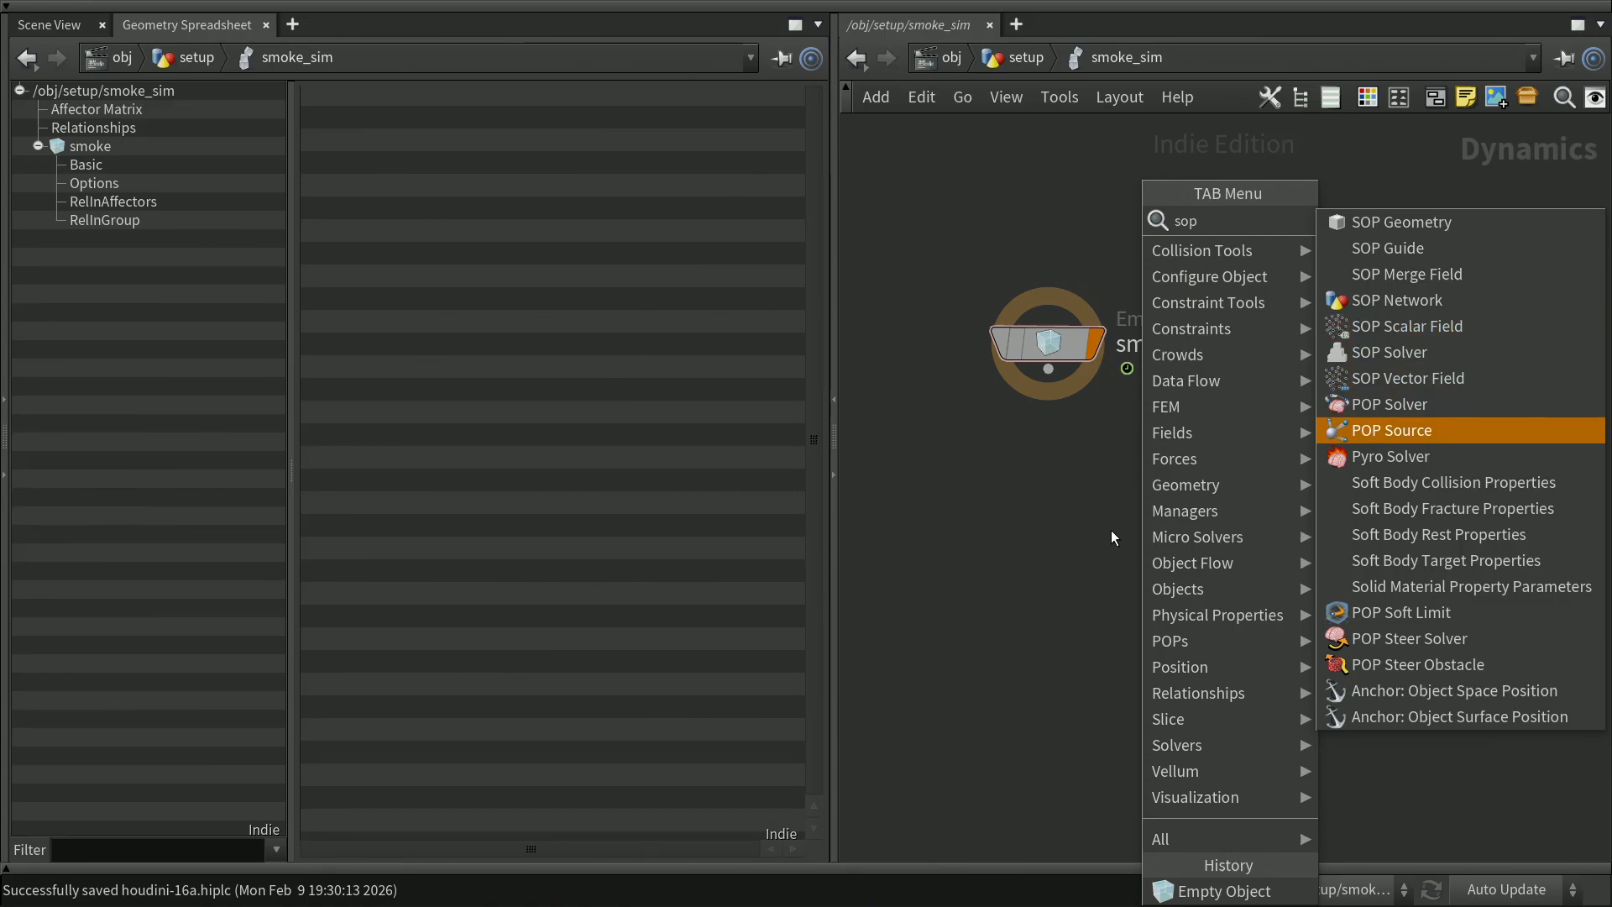
pyautogui.press('Up')
pyautogui.press('Up')
pyautogui.press('Up')
pyautogui.press('Up')
pyautogui.press('Up')
pyautogui.press('Up')
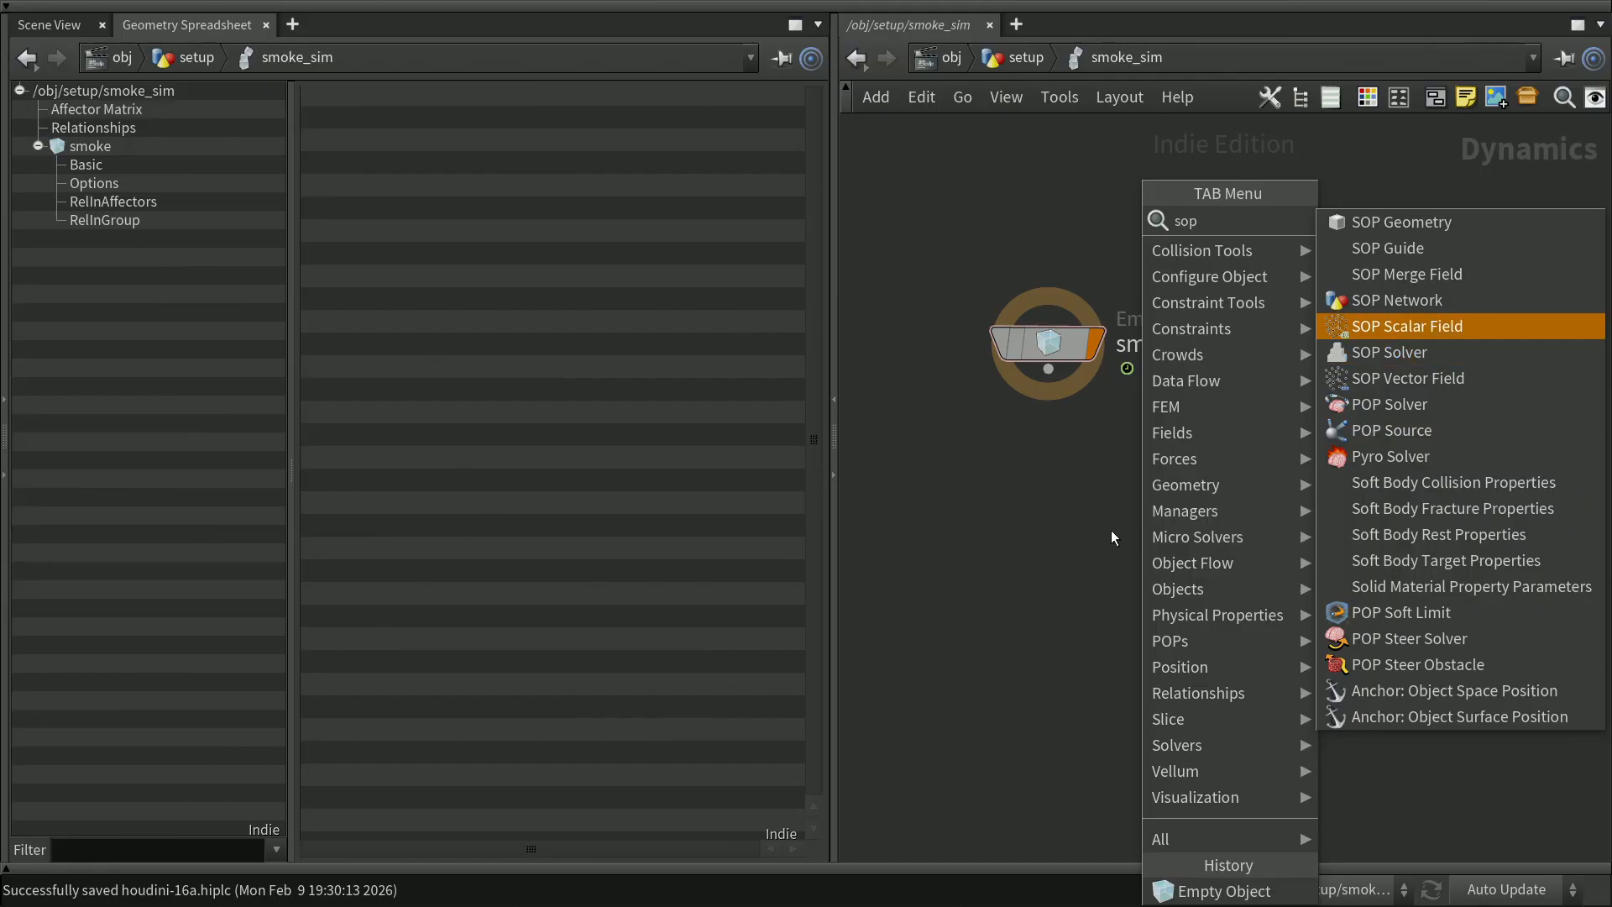
pyautogui.press('Up')
pyautogui.press('Down')
pyautogui.press('Down')
pyautogui.press('Down')
pyautogui.press('Down')
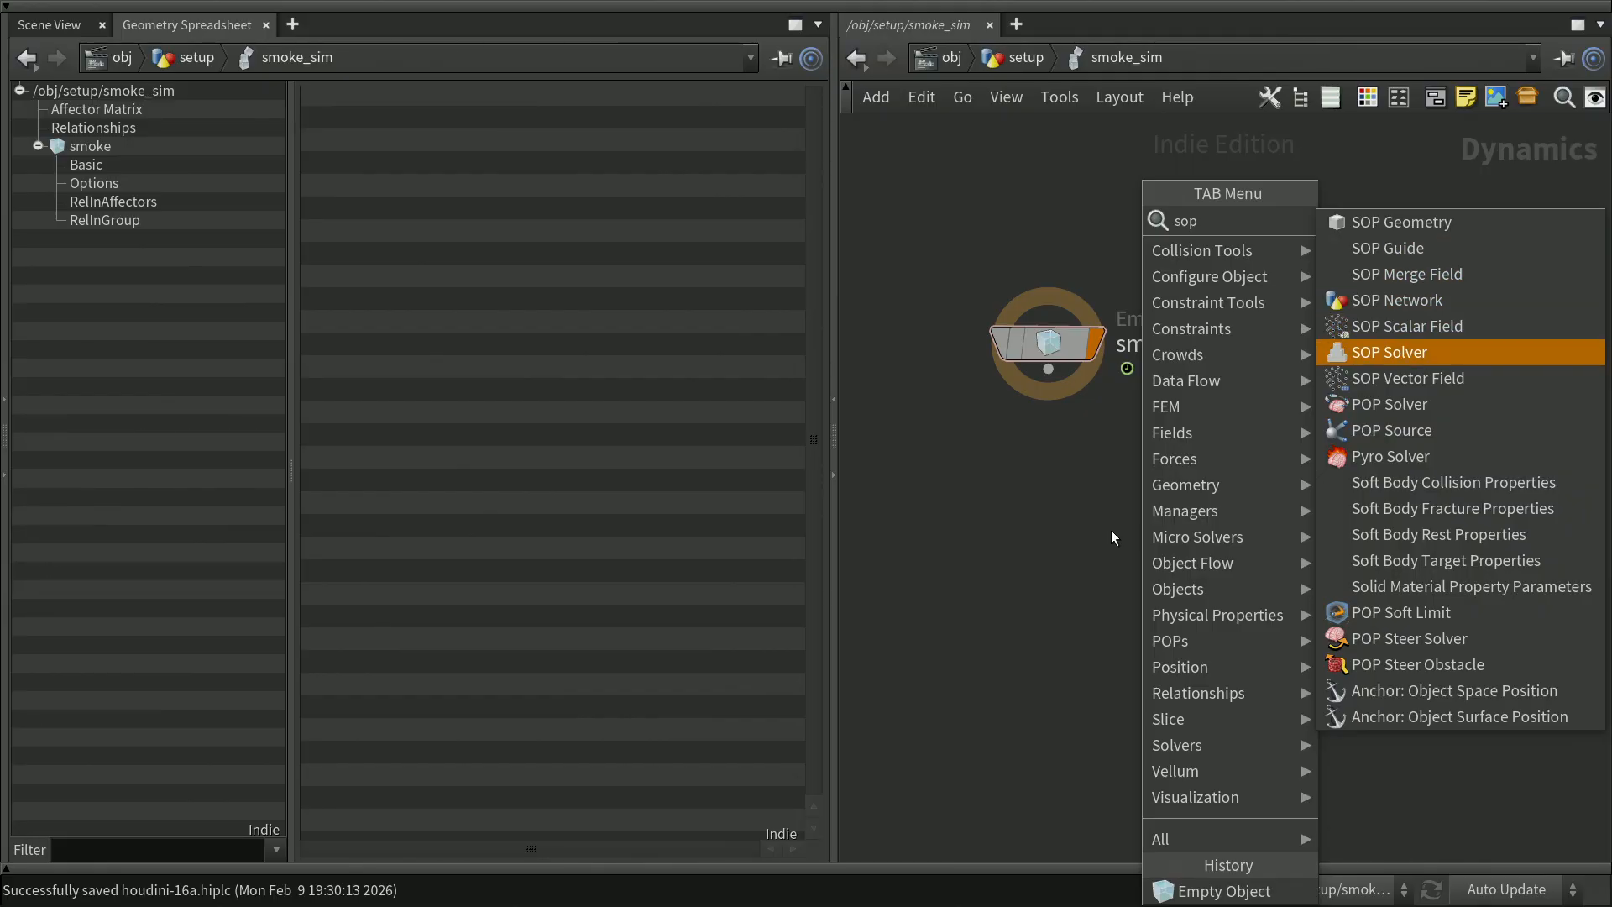
pyautogui.press('Down')
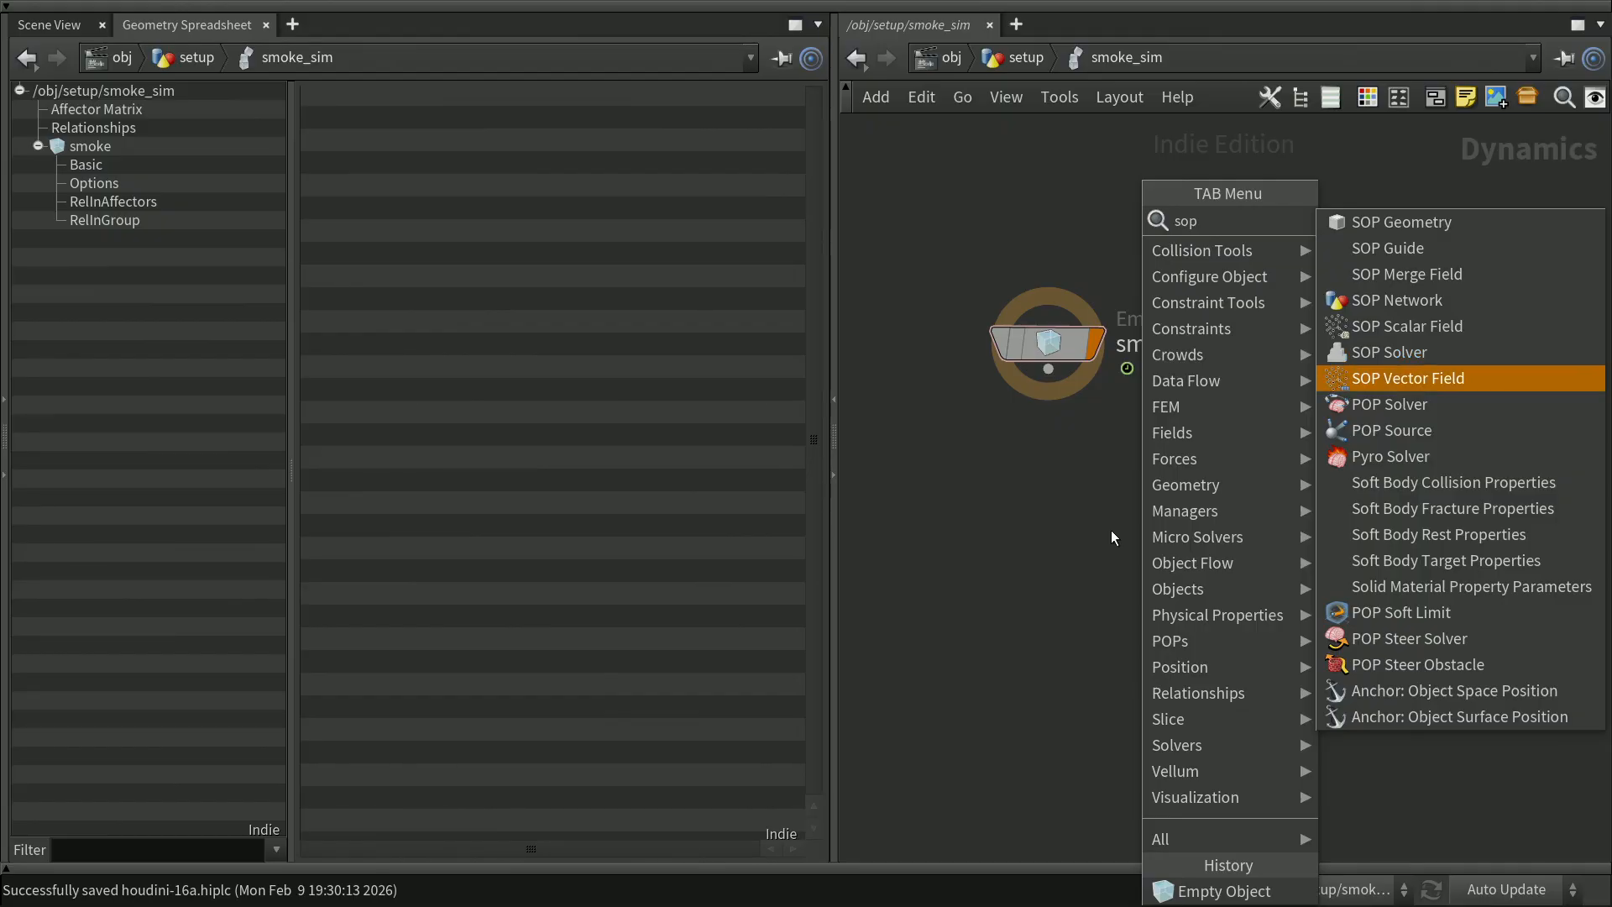
pyautogui.press('Up')
pyautogui.press('Up')
pyautogui.press('Return')
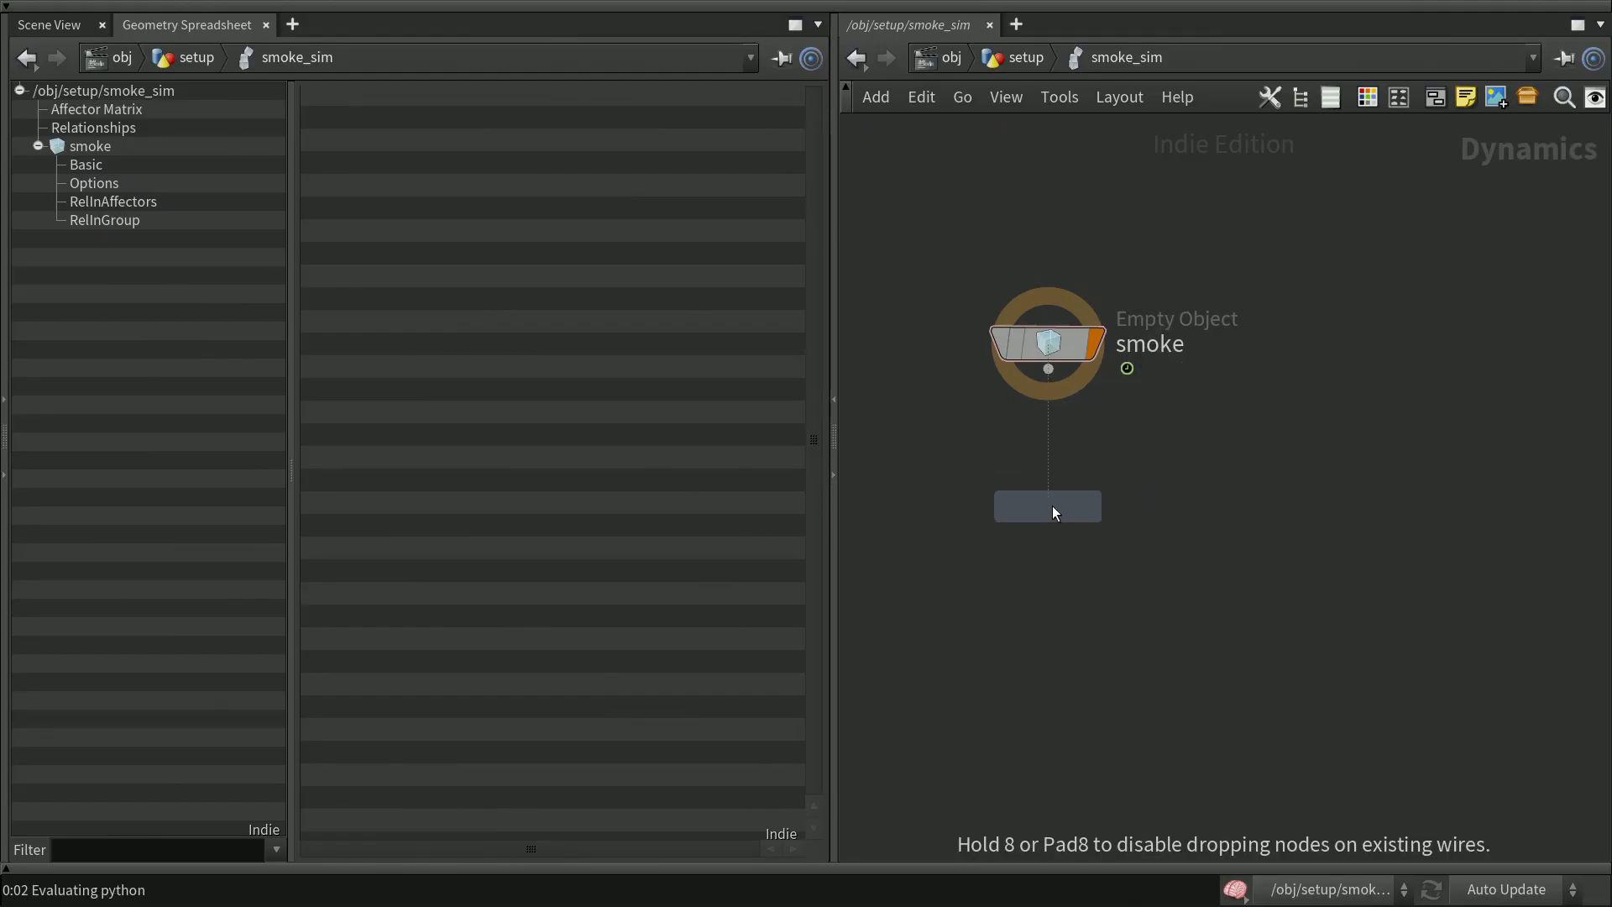
pyautogui.click(1055, 501)
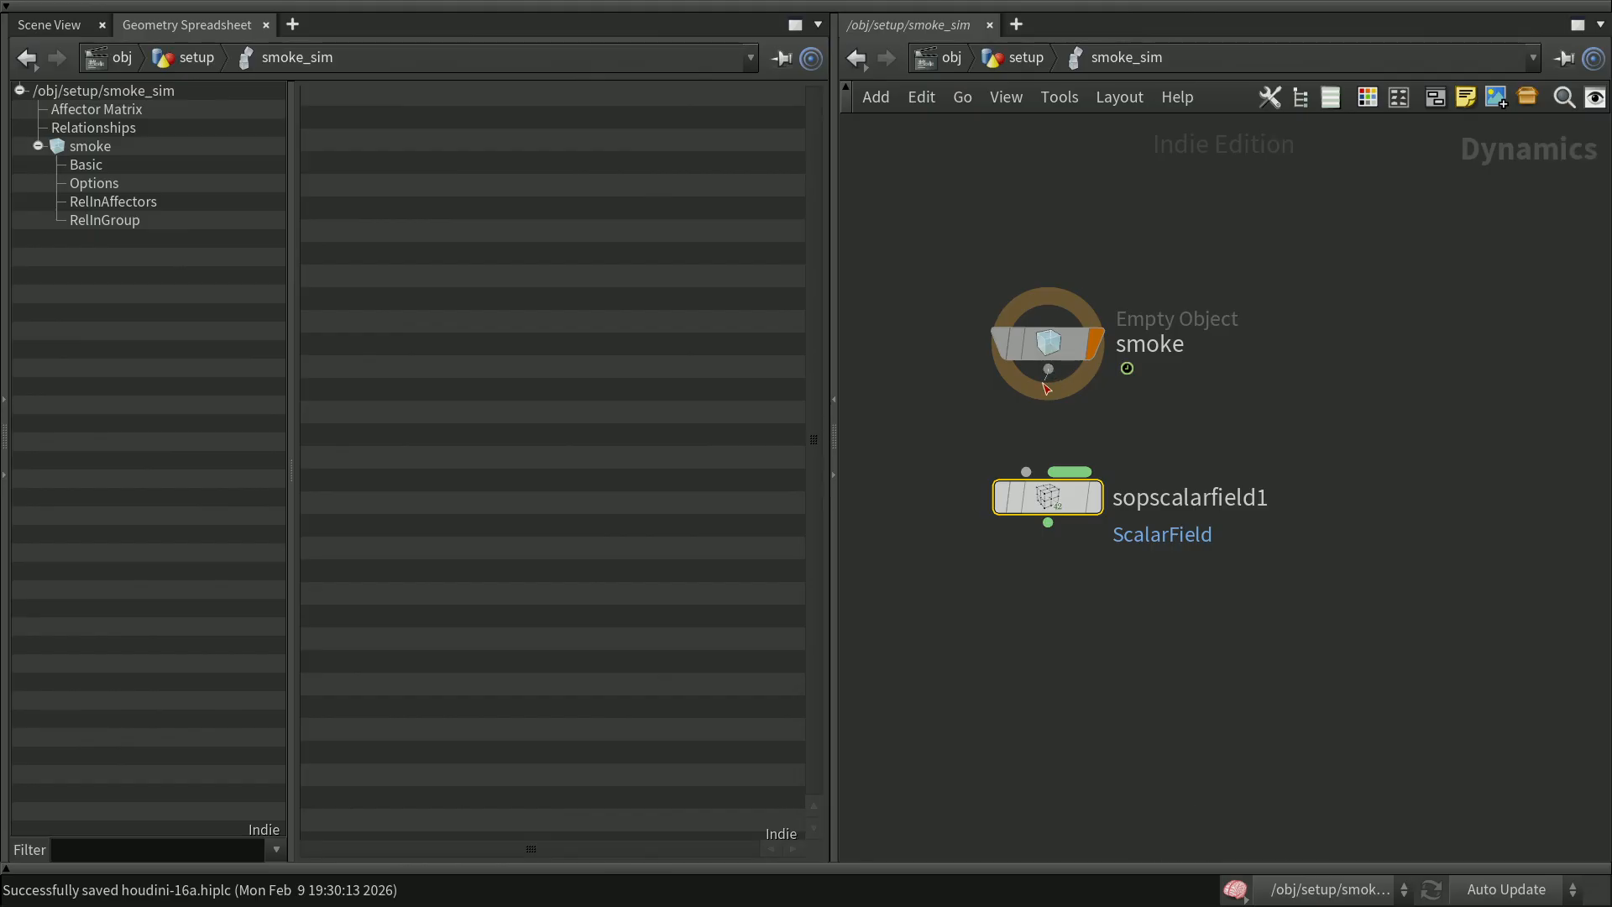
pyautogui.moveTo(1049, 371); pyautogui.dragTo(1095, 515)
# Rename the SOP Scalar Field node to density
pyautogui.doubleClick(1236, 503)
pyautogui.moveTo(1319, 502); pyautogui.dragTo(1157, 505)
pyautogui.write('desnity')
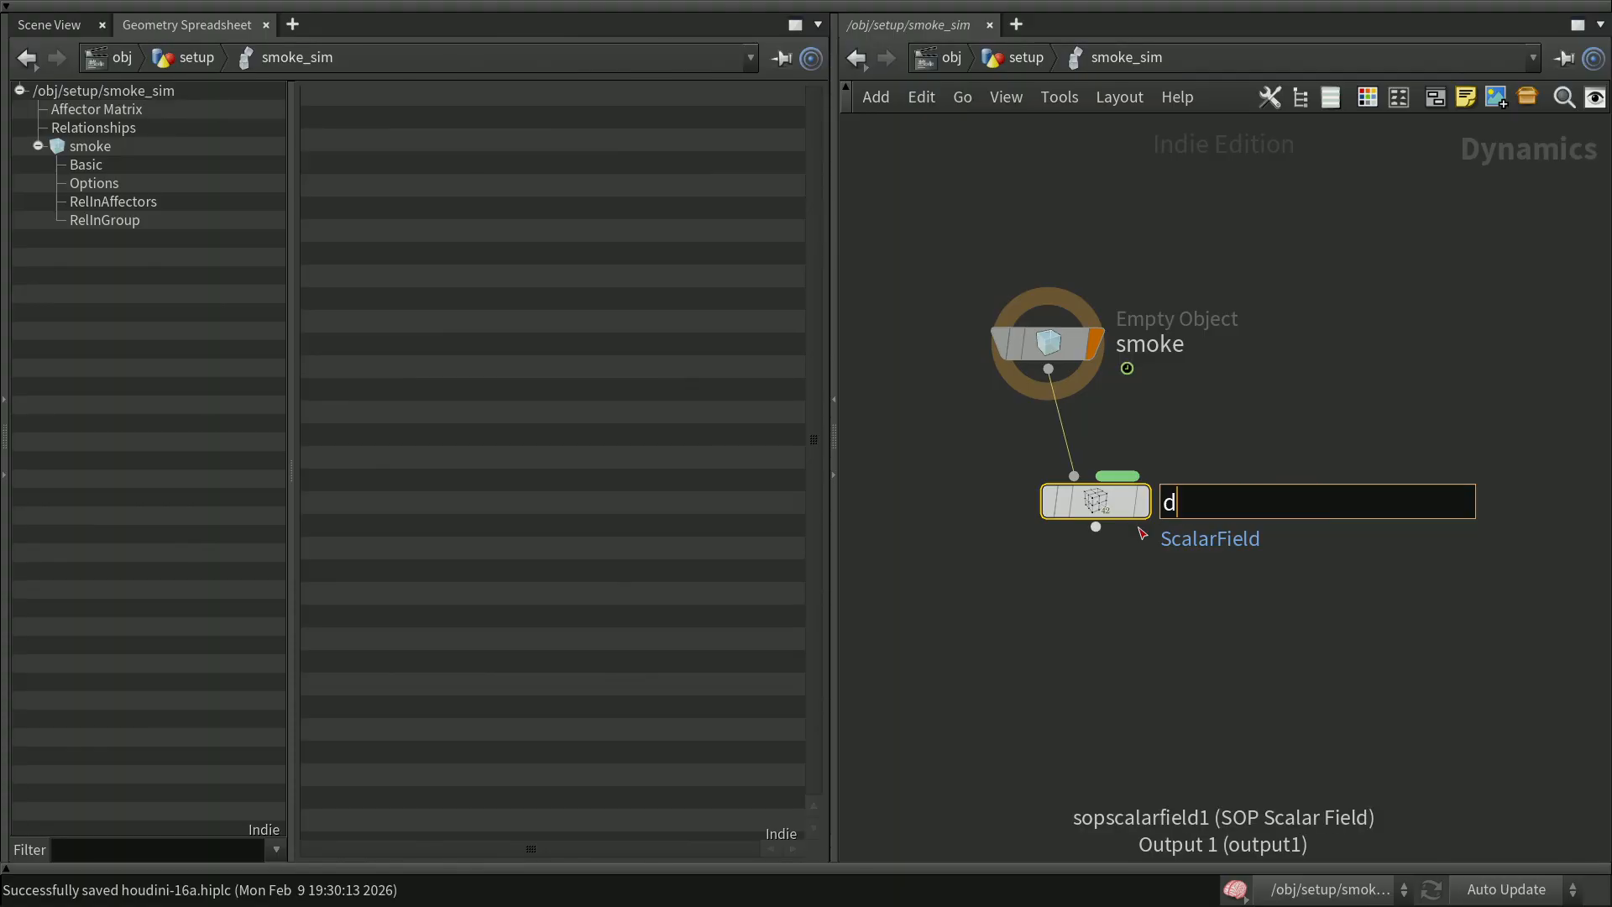
pyautogui.press('BackSpace')
pyautogui.press('BackSpace')
pyautogui.press('BackSpace')
pyautogui.press('BackSpace')
pyautogui.press('BackSpace')
pyautogui.write('nsity')
pyautogui.press('Return')
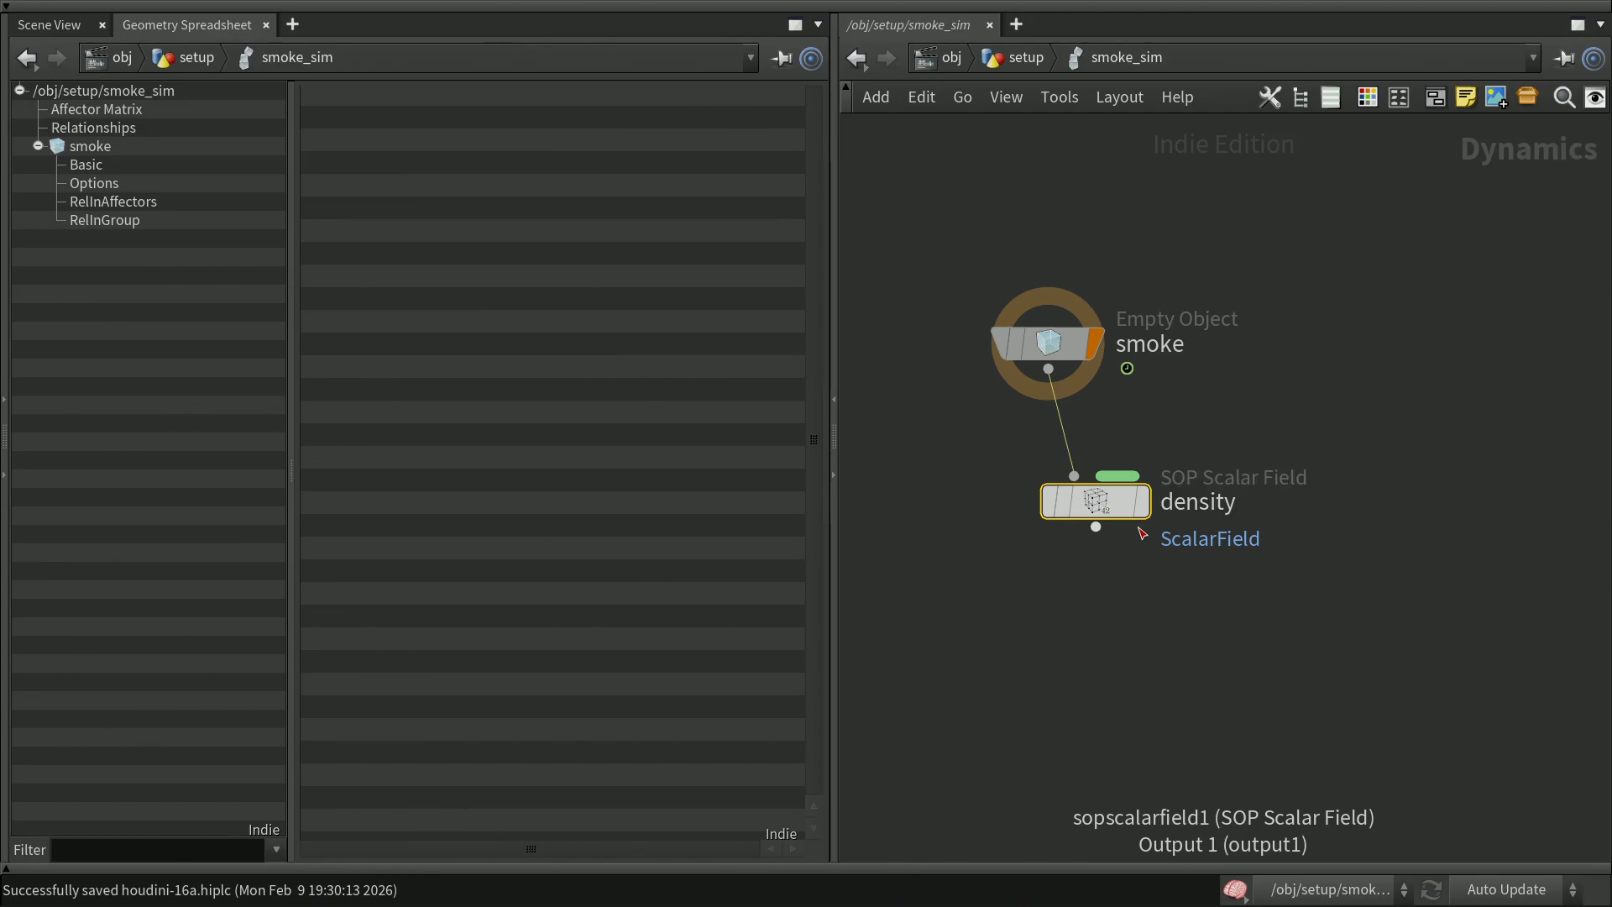
# Reveal the playbar and reset the simulation to the first frame
pyautogui.moveTo(1091, 504)
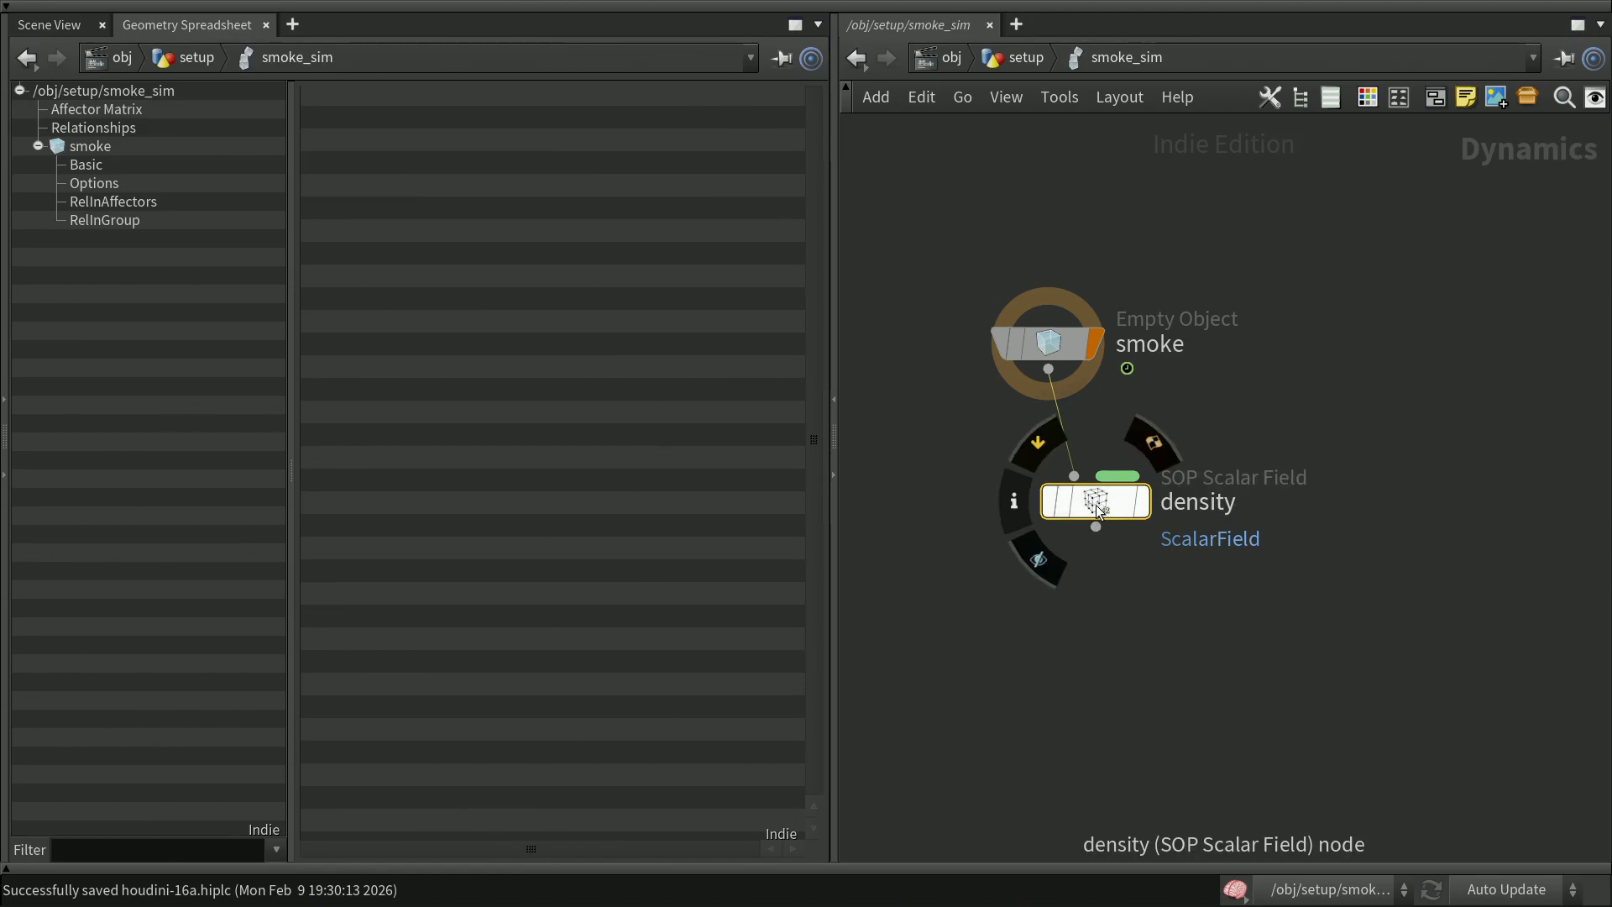
pyautogui.click(93, 867)
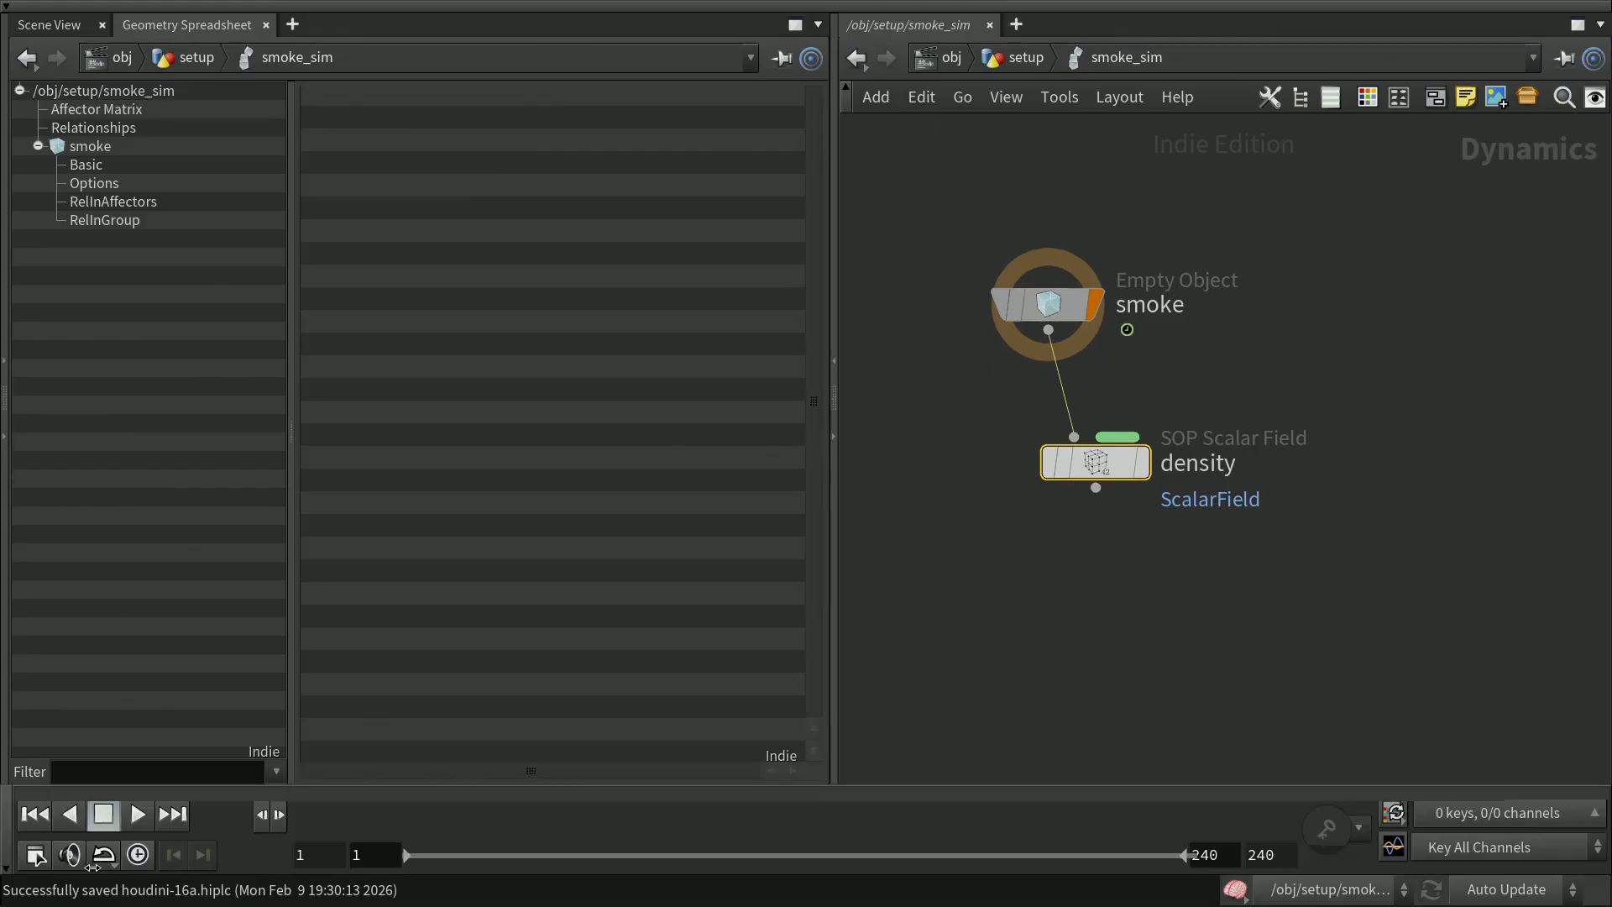
pyautogui.click(35, 814)
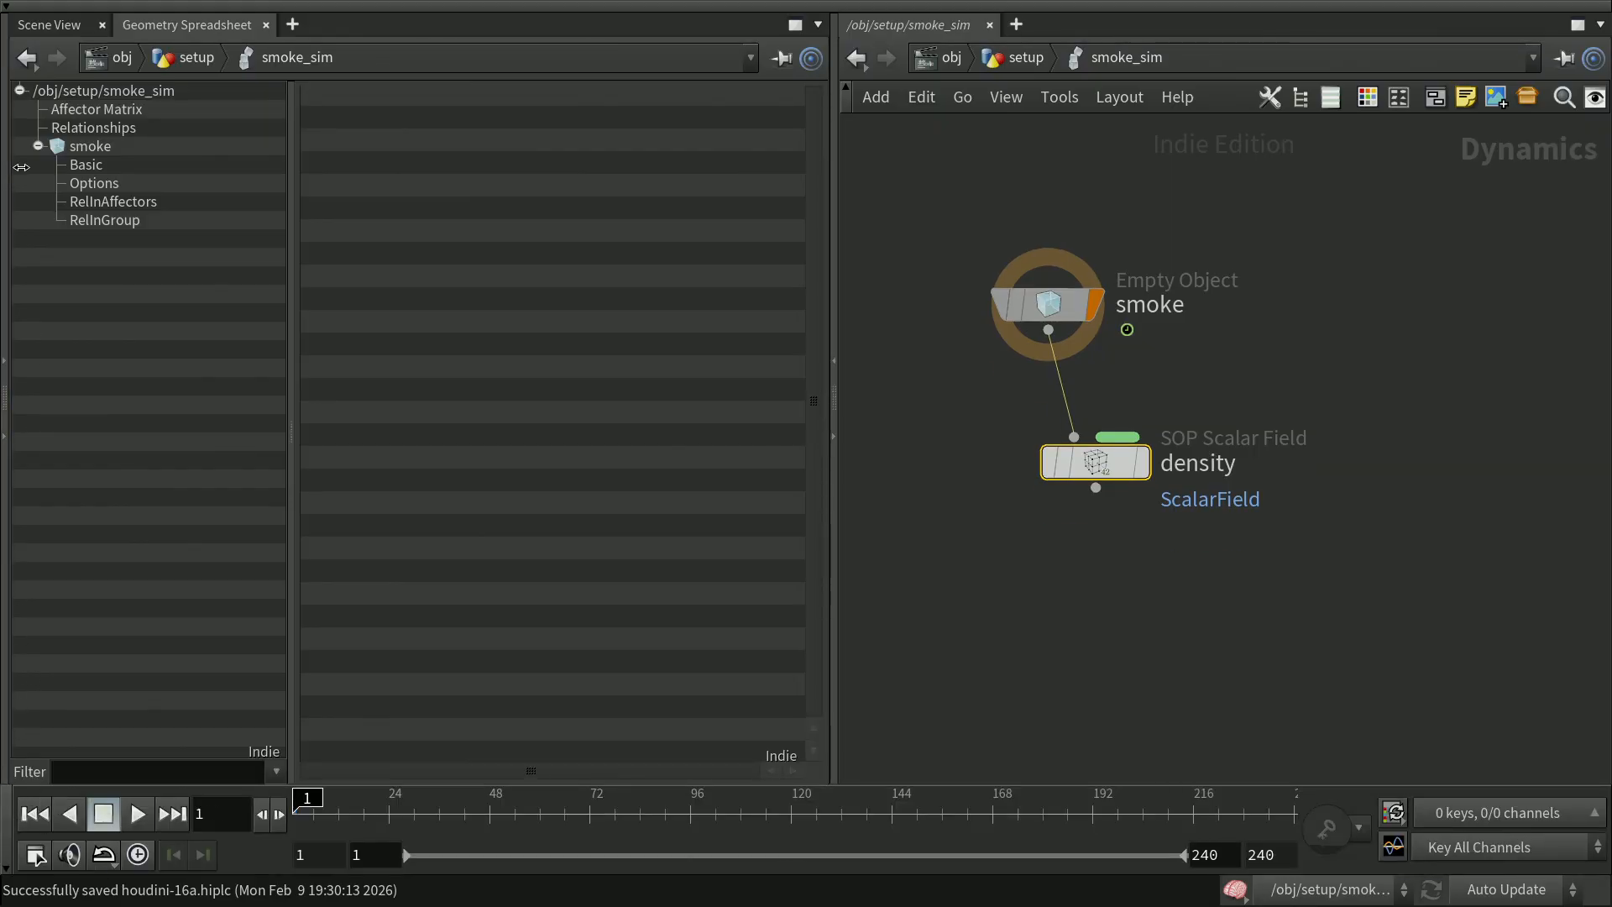
# Make density the output node, then reset the simulation and expand its ScalarField entry in the spreadsheet tree
pyautogui.moveTo(1146, 472)
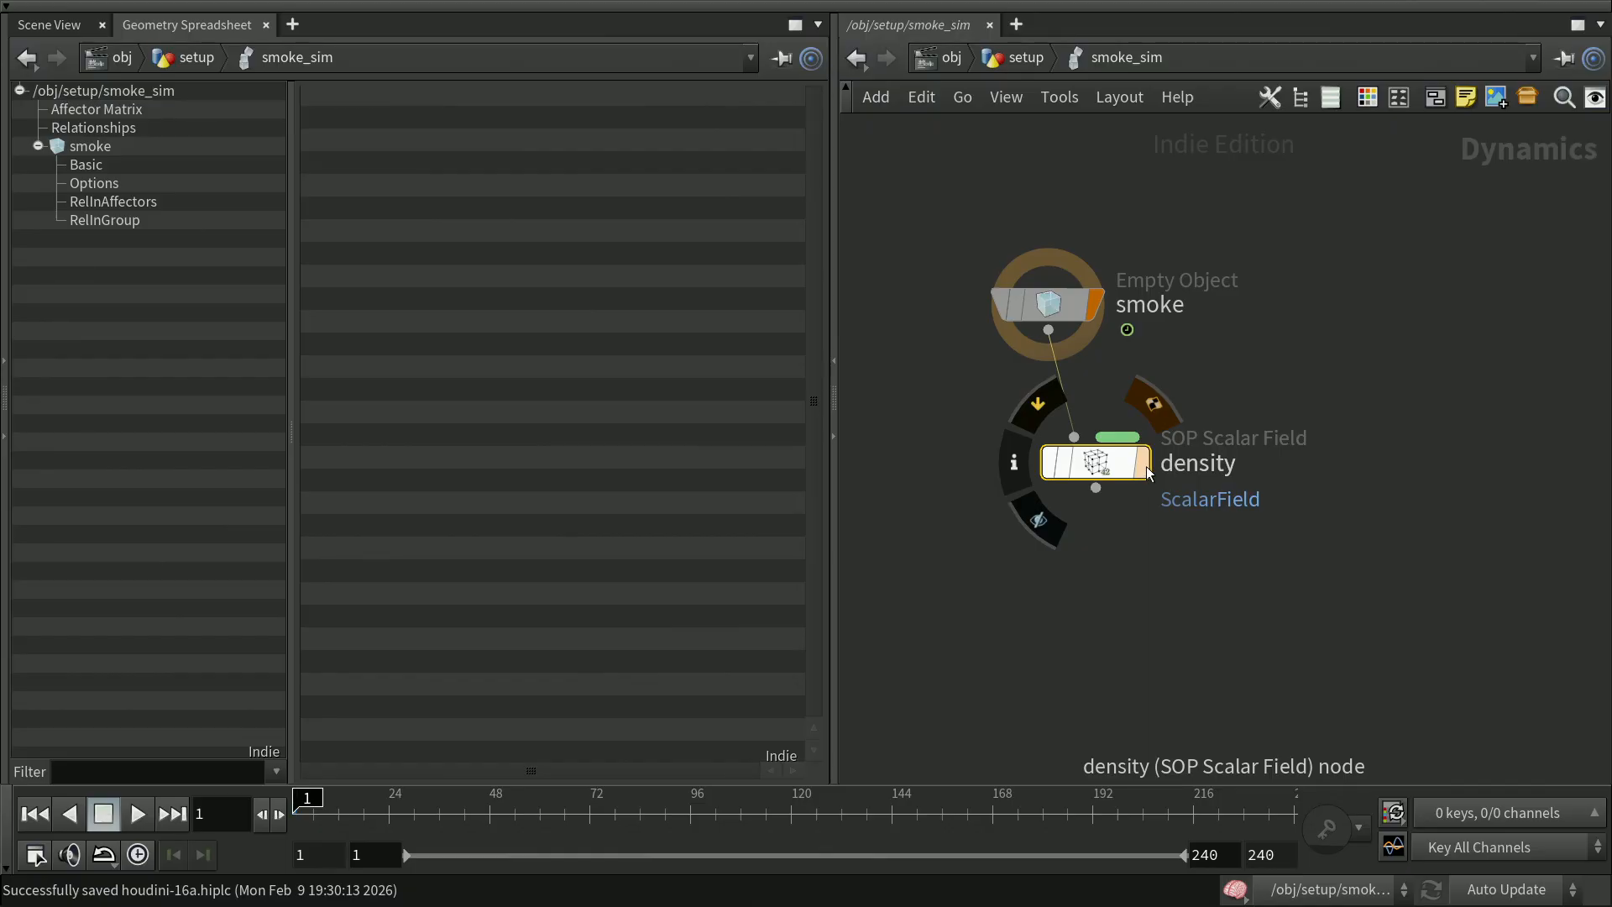
pyautogui.click(1147, 472)
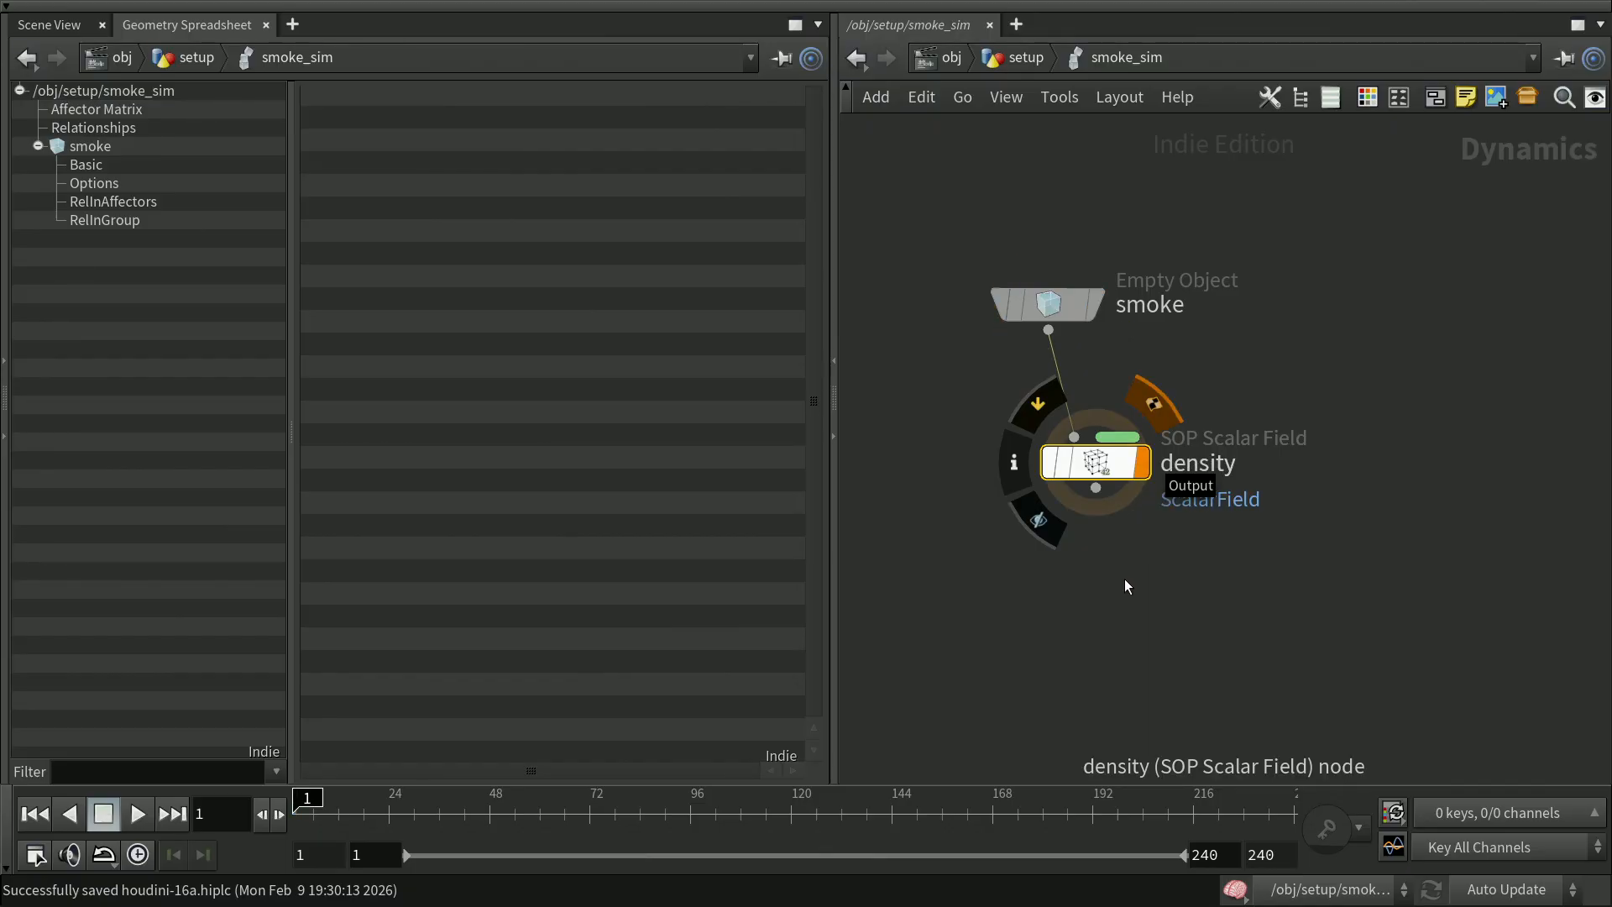
pyautogui.click(38, 816)
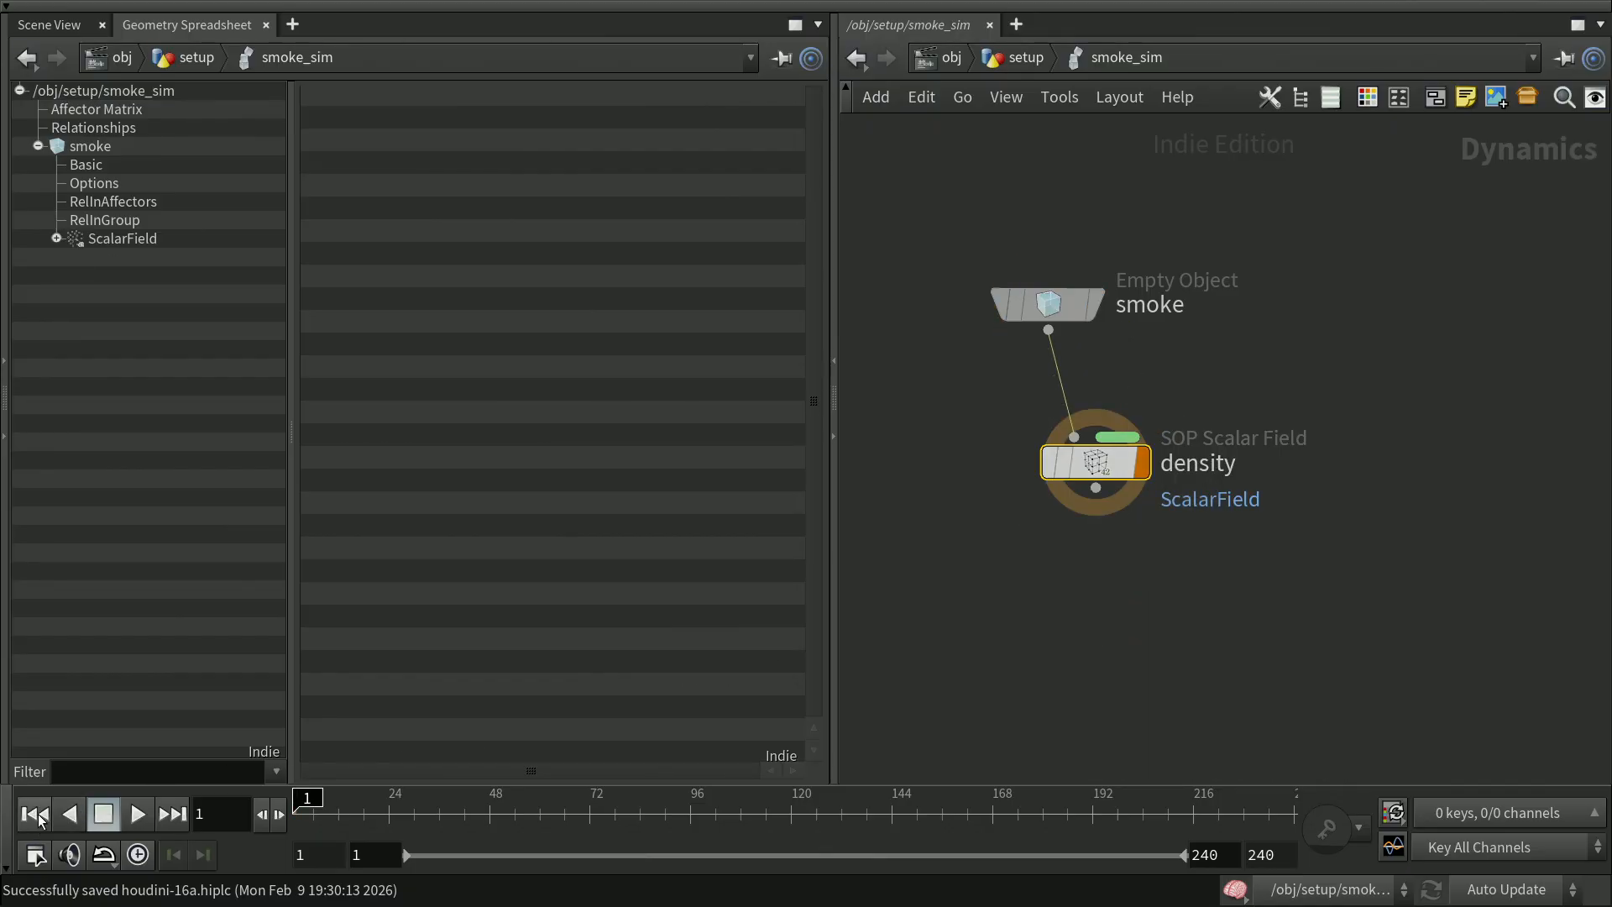
pyautogui.click(57, 239)
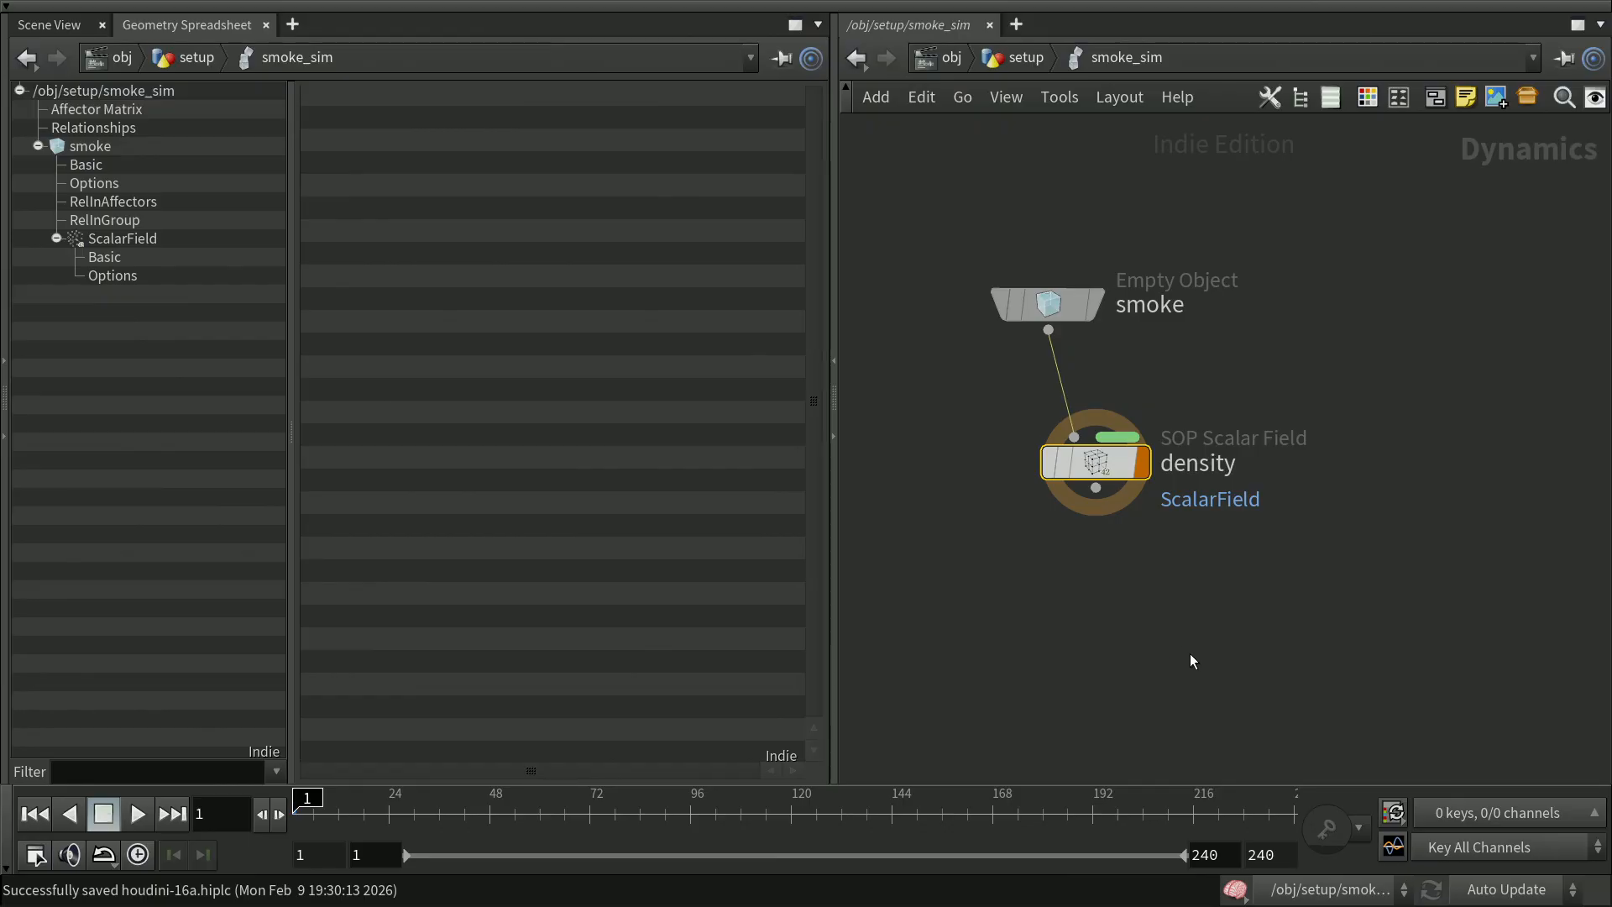
# Set the density node's Data Name to $OS and check the field's entry in the spreadsheet tree
pyautogui.moveTo(1125, 467)
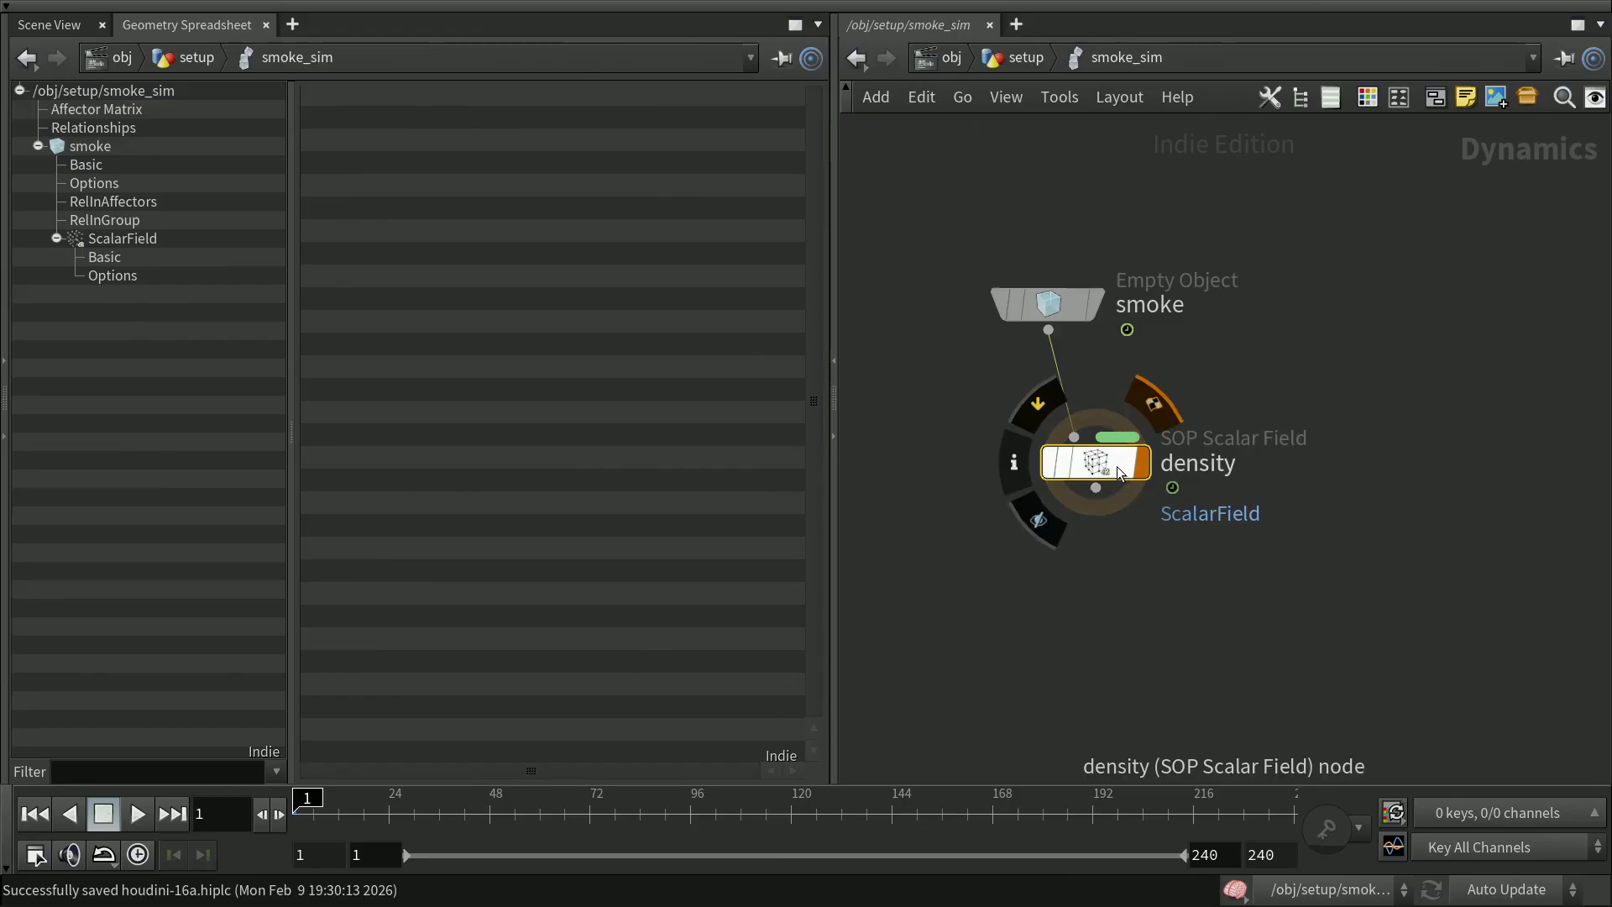
pyautogui.press('p')
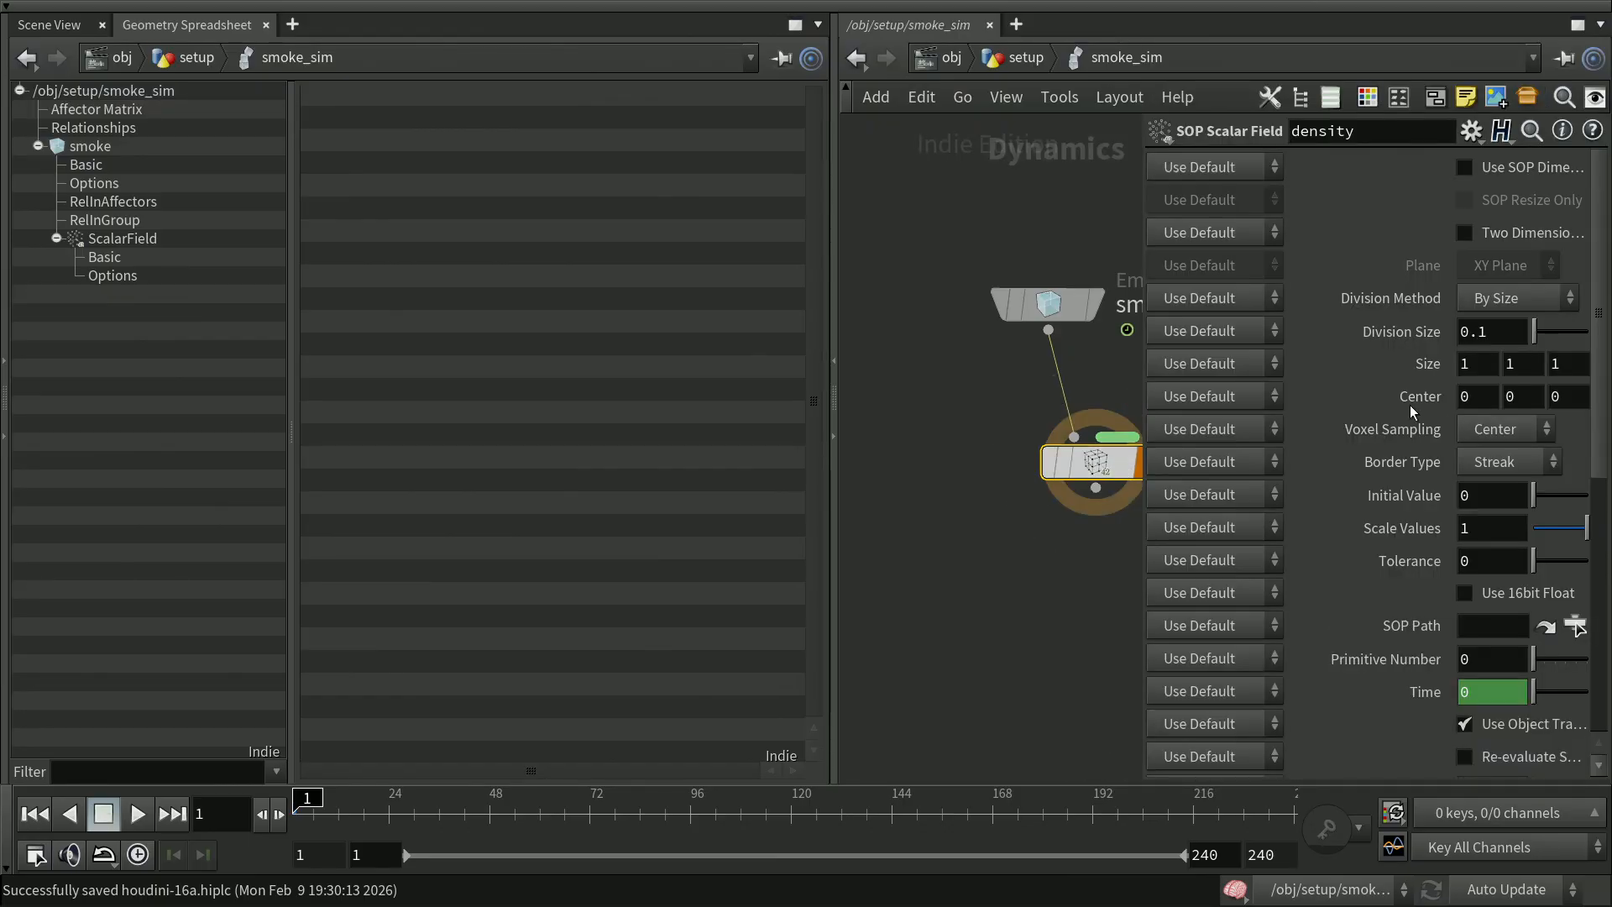
pyautogui.scroll(-8, 1596, 395)
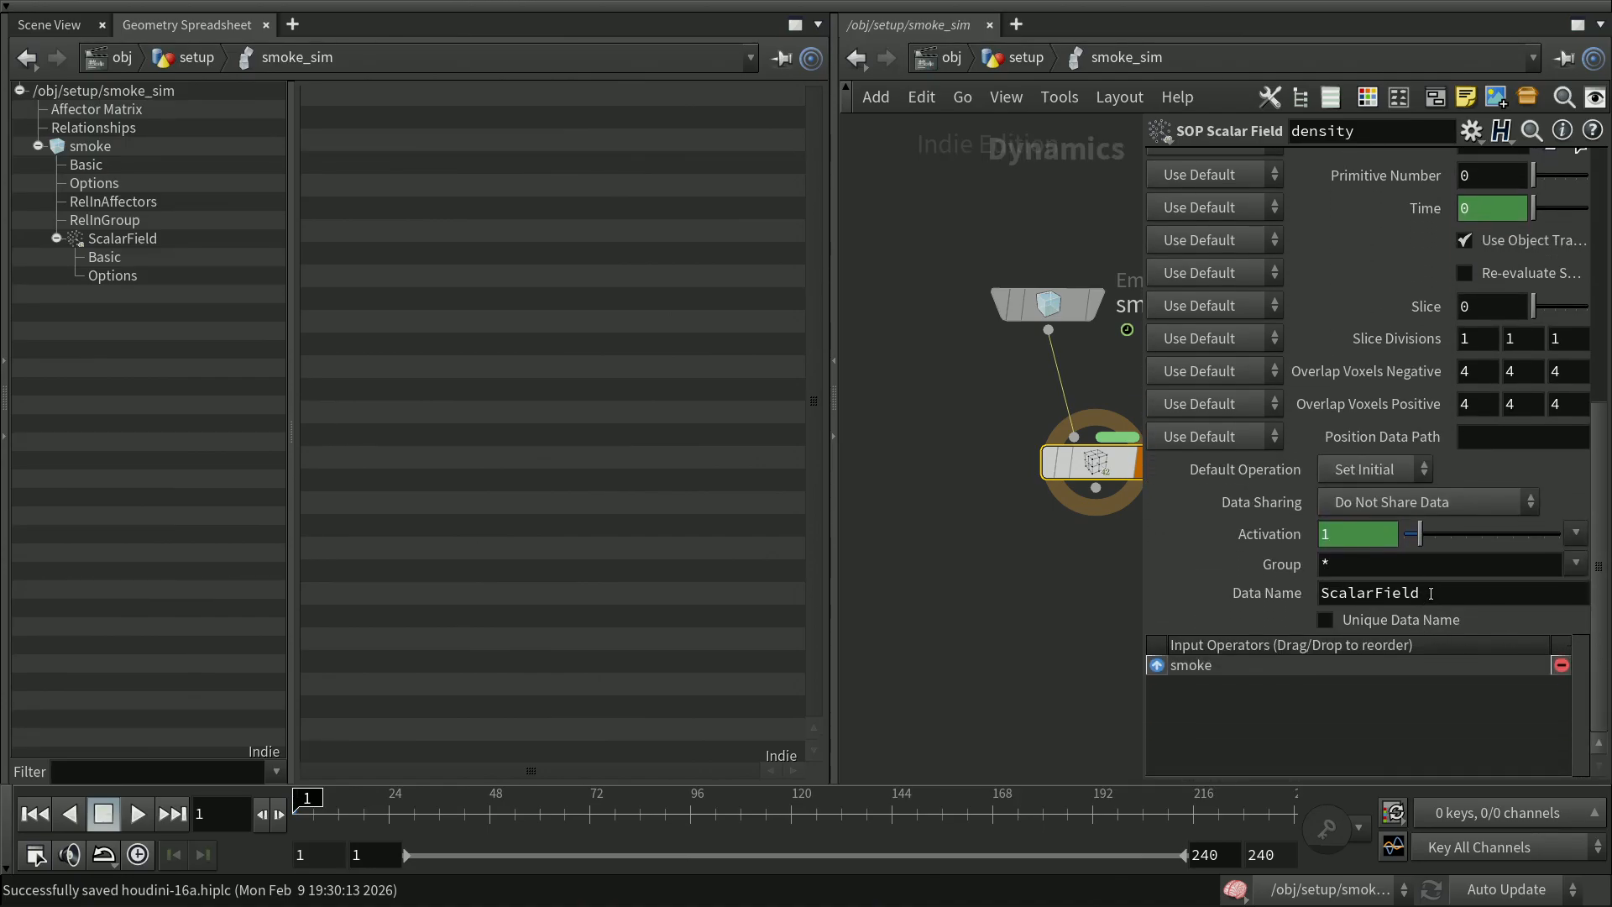
pyautogui.moveTo(1421, 592); pyautogui.dragTo(1323, 591)
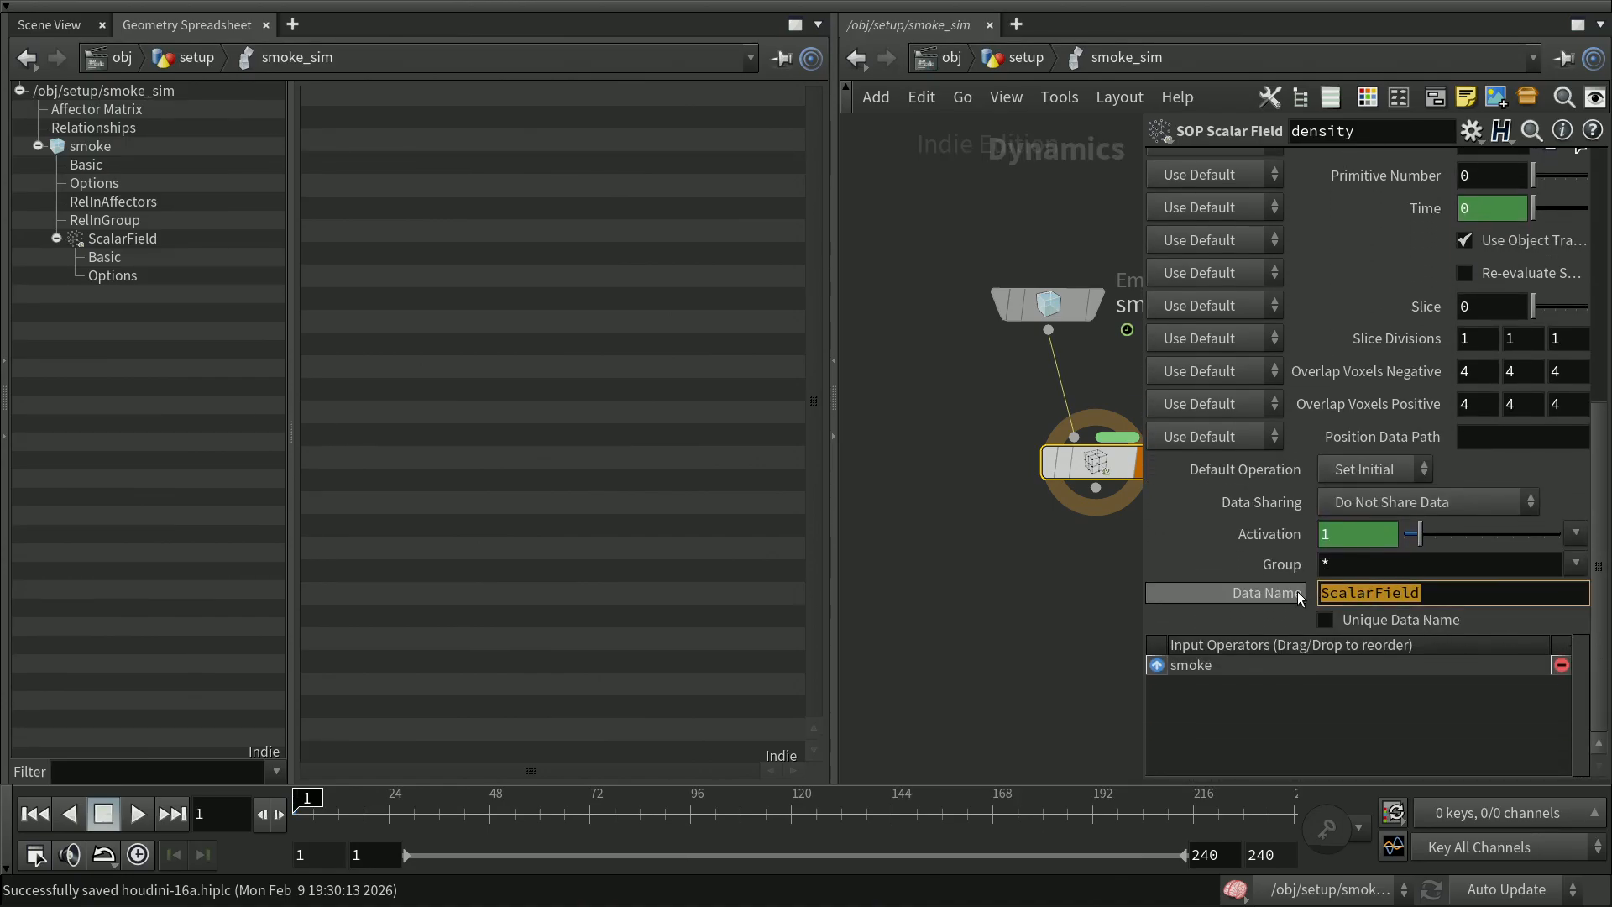
pyautogui.write('$OS')
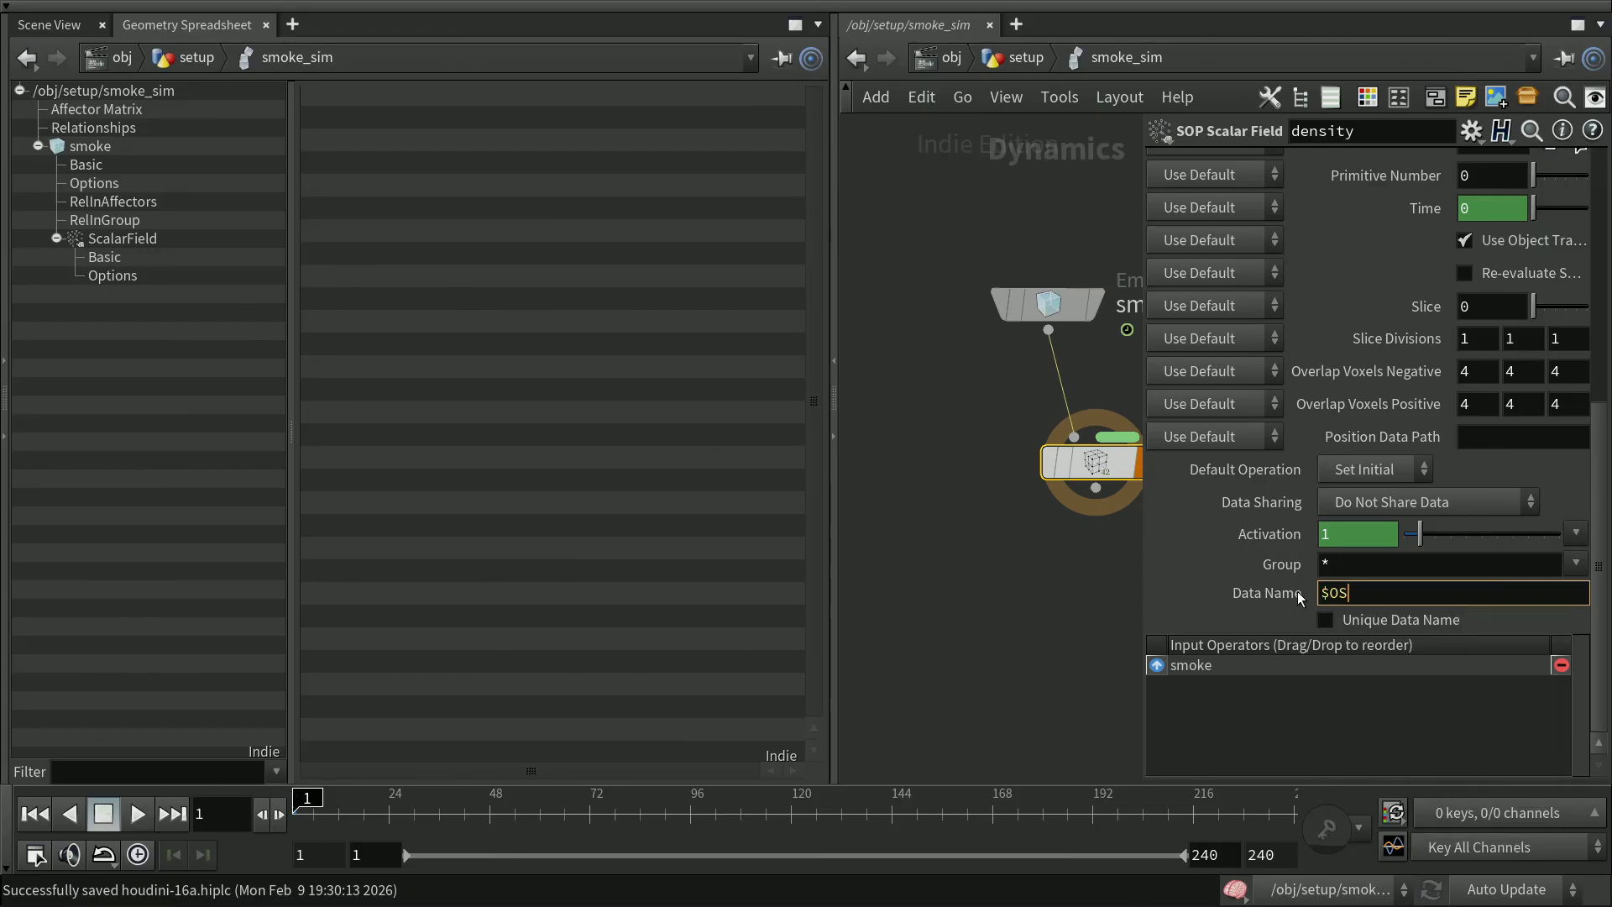
pyautogui.press('Return')
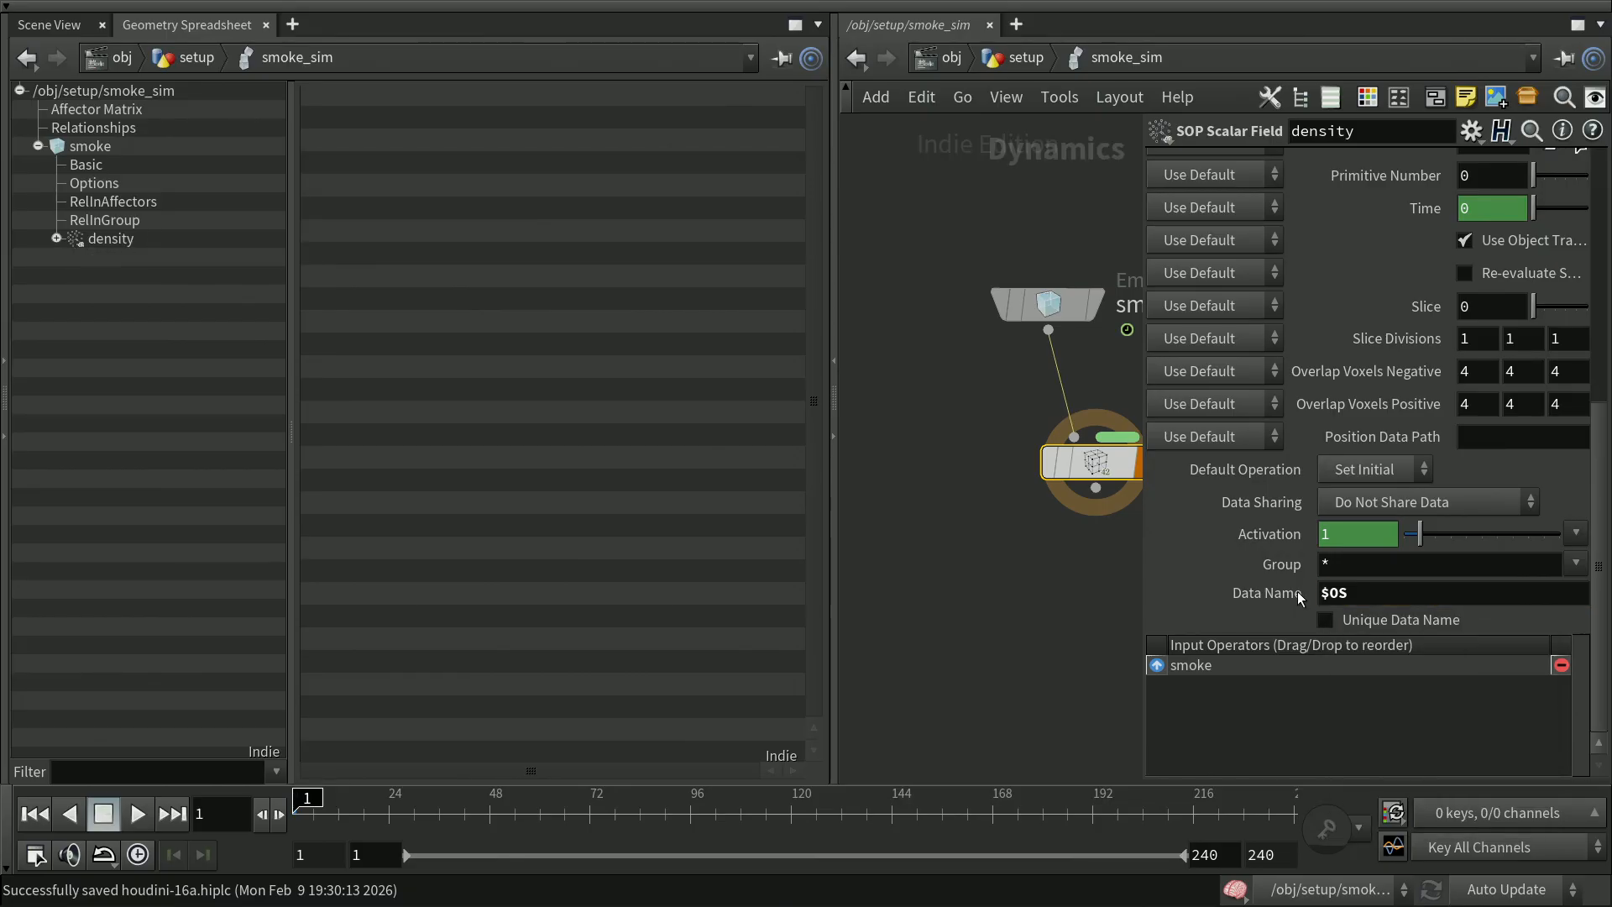
pyautogui.click(57, 239)
pyautogui.click(56, 238)
pyautogui.click(1078, 664)
# Link the density field's Division Size to the smoke_sim network's division size with the expression ch("../divsize")
pyautogui.moveTo(1598, 496); pyautogui.dragTo(1605, 233)
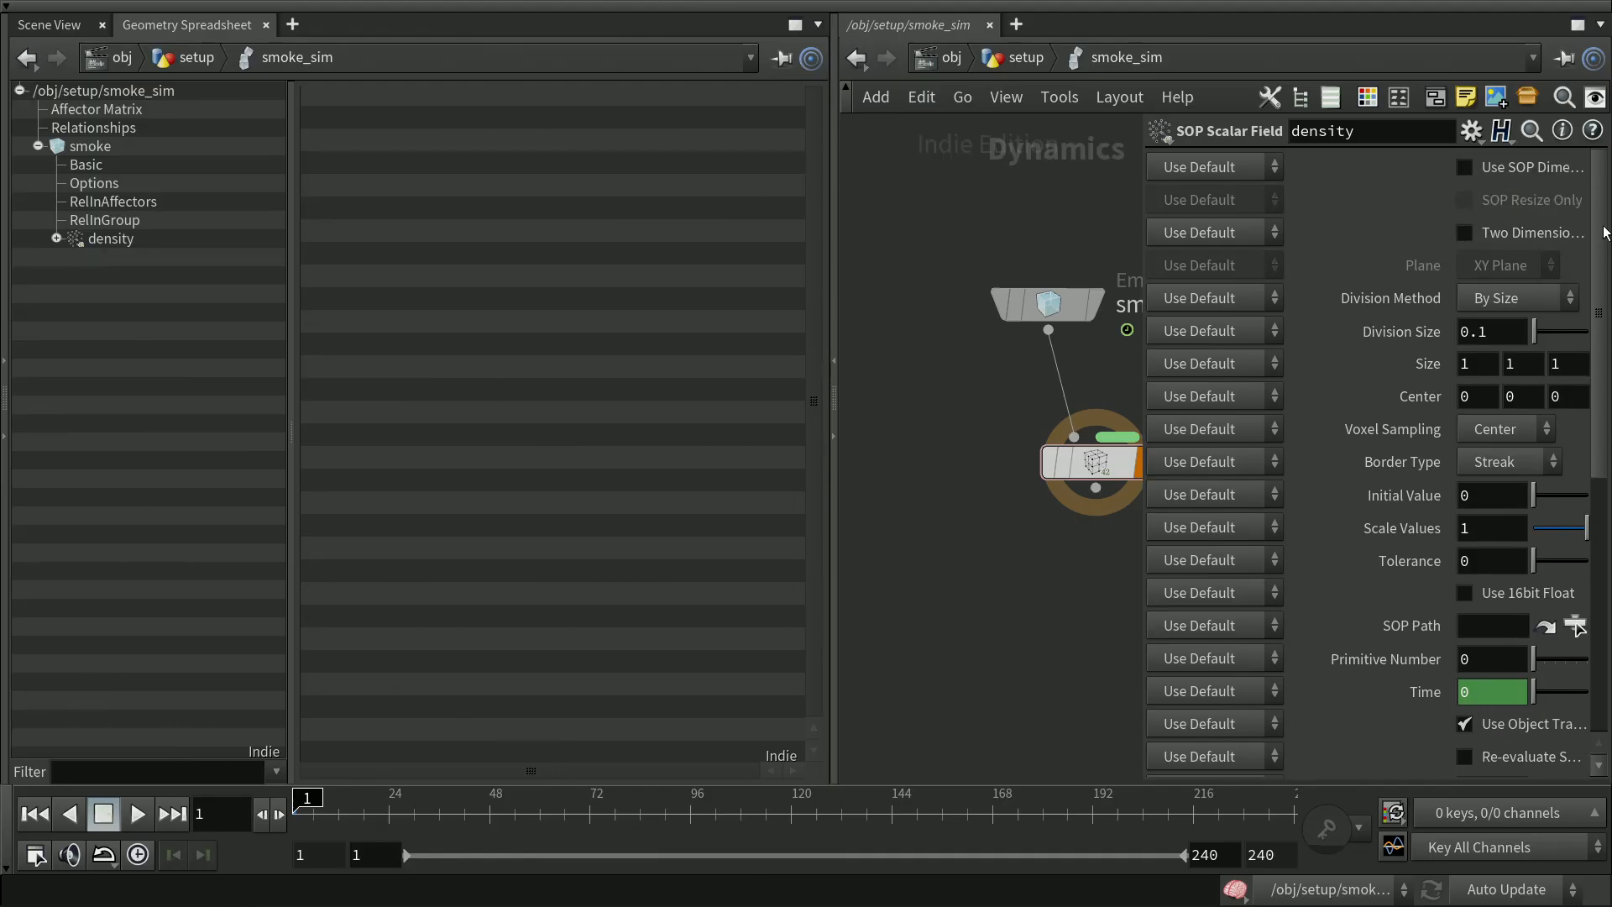
pyautogui.scroll(-1, 1605, 230)
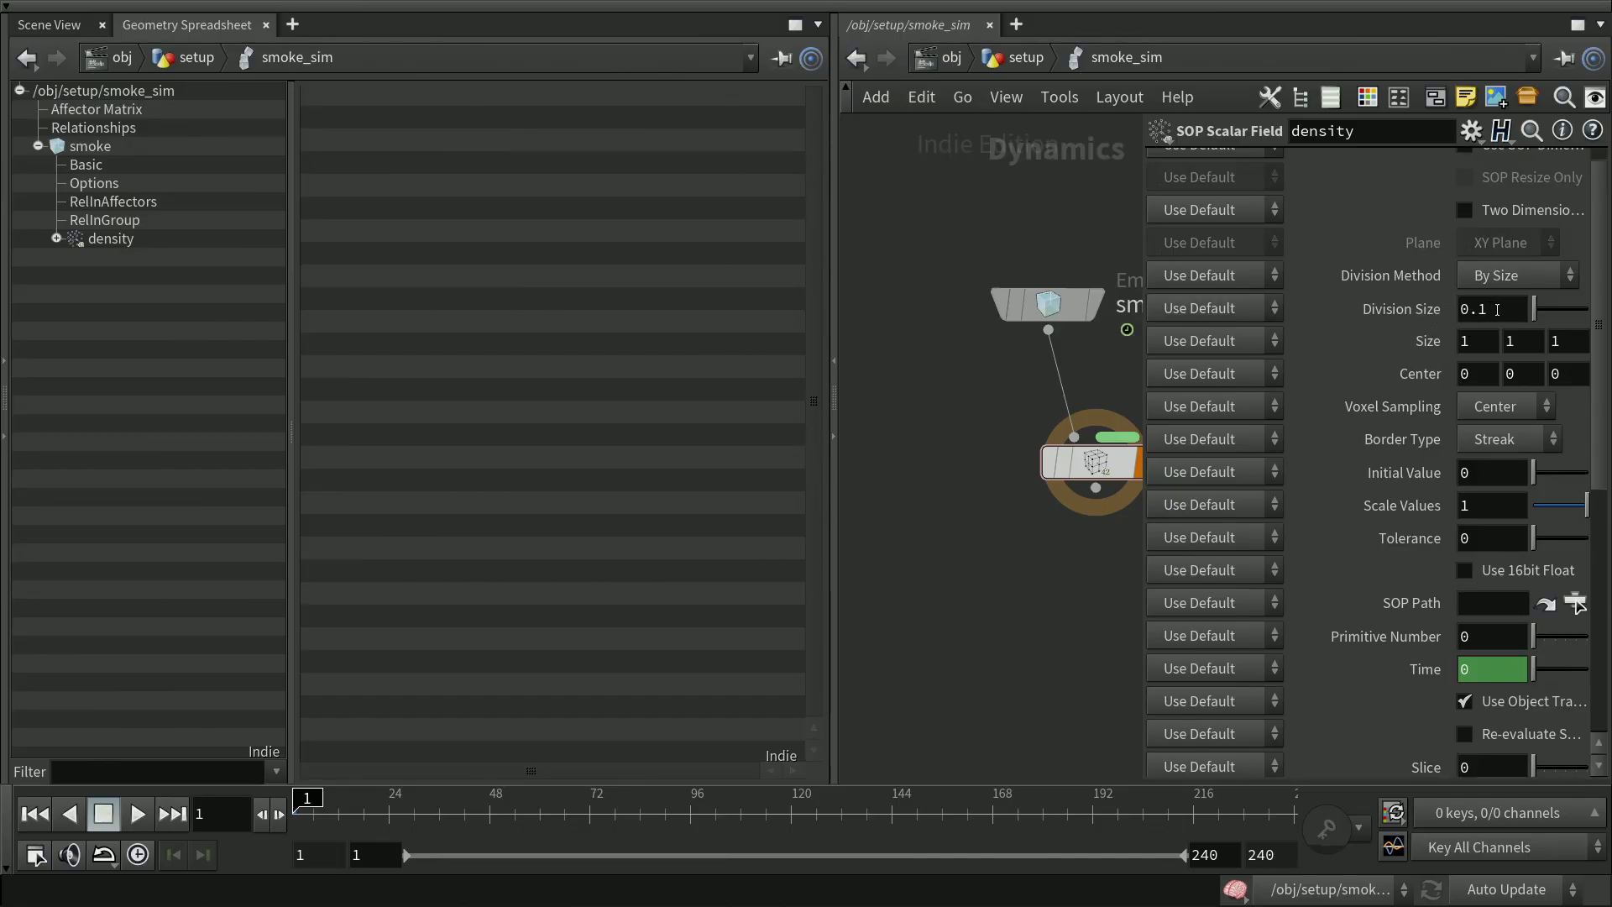
pyautogui.moveTo(1488, 312); pyautogui.dragTo(1454, 312)
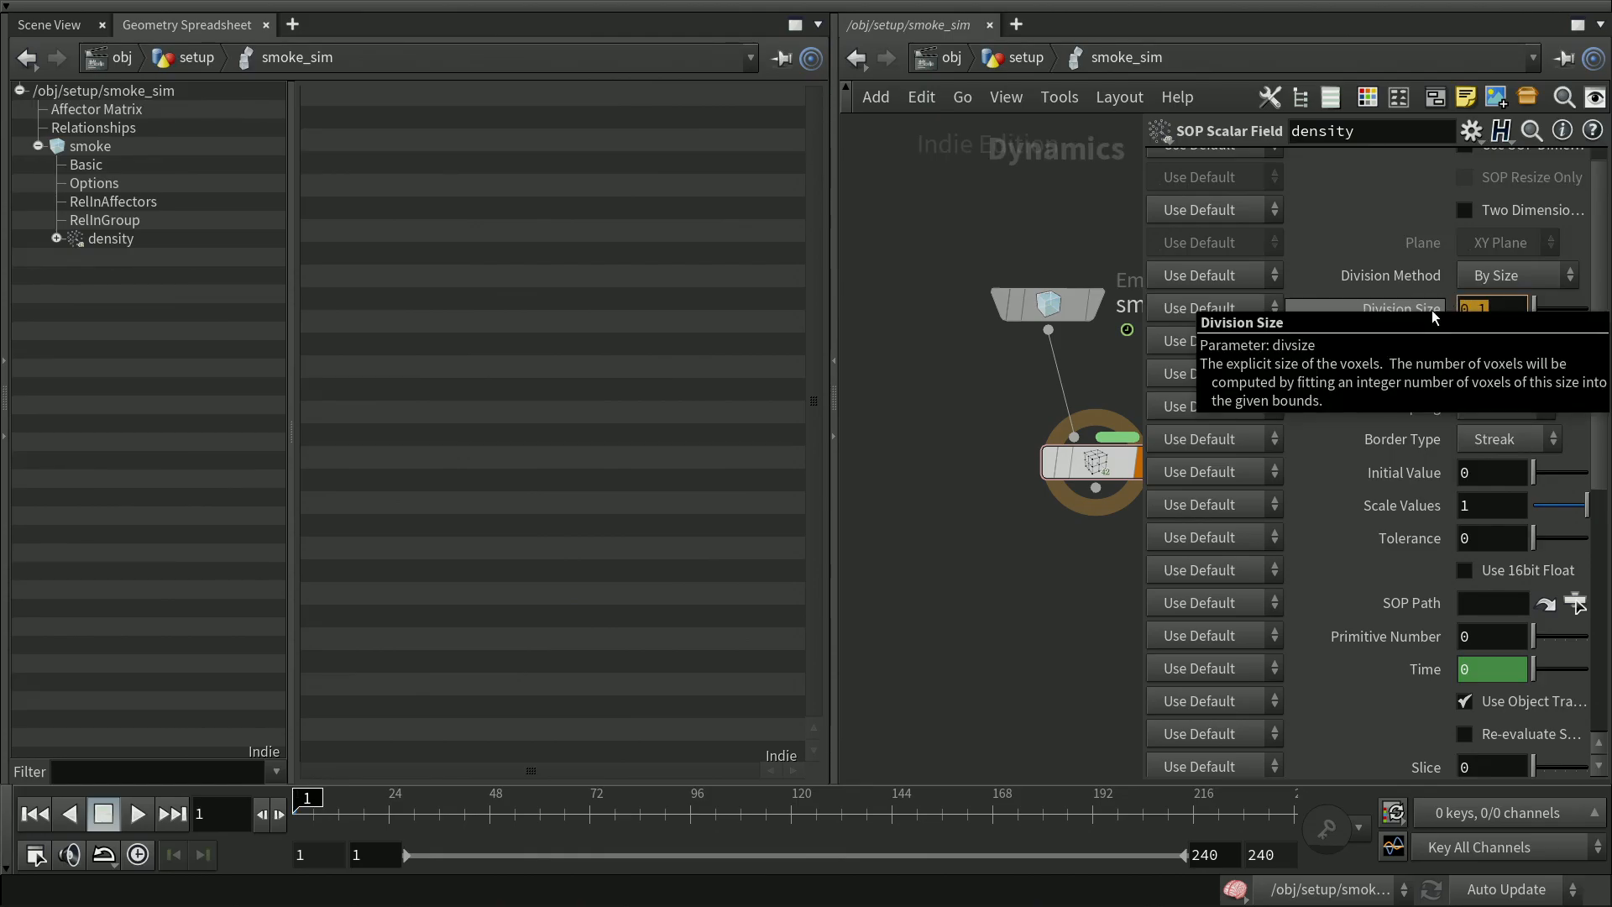
pyautogui.write('ch')
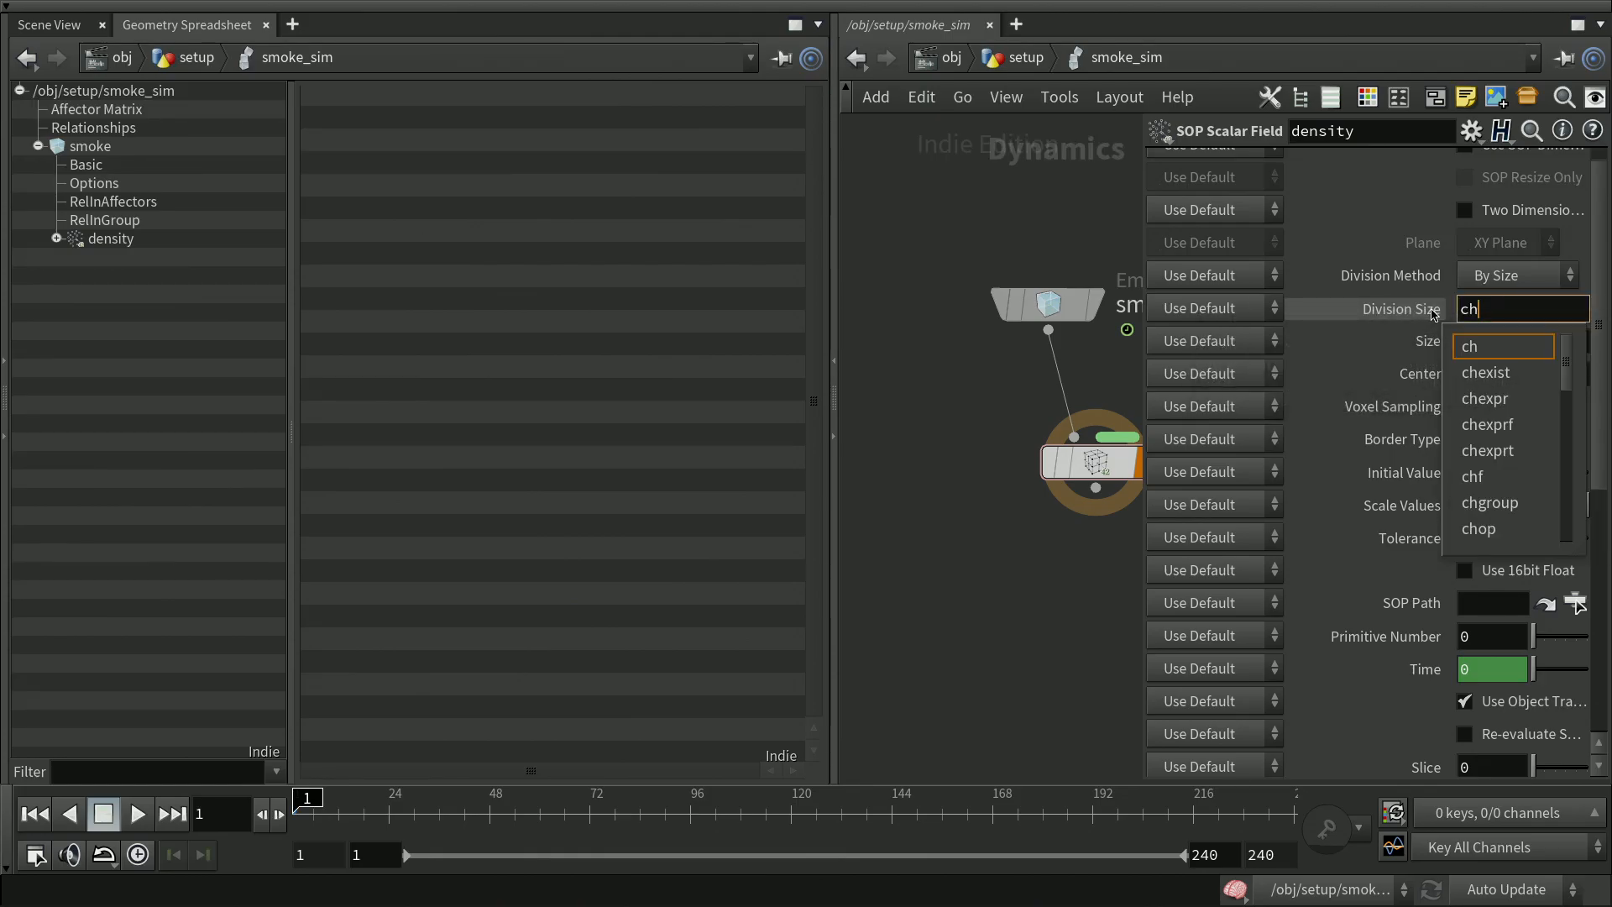
pyautogui.write('(')
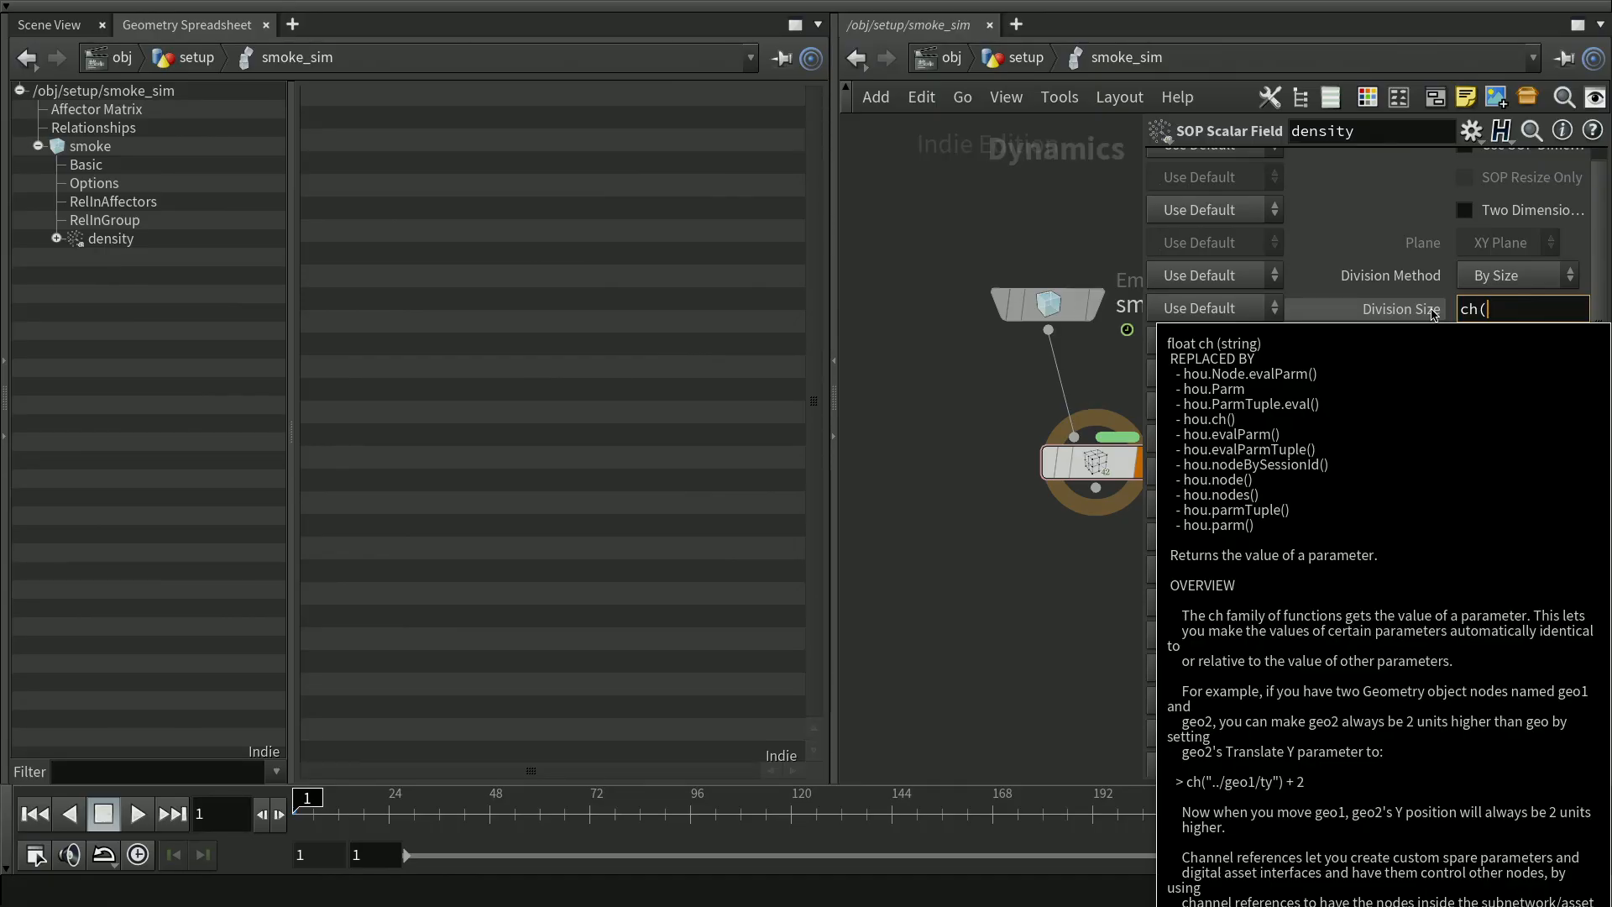
pyautogui.write('"')
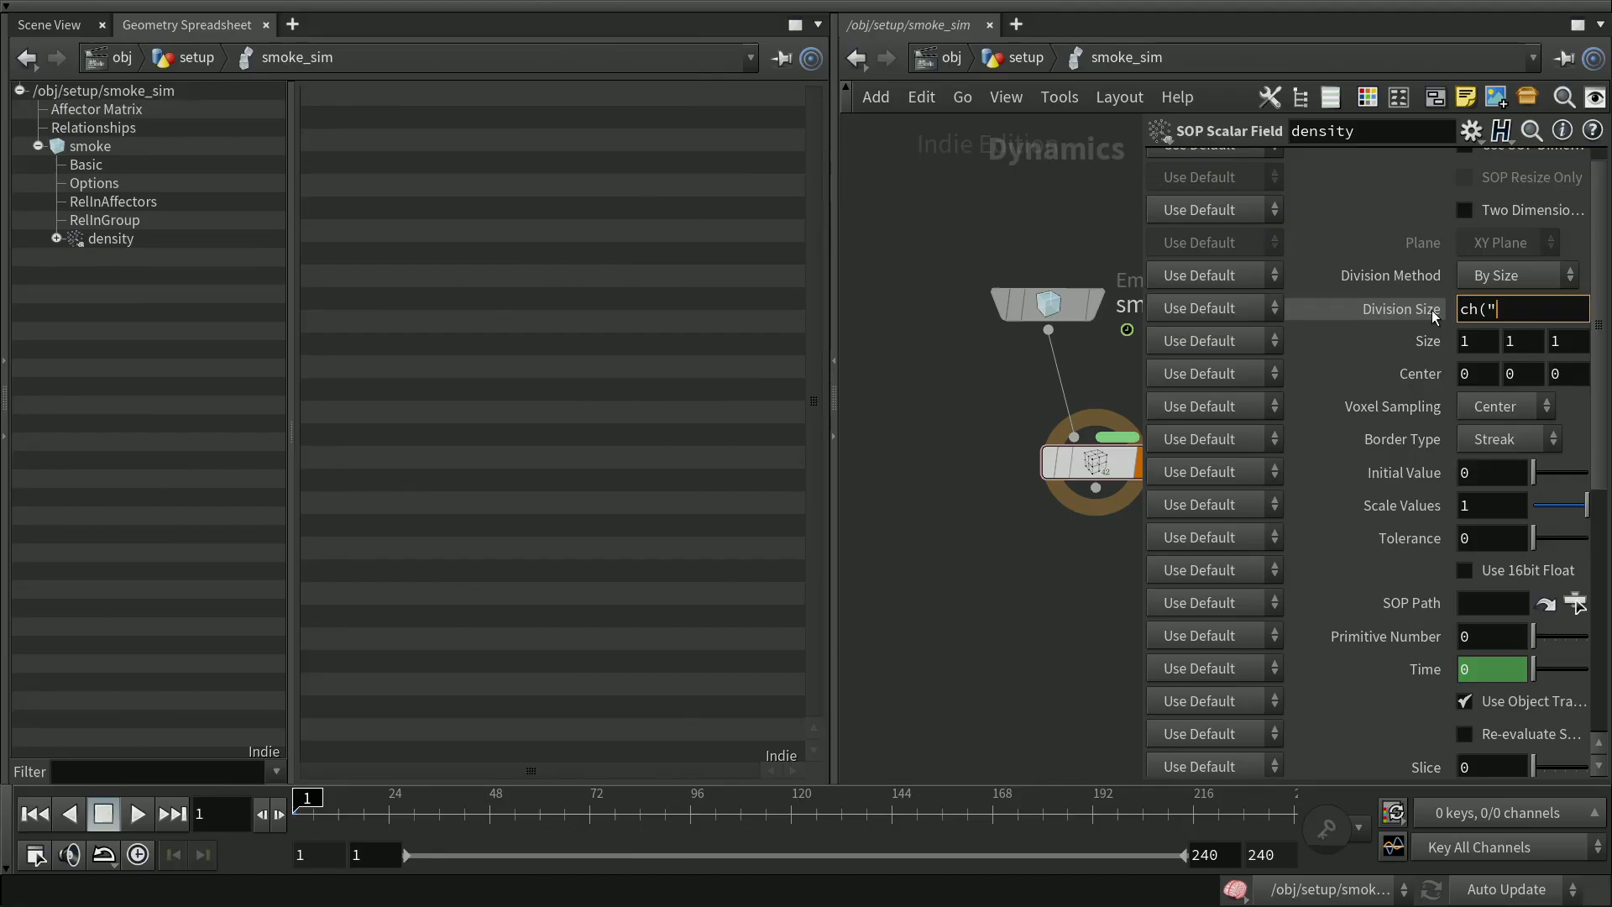
pyautogui.write('"')
pyautogui.press('Left')
pyautogui.write('..')
pyautogui.press('Right')
pyautogui.press('BackSpace')
pyautogui.write('/')
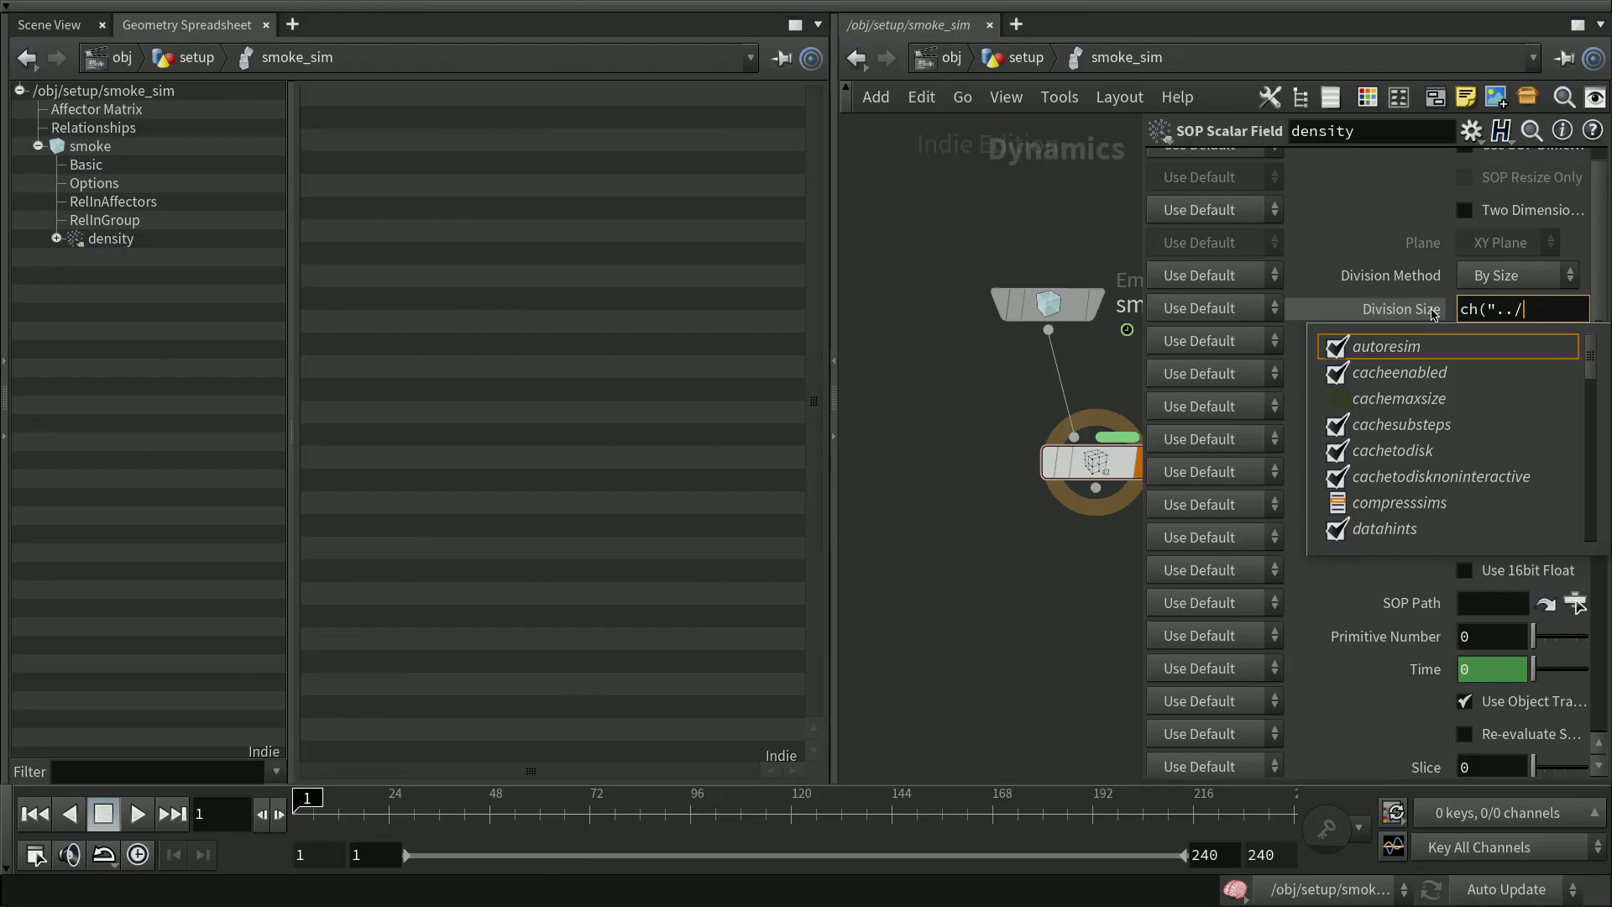
pyautogui.write('div')
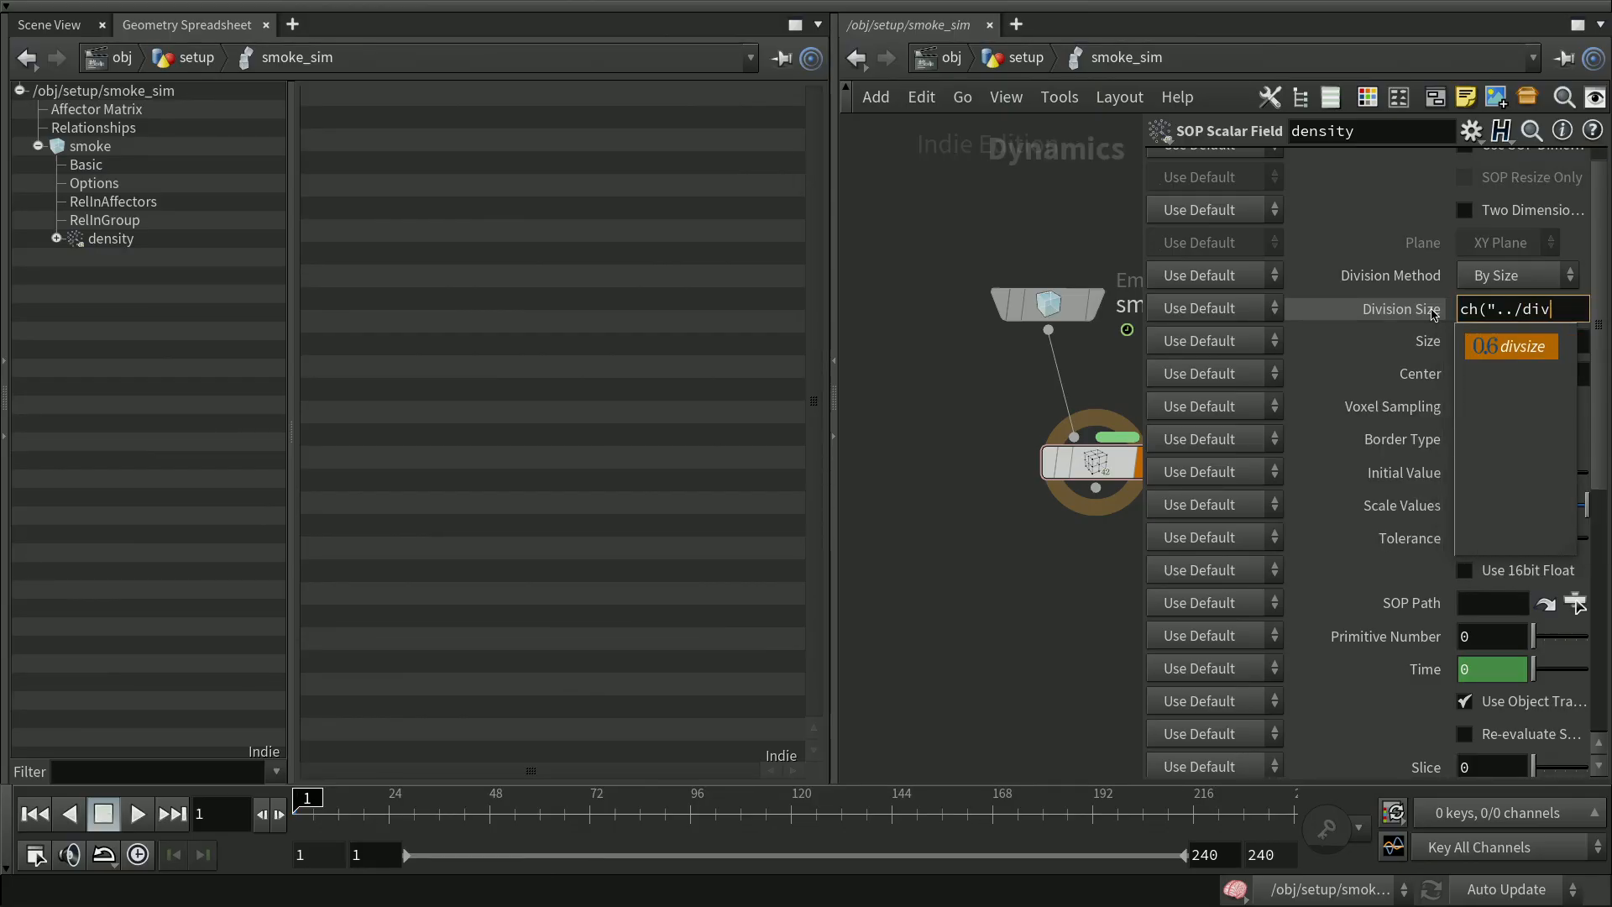
pyautogui.press('Tab')
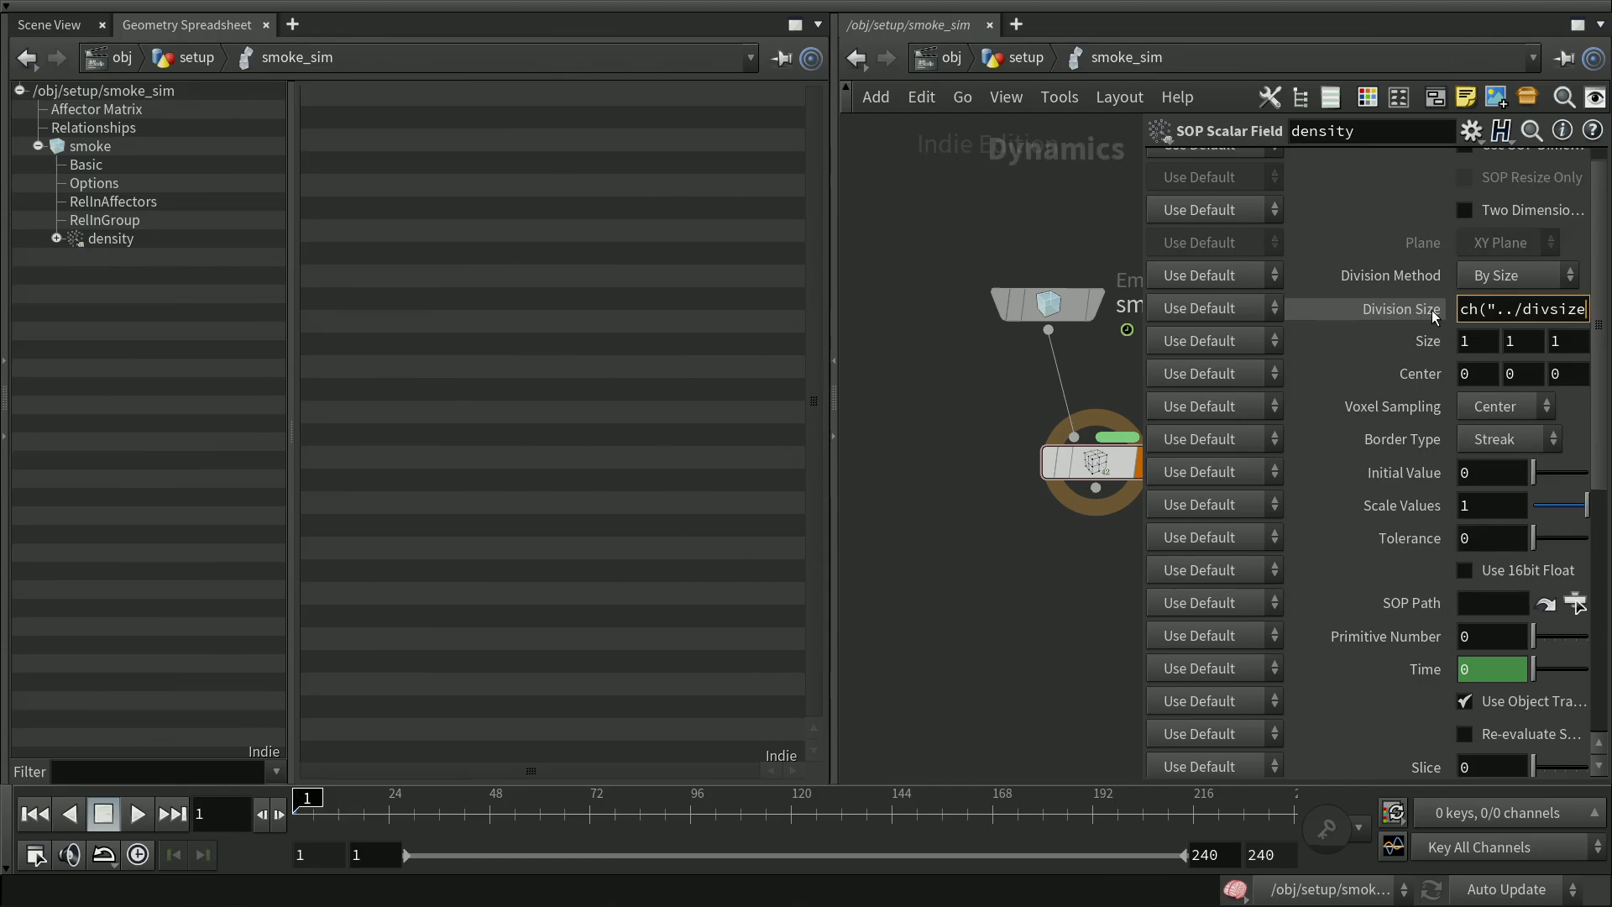
pyautogui.write('"')
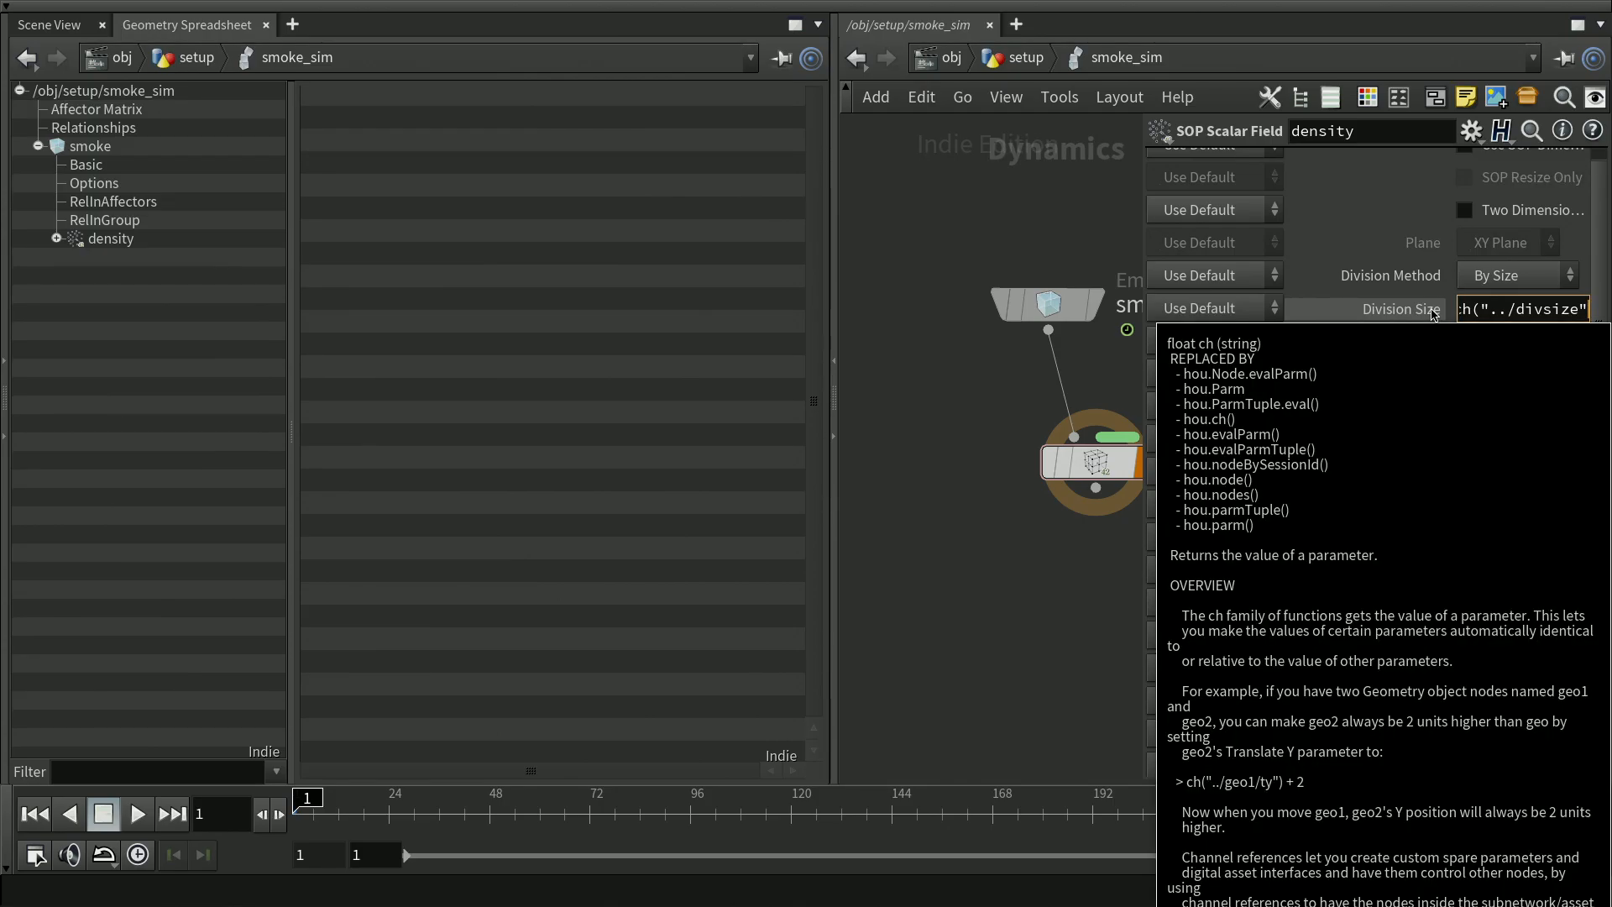
pyautogui.write(')')
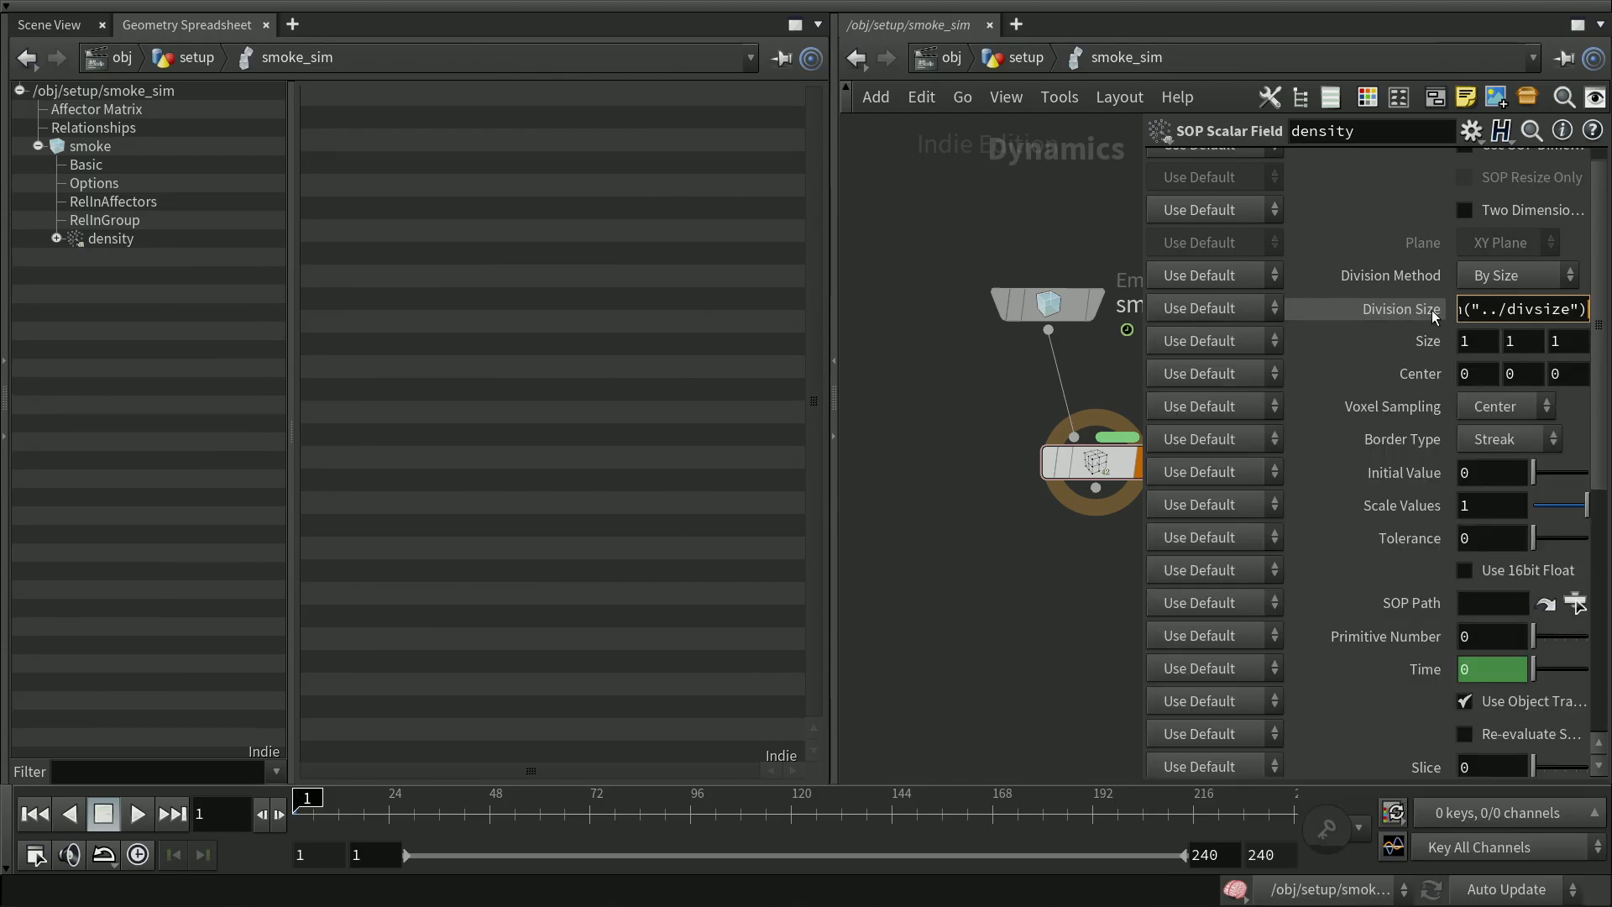
pyautogui.press('Return')
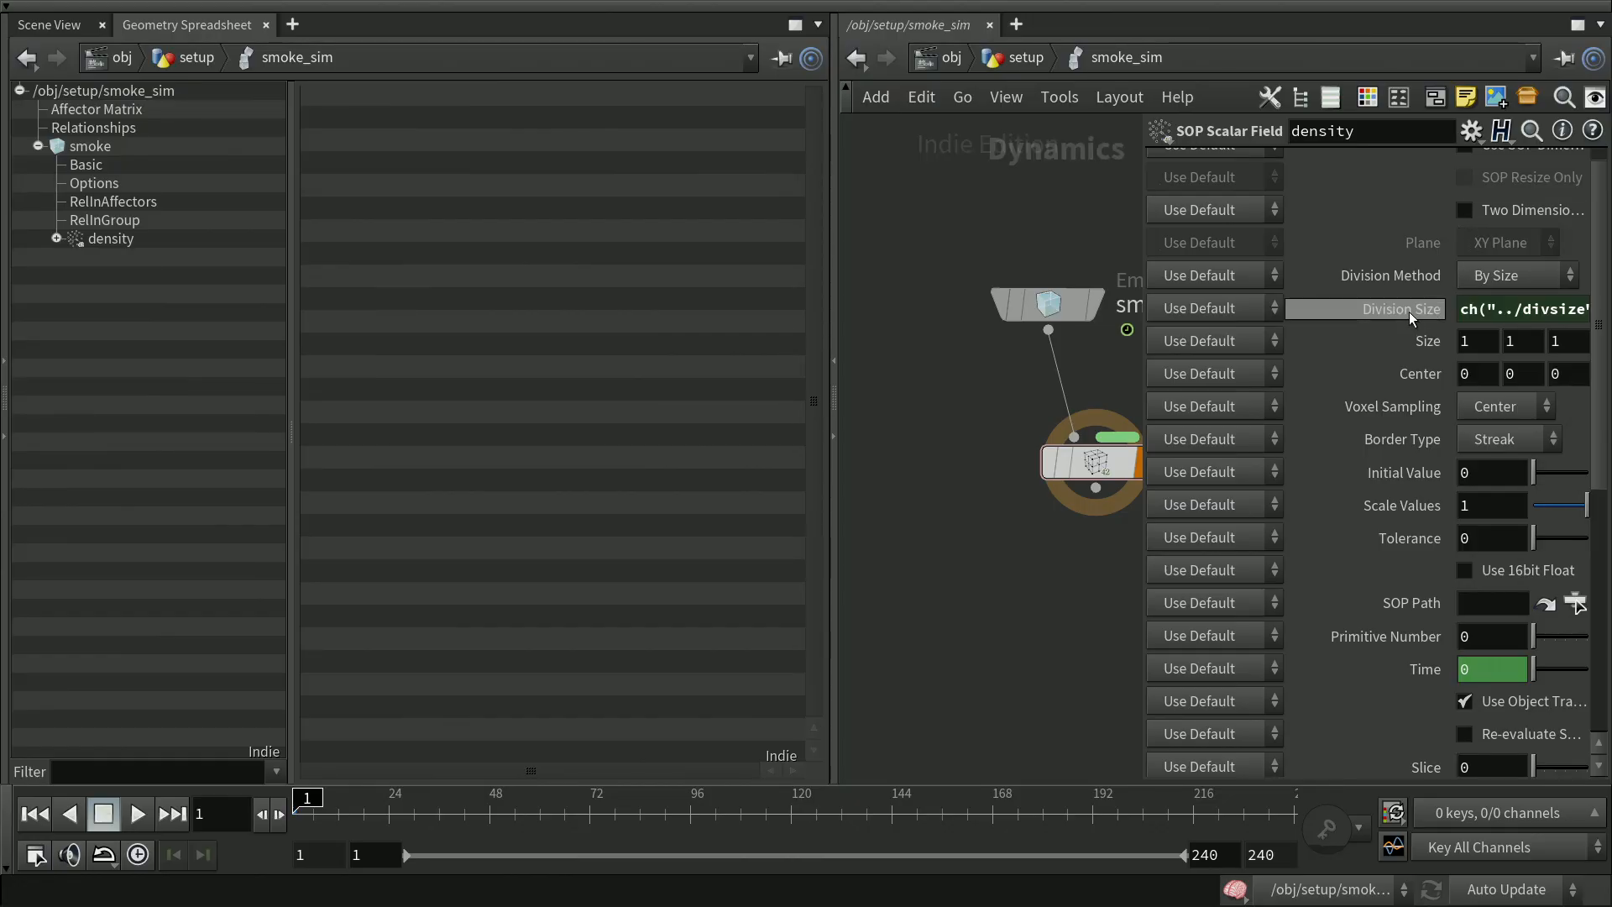
# Display the evaluated Division Size, hide the parameter dialog and save the scene
pyautogui.click(1414, 308)
pyautogui.click(1412, 305)
pyautogui.click(1413, 305)
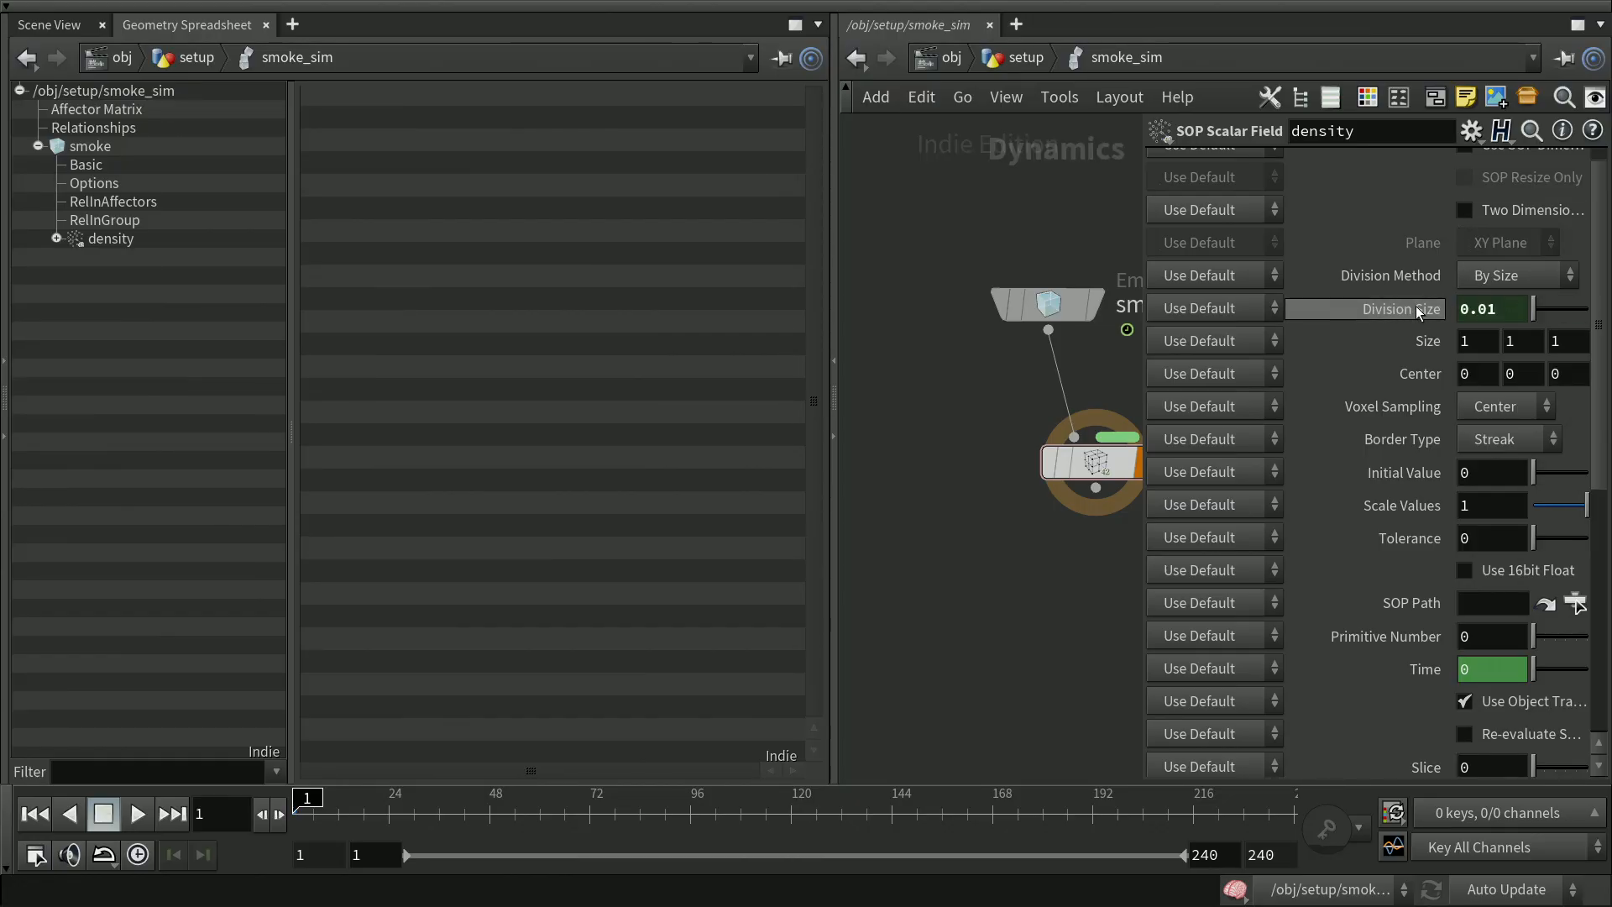
pyautogui.click(1413, 305)
pyautogui.click(1413, 305)
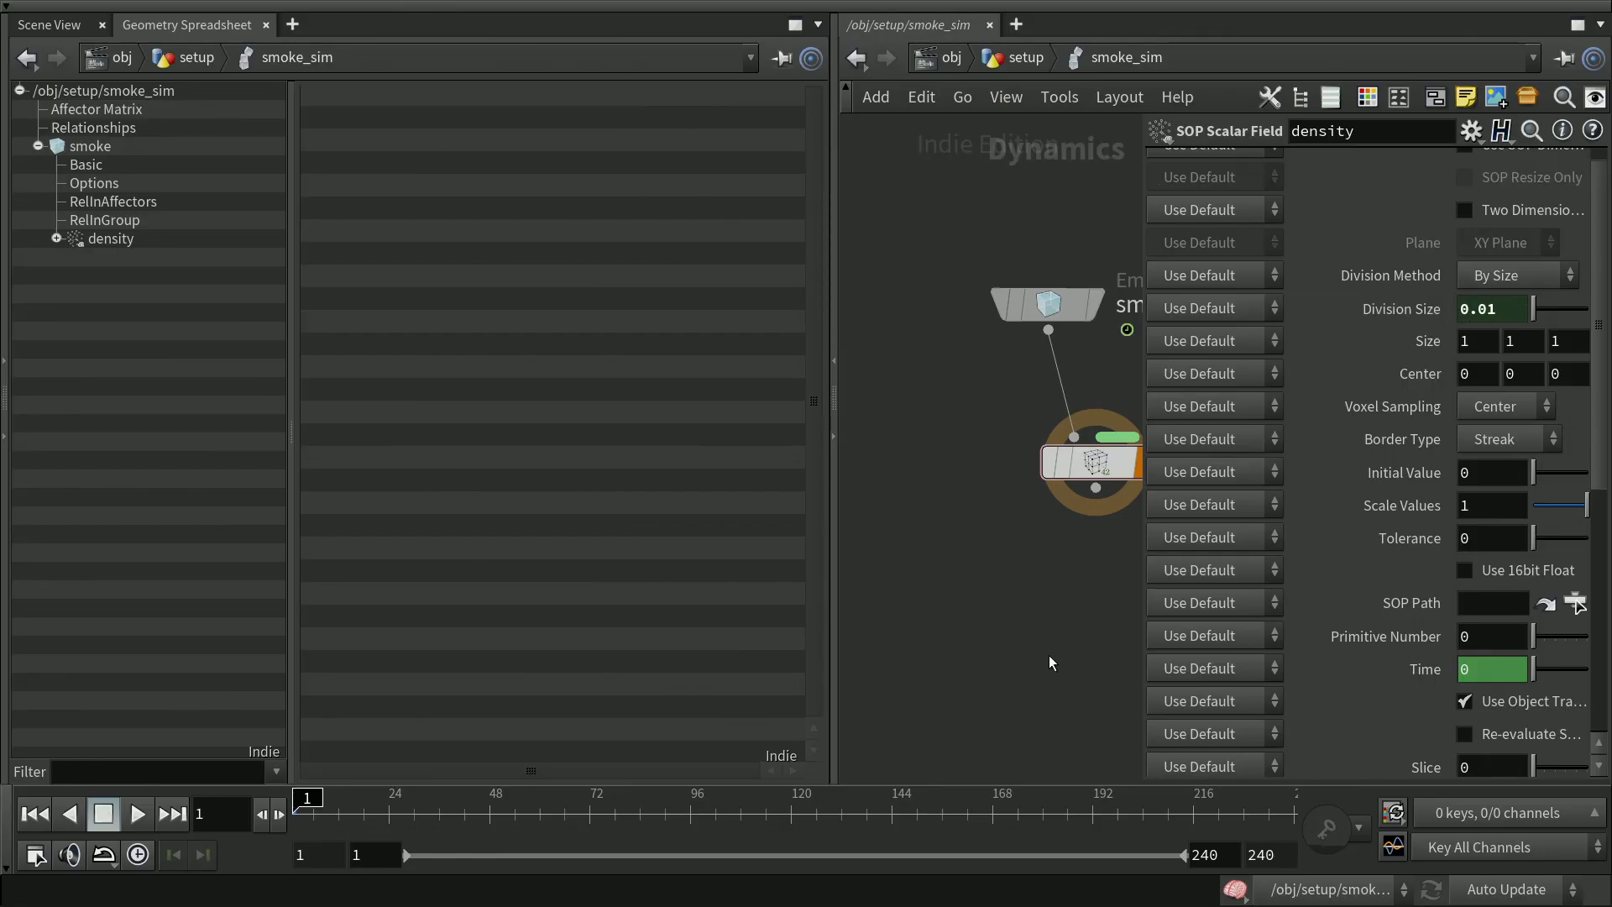
pyautogui.press('p')
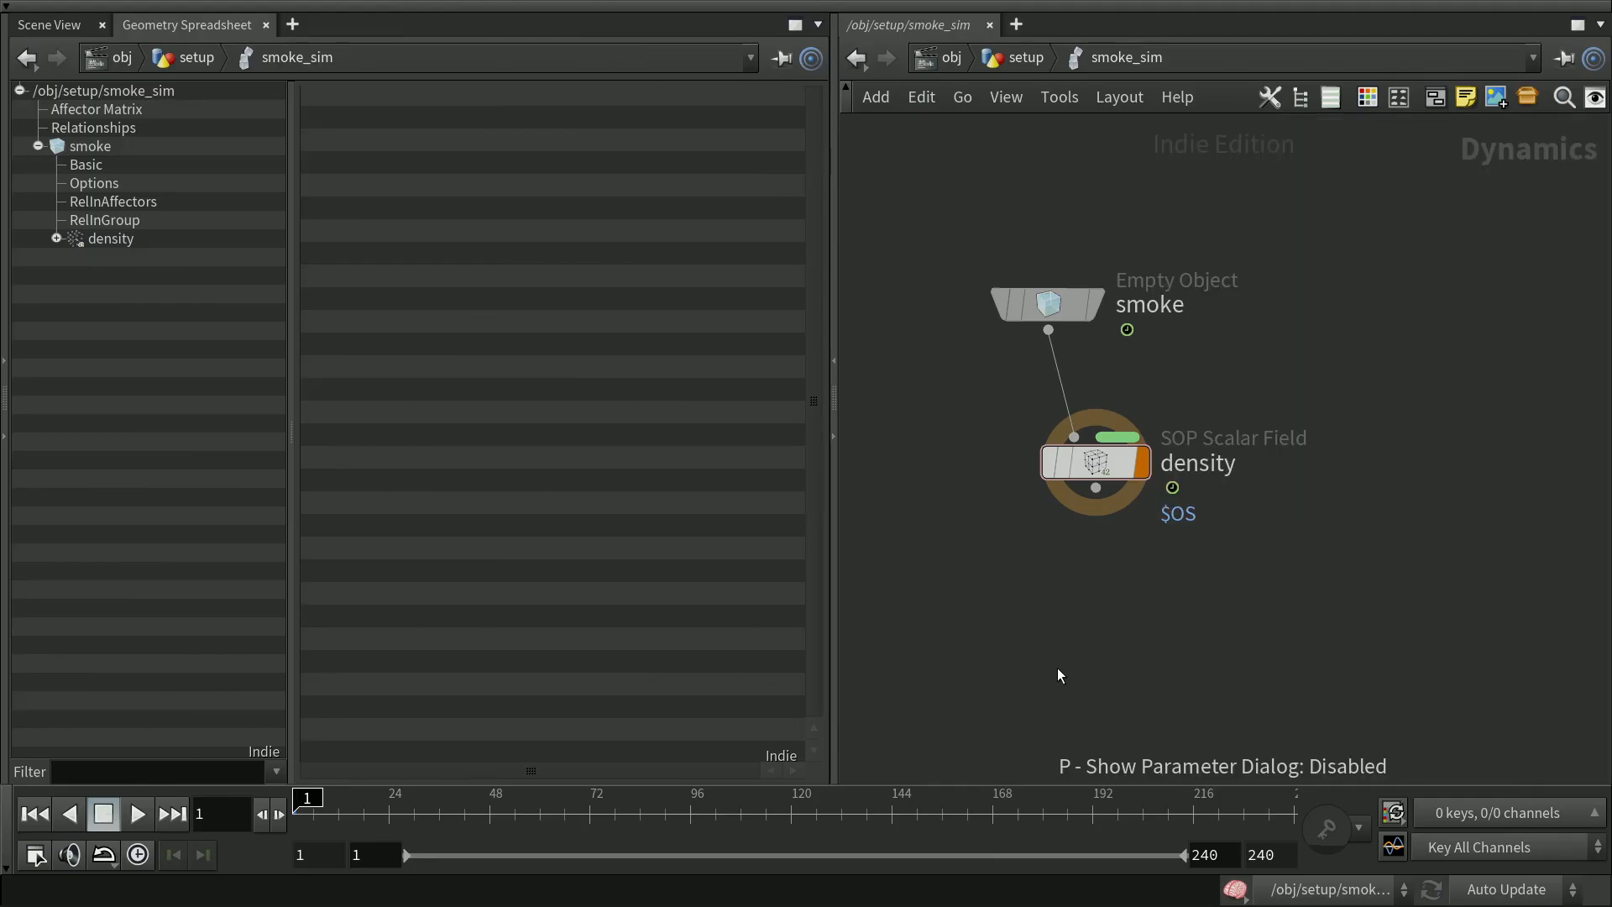
pyautogui.hotkey('ctrl', 's')
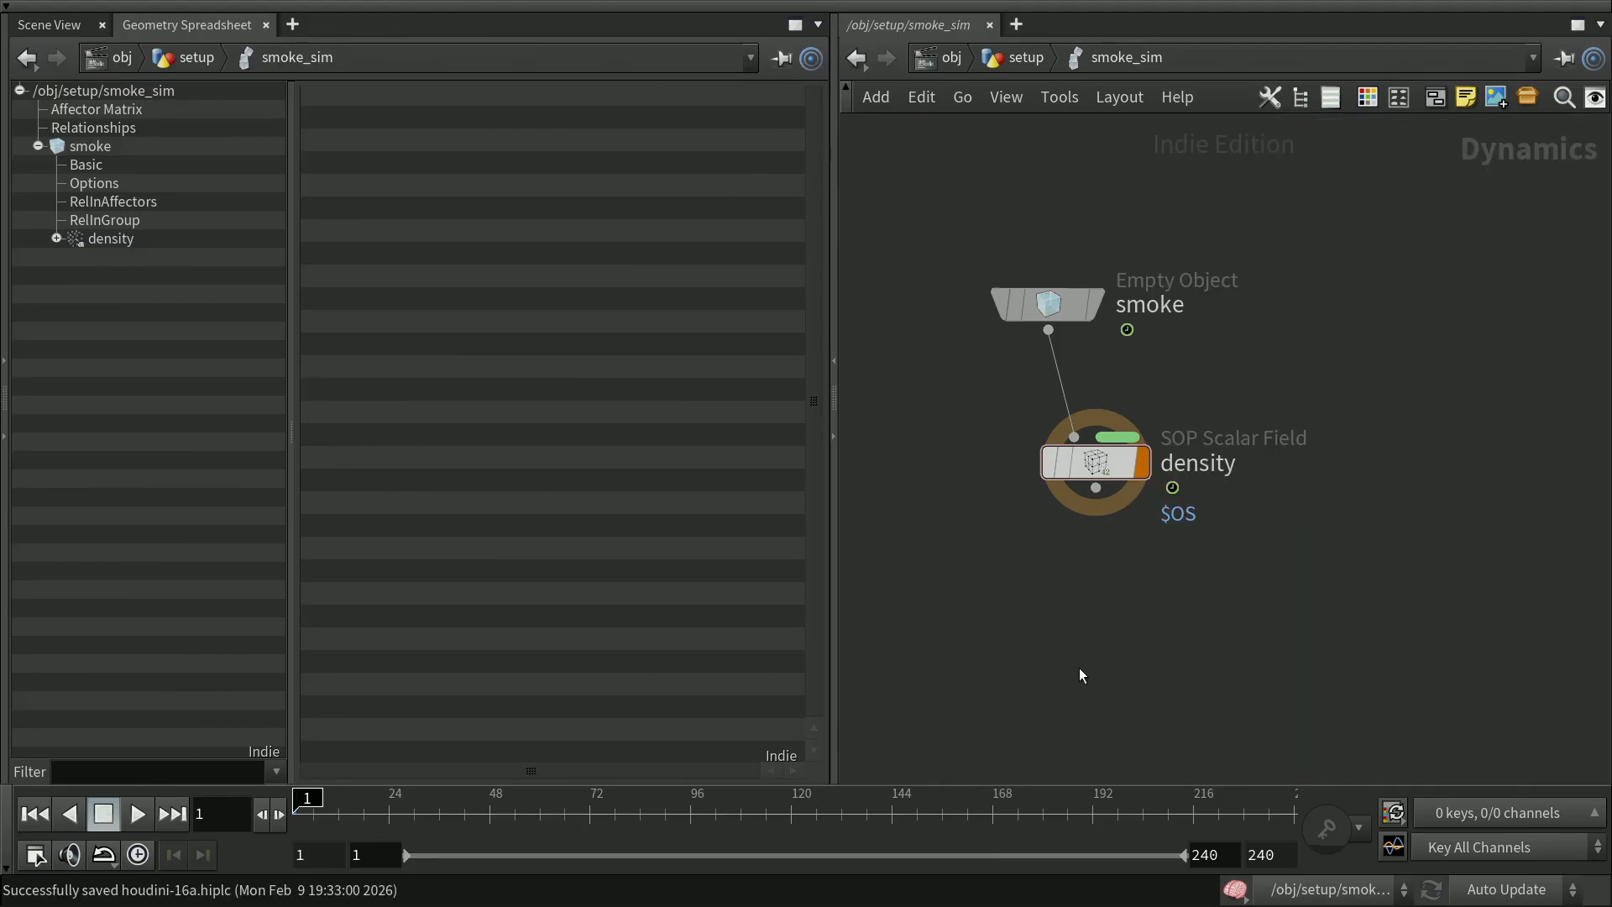
# In the setup network, set the source density volume's Div Size to ch("../smoke_sim/divsize") and display its evaluated value
pyautogui.press('u')
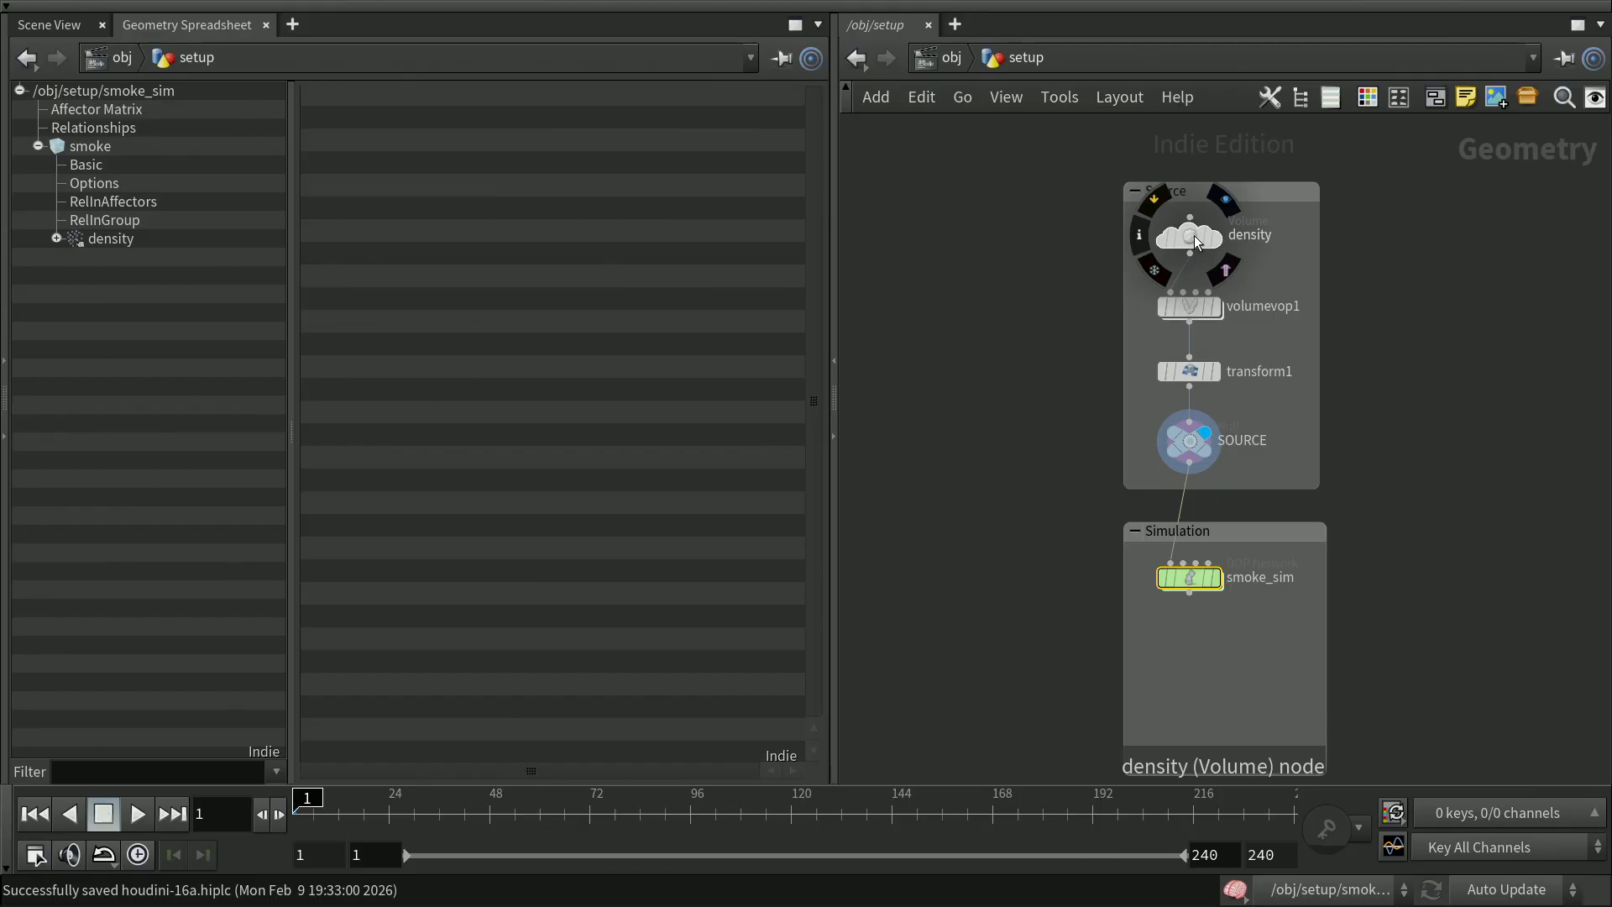
pyautogui.click(1196, 239)
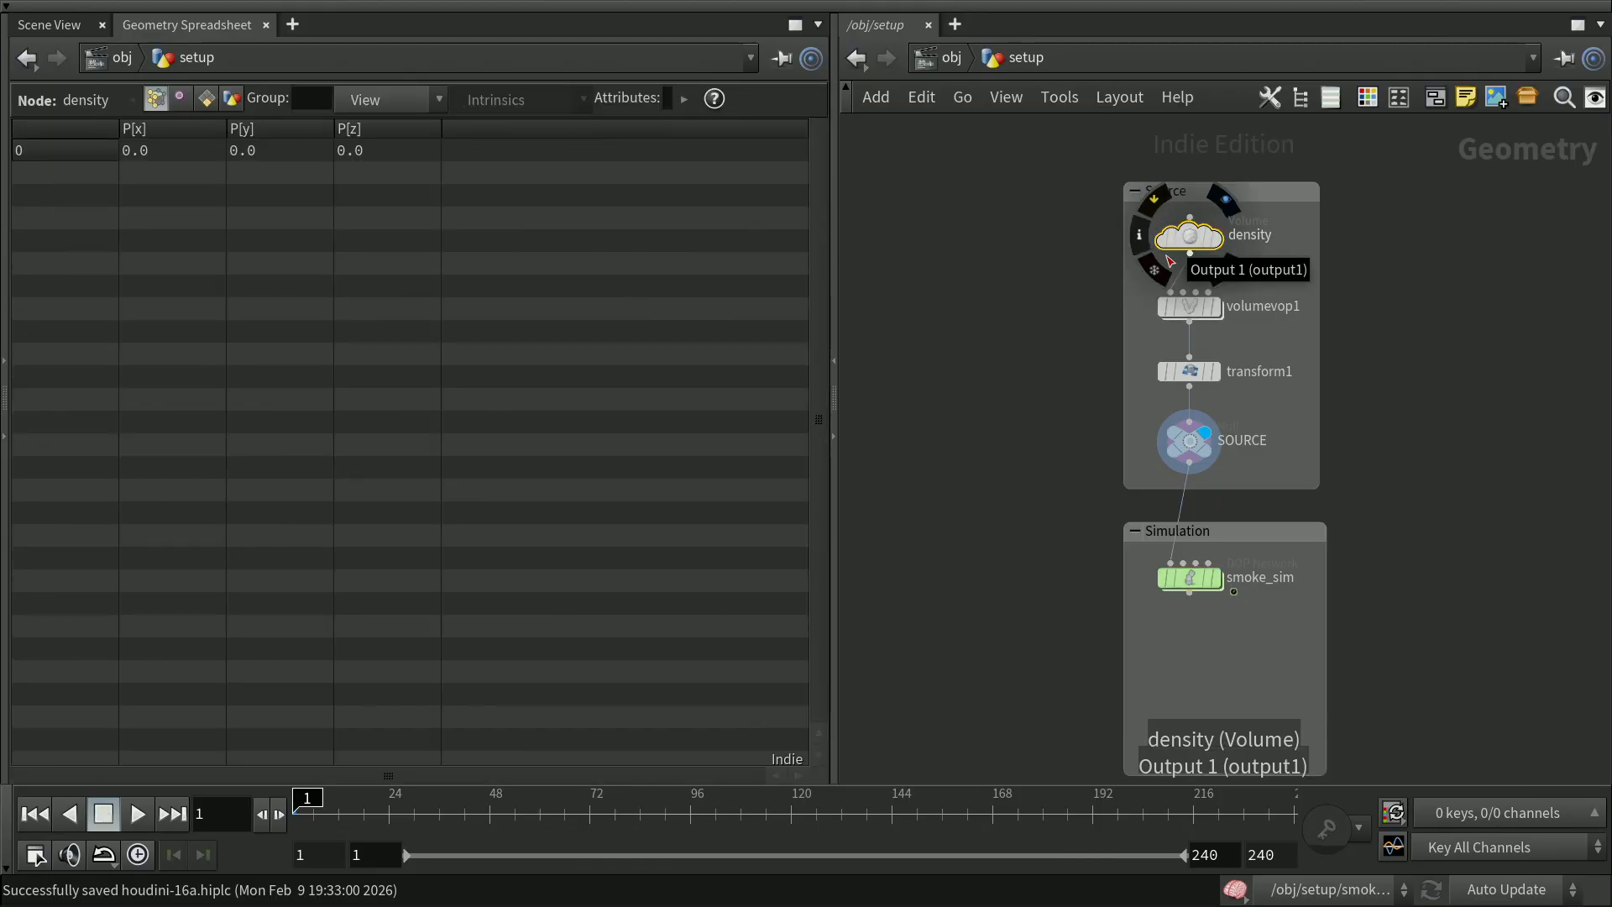
pyautogui.press('p')
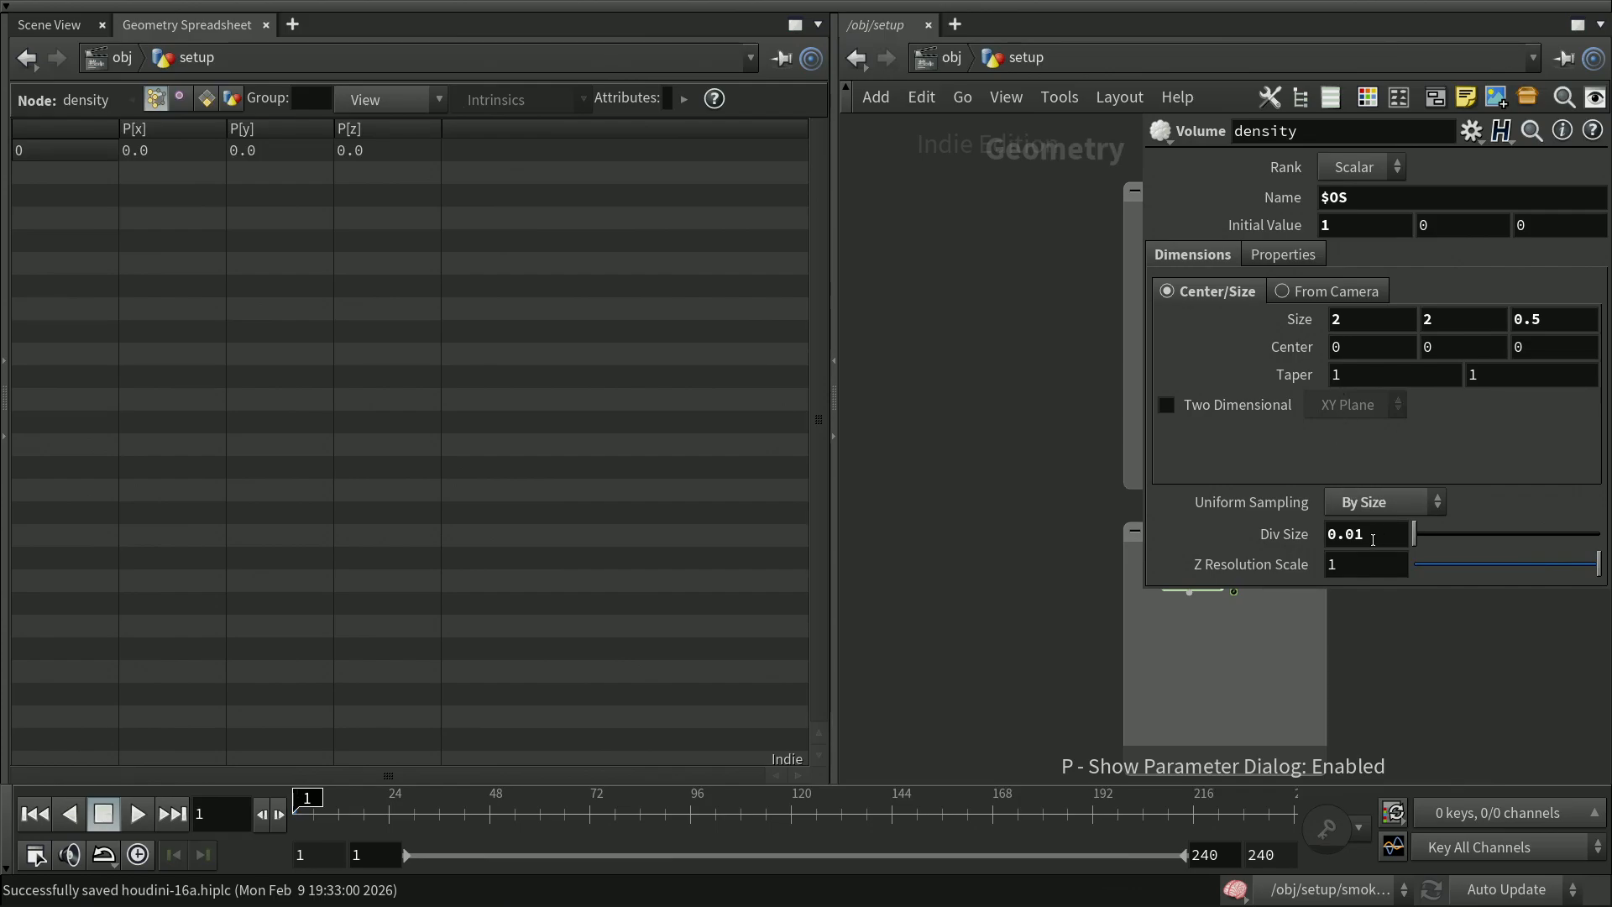
pyautogui.moveTo(1370, 537); pyautogui.dragTo(1324, 526)
pyautogui.write('c')
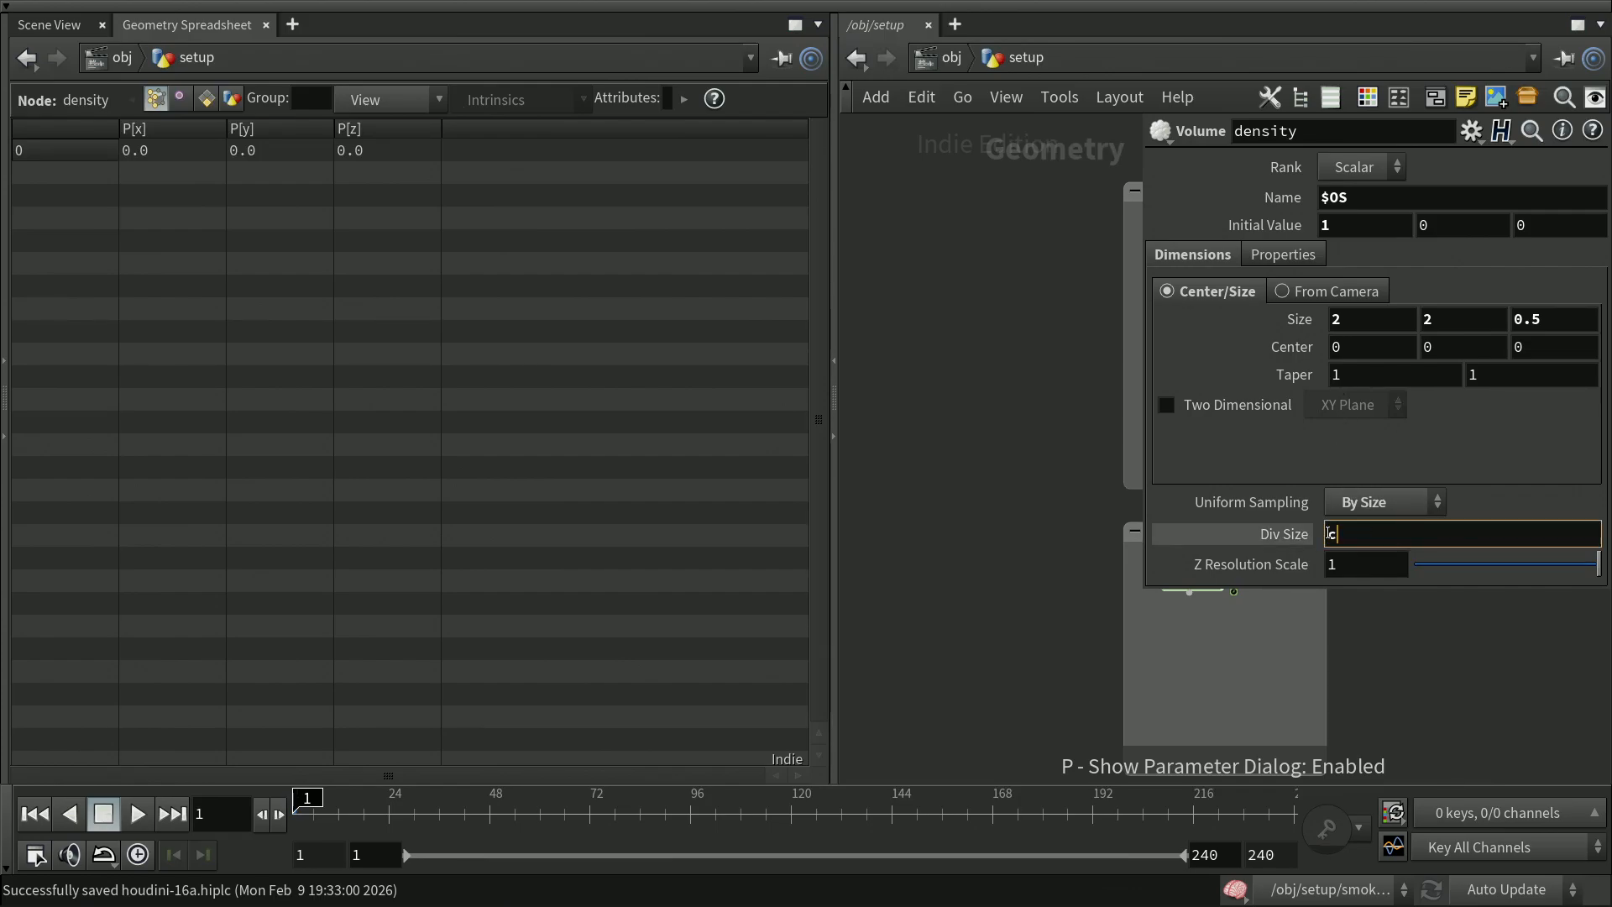
pyautogui.write('hh(')
pyautogui.press('Left')
pyautogui.press('Left')
pyautogui.press('Delete')
pyautogui.press('Right')
pyautogui.write('"../')
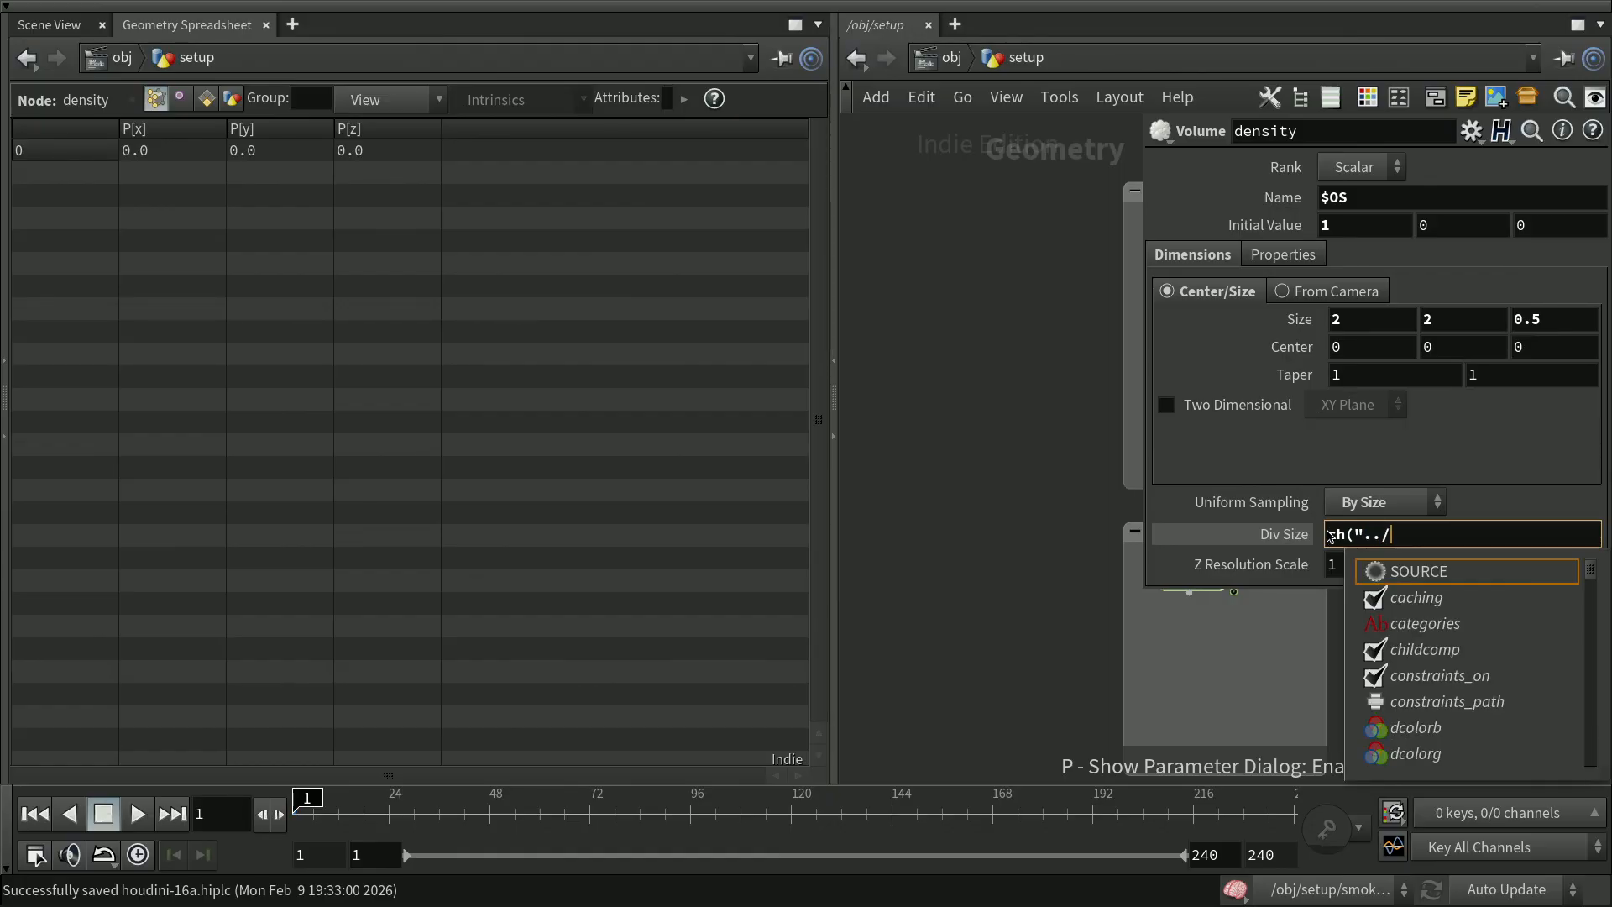
pyautogui.write('smo')
pyautogui.press('Tab')
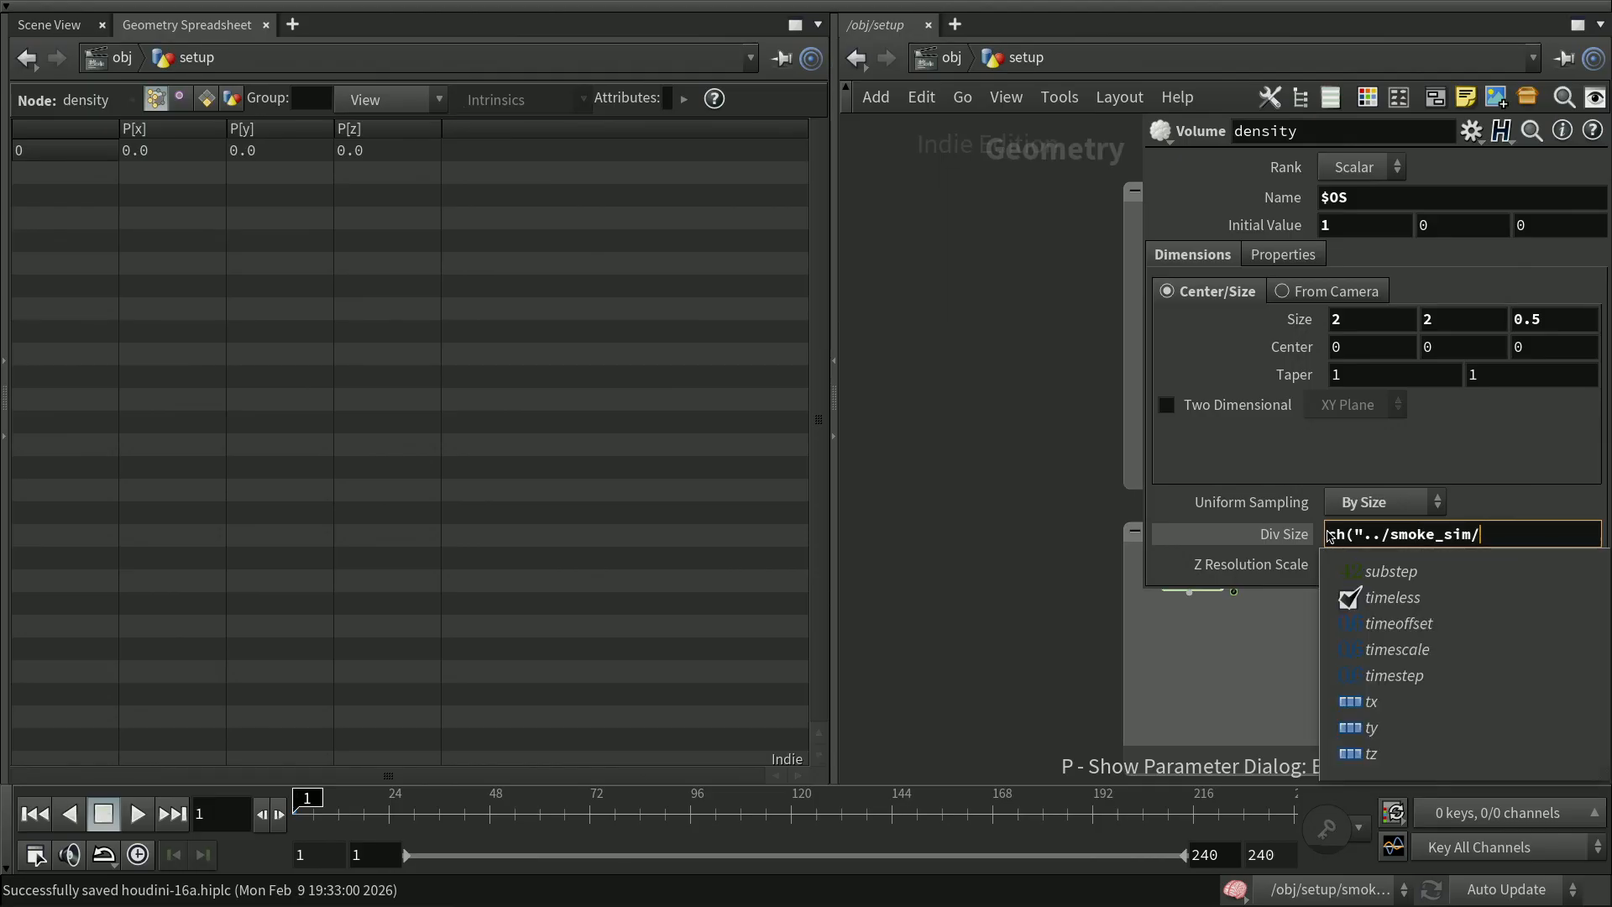
pyautogui.write('div')
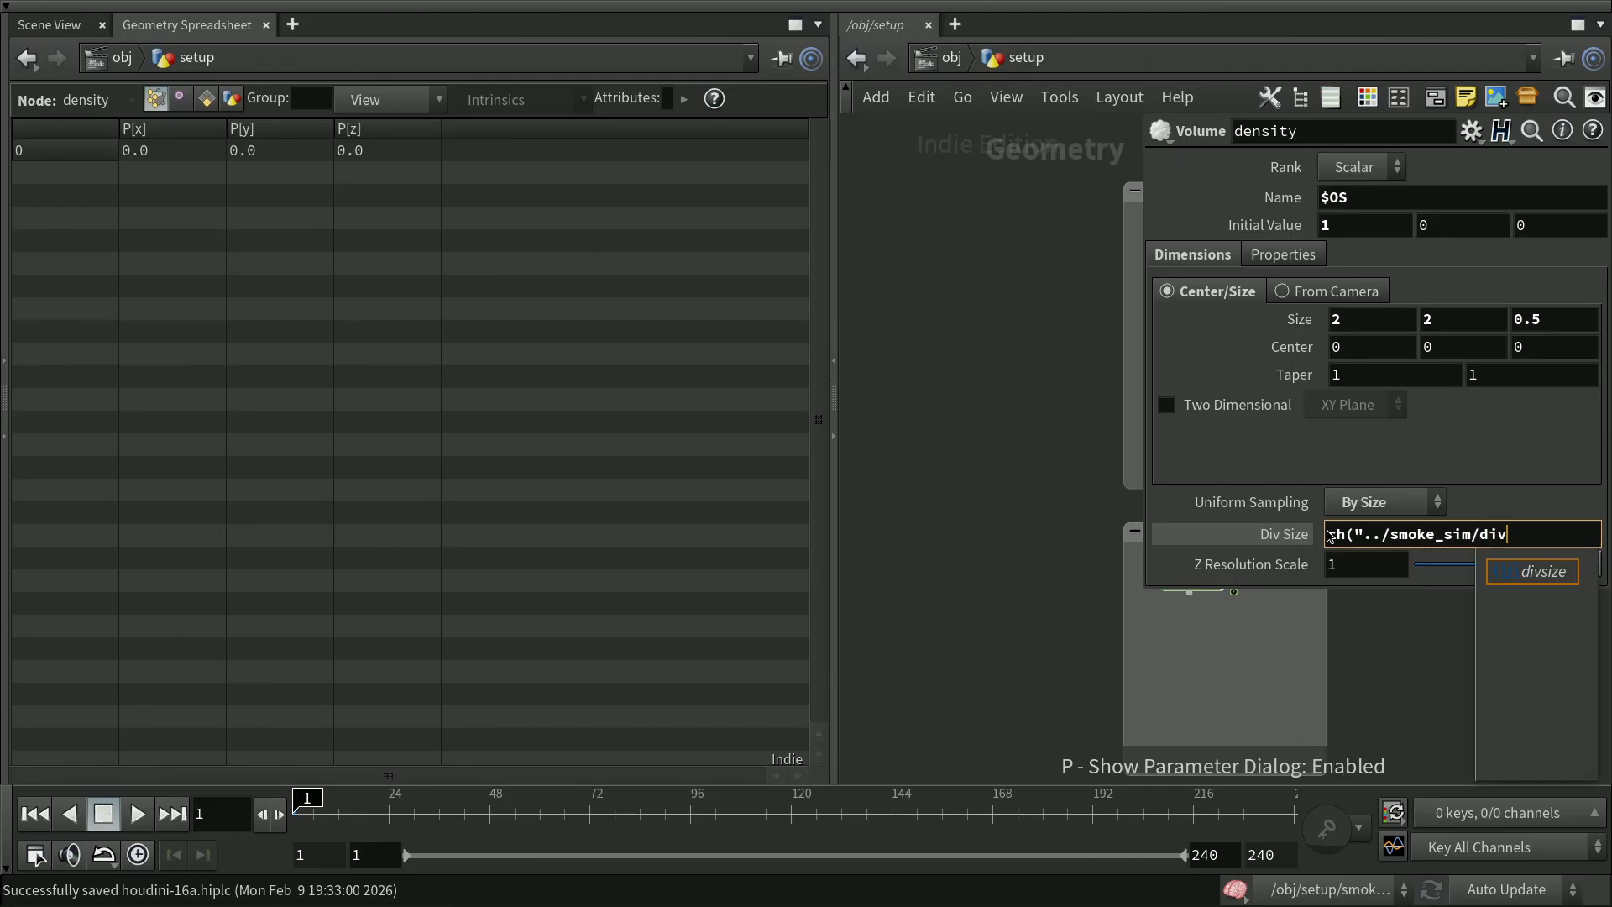
pyautogui.press('Tab')
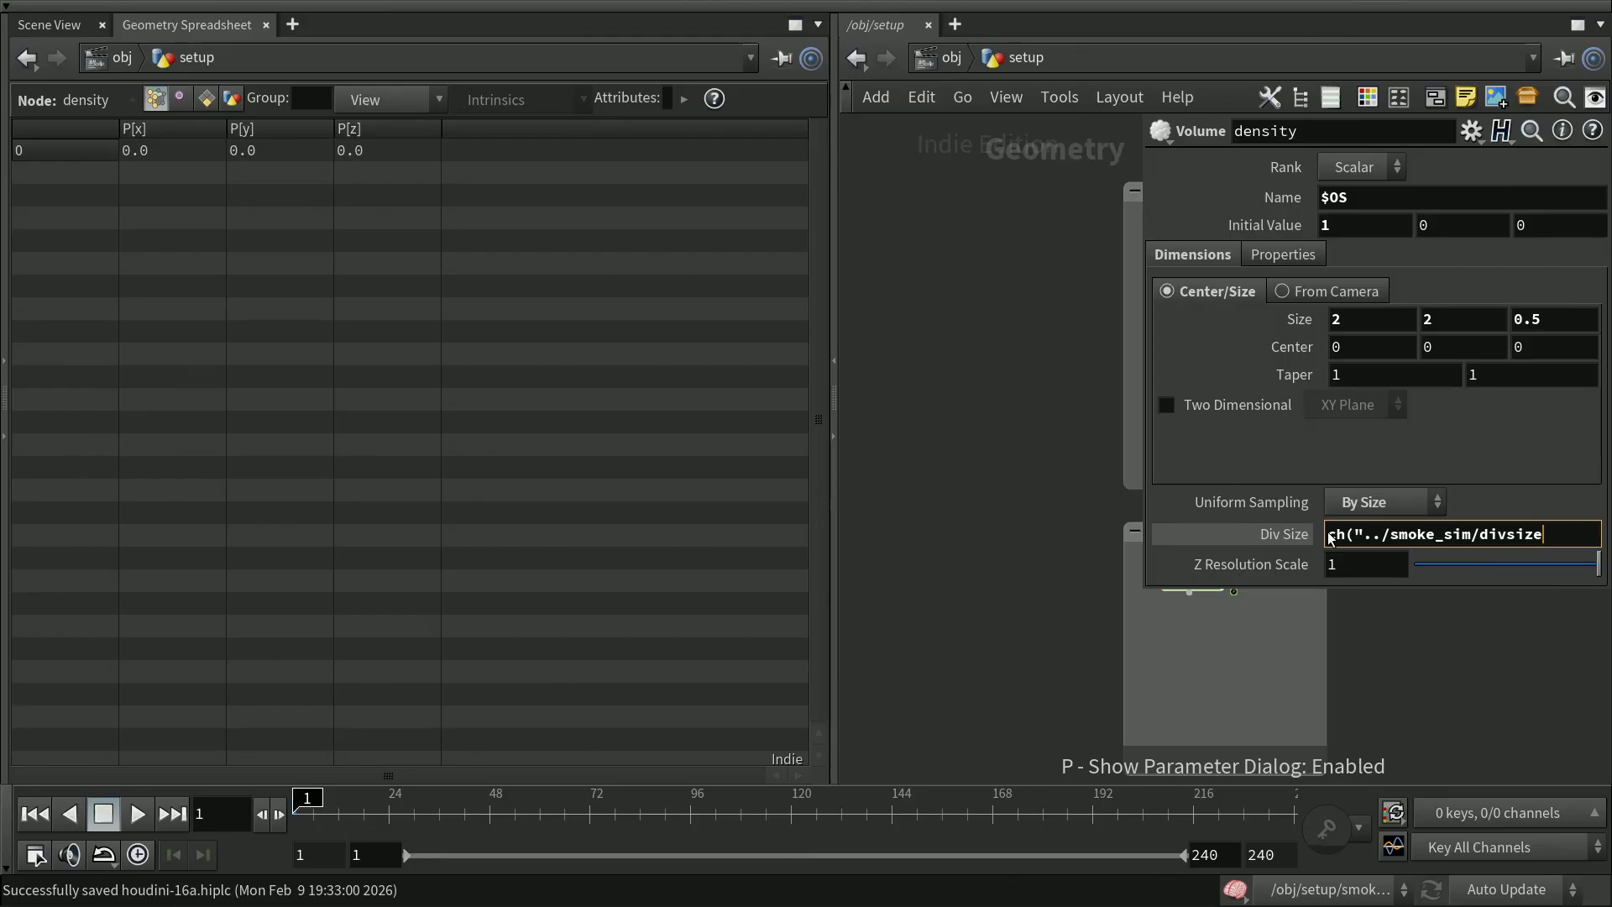
pyautogui.write('")')
pyautogui.press('Return')
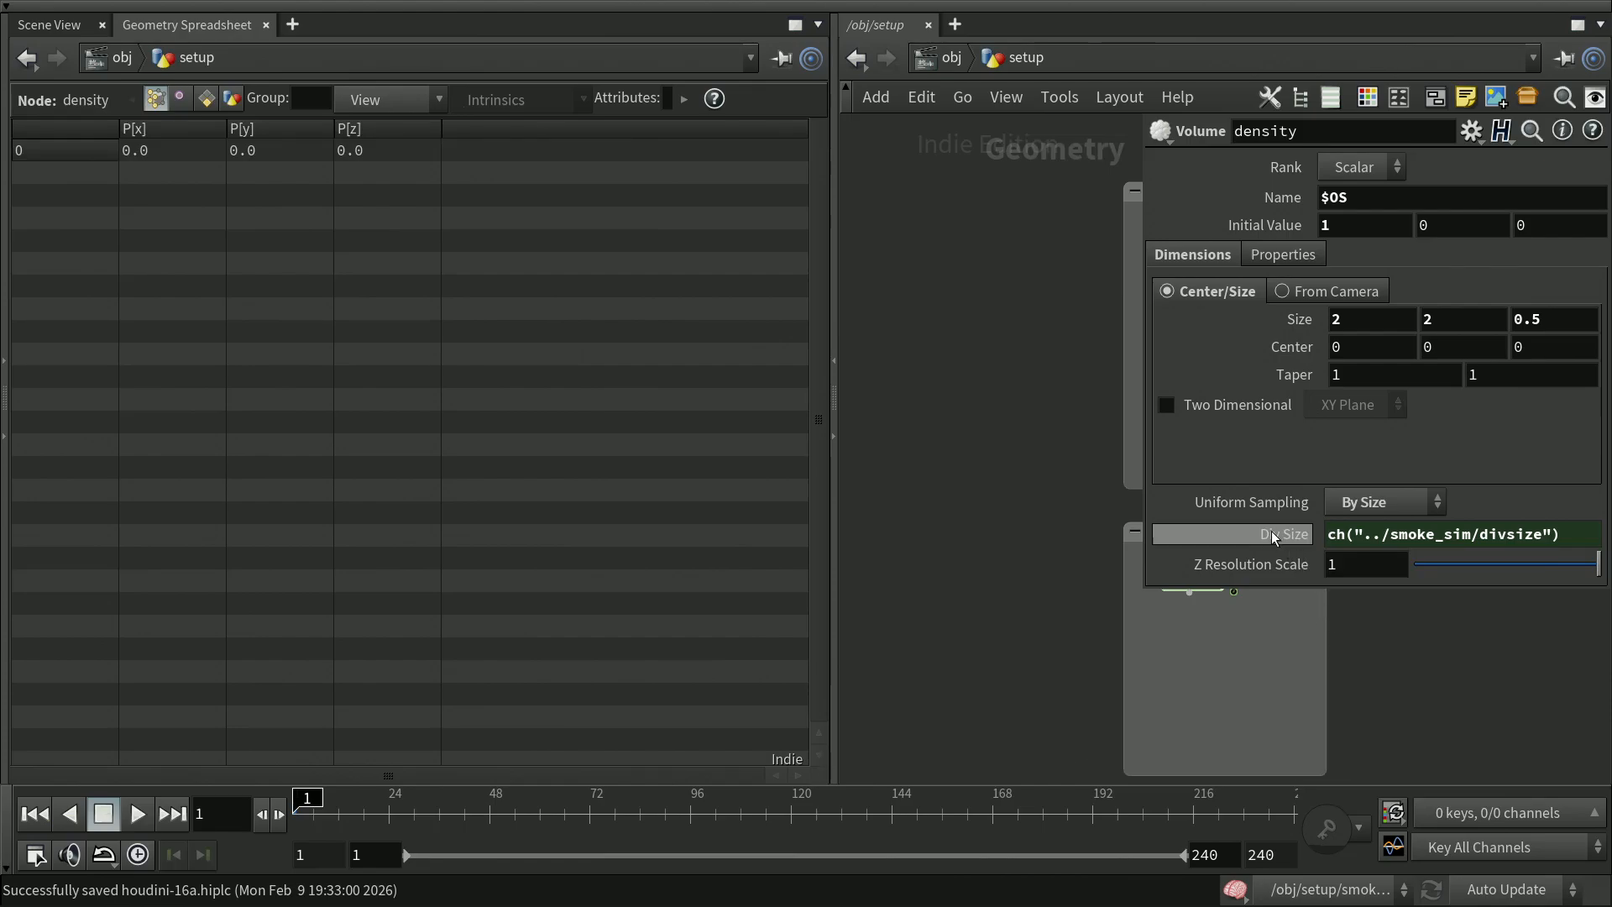
pyautogui.click(1290, 532)
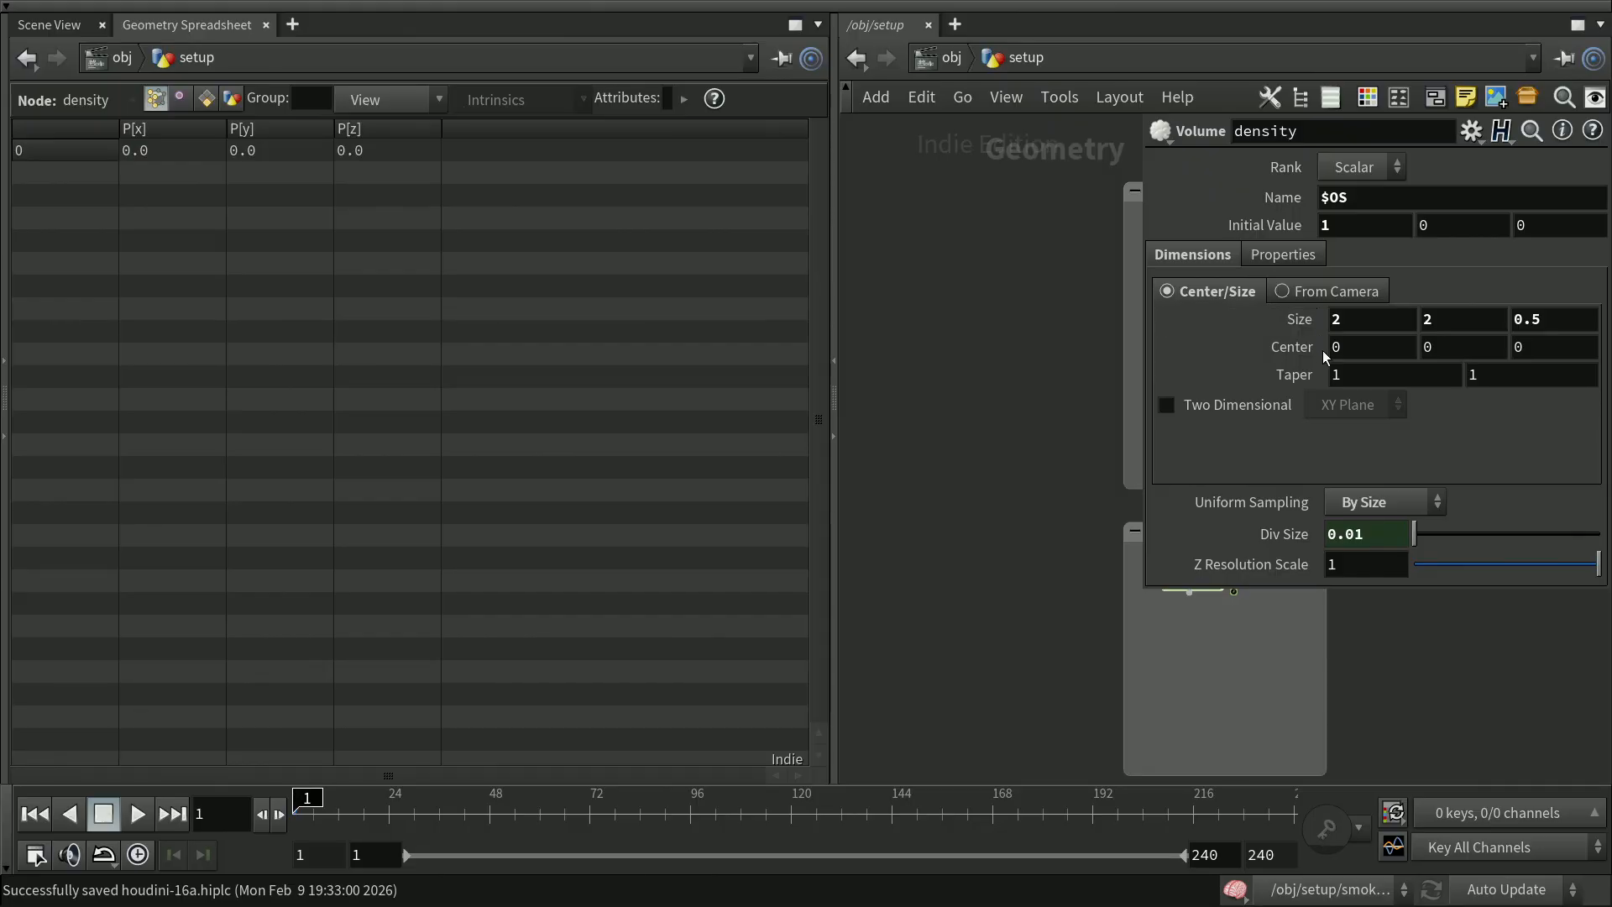
# Hide the source volume's parameter dialog and go back inside the smoke_sim network
pyautogui.press('h')
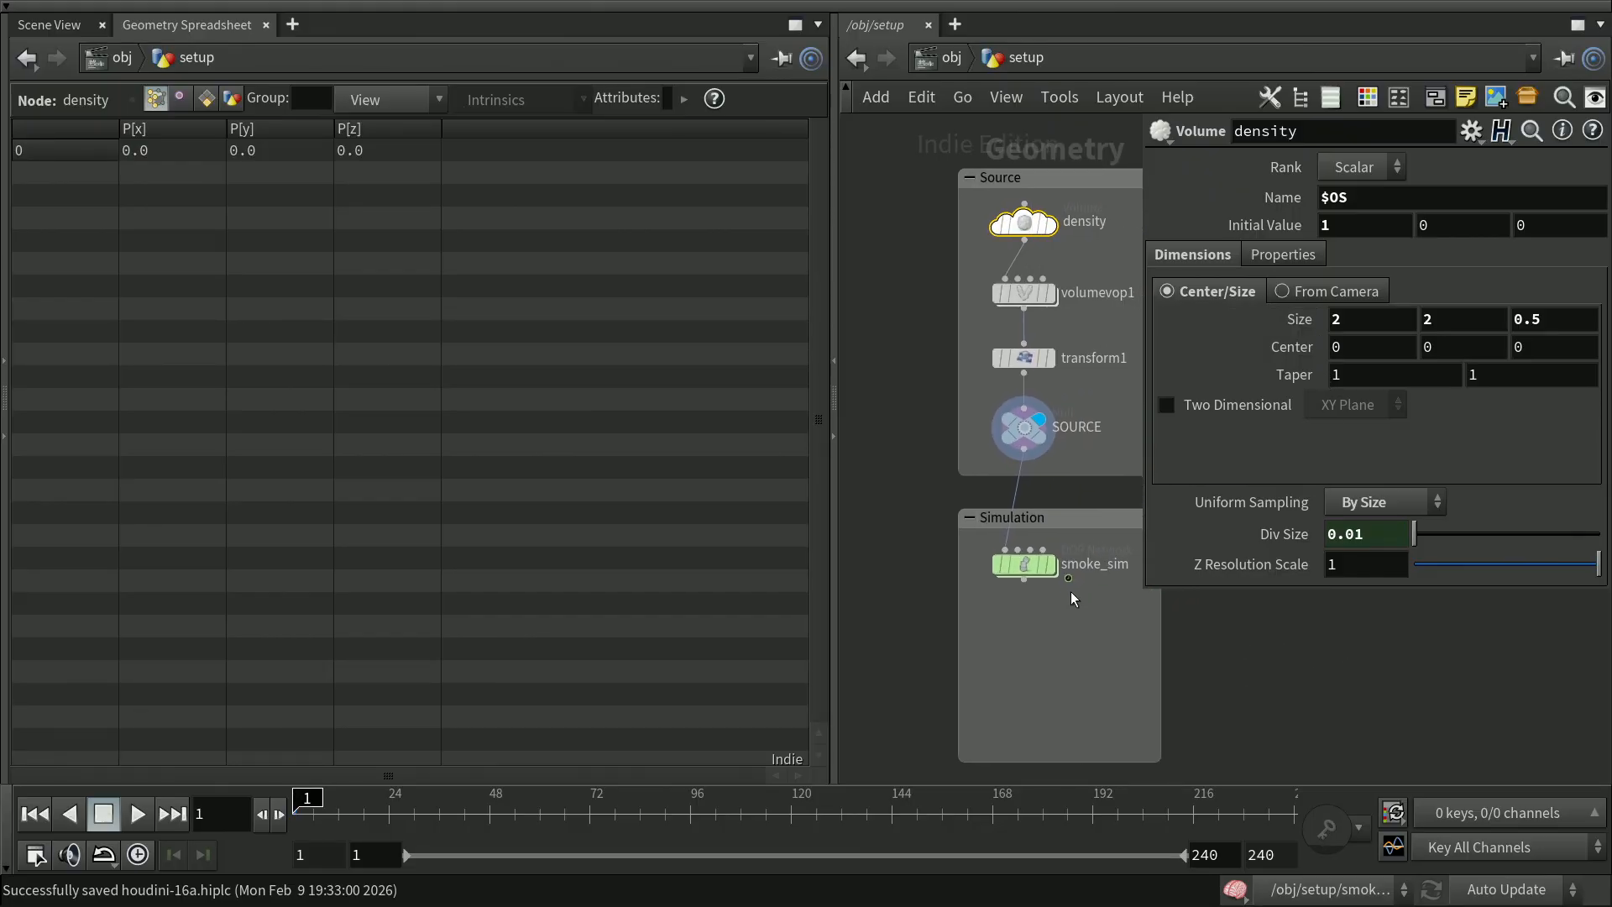
pyautogui.moveTo(1031, 558)
pyautogui.moveTo(1374, 719); pyautogui.dragTo(1424, 683, button='middle')
pyautogui.press('p')
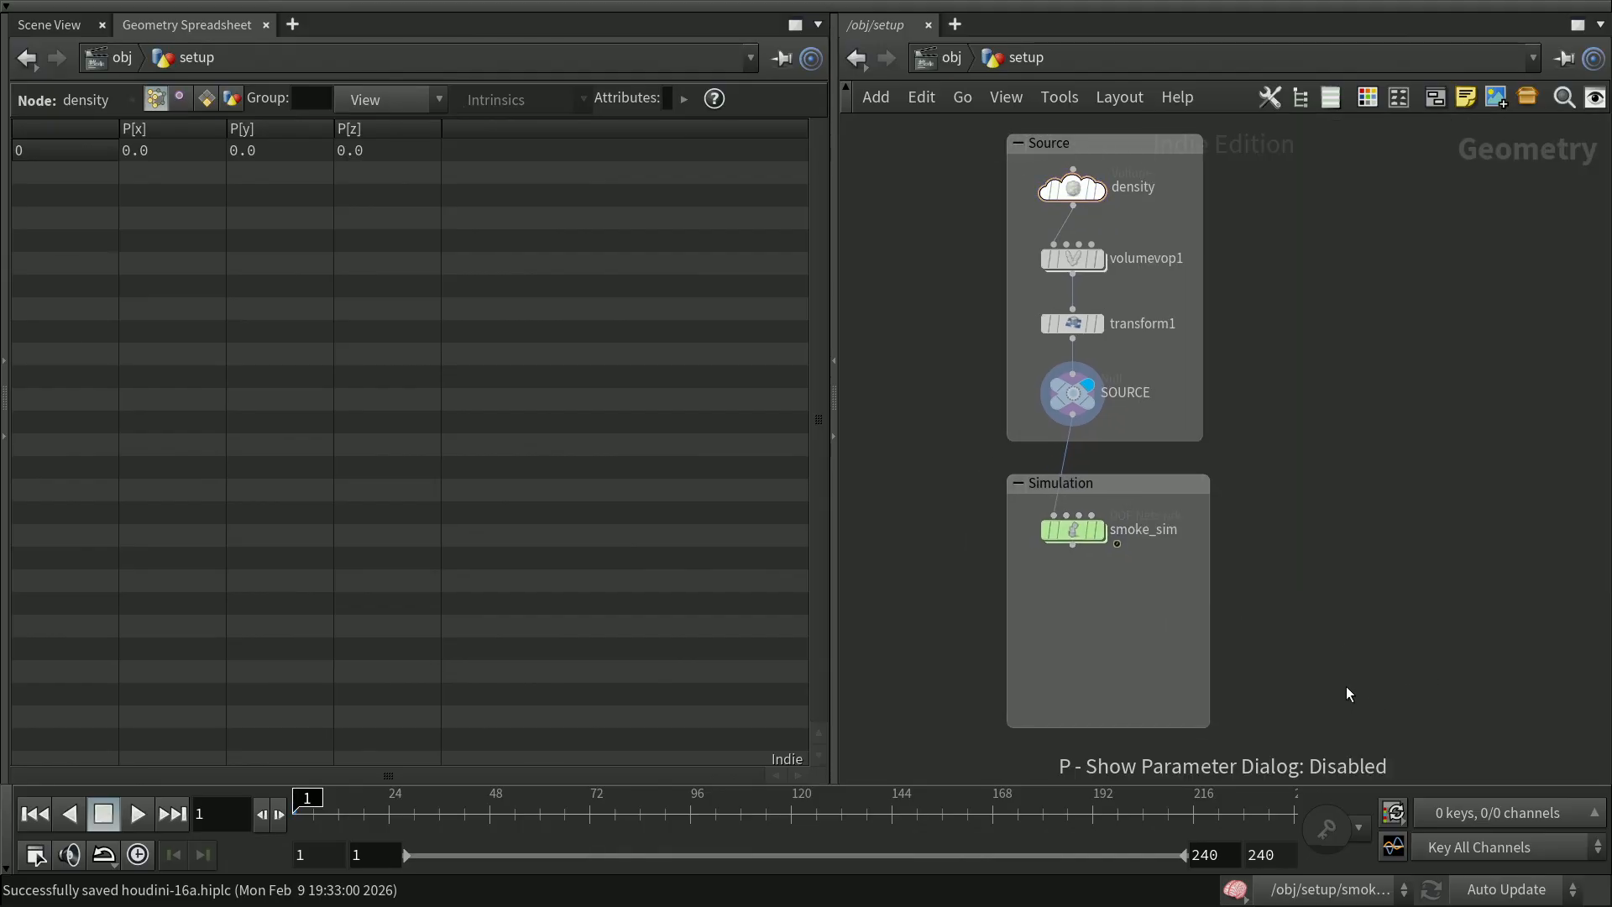
pyautogui.doubleClick(1075, 529)
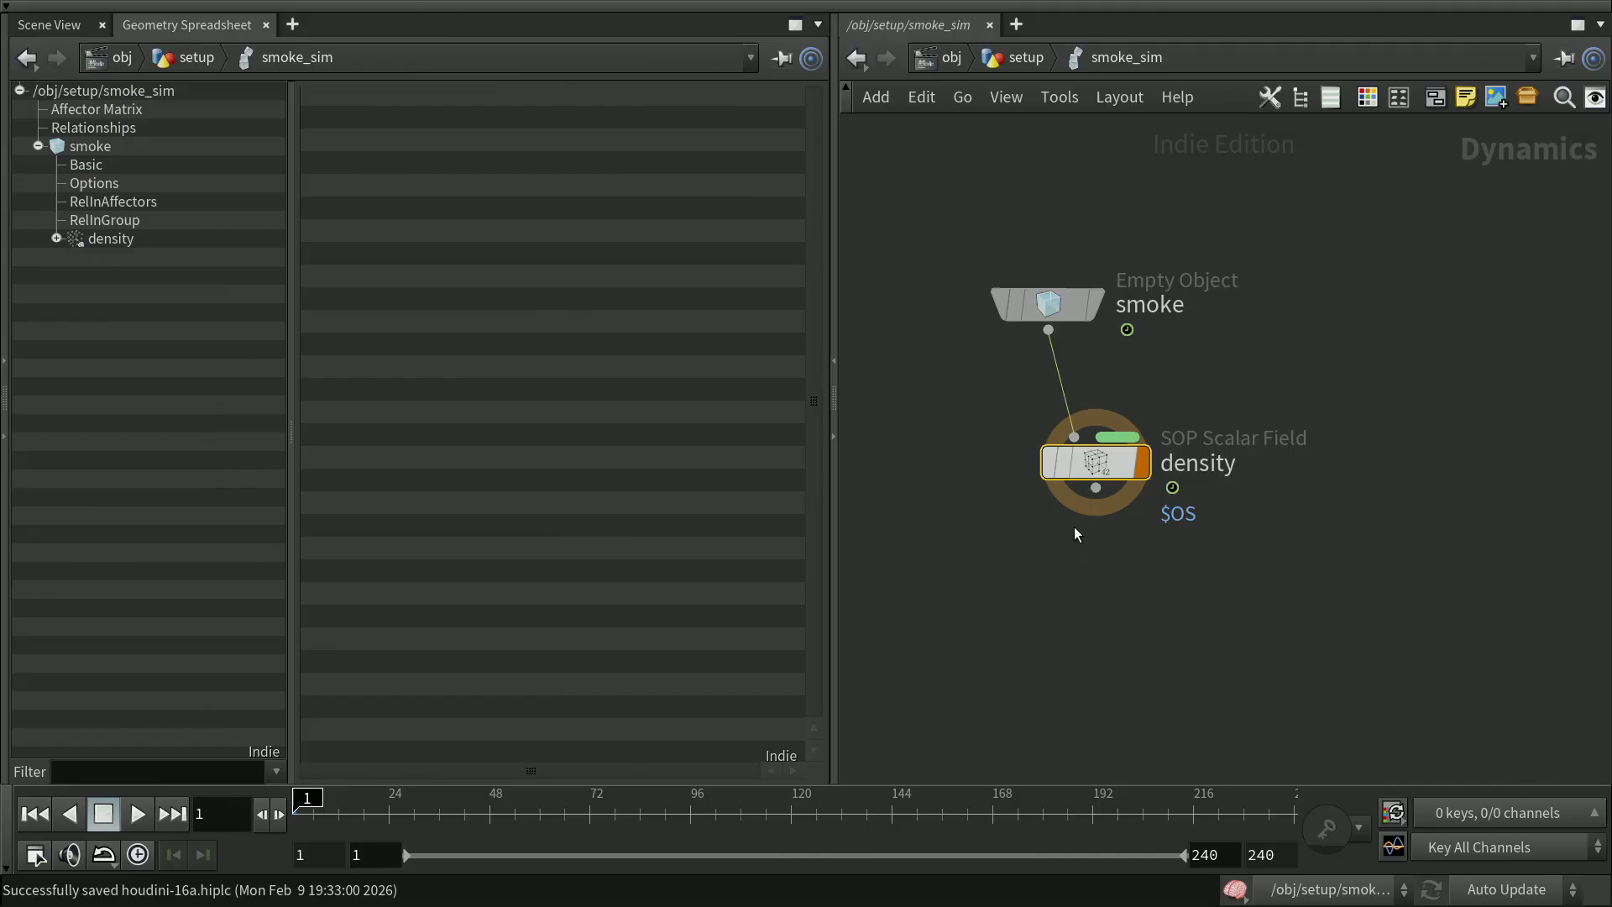
pyautogui.click(1087, 603)
pyautogui.click(1116, 463)
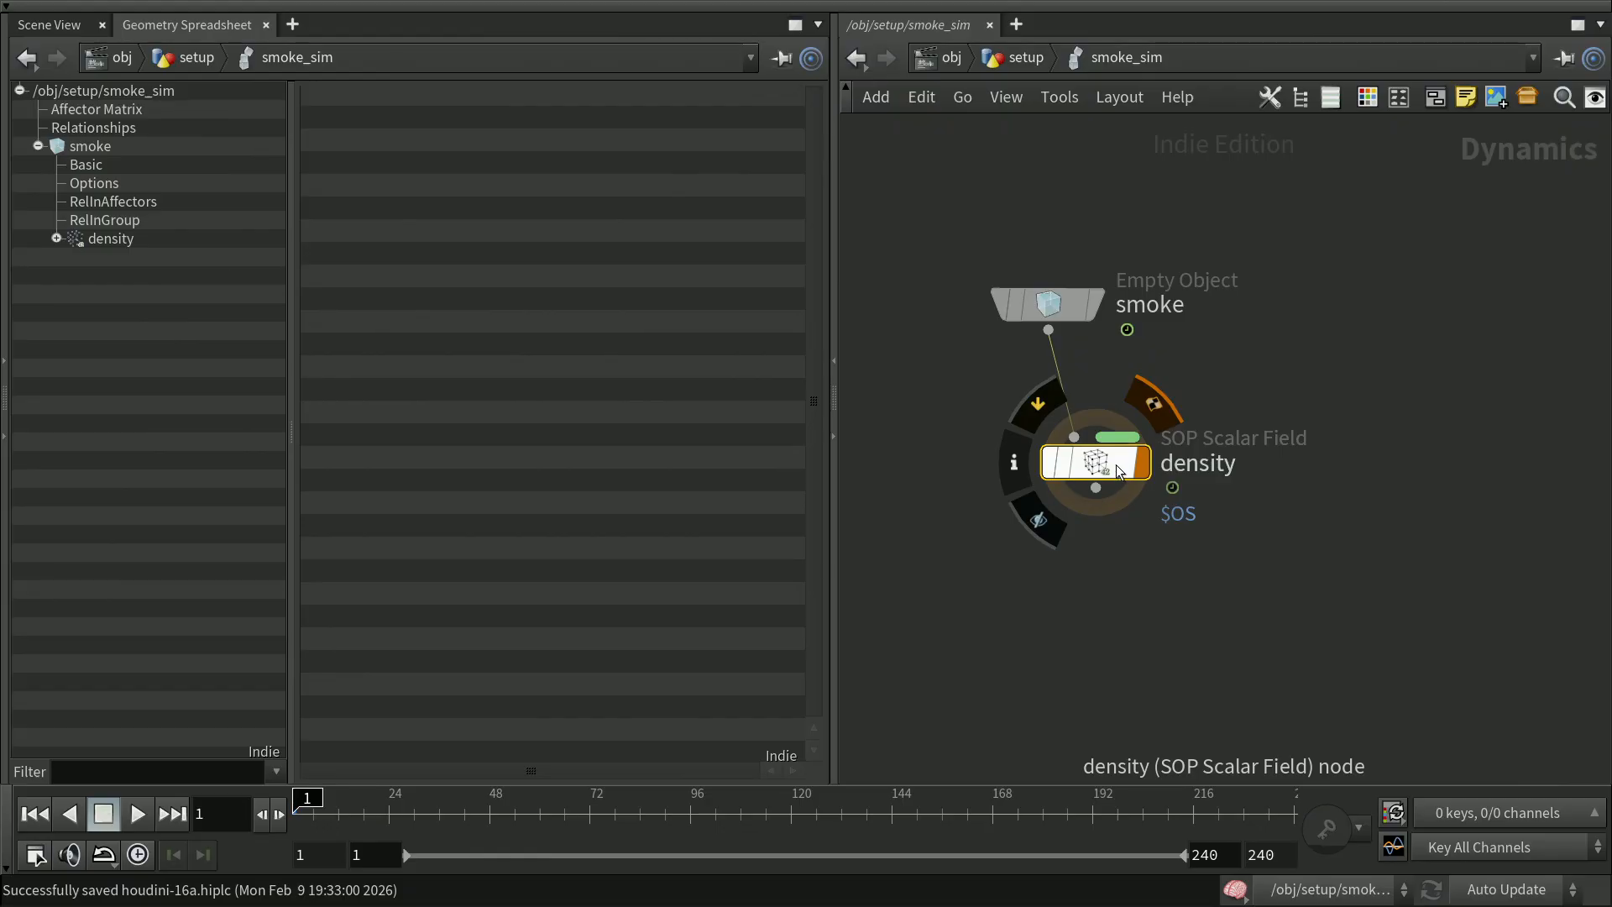
pyautogui.press('u')
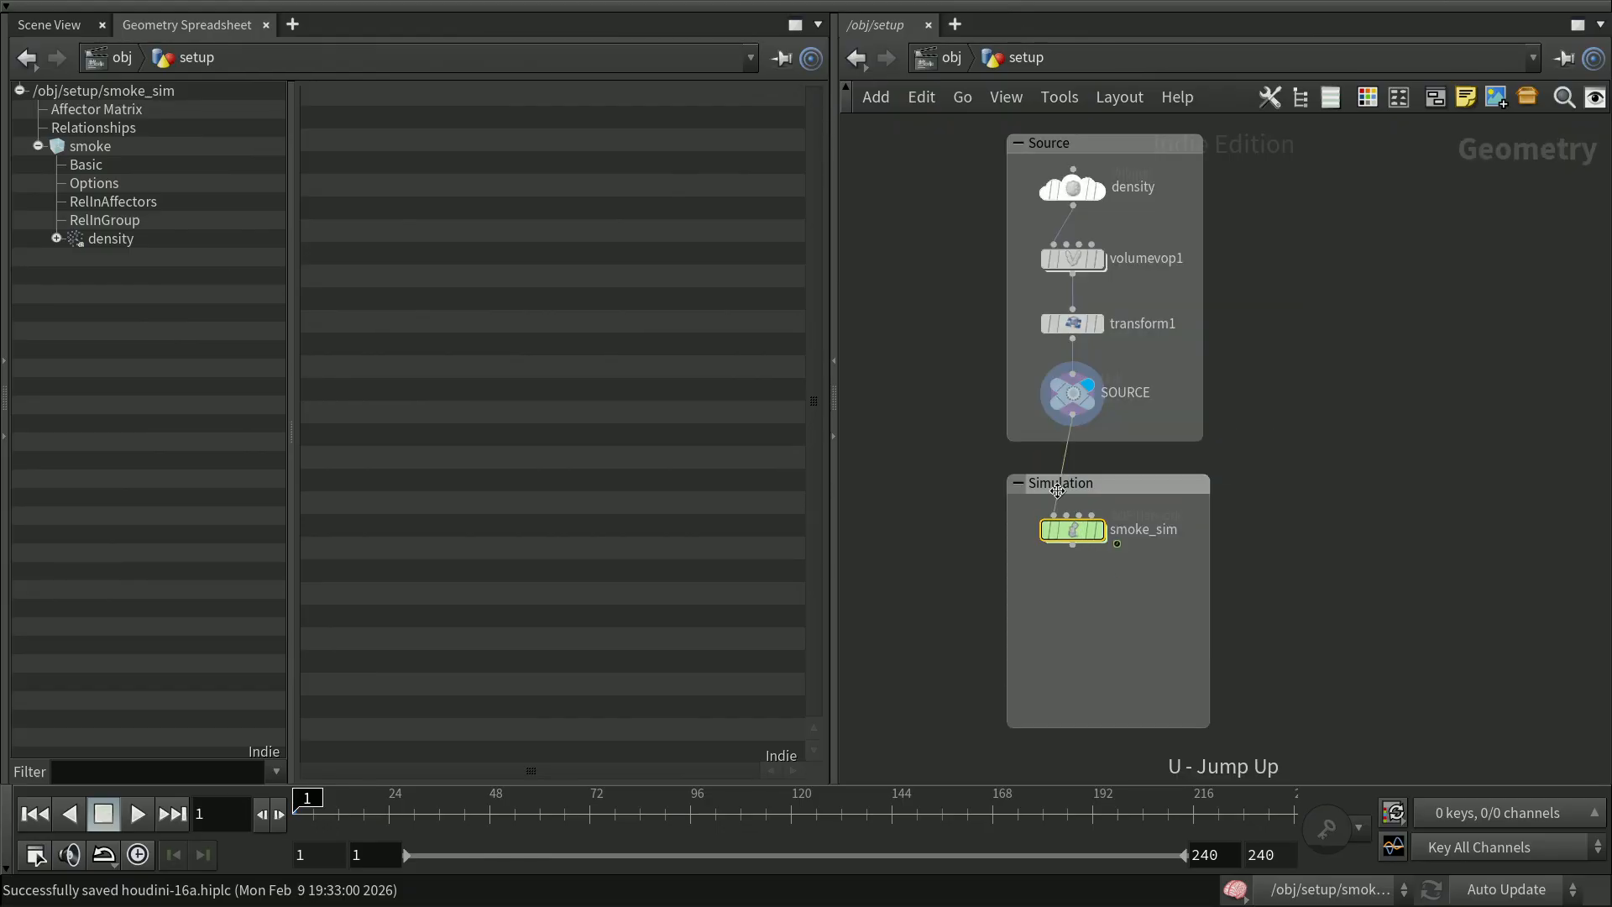
pyautogui.doubleClick(1077, 528)
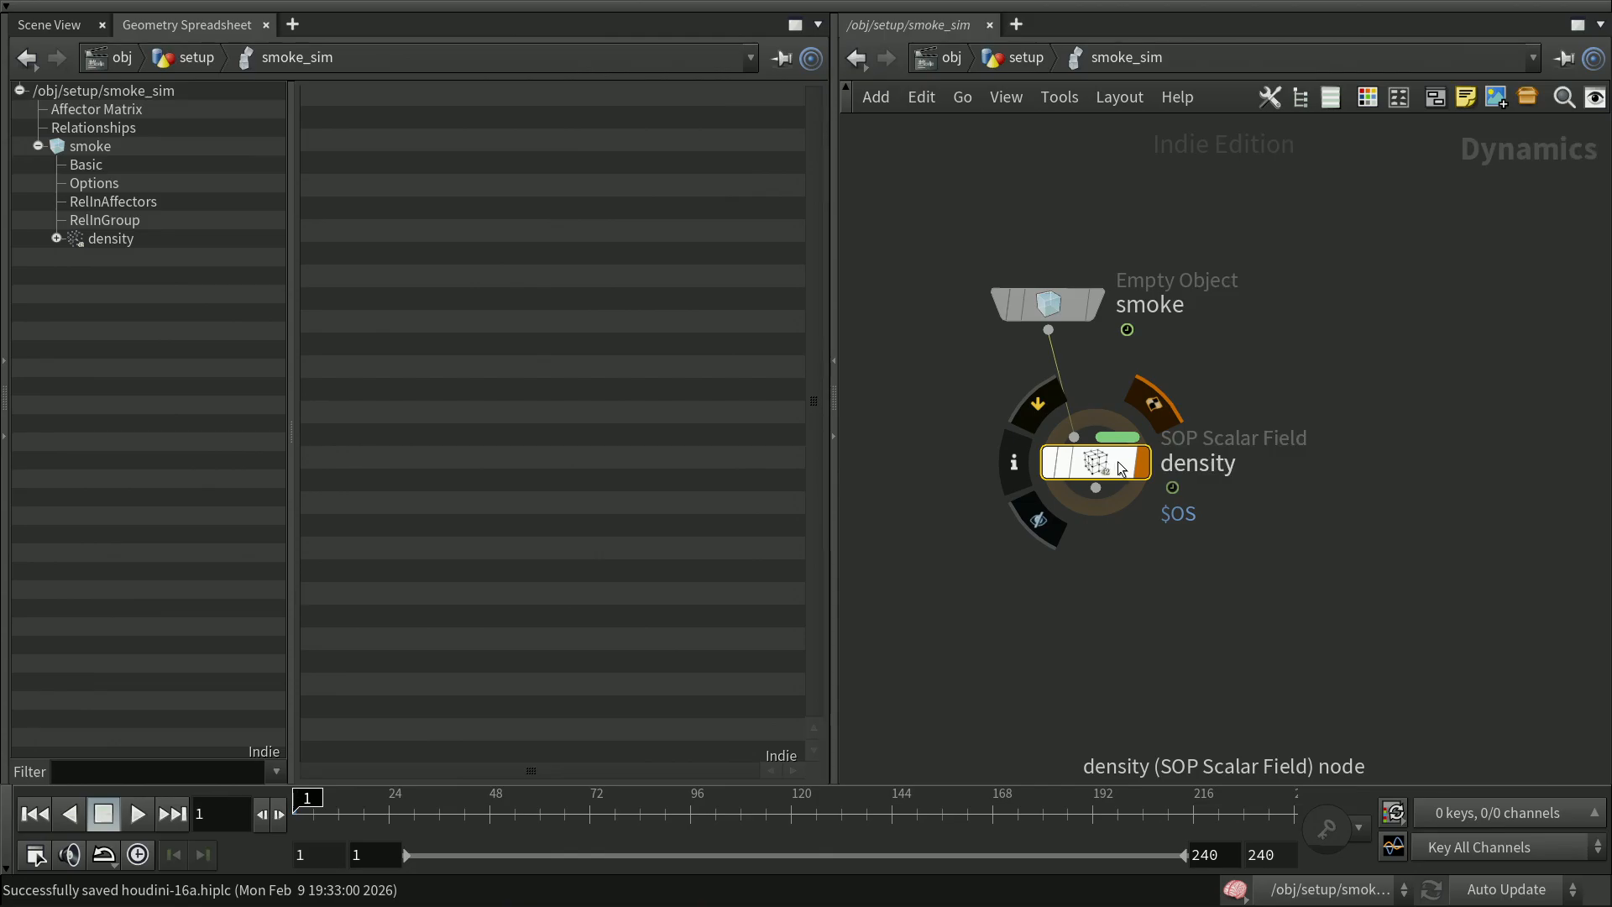
# Link the density field's Size X to the smoke_sim network's size with the expression ch("../sizex")
pyautogui.press('p')
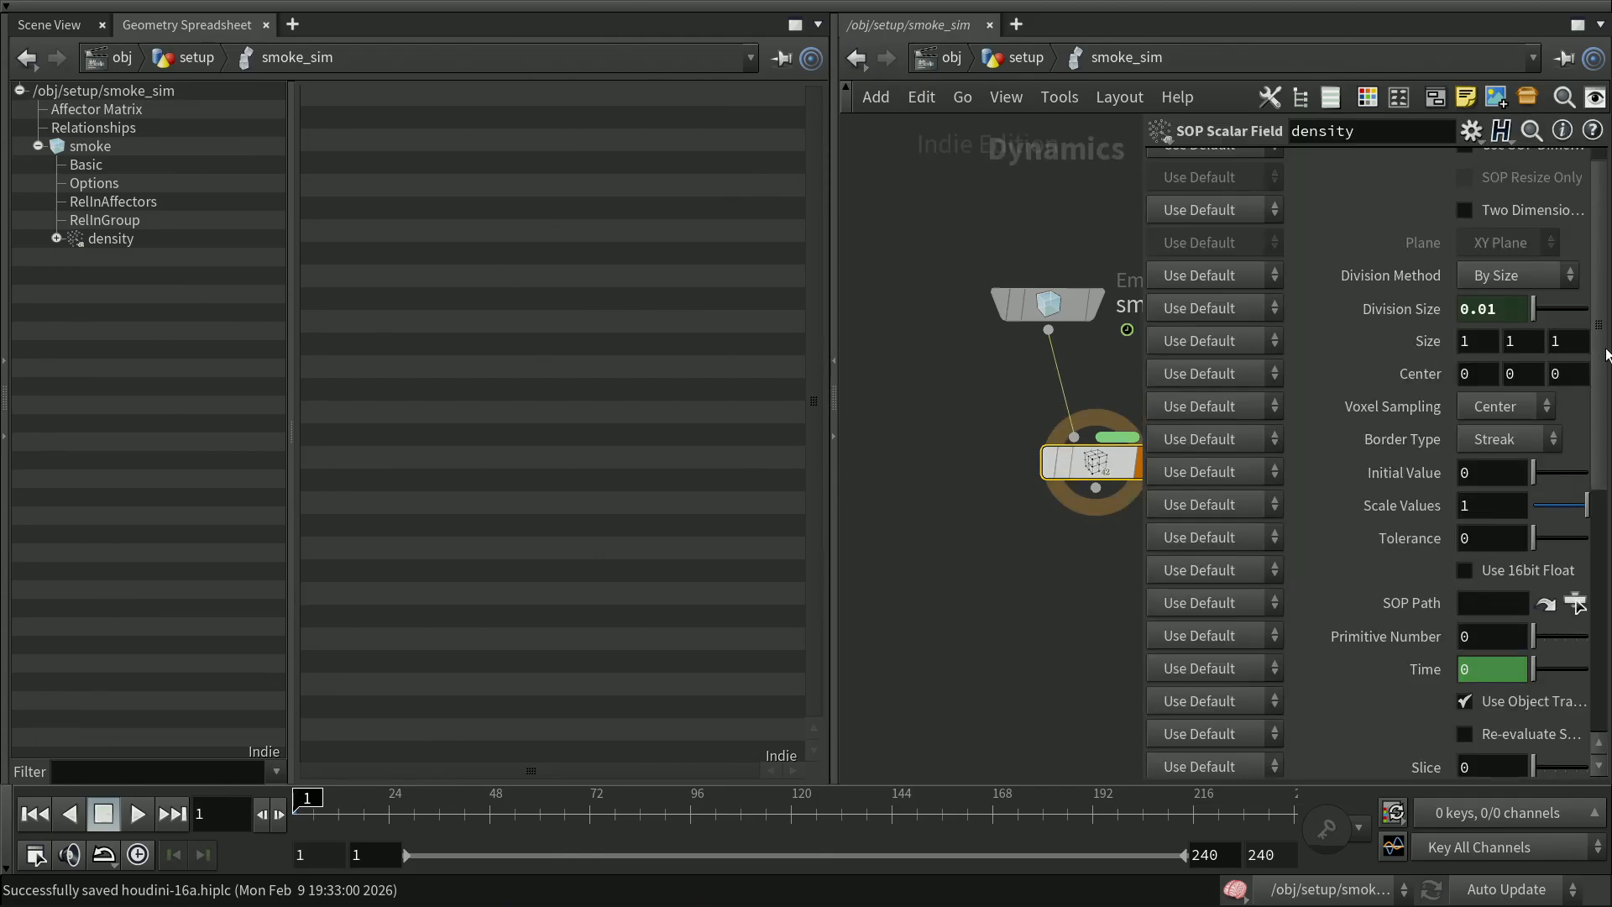
pyautogui.scroll(1, 1602, 355)
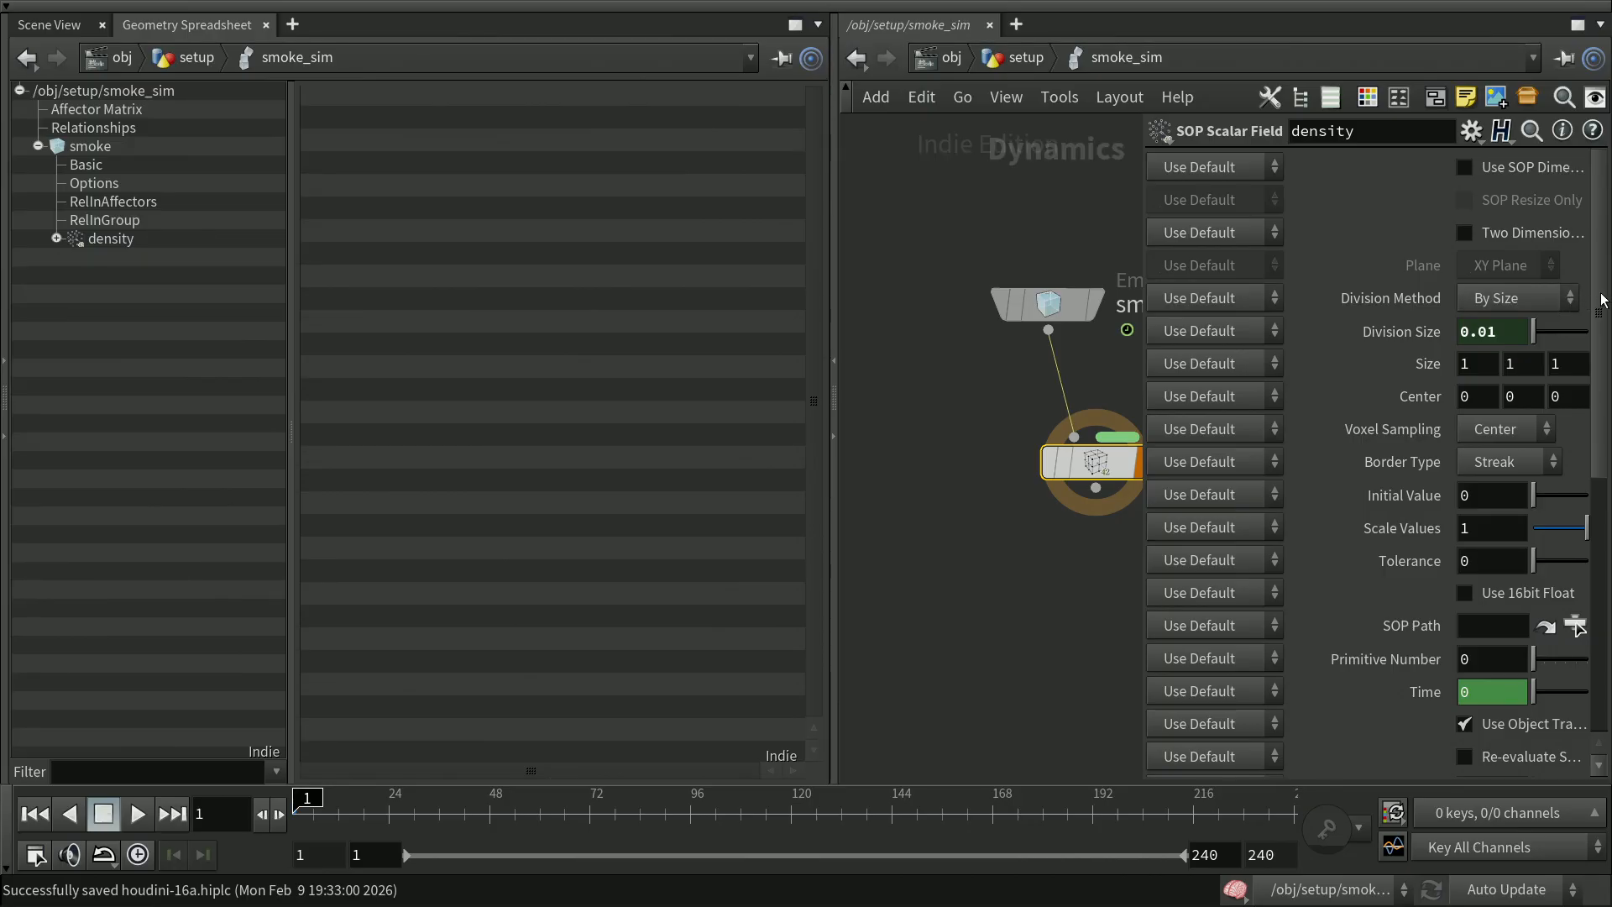
pyautogui.scroll(-3, 1602, 352)
pyautogui.moveTo(1602, 355); pyautogui.dragTo(1600, 302)
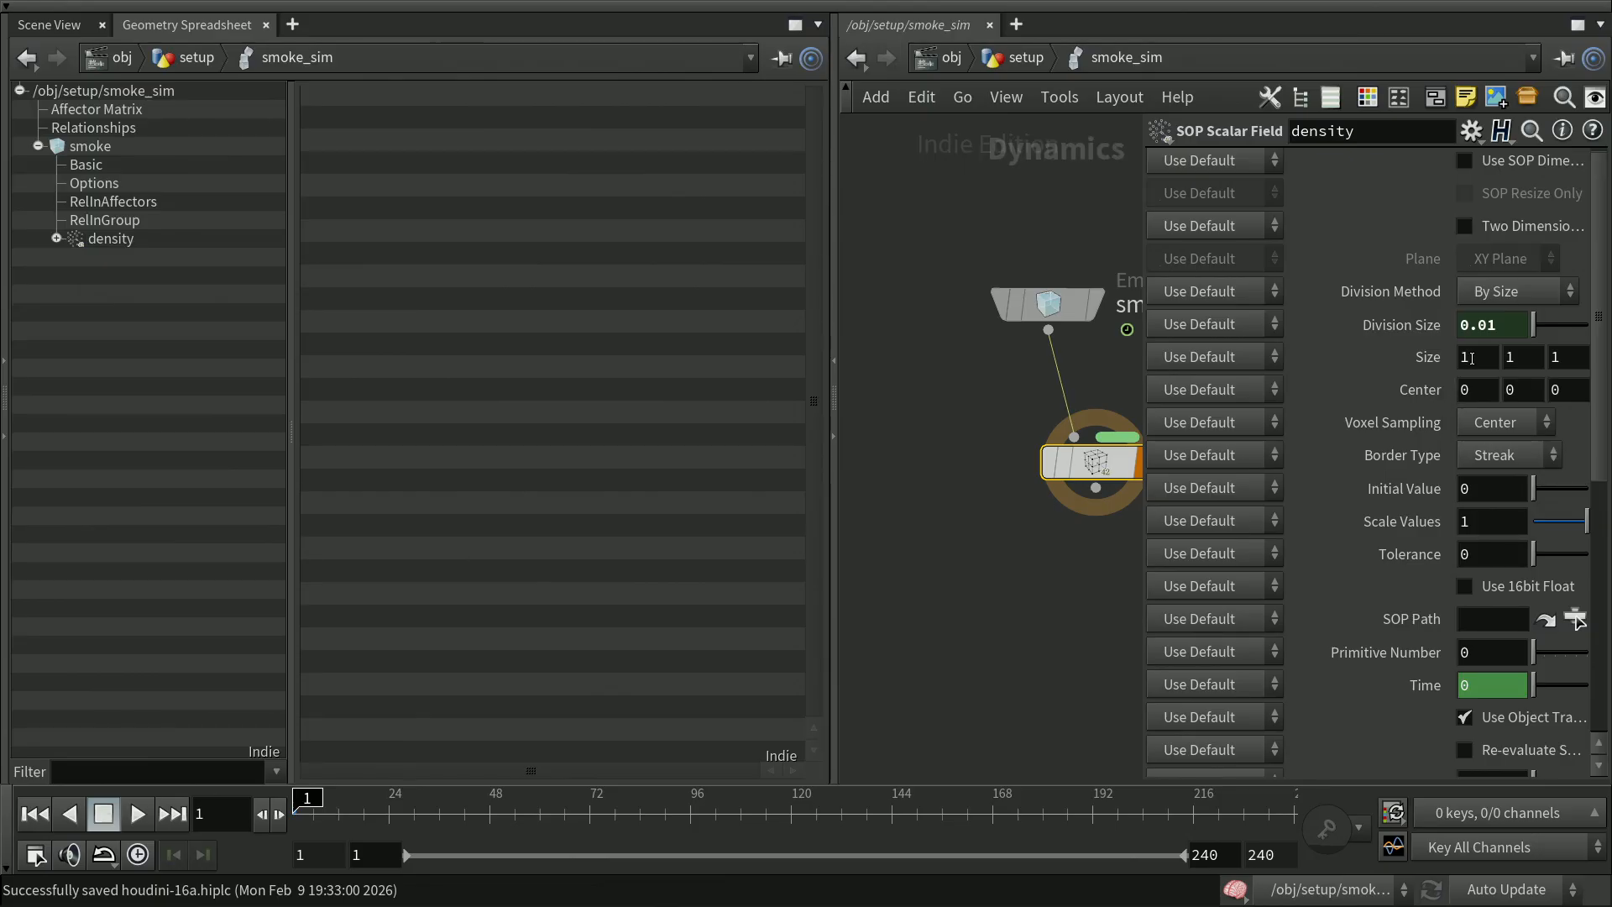
pyautogui.click(1471, 357)
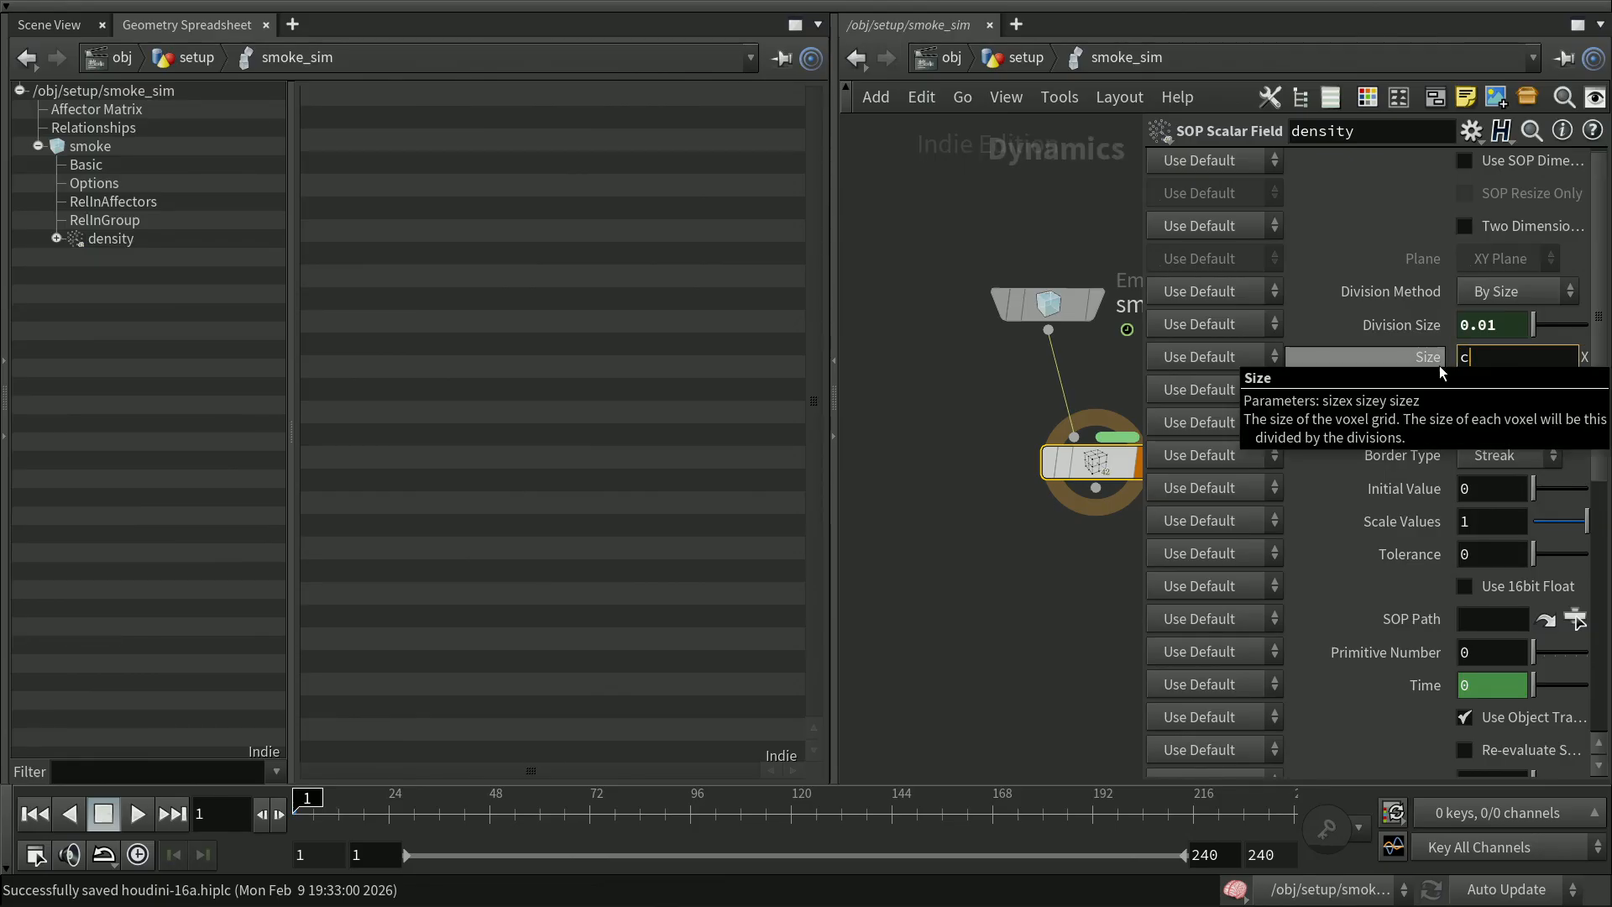
pyautogui.write('ch(')
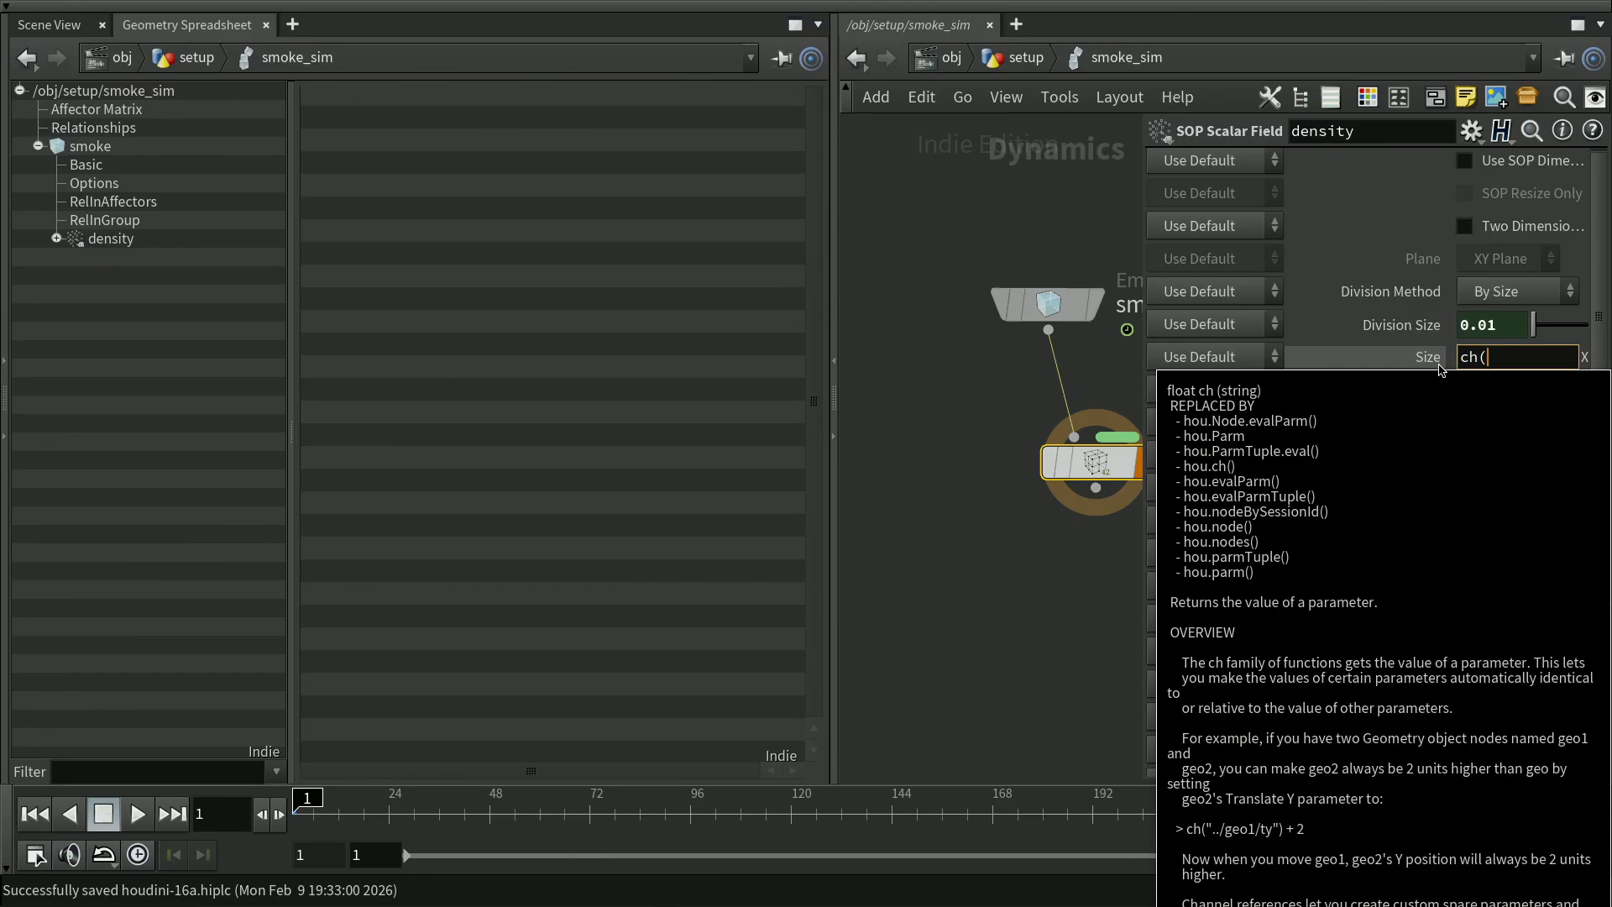
pyautogui.write('"')
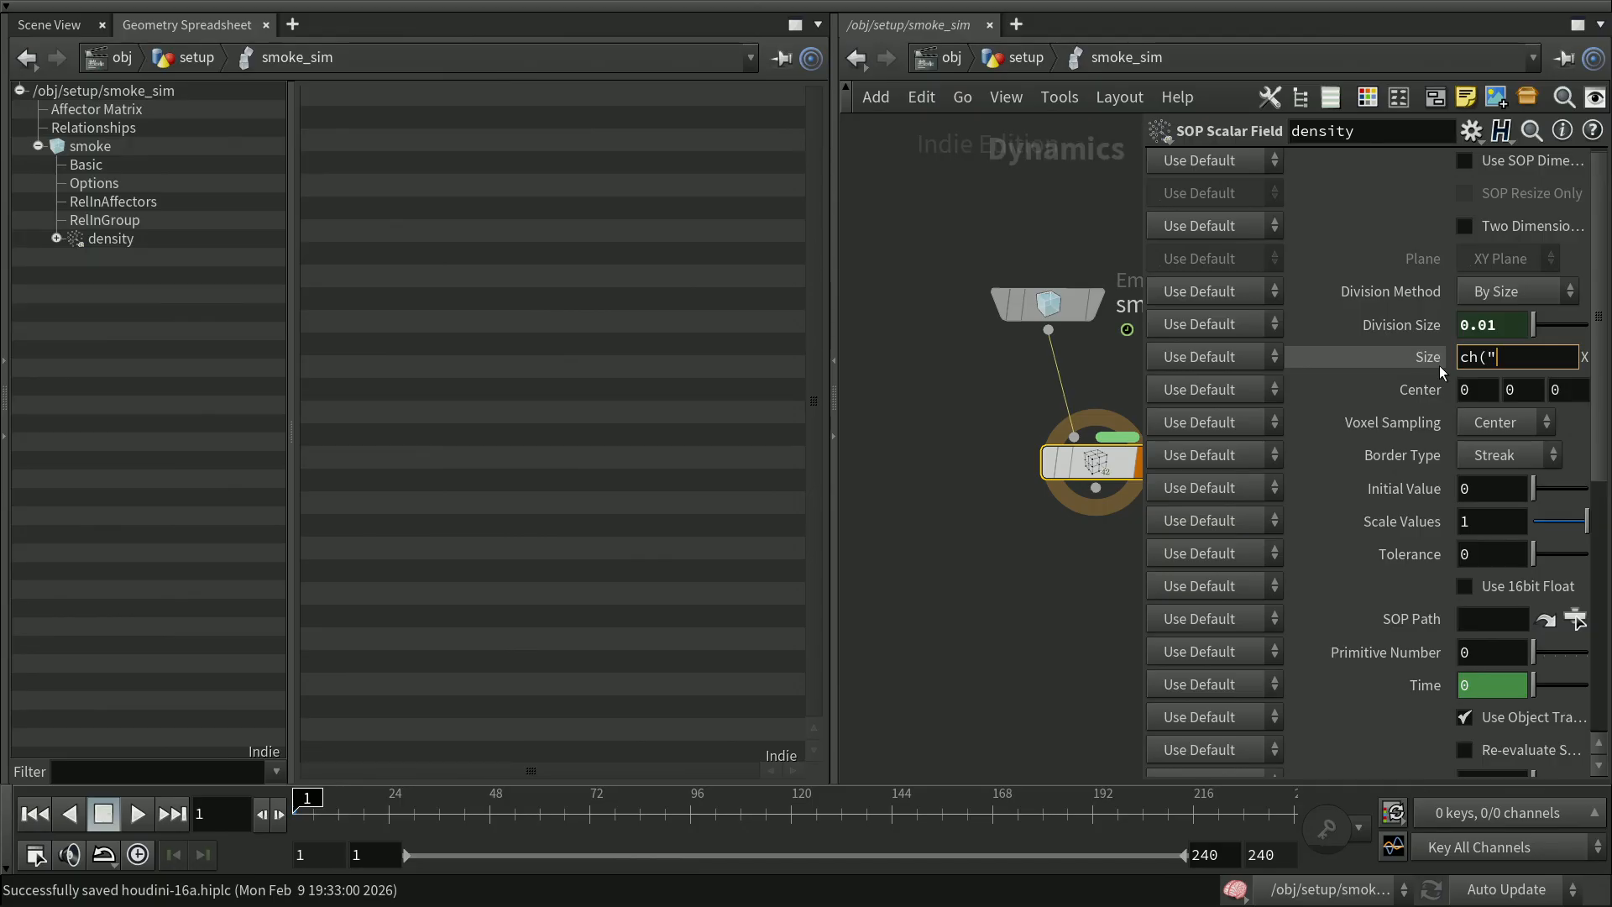
pyautogui.write('../')
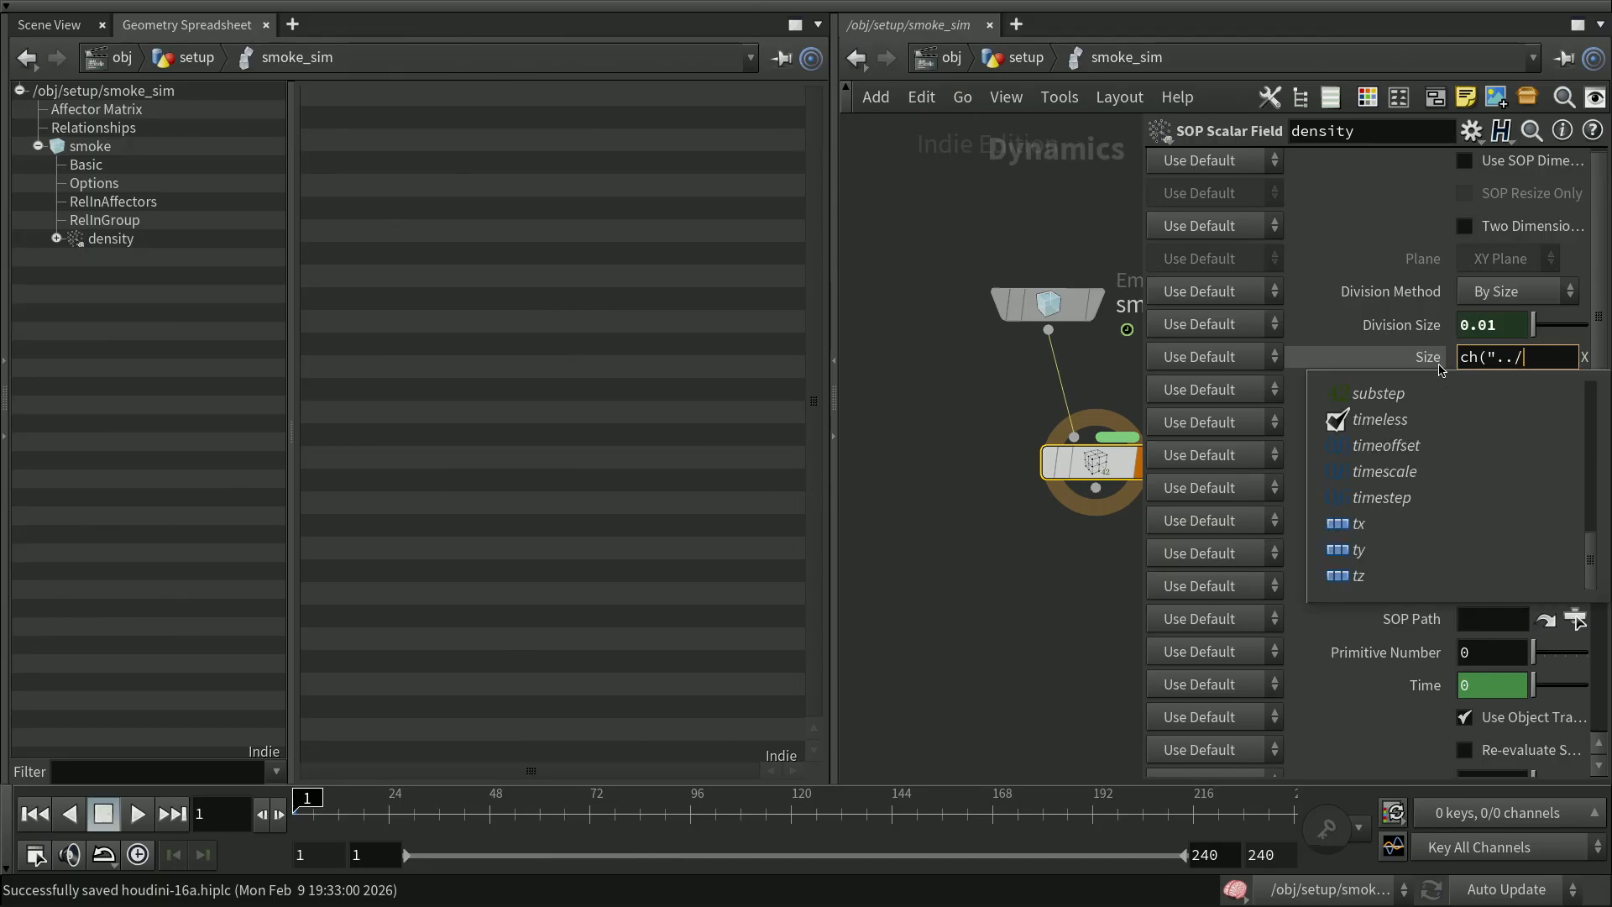
pyautogui.write('si')
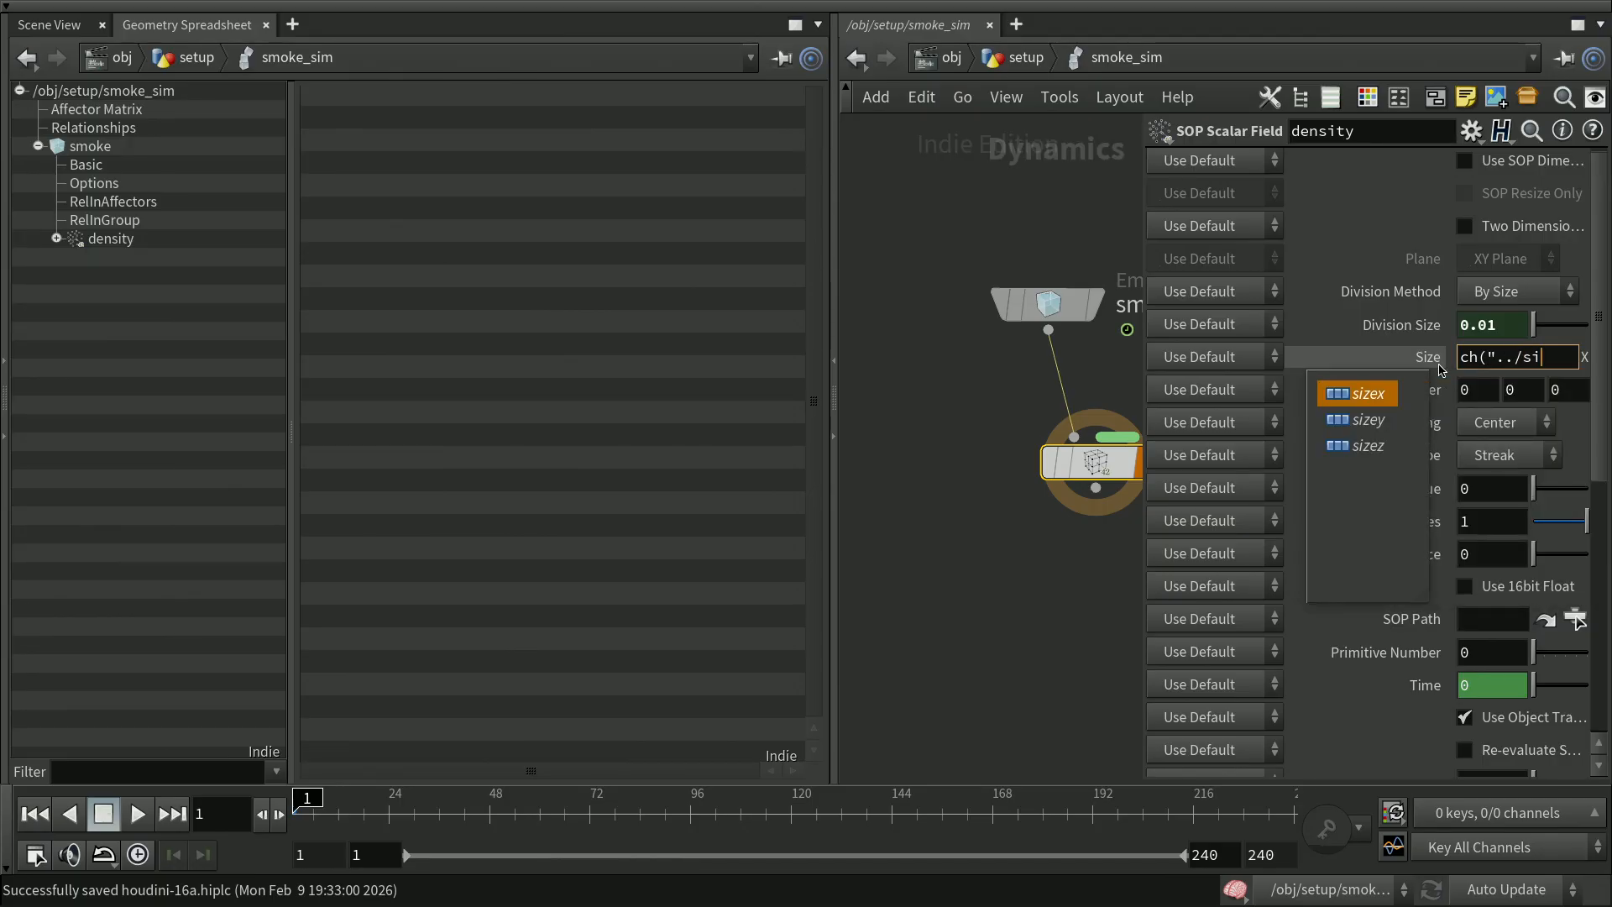
pyautogui.press('Return')
pyautogui.write('"))')
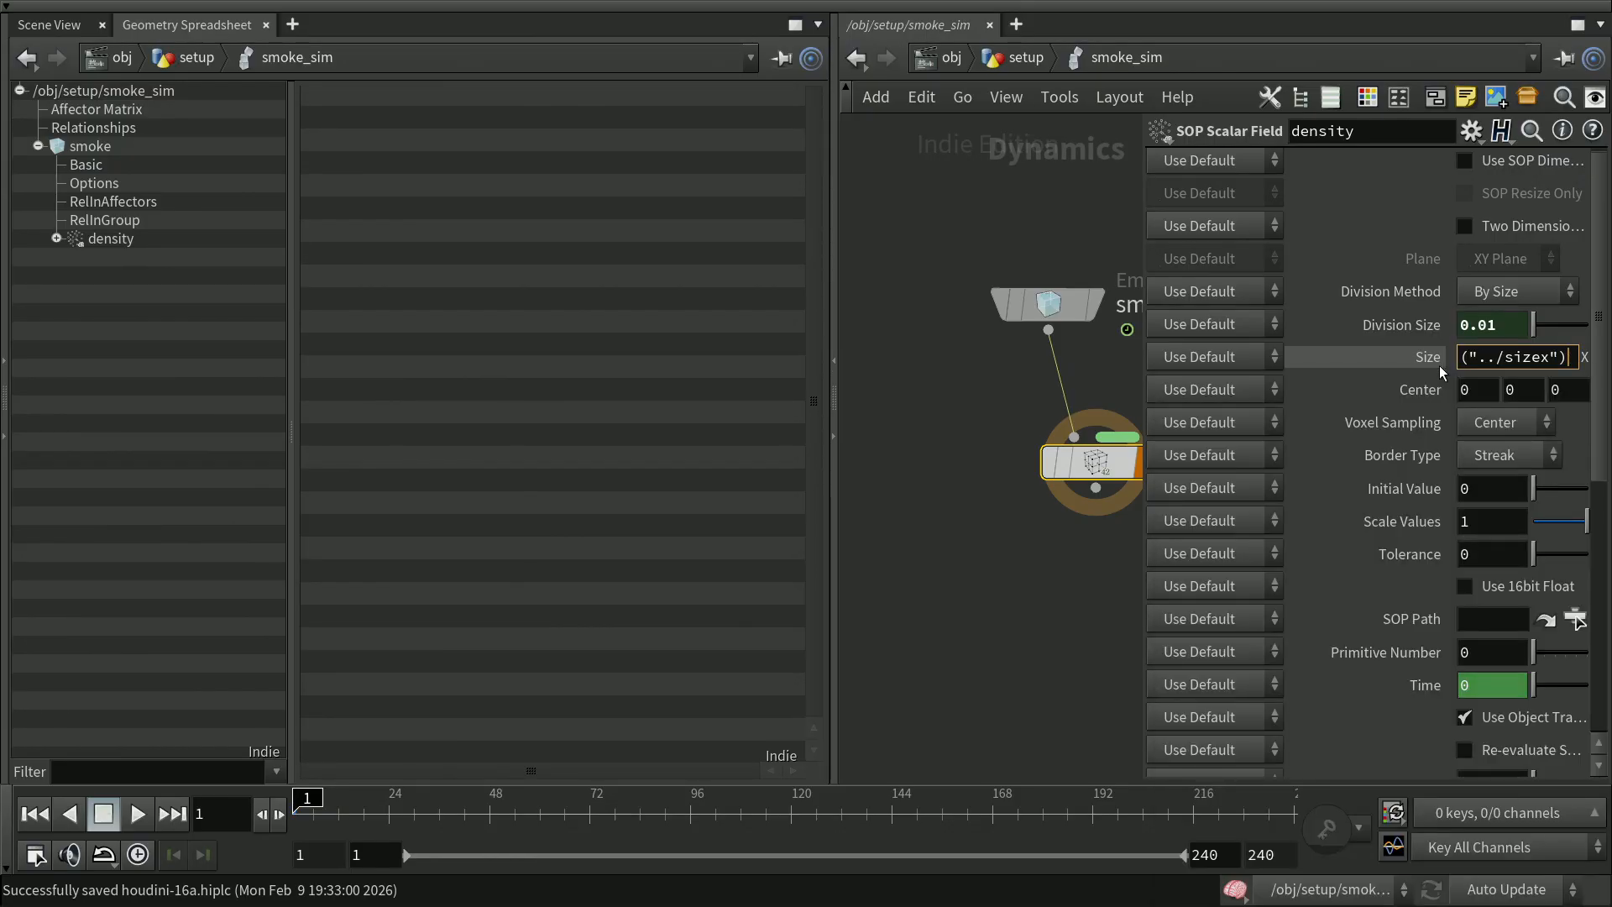
pyautogui.press('Return')
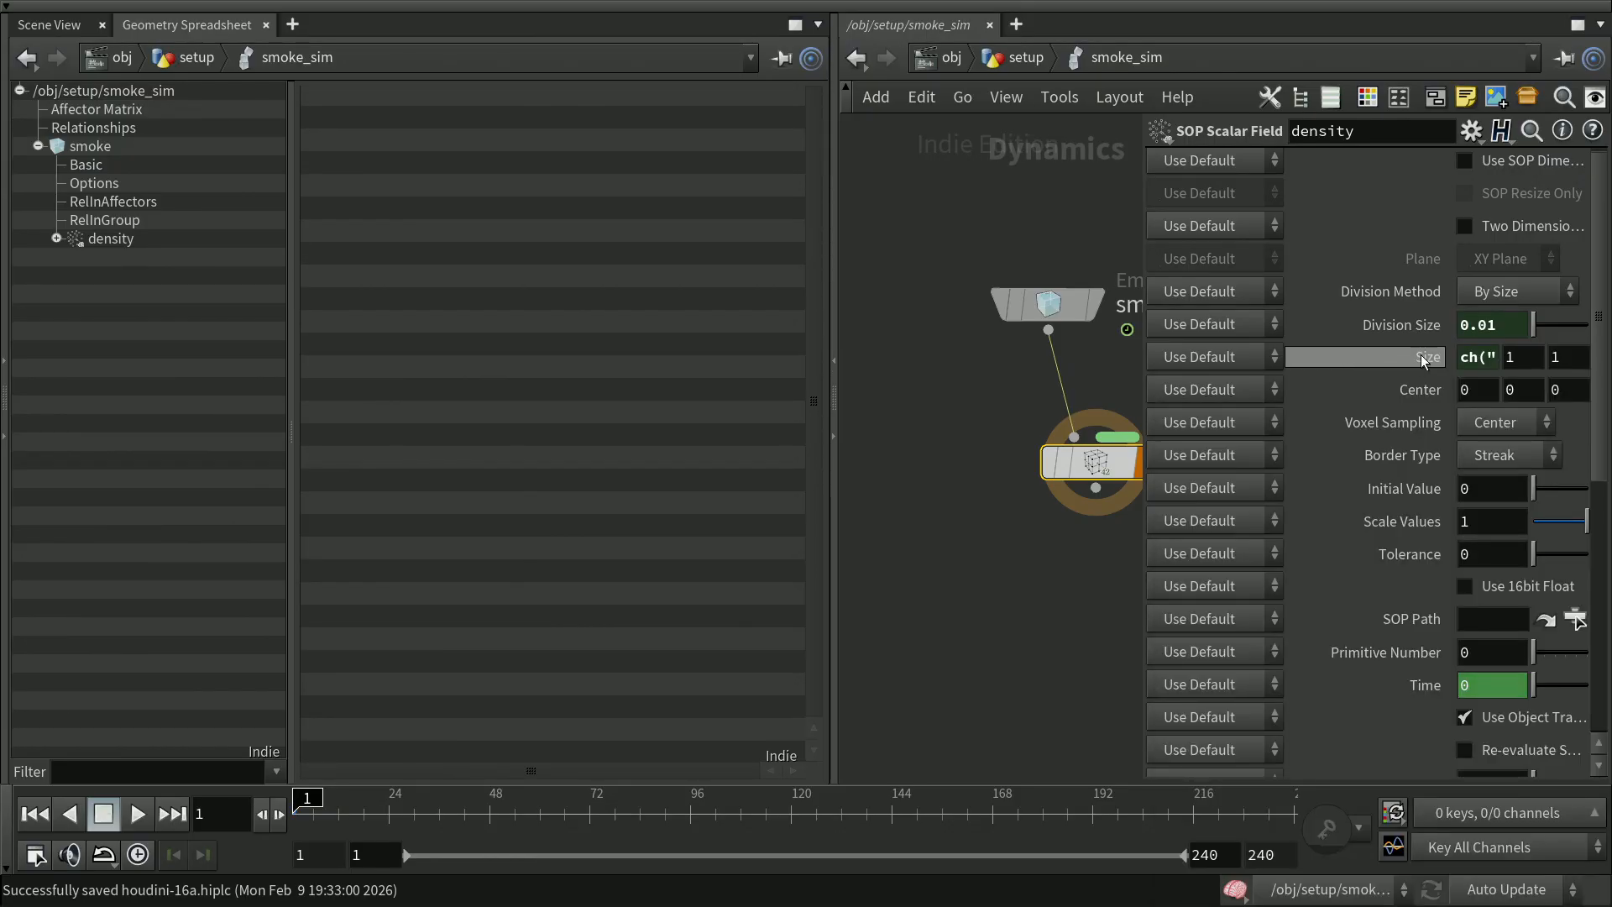
# Reuse the Size X expression for the density field's Size Y, changing it to ch("../sizey")
pyautogui.click(1468, 357)
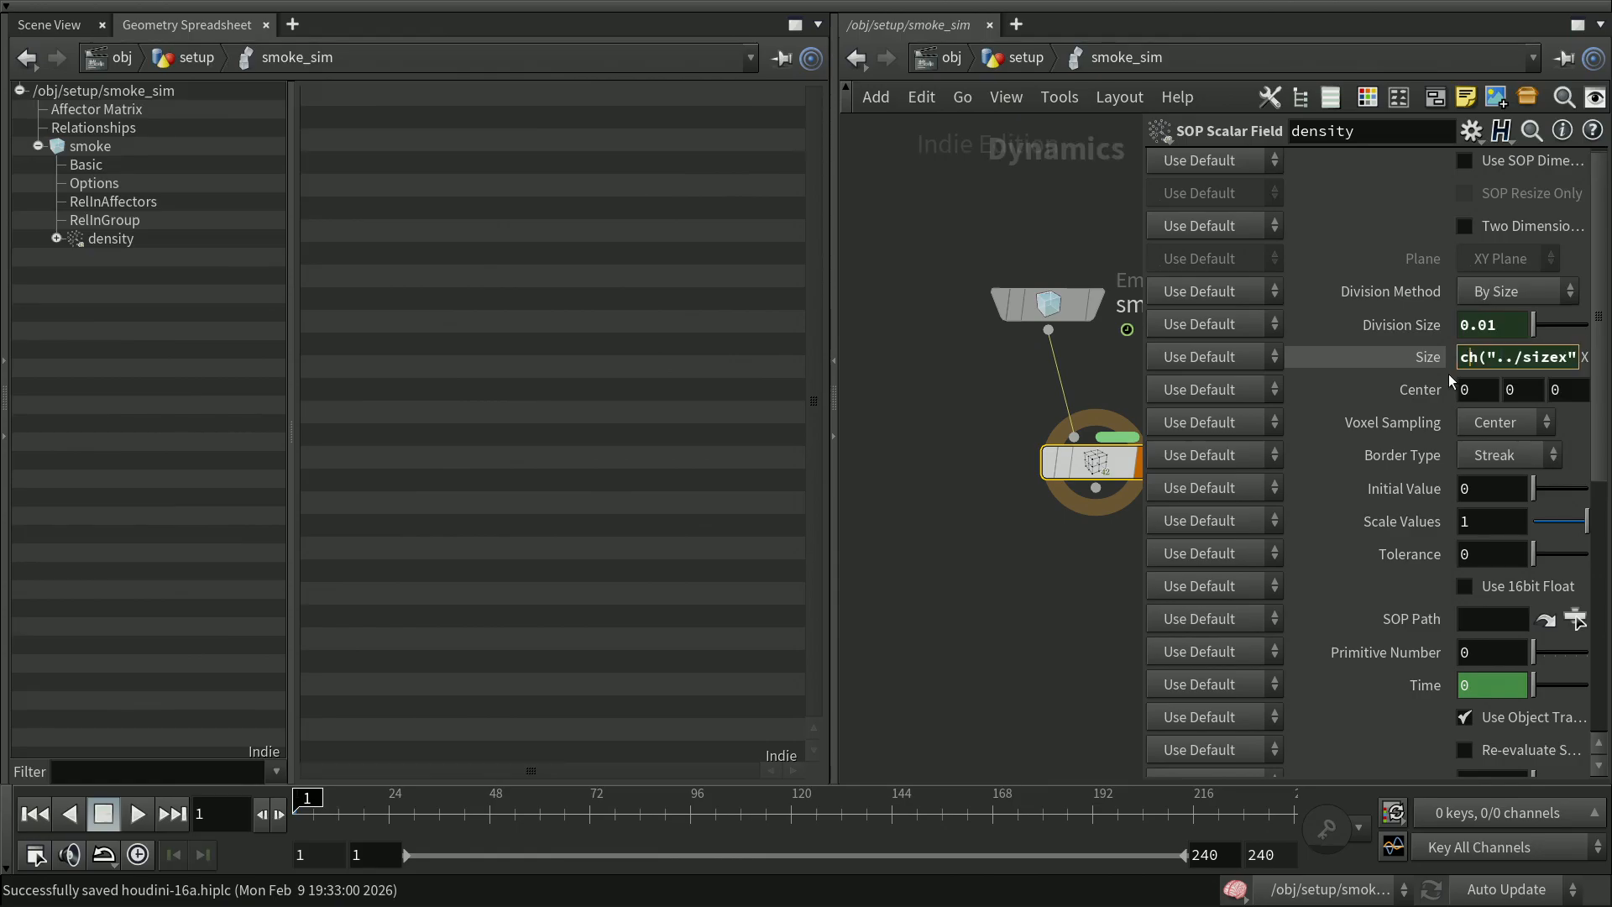
pyautogui.hotkey('ctrl', 'a')
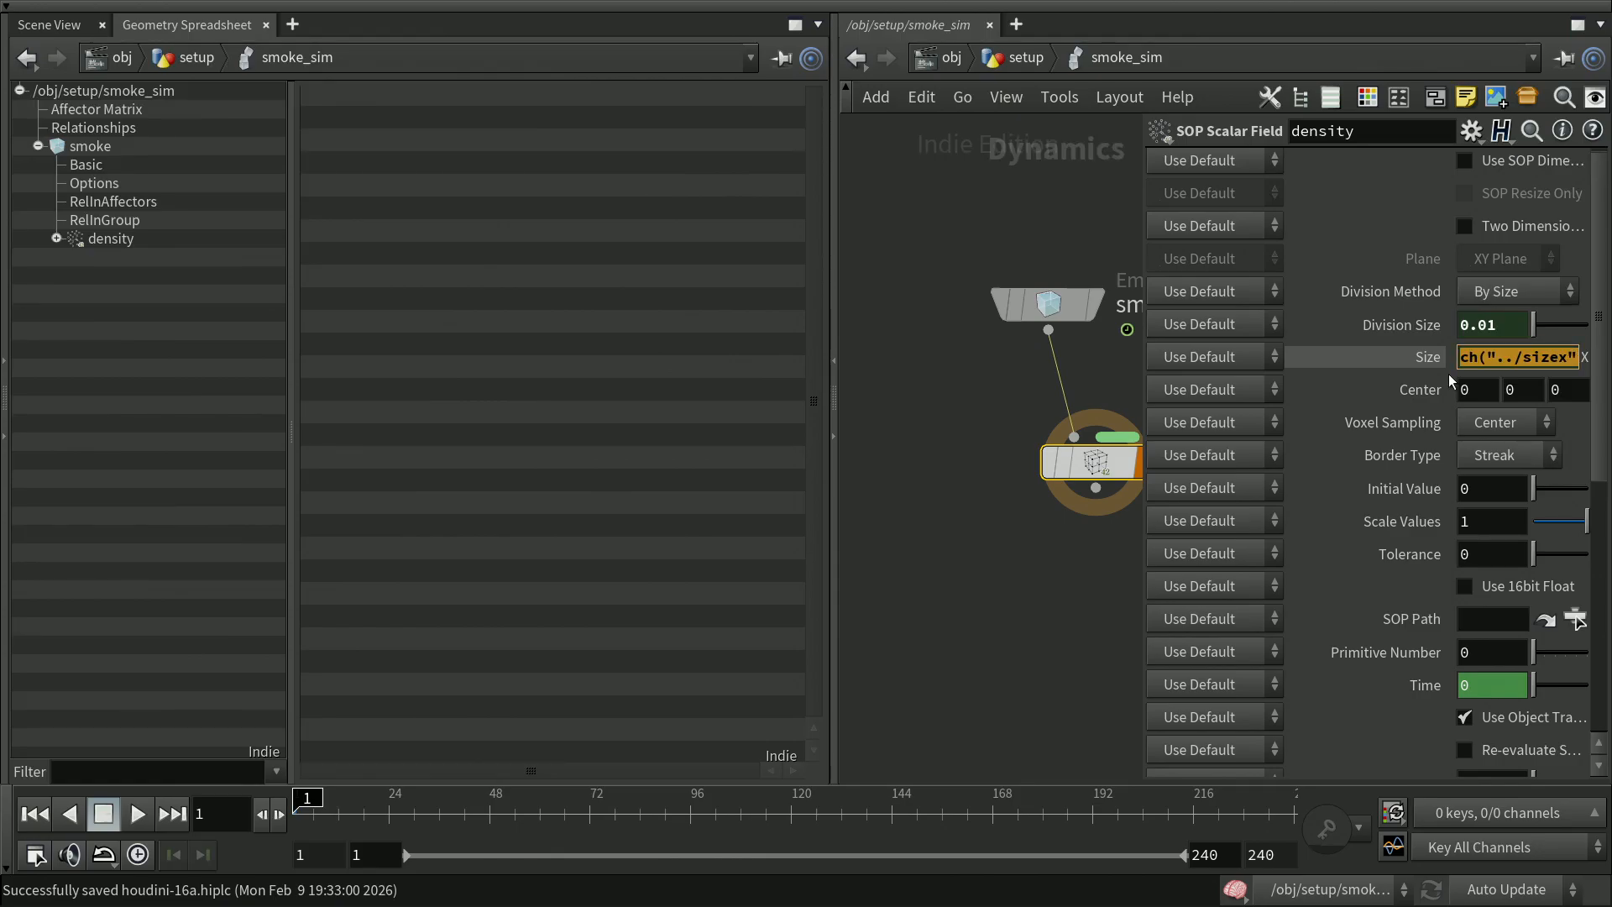
pyautogui.press('Tab')
pyautogui.write('ch("../sizex")')
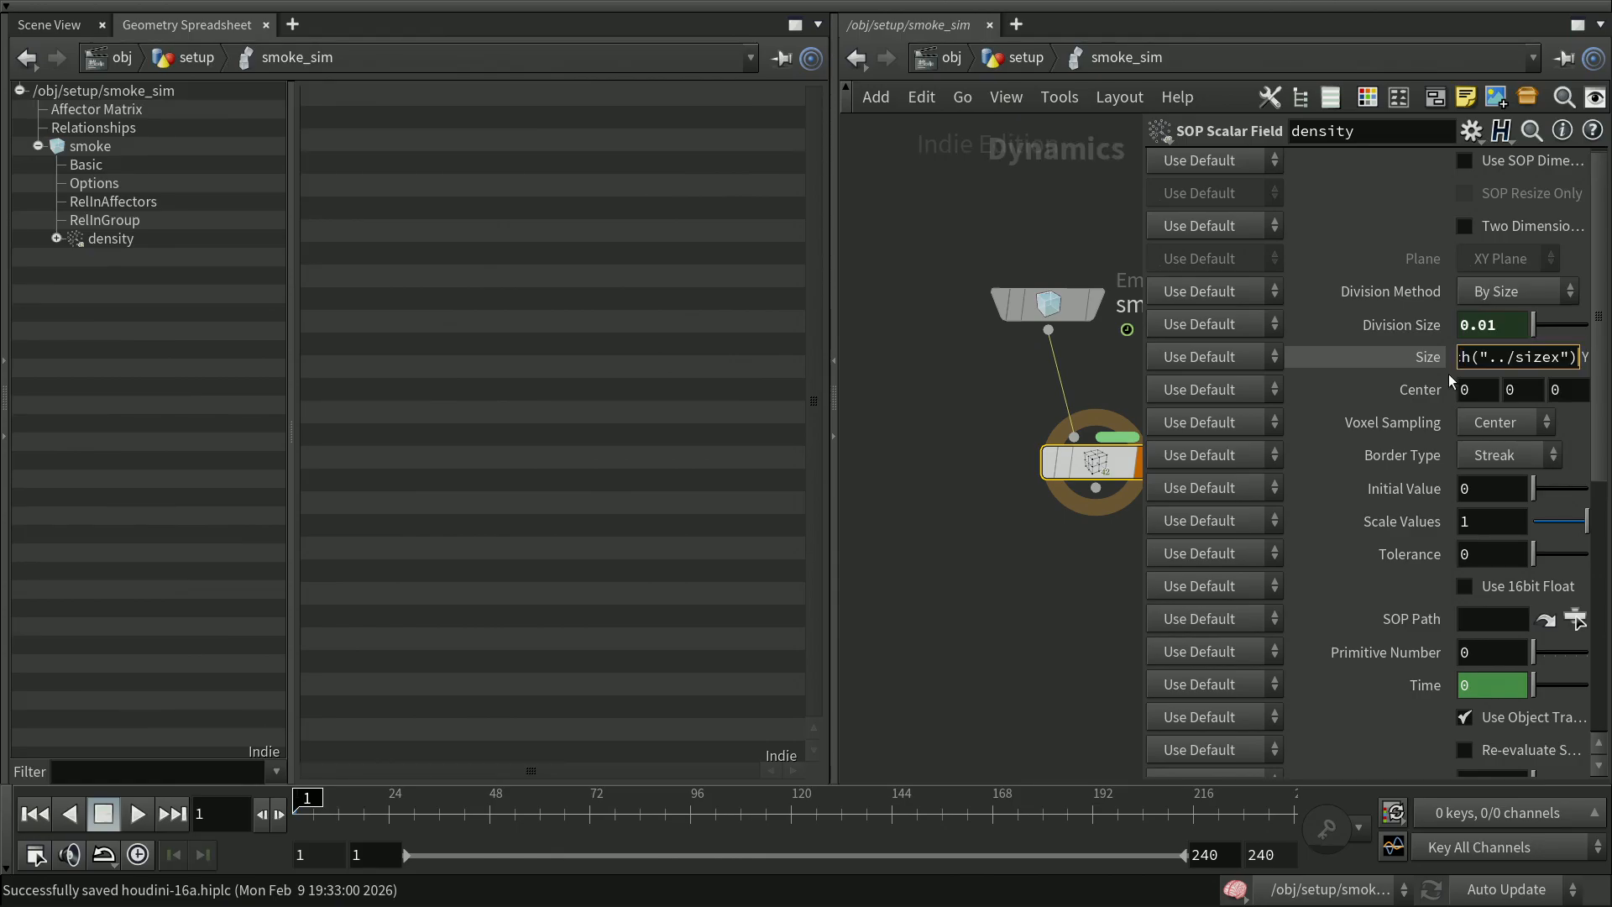
pyautogui.press('Left')
pyautogui.press('Left')
pyautogui.hotkey('shift', 'Left')
pyautogui.write('y')
pyautogui.press('Tab')
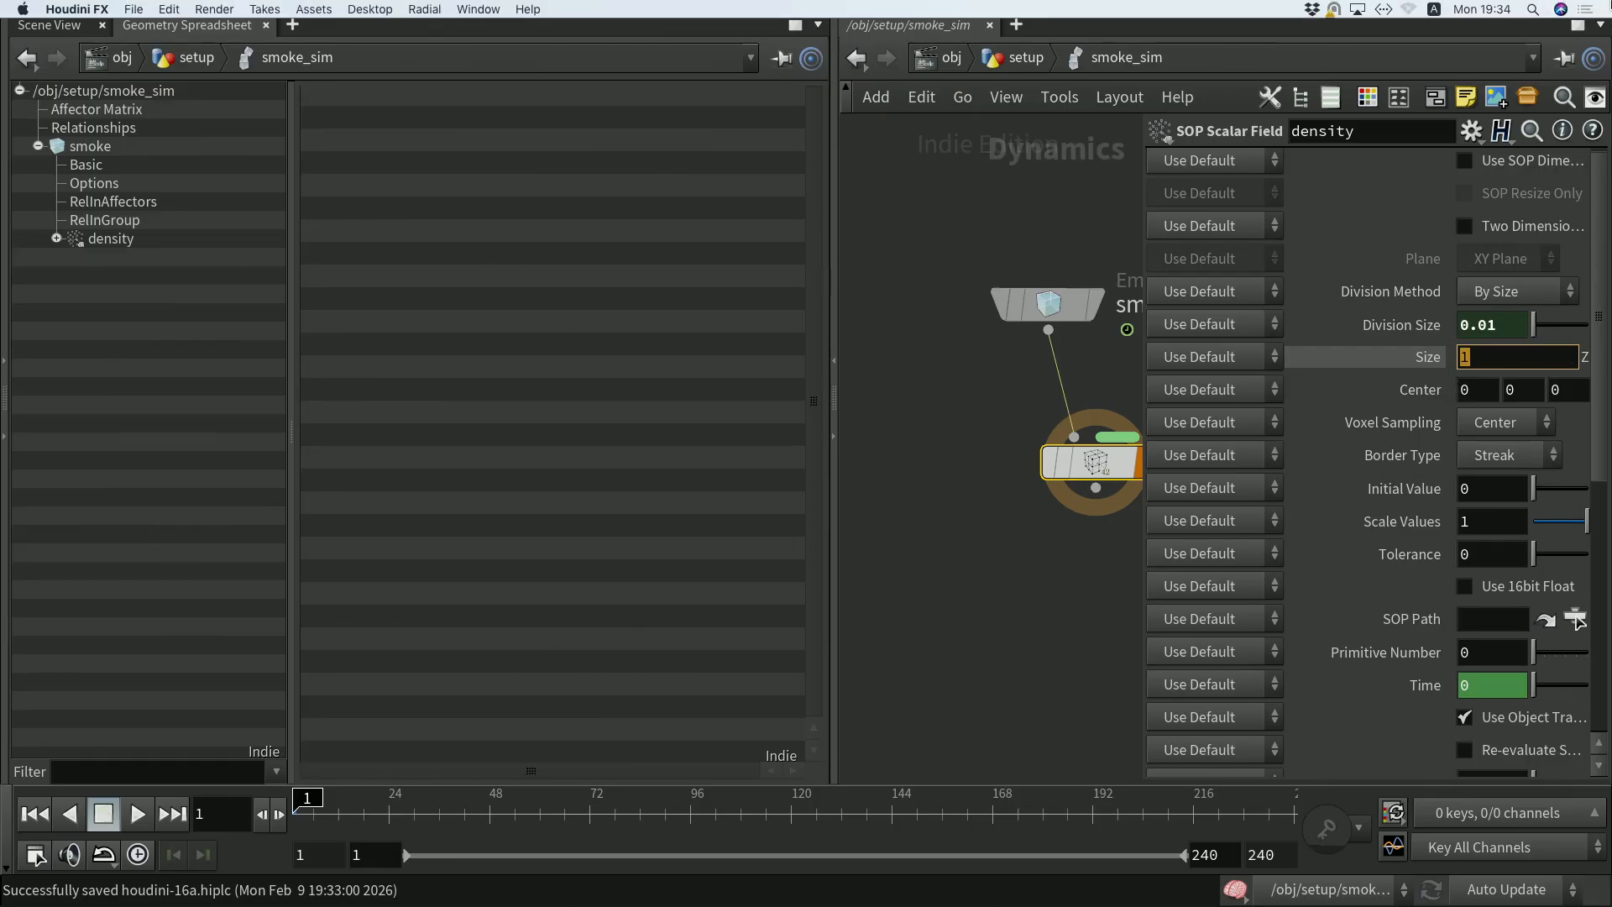
# Set the density field's Size Z to ch("../sizez") and display the evaluated Size values
pyautogui.write('ch("../sizex")')
pyautogui.press('Left')
pyautogui.press('Left')
pyautogui.hotkey('shift', 'Left')
pyautogui.write('z')
pyautogui.press('Return')
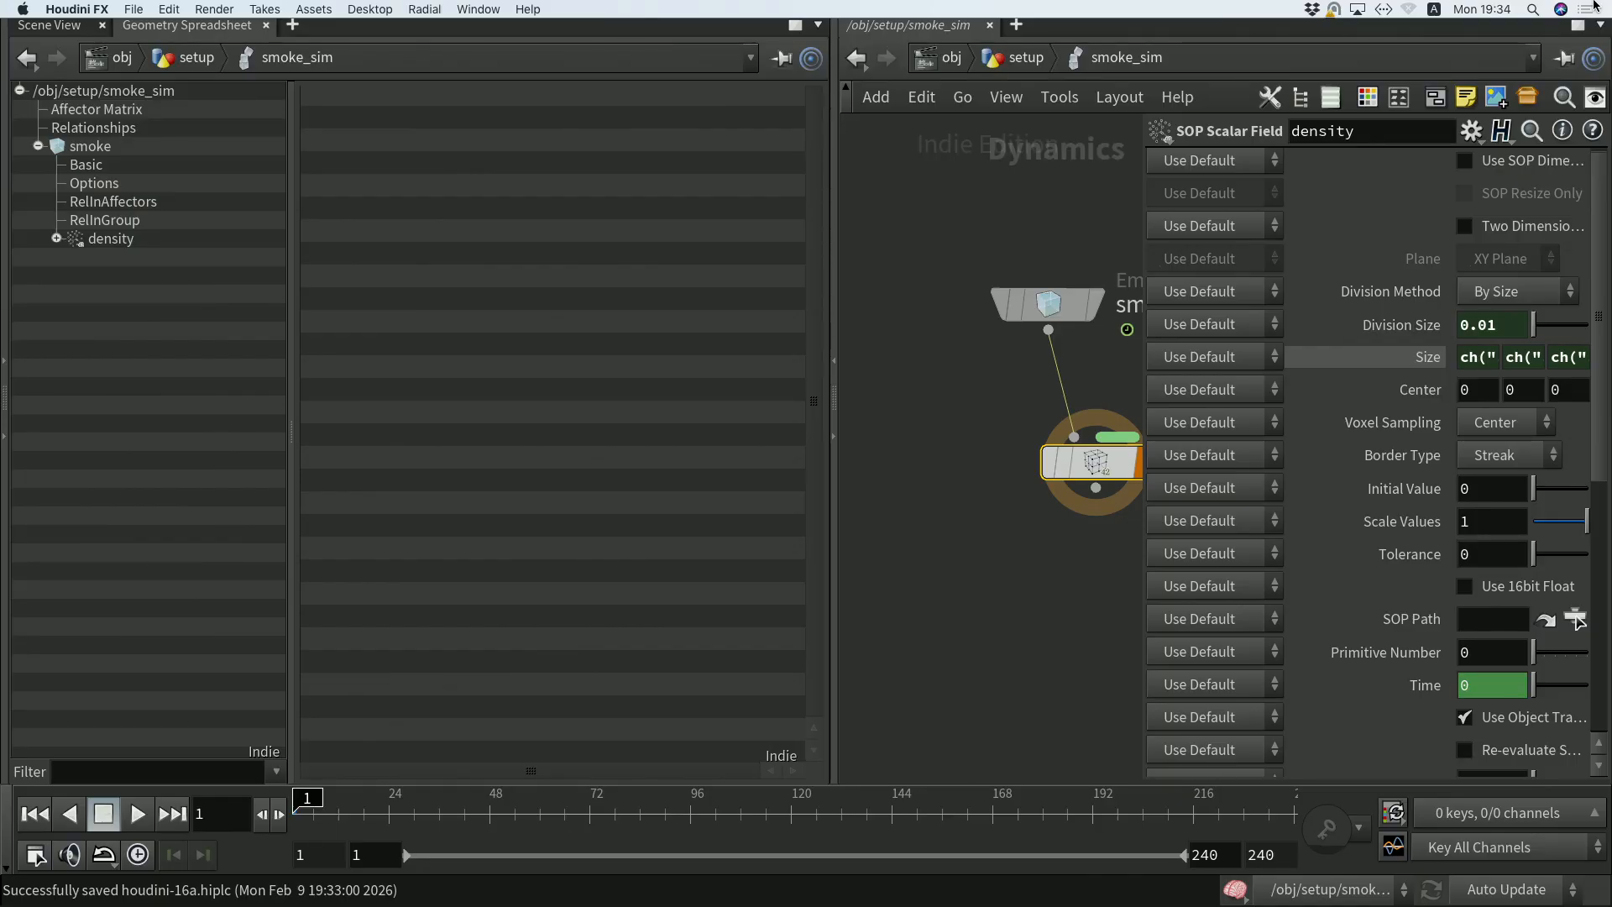
pyautogui.click(1429, 356)
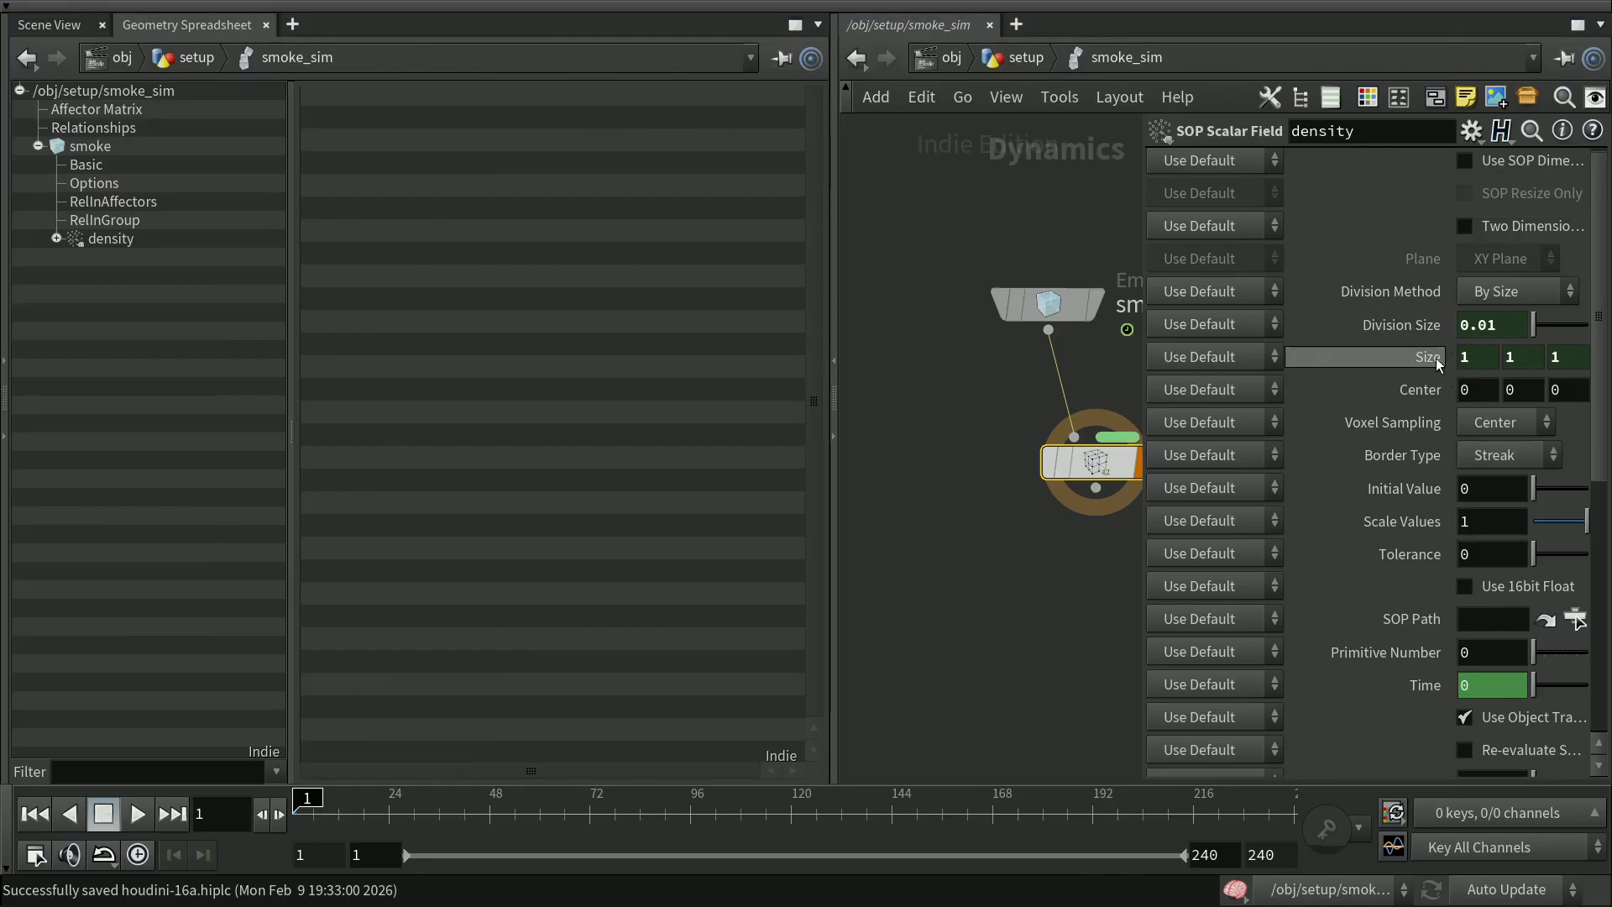
pyautogui.click(1434, 355)
pyautogui.click(1428, 356)
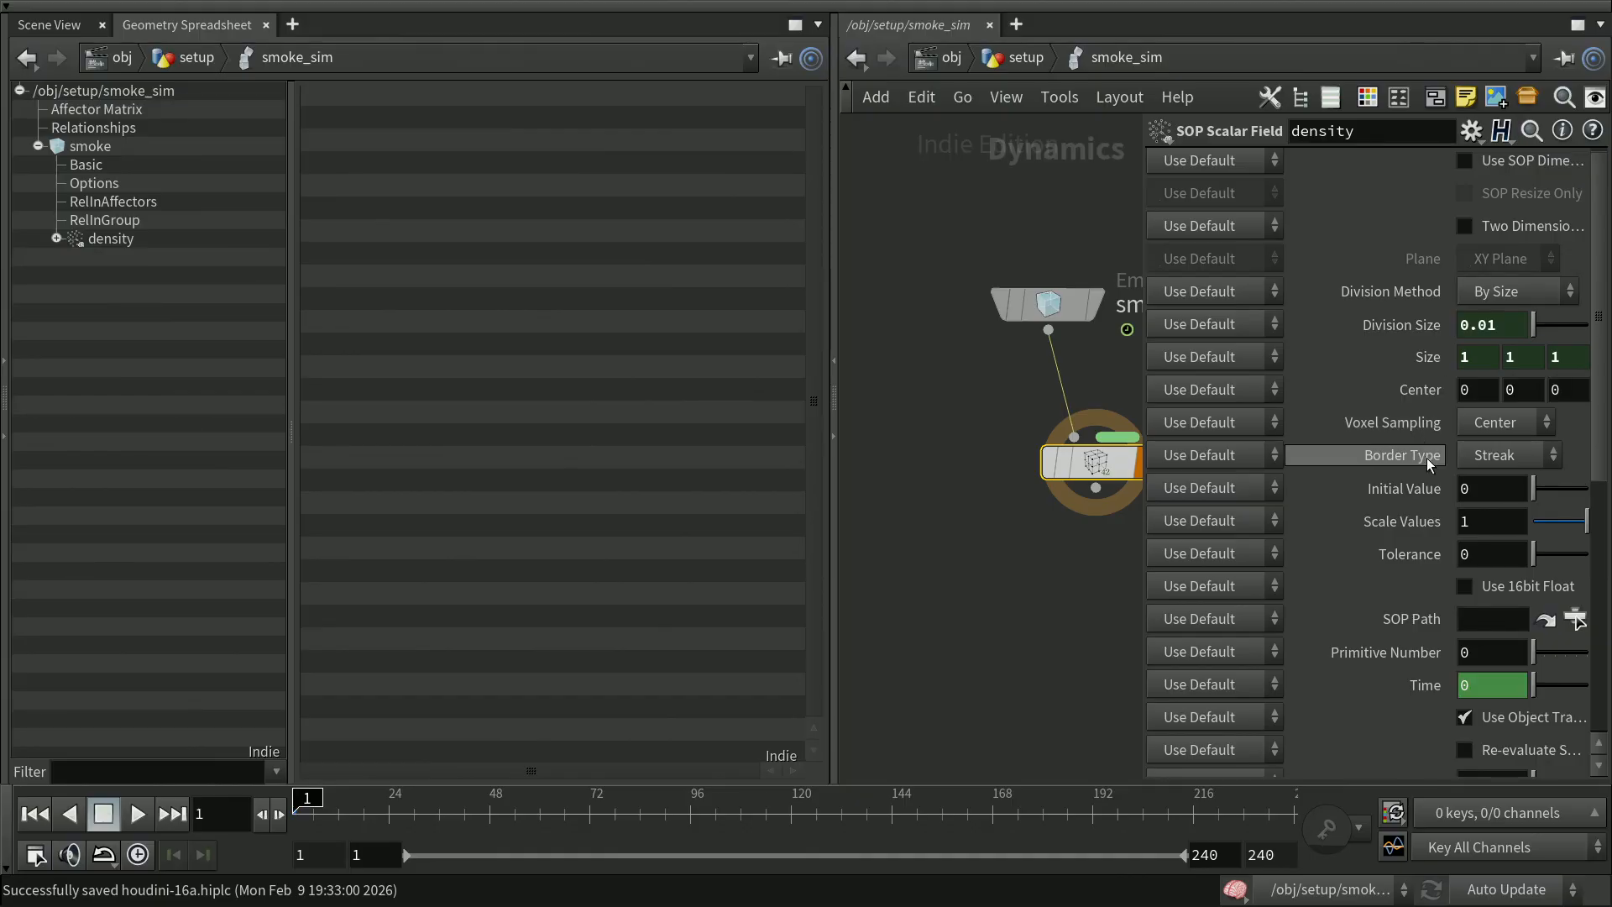
# Link the density field's Center X to the smoke_sim network's position with the expression ch("../tx")
pyautogui.click(1473, 392)
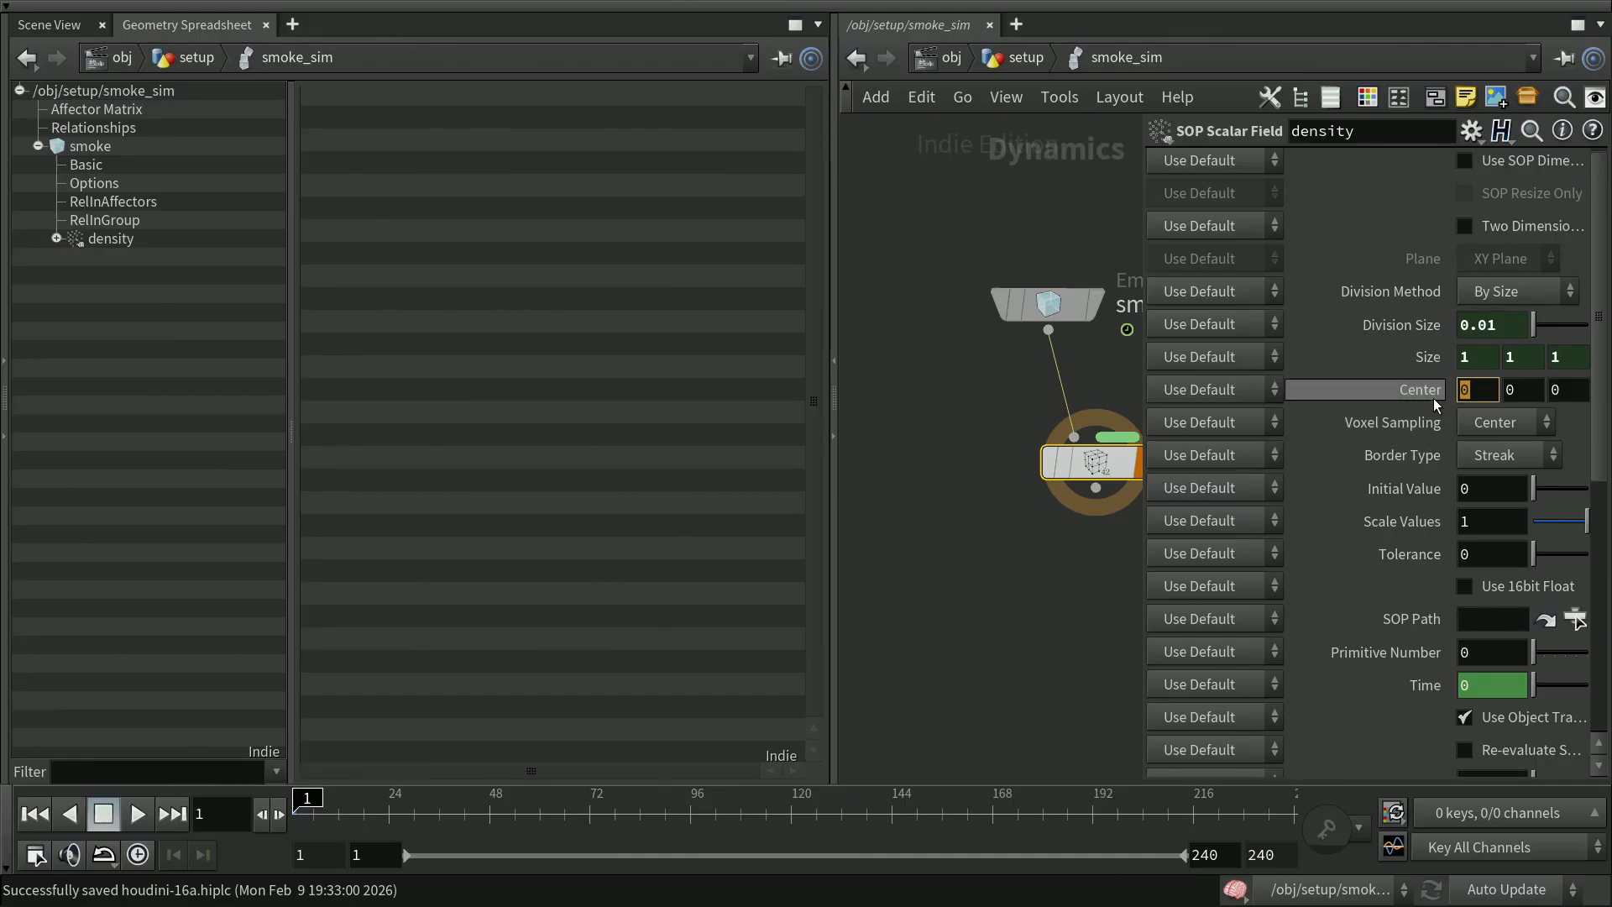
pyautogui.write('ch(')
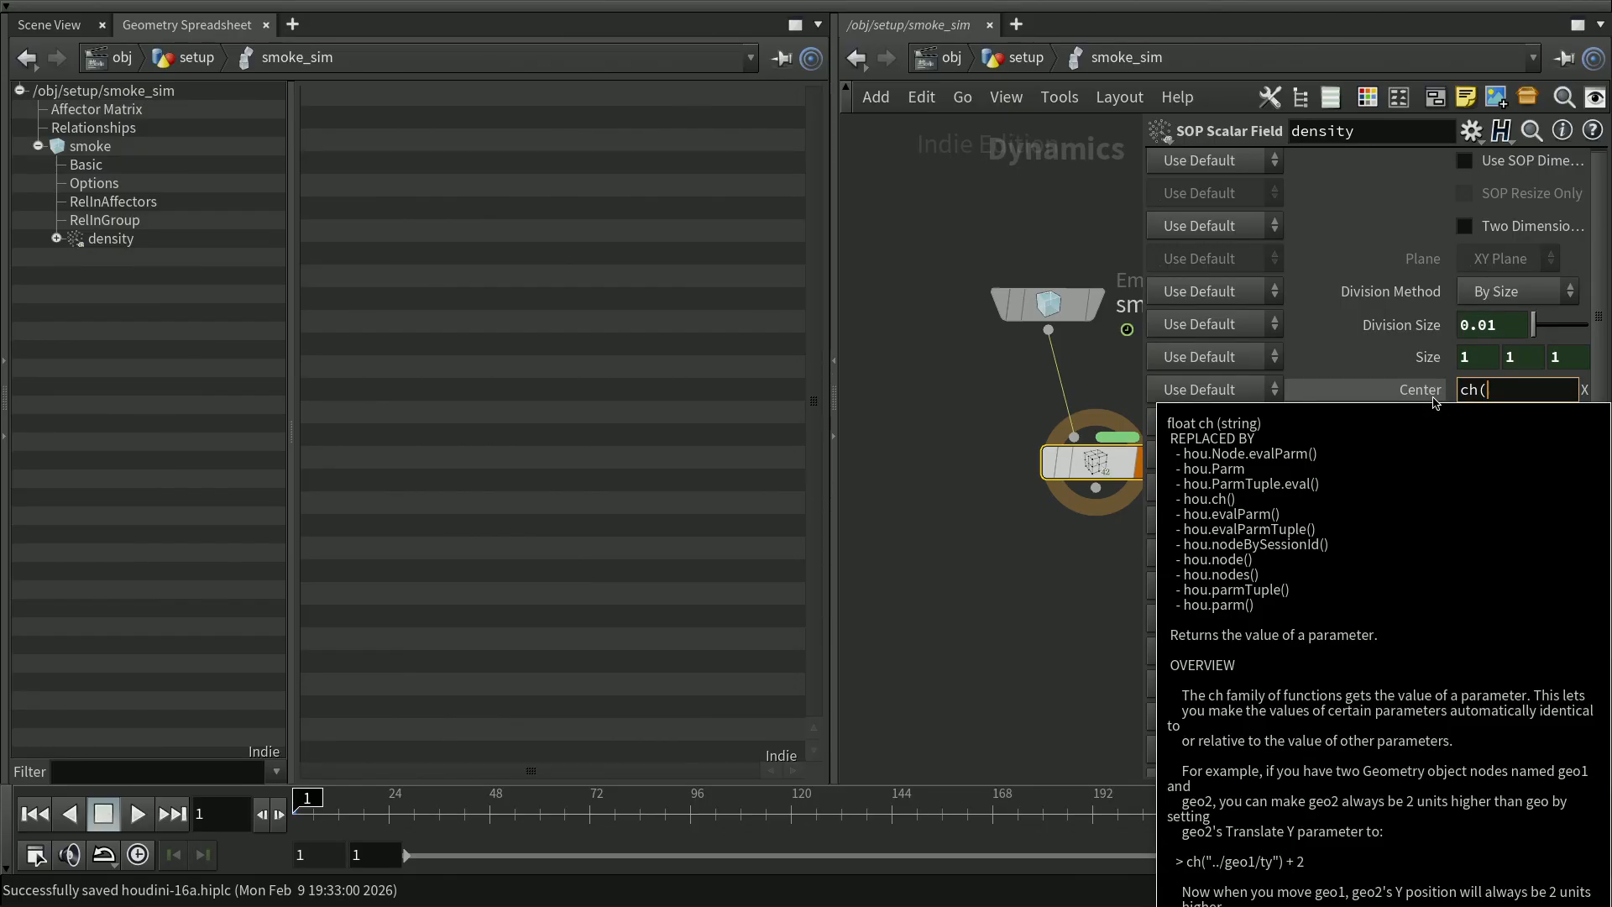
pyautogui.write('"')
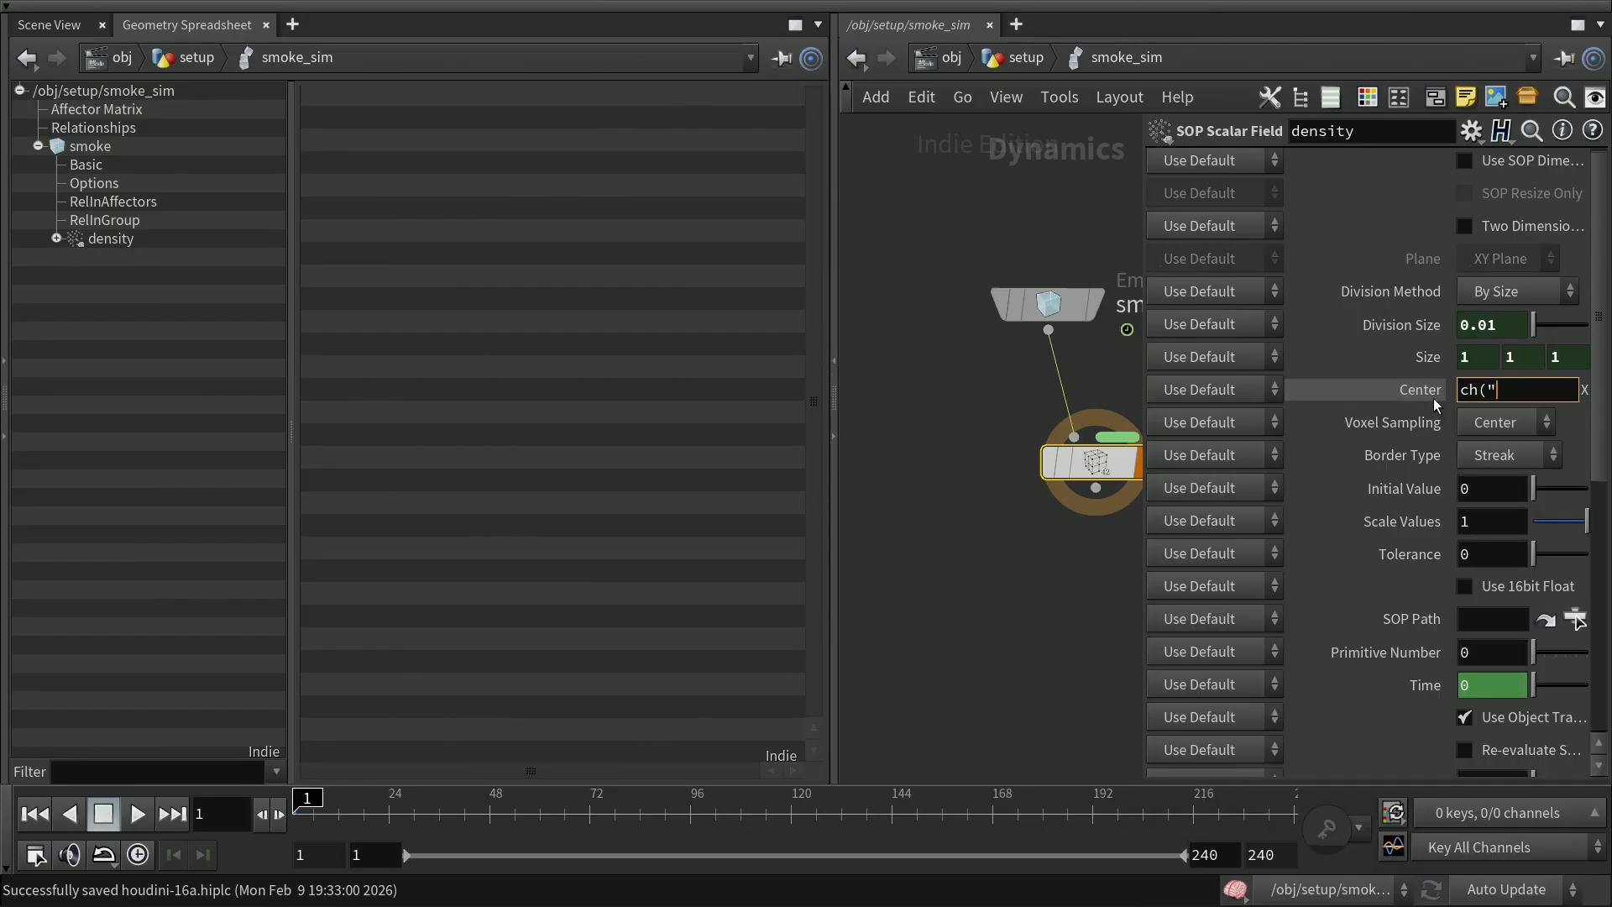
pyautogui.write('../')
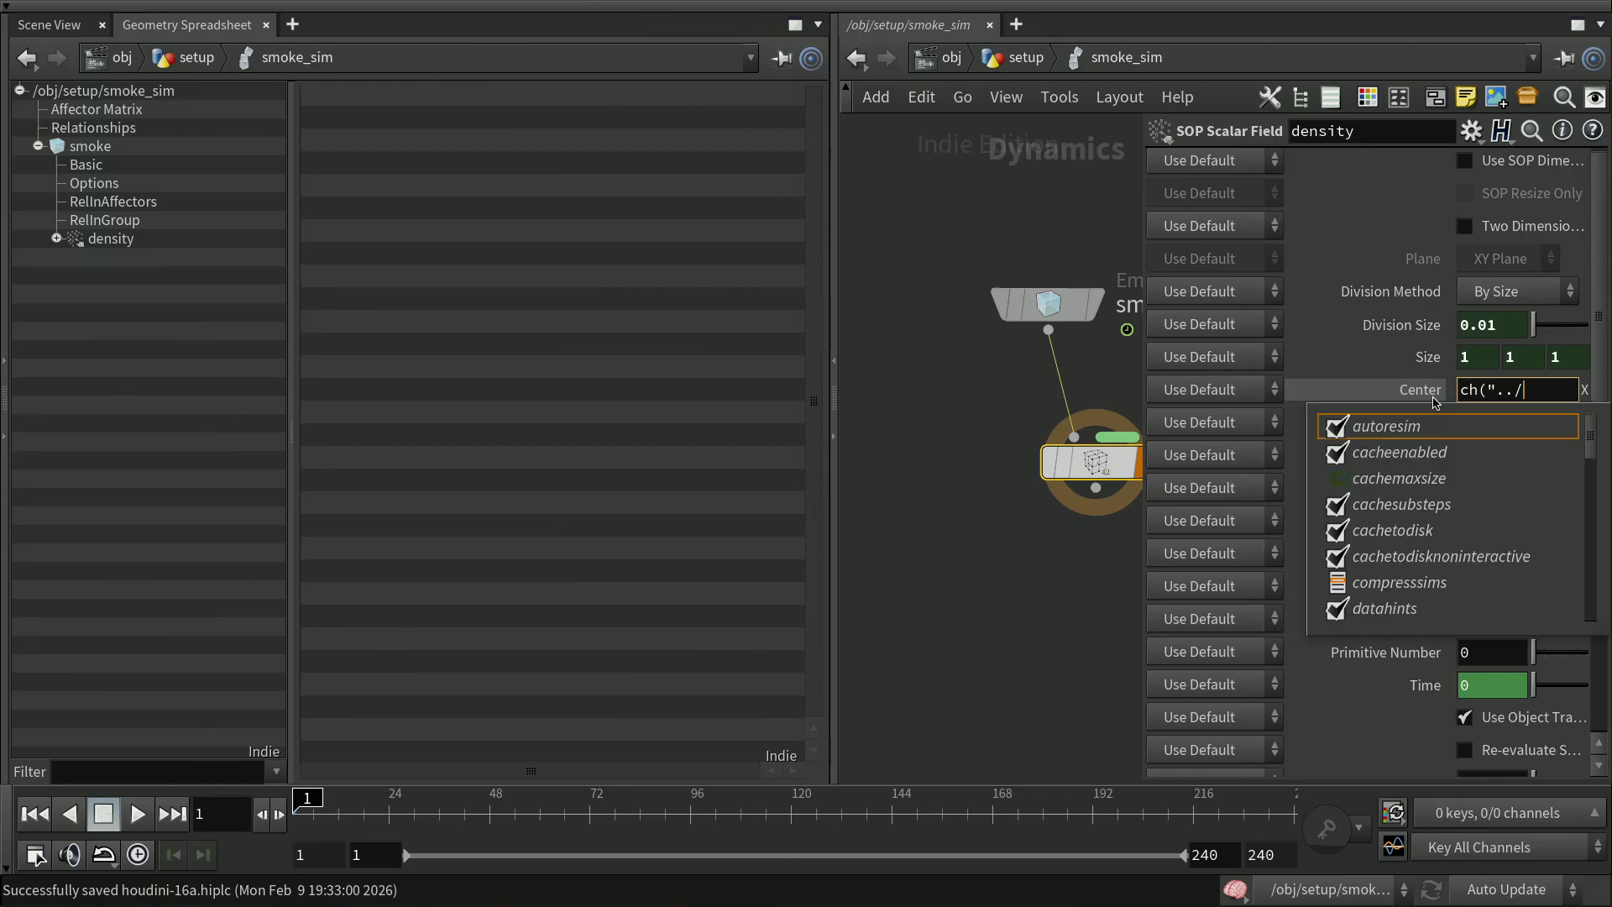
pyautogui.write('t')
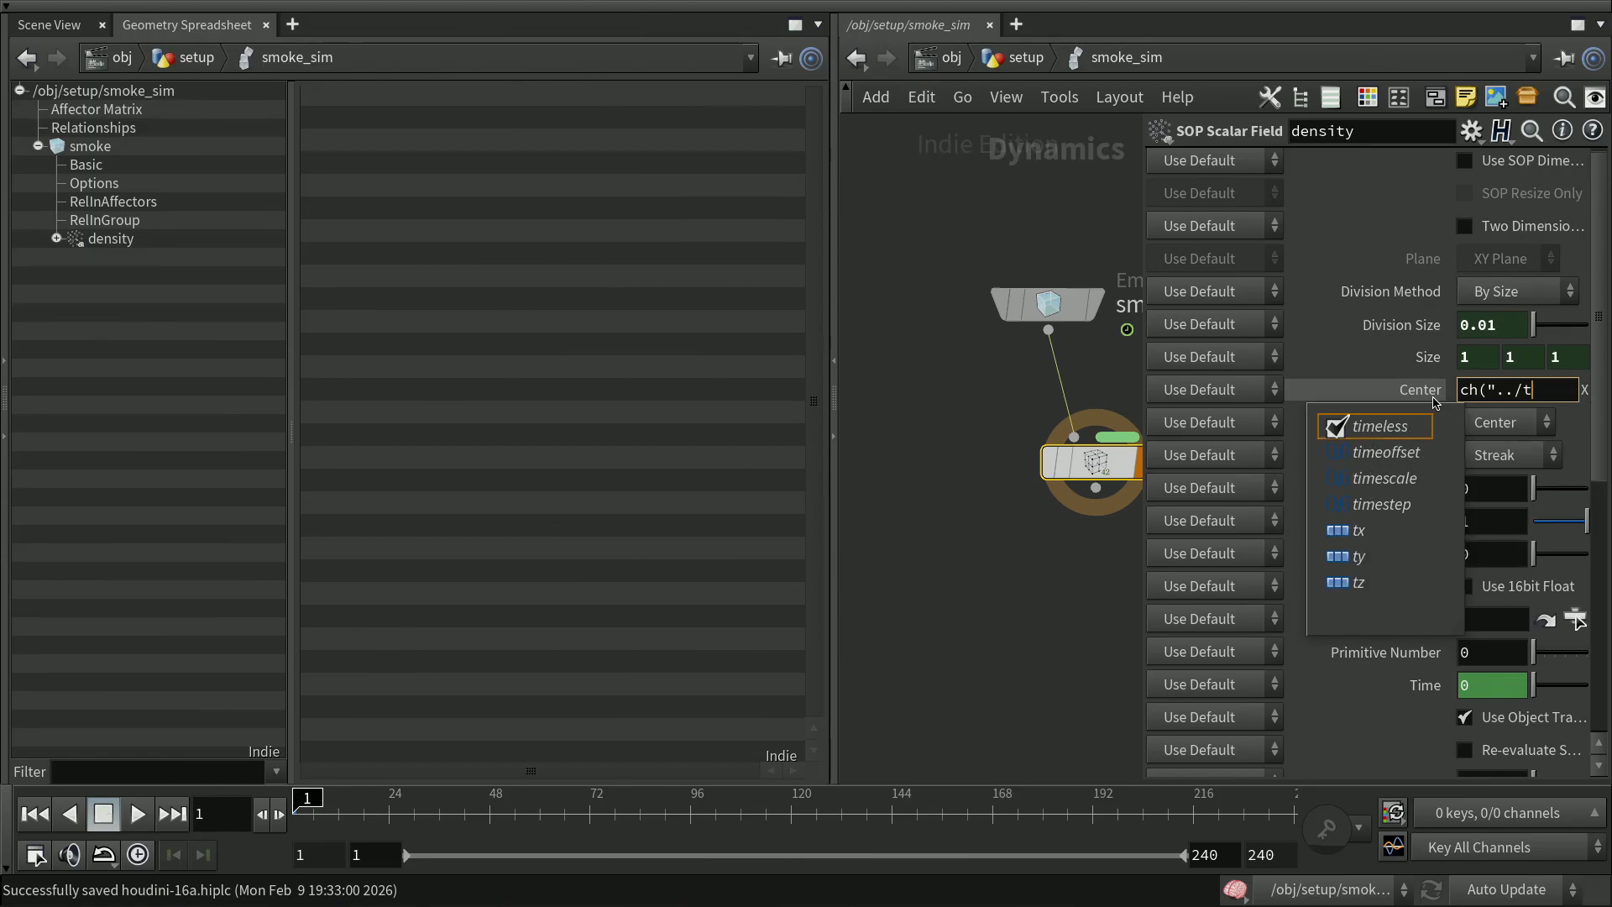
pyautogui.press('Down')
pyautogui.press('Down')
pyautogui.press('Down')
pyautogui.press('Down')
pyautogui.press('Return')
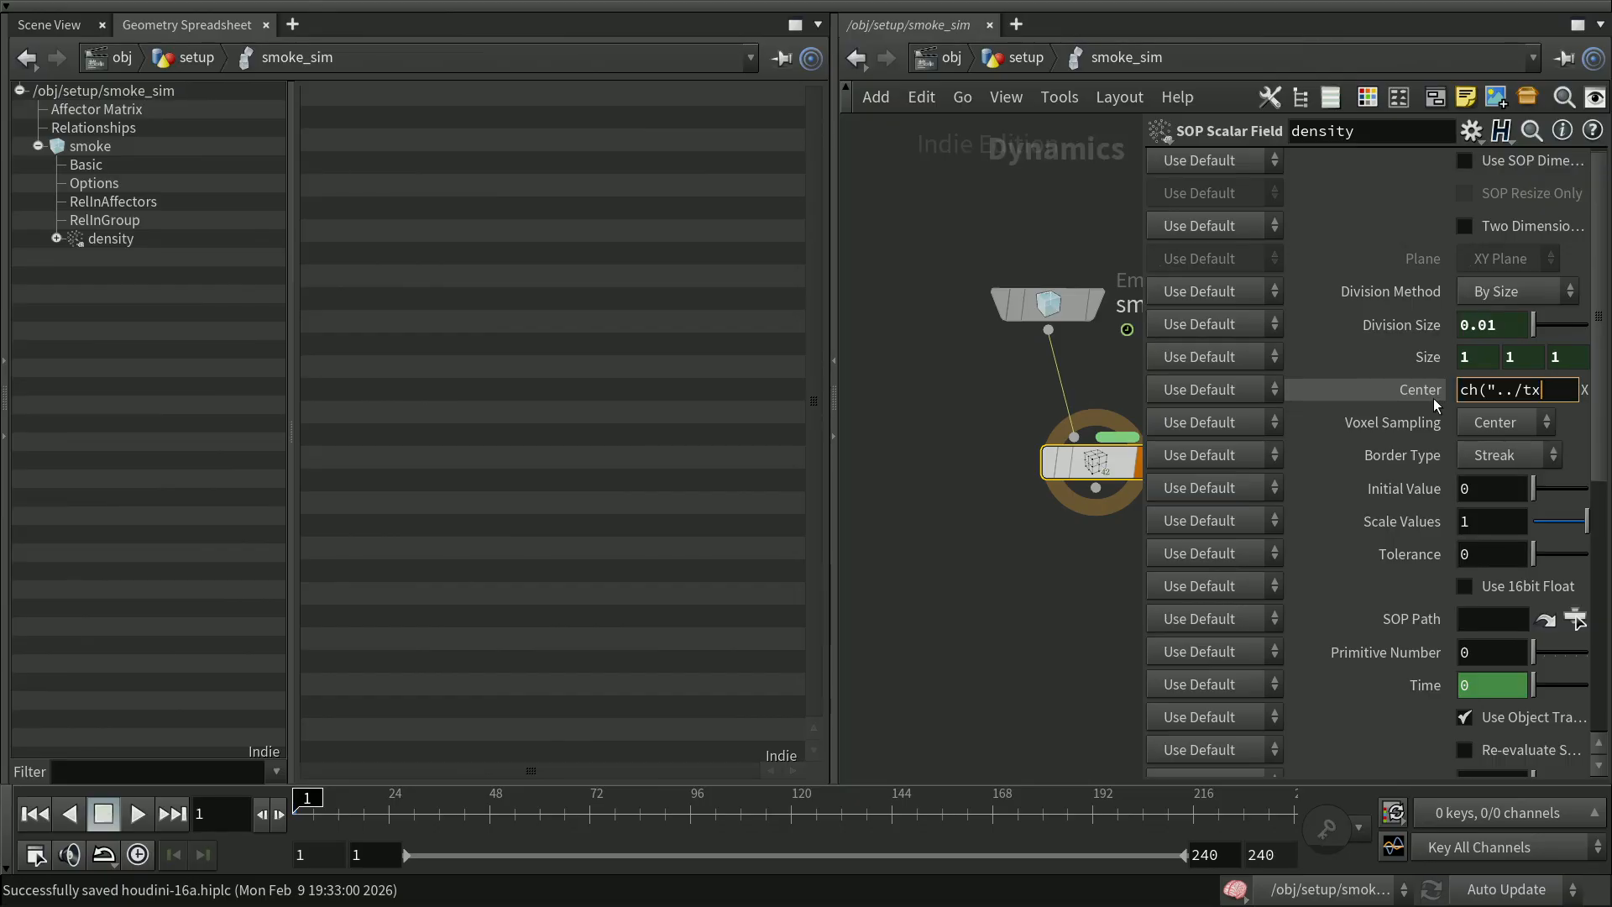
pyautogui.write('"))')
pyautogui.press('BackSpace')
# Copy the Center X expression into the density field's Center Y and change it to ch("../ty")
pyautogui.hotkey('shift', 'Left')
pyautogui.hotkey('shift', 'Left')
pyautogui.hotkey('shift', 'Left')
pyautogui.hotkey('shift', 'Left')
pyautogui.hotkey('shift', 'Left')
pyautogui.hotkey('shift', 'Left')
pyautogui.hotkey('shift', 'Left')
pyautogui.hotkey('shift', 'Left')
pyautogui.hotkey('shift', 'Left')
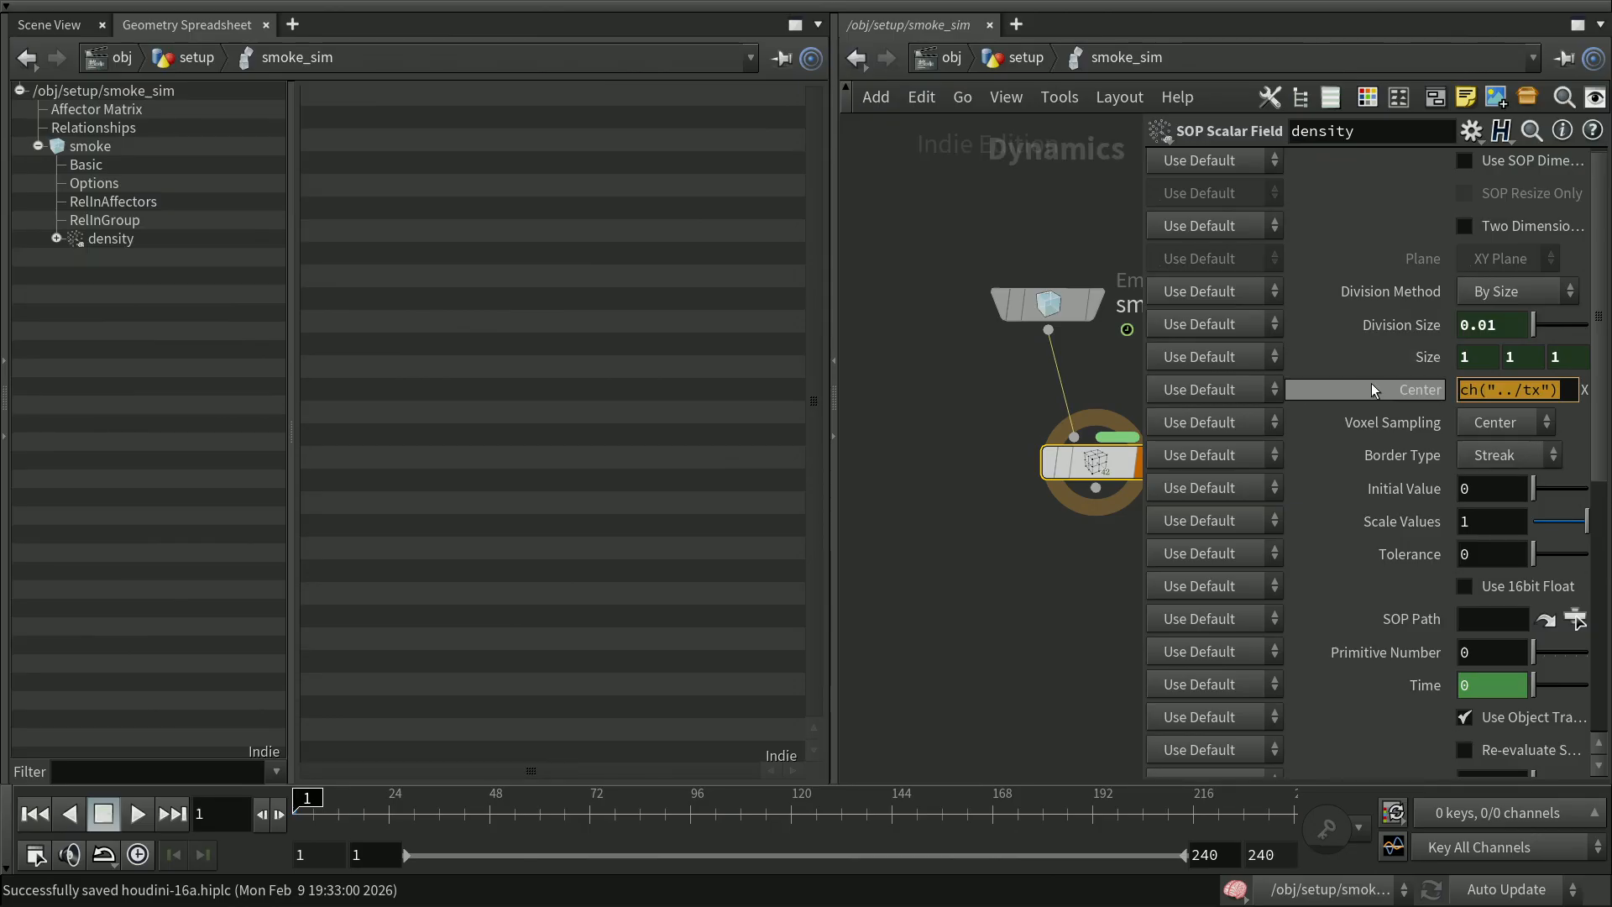
pyautogui.press('Tab')
pyautogui.write('ch("../tx")')
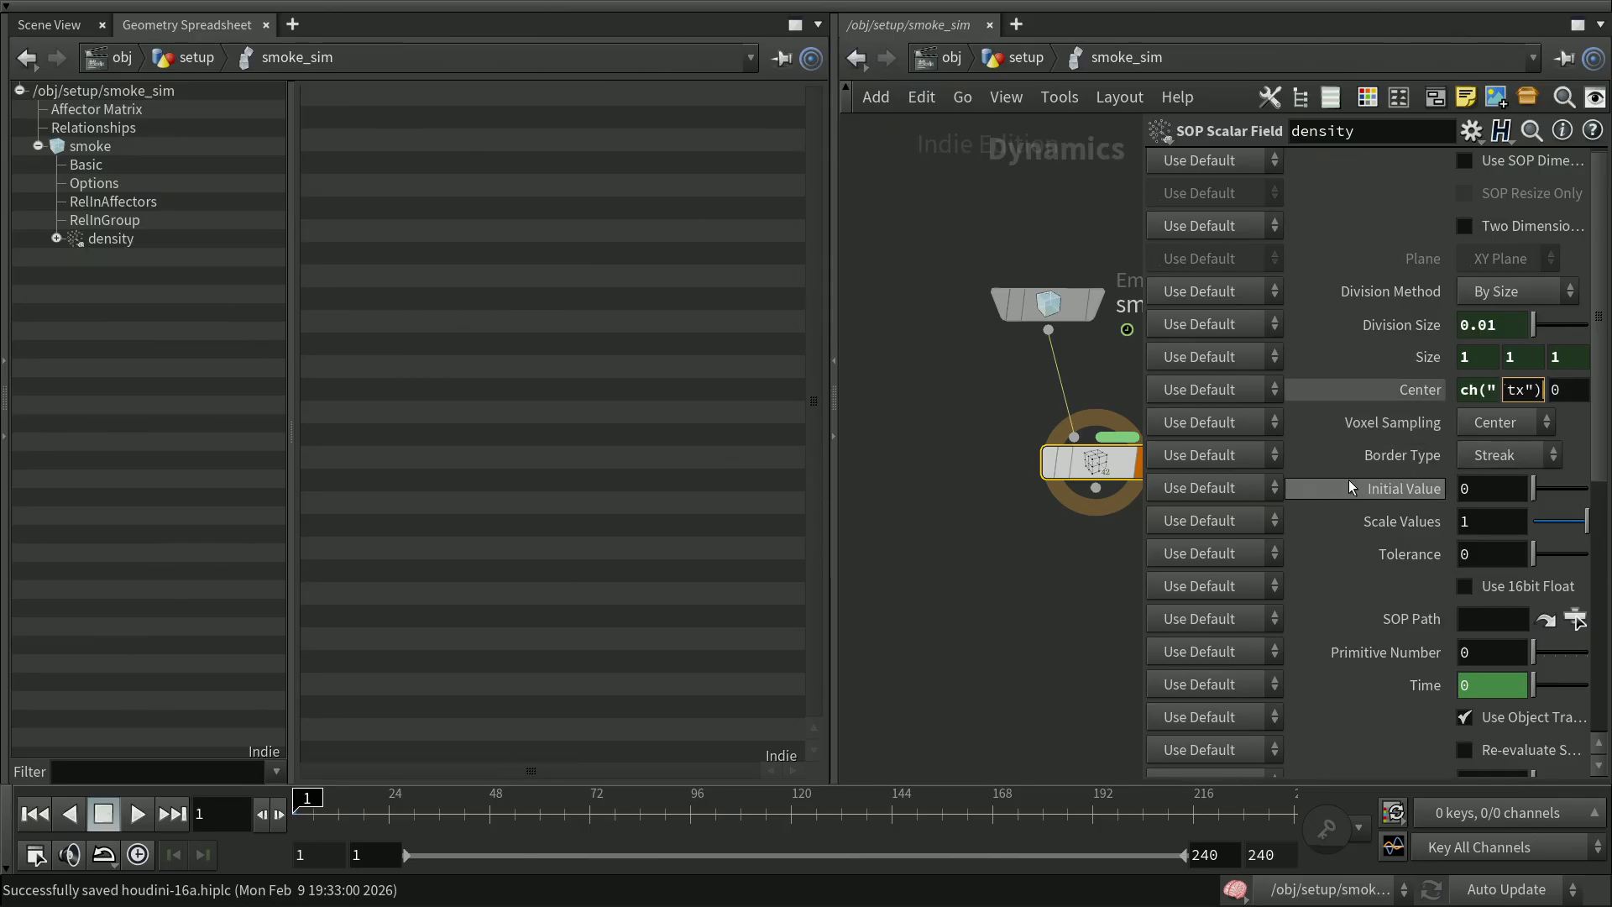
pyautogui.press('Left')
pyautogui.press('Left')
pyautogui.hotkey('shift', 'Left')
pyautogui.write('y')
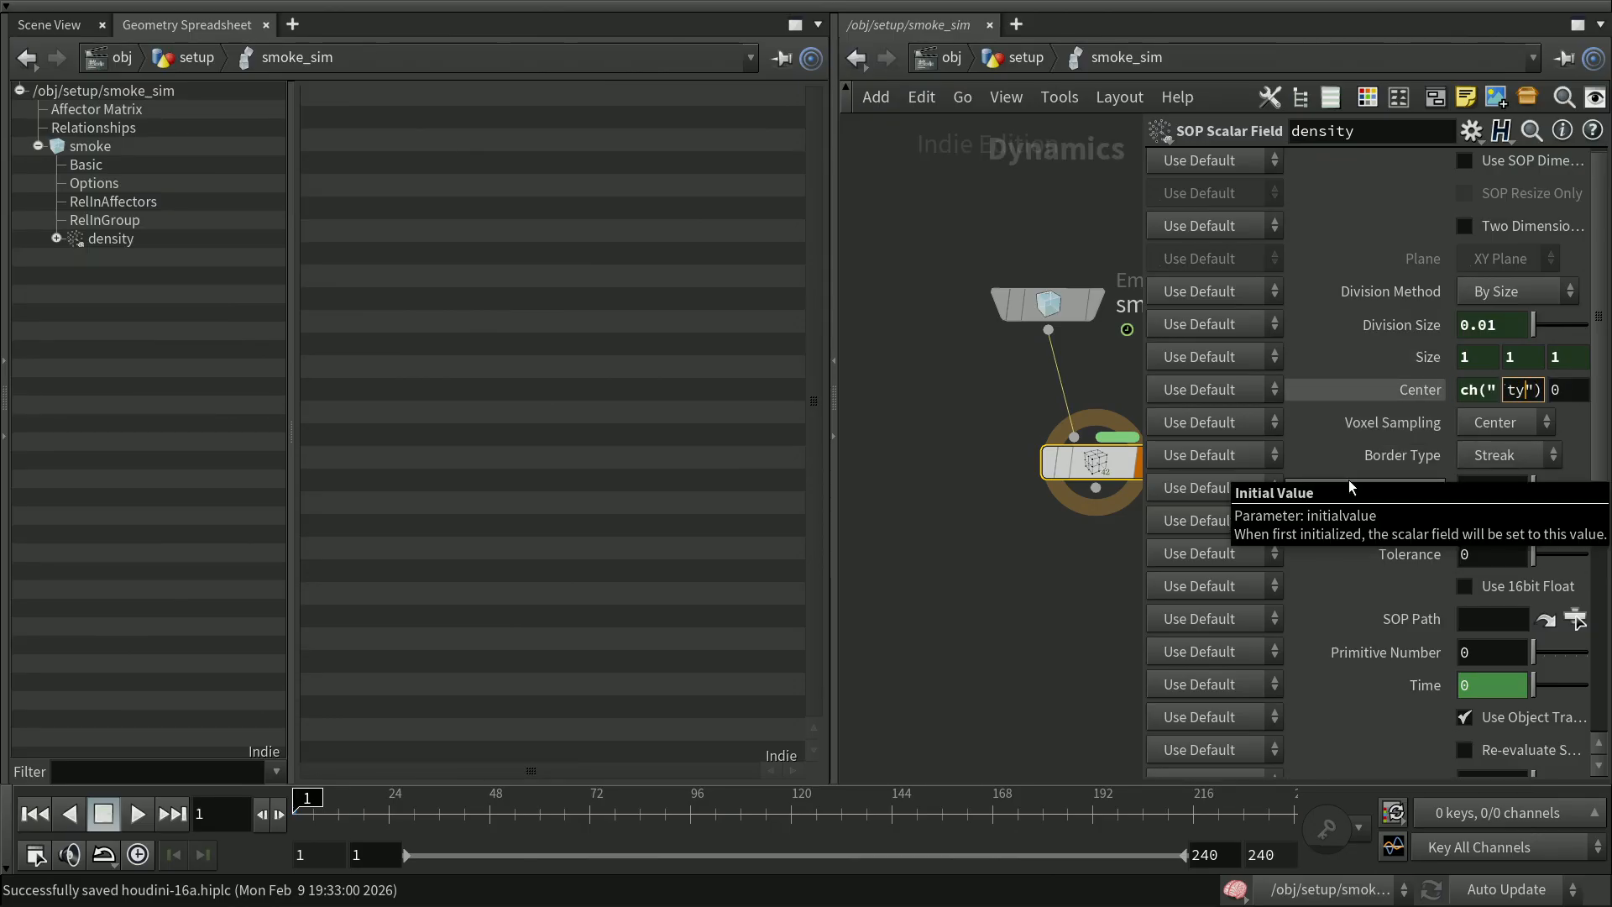
pyautogui.press('Tab')
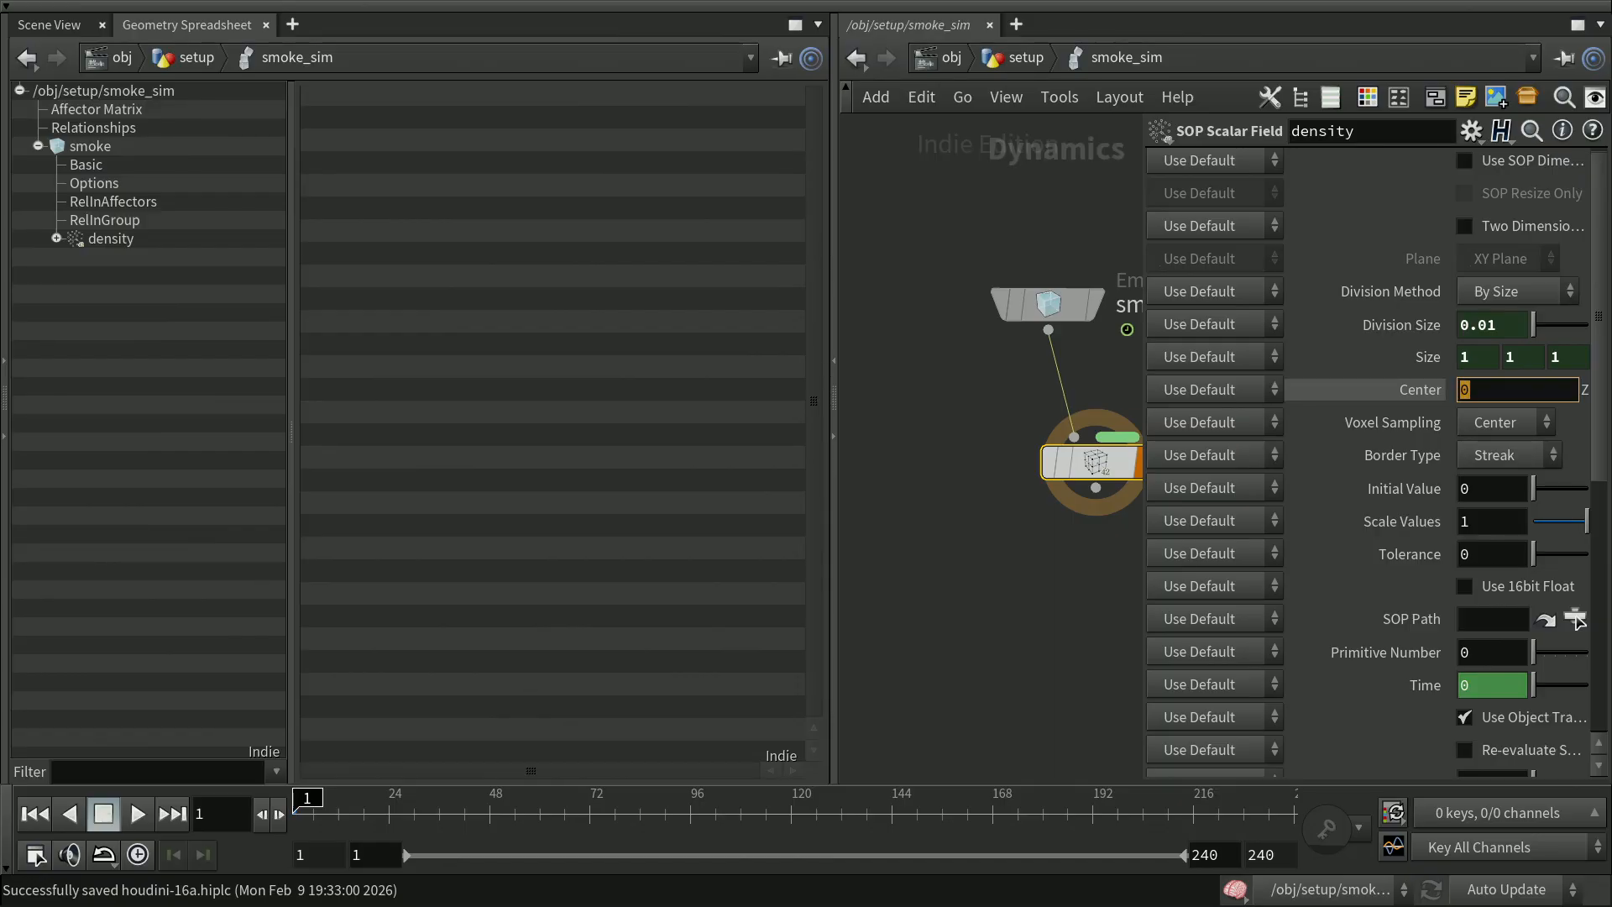
# Set the density field's Center Z to ch("../tz") and display the evaluated Center values
pyautogui.write('ch("../tx")')
pyautogui.press('Left')
pyautogui.press('Left')
pyautogui.hotkey('shift', 'Left')
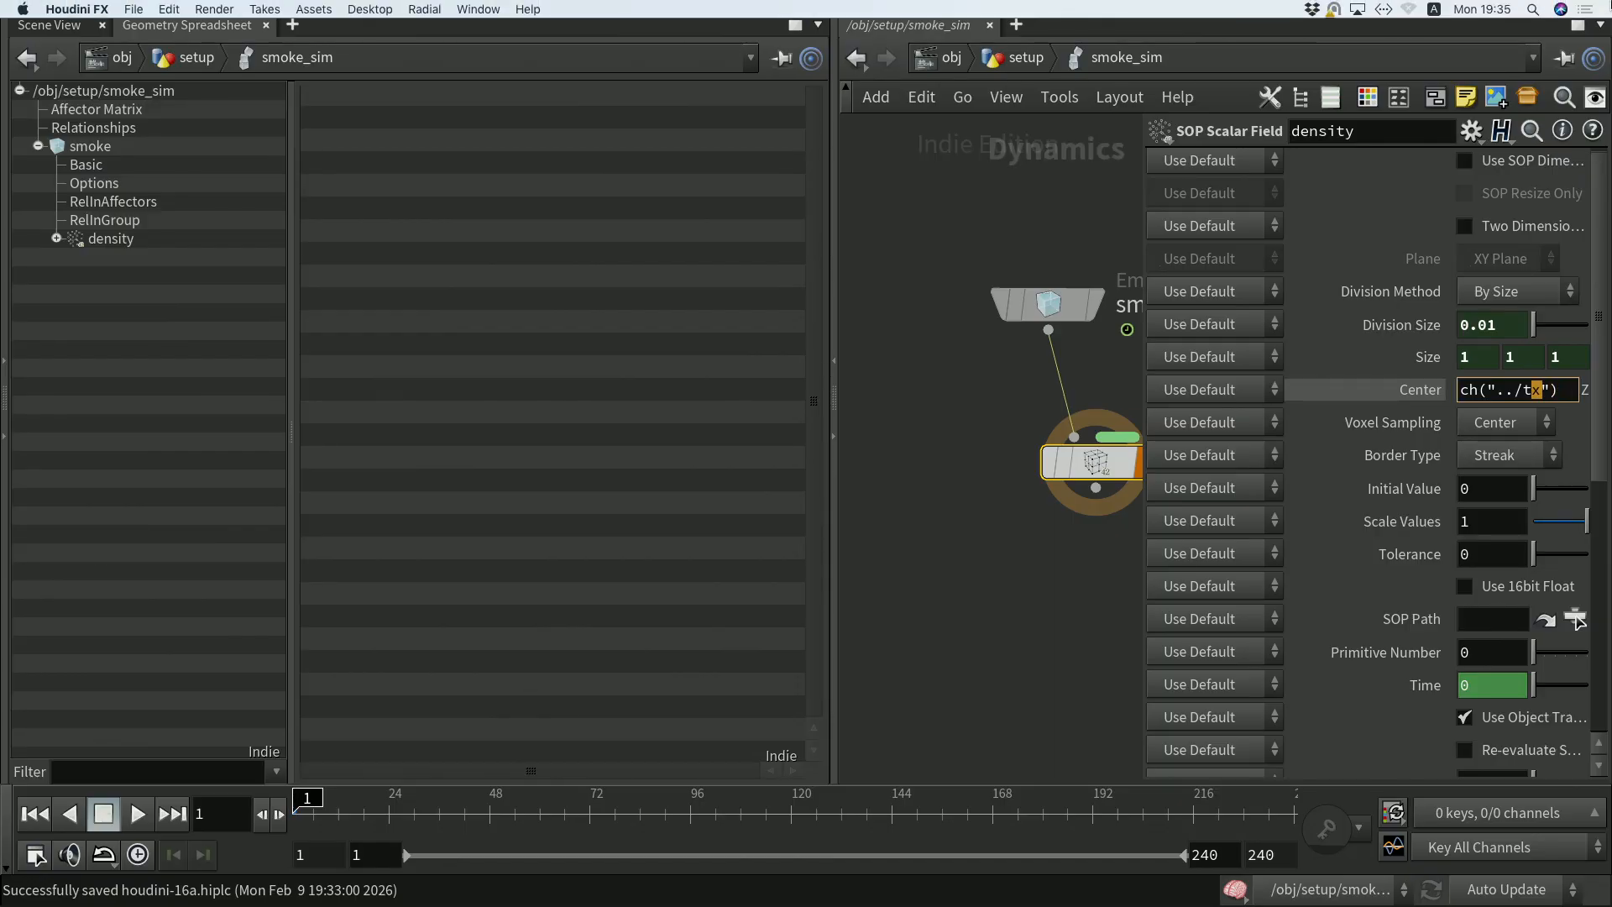
pyautogui.write('z')
pyautogui.press('Tab')
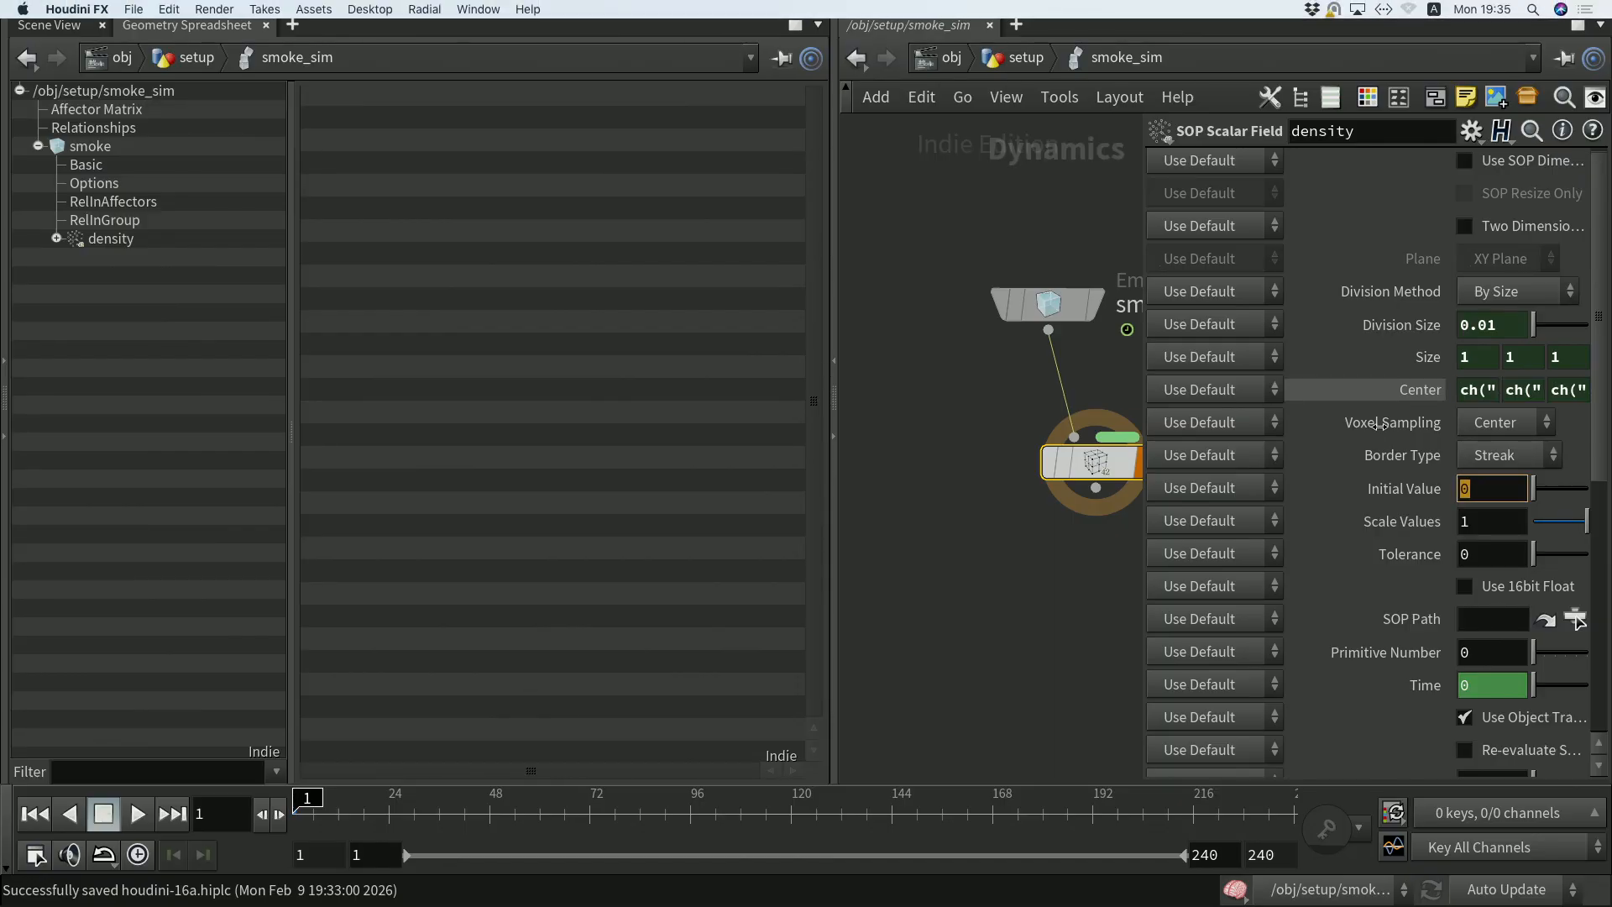
pyautogui.click(1423, 392)
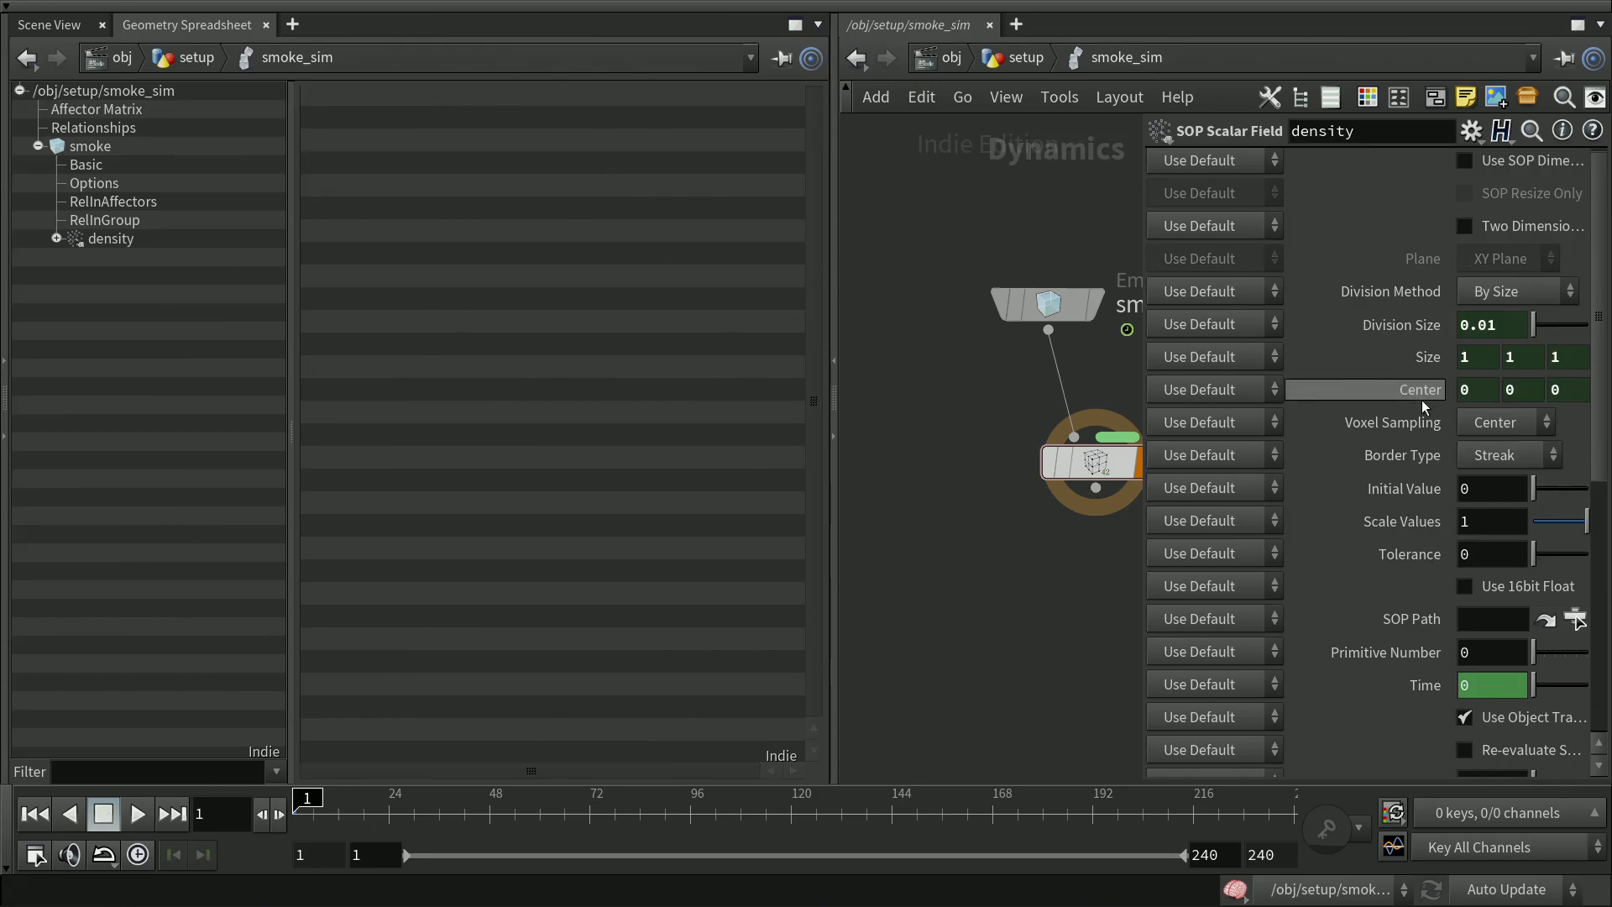
# Set the density field's SOP Path to the expression `opinputpath("..",0)` and display the evaluated path
pyautogui.scroll(-1, 1604, 451)
pyautogui.moveTo(1604, 451); pyautogui.dragTo(1597, 602)
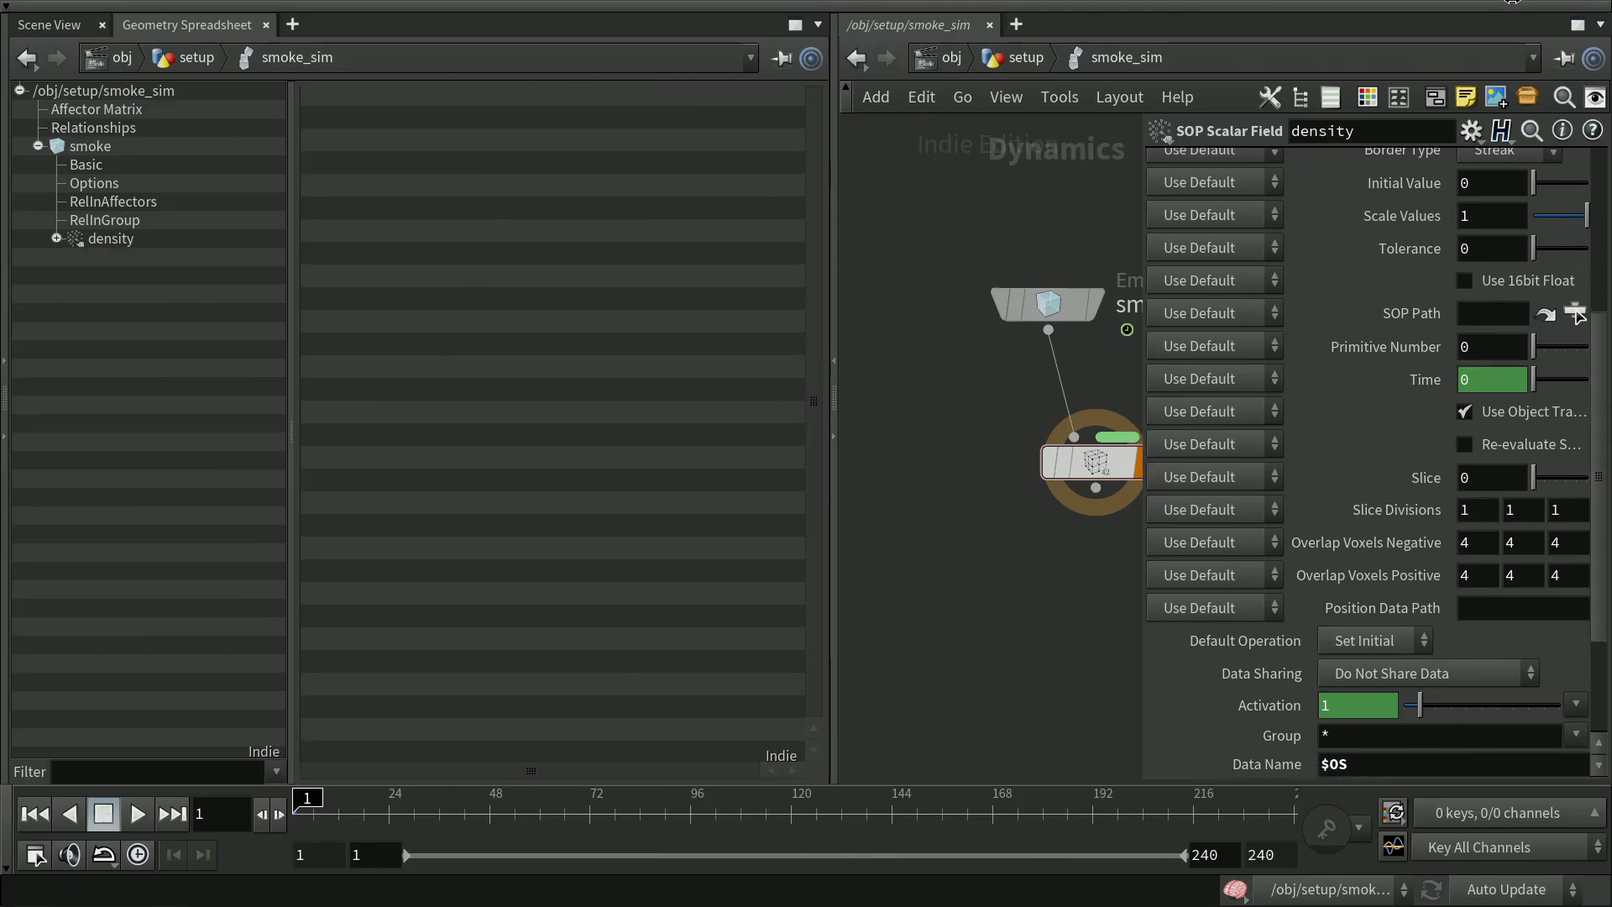
pyautogui.click(1492, 312)
pyautogui.write('`oppinpo')
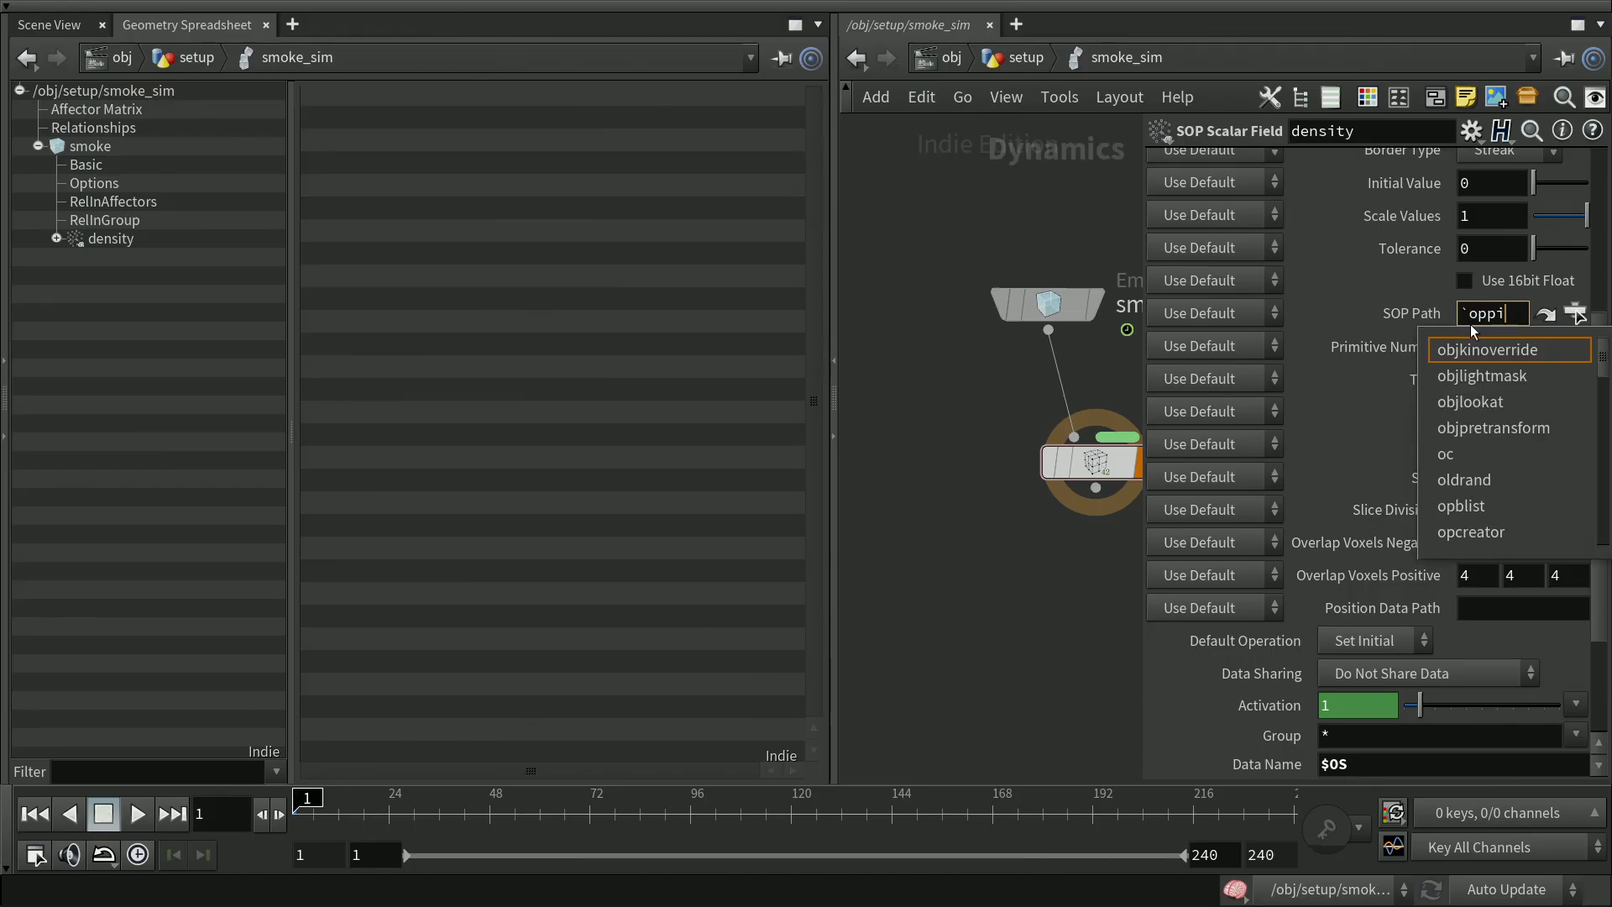
pyautogui.press('BackSpace')
pyautogui.press('BackSpace')
pyautogui.press('BackSpace')
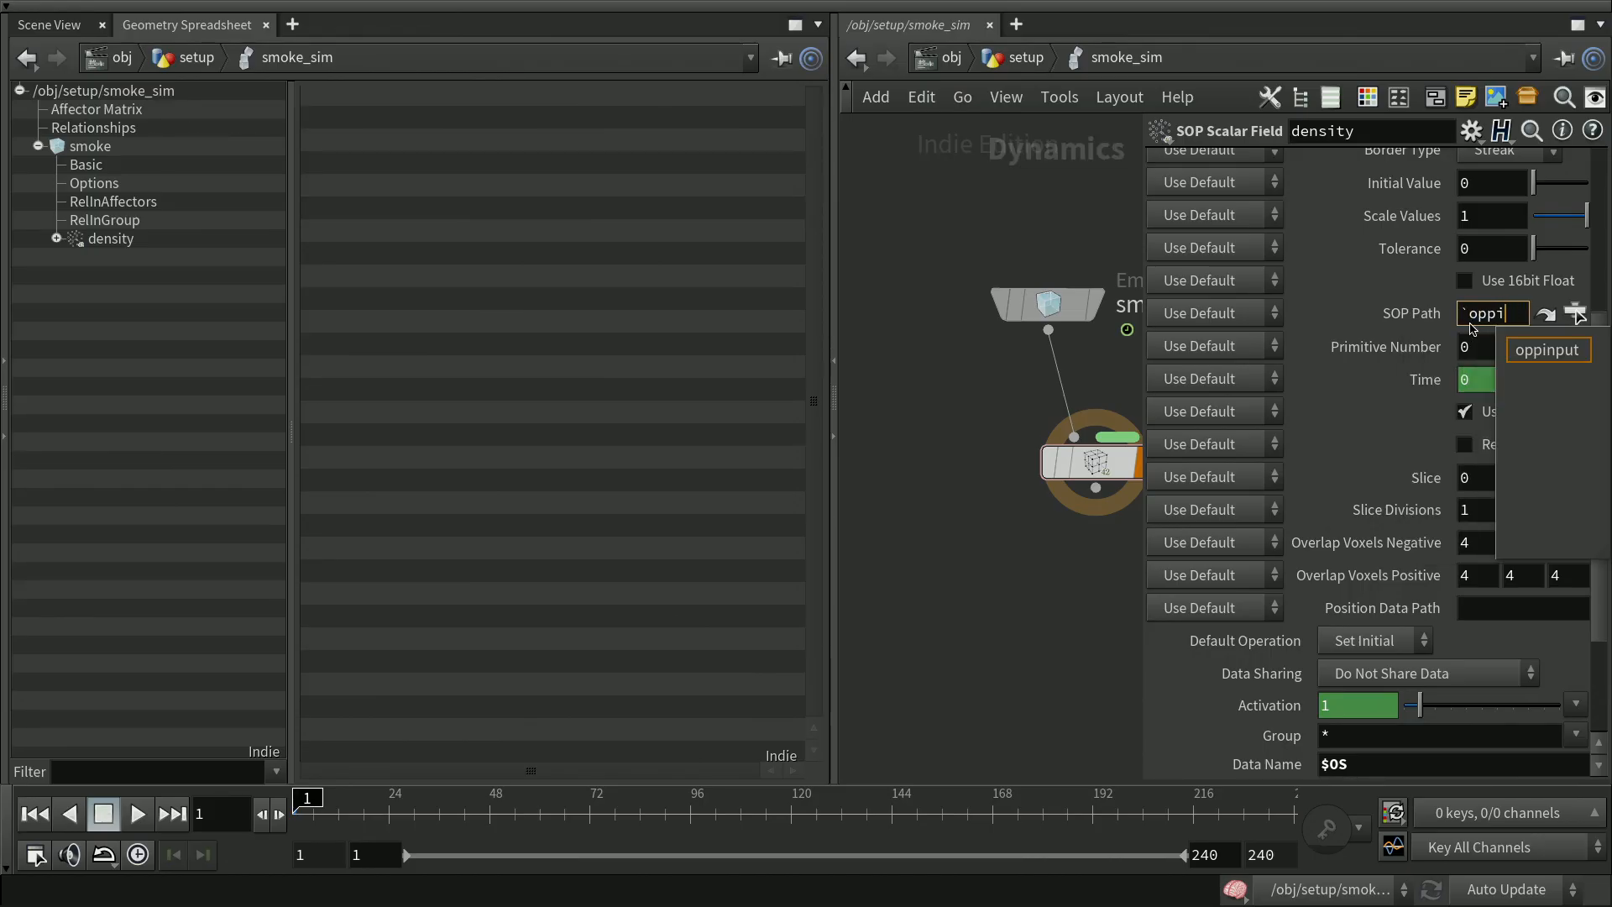
pyautogui.press('Down')
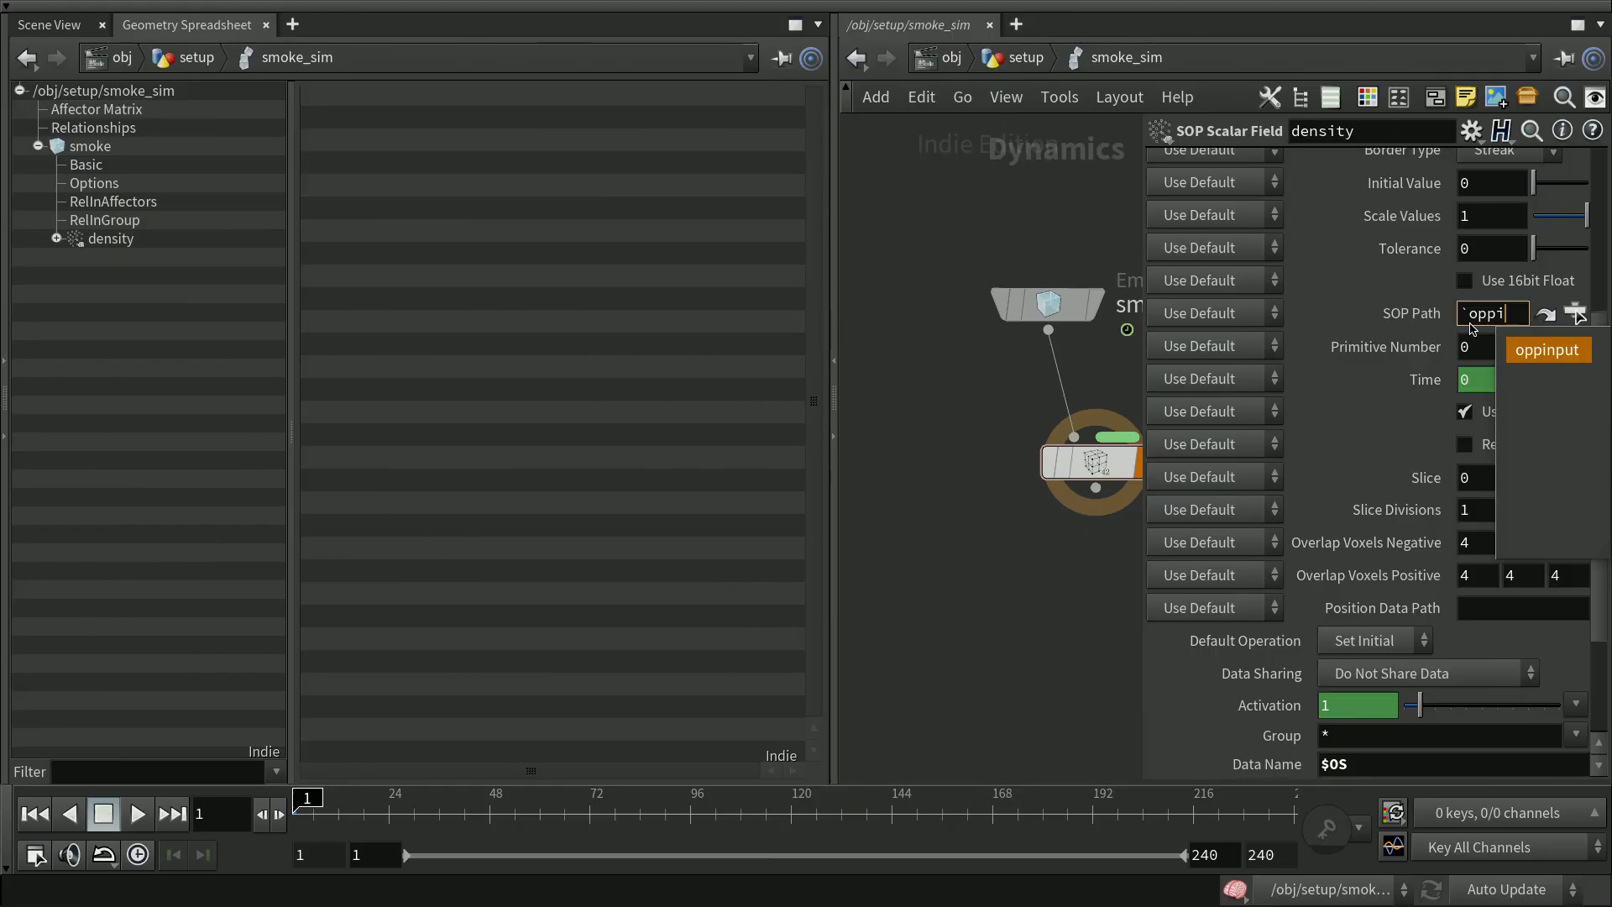
pyautogui.write('nput')
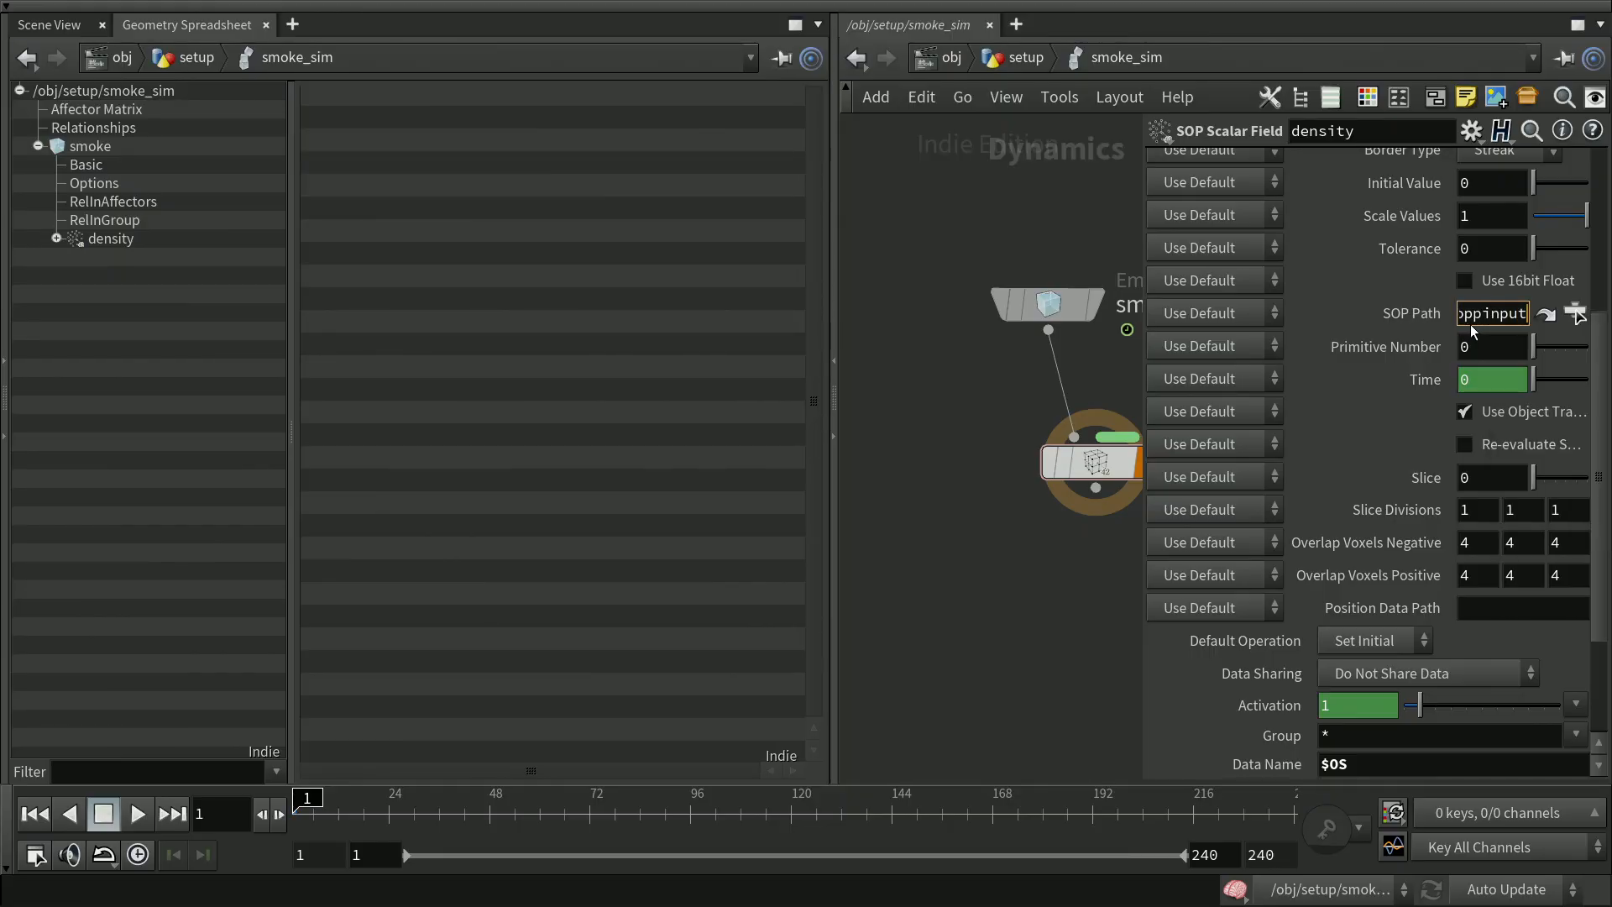
pyautogui.write('path')
pyautogui.write('(')
pyautogui.press('Left')
pyautogui.press('Left')
pyautogui.press('Left')
pyautogui.press('Left')
pyautogui.press('Left')
pyautogui.press('Left')
pyautogui.press('Left')
pyautogui.press('Left')
pyautogui.press('Left')
pyautogui.press('Left')
pyautogui.press('Left')
pyautogui.press('Delete')
pyautogui.press('Right')
pyautogui.press('Right')
pyautogui.press('Right')
pyautogui.press('Right')
pyautogui.press('Right')
pyautogui.press('Right')
pyautogui.press('Right')
pyautogui.press('Right')
pyautogui.press('Right')
pyautogui.press('Right')
pyautogui.write('".."')
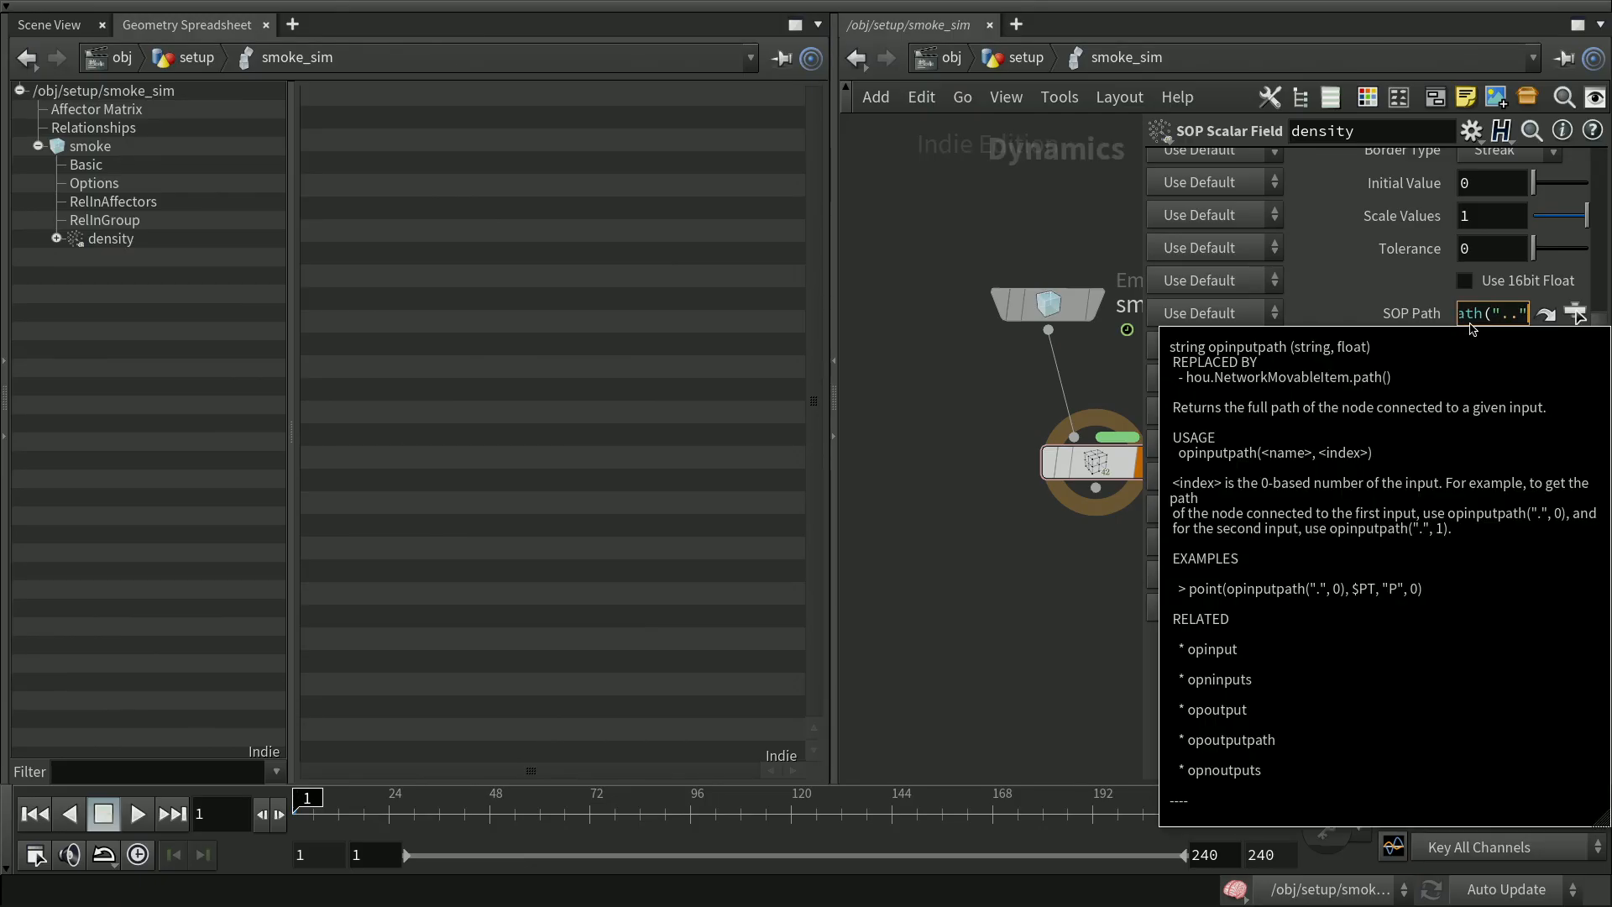
pyautogui.write(',0)')
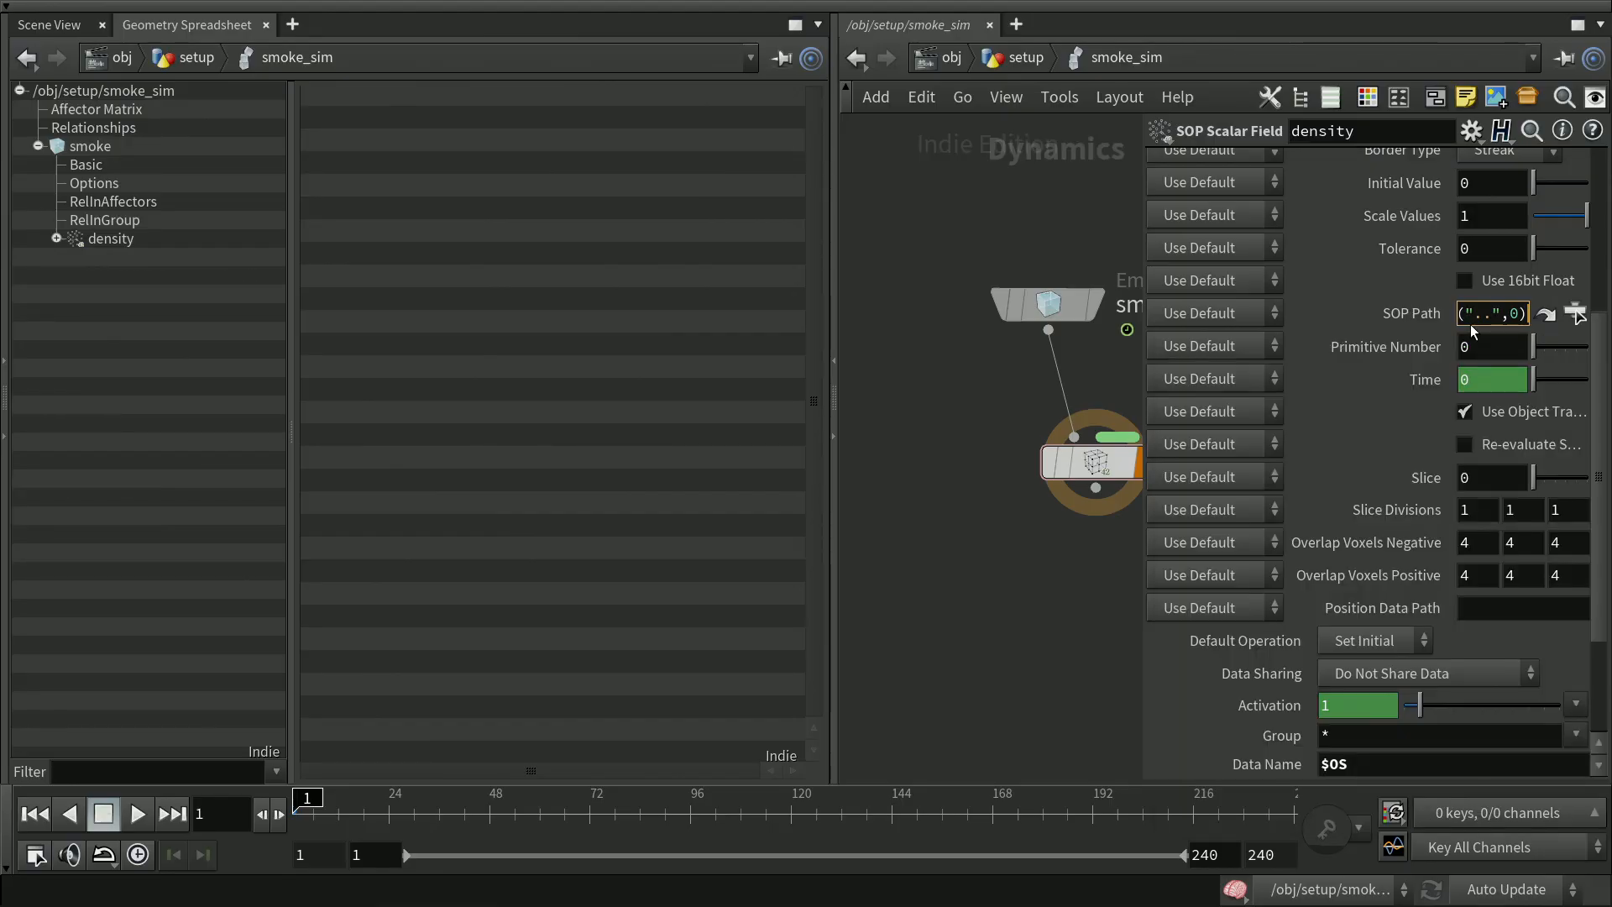
pyautogui.write('`')
pyautogui.press('Return')
pyautogui.click(1420, 312)
pyautogui.moveTo(1497, 314); pyautogui.dragTo(1547, 314)
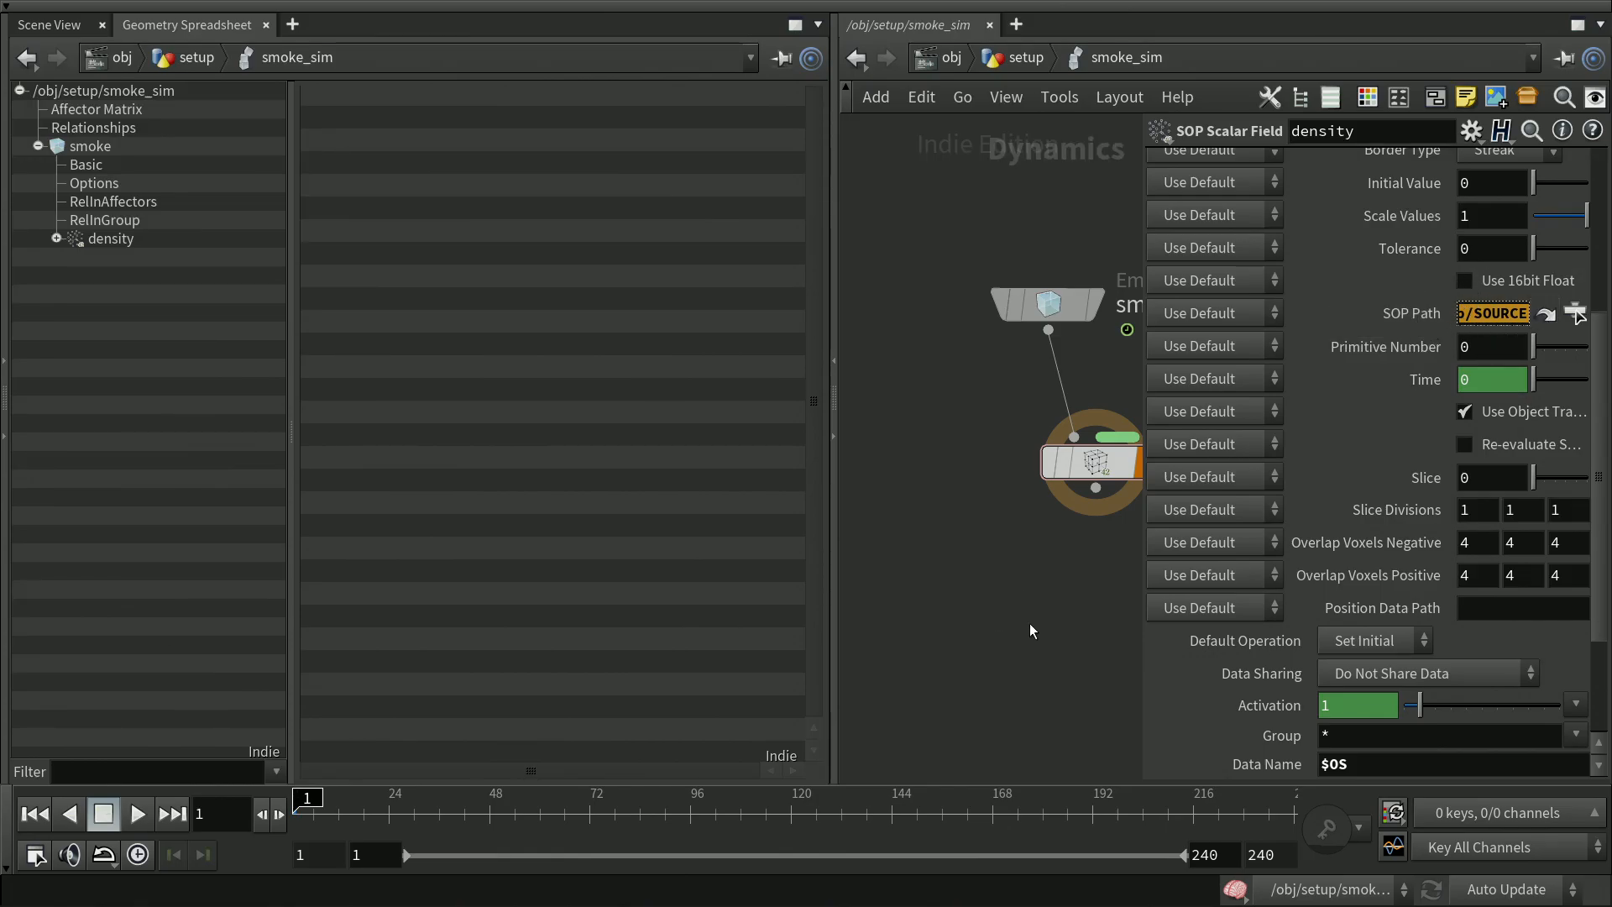
# Hide the density node's parameters in the network view and save the scene
pyautogui.click(1026, 667)
pyautogui.press('p')
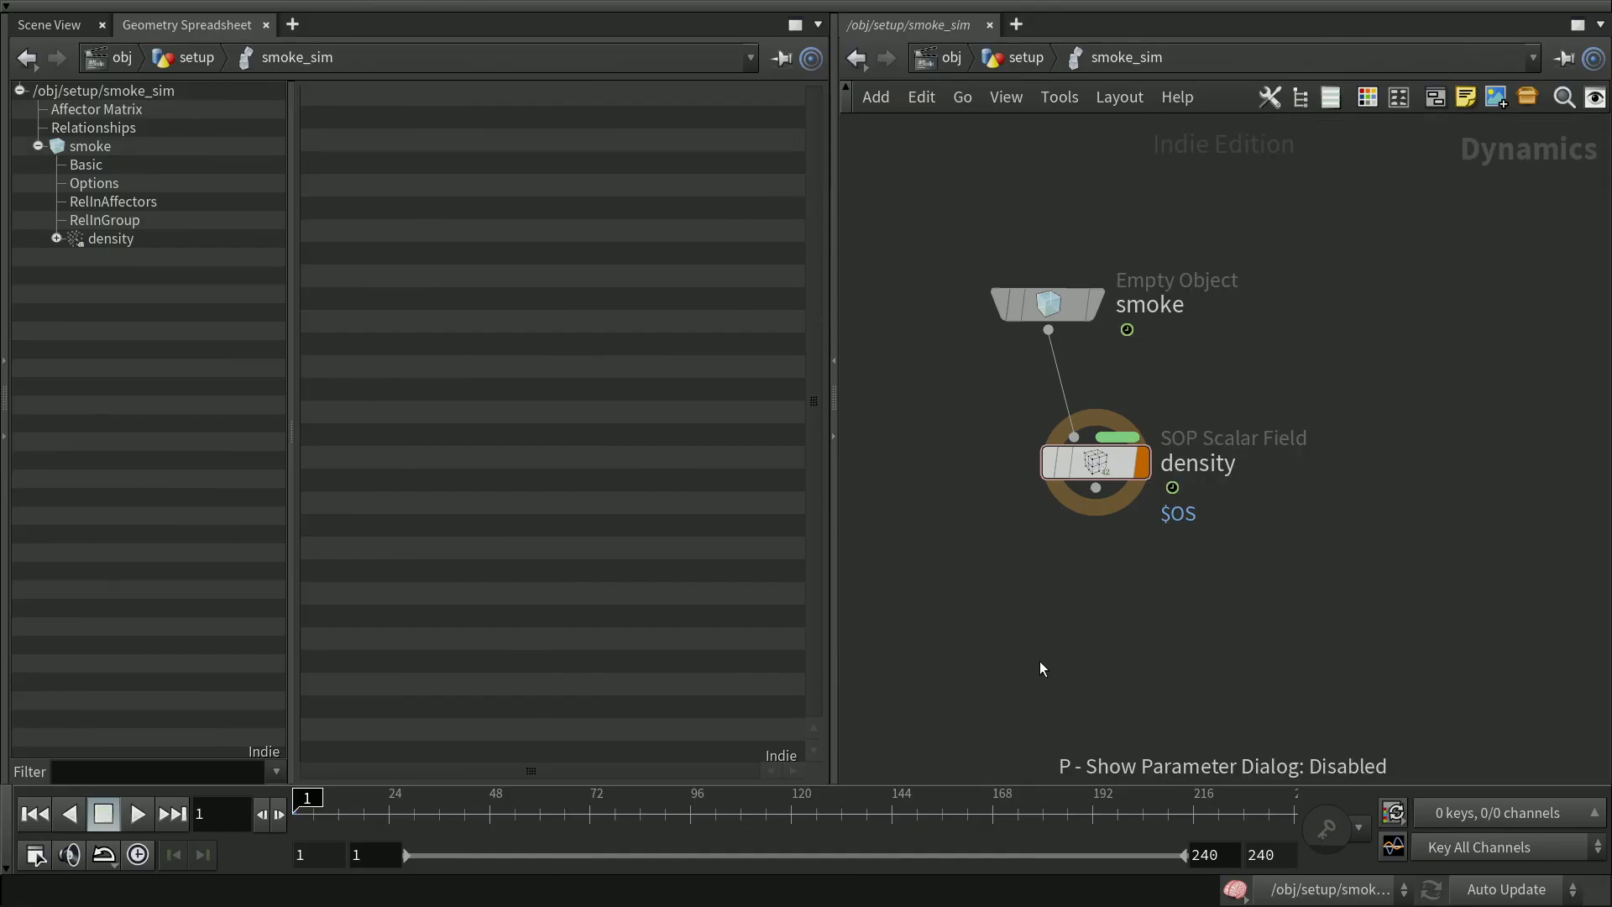
pyautogui.hotkey('ctrl', 's')
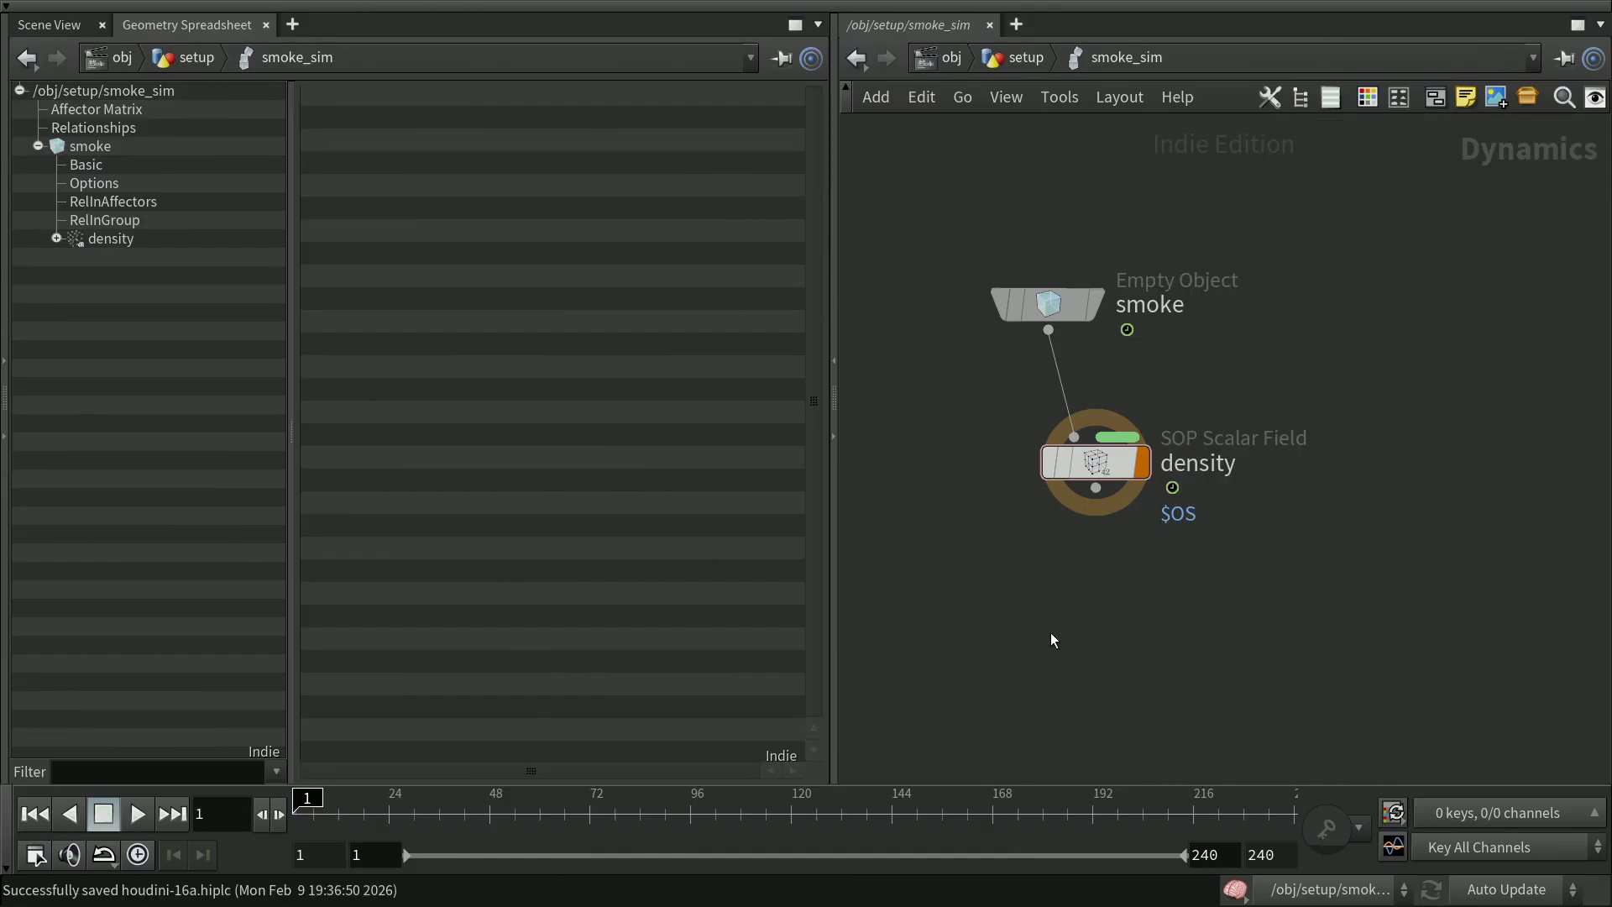
# Expand the smoke object's density data and examine its field properties, including size, division size and voxel resolution, and check the scene view
pyautogui.click(56, 239)
pyautogui.click(102, 242)
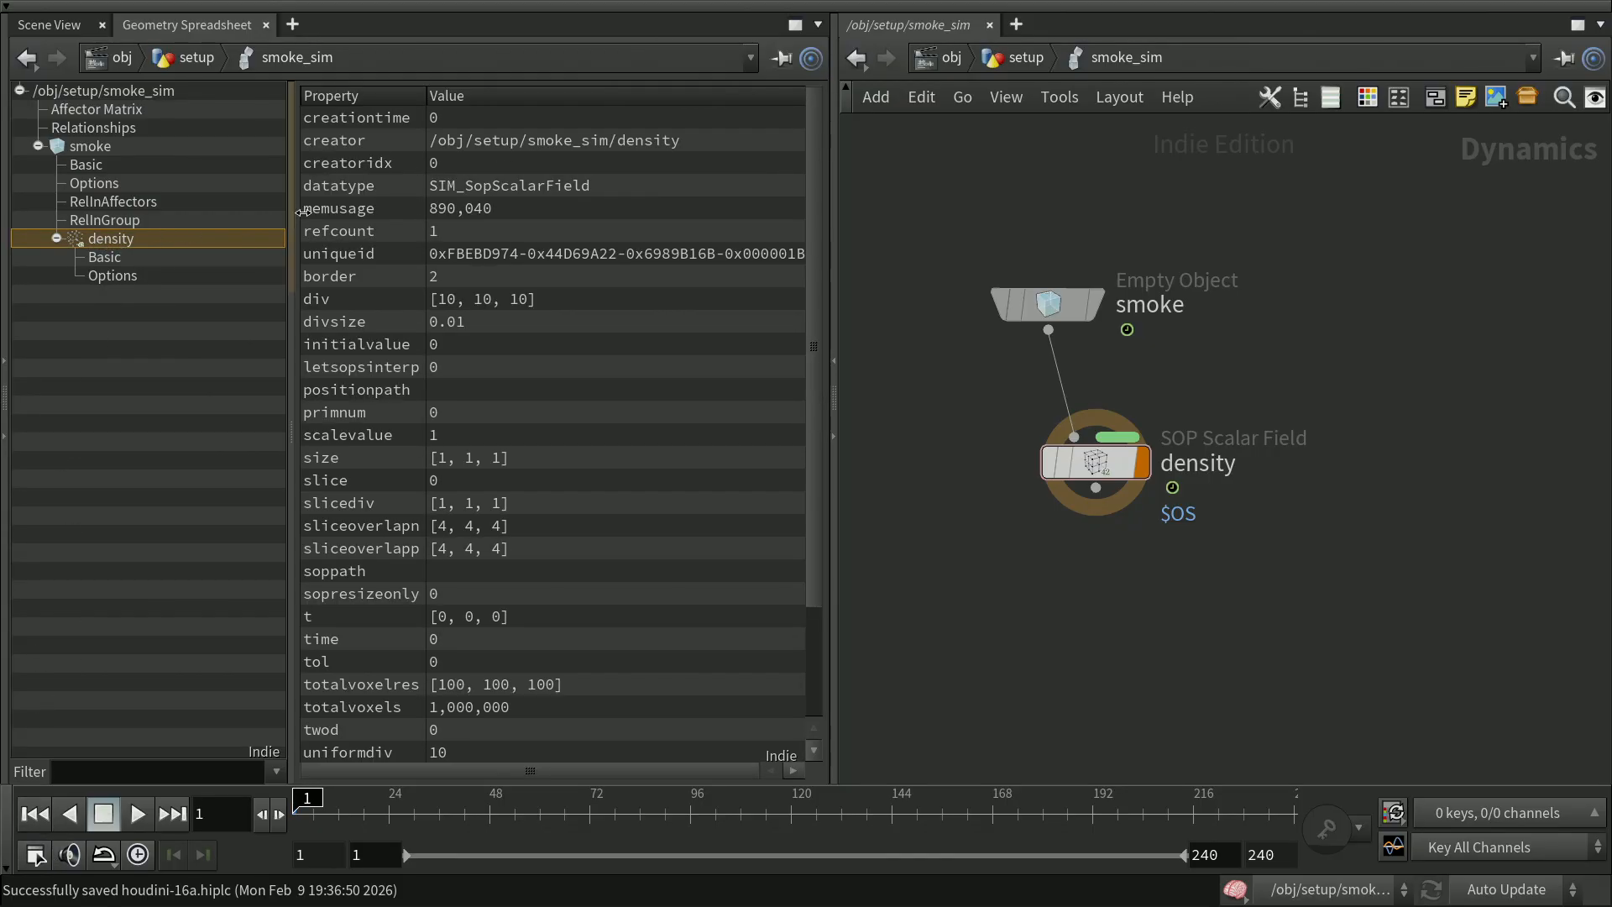
pyautogui.scroll(-1, 811, 312)
pyautogui.scroll(-5, 811, 312)
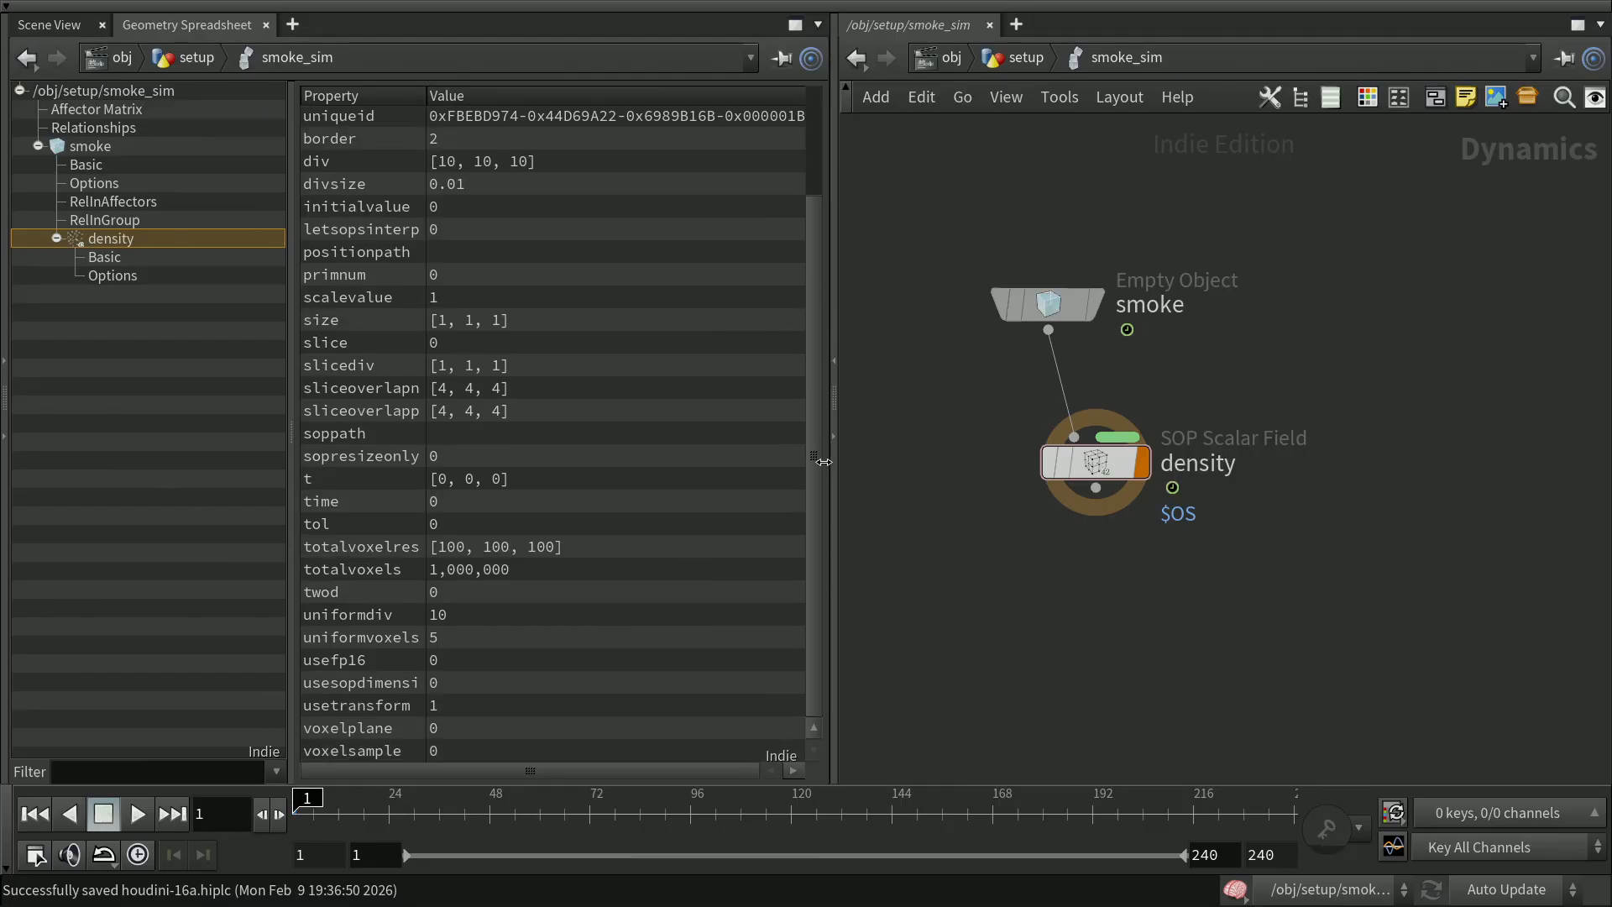
pyautogui.scroll(6, 816, 465)
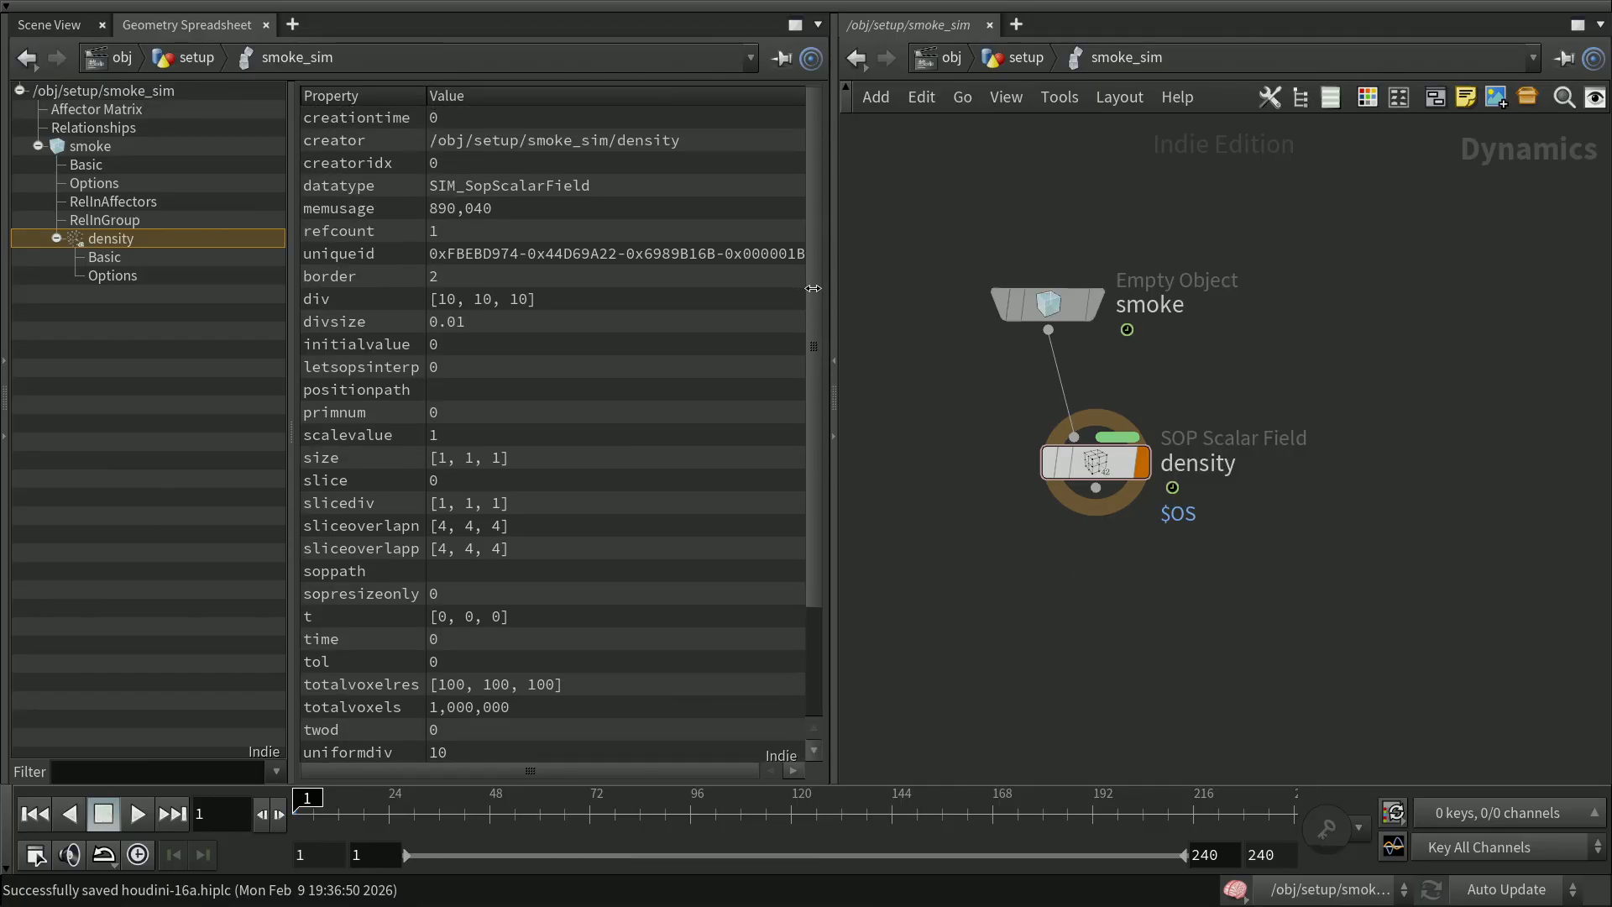
pyautogui.scroll(-3, 811, 287)
pyautogui.scroll(-3, 811, 353)
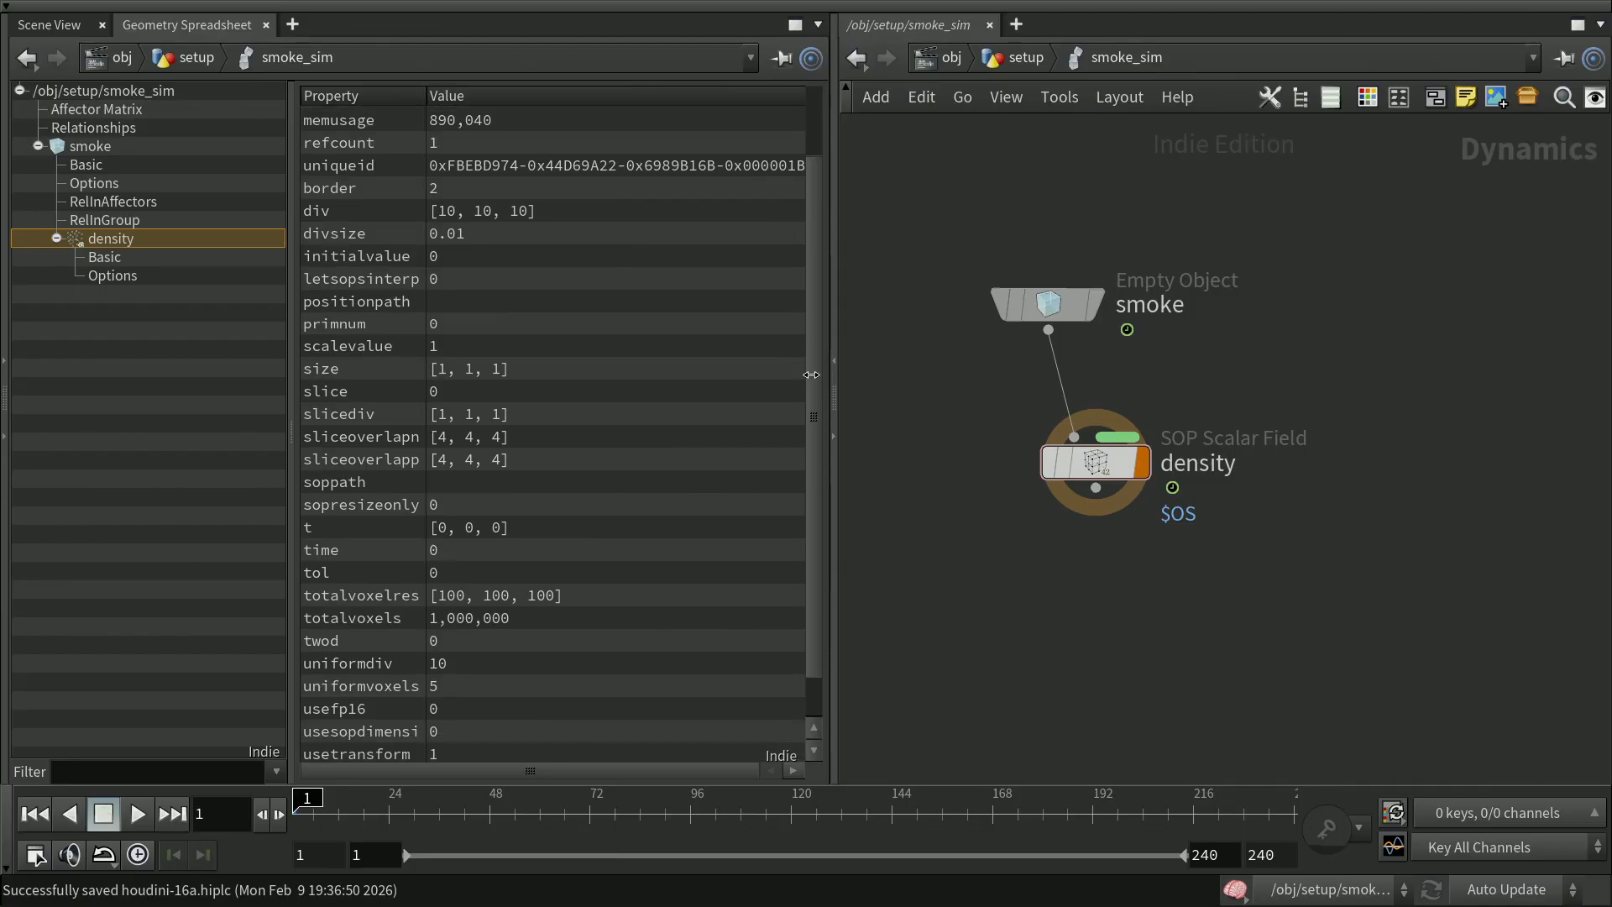
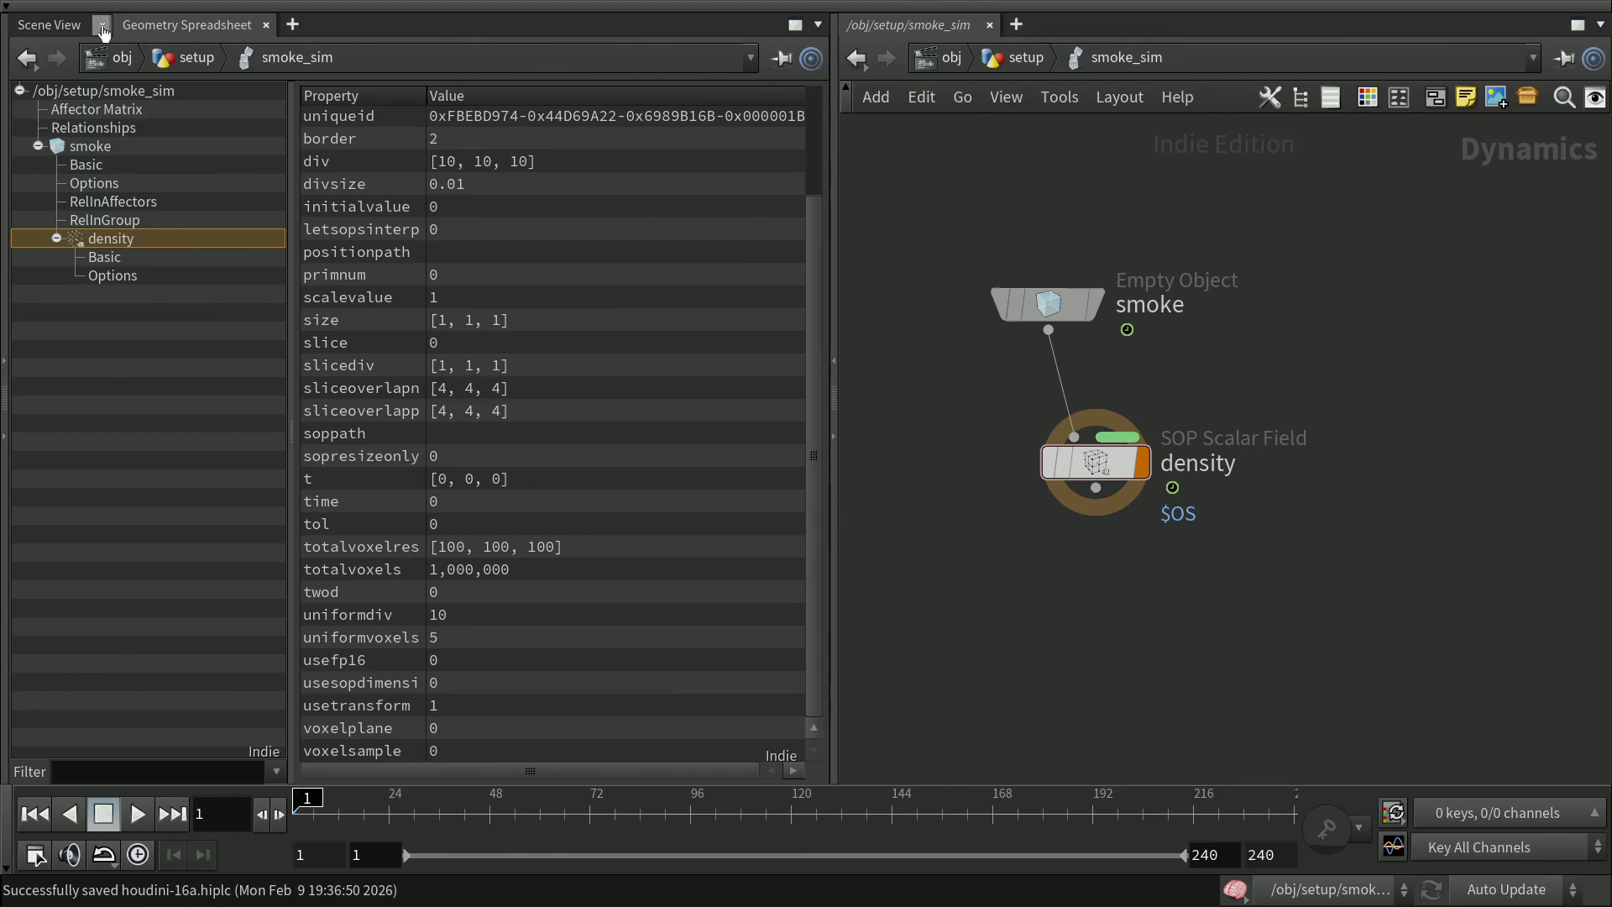
pyautogui.click(67, 25)
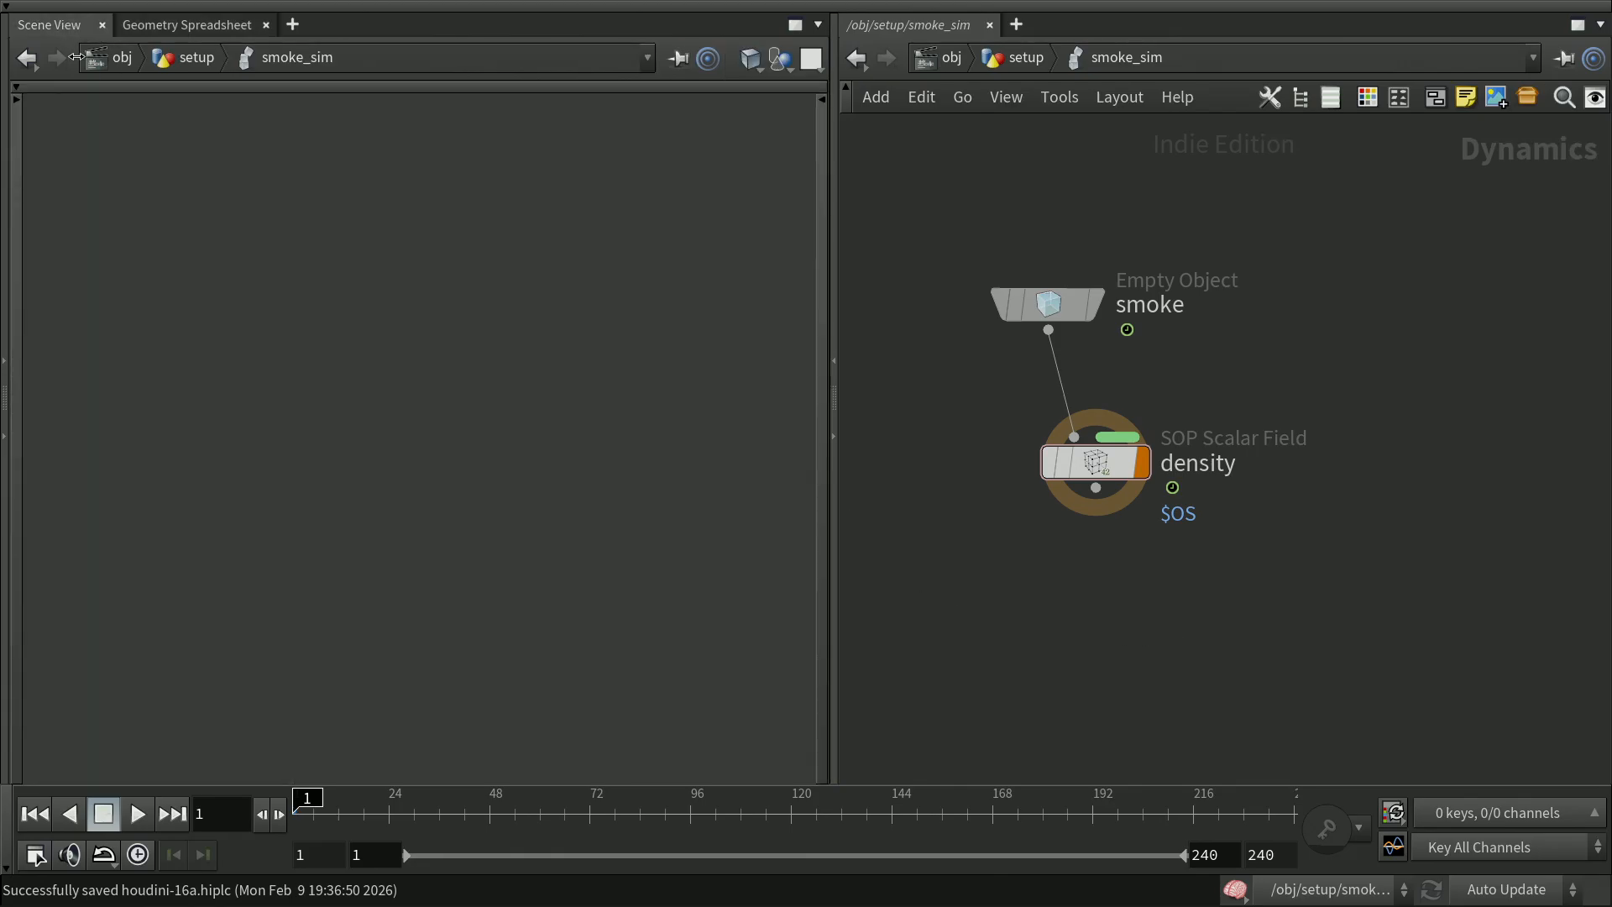
pyautogui.click(168, 25)
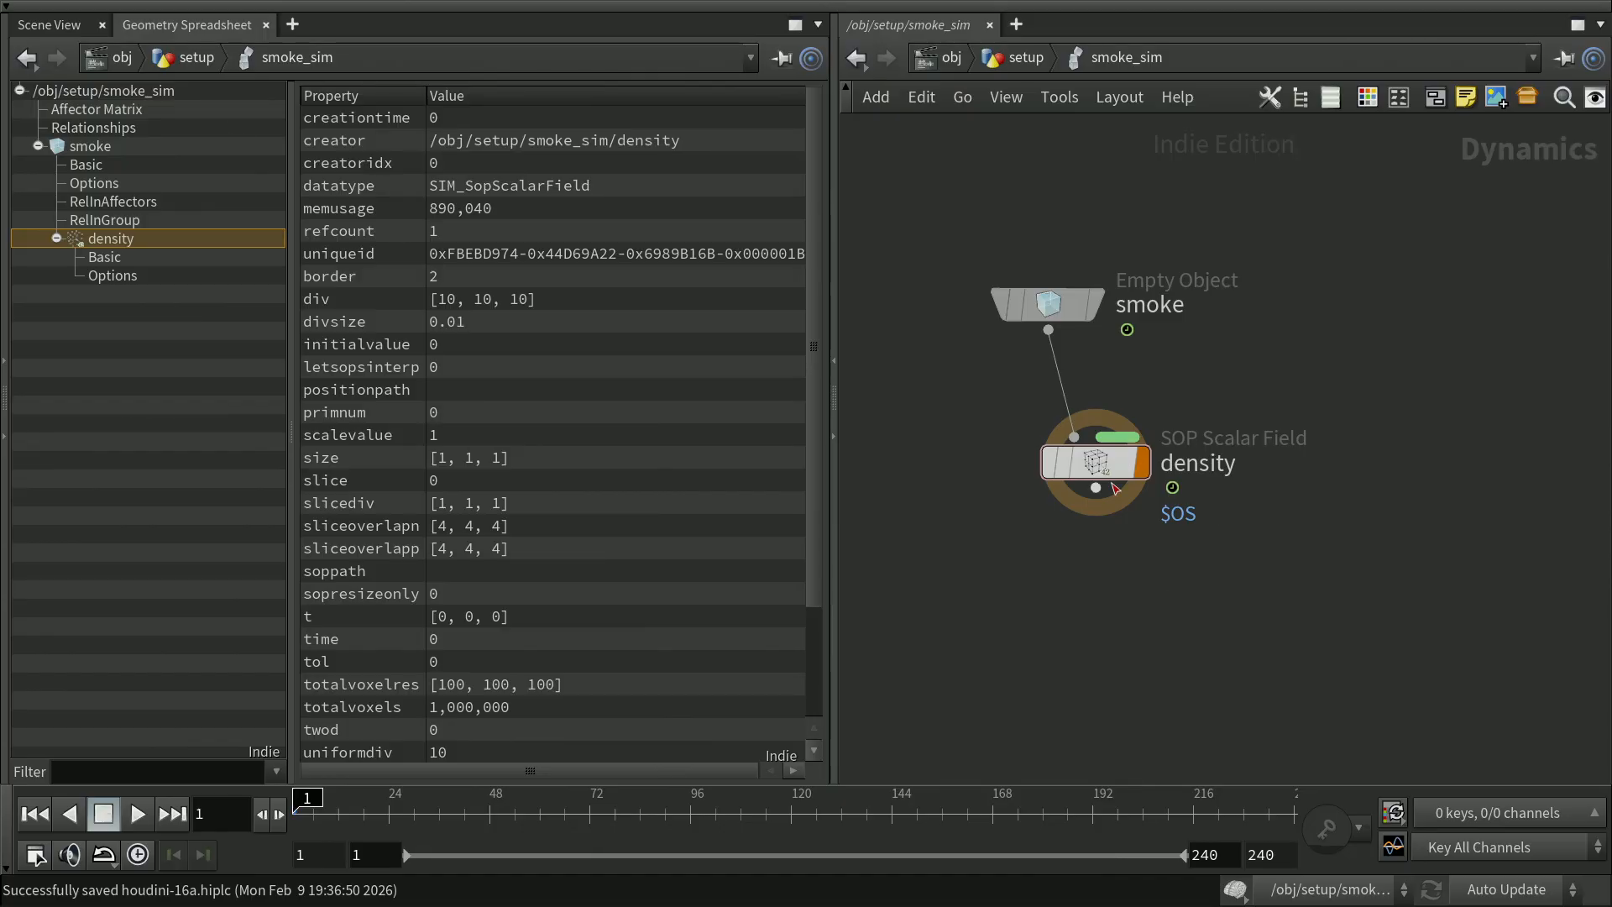
# Move the density node farther below the smoke node and open the list of nodes to add
pyautogui.moveTo(1110, 475); pyautogui.dragTo(1143, 575)
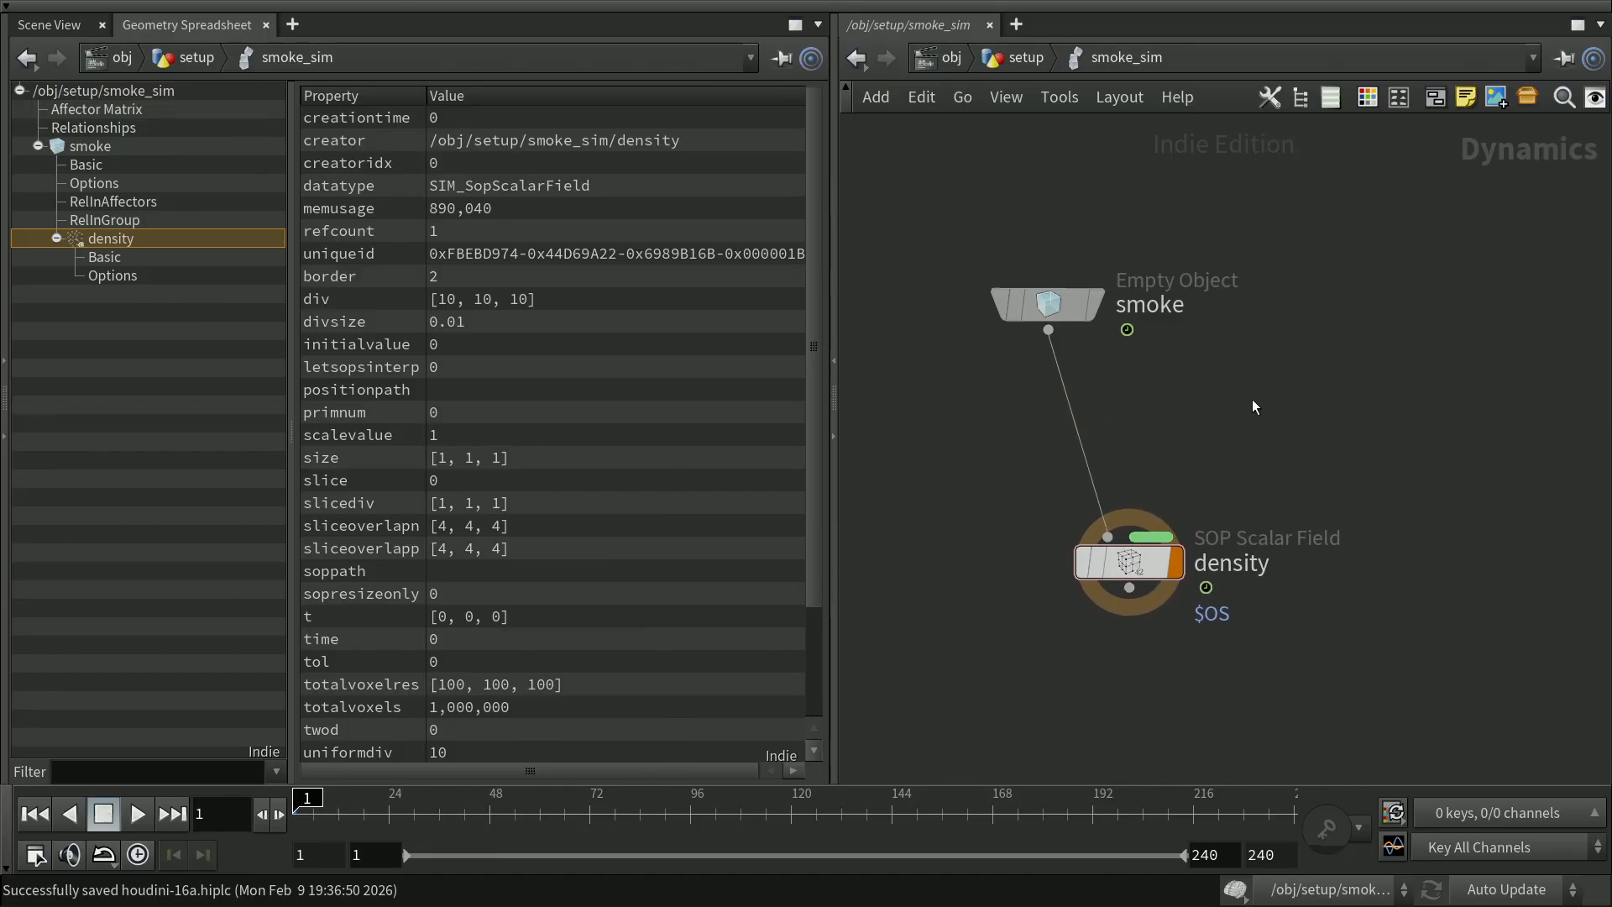
pyautogui.press('Tab')
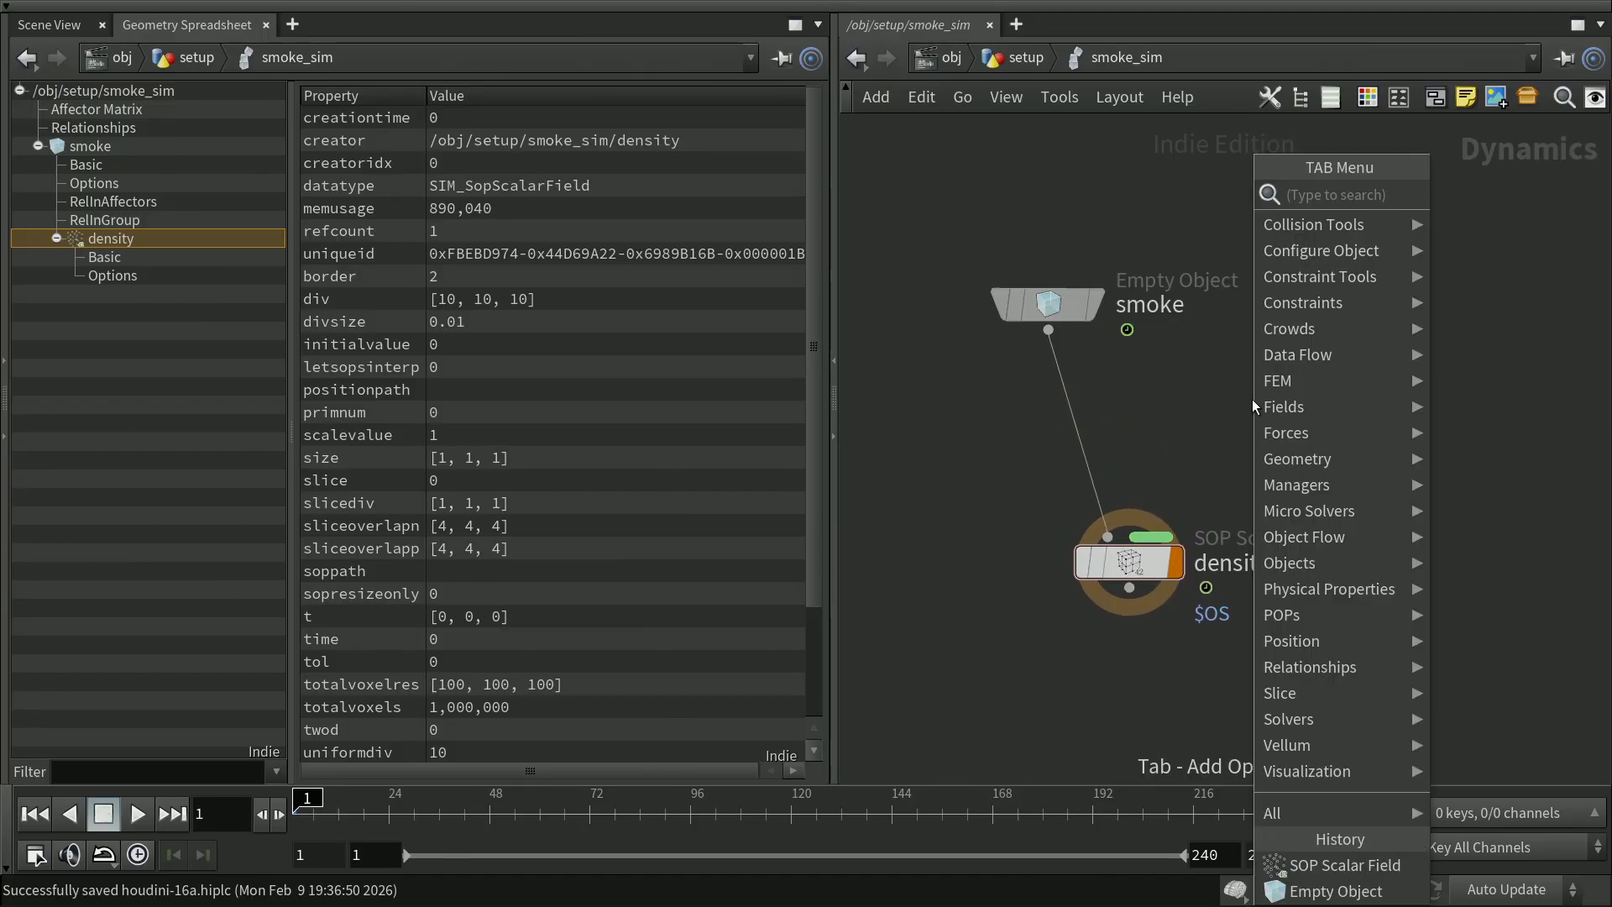
# Add a Scalar Field Visualization node between the smoke and density nodes in the smoke_sim network
pyautogui.write('visu')
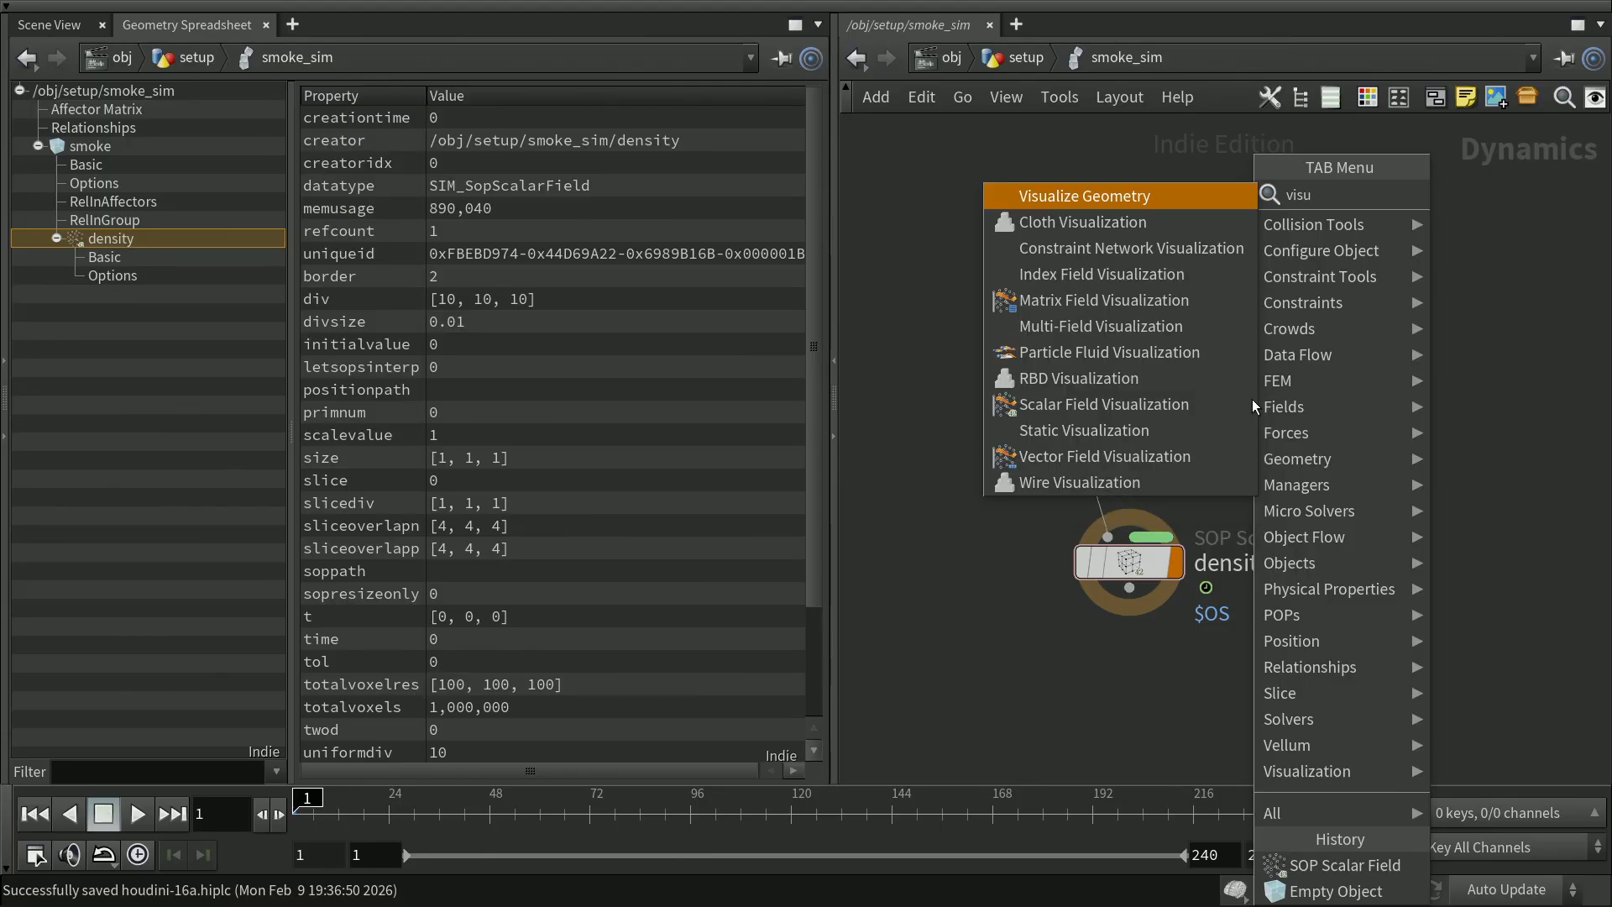
pyautogui.press('Down')
pyautogui.press('Down')
pyautogui.press('Down')
pyautogui.press('Down')
pyautogui.press('Down')
pyautogui.press('Down')
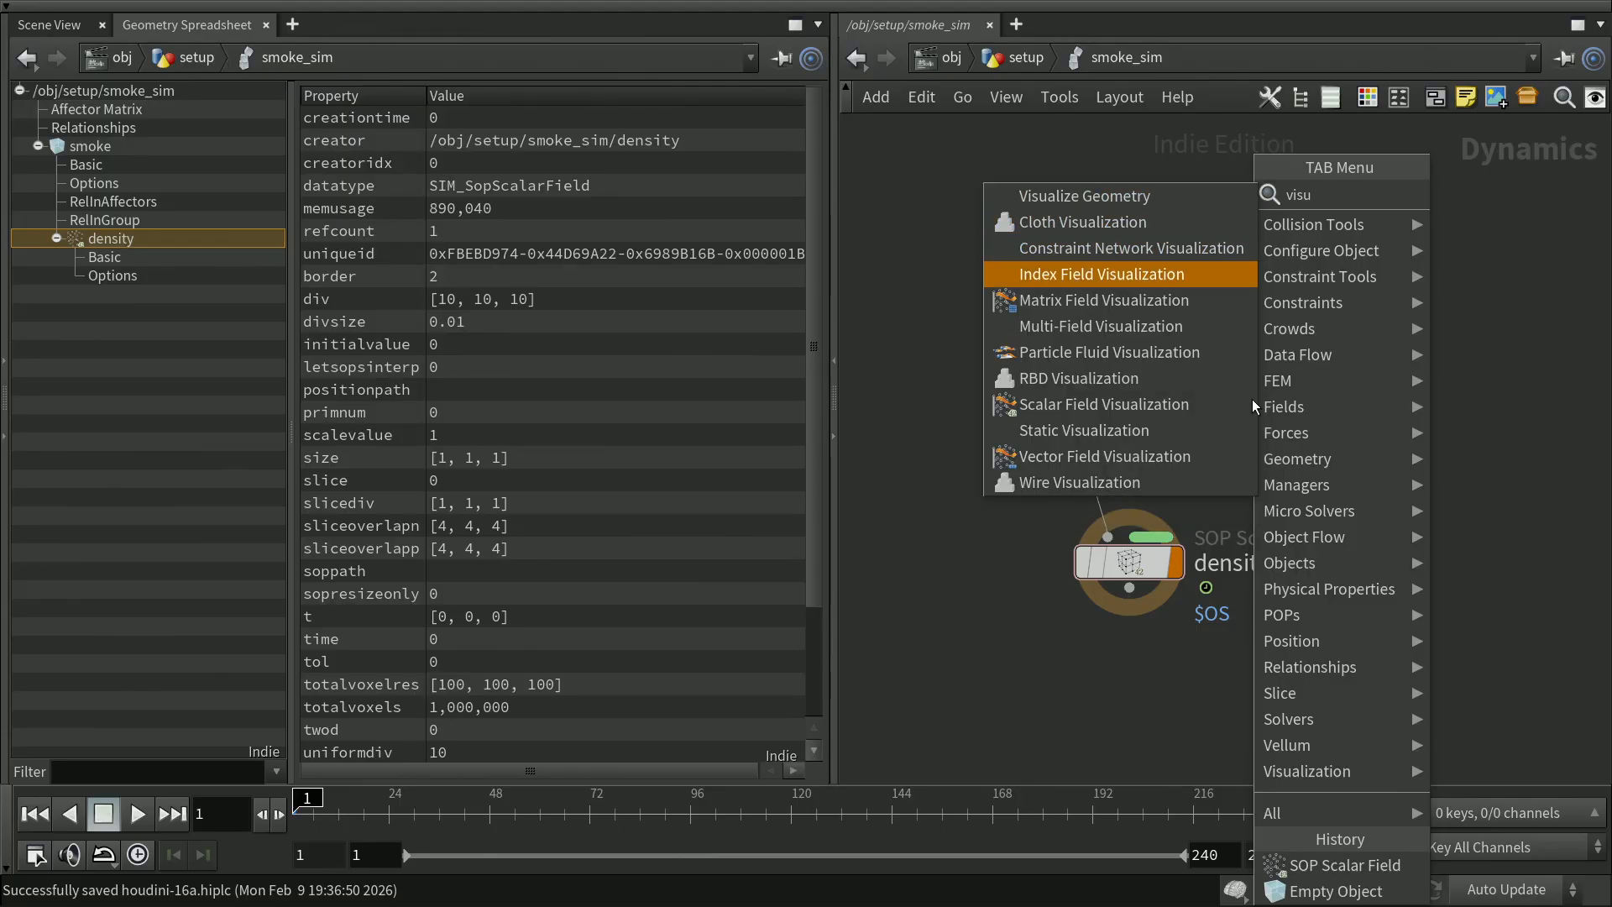
pyautogui.press('Down')
pyautogui.press('Down')
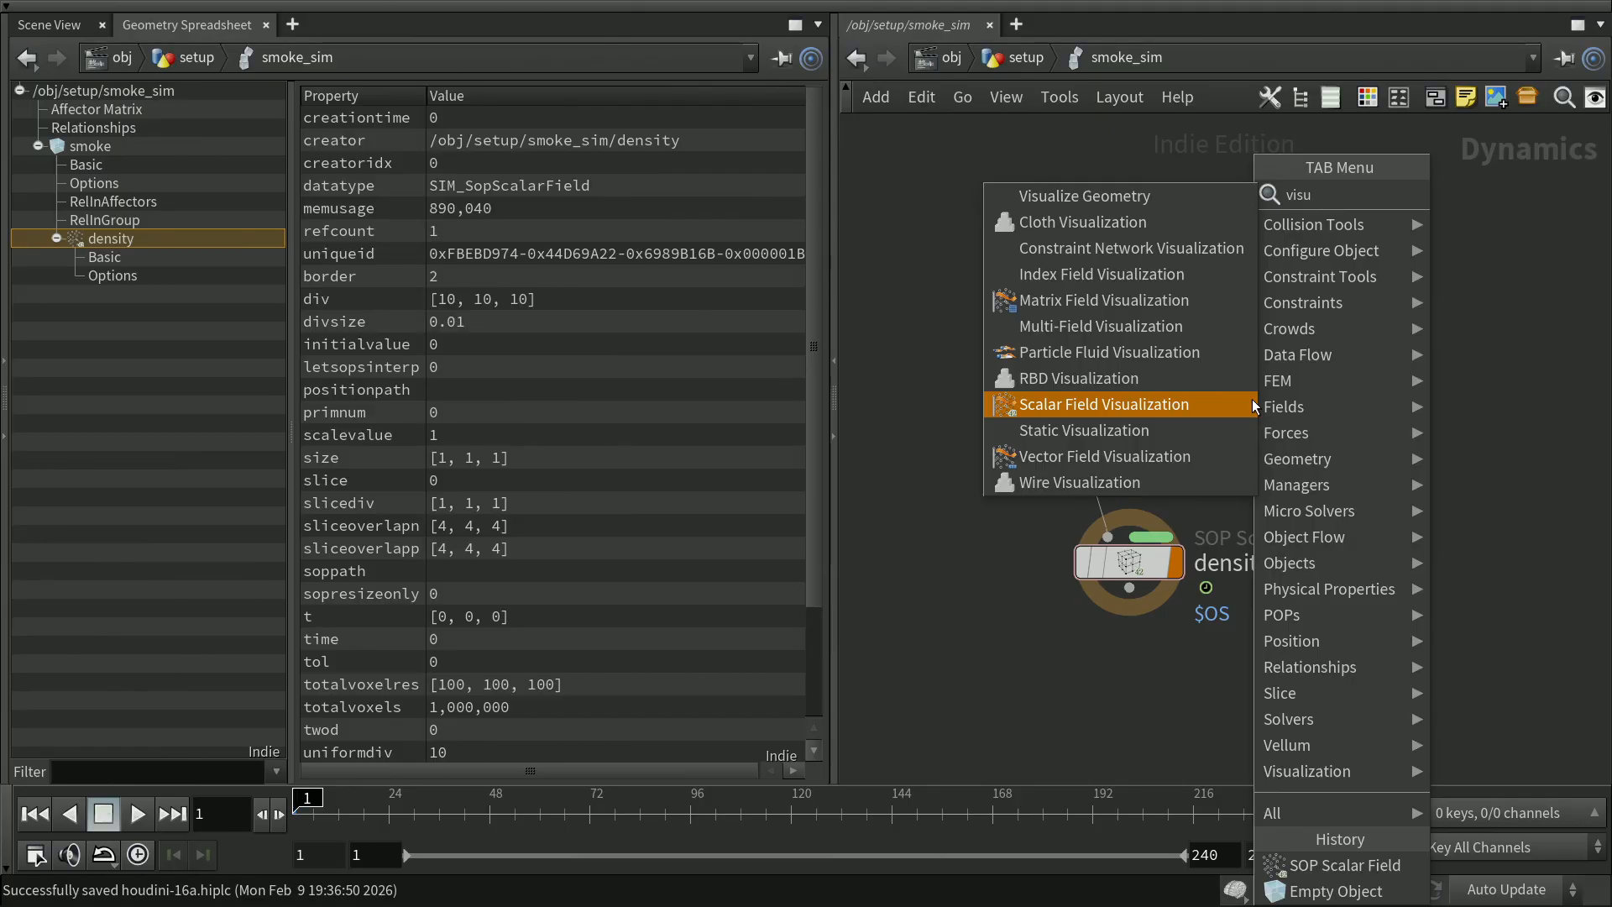
pyautogui.press('Up')
pyautogui.press('Up')
pyautogui.press('Up')
pyautogui.press('Up')
pyautogui.press('Down')
pyautogui.press('Down')
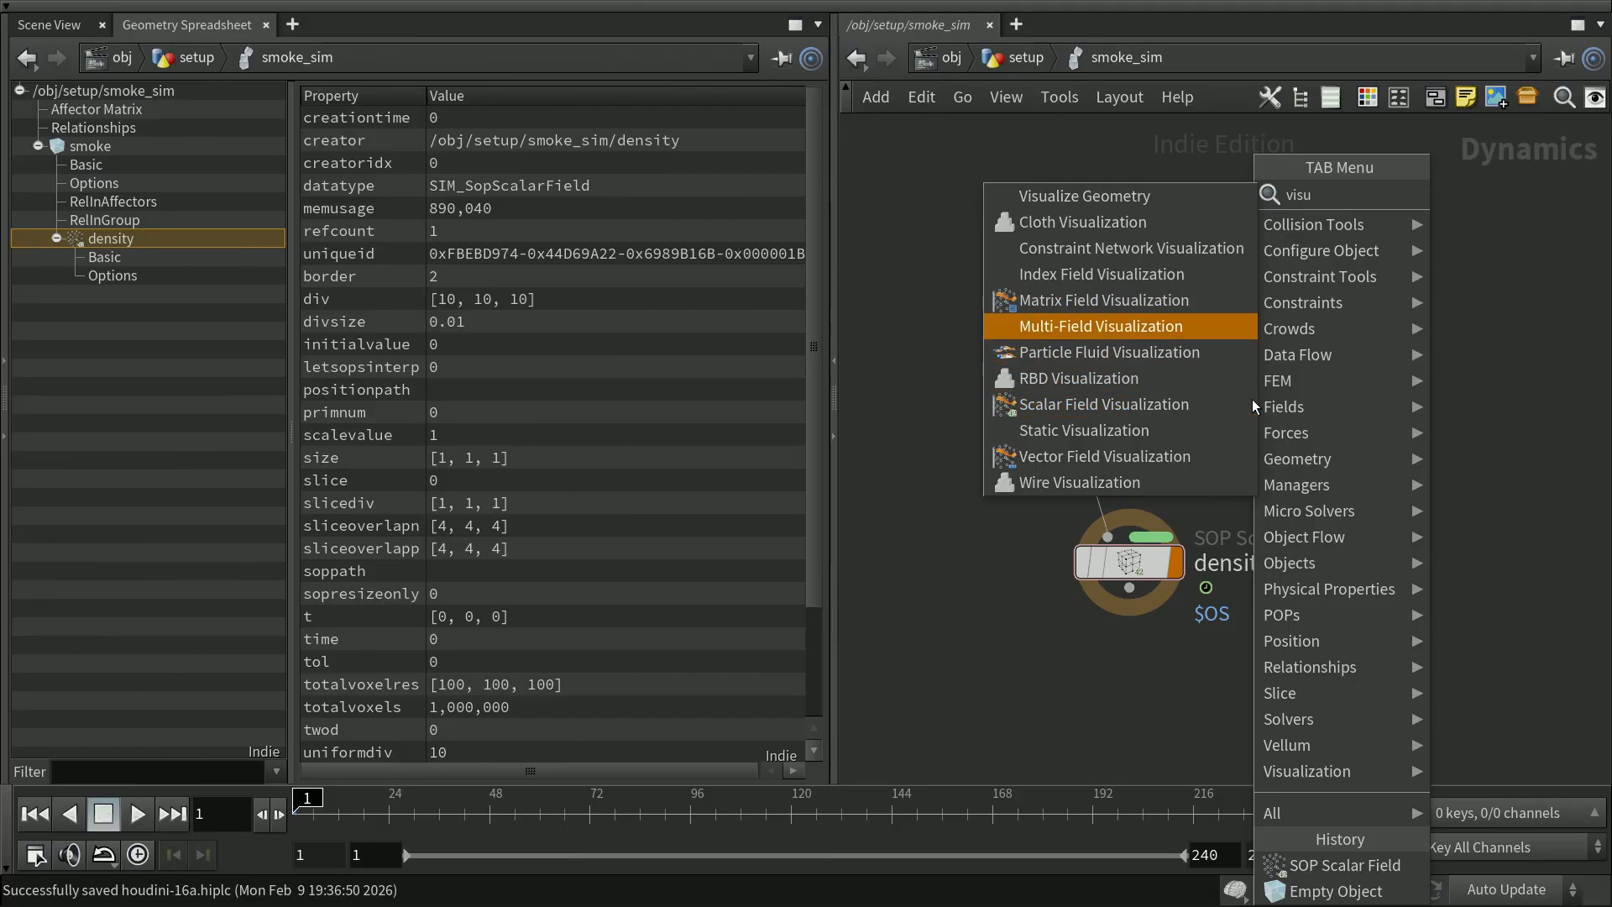
pyautogui.press('Down')
pyautogui.press('Down')
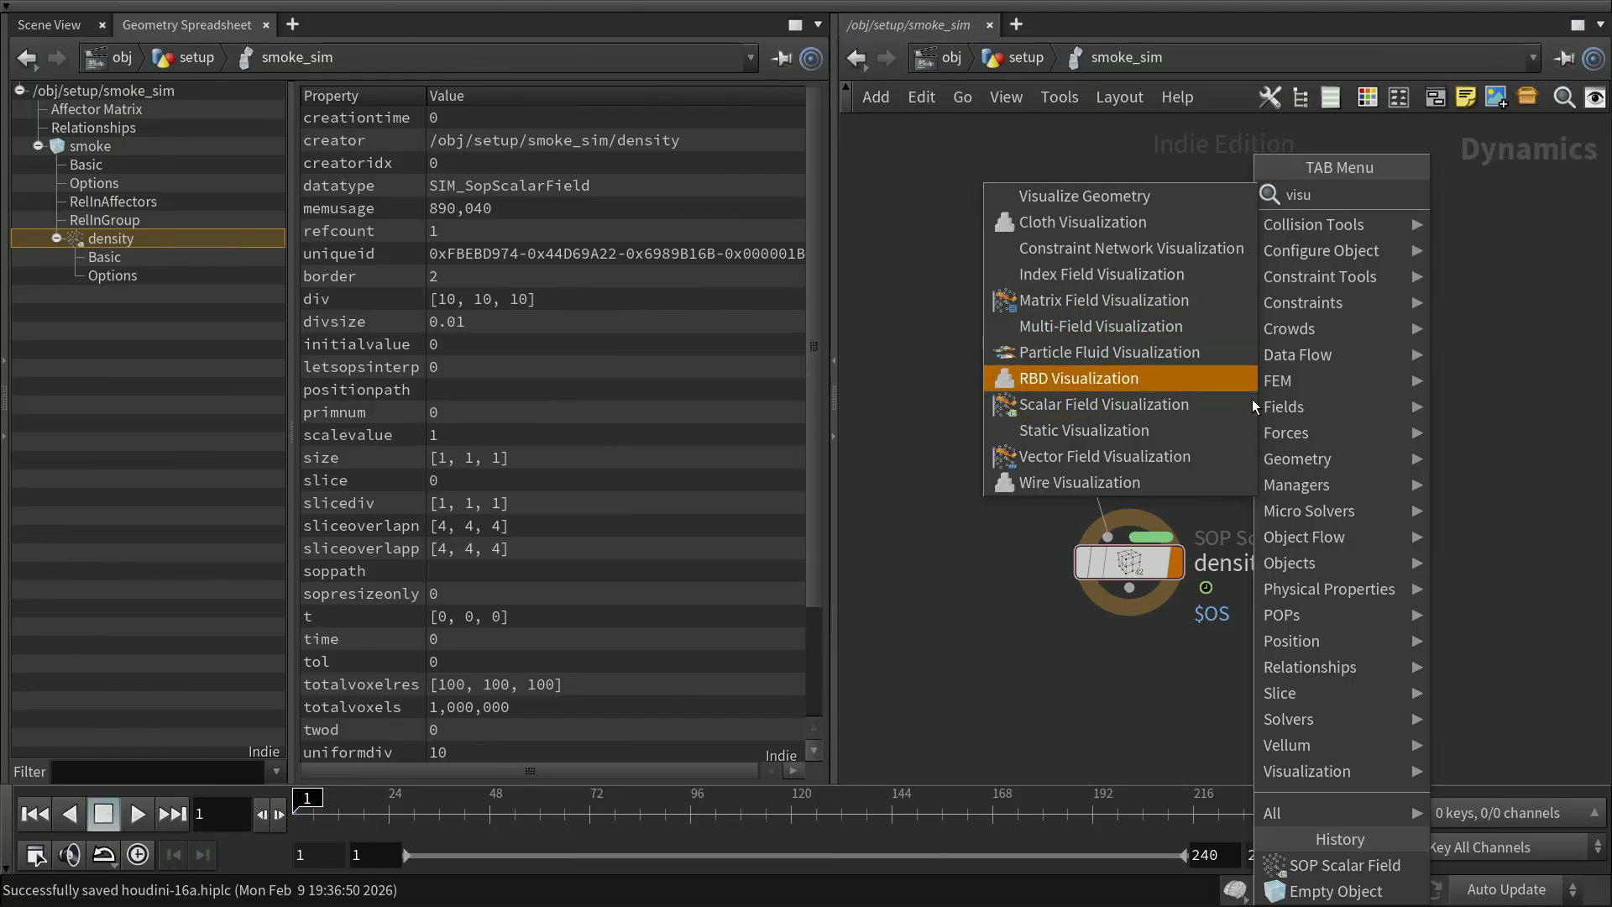
pyautogui.press('Return')
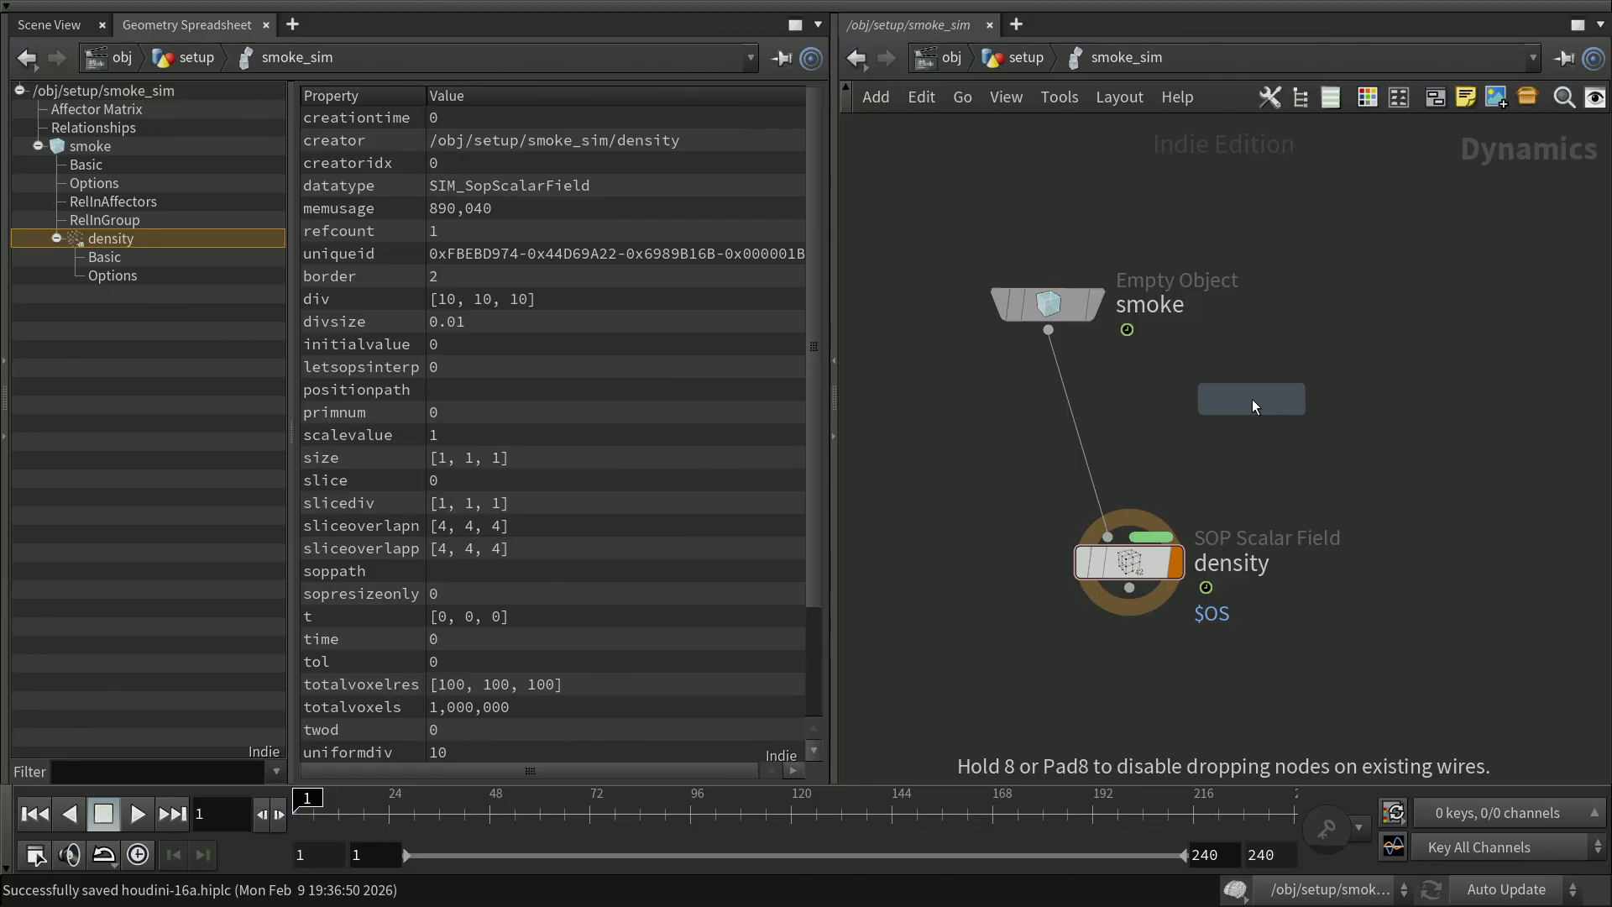
pyautogui.click(1222, 402)
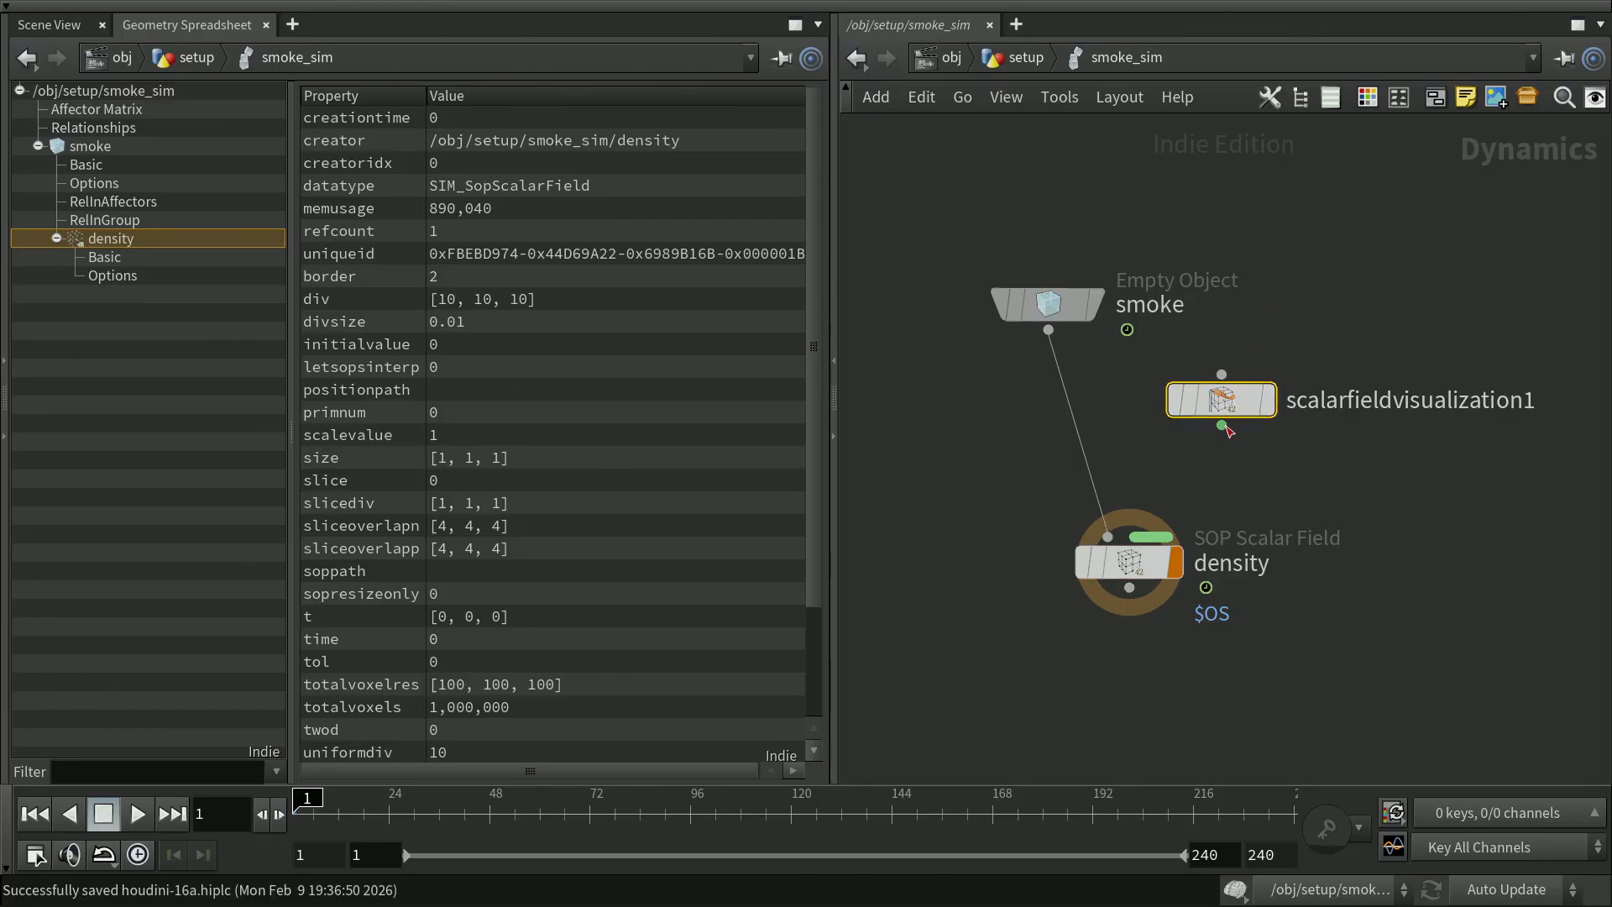
# Connect the scalar field visualization output to the density node's second input and reset the simulation to frame 1
pyautogui.moveTo(1221, 426); pyautogui.dragTo(1156, 539)
pyautogui.click(1182, 700)
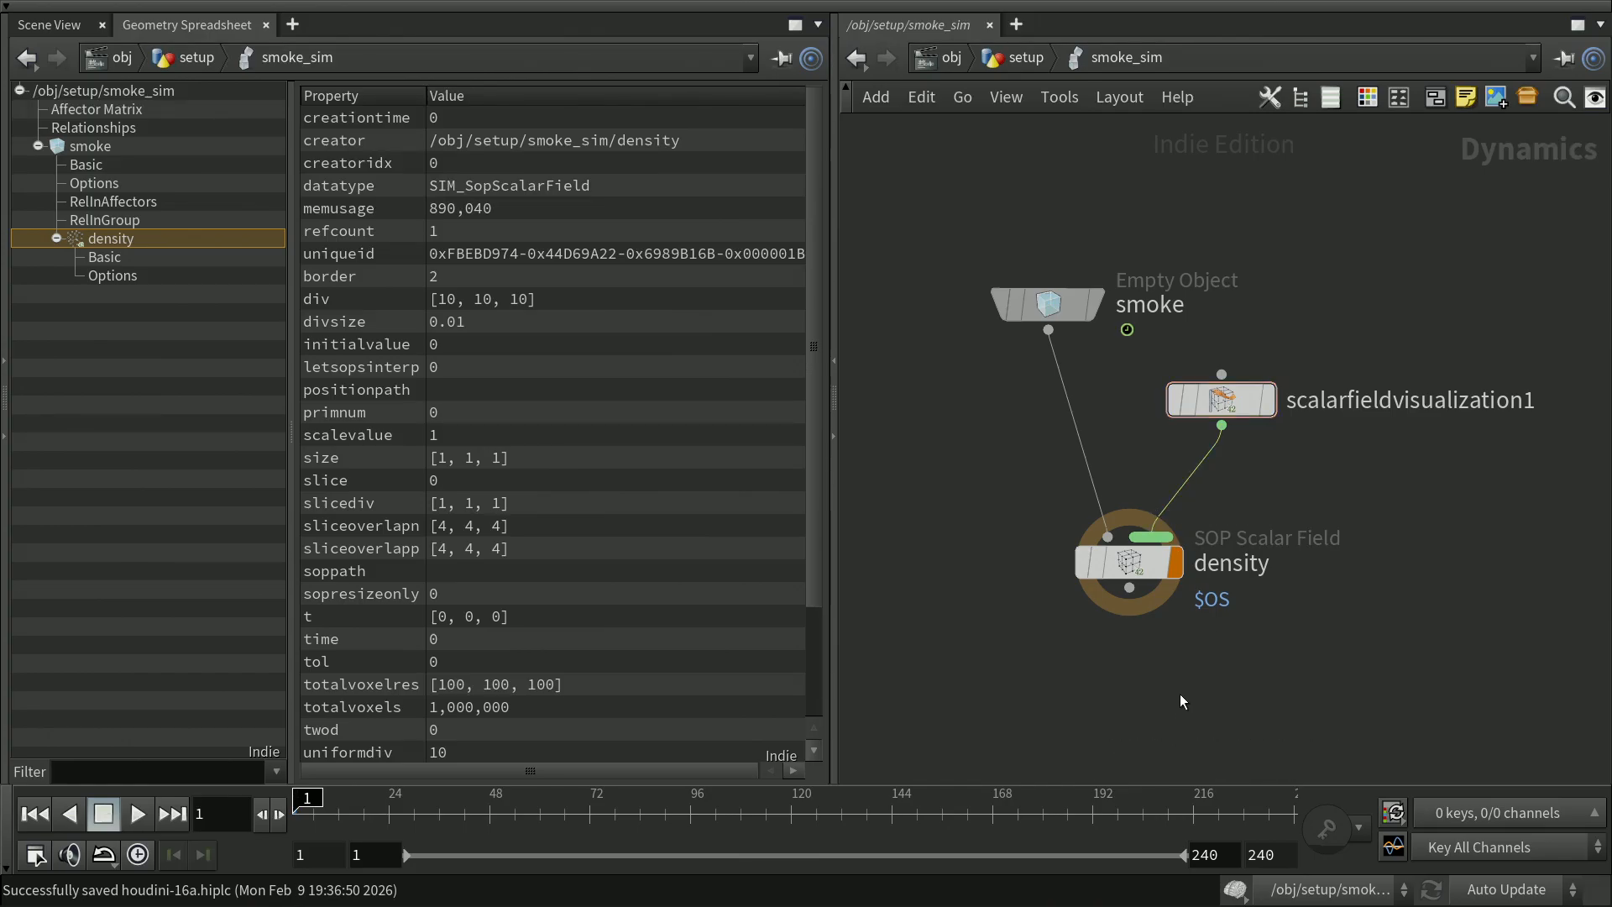
pyautogui.click(37, 815)
pyautogui.moveTo(1163, 522)
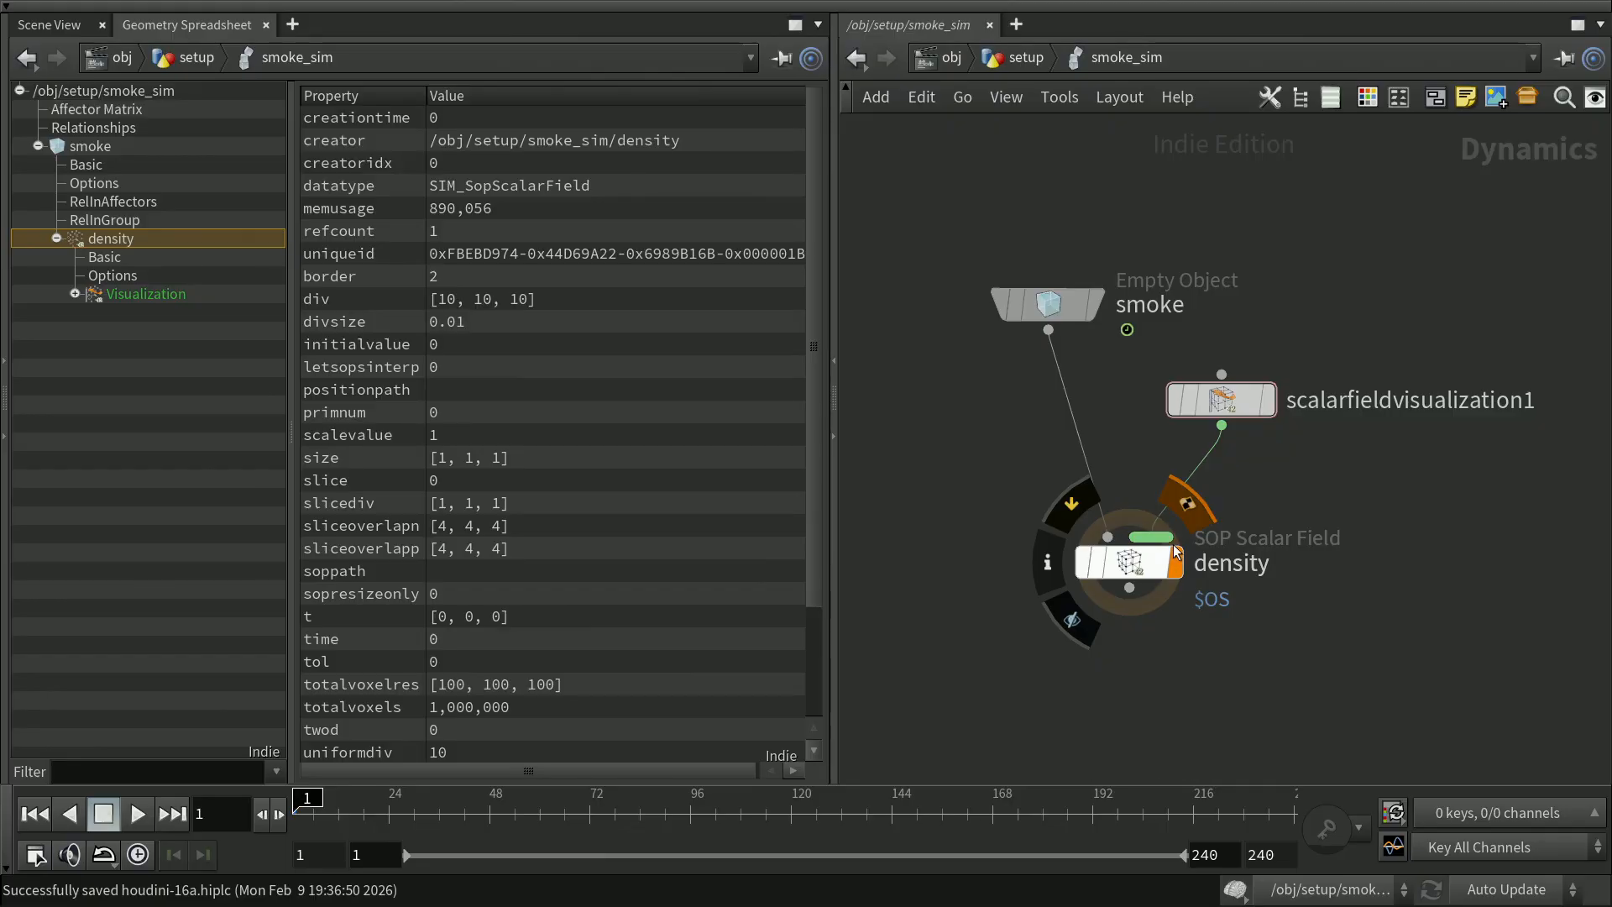
pyautogui.click(56, 238)
pyautogui.click(57, 238)
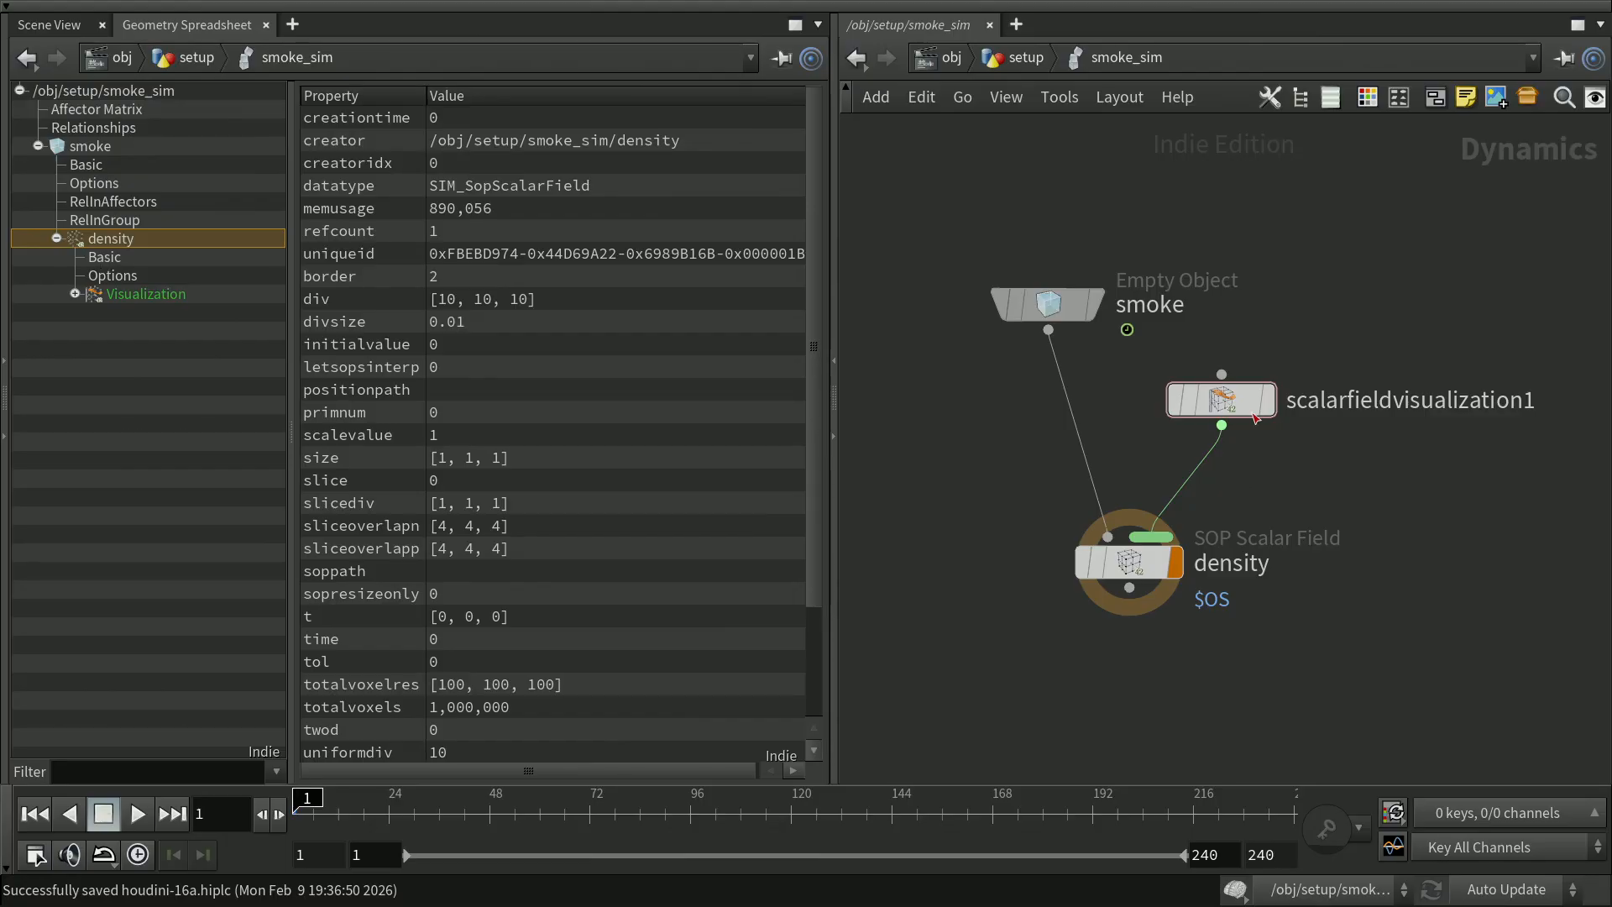
# Rename the scalar field visualization node to density_viz and save the scene file with the 3D scene view showing
pyautogui.doubleClick(1369, 400)
pyautogui.moveTo(1550, 407); pyautogui.dragTo(1267, 406)
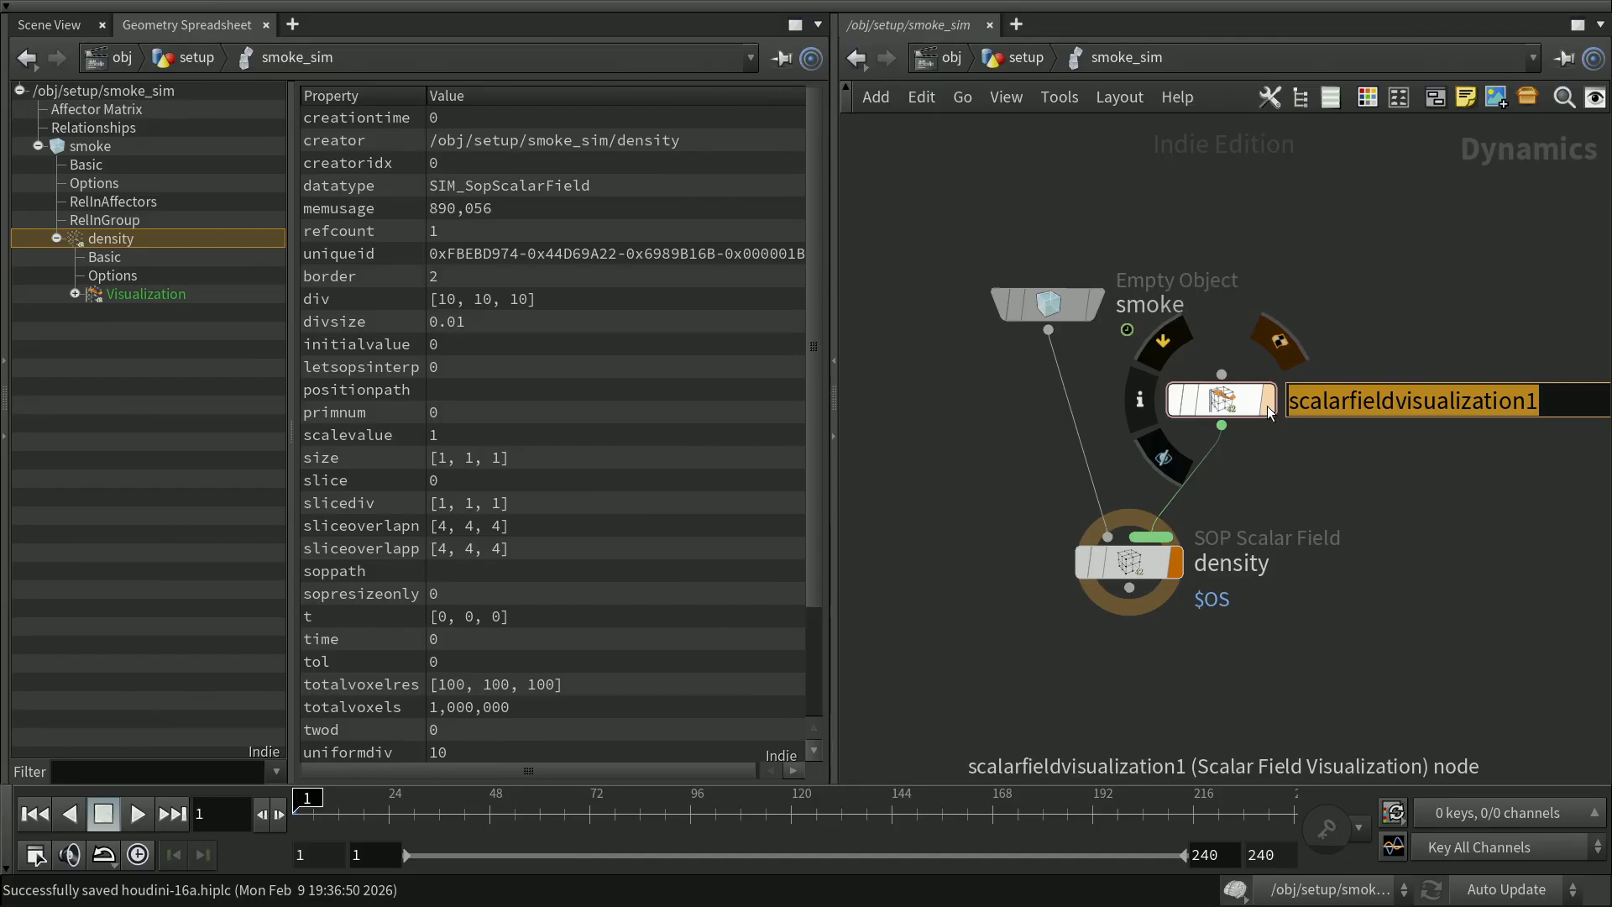
pyautogui.write('density')
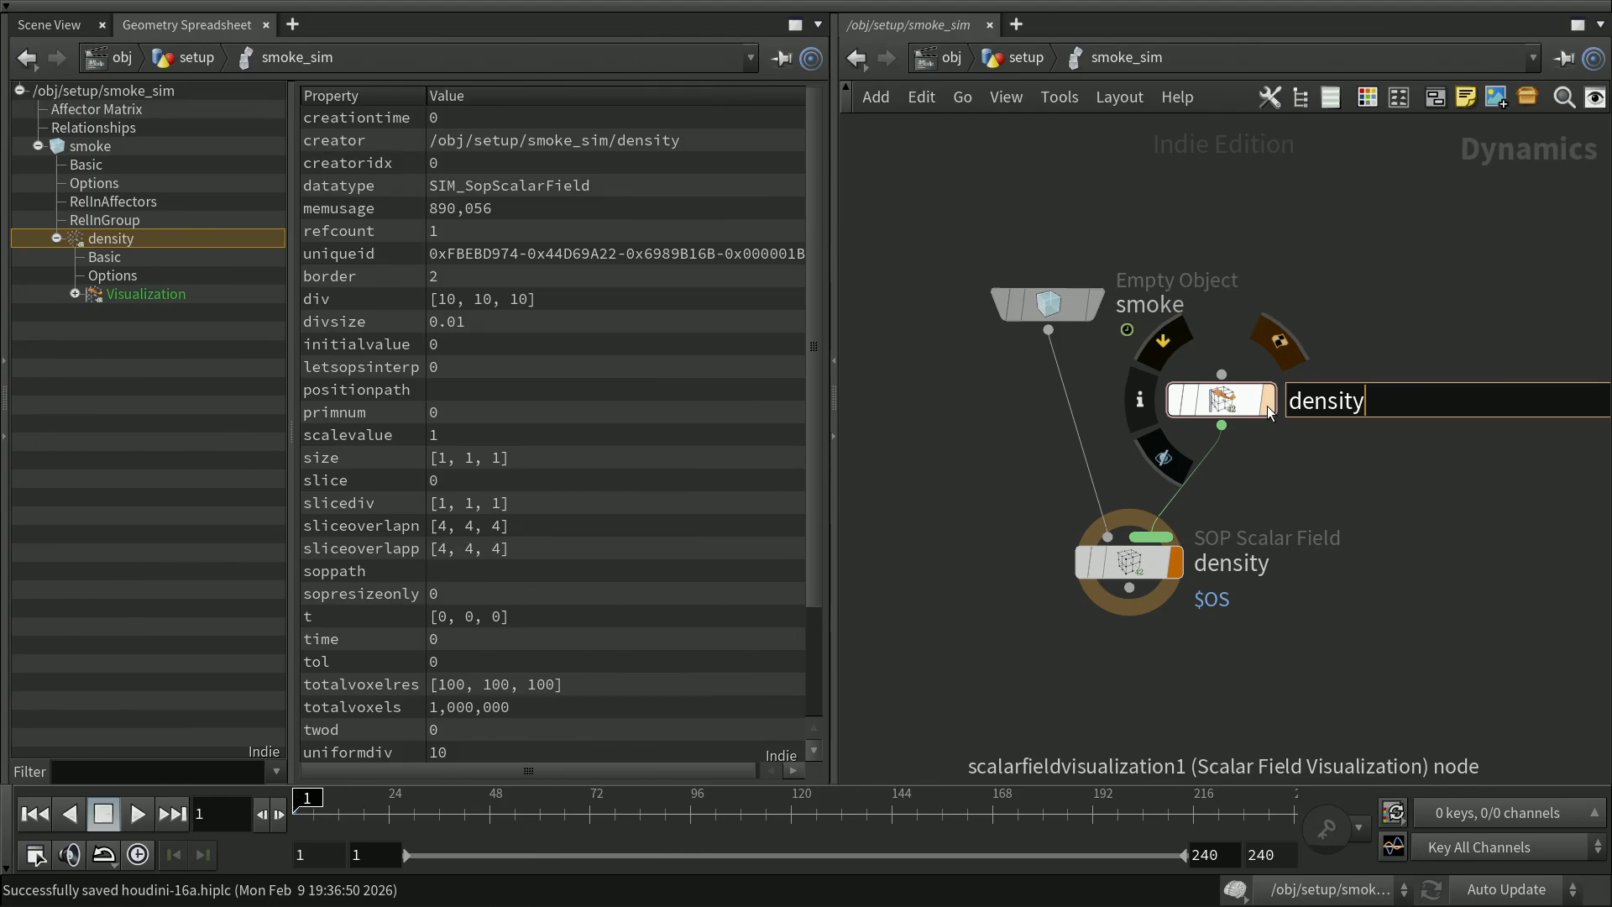
pyautogui.write('_viz')
pyautogui.press('Return')
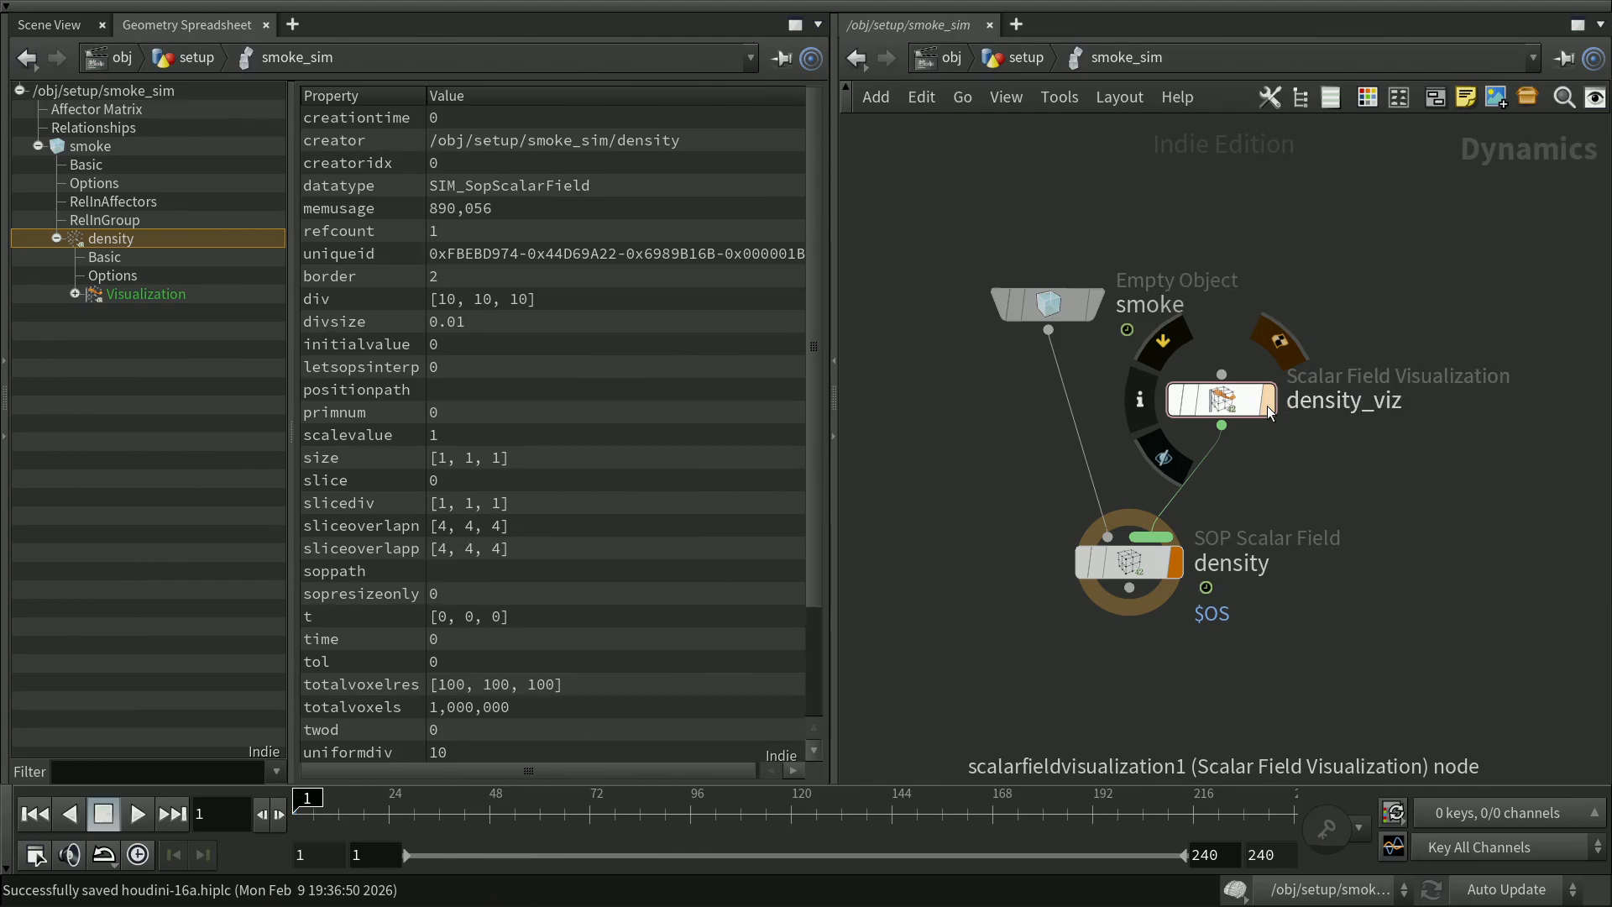
pyautogui.click(68, 27)
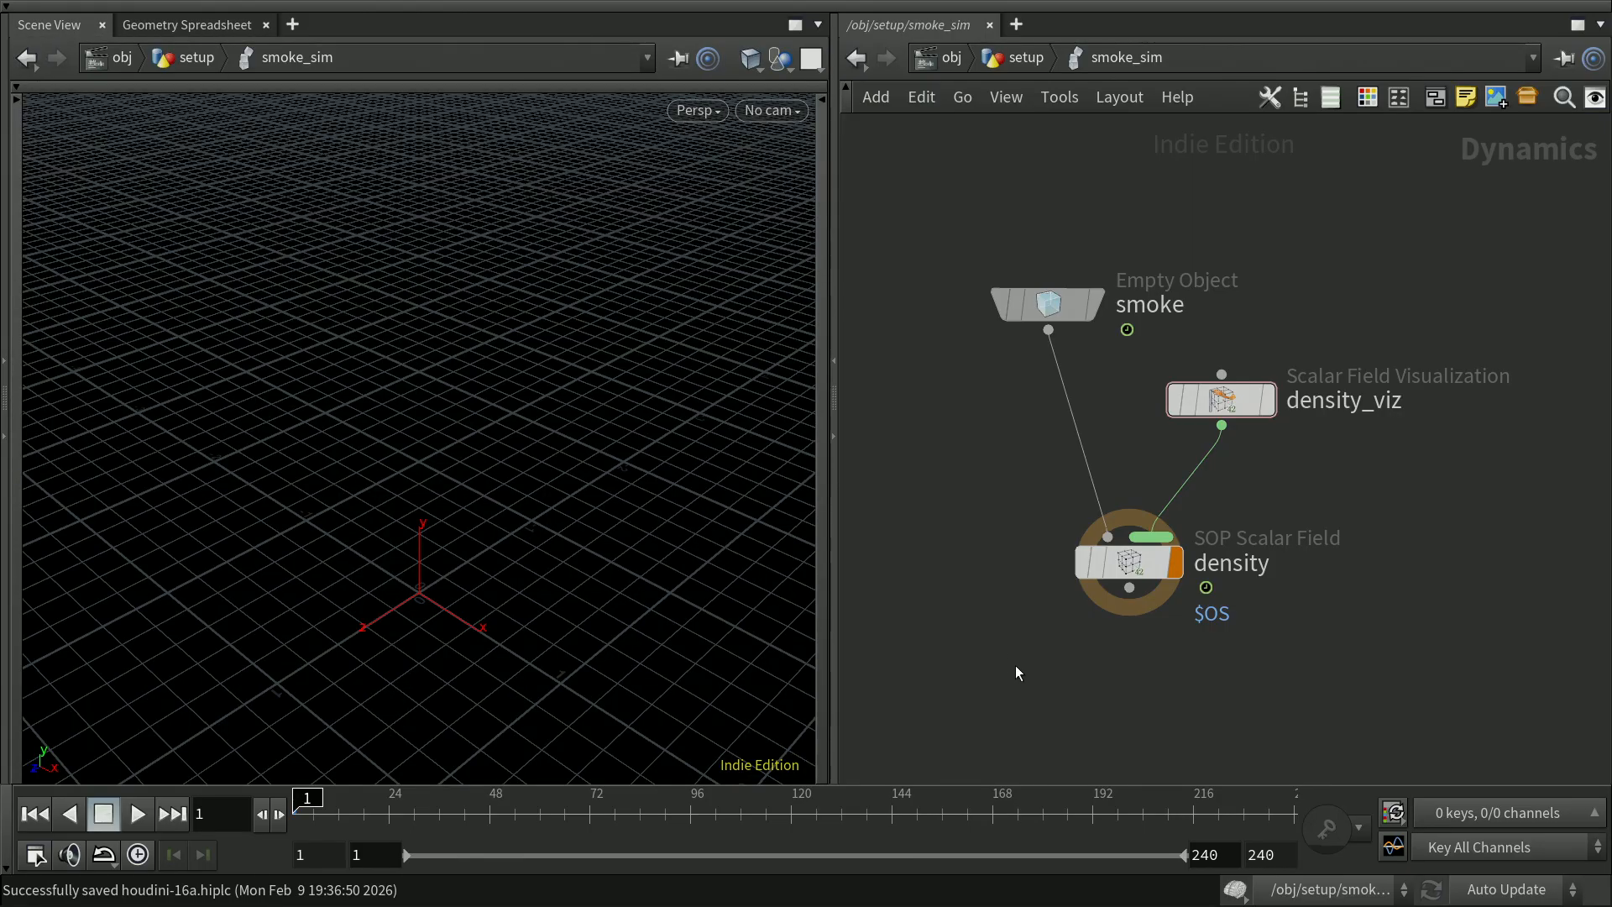
pyautogui.hotkey('ctrl', 's')
# Enable Show Guide Geometry, Bounding Box and Use Smoke on the density_viz node
pyautogui.moveTo(1234, 403)
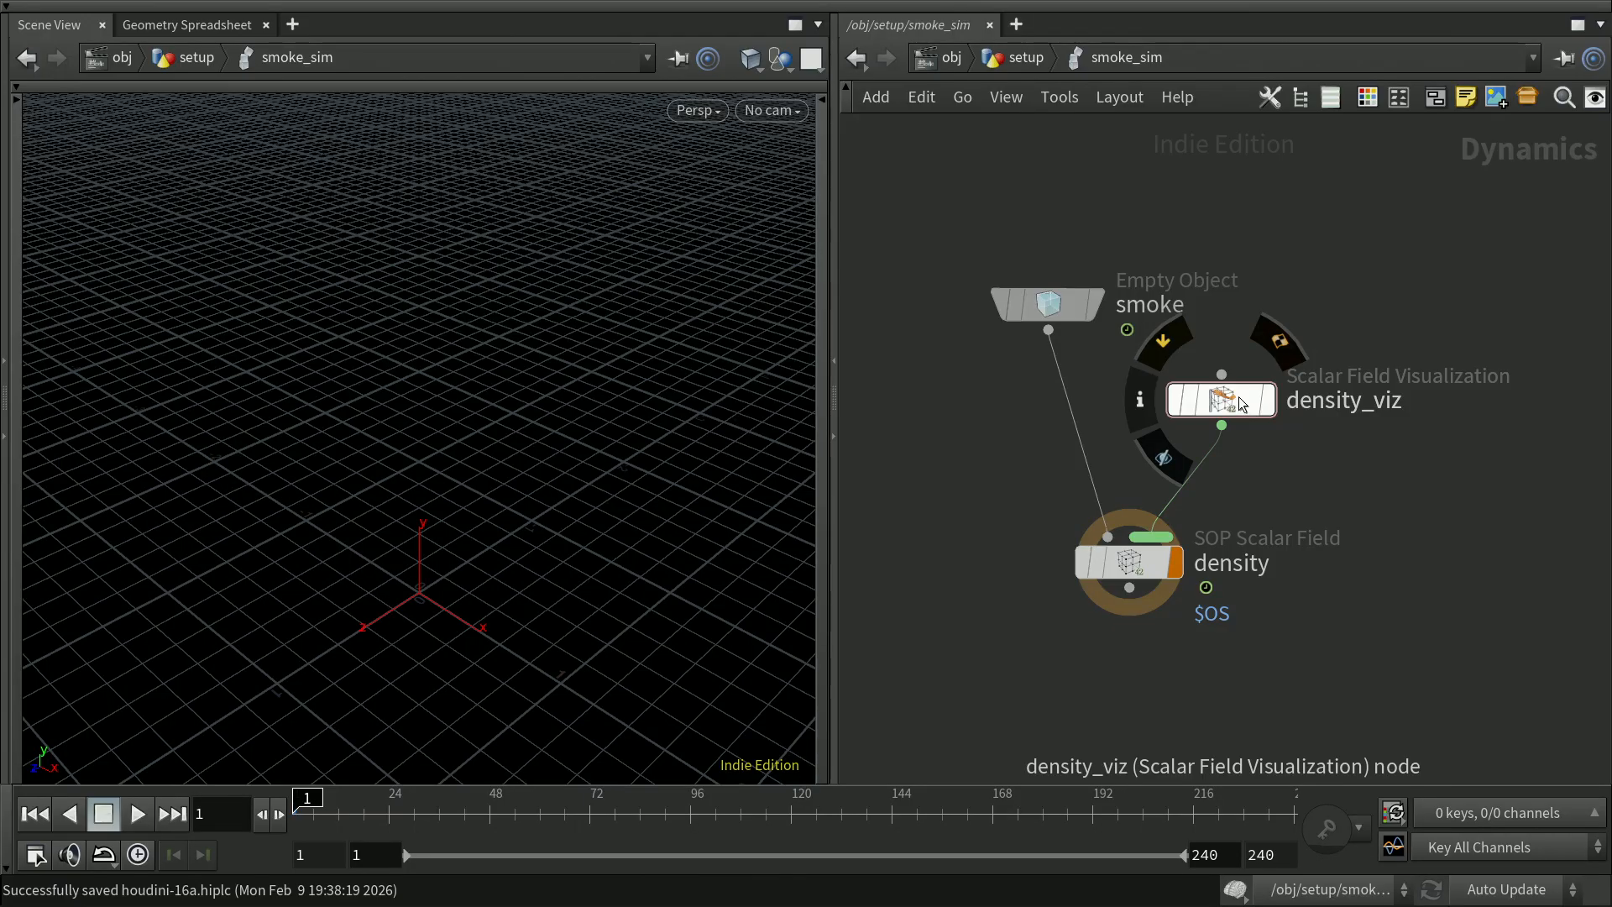
pyautogui.click(1237, 396)
pyautogui.press('p')
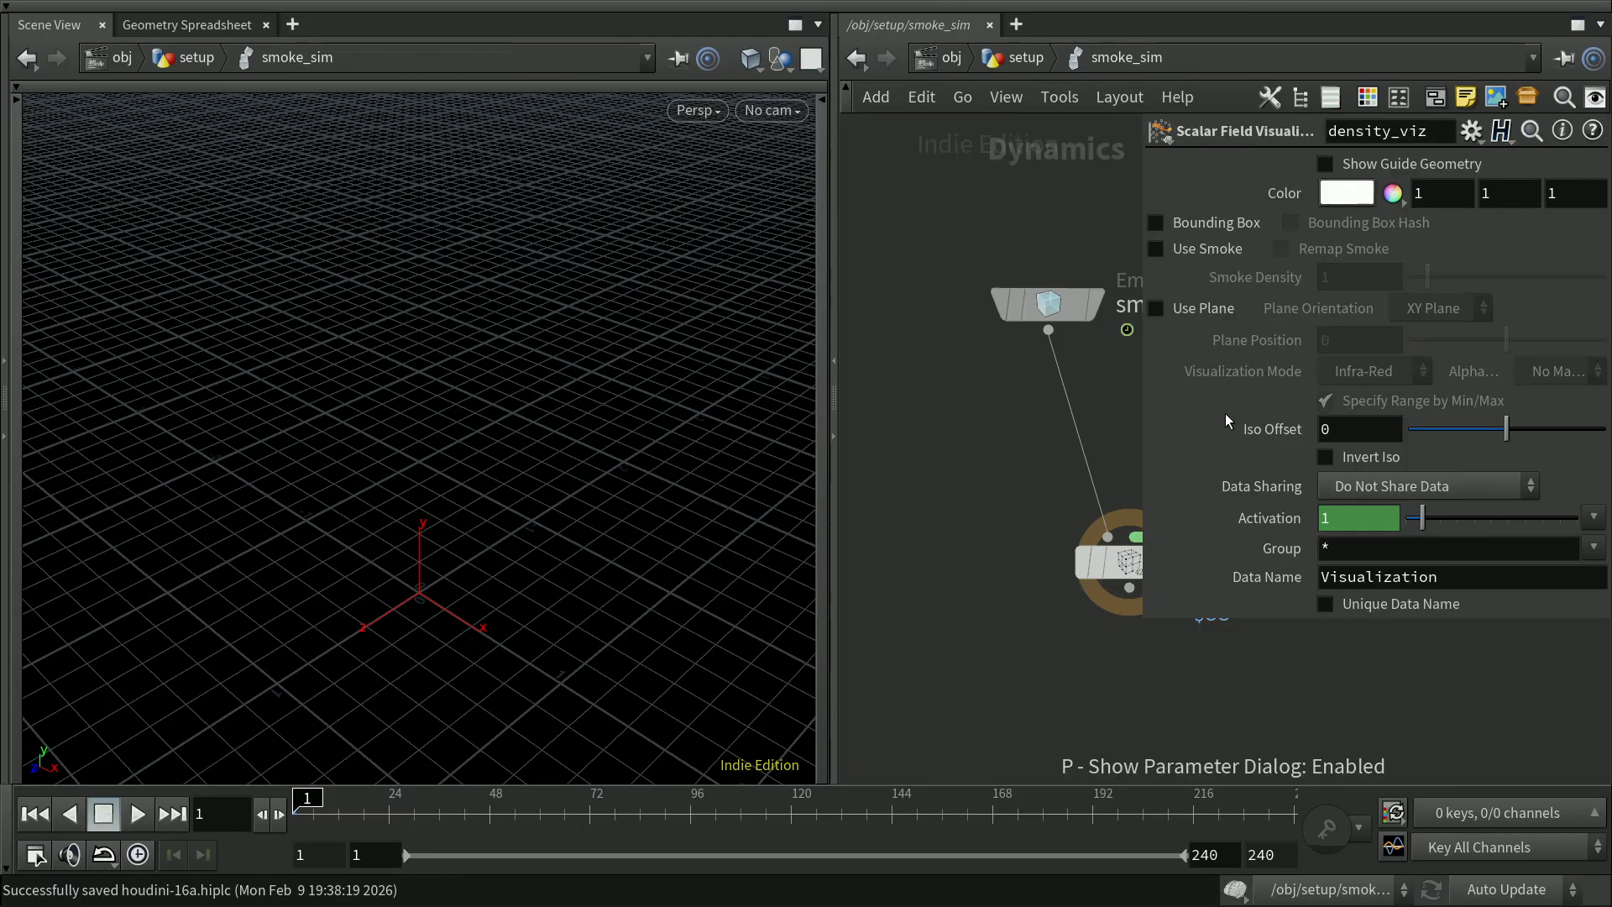
pyautogui.click(1326, 165)
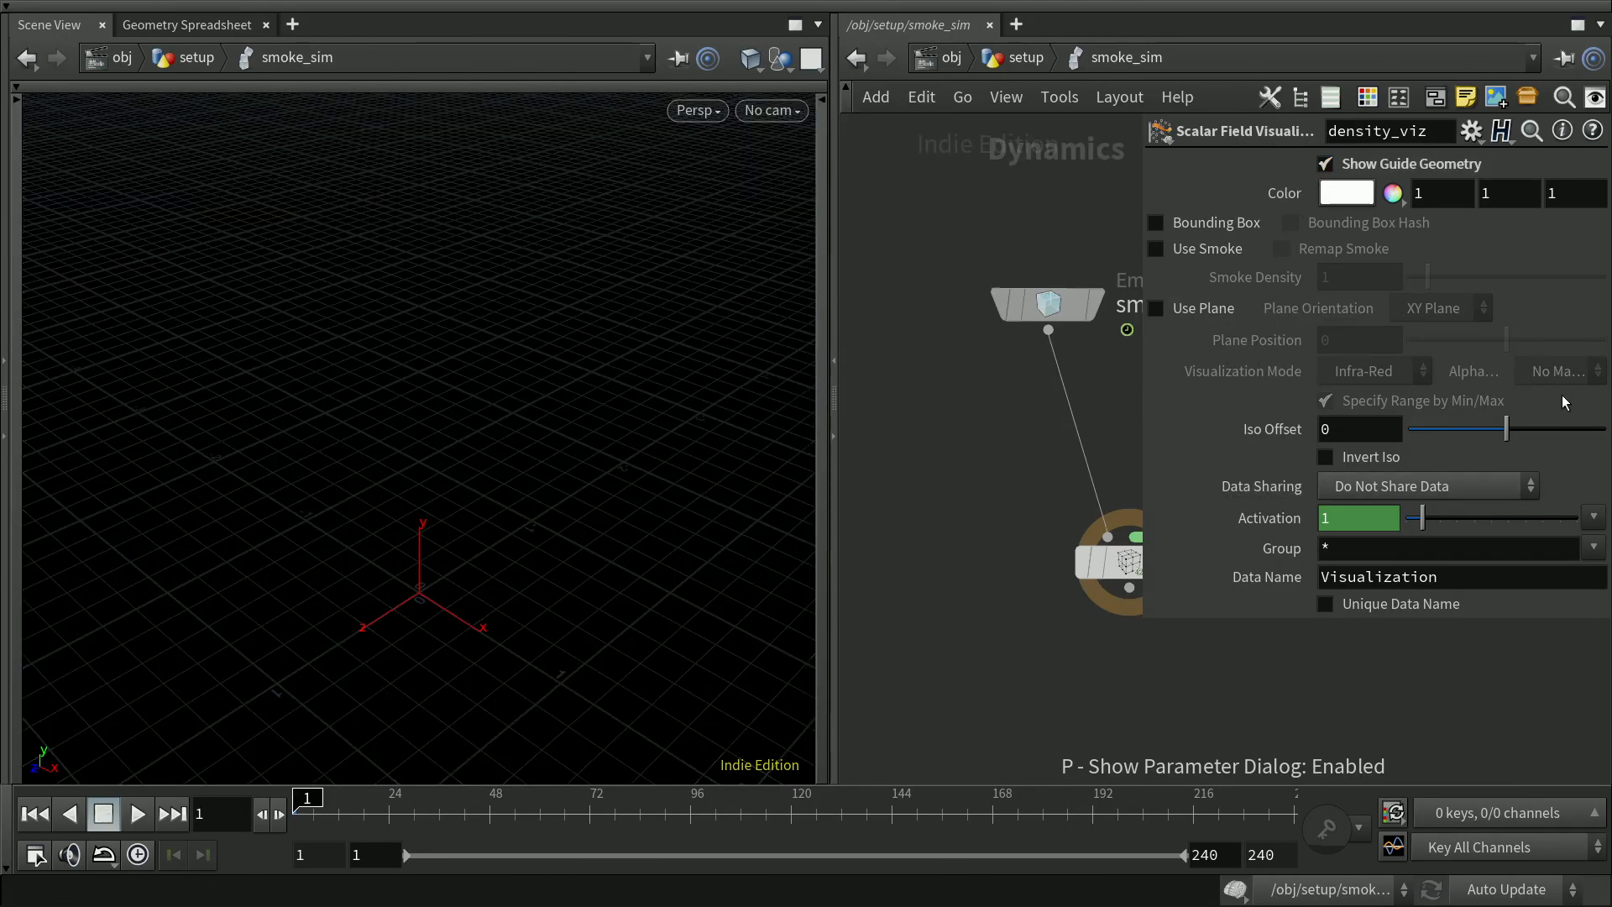
pyautogui.click(1157, 223)
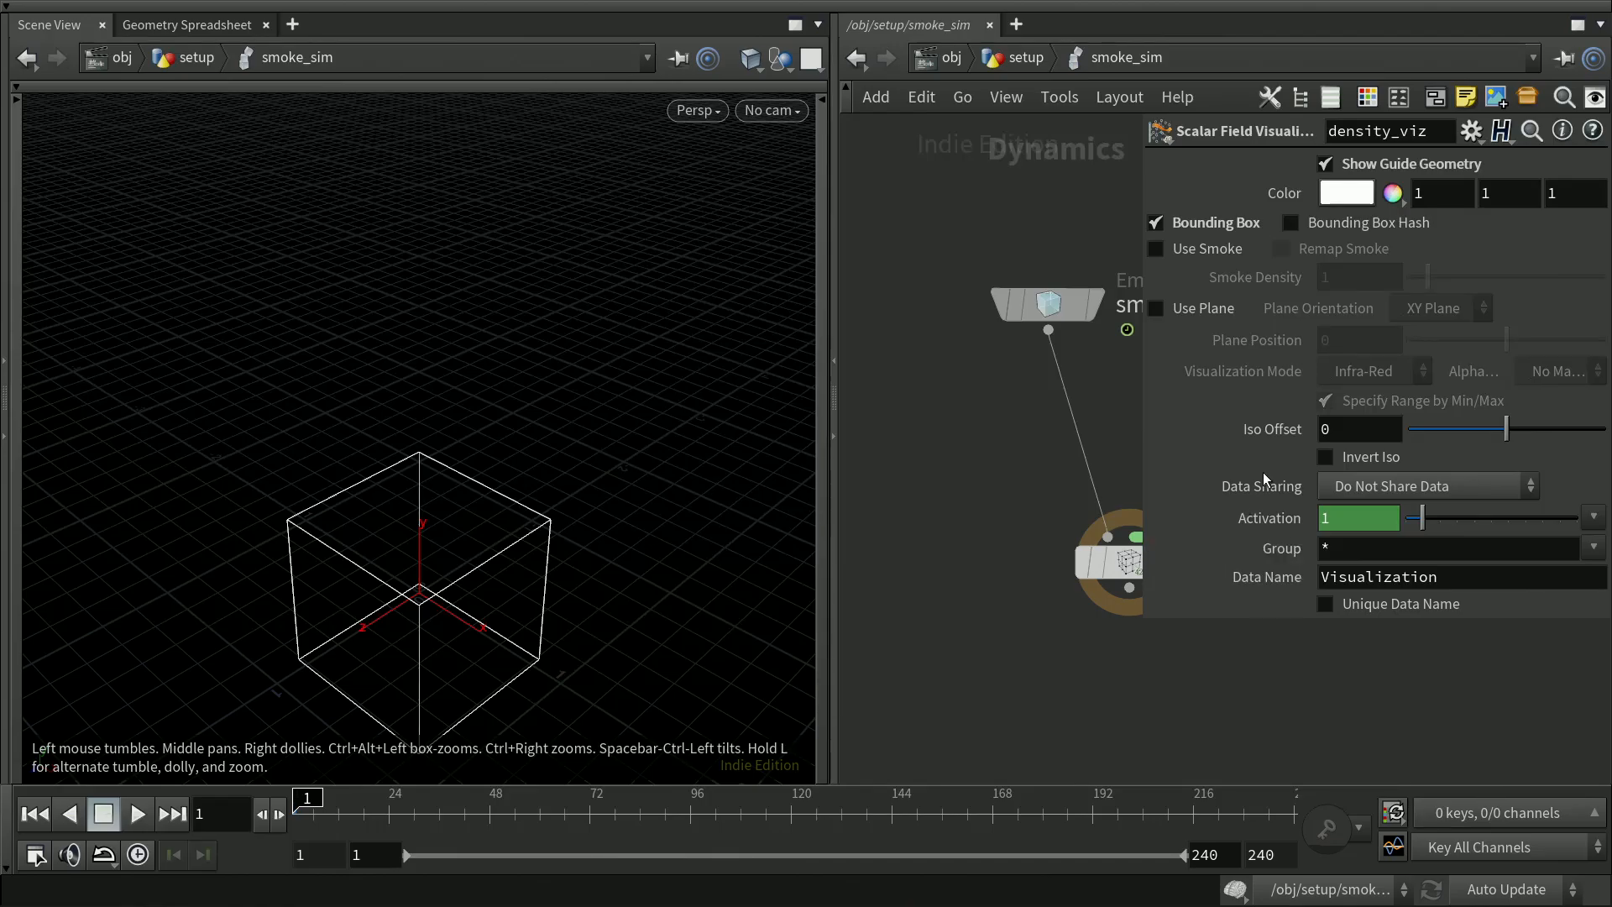
pyautogui.click(1156, 247)
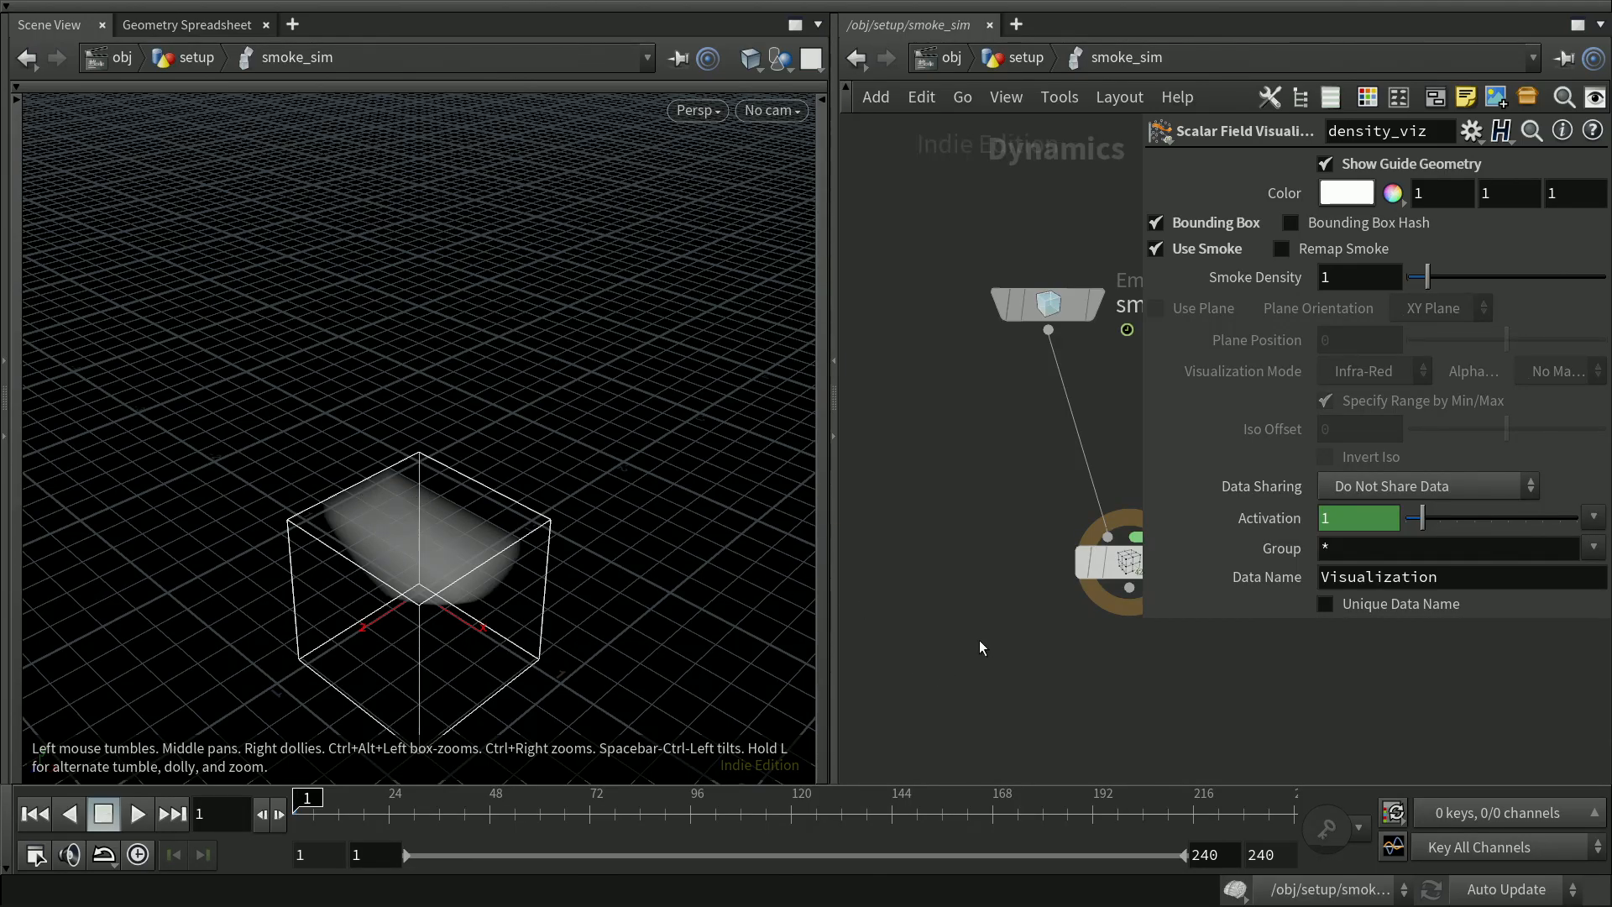
pyautogui.press('p')
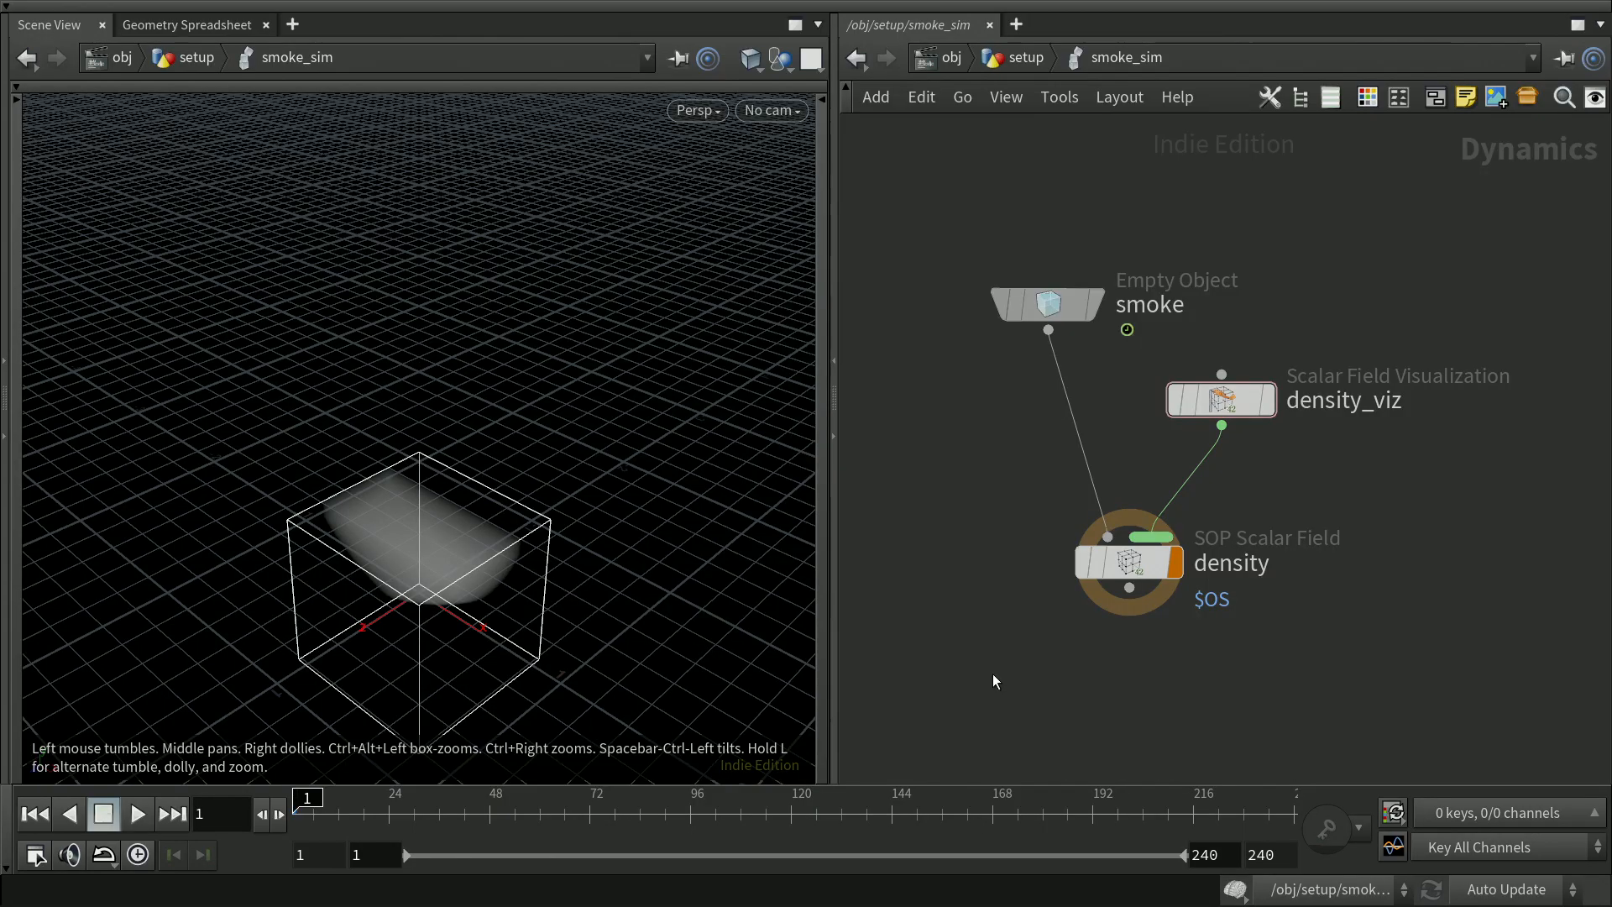
# Return to the setup network, display the smoke_sim DOP network and open its parameters
pyautogui.press('u')
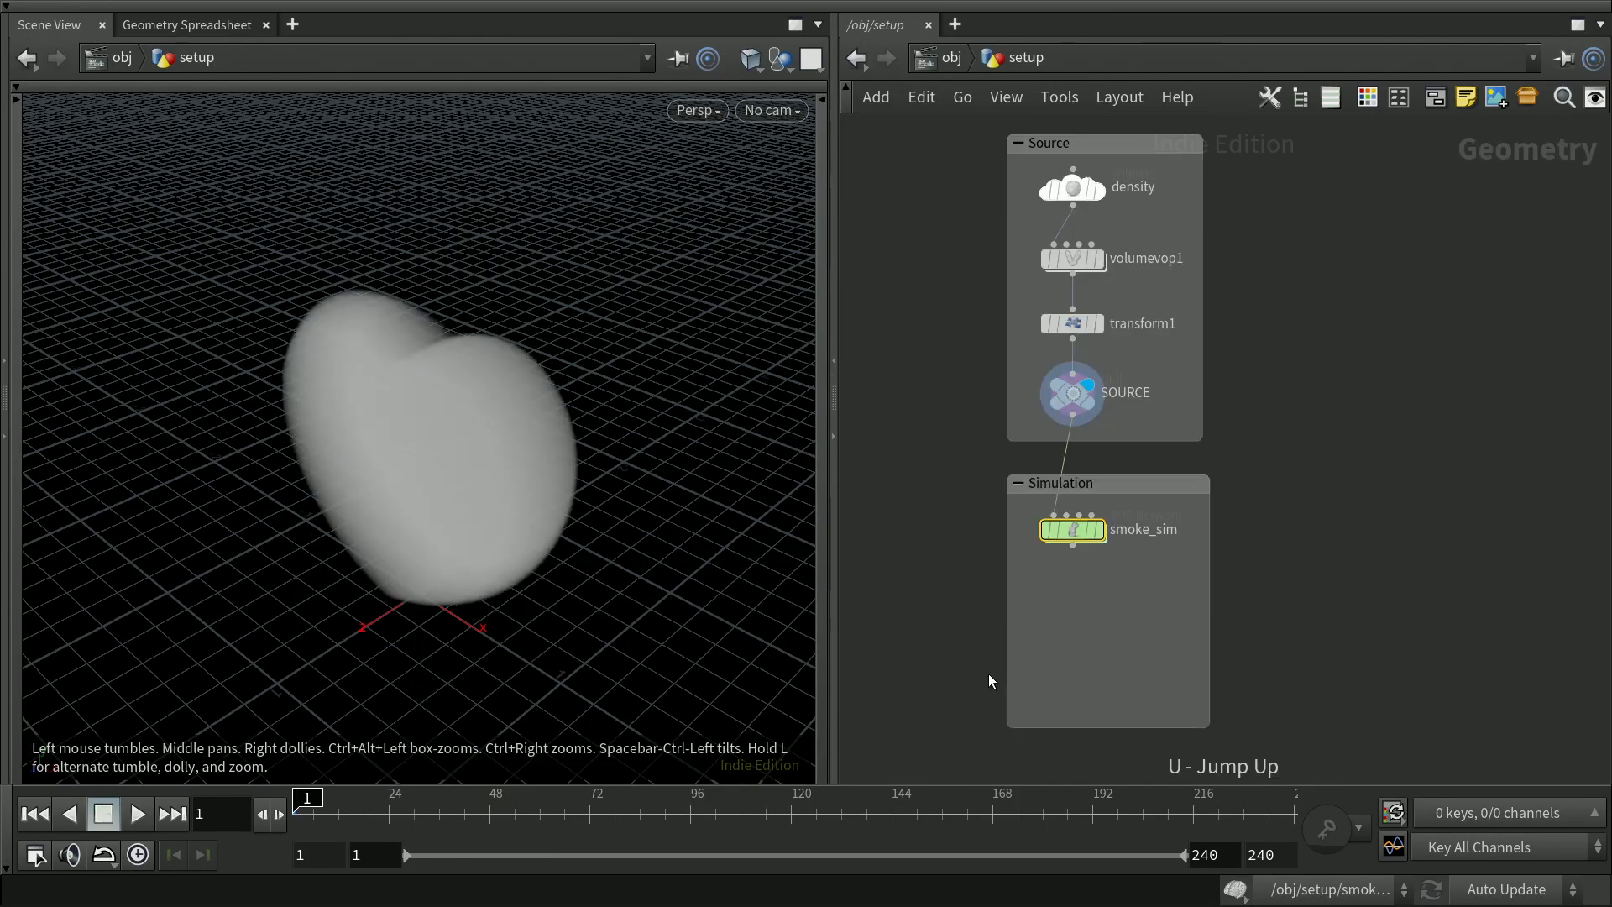
pyautogui.click(1101, 532)
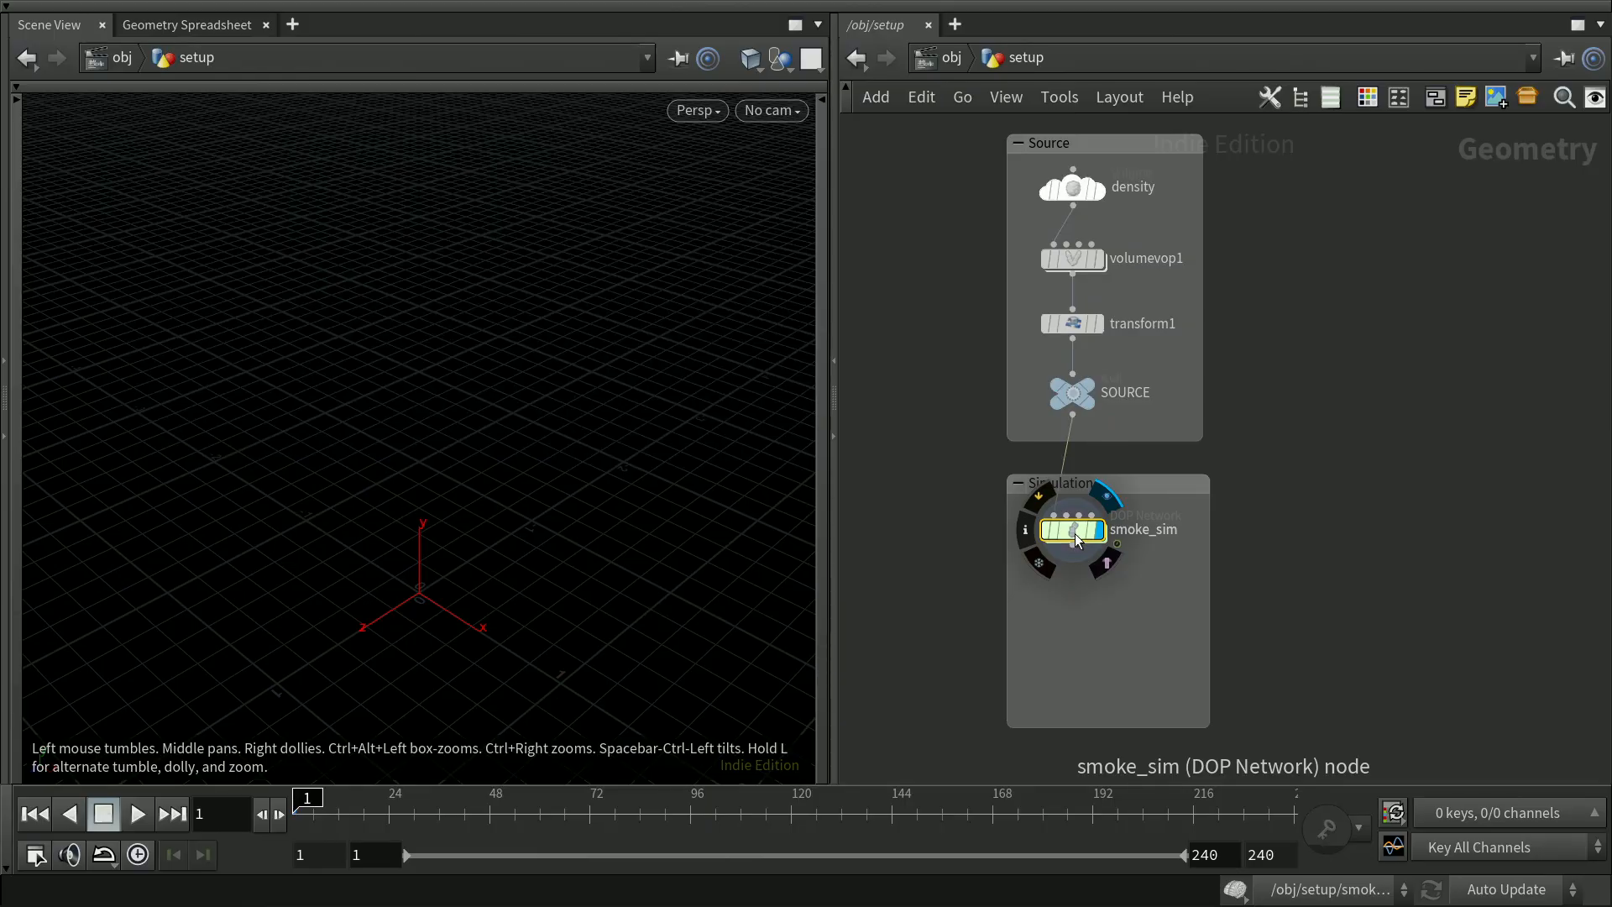
pyautogui.press('p')
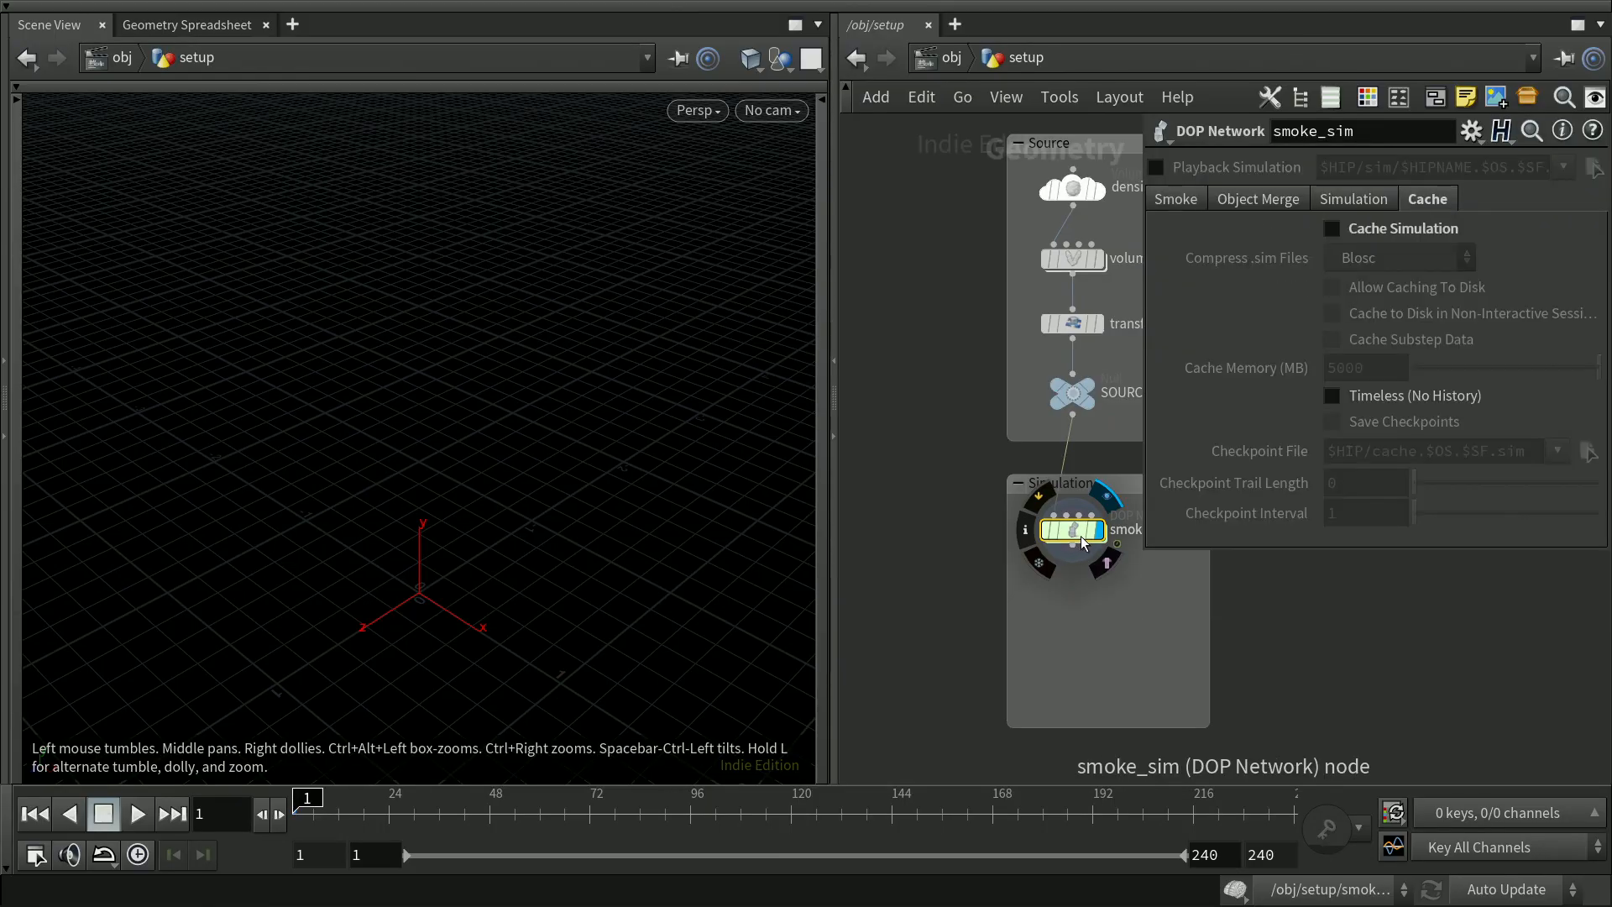
# Set the smoke container's Size to 2 in X and Y, and its Center Y to 1
pyautogui.click(1179, 199)
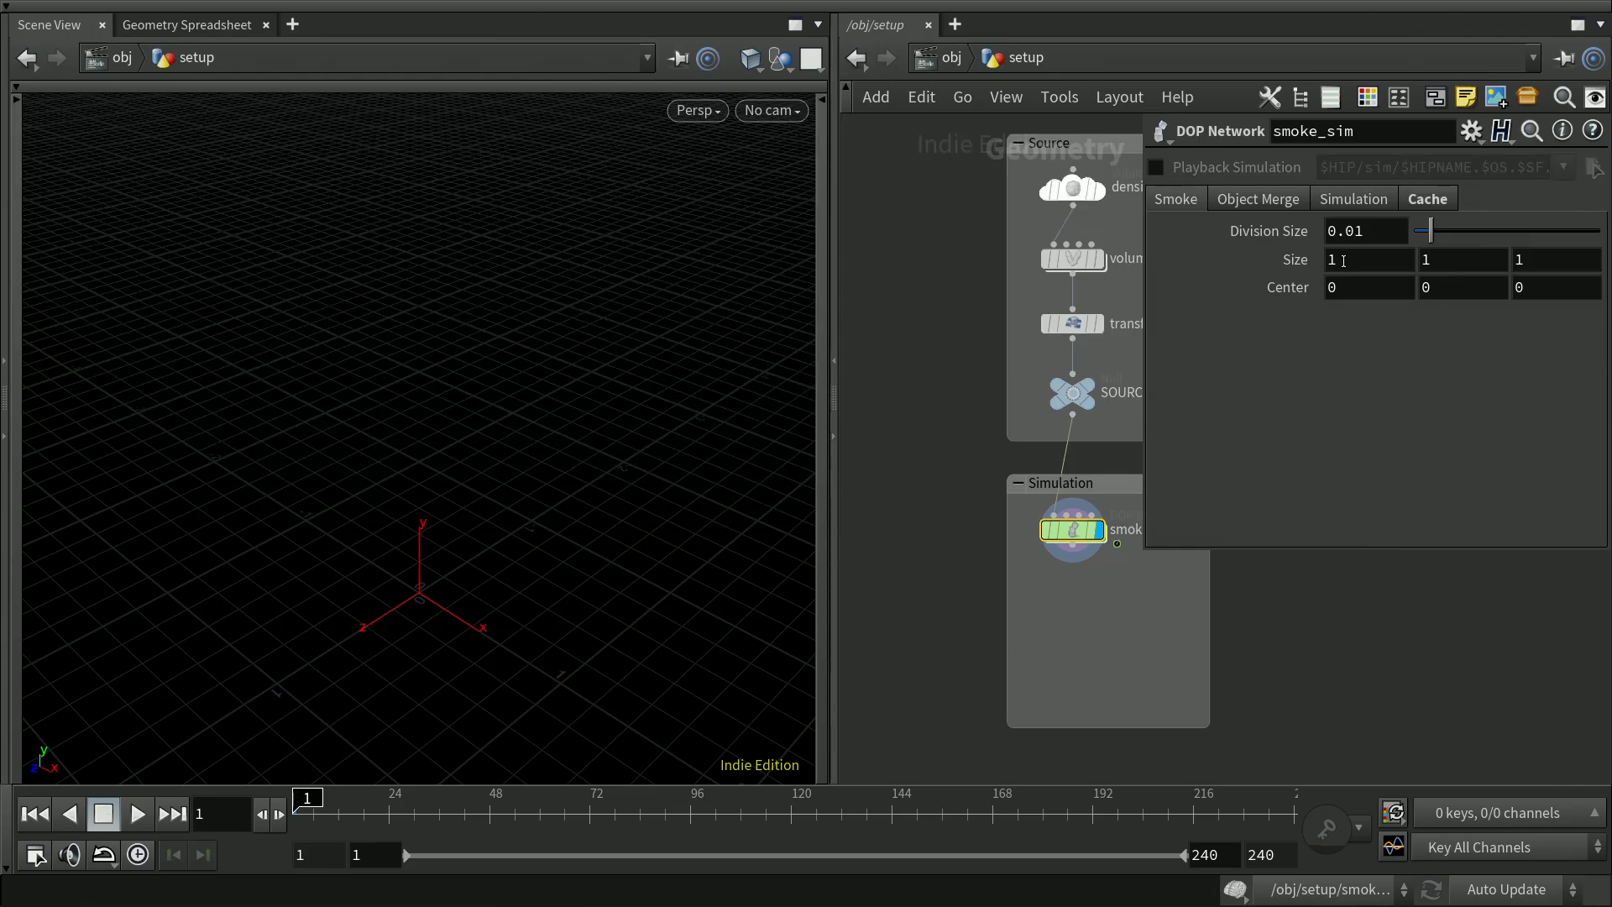
pyautogui.click(1344, 261)
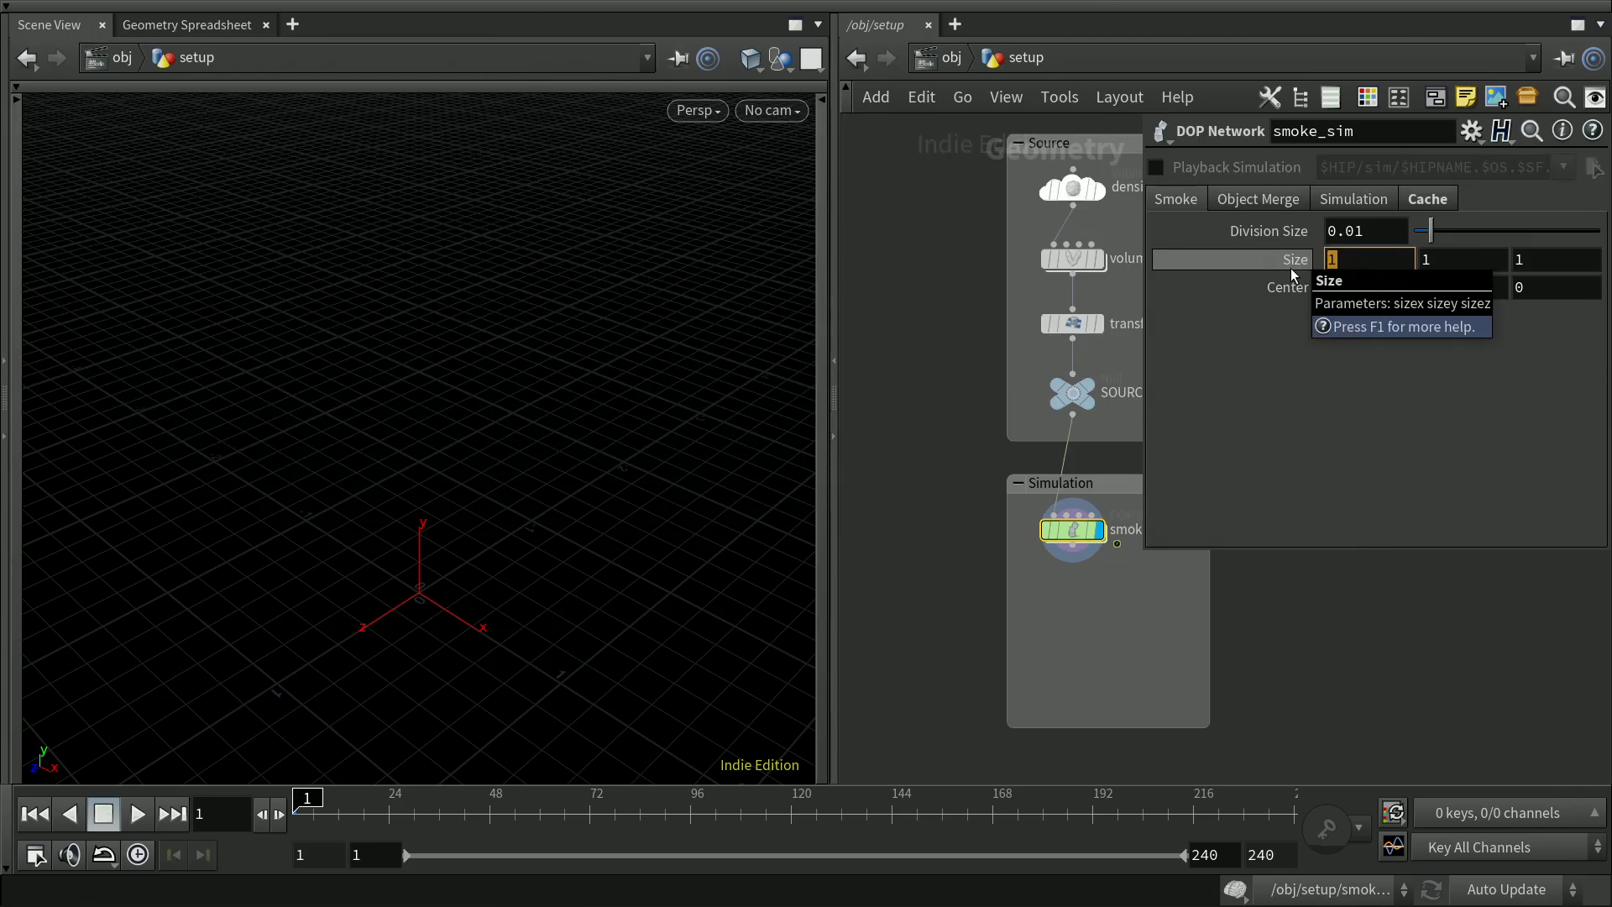
pyautogui.write('2')
pyautogui.press('Tab')
pyautogui.write('2')
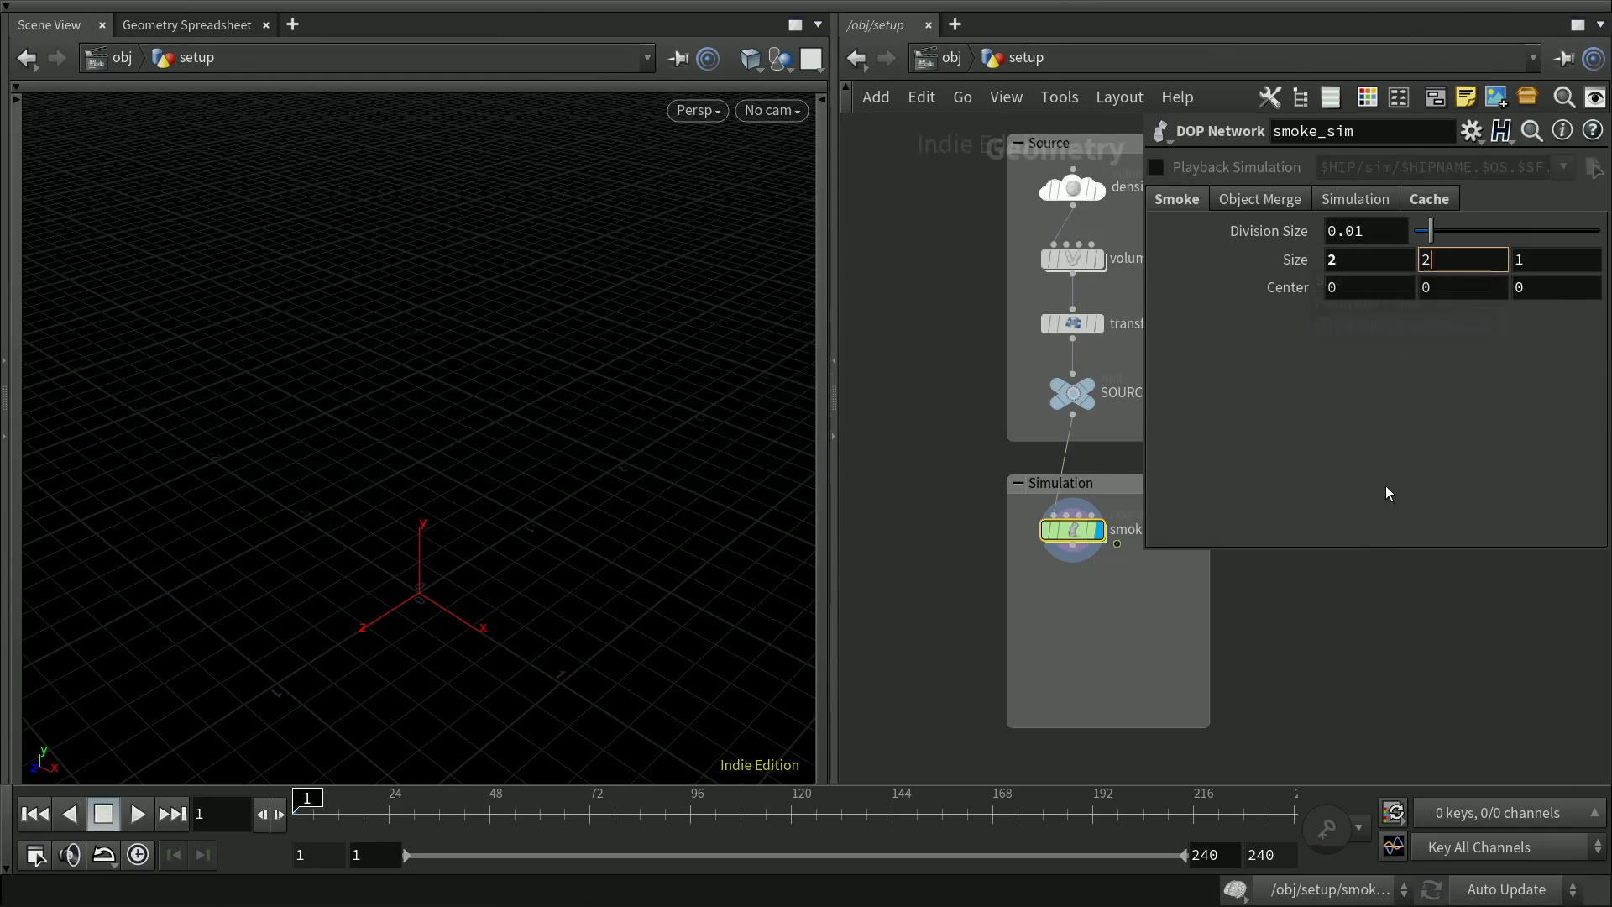
pyautogui.press('Return')
pyautogui.click(1435, 288)
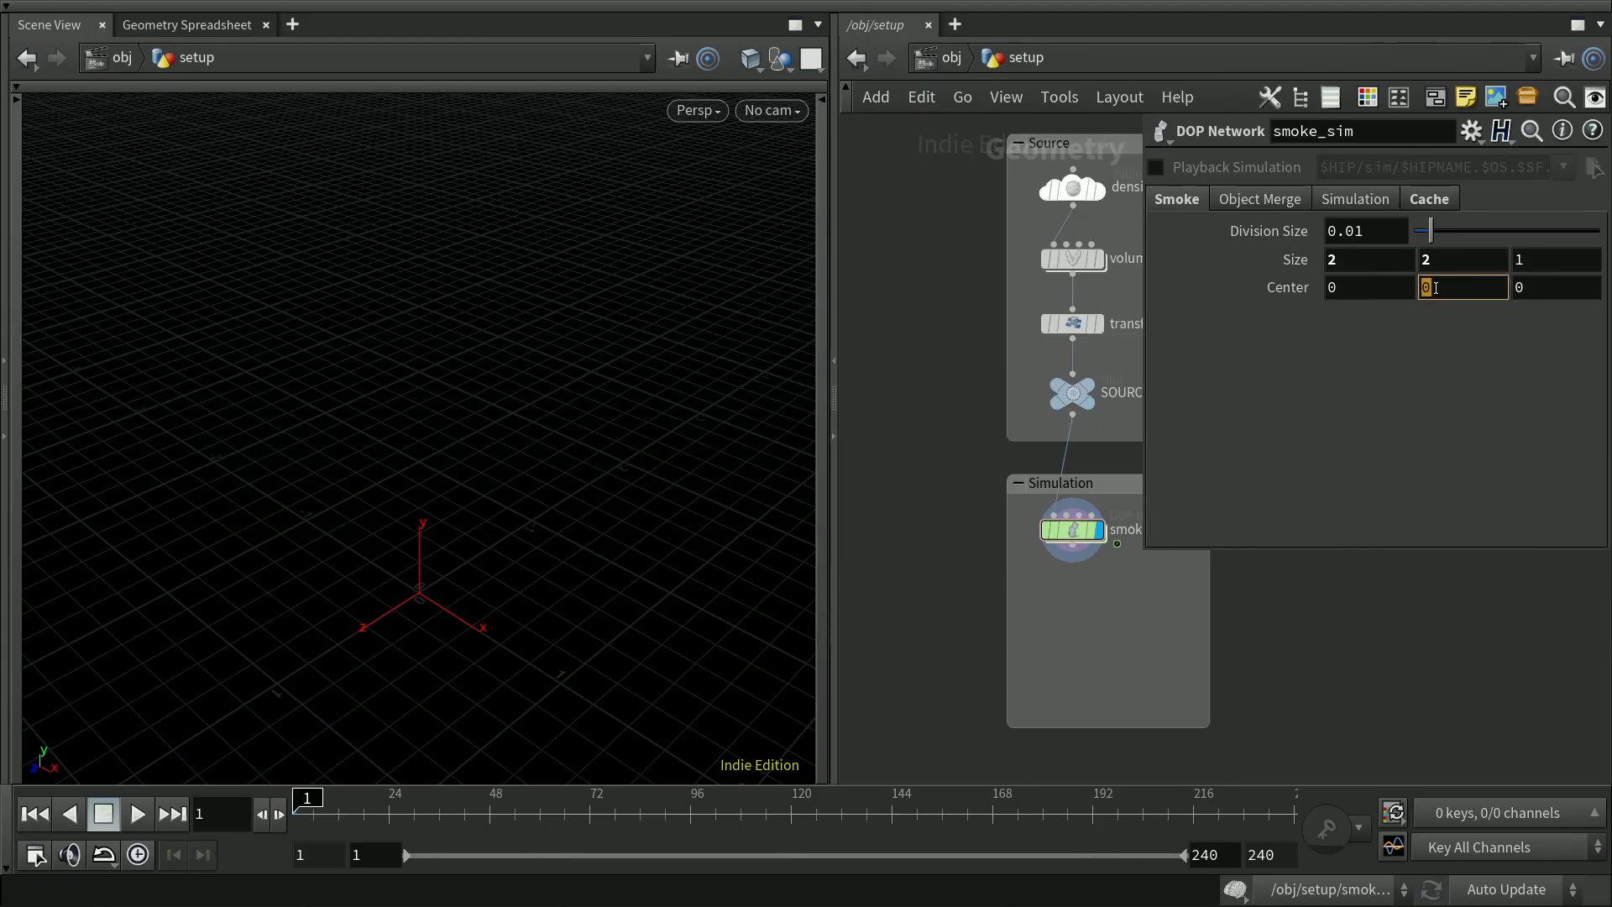
pyautogui.write('1')
pyautogui.press('Return')
# Enter smoke_sim, inspect the density field and its bounding box from the side, and save the scene file
pyautogui.doubleClick(1080, 529)
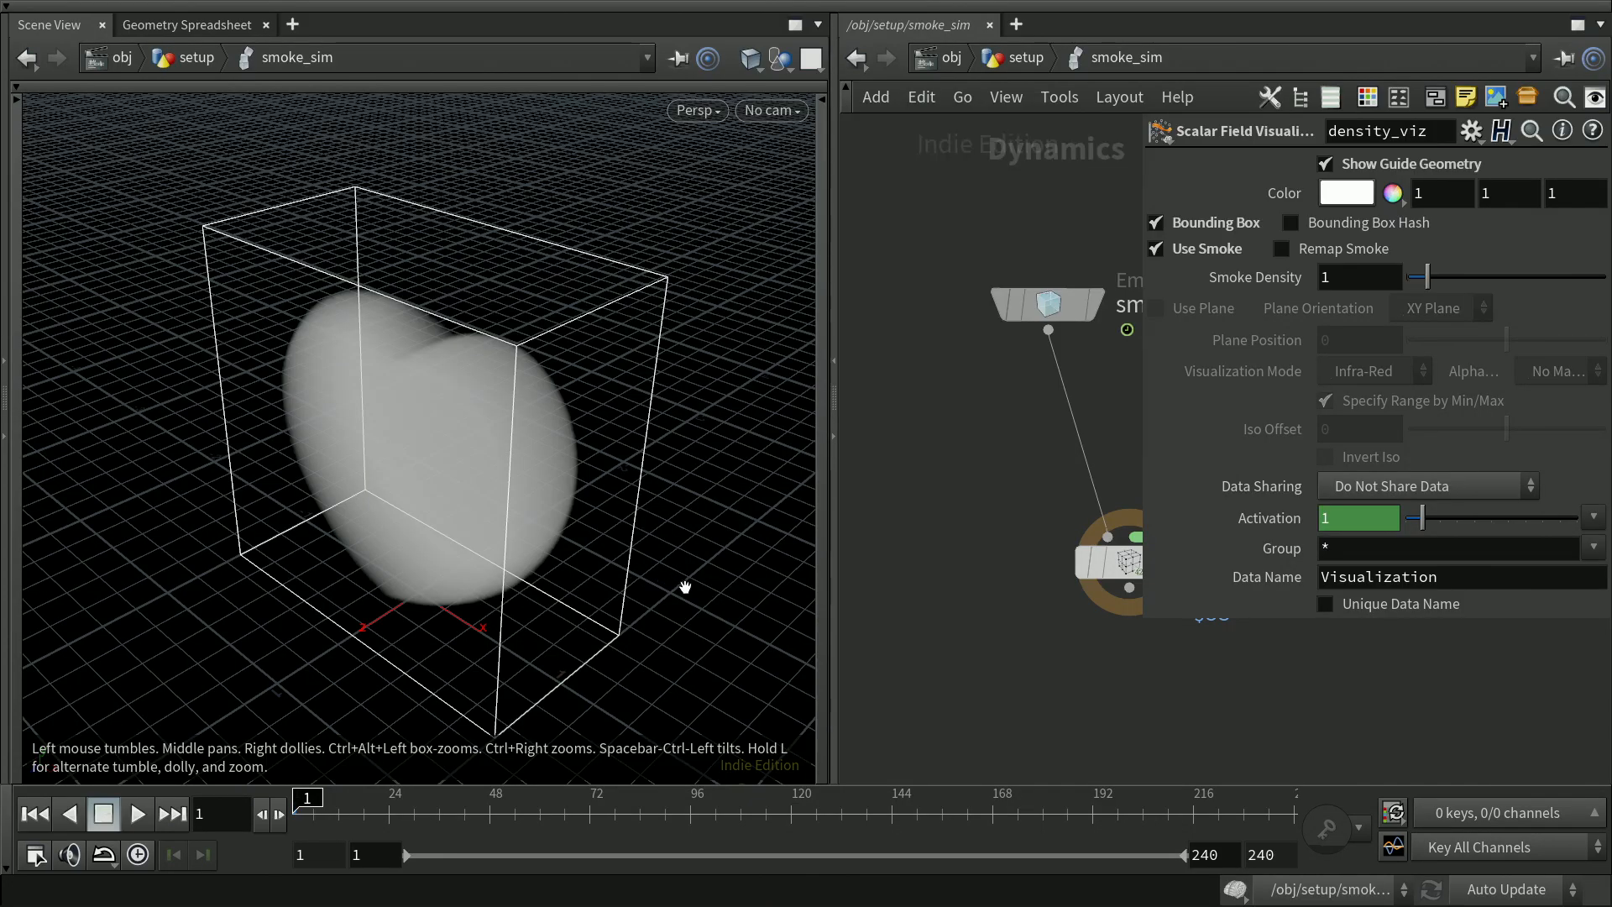
pyautogui.moveTo(685, 586); pyautogui.dragTo(572, 539)
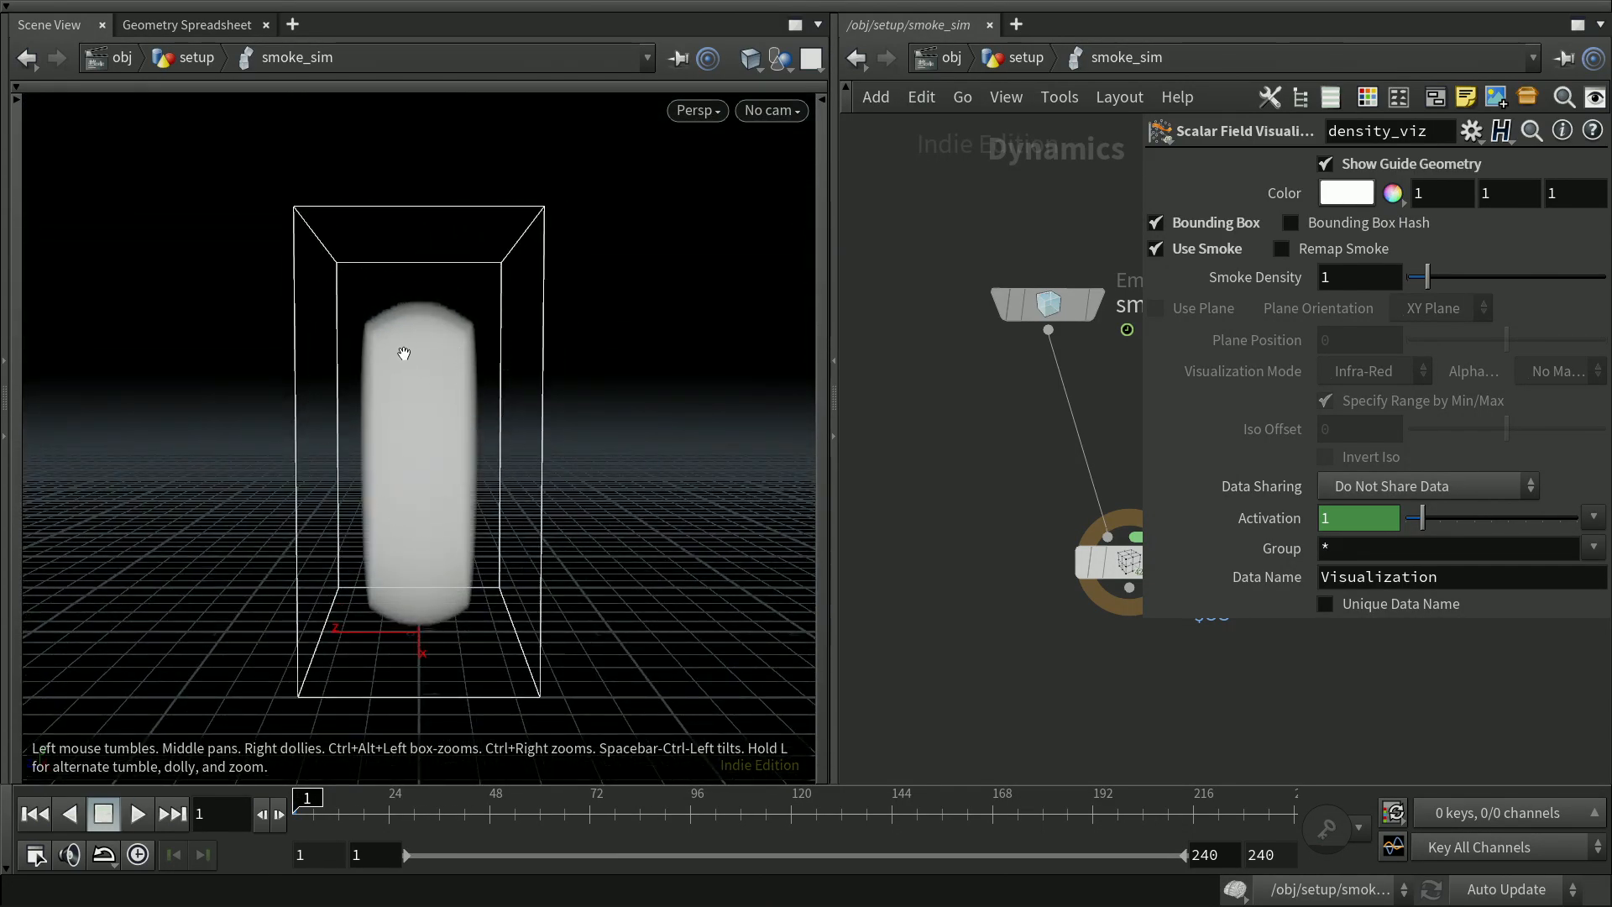
pyautogui.moveTo(412, 457); pyautogui.dragTo(662, 547)
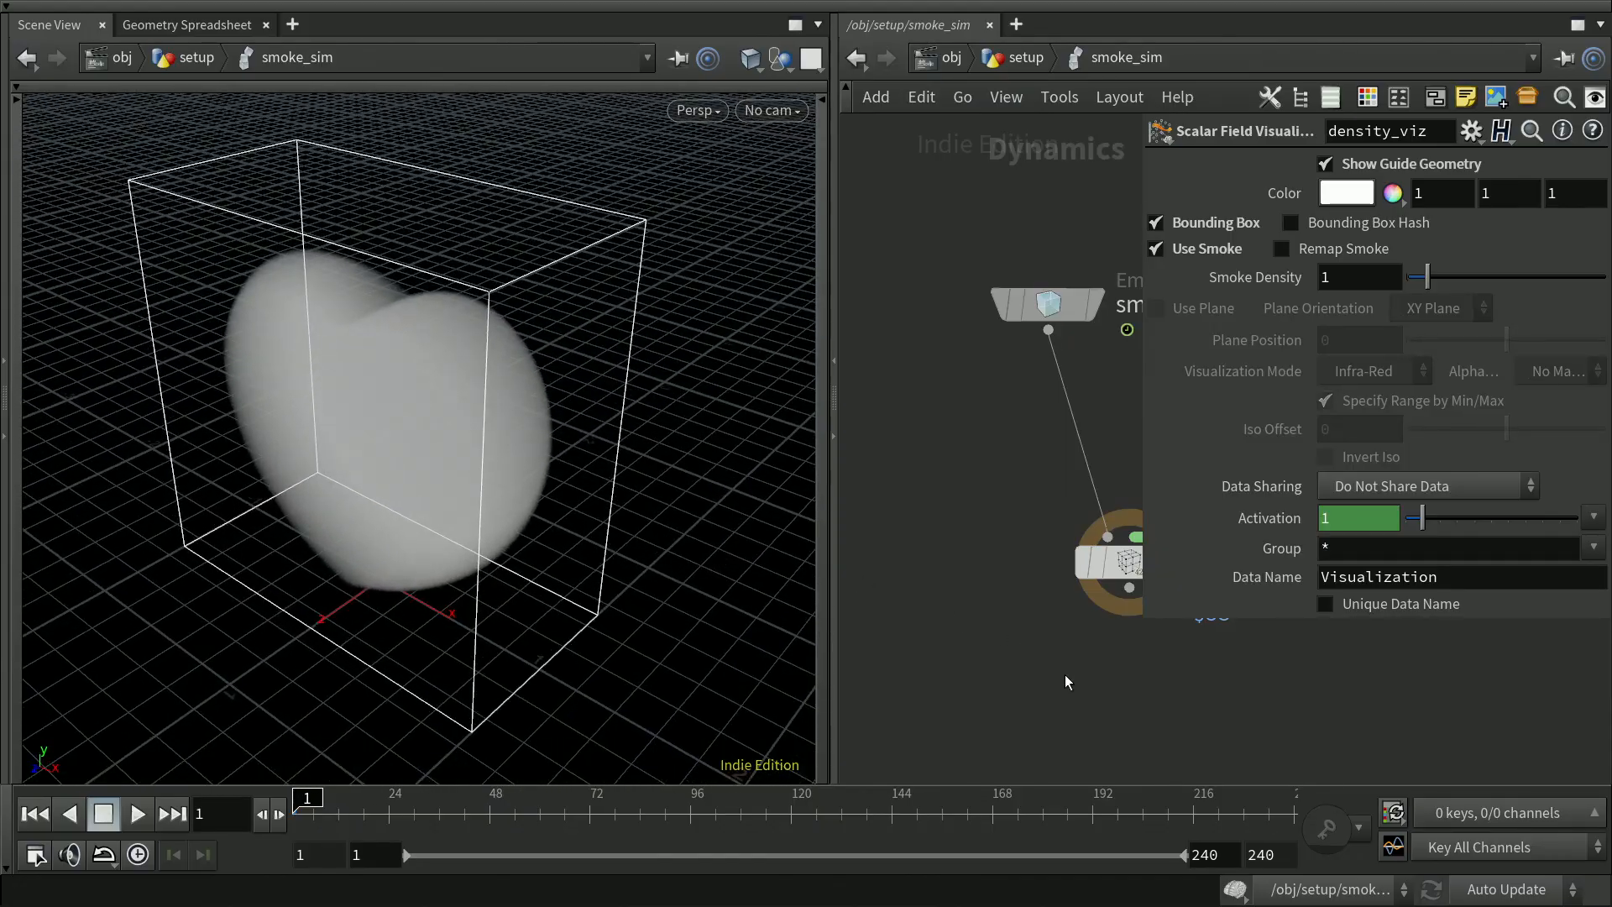
pyautogui.press('p')
pyautogui.hotkey('ctrl', 's')
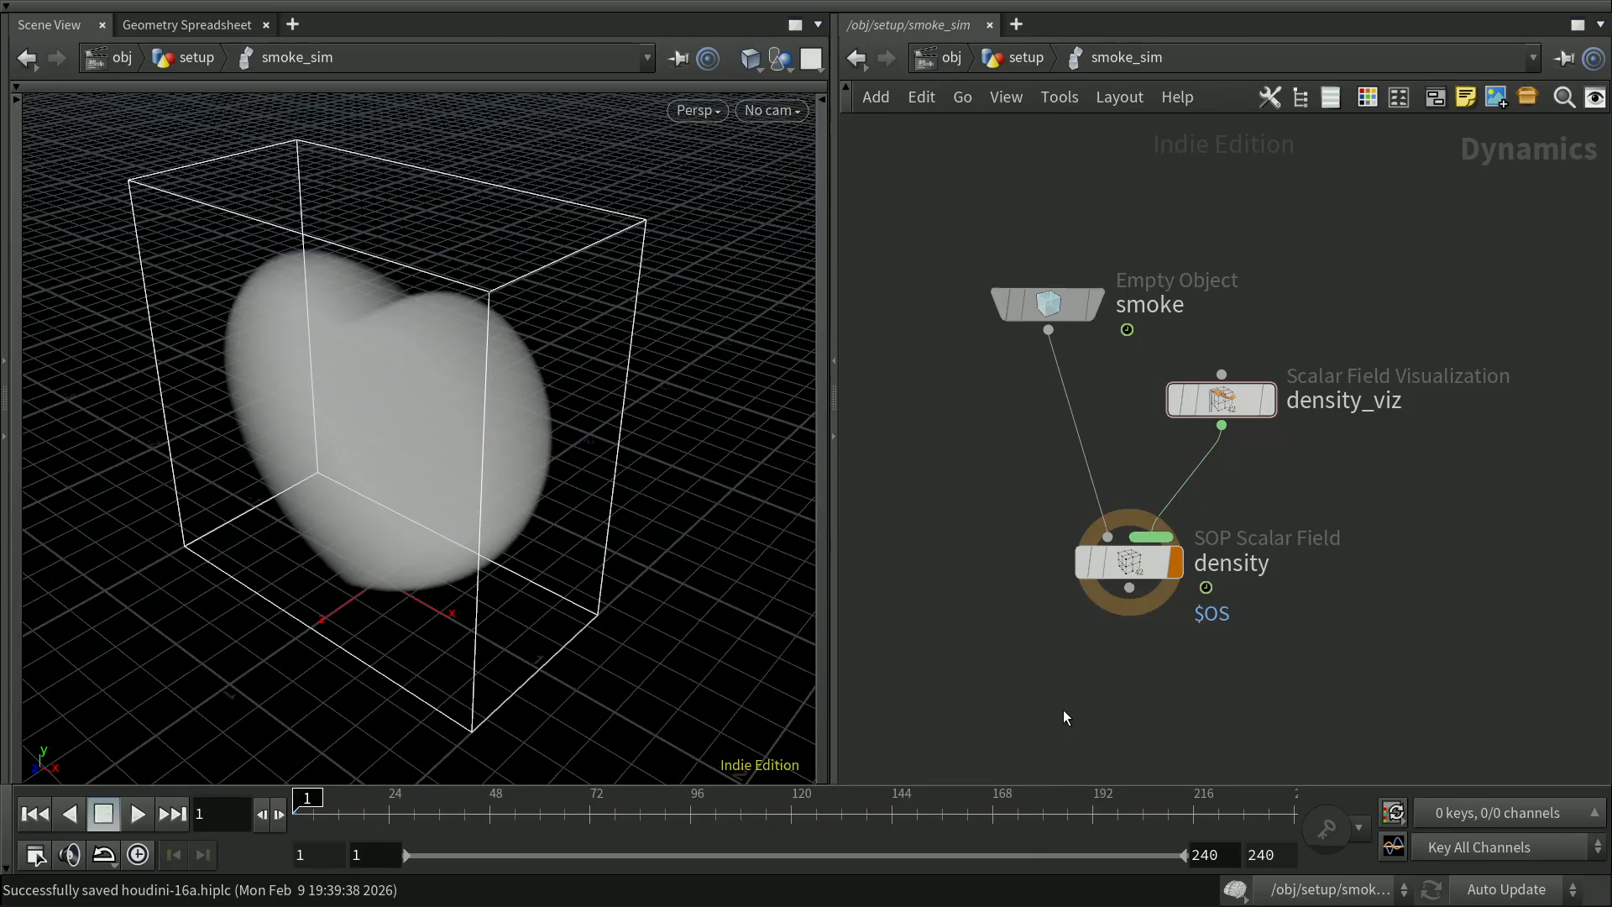
# Return to the setup network and move the smoke_sim node slightly lower in the Simulation box
pyautogui.press('u')
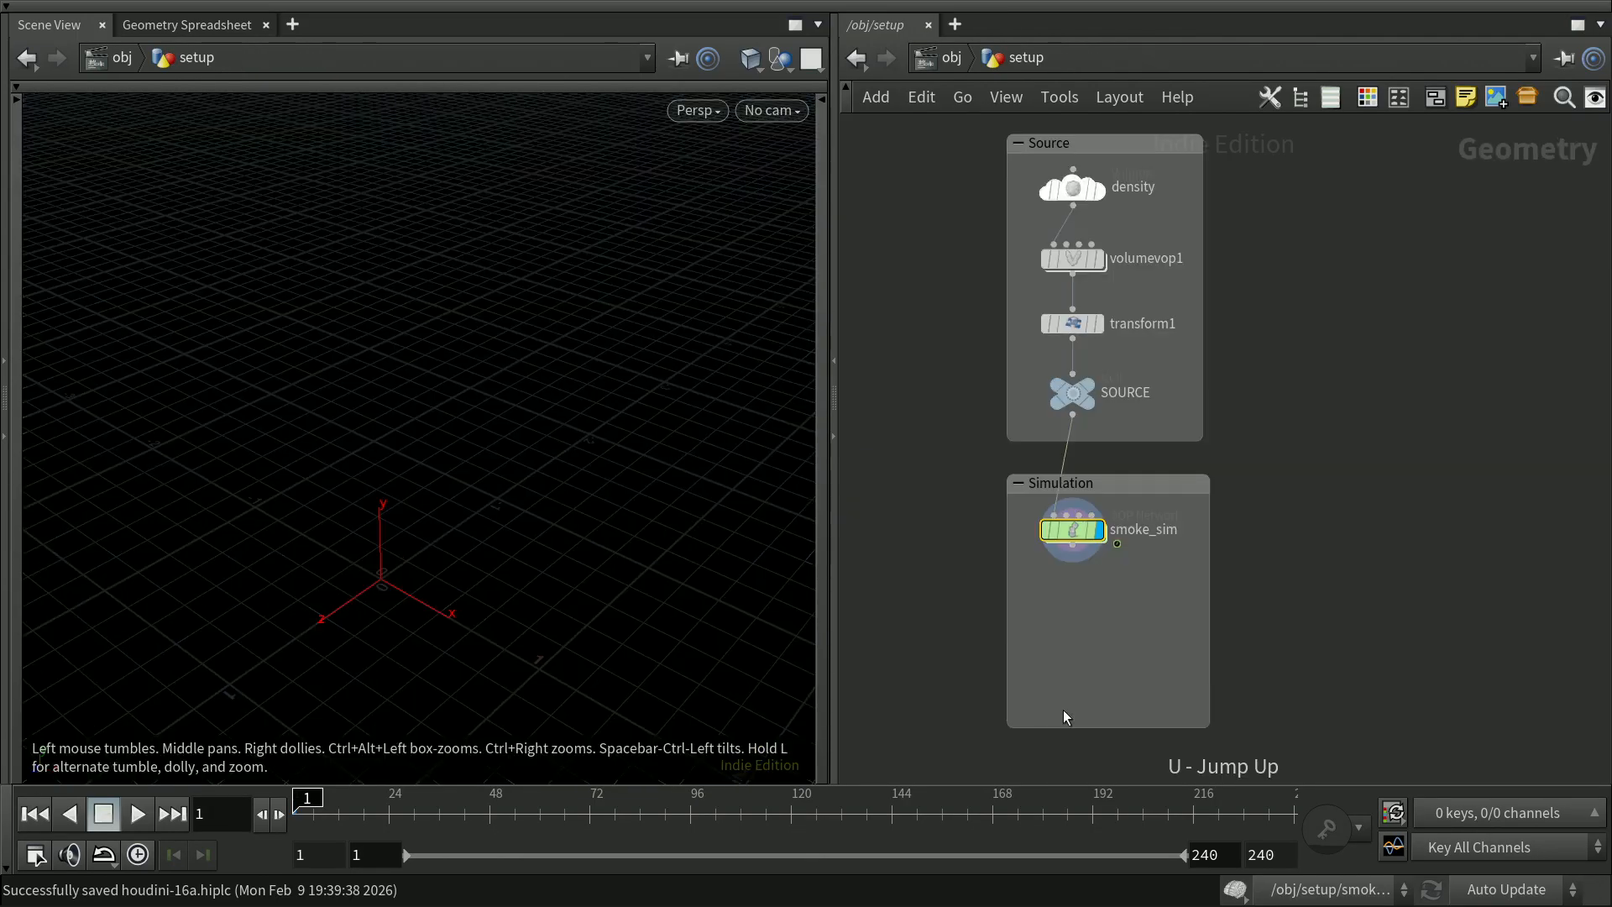
pyautogui.moveTo(1073, 539); pyautogui.dragTo(1078, 554)
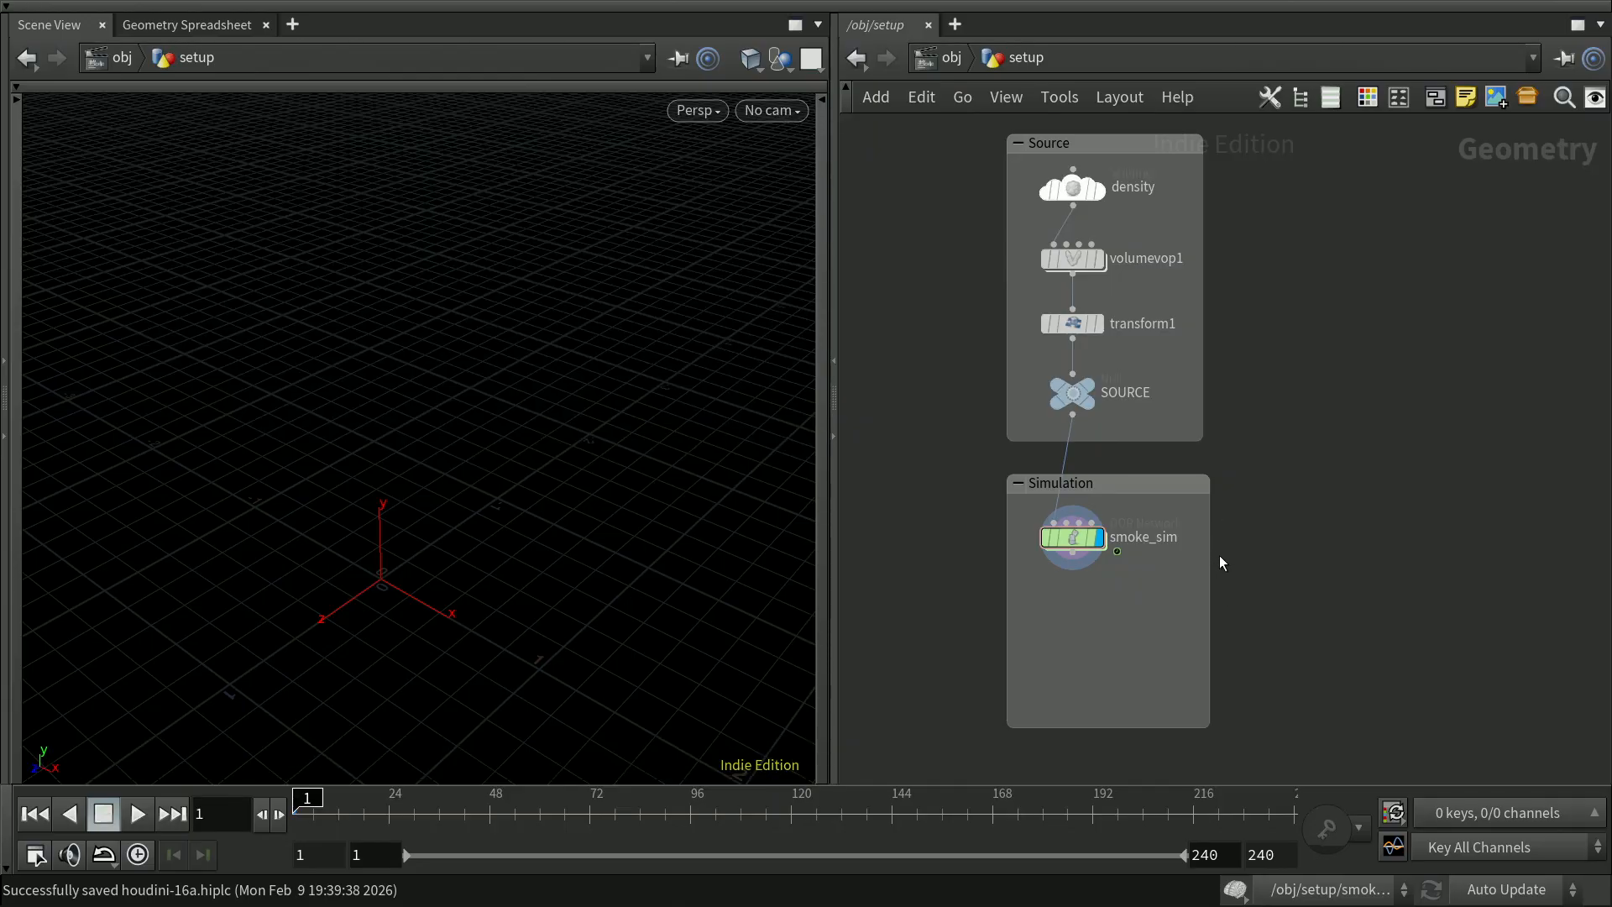
# Set the end frame of the timeline to 24
pyautogui.click(1279, 855)
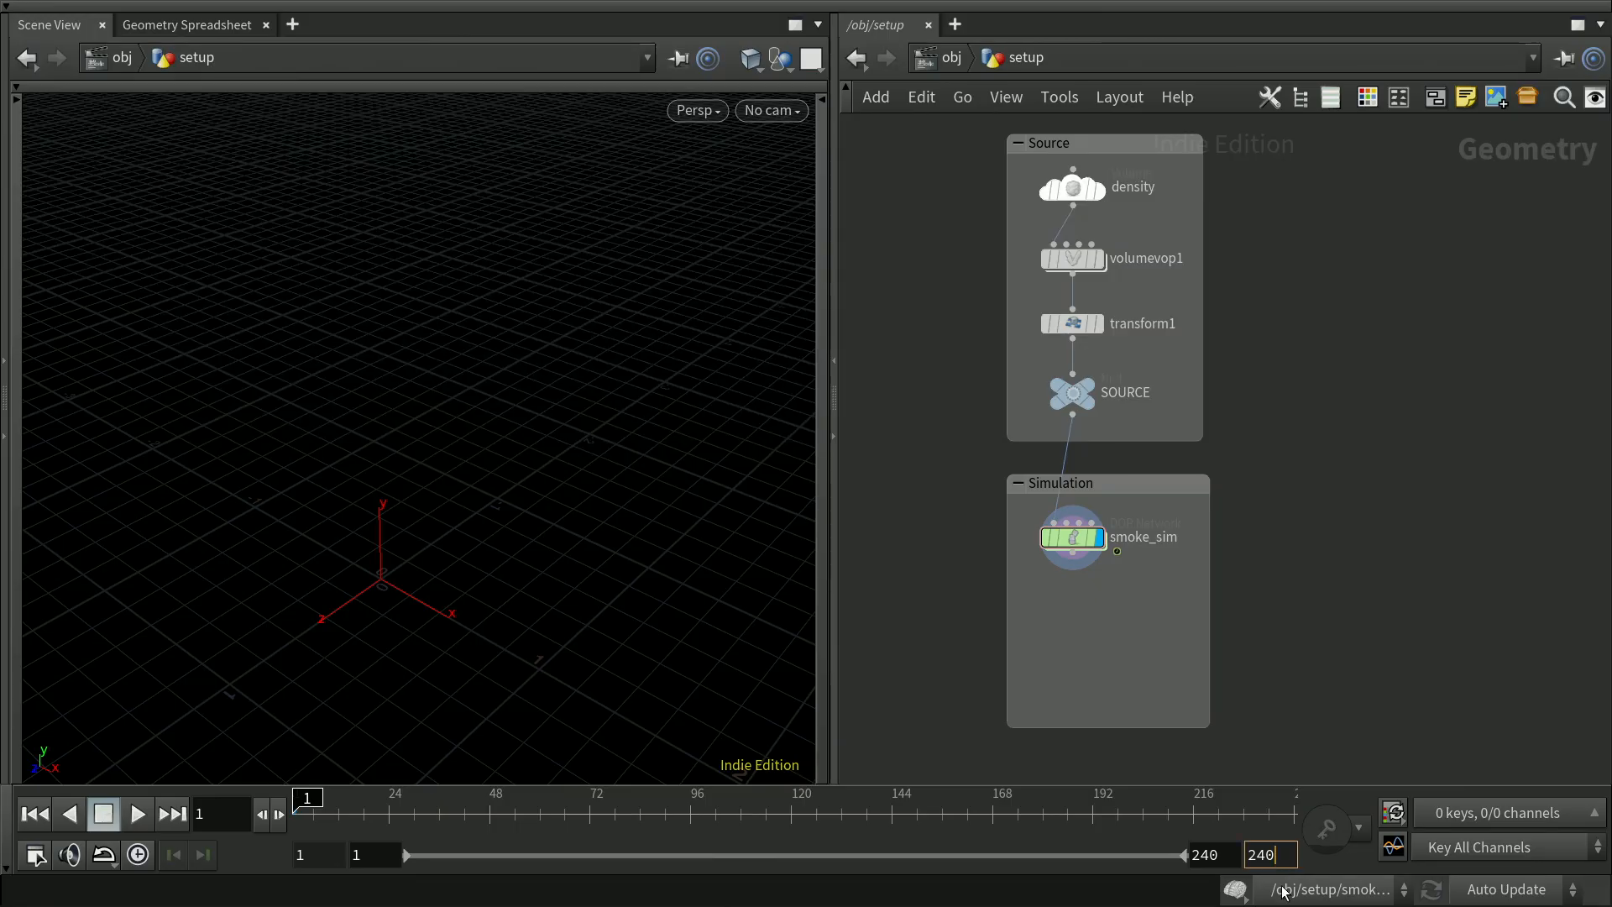
pyautogui.press('BackSpace')
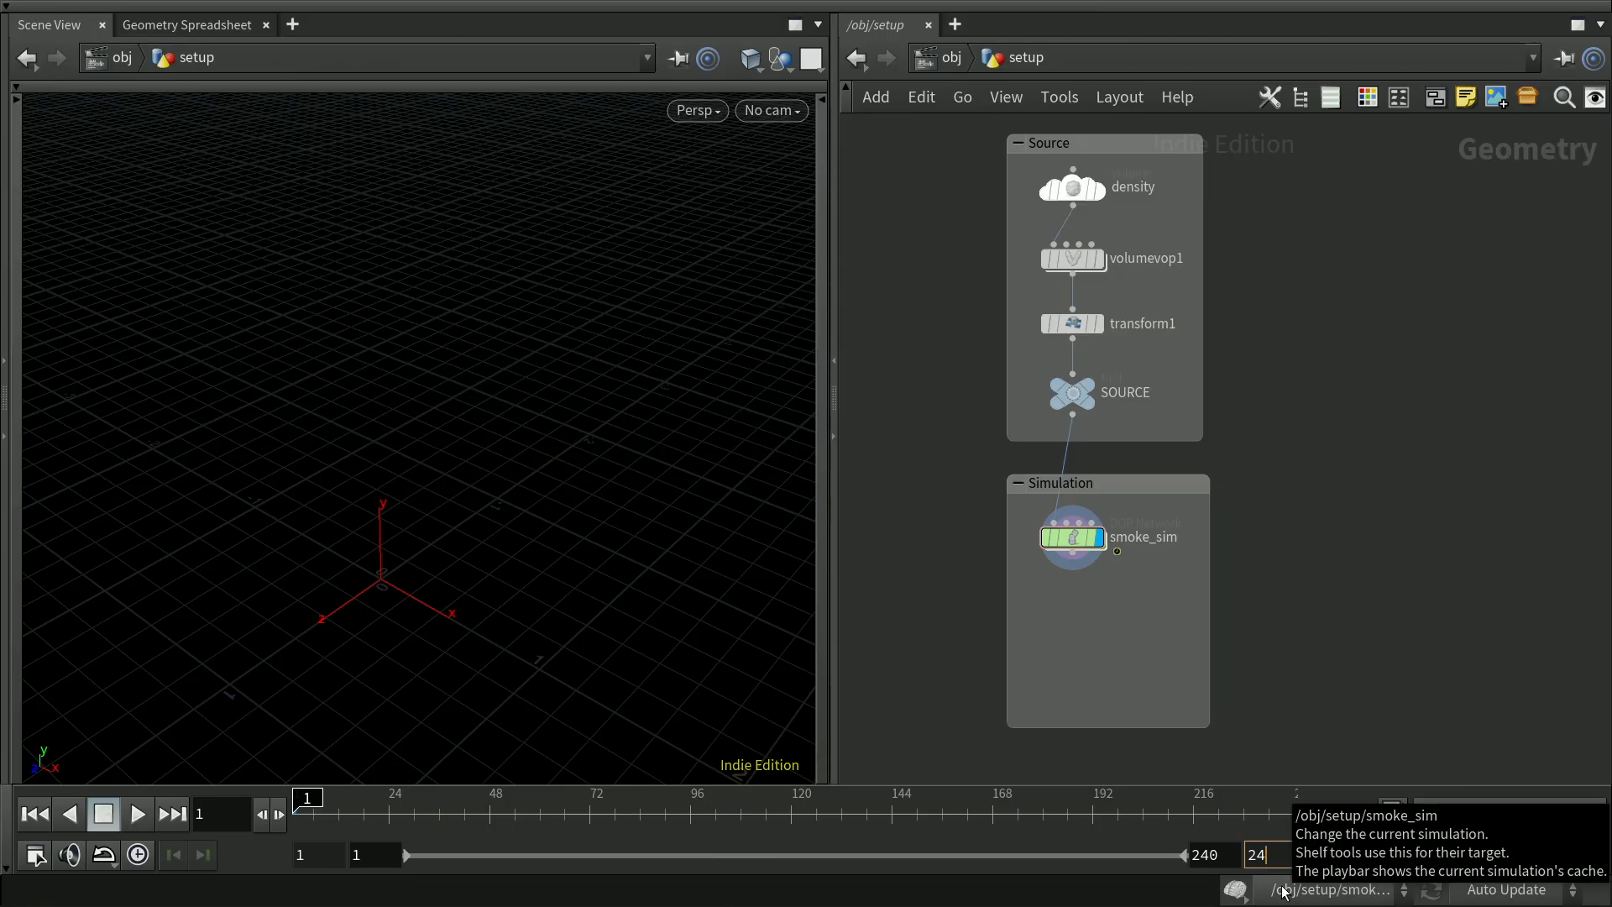
pyautogui.press('Return')
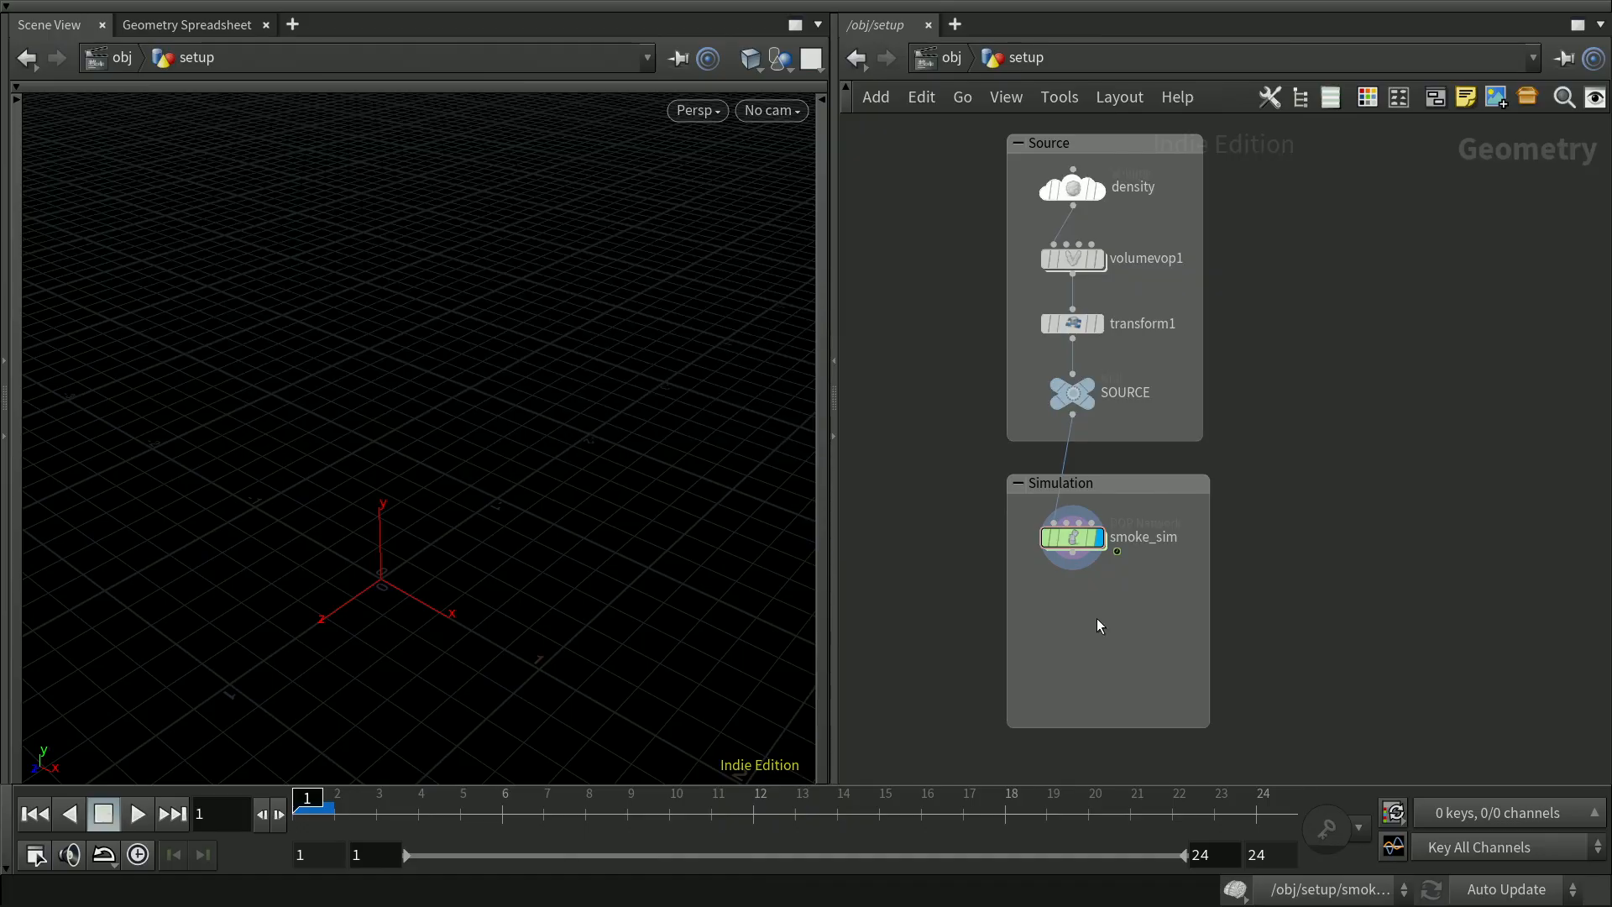
# Add a File Cache node below smoke_sim in the Simulation box and connect smoke_sim's output to its input
pyautogui.press('Tab')
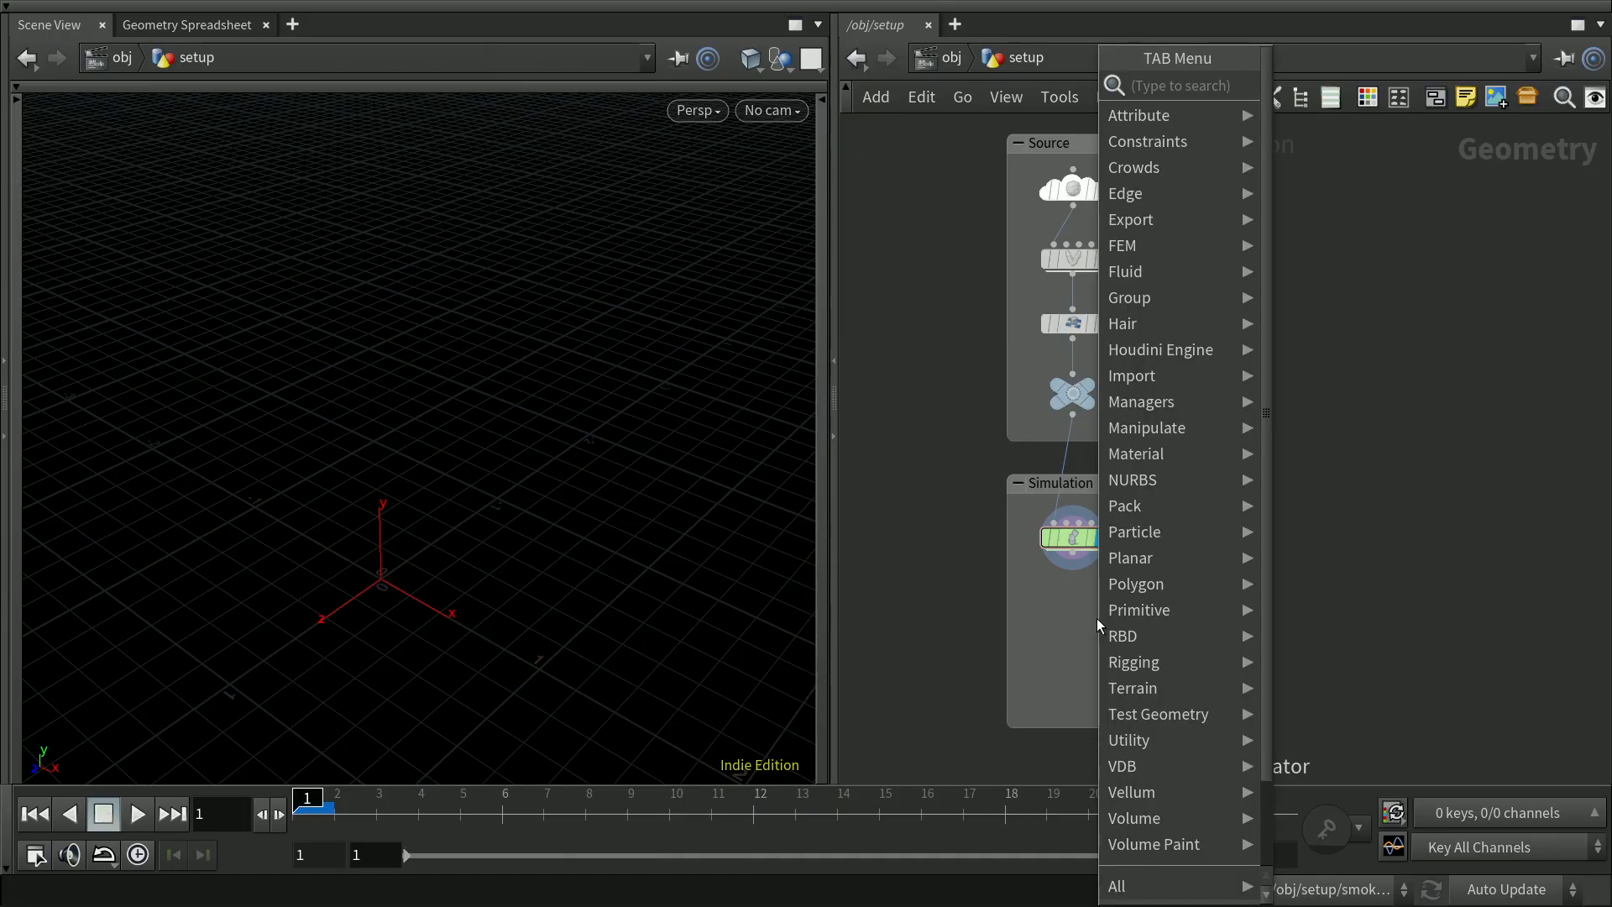
pyautogui.write('file')
pyautogui.press('Return')
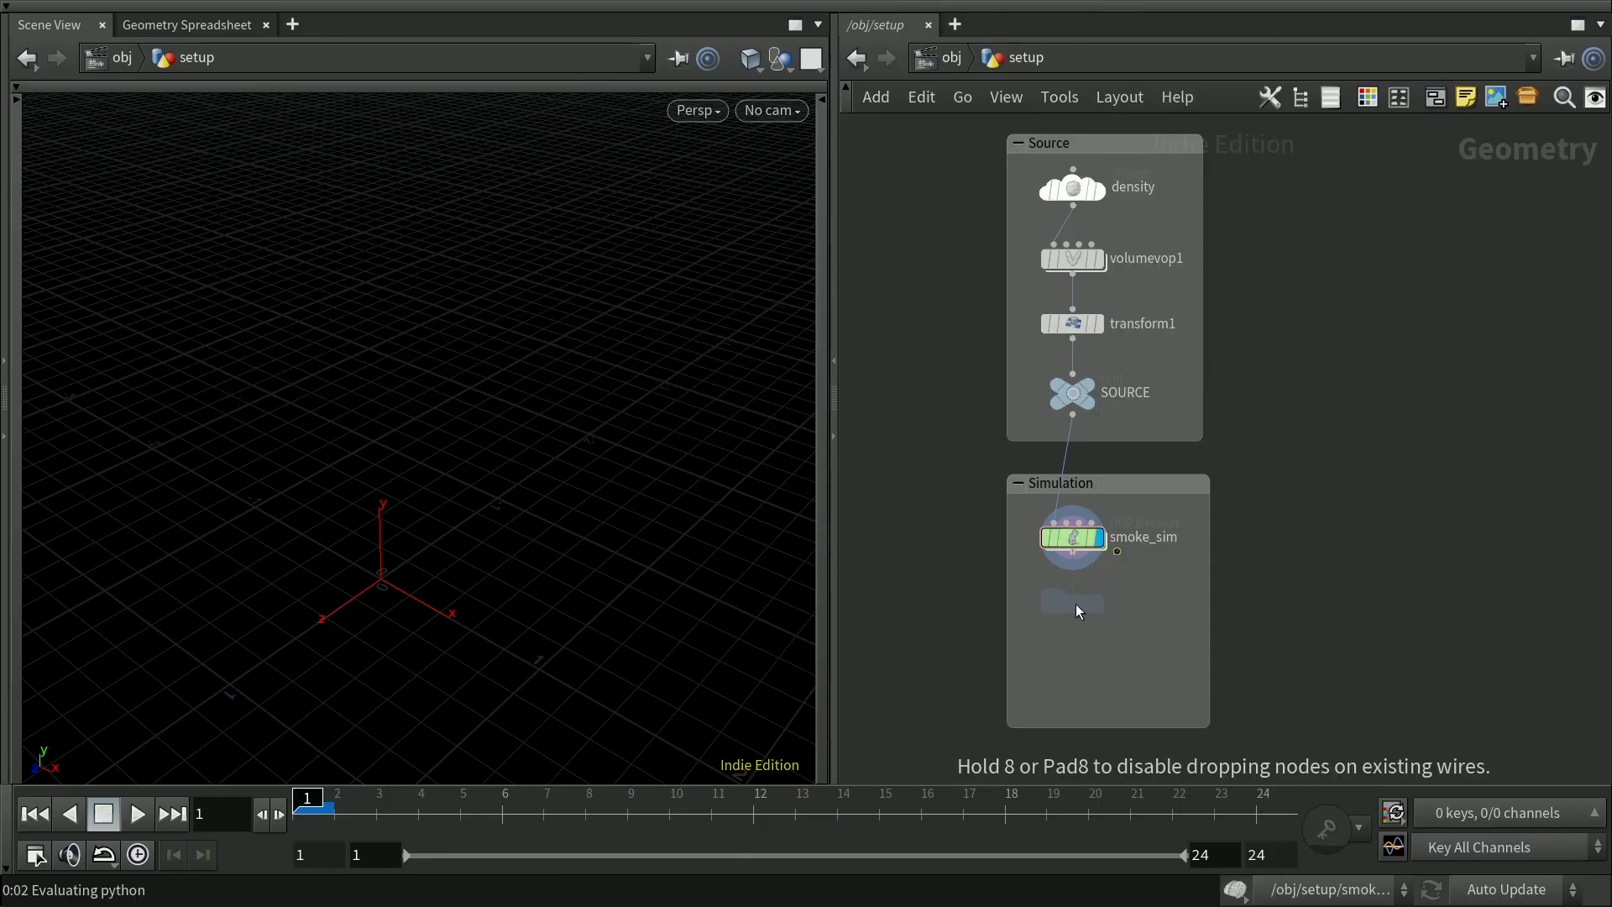
pyautogui.click(1075, 603)
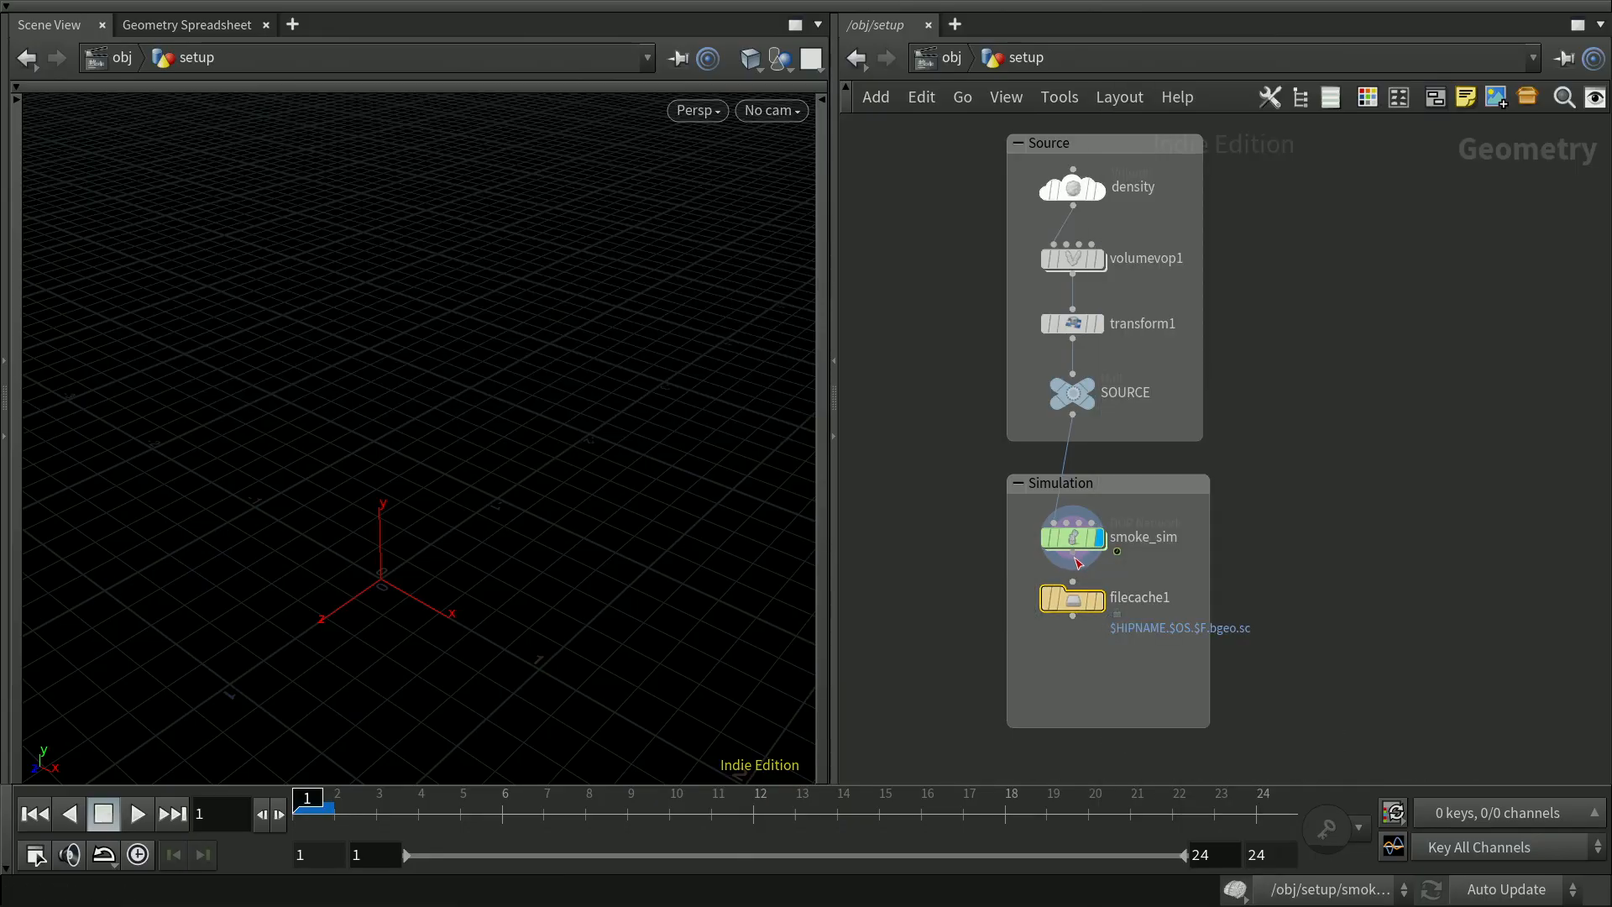
pyautogui.moveTo(1077, 556); pyautogui.dragTo(1075, 581)
# Rename the new File Cache node to smoke_cache
pyautogui.click(1172, 600)
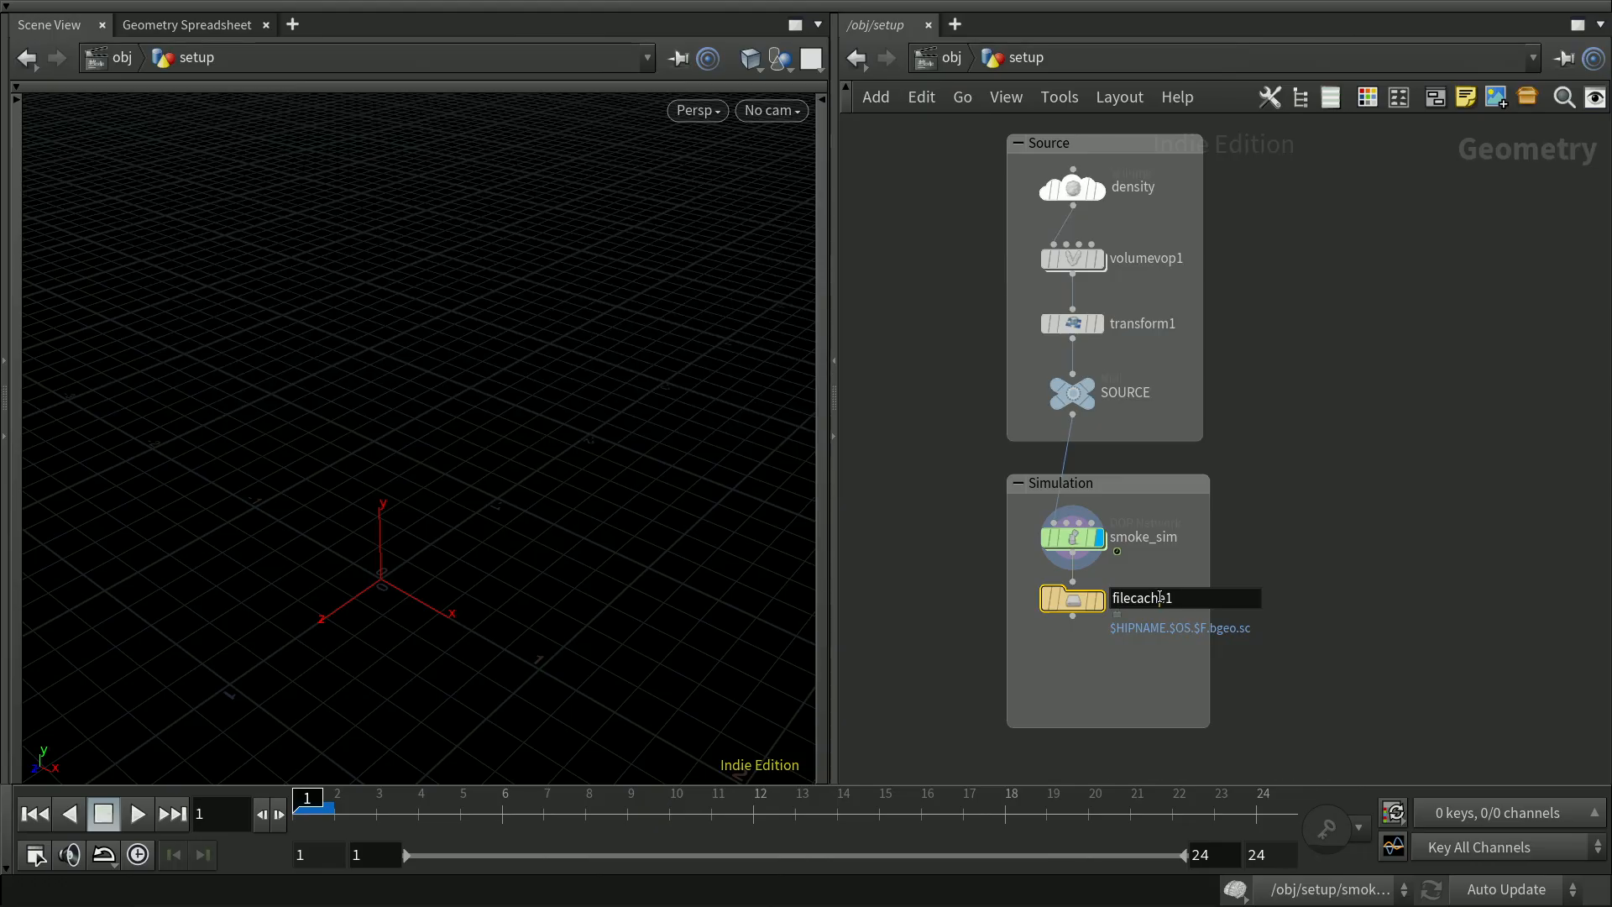
pyautogui.moveTo(1175, 599); pyautogui.dragTo(1099, 592)
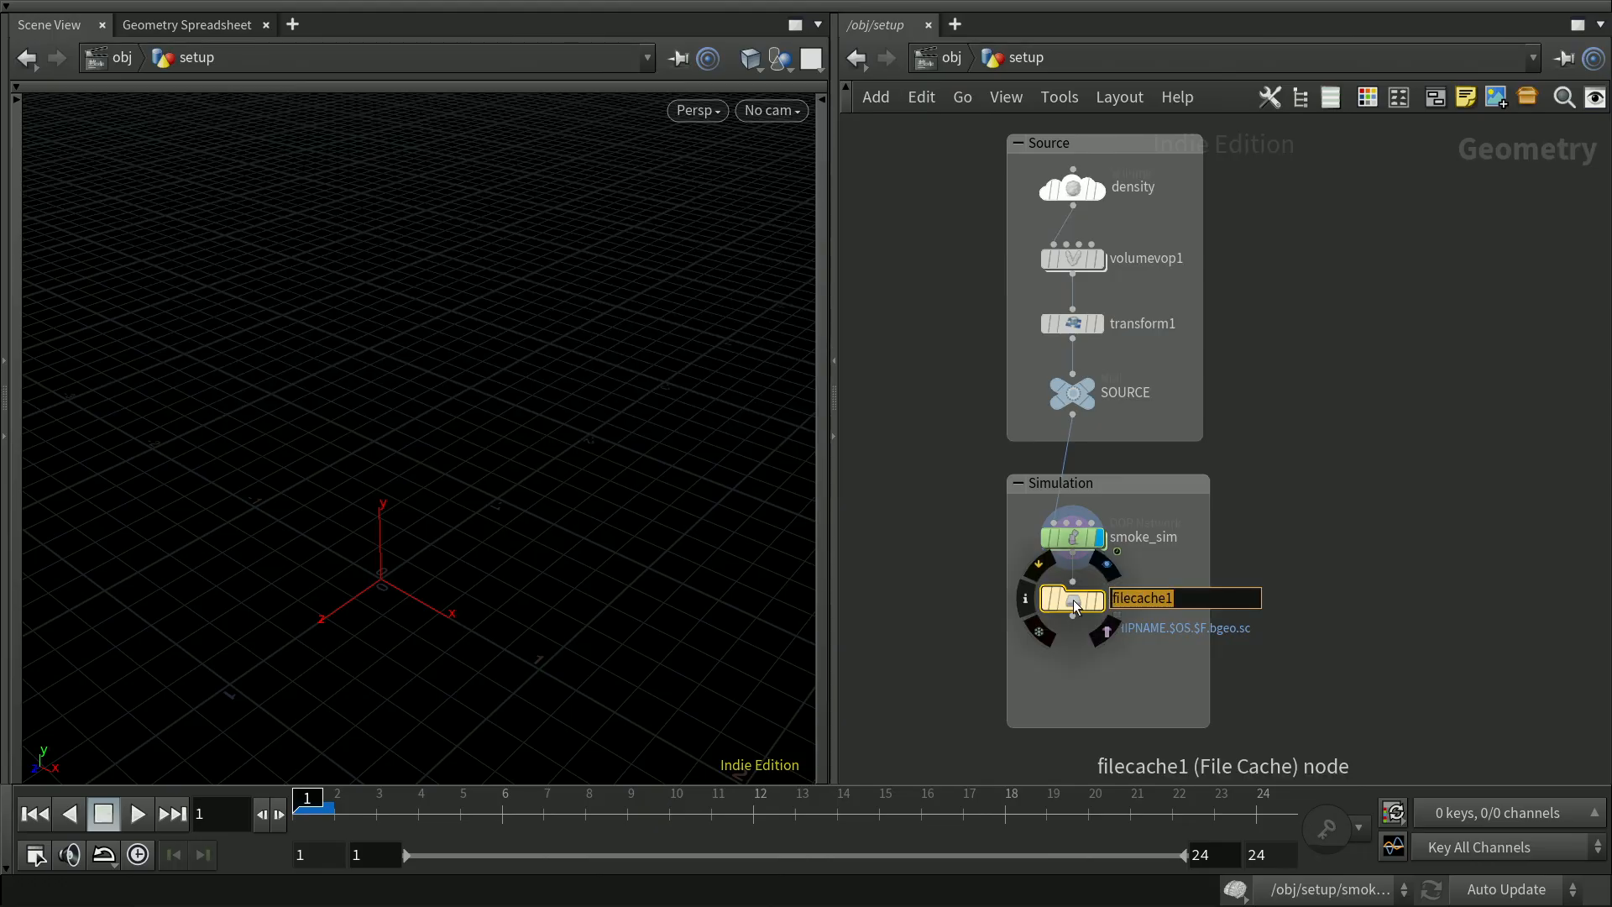
pyautogui.write('smoke_cache')
pyautogui.press('Return')
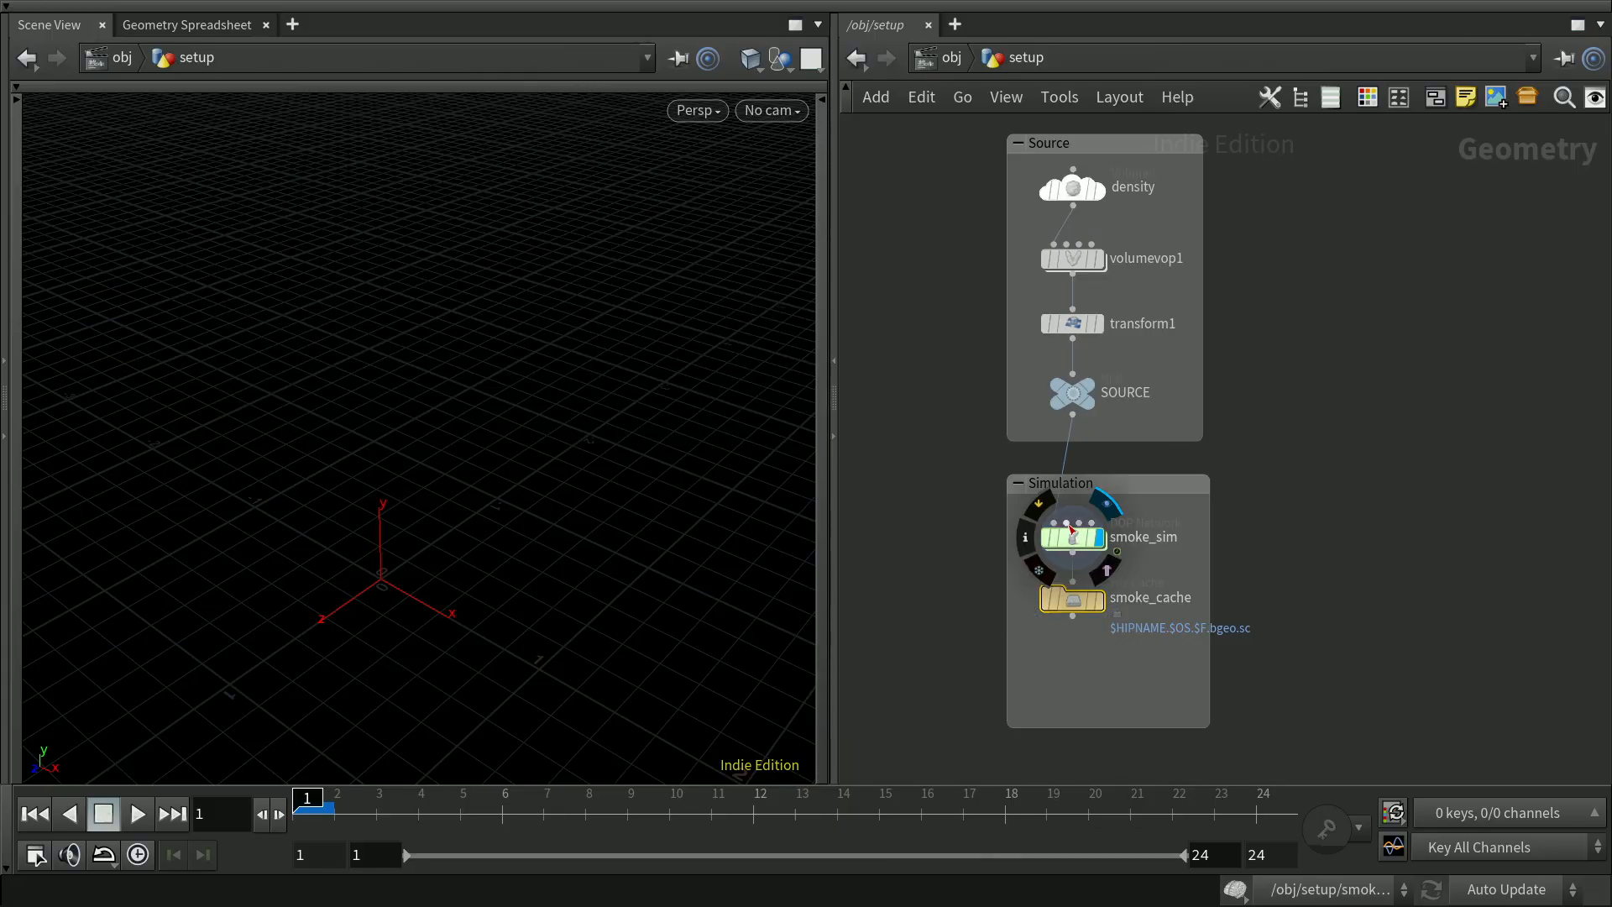
# Open the smoke_cache parameters and replace $HIP with $DATA in the Geometry File path
pyautogui.moveTo(1074, 600)
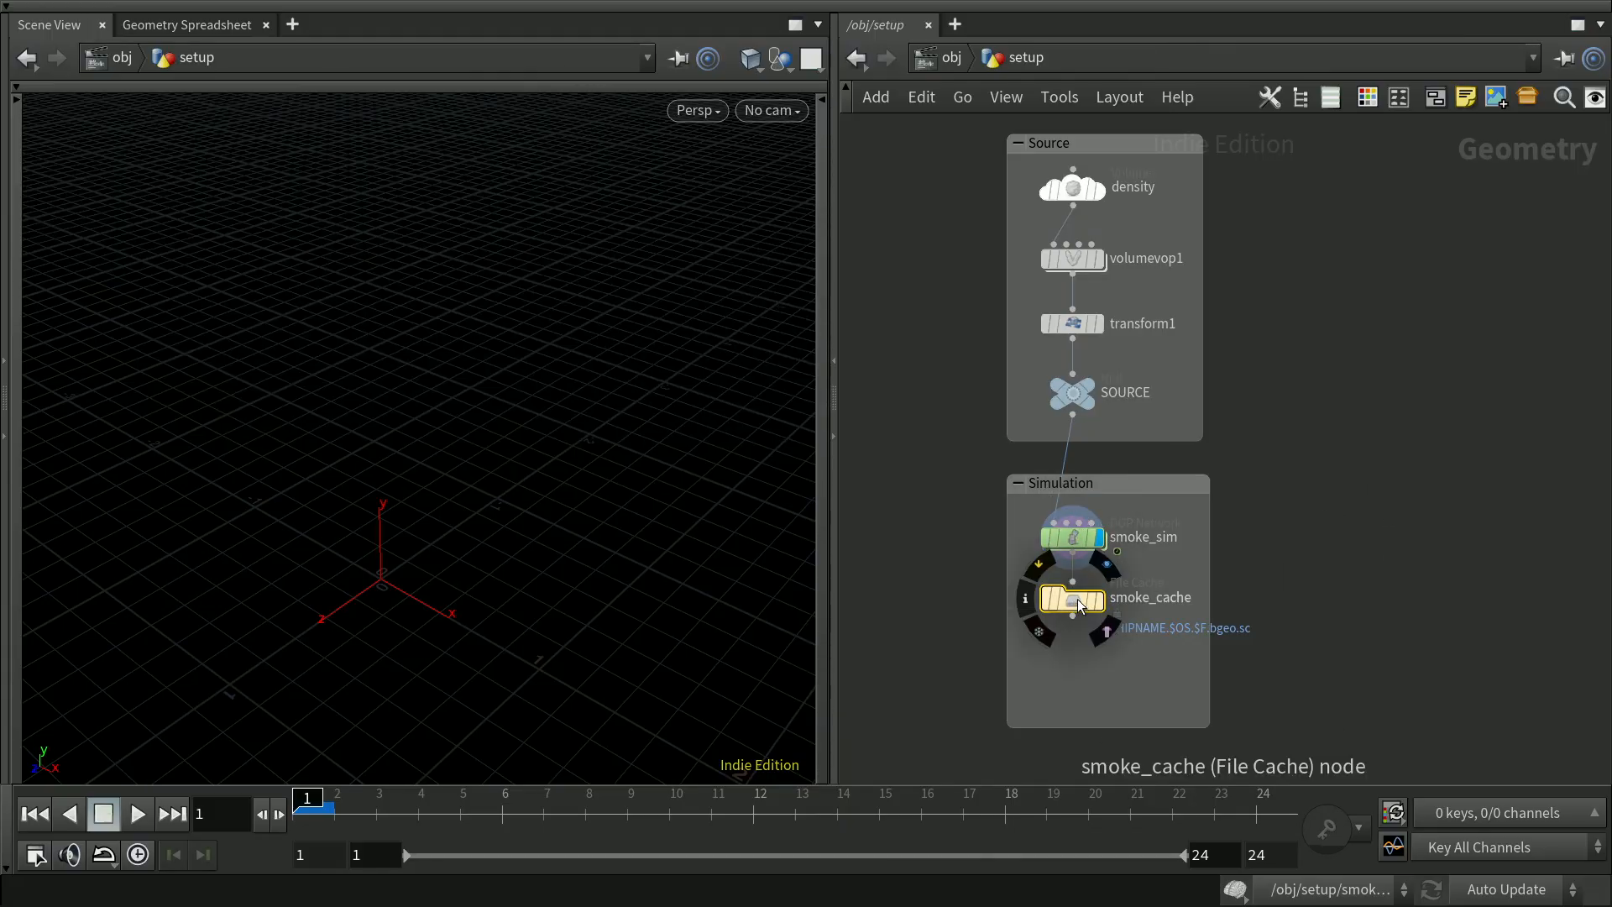
pyautogui.press('p')
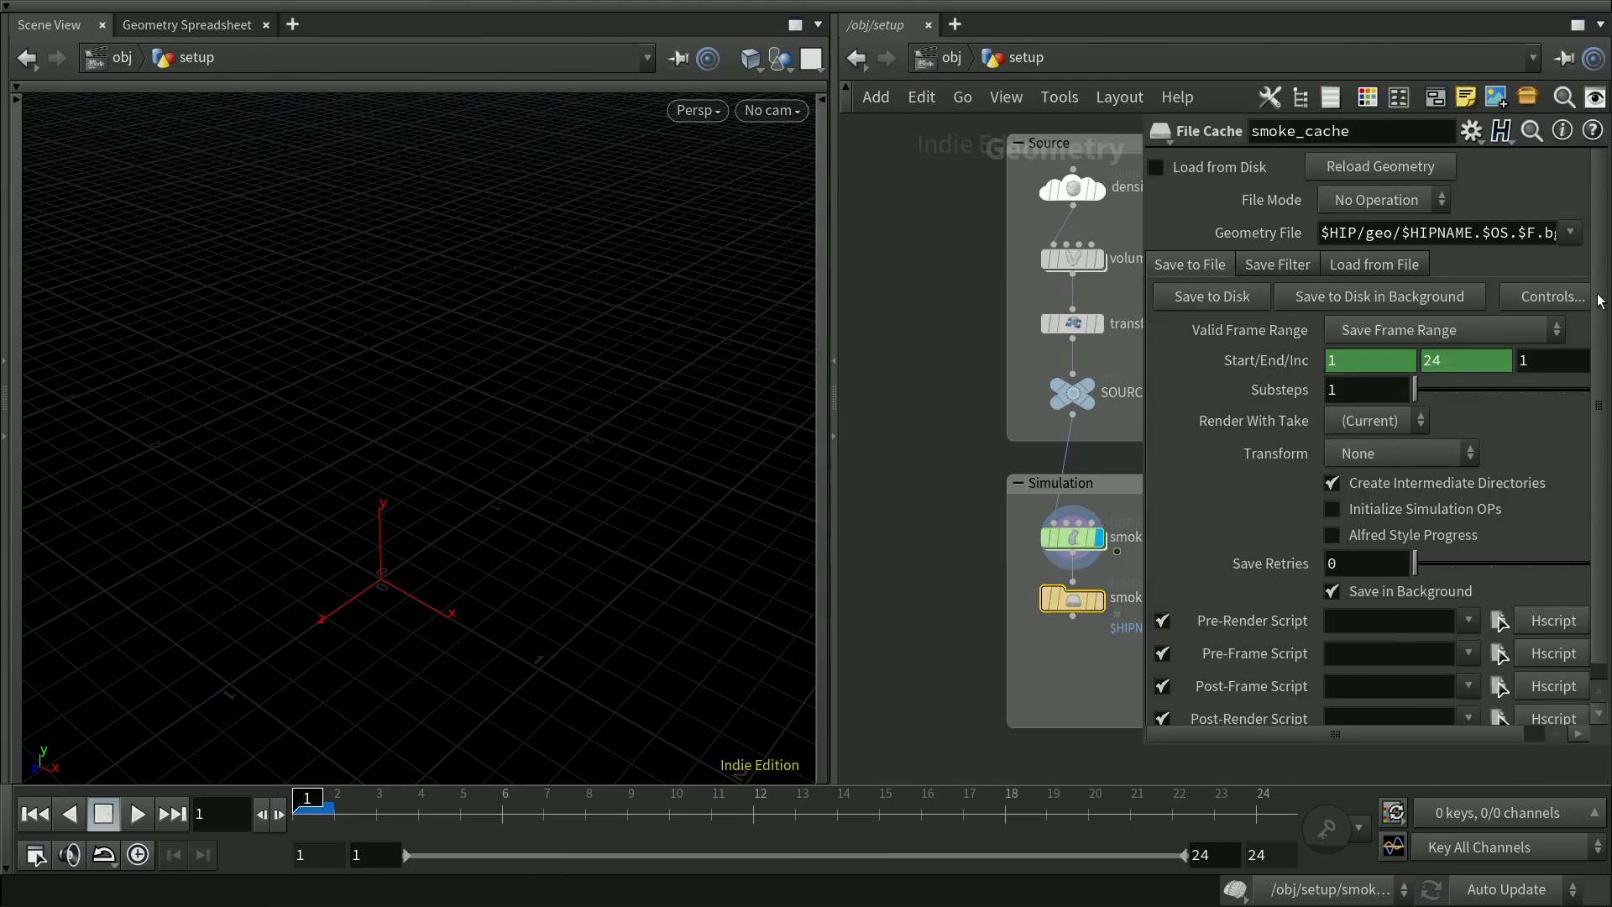
pyautogui.scroll(-1, 1597, 343)
pyautogui.scroll(1, 1601, 315)
pyautogui.doubleClick(1339, 233)
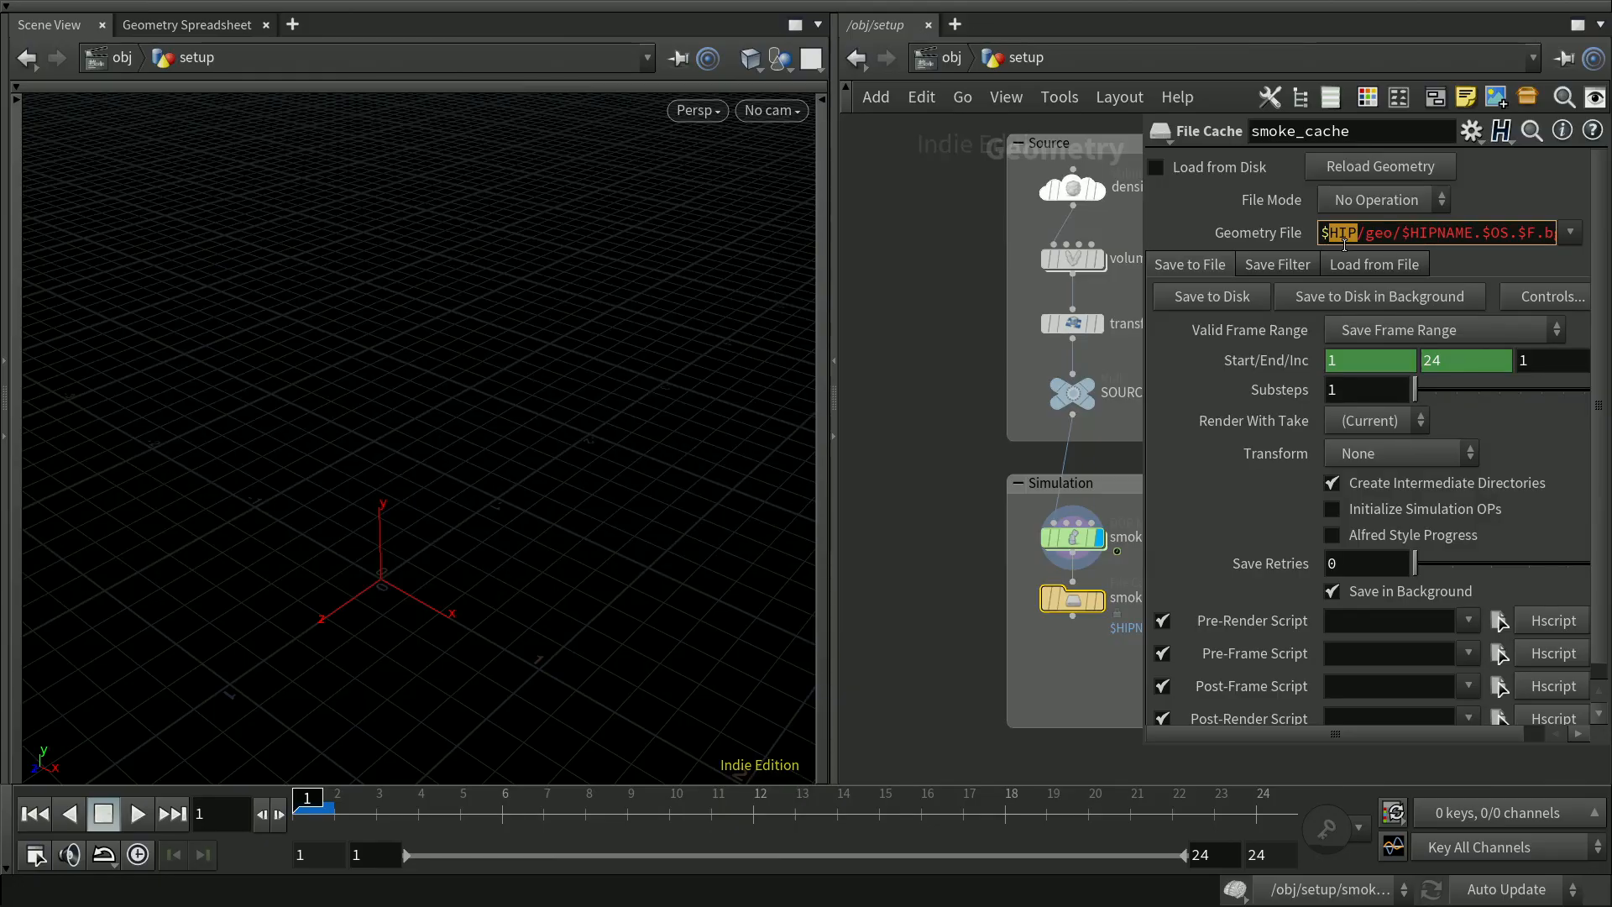
pyautogui.write('DATA')
pyautogui.press('Right')
pyautogui.press('Right')
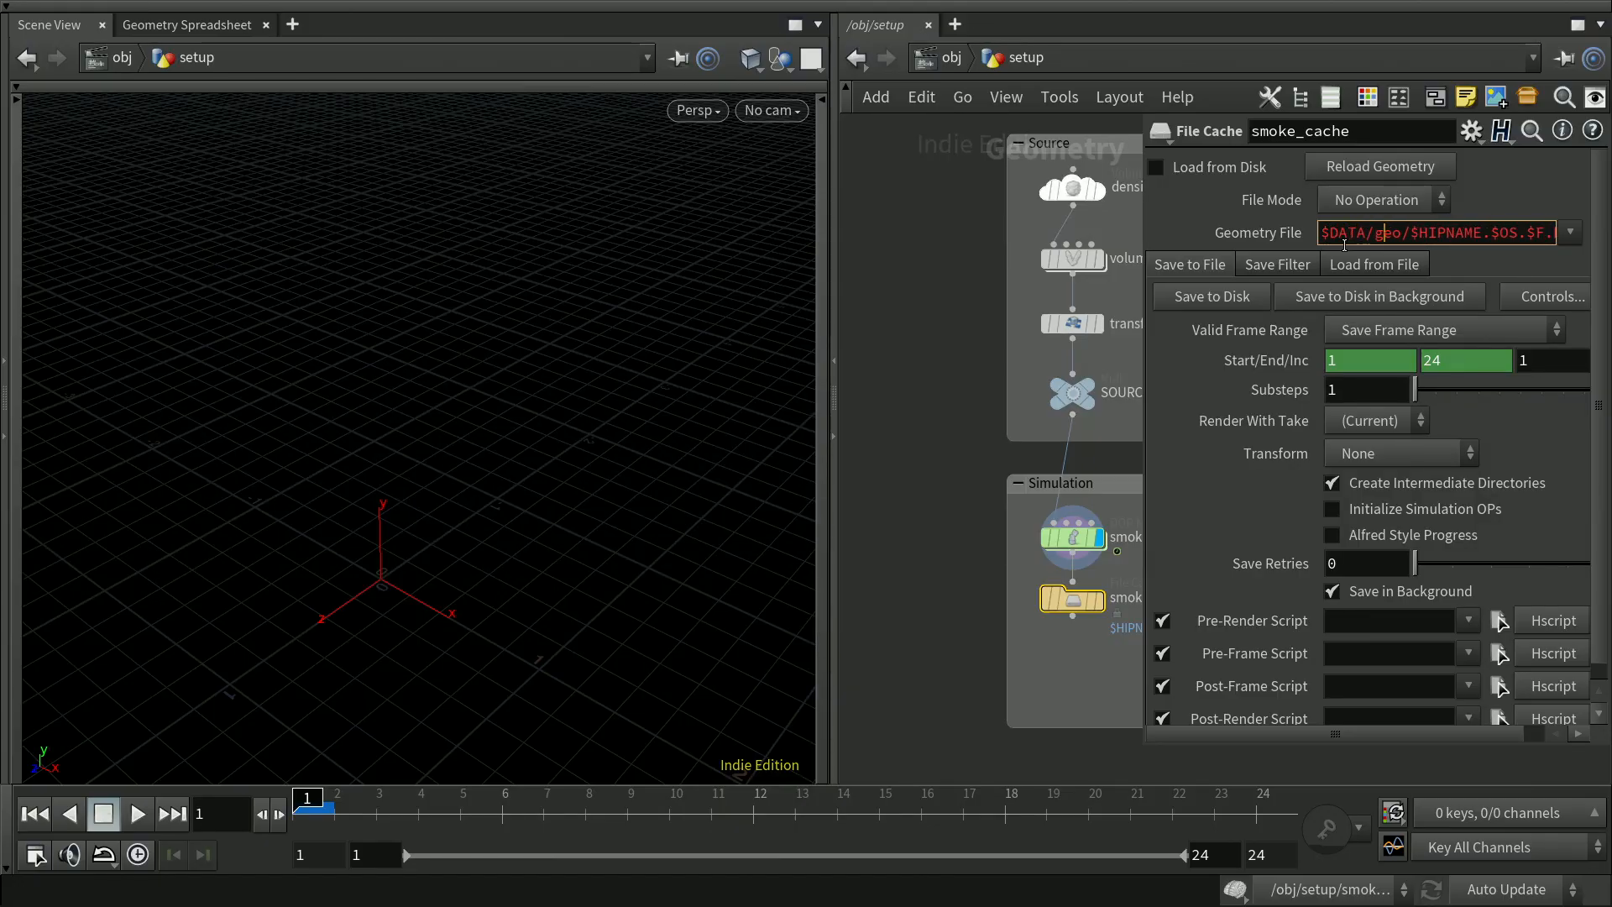
pyautogui.press('Left')
pyautogui.press('Left')
pyautogui.press('Left')
pyautogui.moveTo(326, 7)
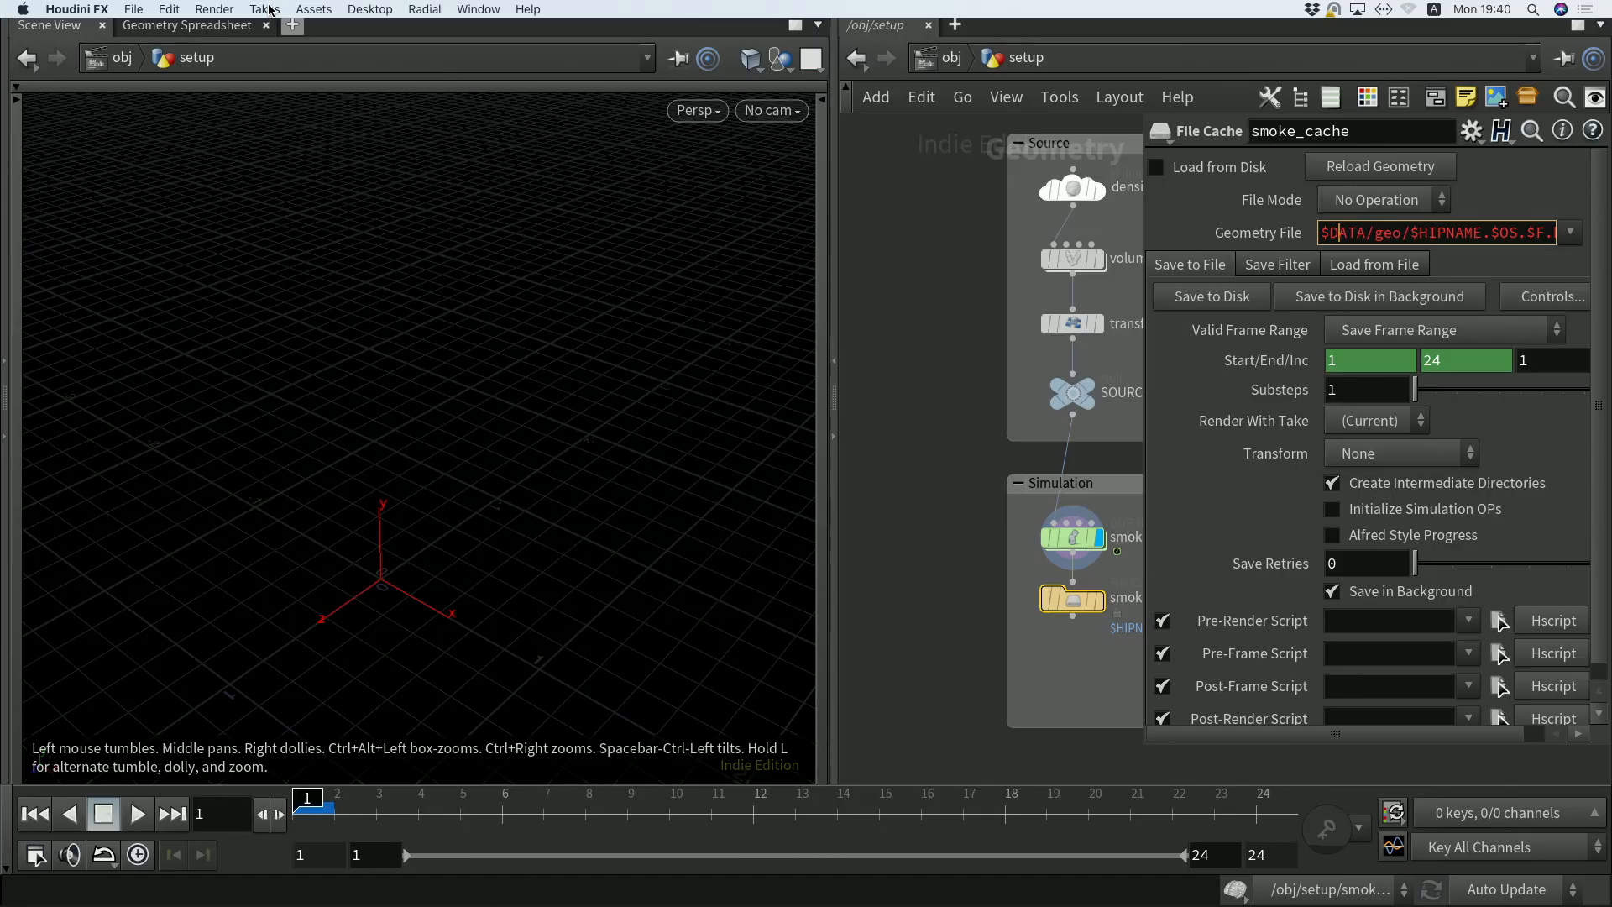
pyautogui.click(265, 9)
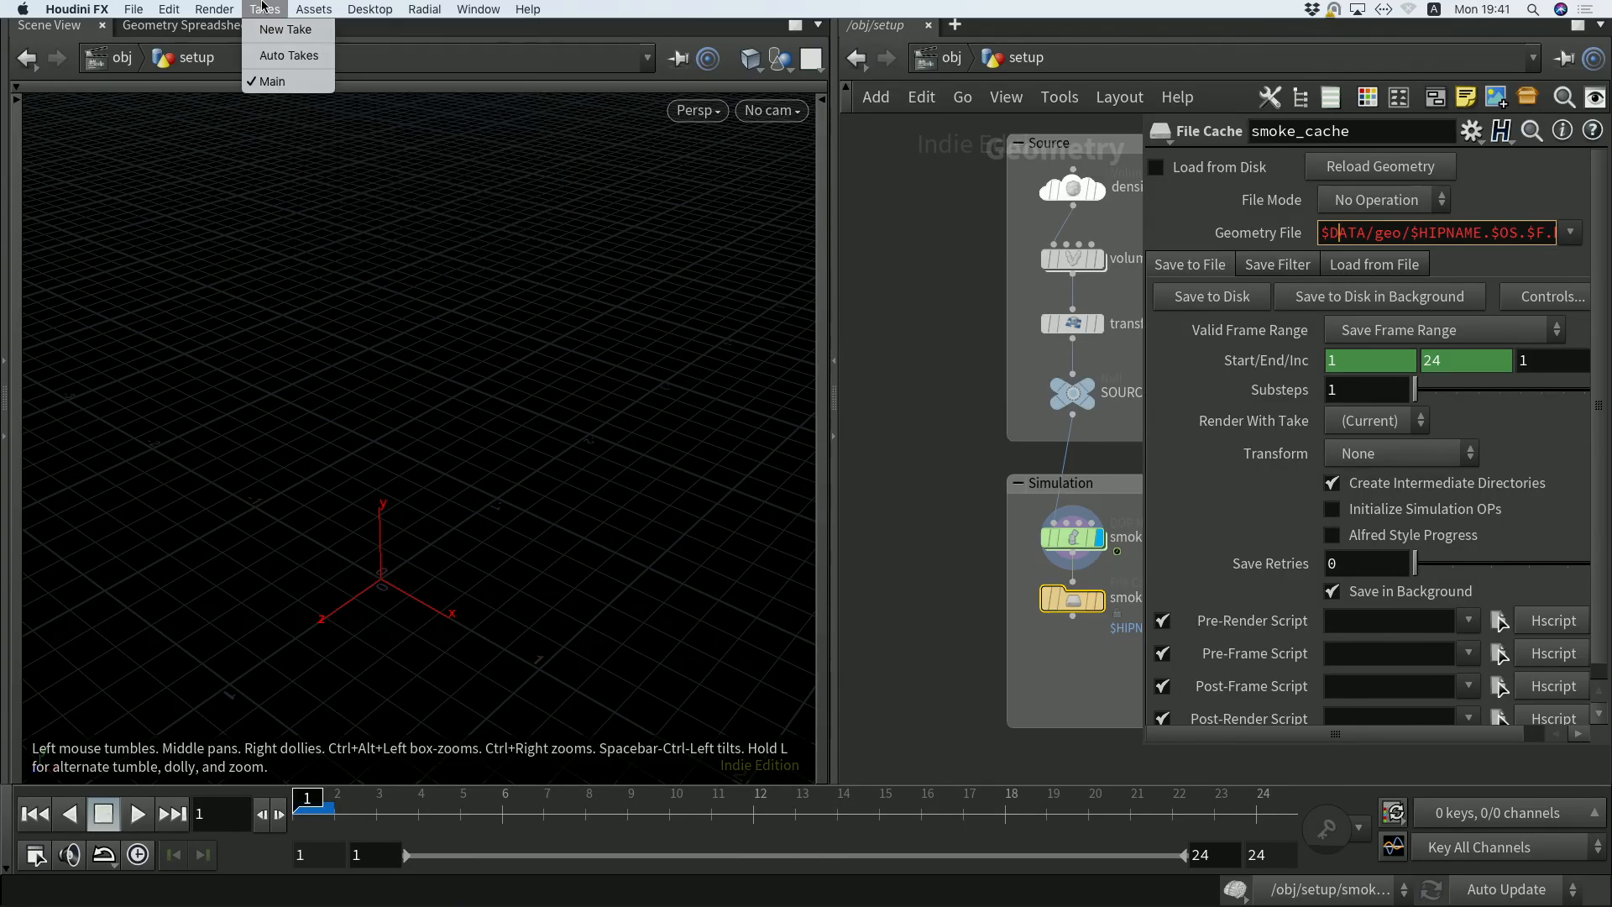
pyautogui.moveTo(222, 11)
pyautogui.moveTo(169, 10)
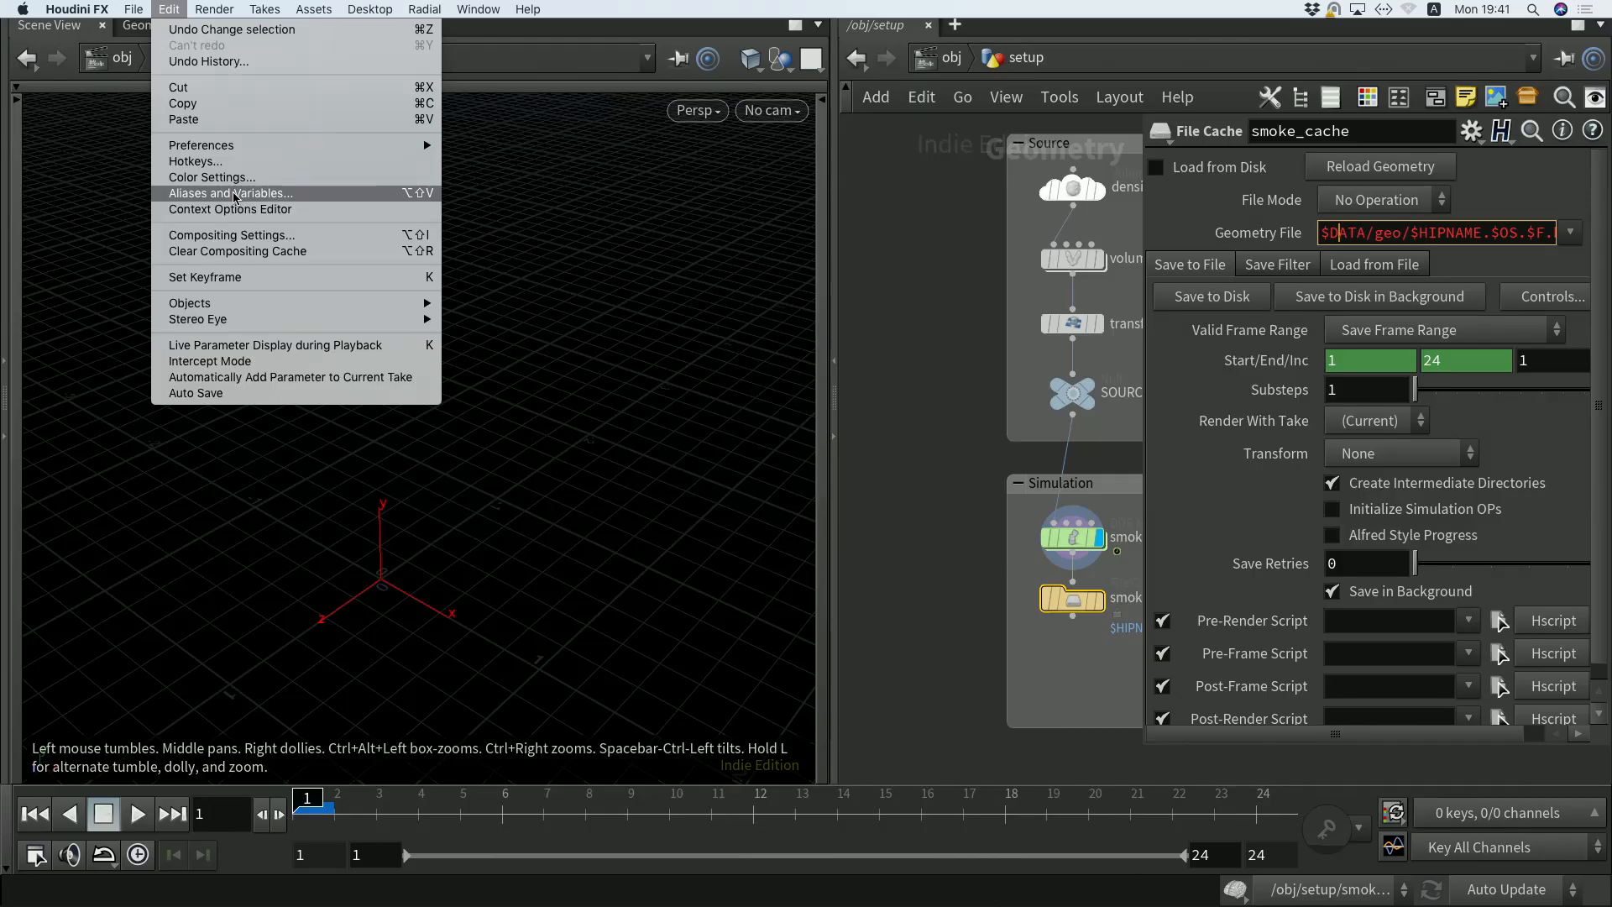
pyautogui.click(941, 487)
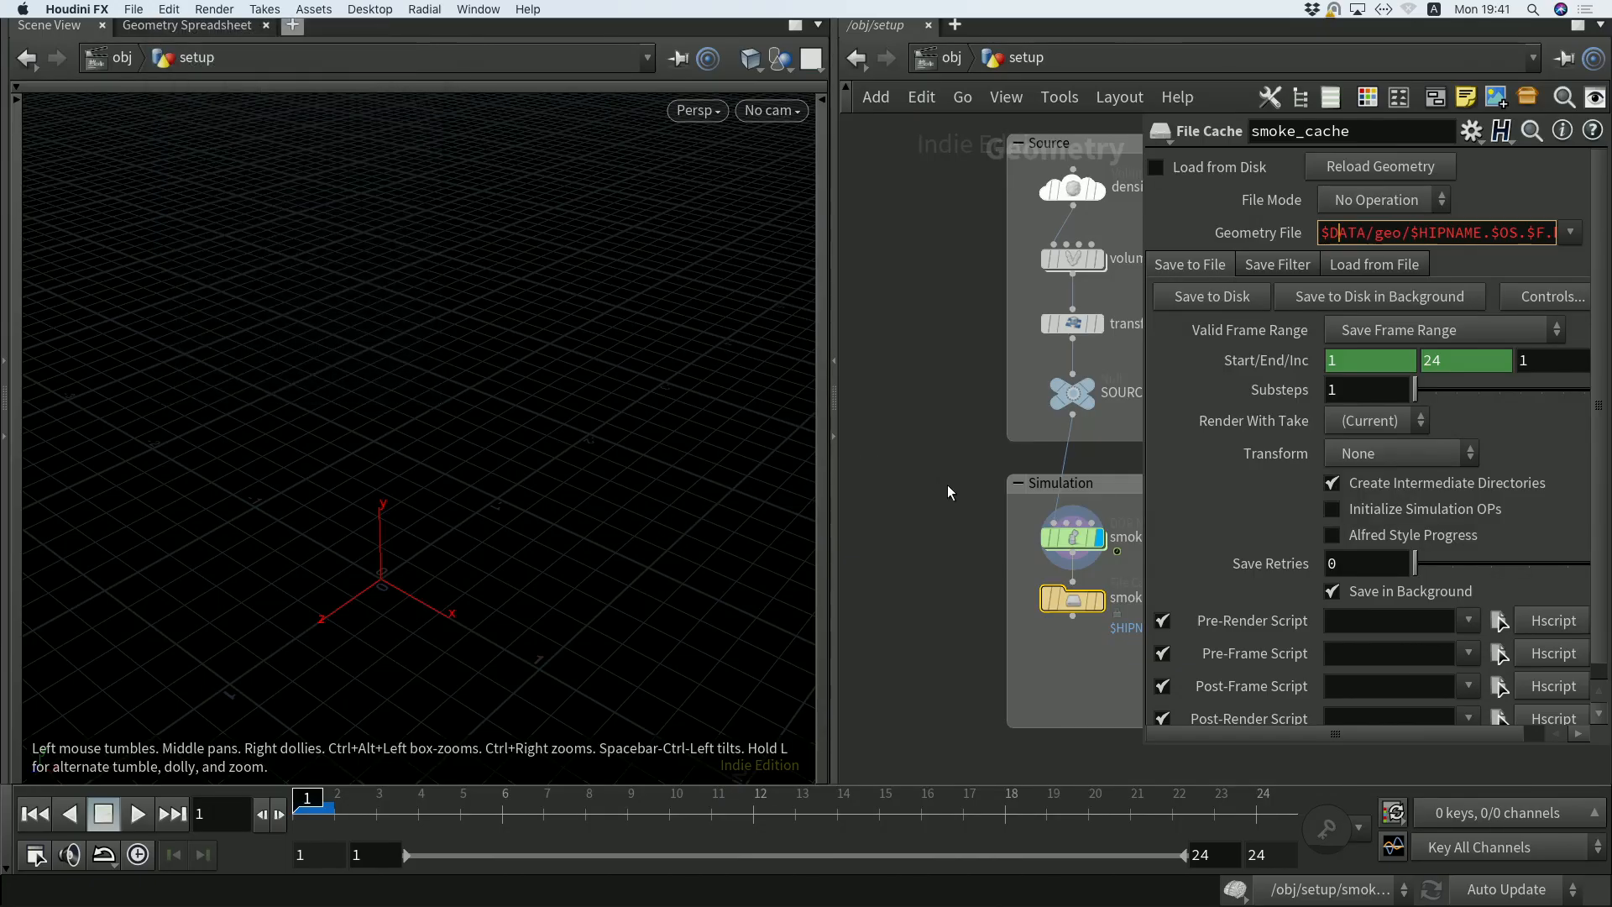
# Replace the geo folder in the Geometry File path with exr
pyautogui.moveTo(1322, 233); pyautogui.dragTo(1394, 233)
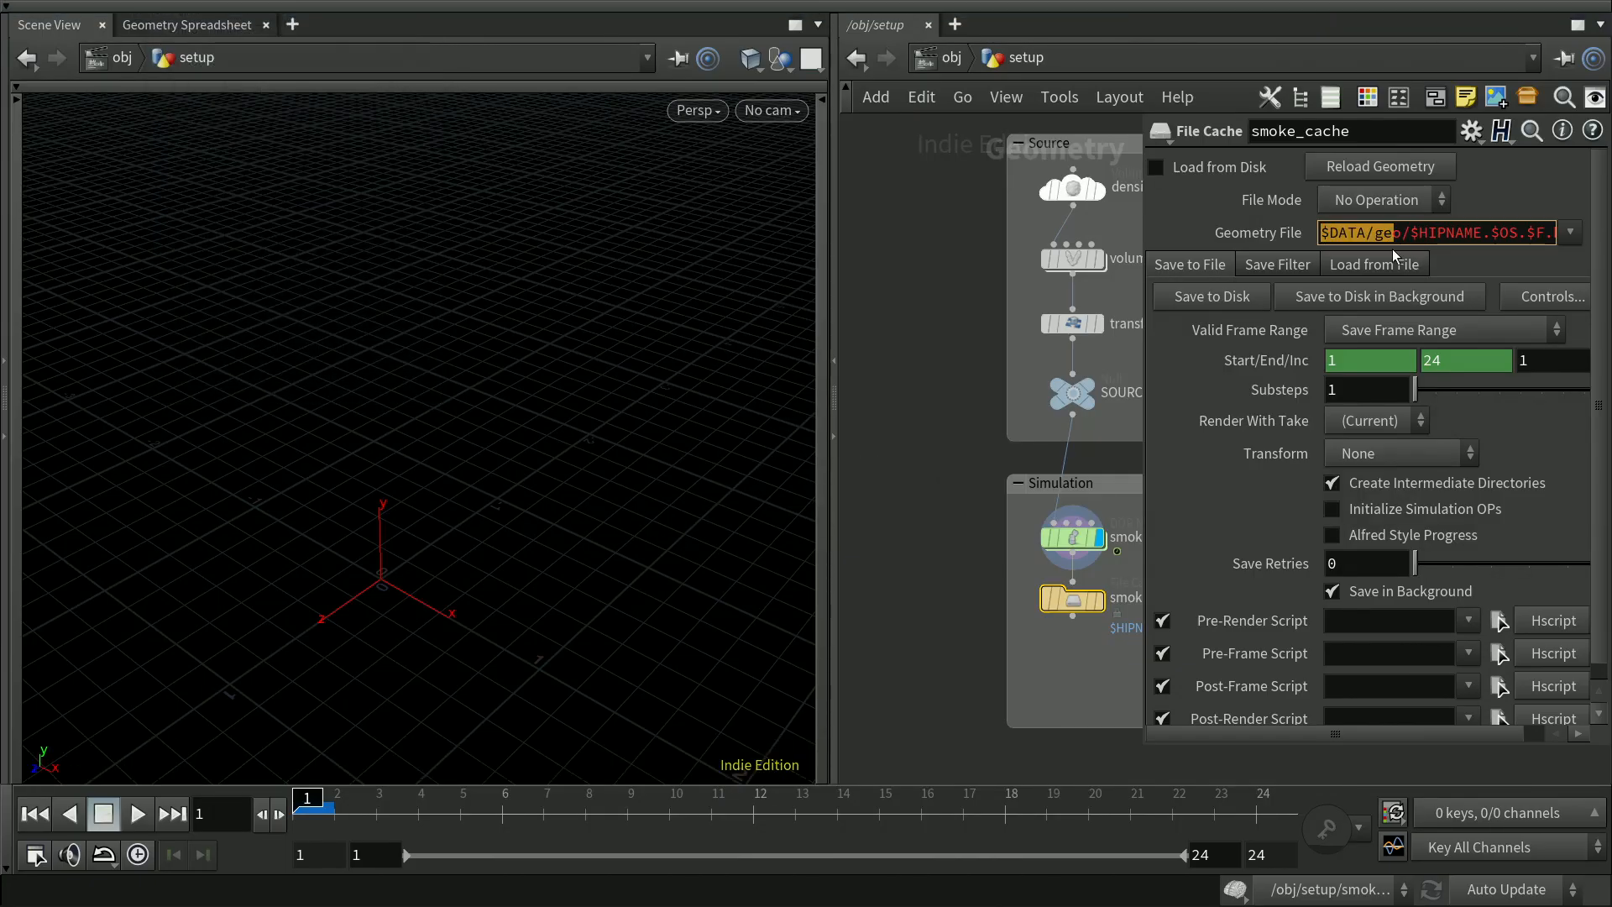
pyautogui.doubleClick(1407, 234)
pyautogui.press('BackSpace')
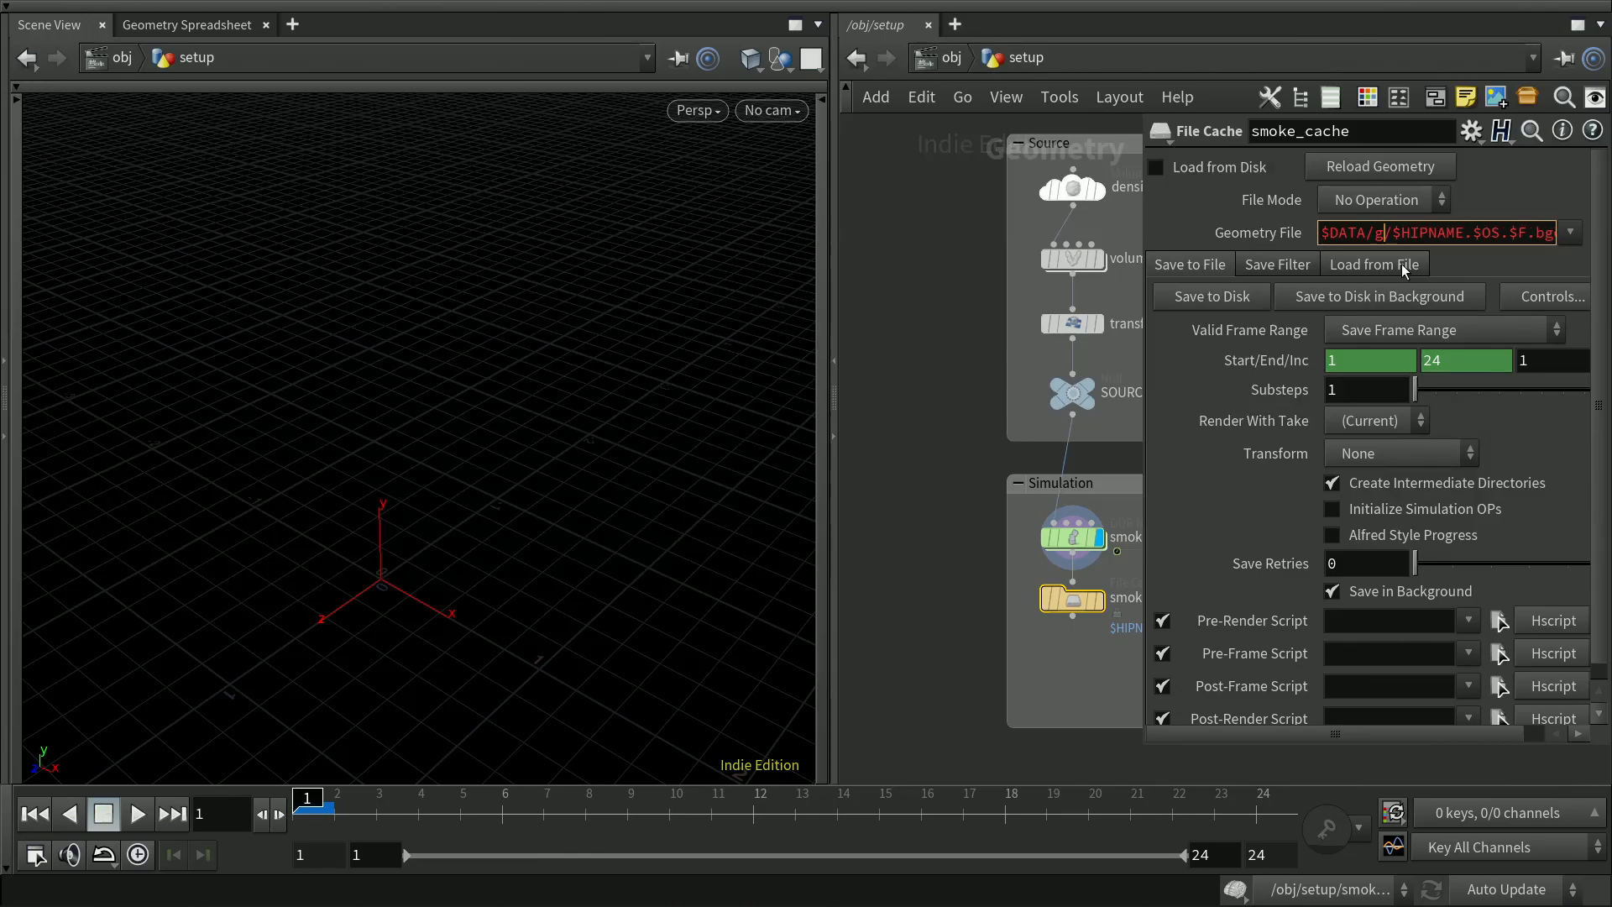
pyautogui.write('exr')
# Make $HIPNAME a subfolder in the Geometry File path by replacing the dot after it with a slash
pyautogui.press('Right')
pyautogui.press('Right')
pyautogui.press('Right')
pyautogui.press('Right')
pyautogui.press('Right')
pyautogui.press('Right')
pyautogui.press('Right')
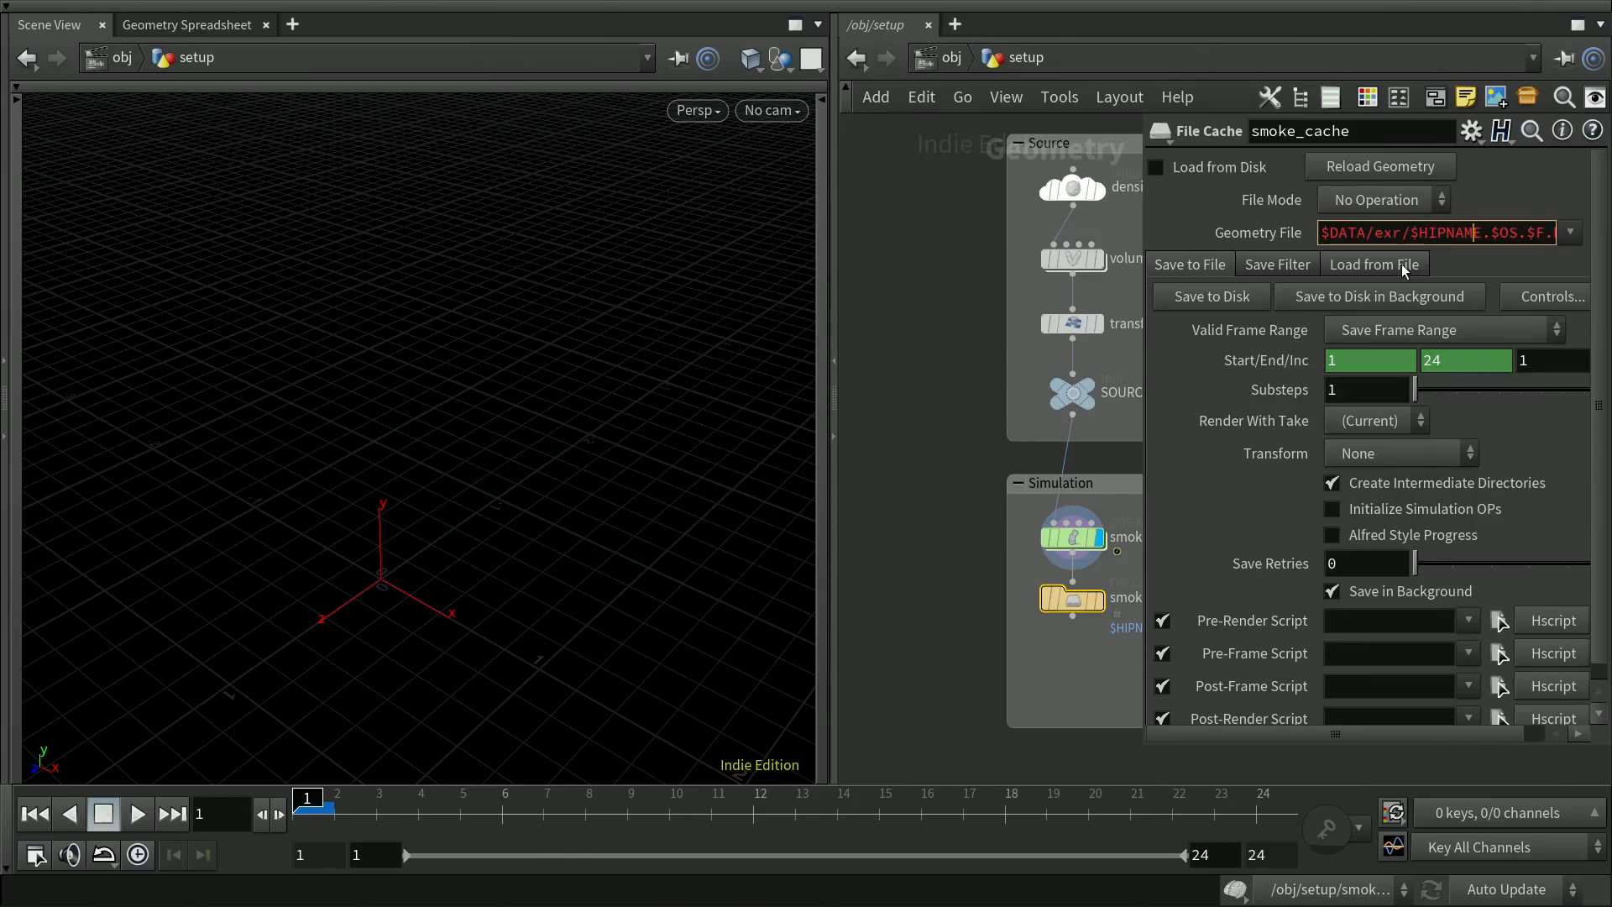
pyautogui.hotkey('shift', 'Right')
pyautogui.write('/')
# Pad the frame number in the Geometry File path to four digits with $F4 and apply the path
pyautogui.press('Right')
pyautogui.press('Right')
pyautogui.press('Right')
pyautogui.press('Right')
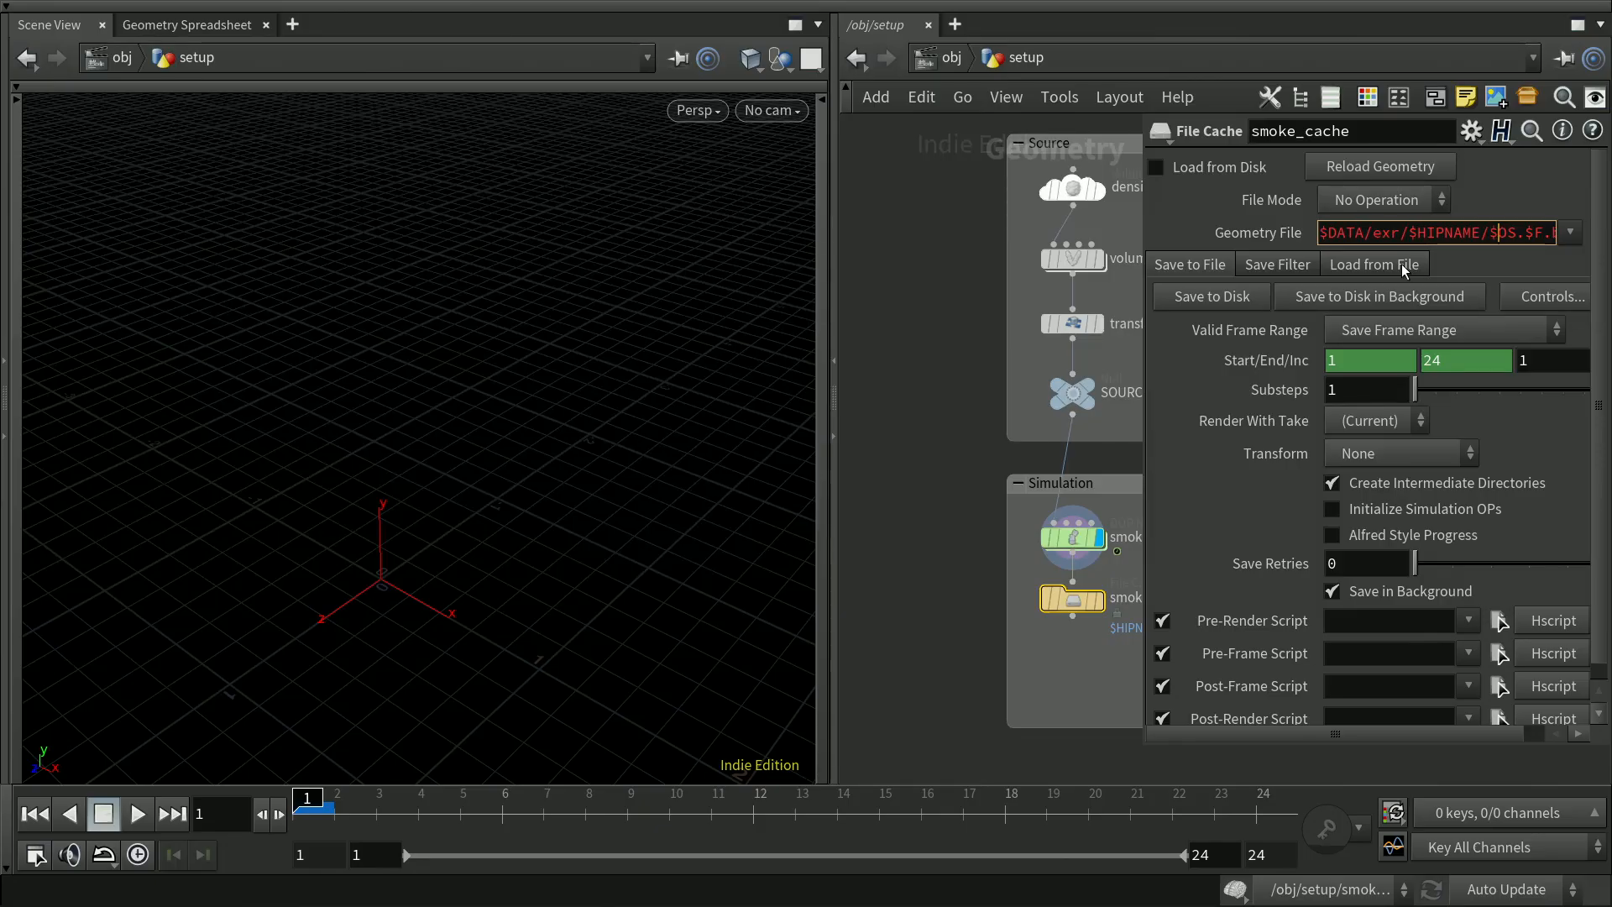
pyautogui.press('Right')
pyautogui.press('Right')
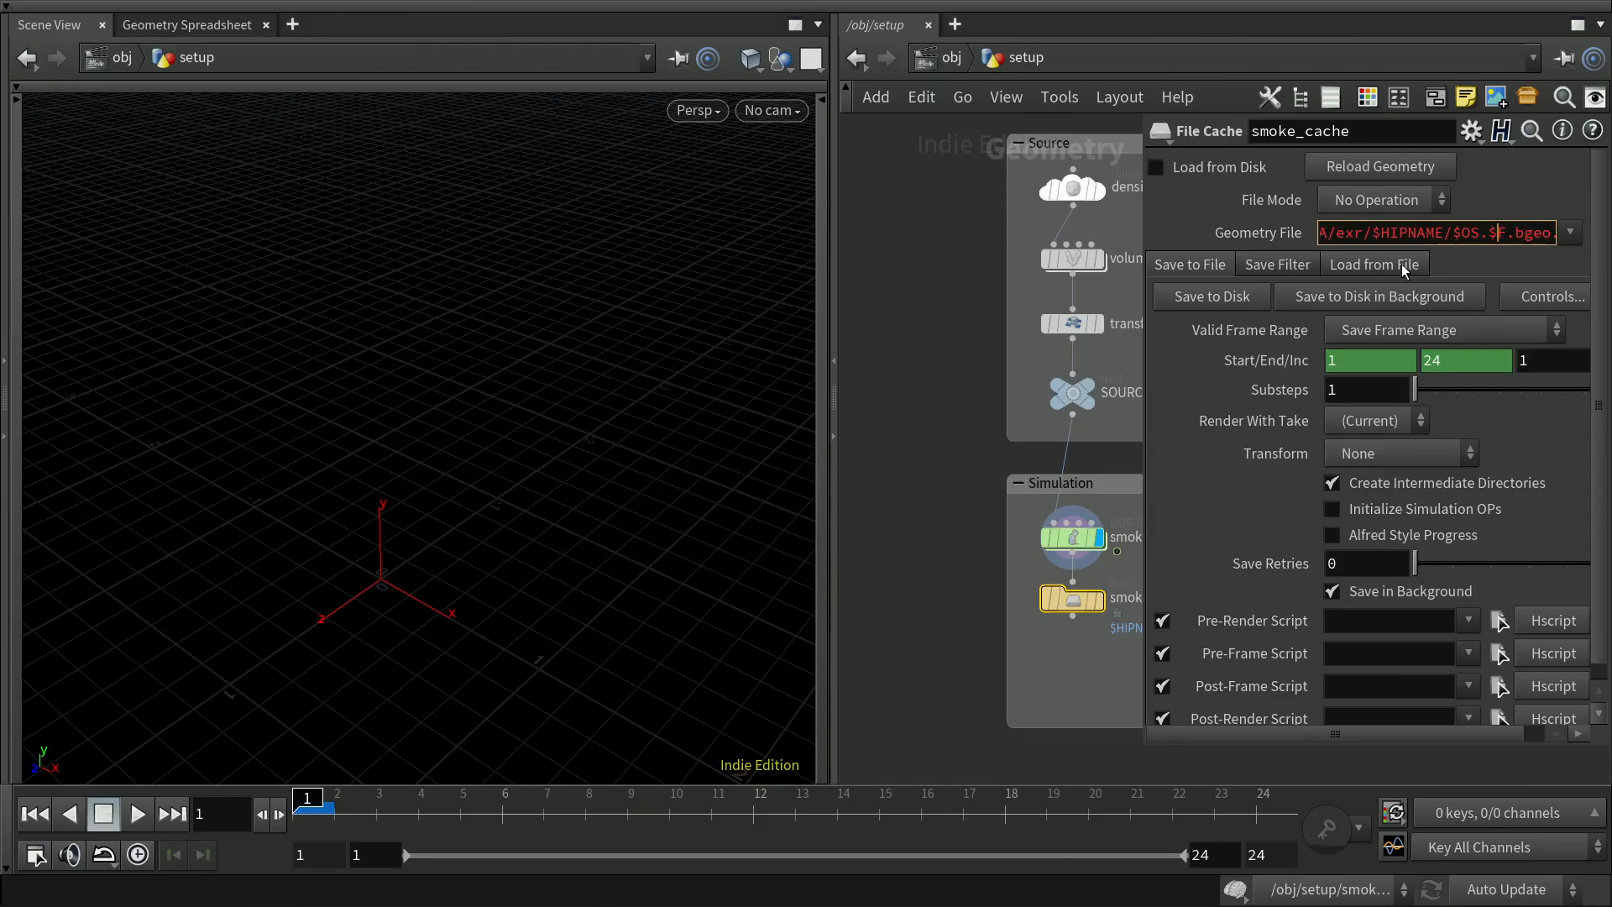
pyautogui.write('4')
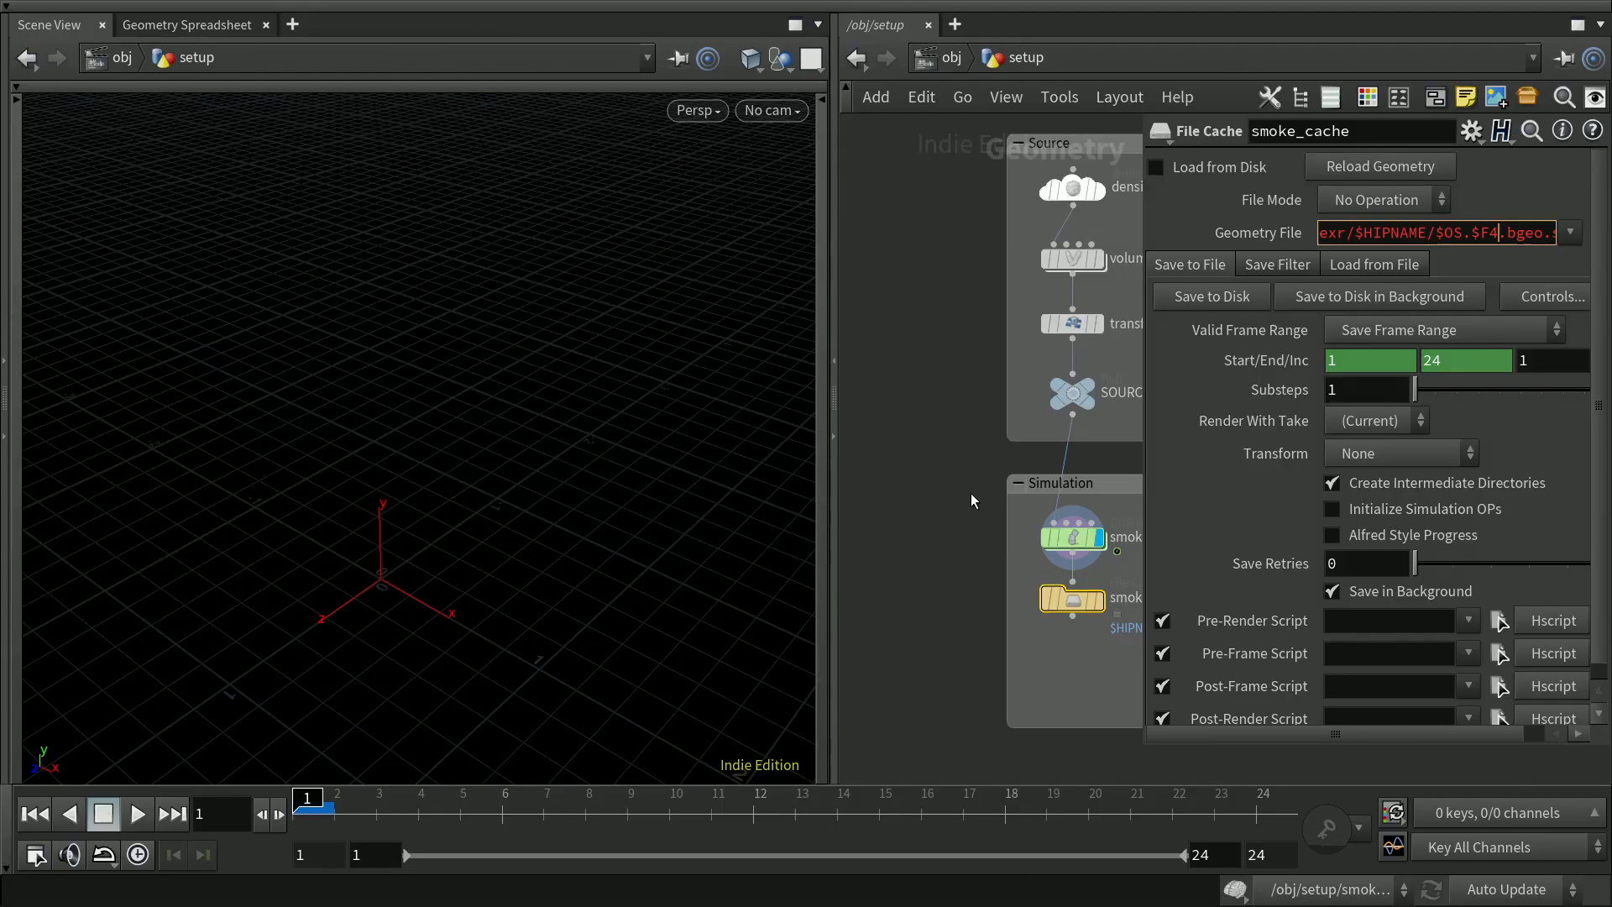
pyautogui.press('Return')
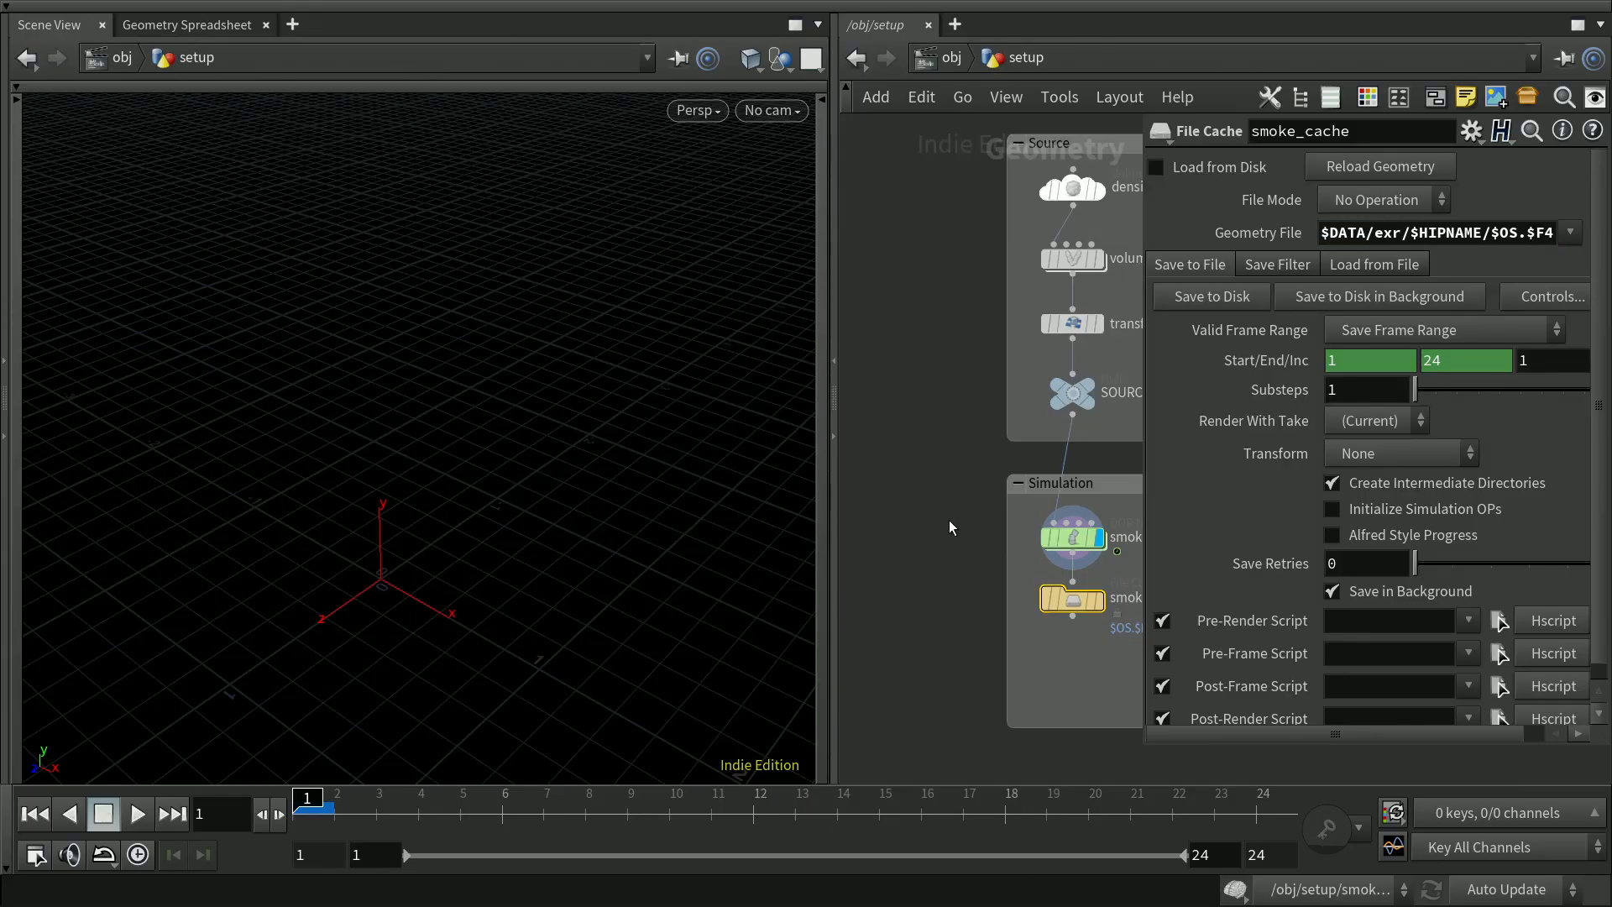
# Check the Geometry File's evaluated path and return to the unexpanded expression
pyautogui.click(1270, 230)
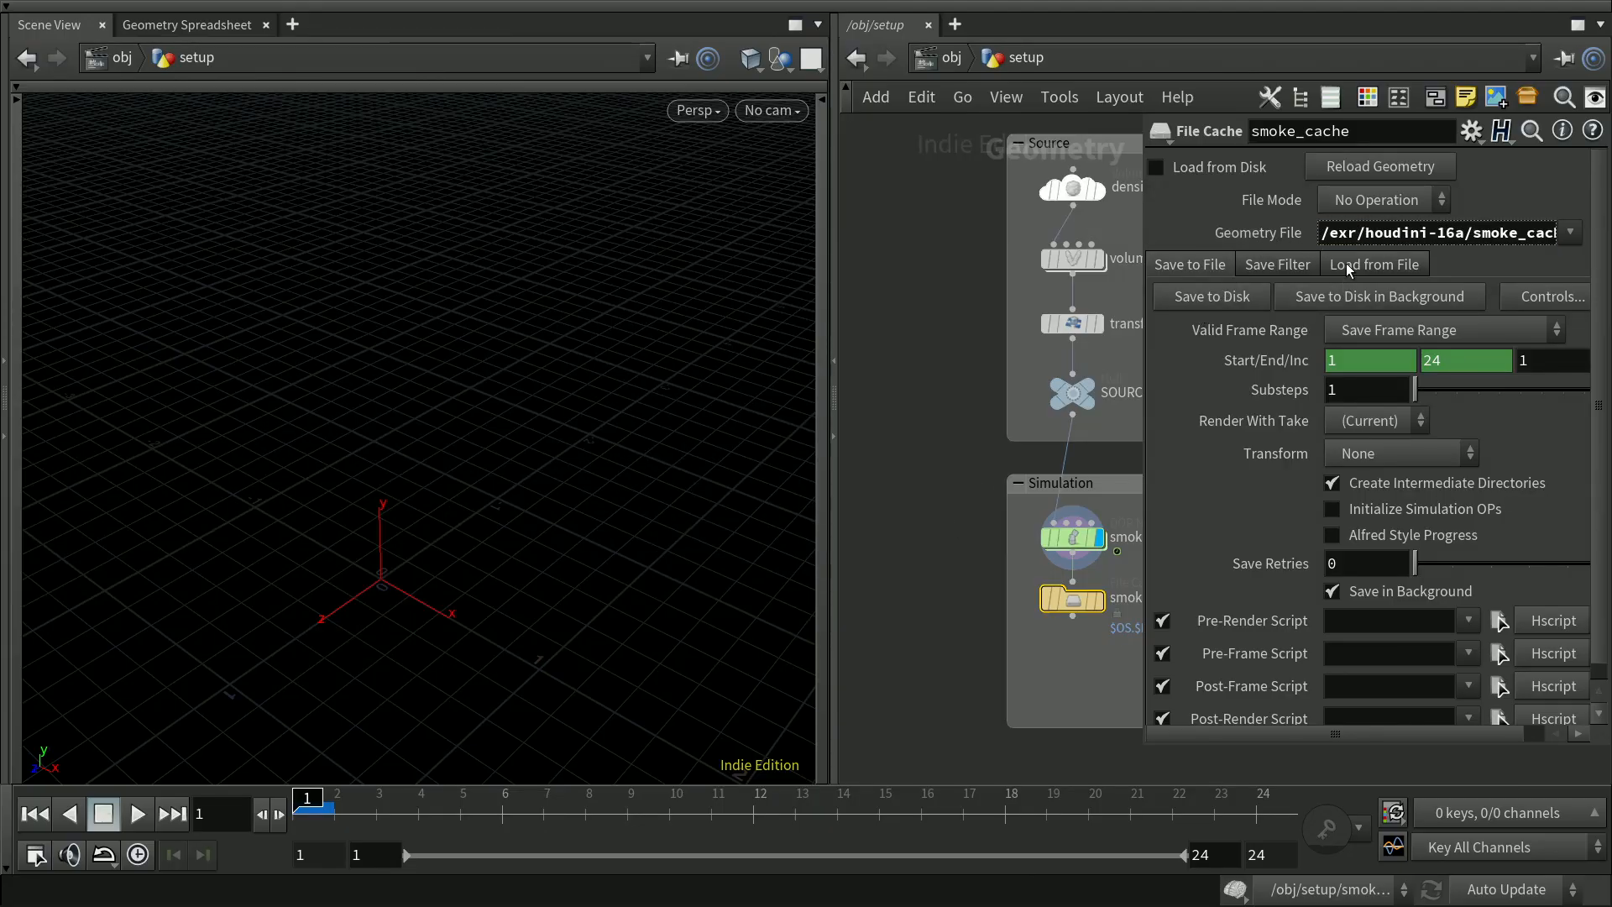
pyautogui.click(1354, 233)
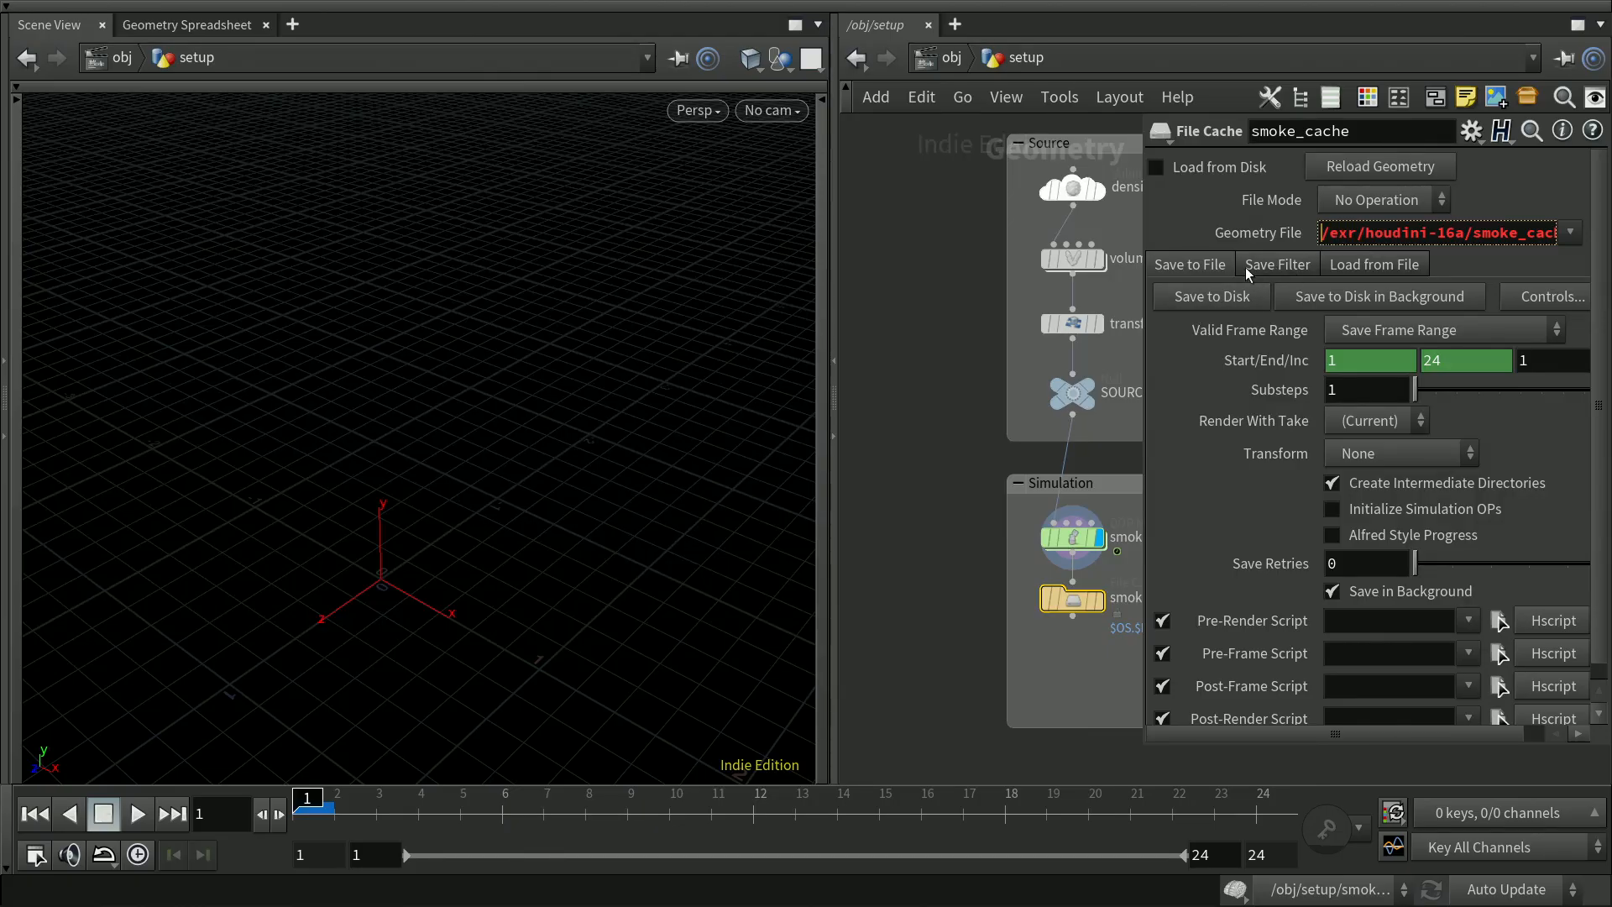
pyautogui.click(1267, 228)
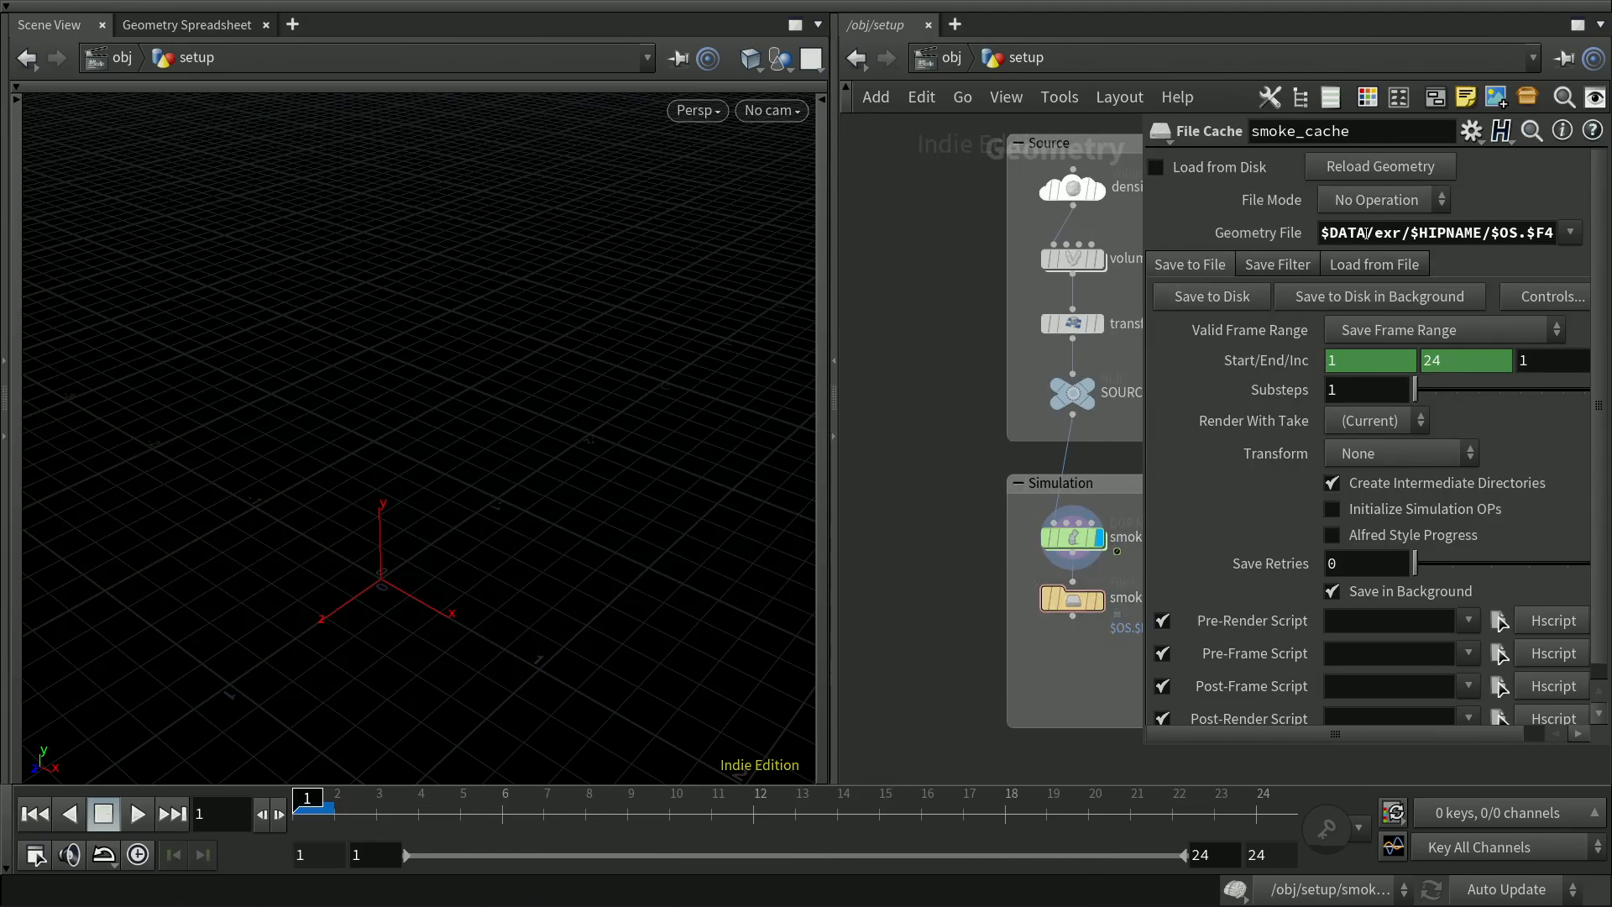
# Replace $DATA in the Geometry File path with /Volumes/Data and close the node's parameters
pyautogui.doubleClick(1335, 233)
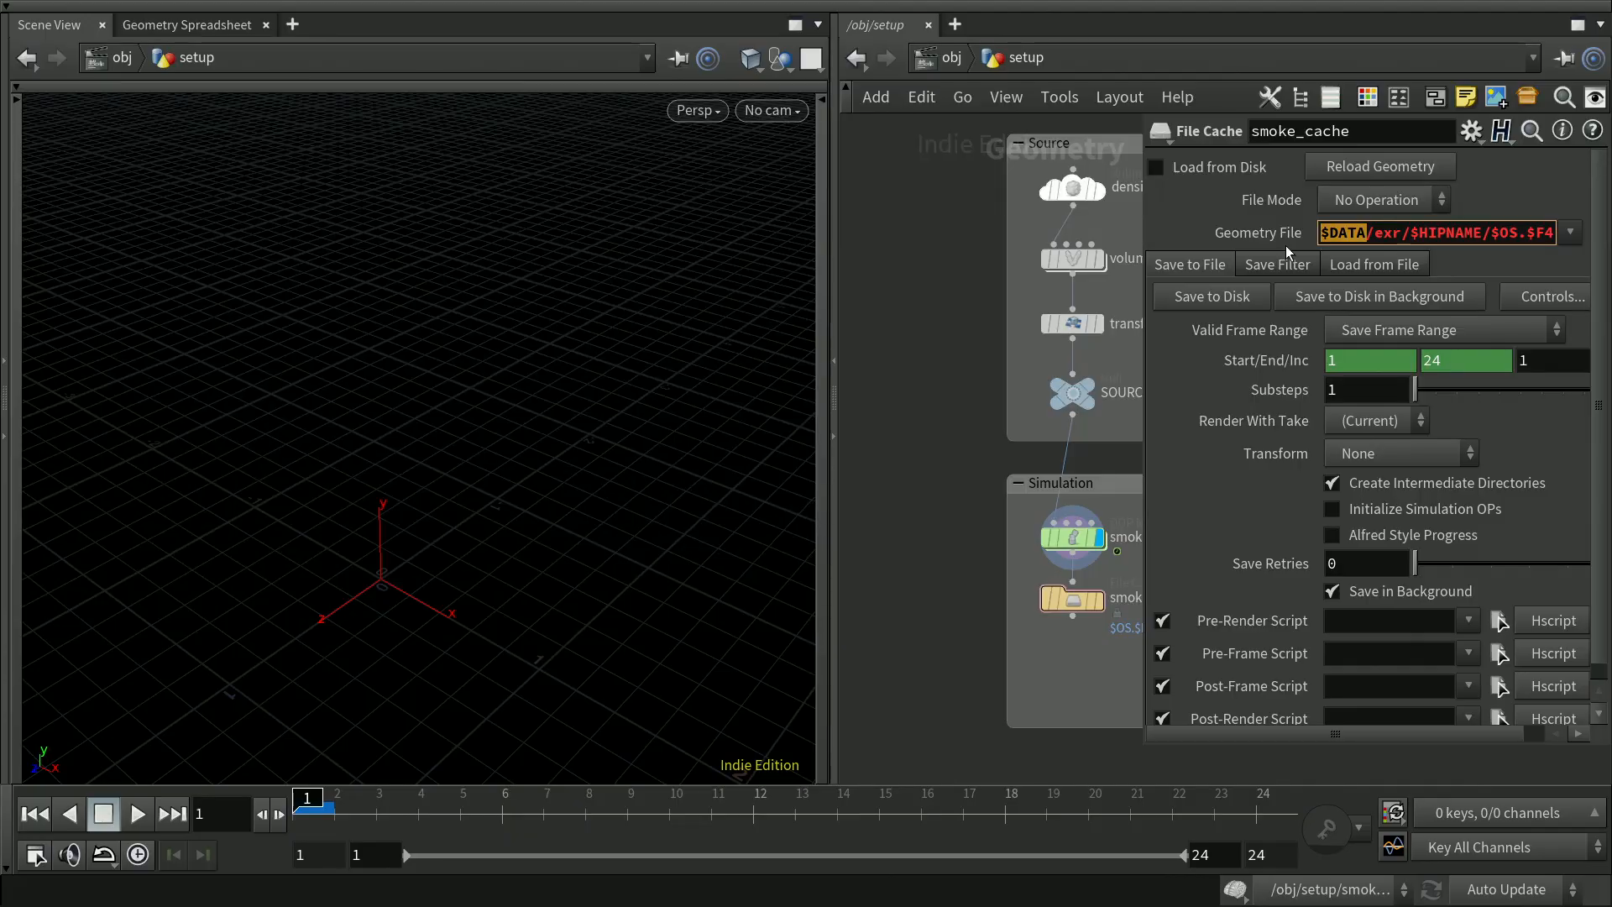
pyautogui.write('/Vol')
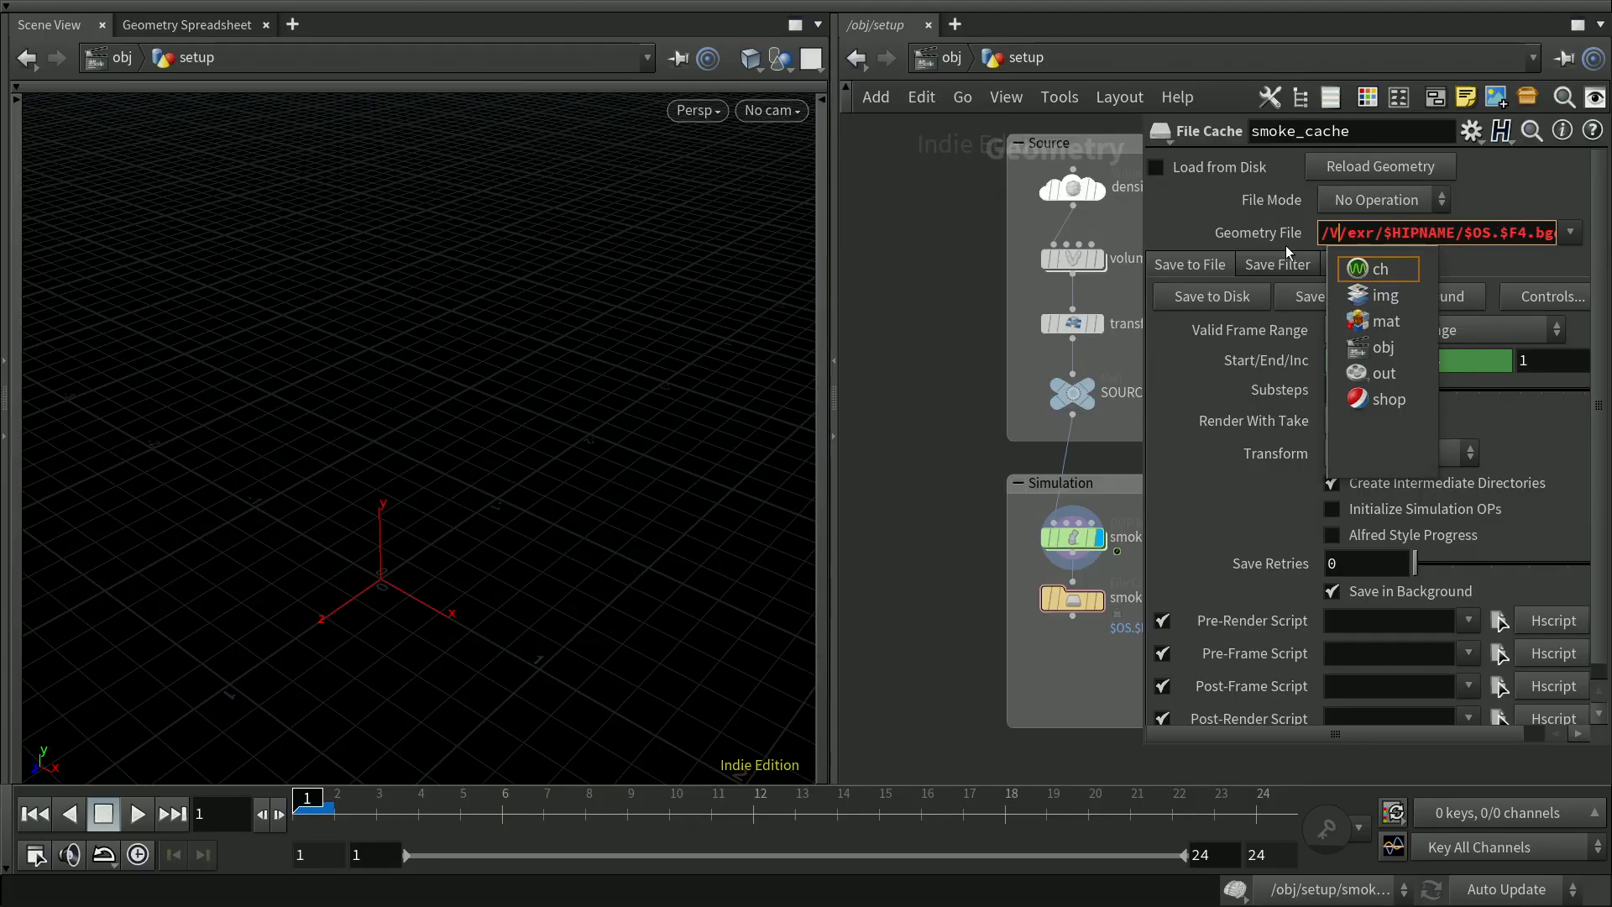
pyautogui.write('umes/D')
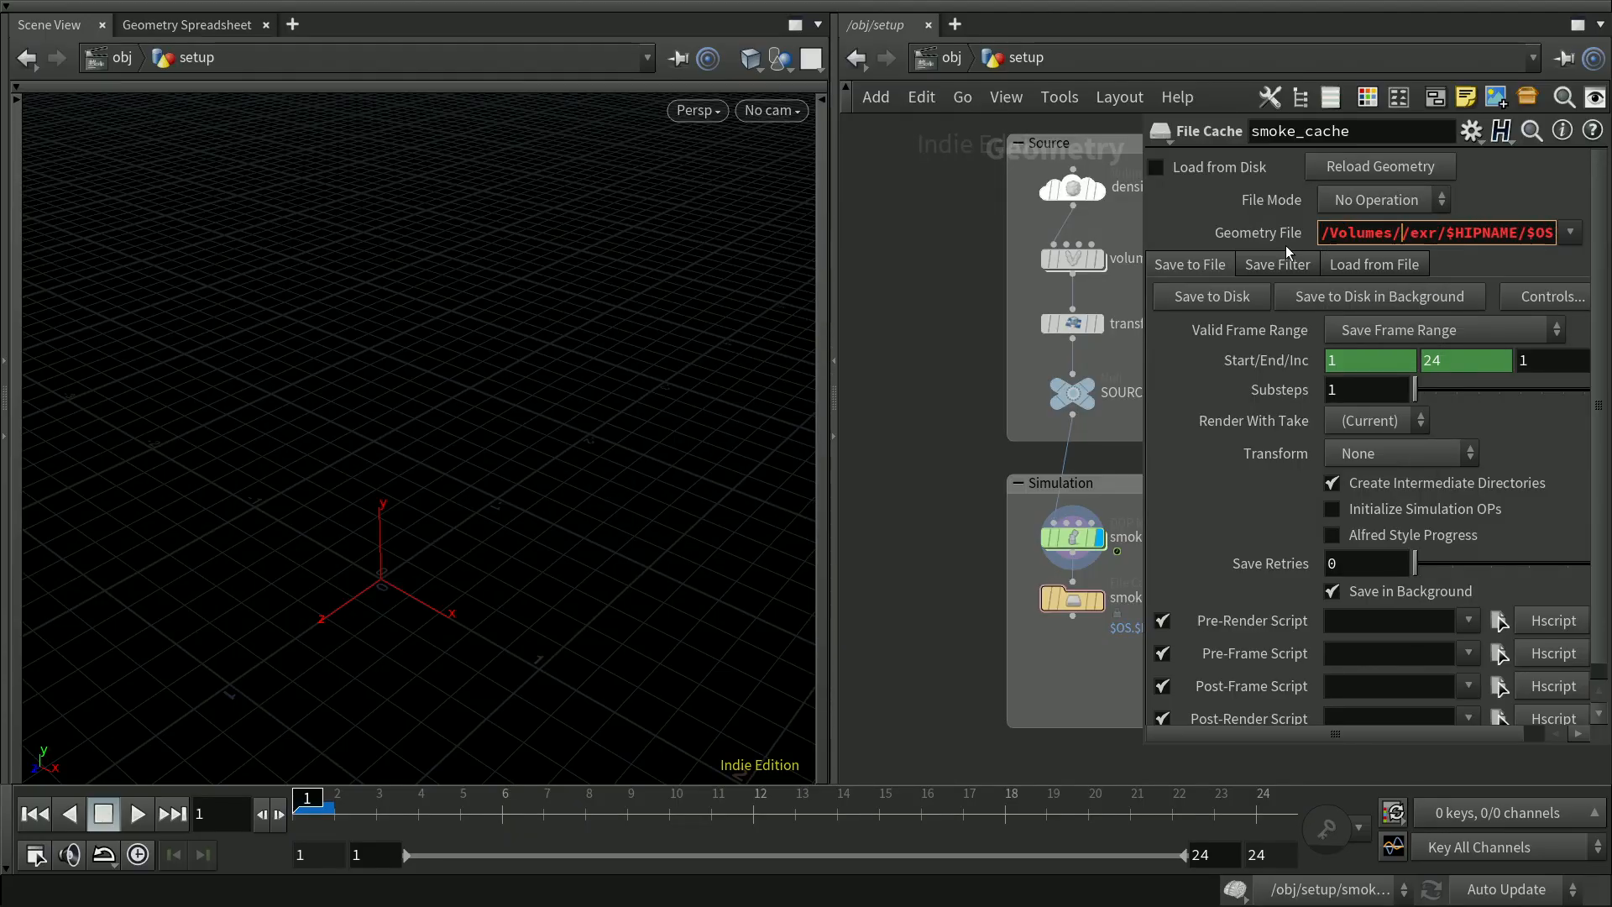
pyautogui.write('ata')
pyautogui.press('Return')
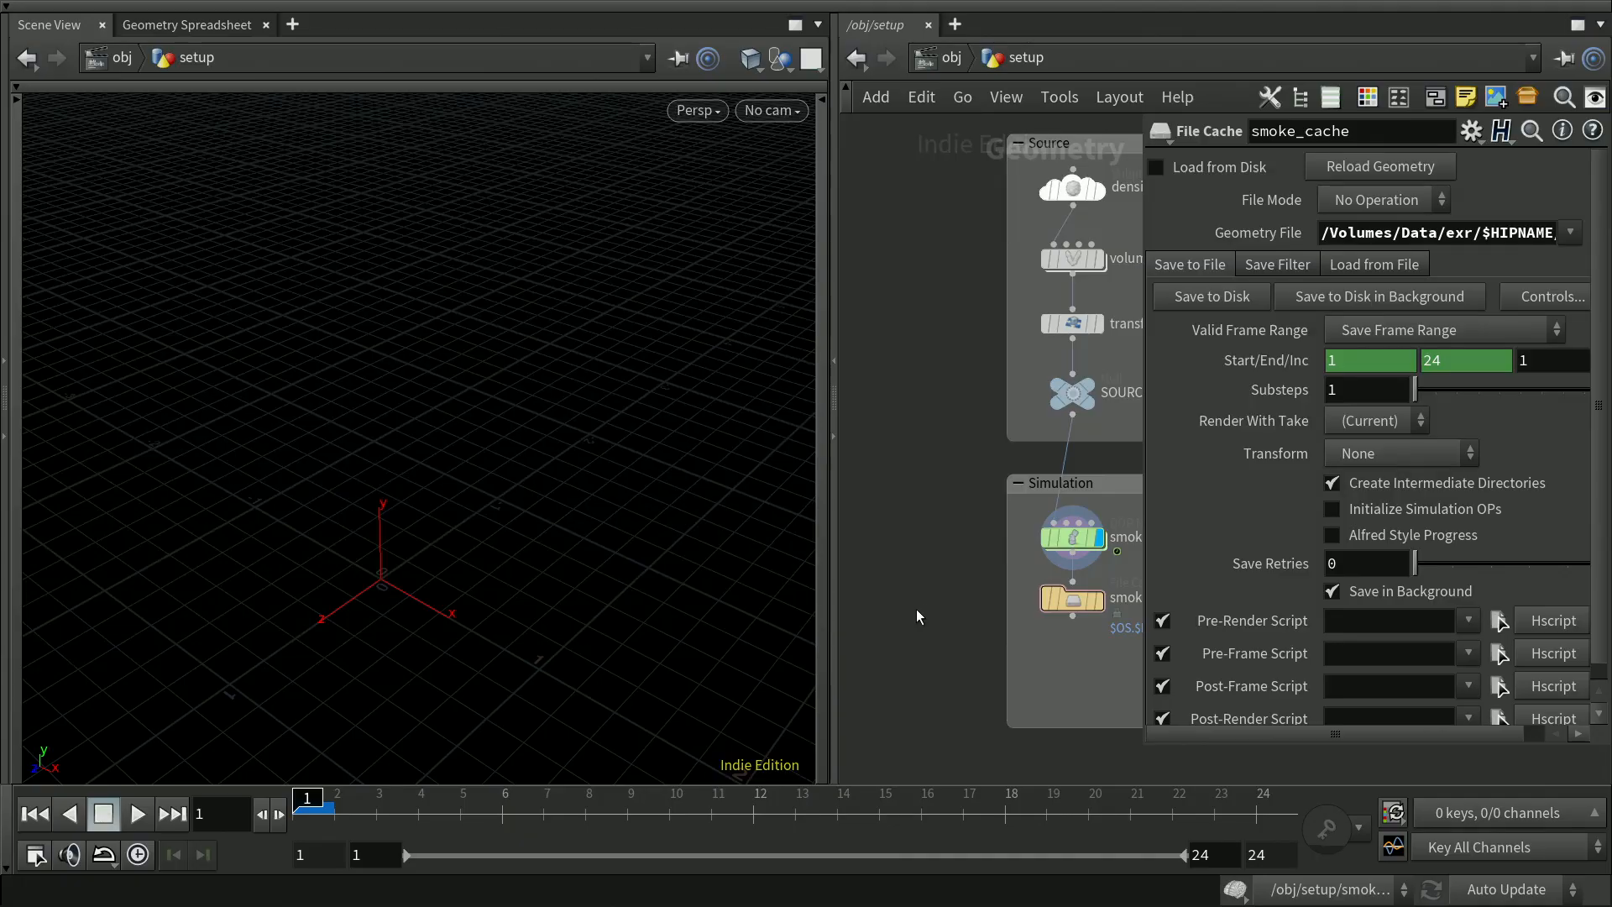
pyautogui.press('p')
# Set the display and render flags on smoke_cache and reopen its parameters
pyautogui.moveTo(1081, 603)
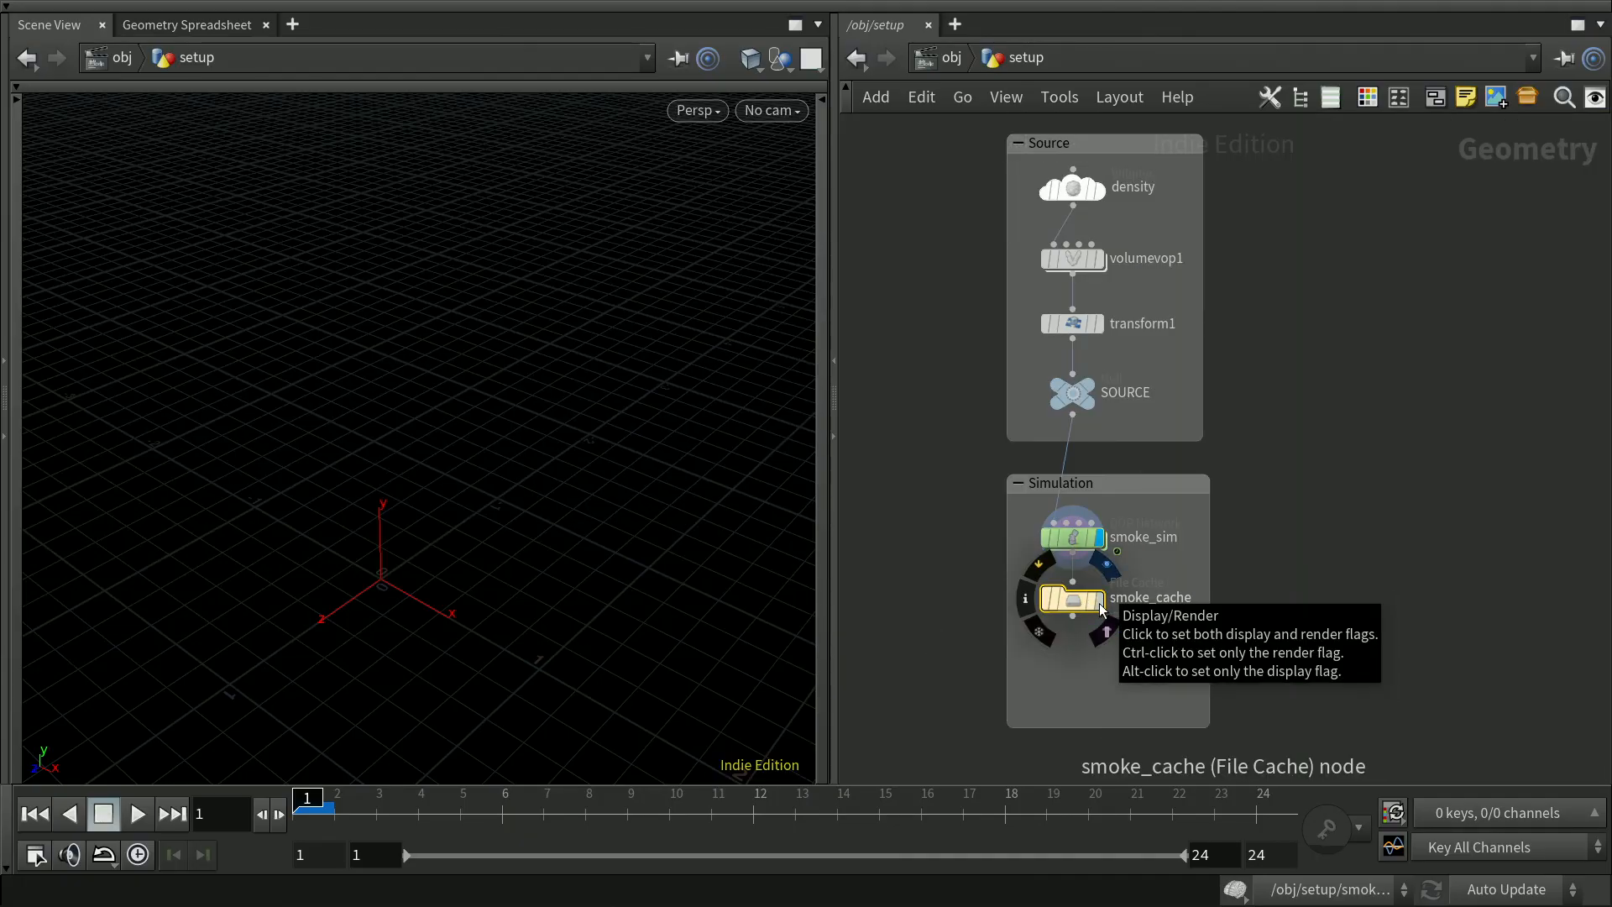
pyautogui.click(1100, 602)
pyautogui.press('p')
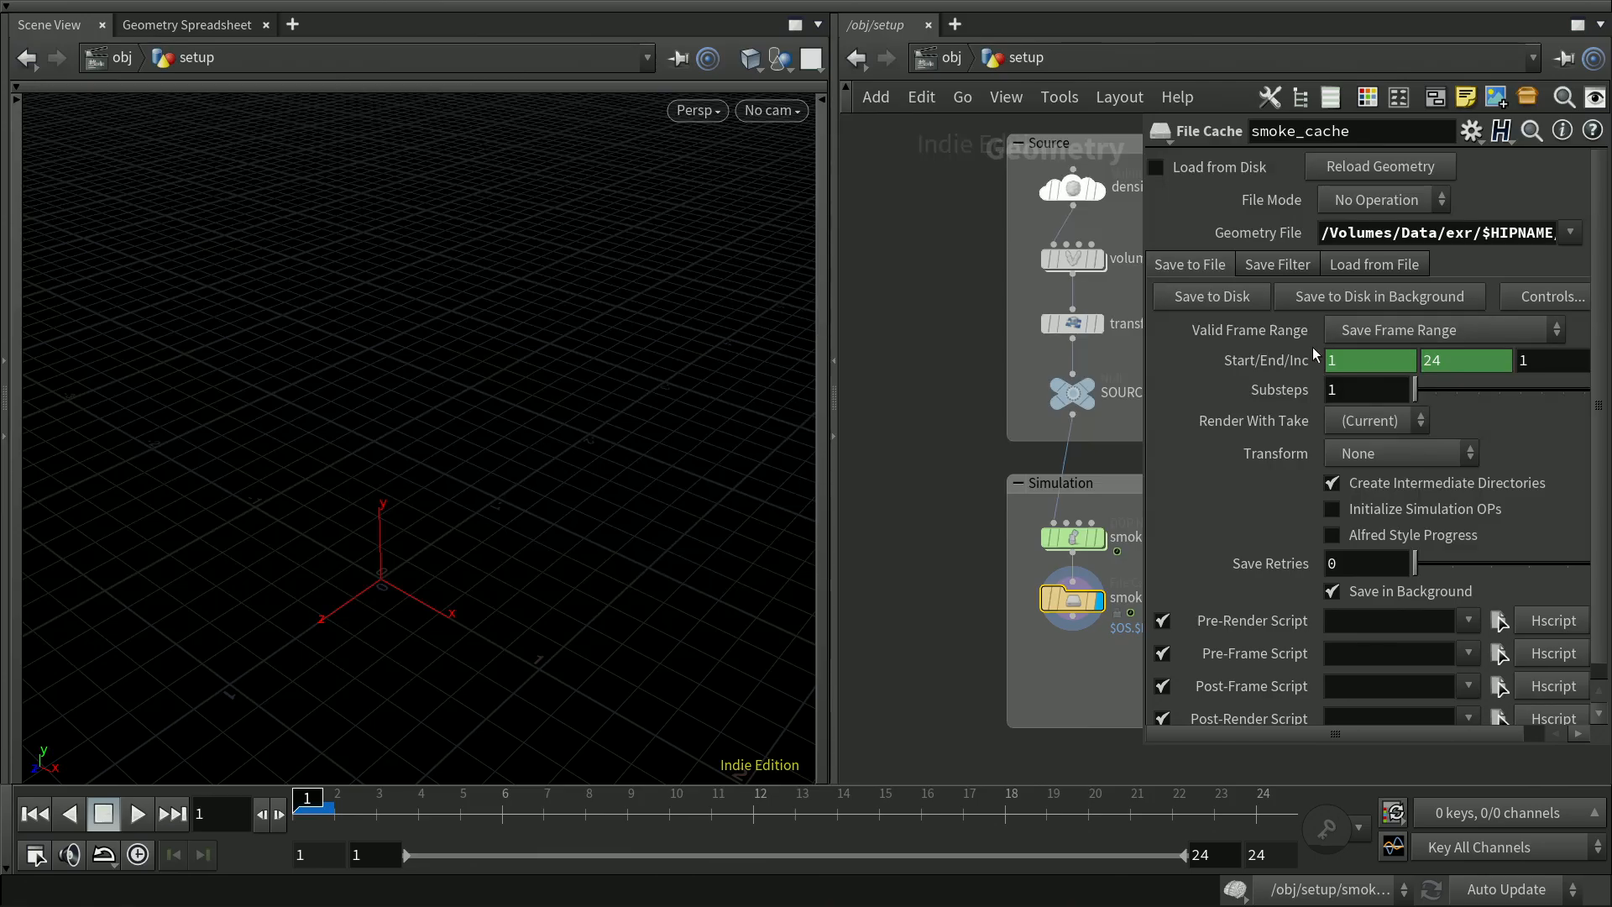
# Check the end of the evaluated Geometry File path and enable Load from Disk on smoke_cache
pyautogui.click(1533, 231)
pyautogui.click(1272, 236)
pyautogui.moveTo(1522, 230); pyautogui.dragTo(1584, 235)
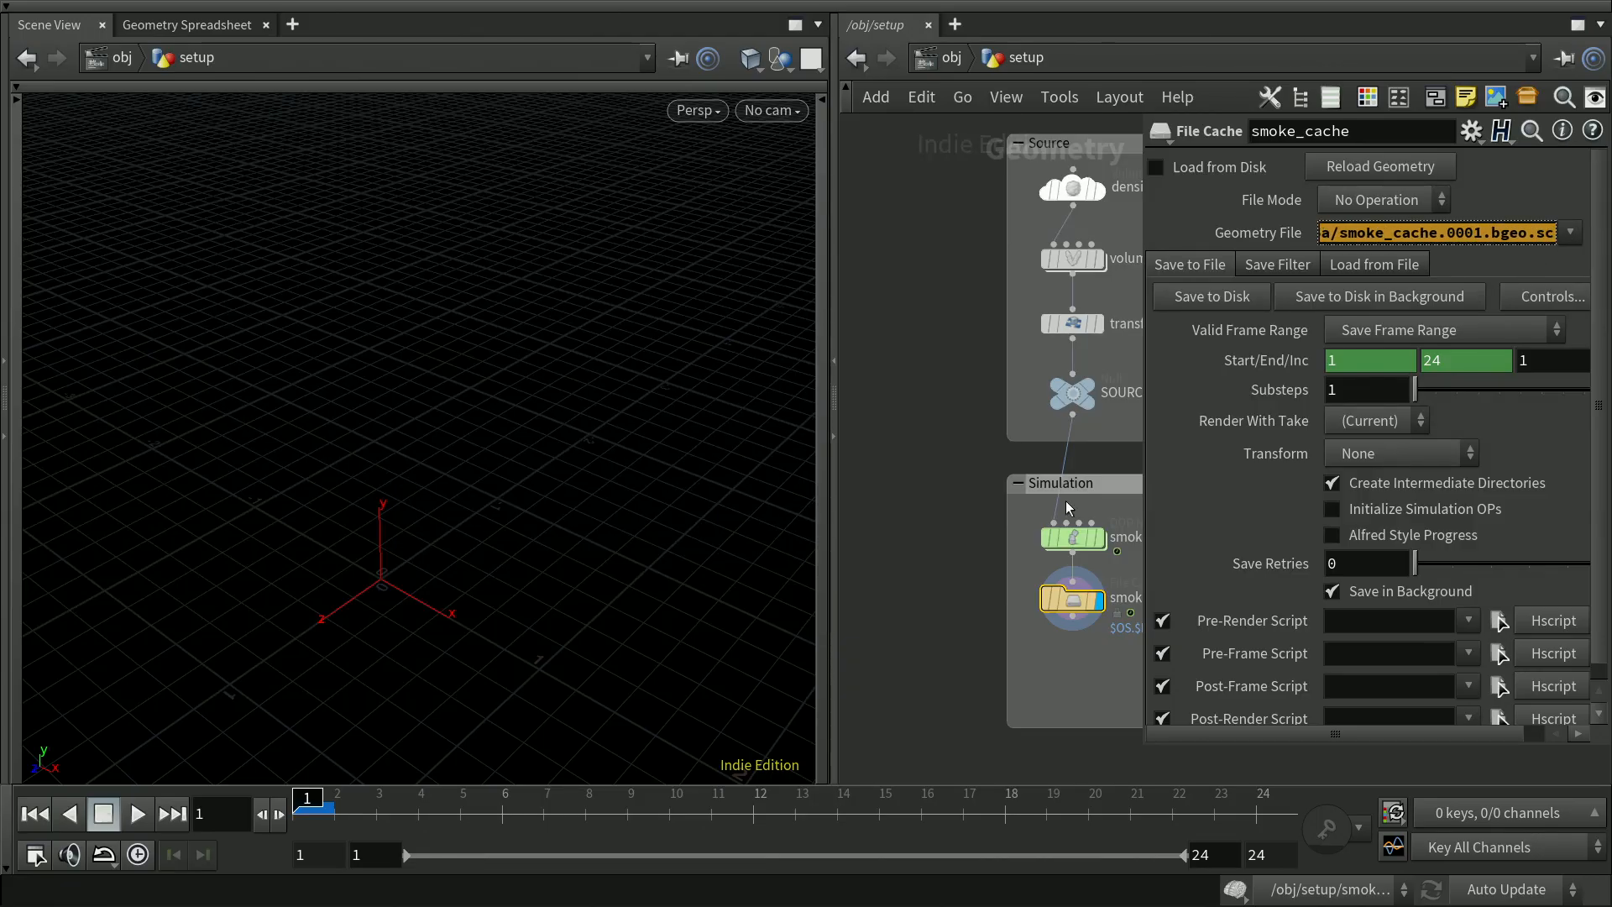
pyautogui.click(1158, 166)
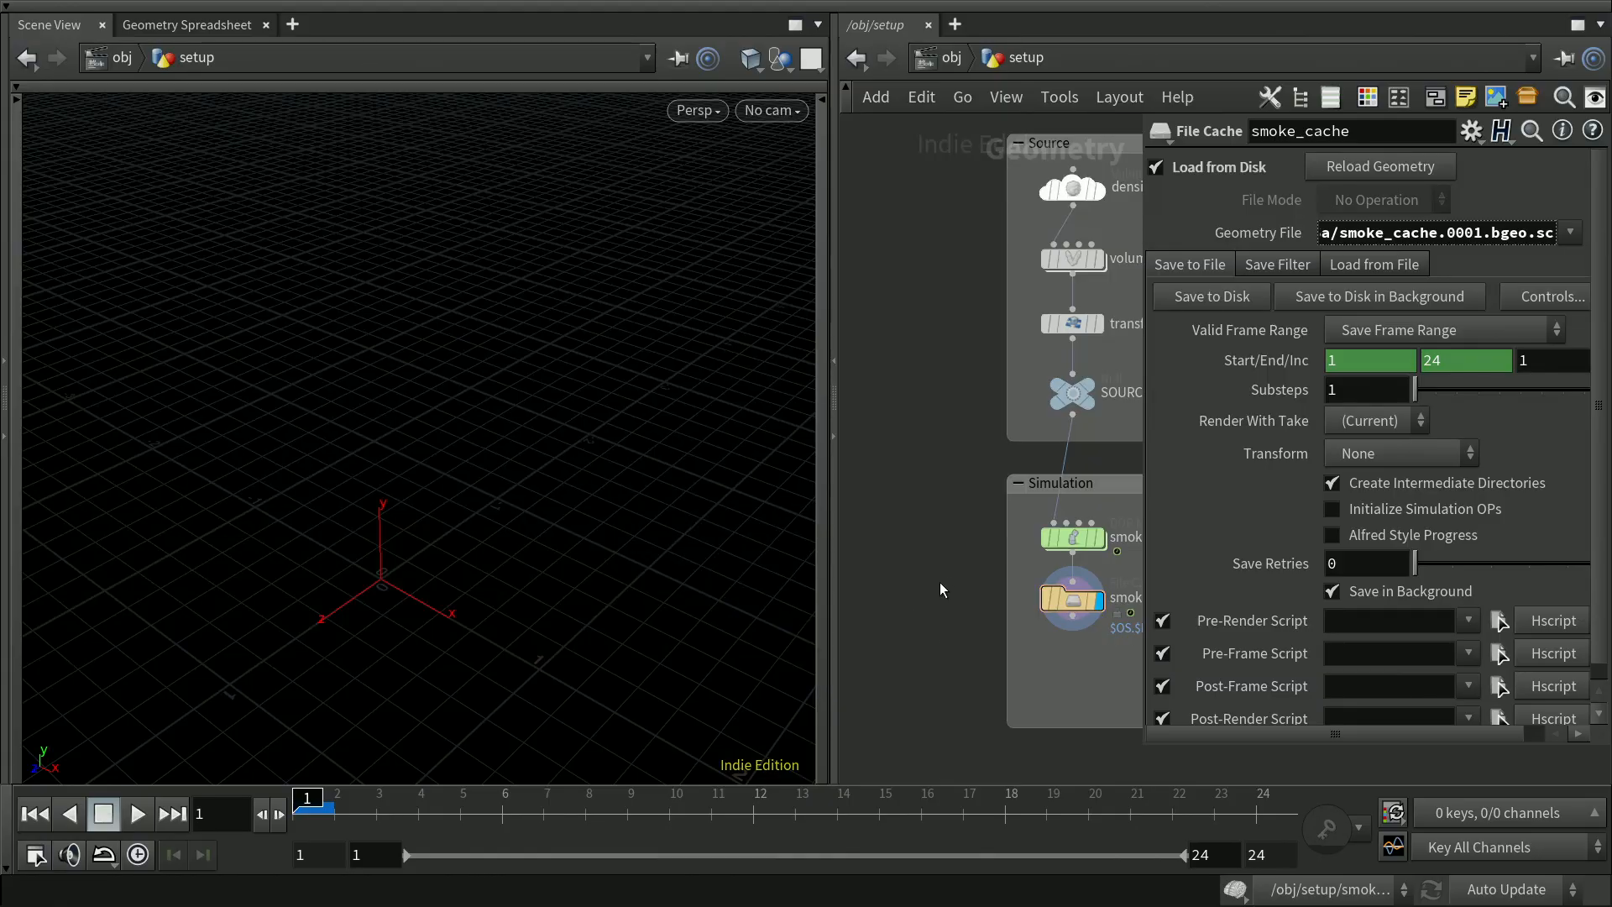
# Close smoke_cache's parameters, move the node lower in the Simulation box and cut its wire from smoke_sim
pyautogui.press('p')
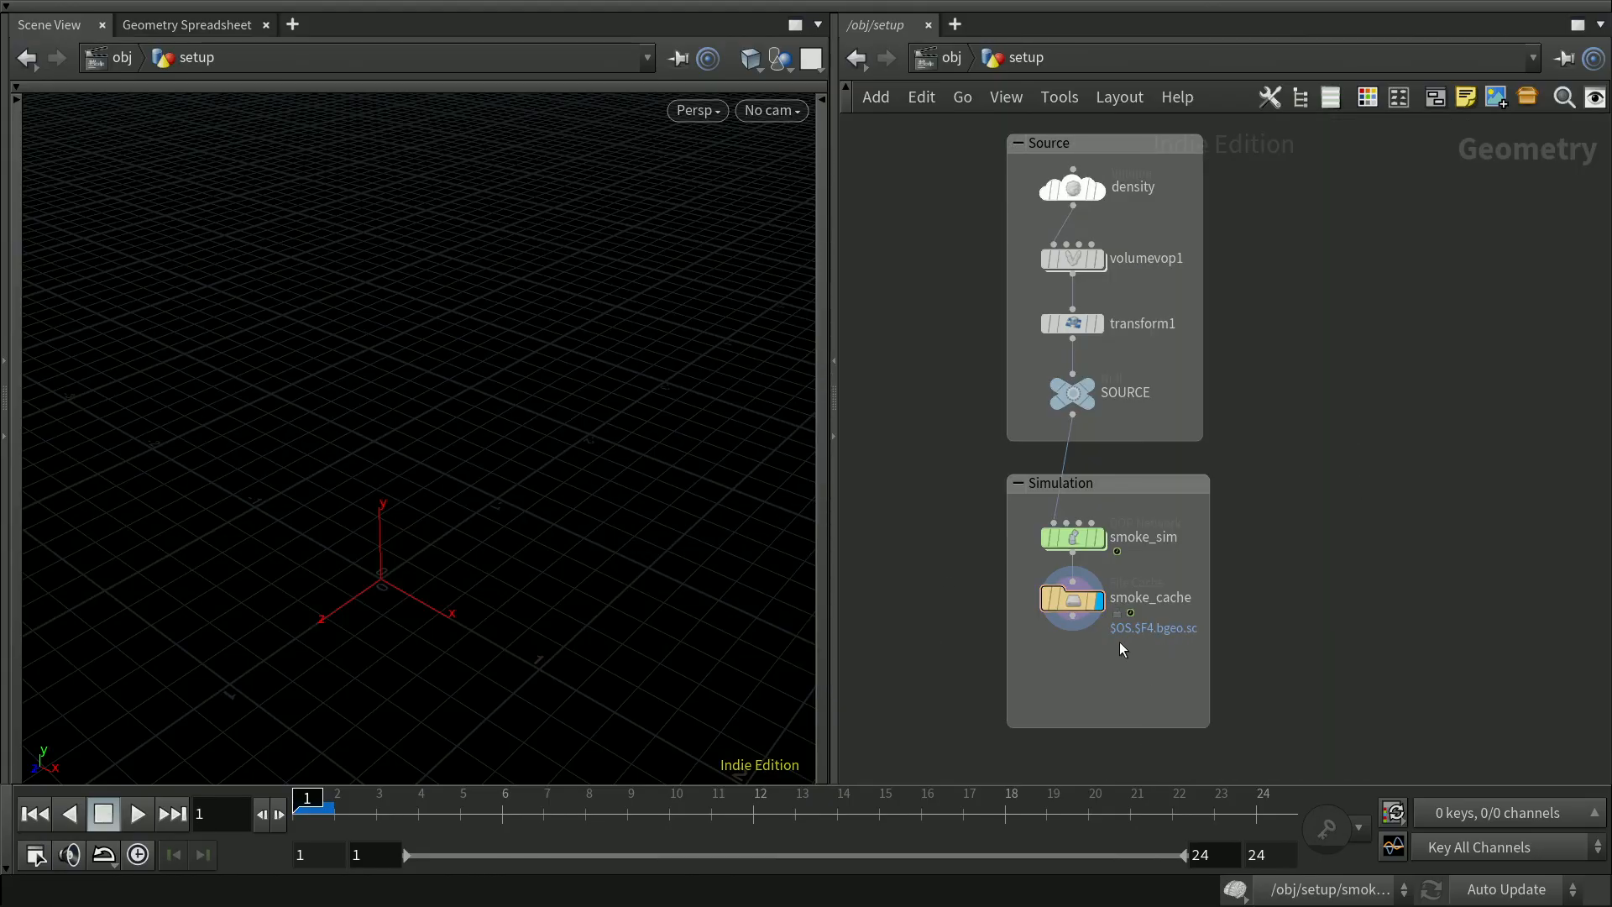
pyautogui.moveTo(1075, 598); pyautogui.dragTo(1077, 683)
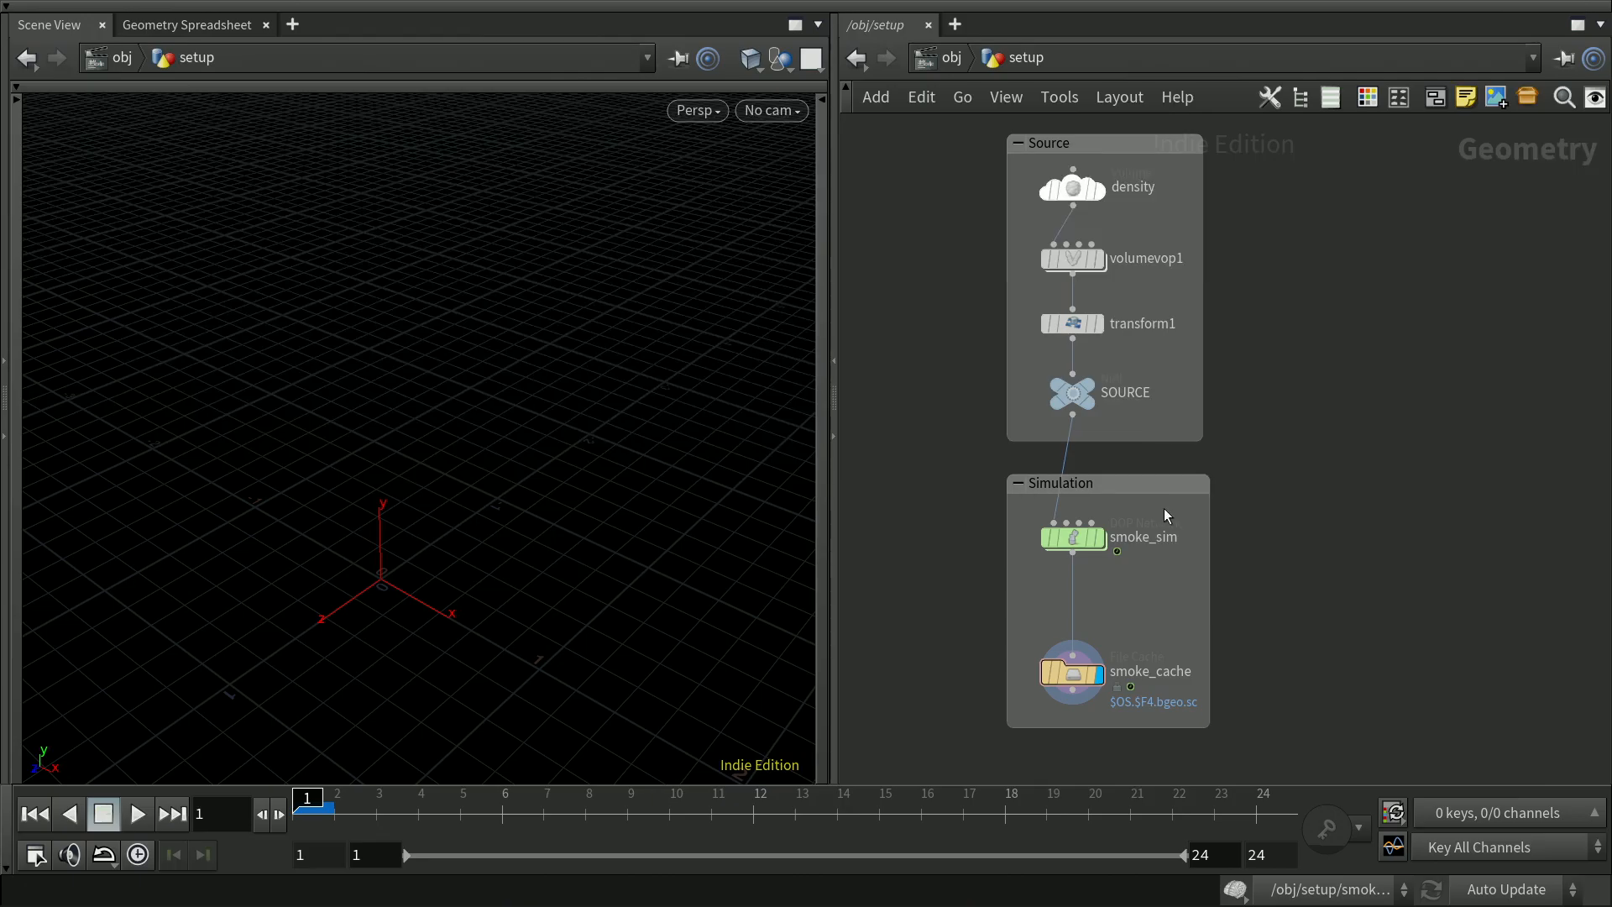
pyautogui.press('y')
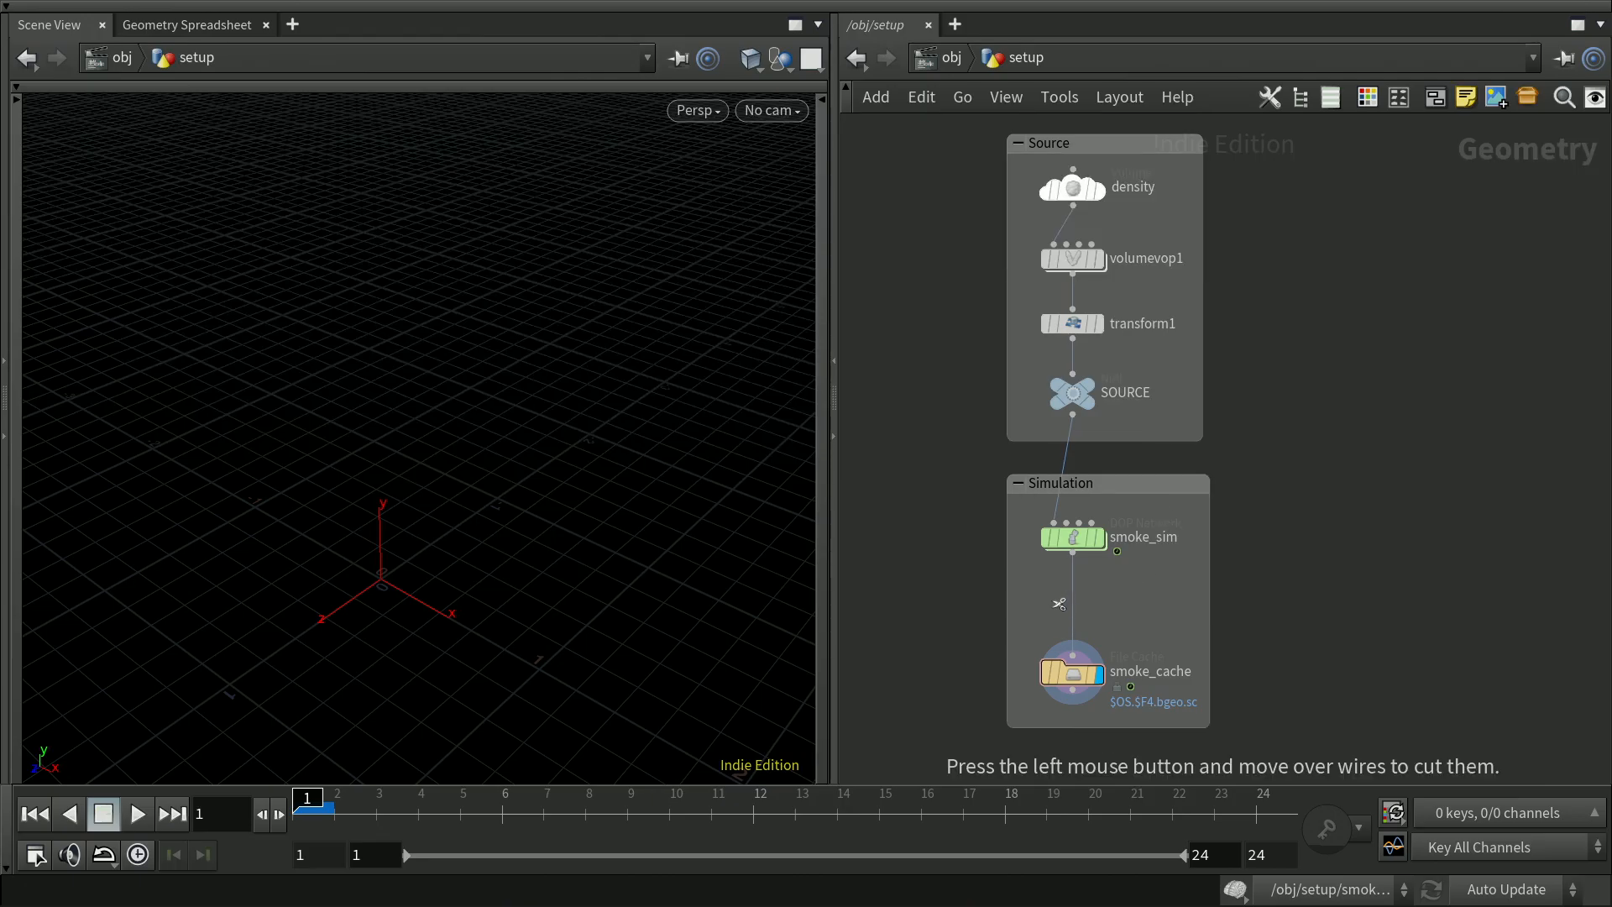
pyautogui.moveTo(1056, 604); pyautogui.dragTo(1123, 604)
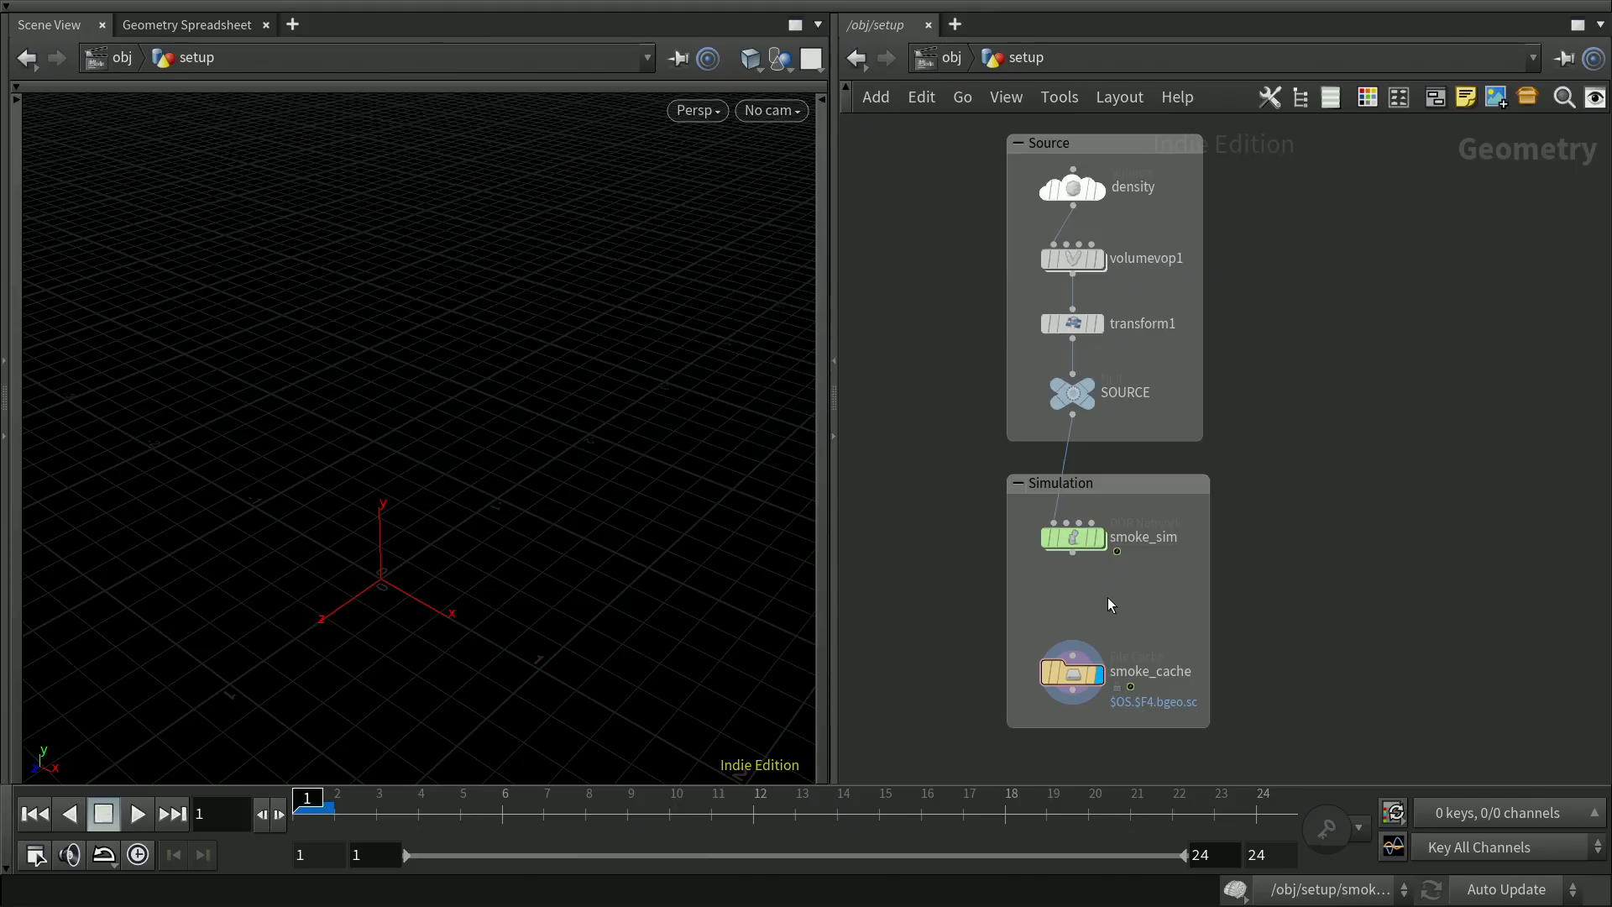
# Add a Dop Import node between smoke_sim and smoke_cache and wire it to both
pyautogui.press('Tab')
pyautogui.write('do')
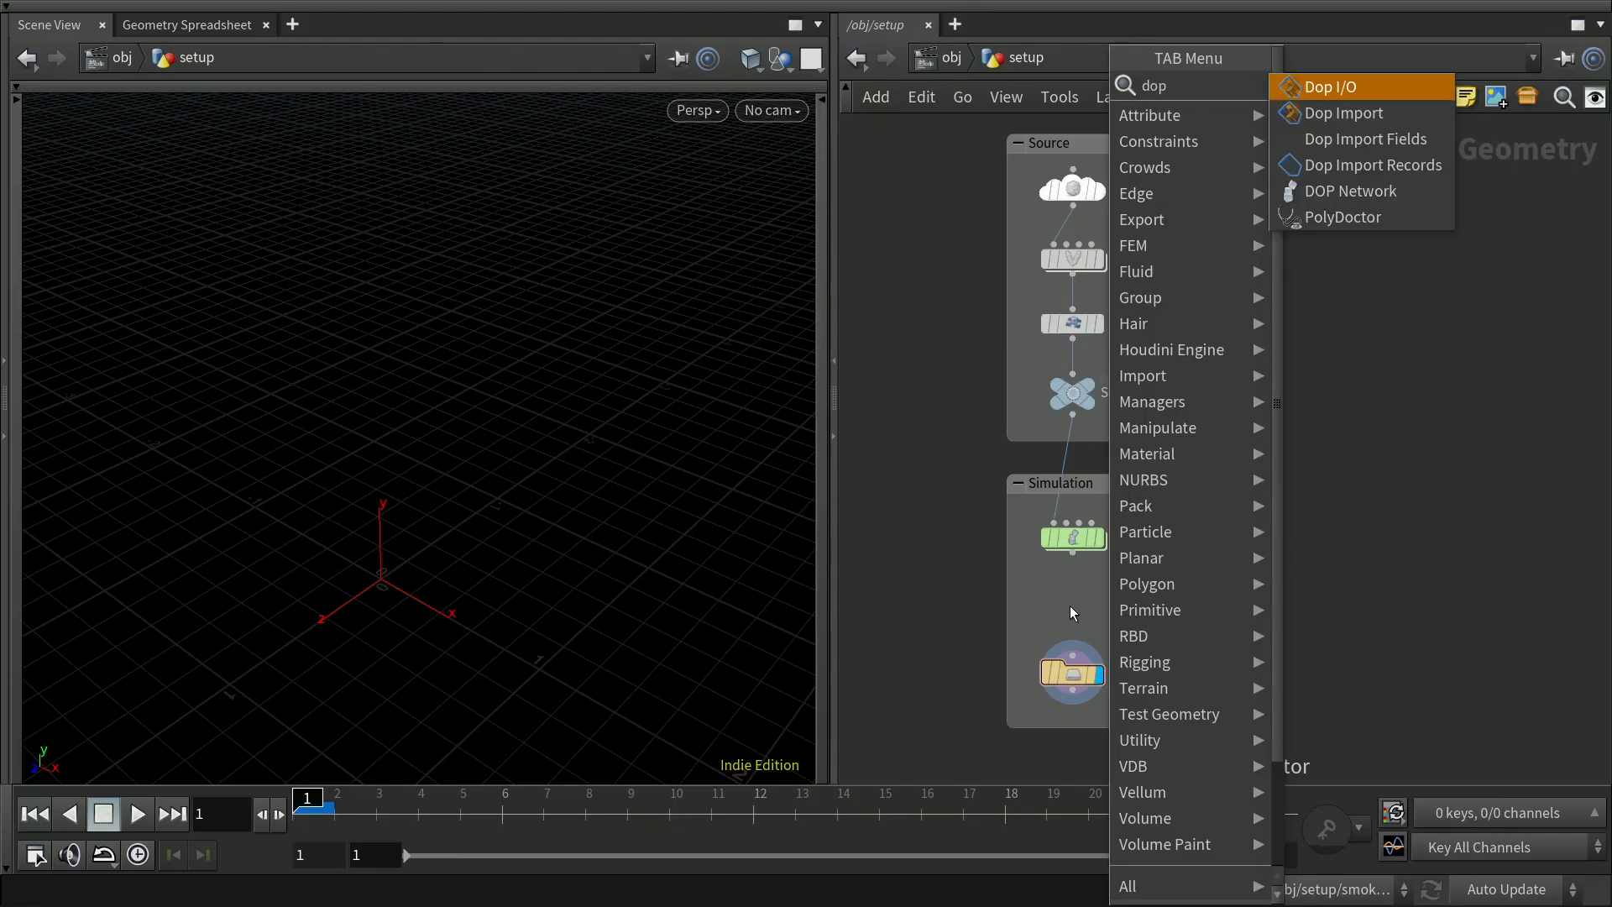
pyautogui.write('p')
pyautogui.press('Down')
pyautogui.press('Return')
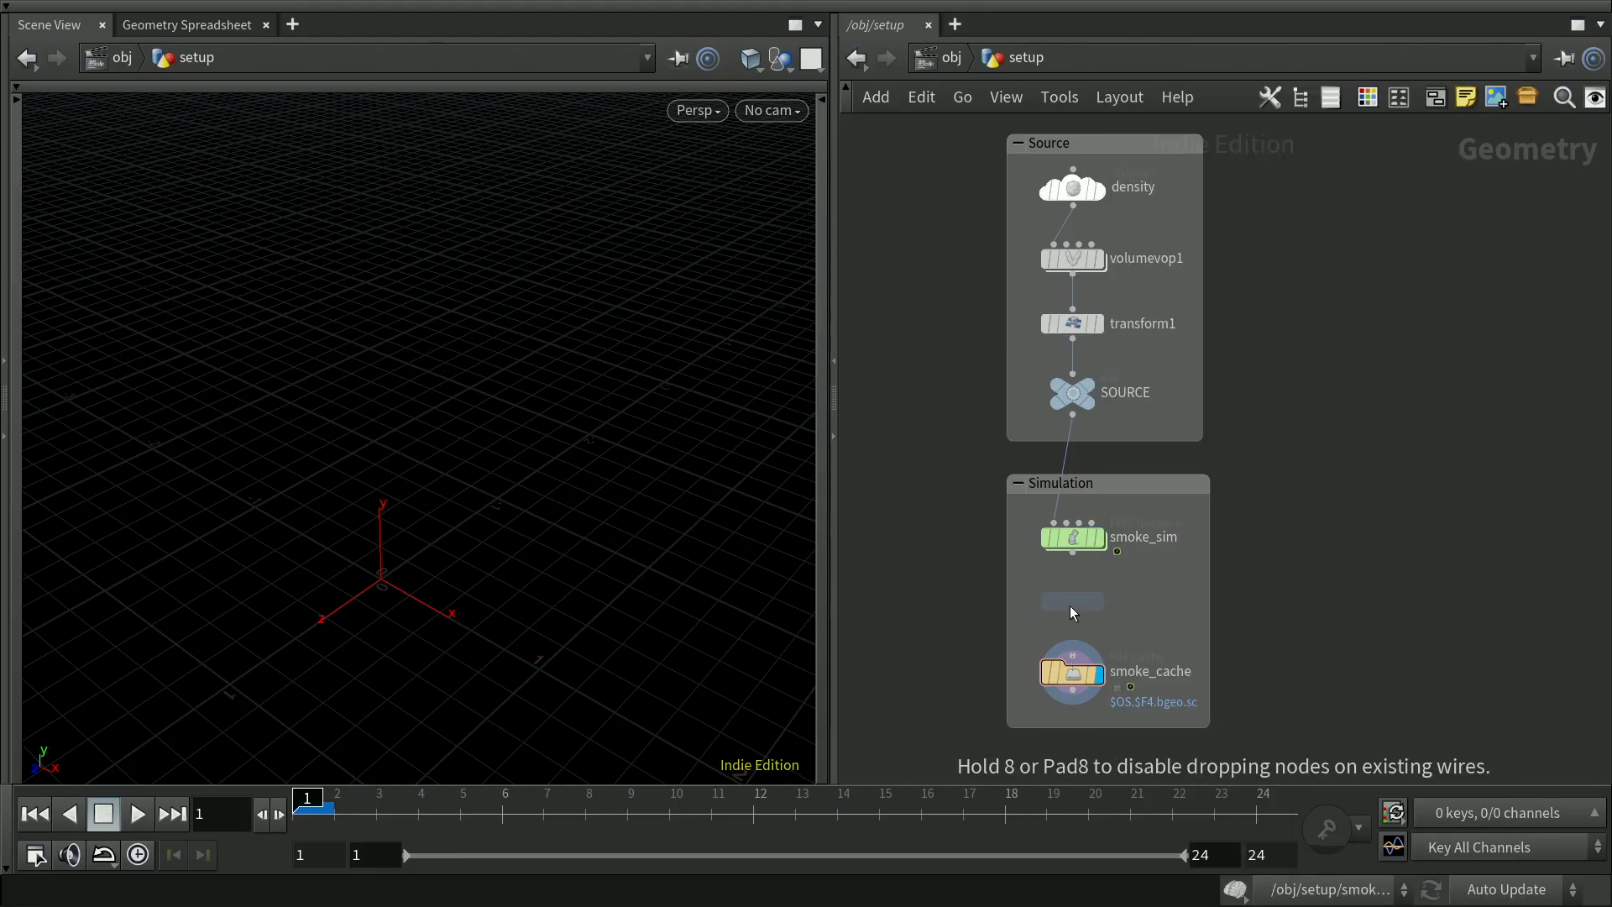
pyautogui.click(1078, 608)
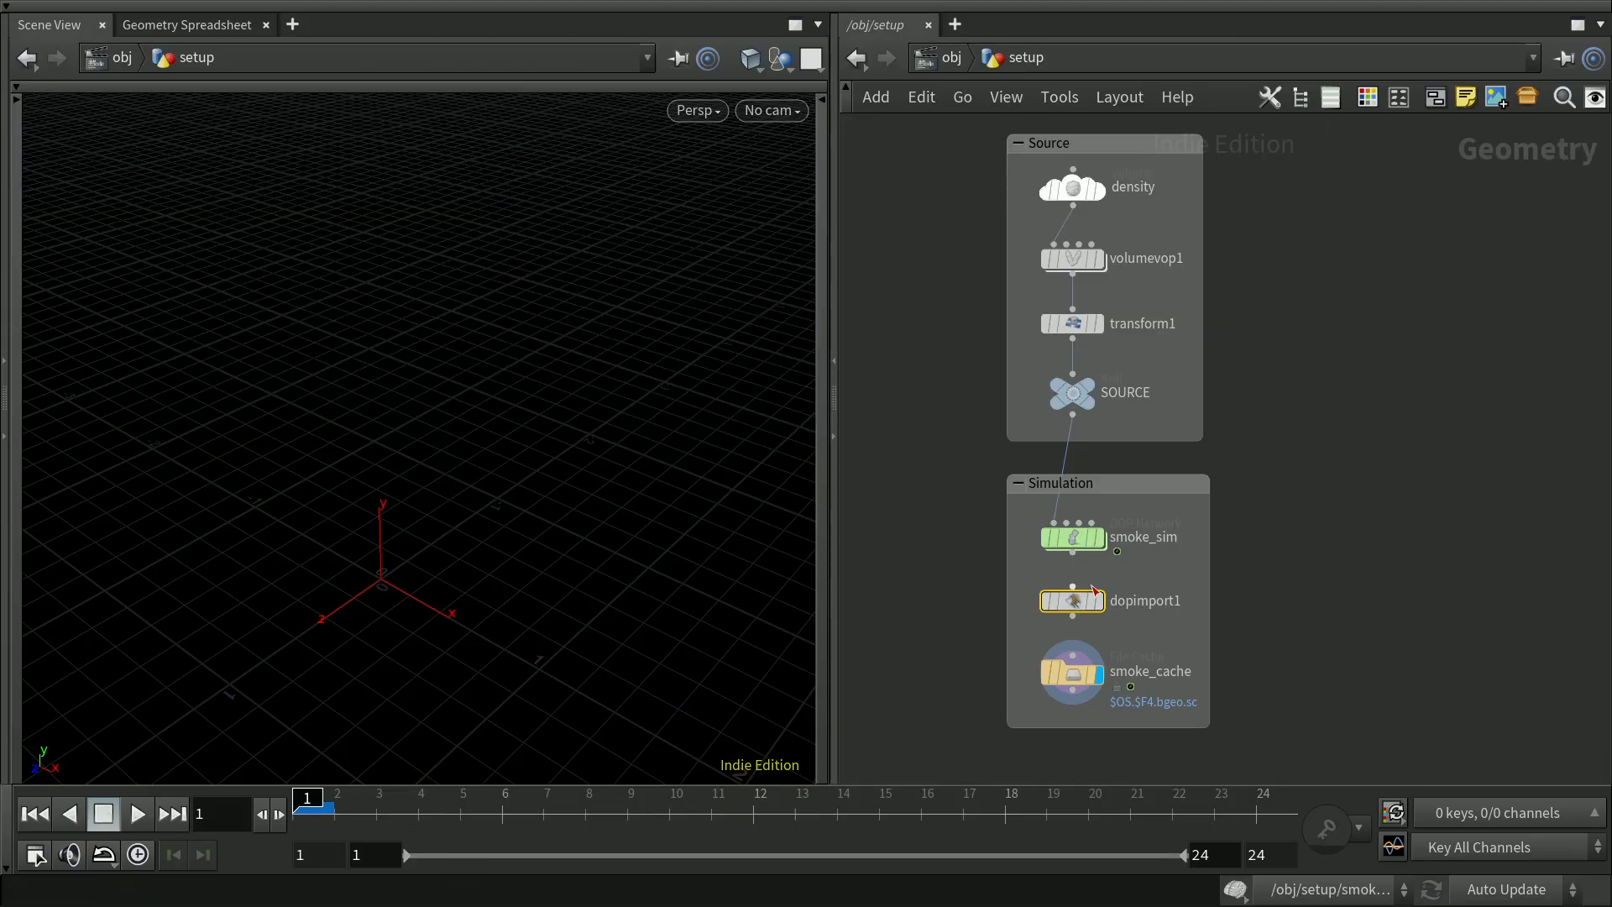
pyautogui.moveTo(1078, 570)
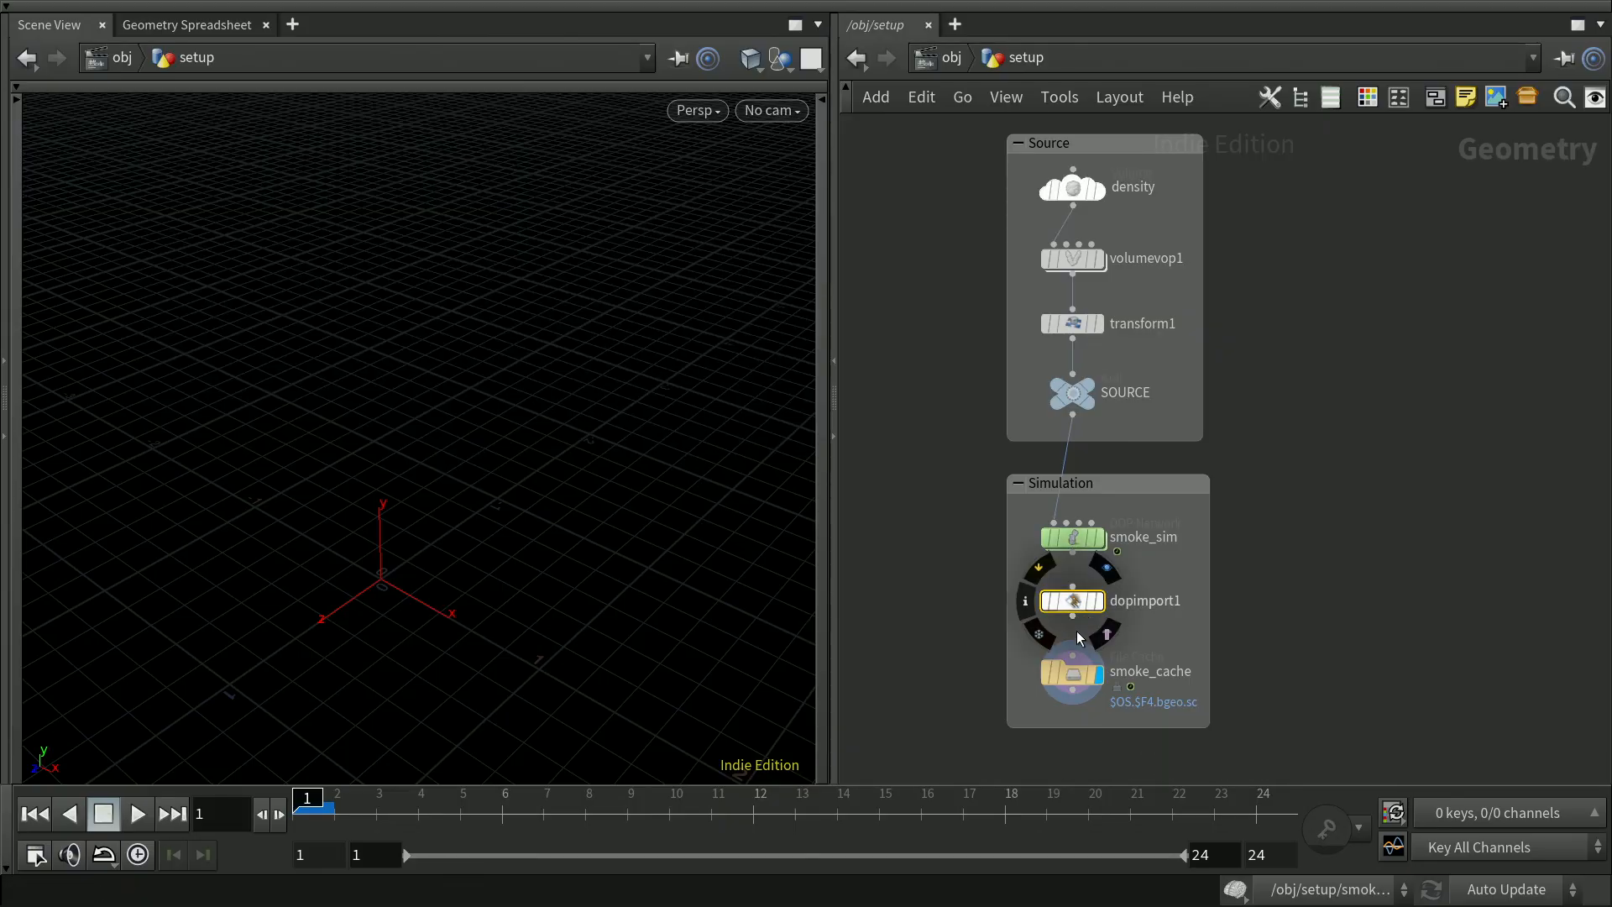
pyautogui.moveTo(1078, 558); pyautogui.dragTo(1075, 661)
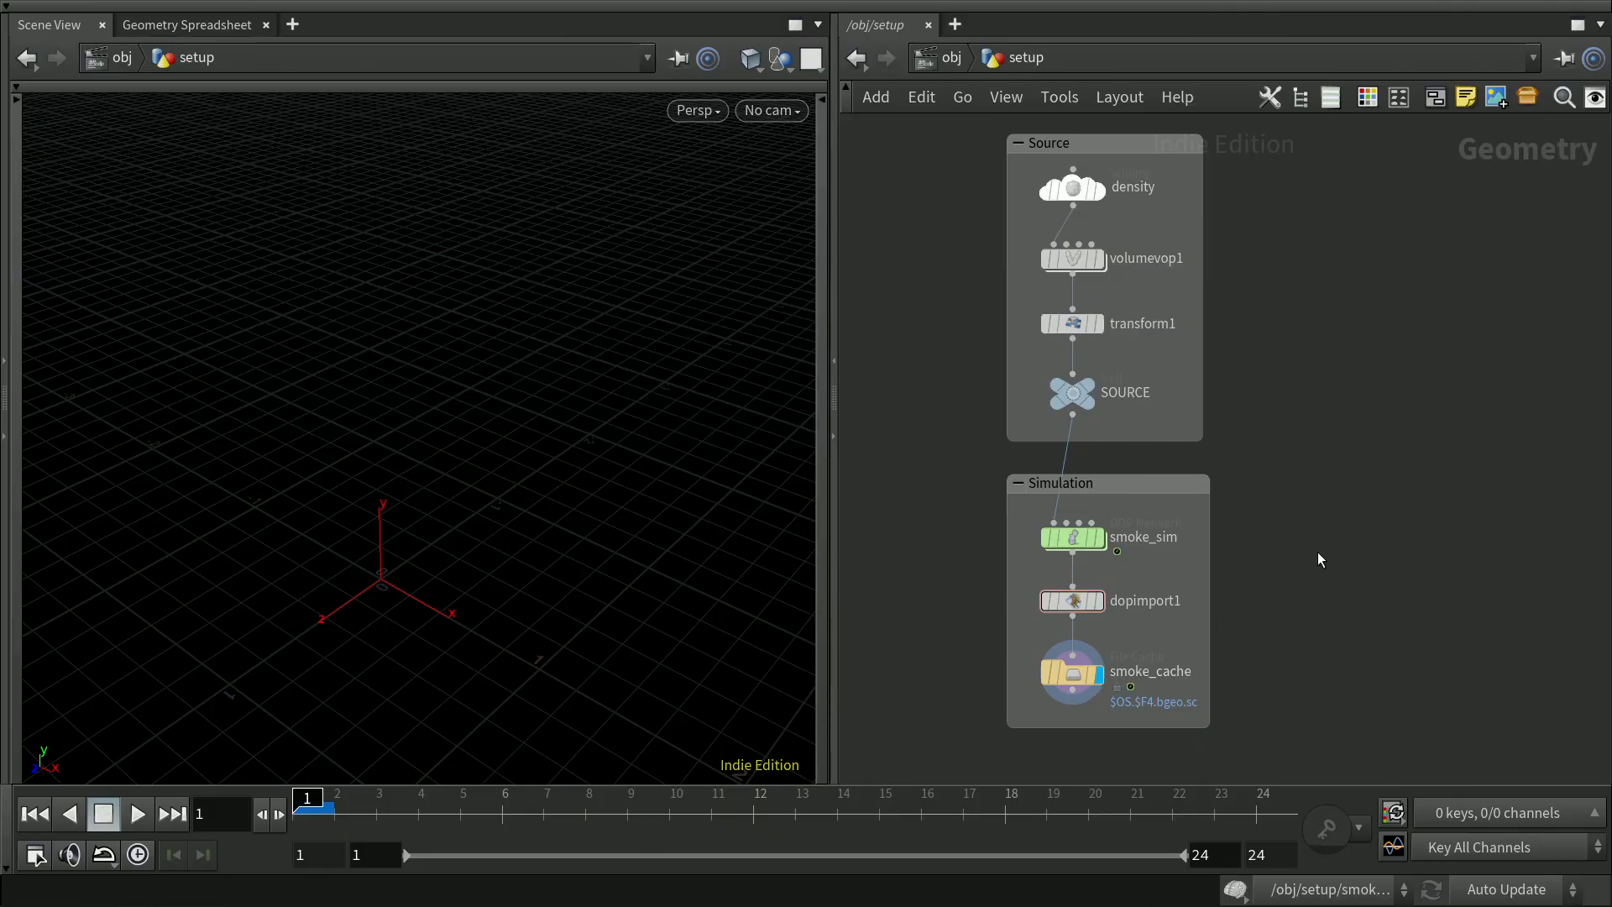
# Set the Dop Import node's DOP Network to the expression `opinputpath("..",0)`
pyautogui.moveTo(1077, 606)
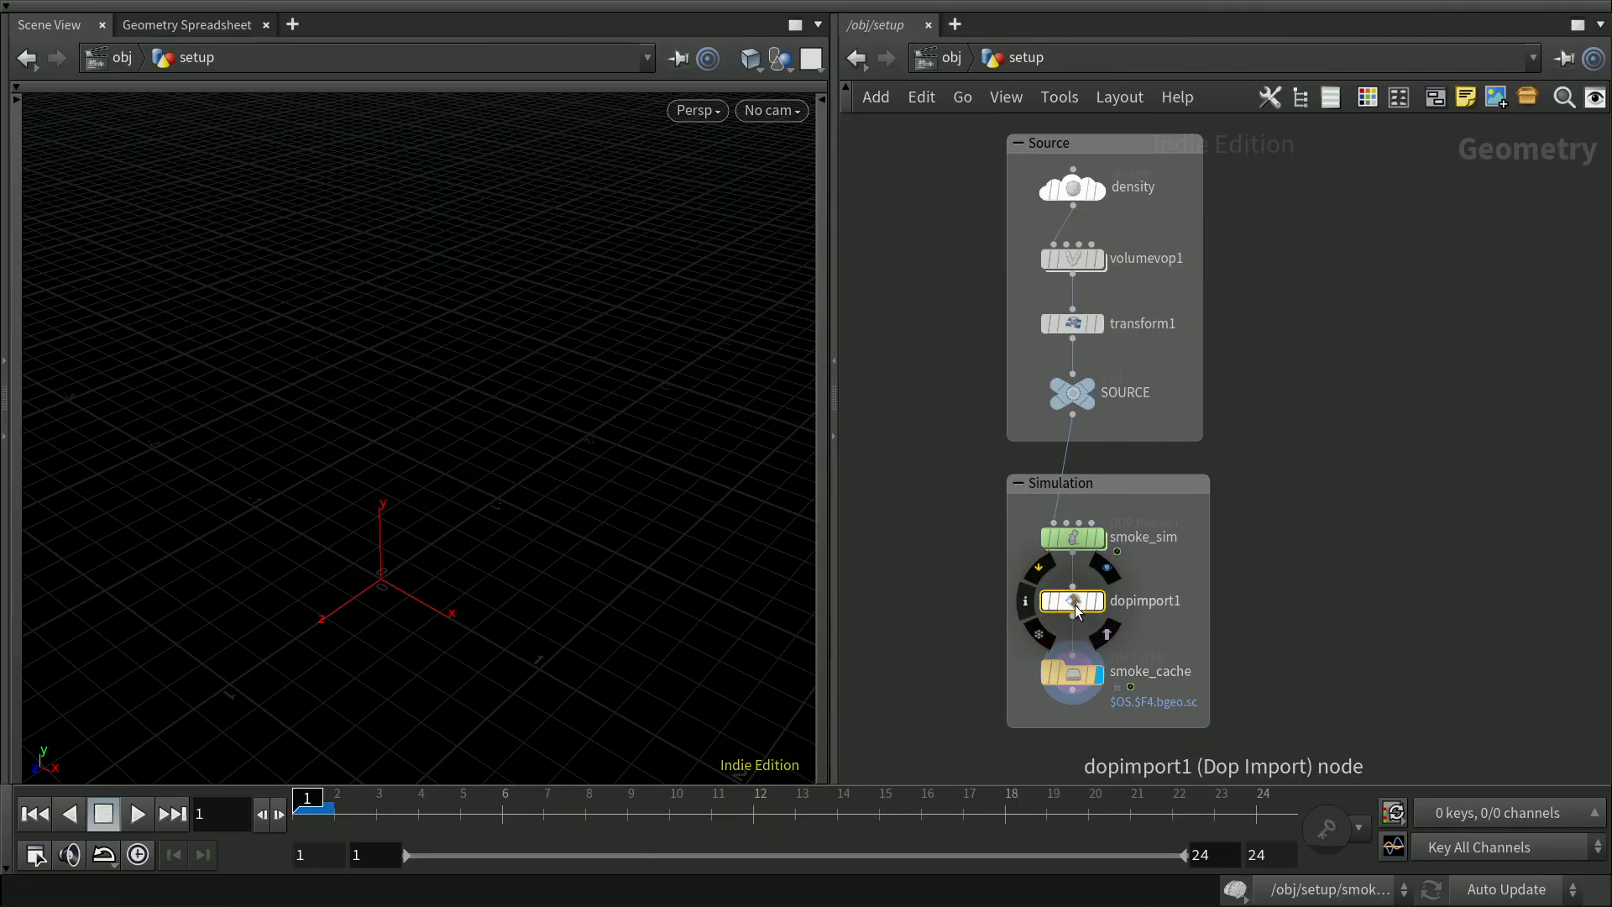
pyautogui.press('p')
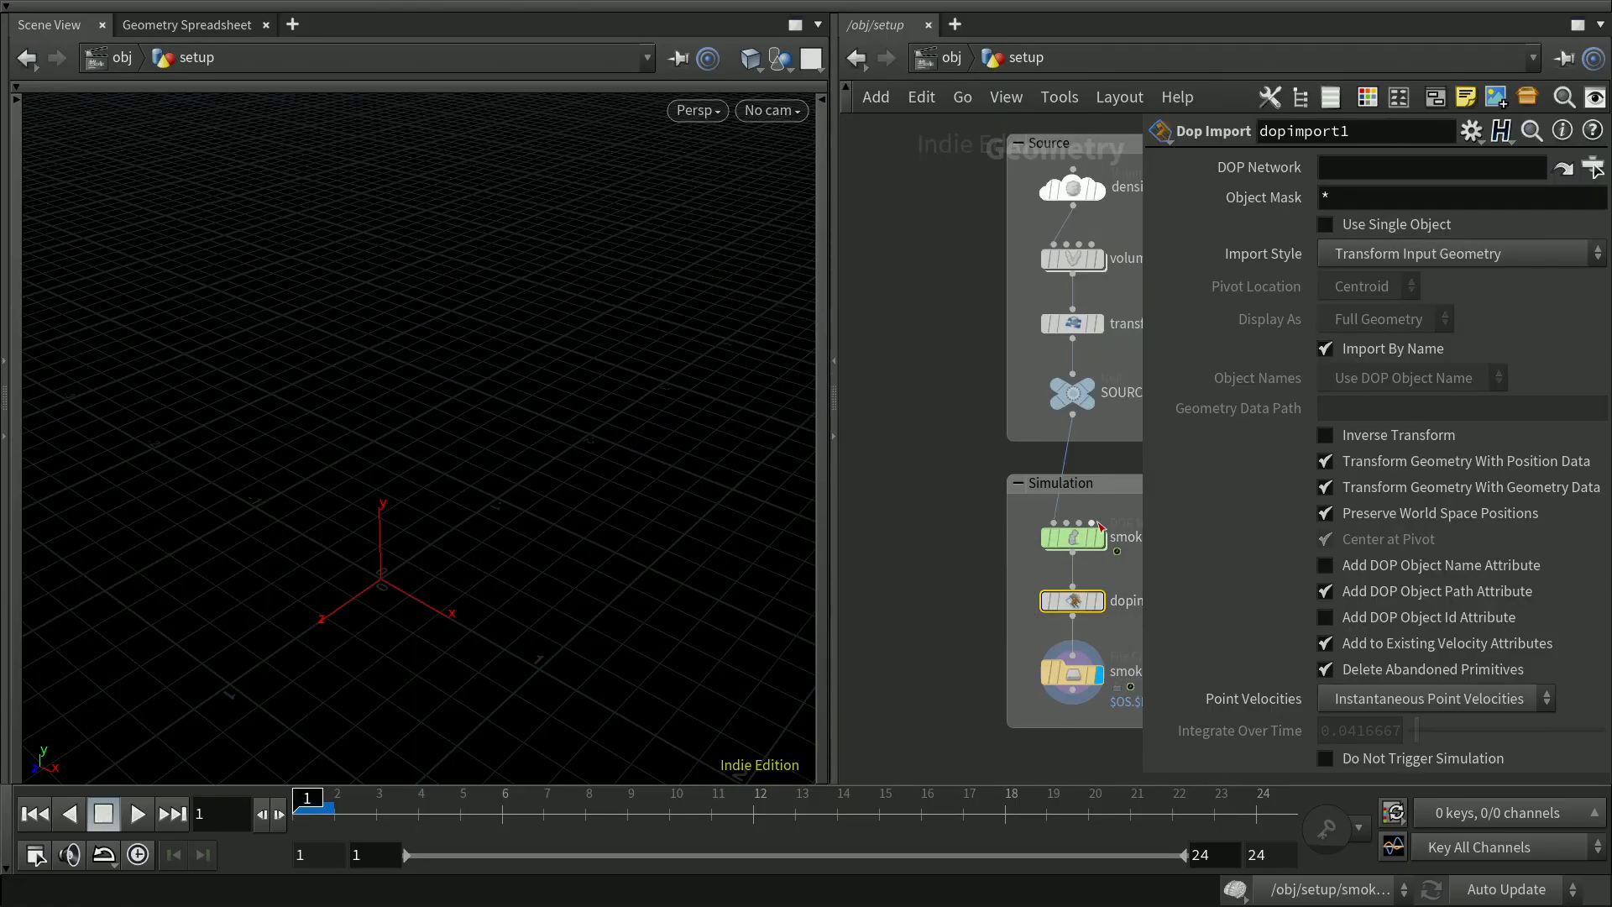
pyautogui.click(1360, 164)
pyautogui.write('`opinput')
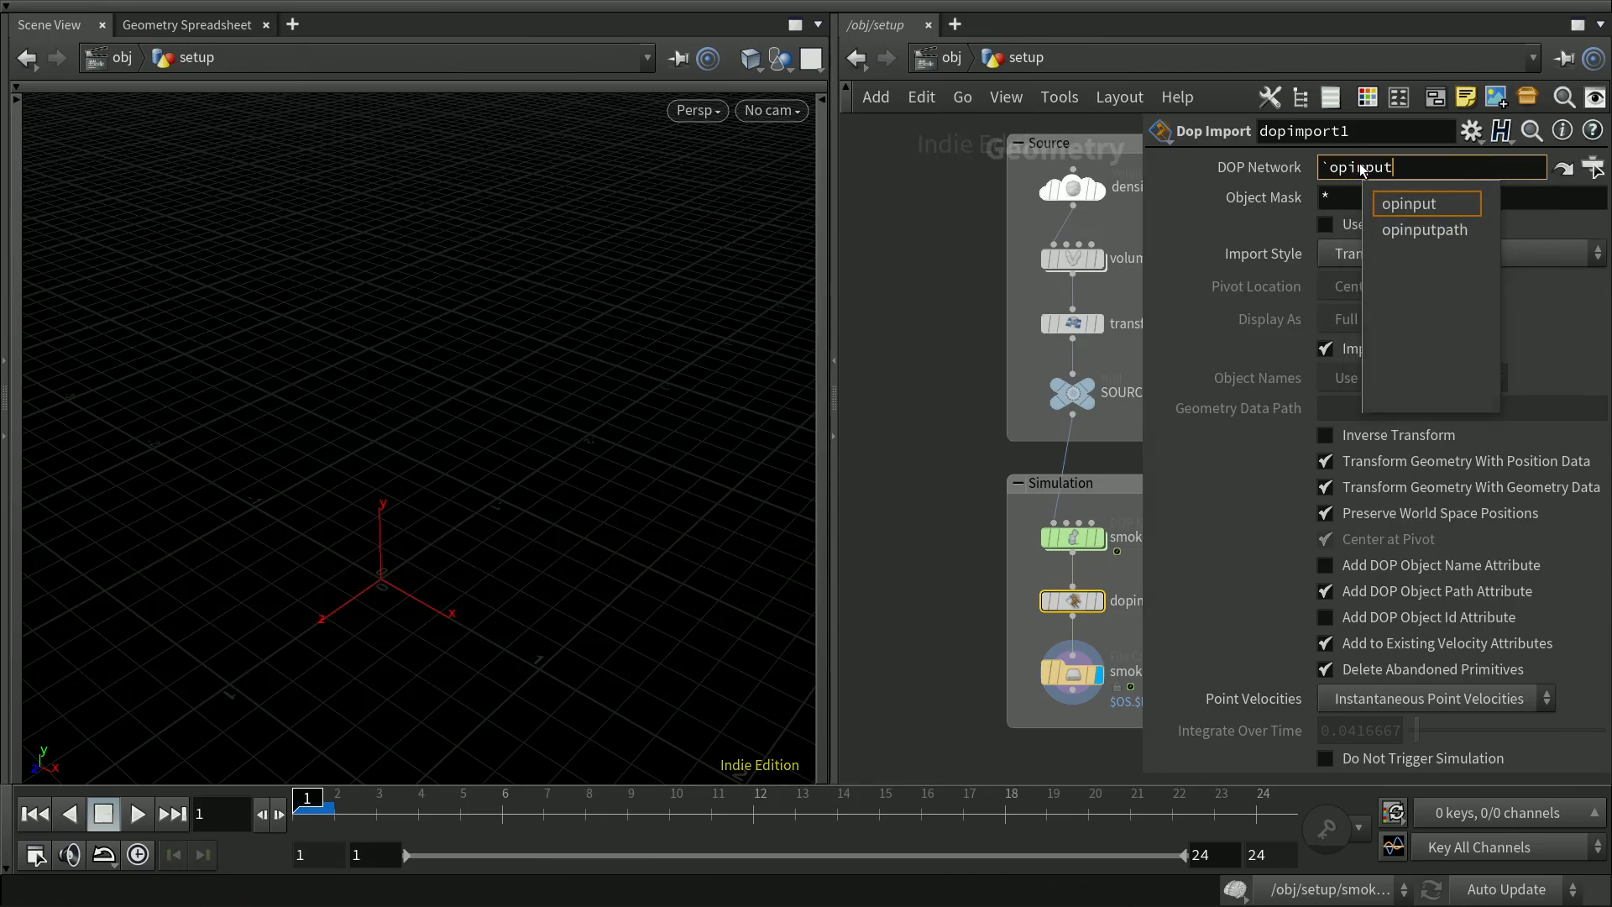
pyautogui.press('Down')
pyautogui.press('Return')
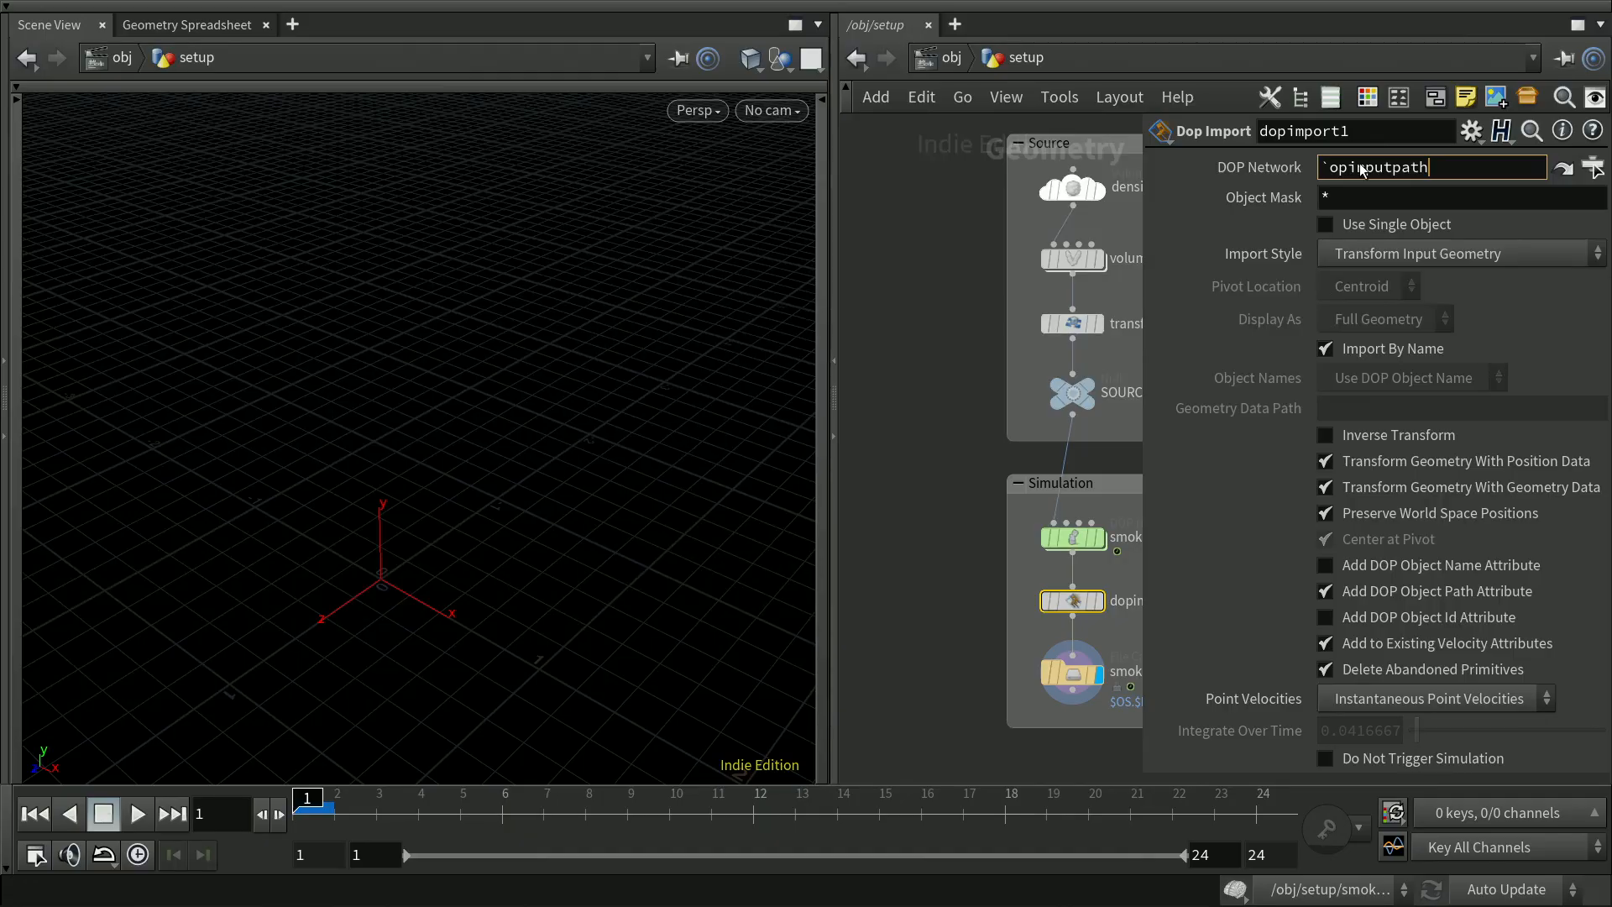
pyautogui.write('(')
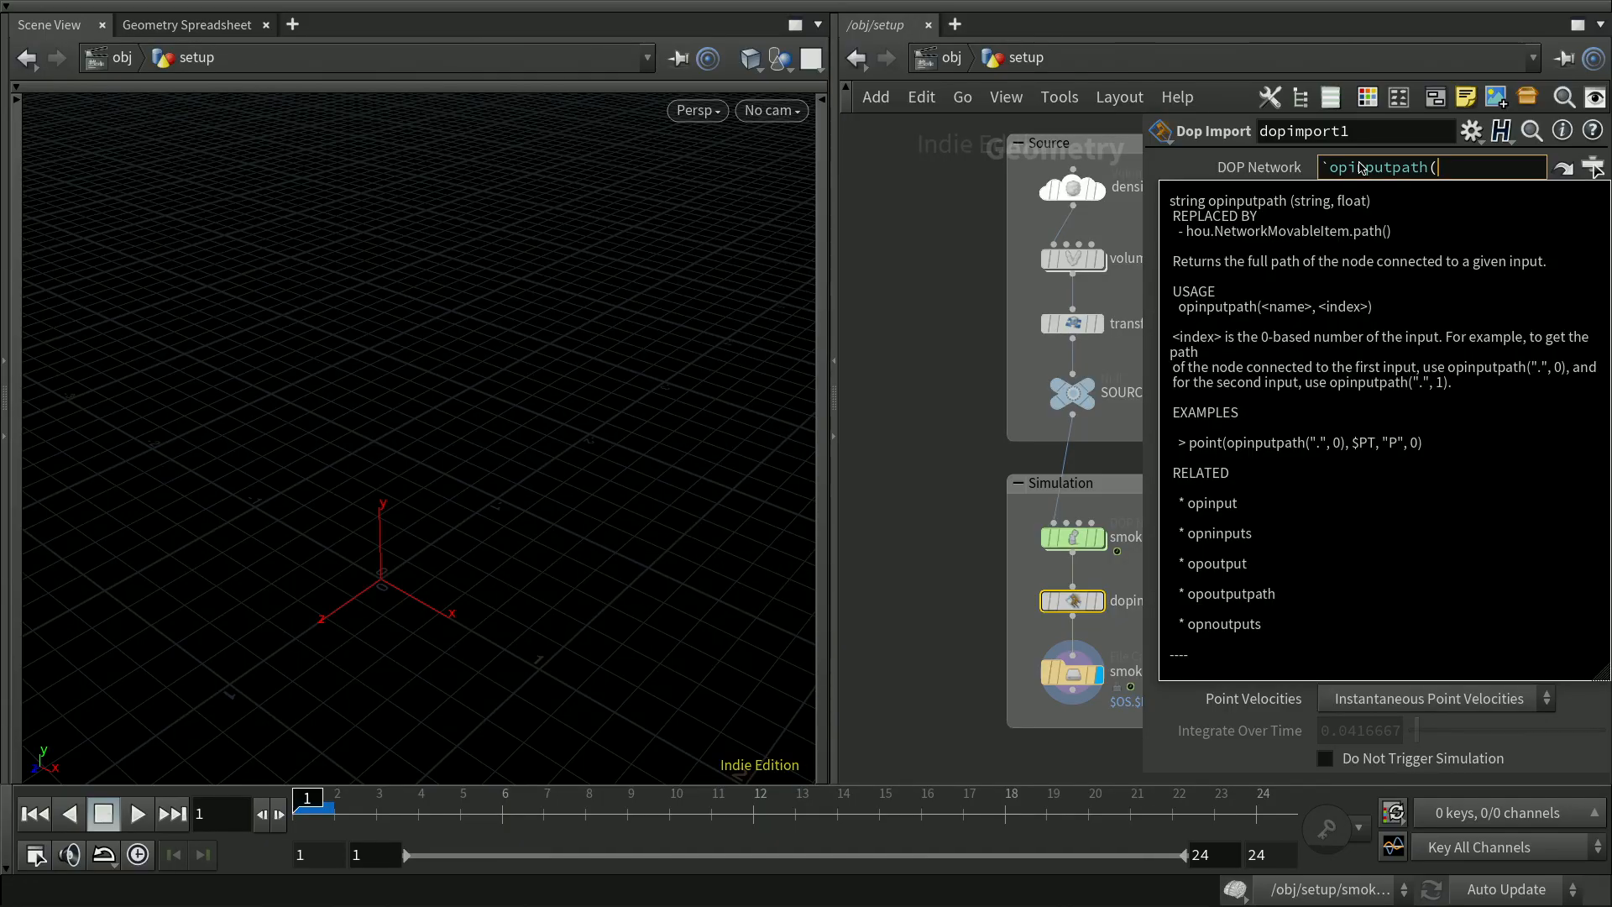
pyautogui.write('".')
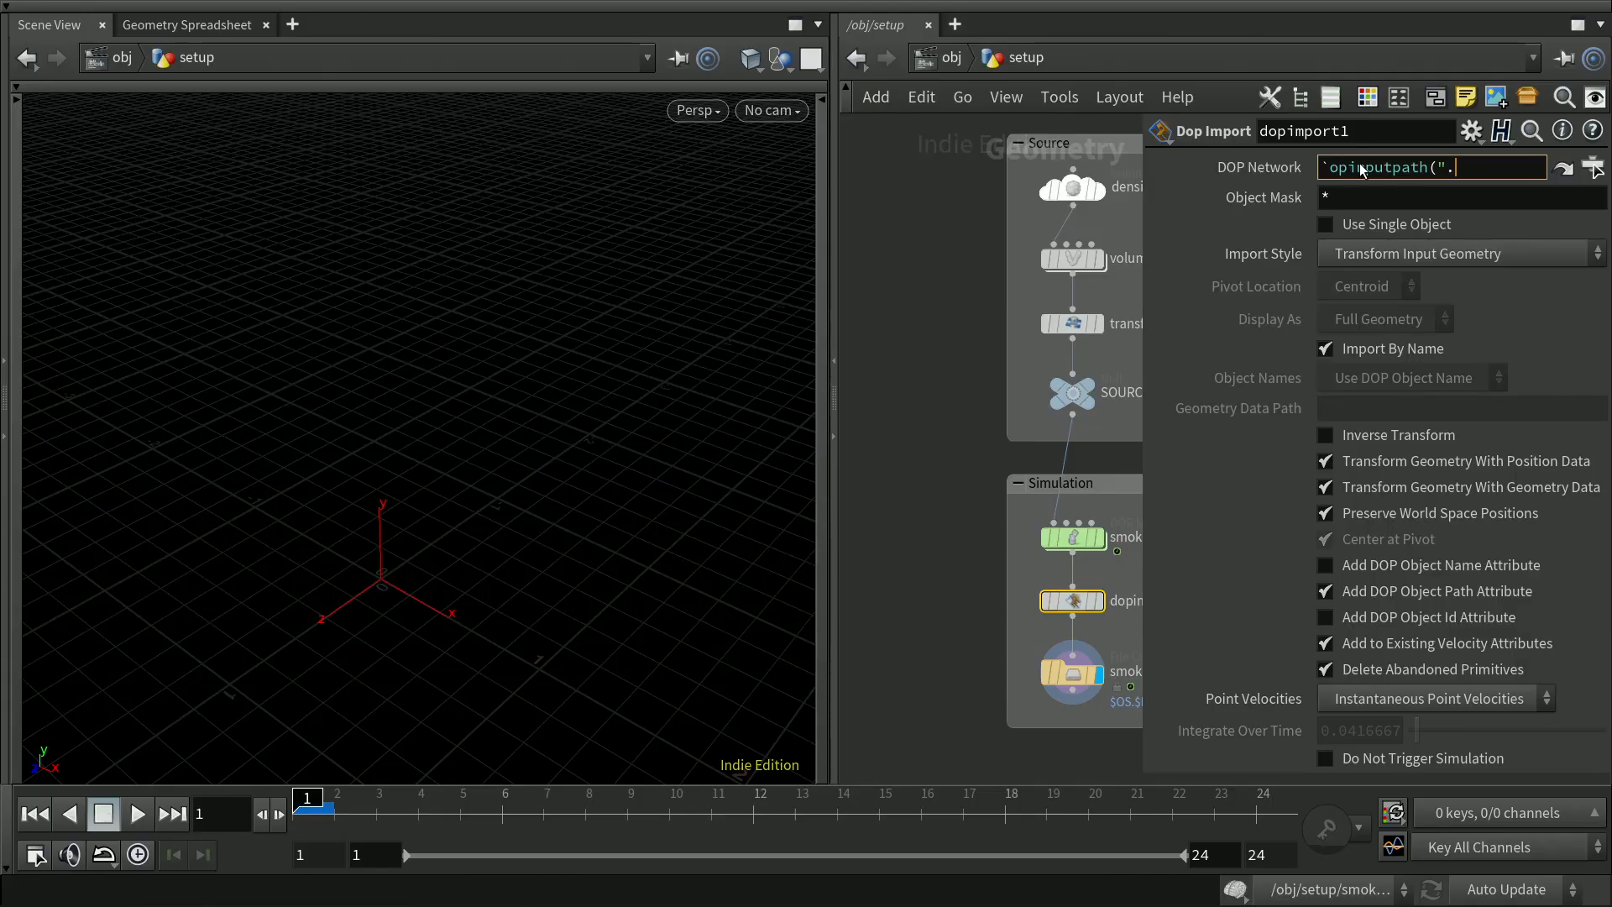
pyautogui.write('.",')
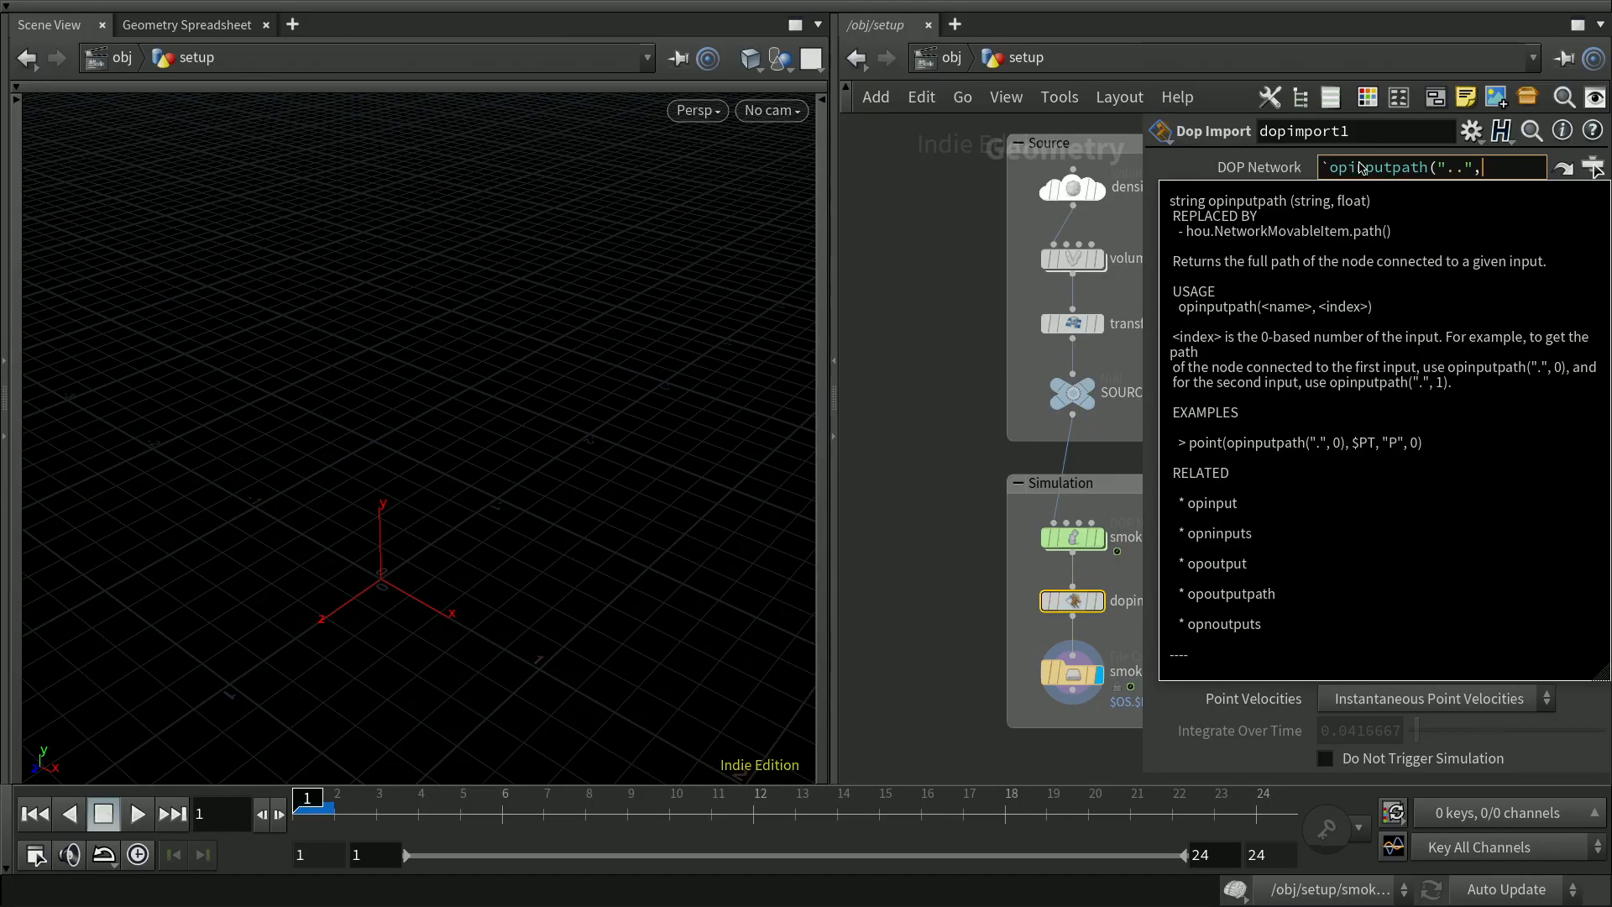
pyautogui.write('0)')
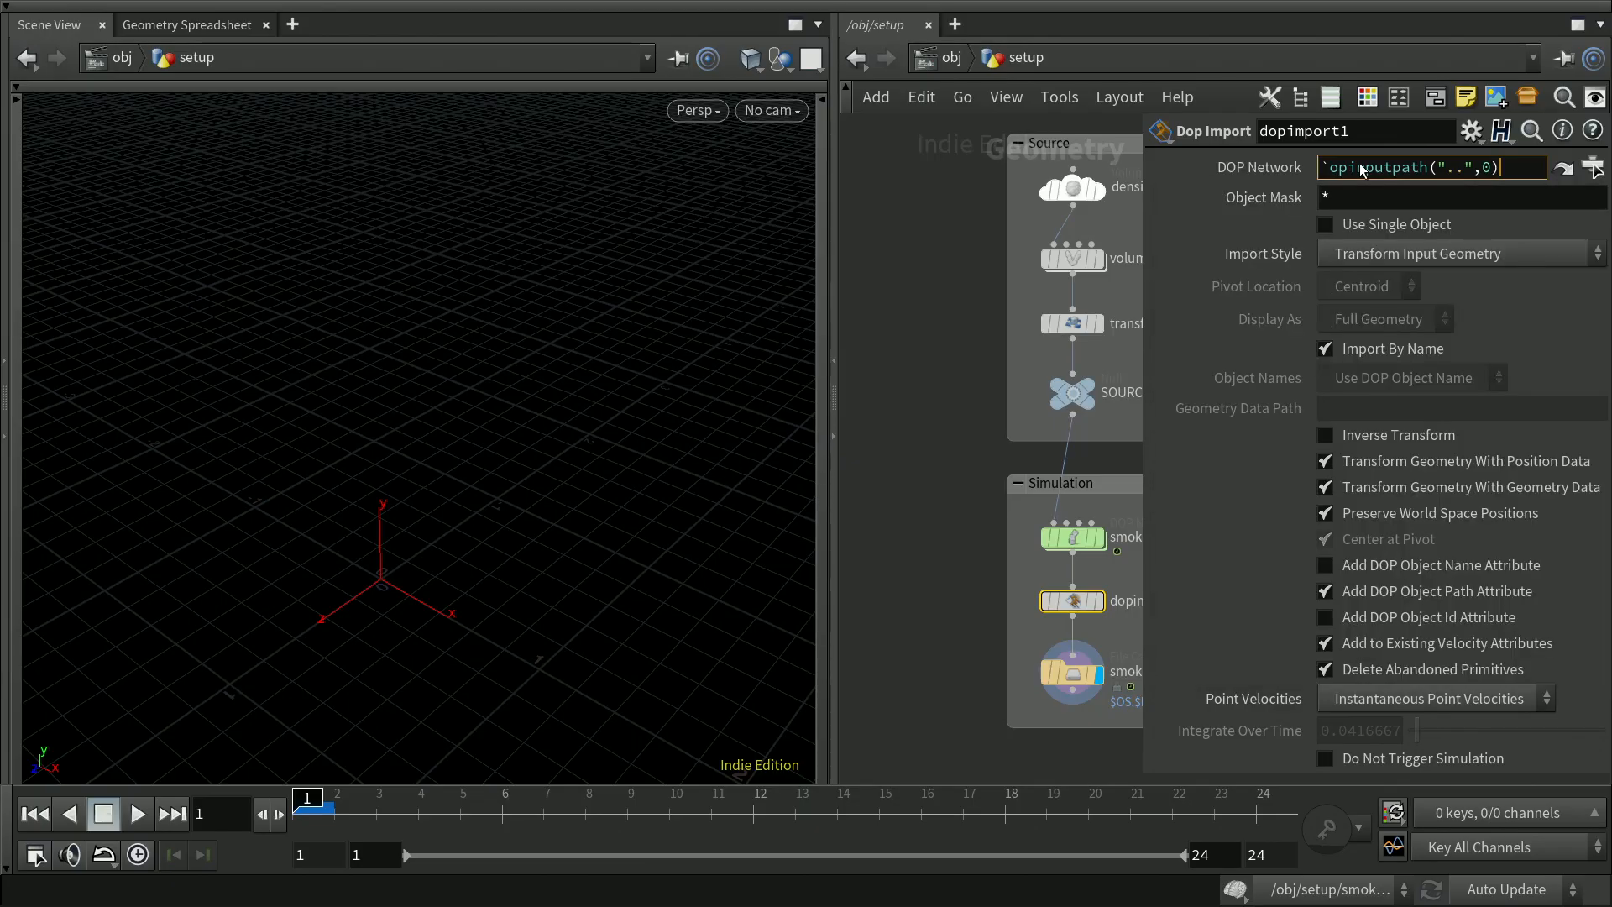
pyautogui.press('Return')
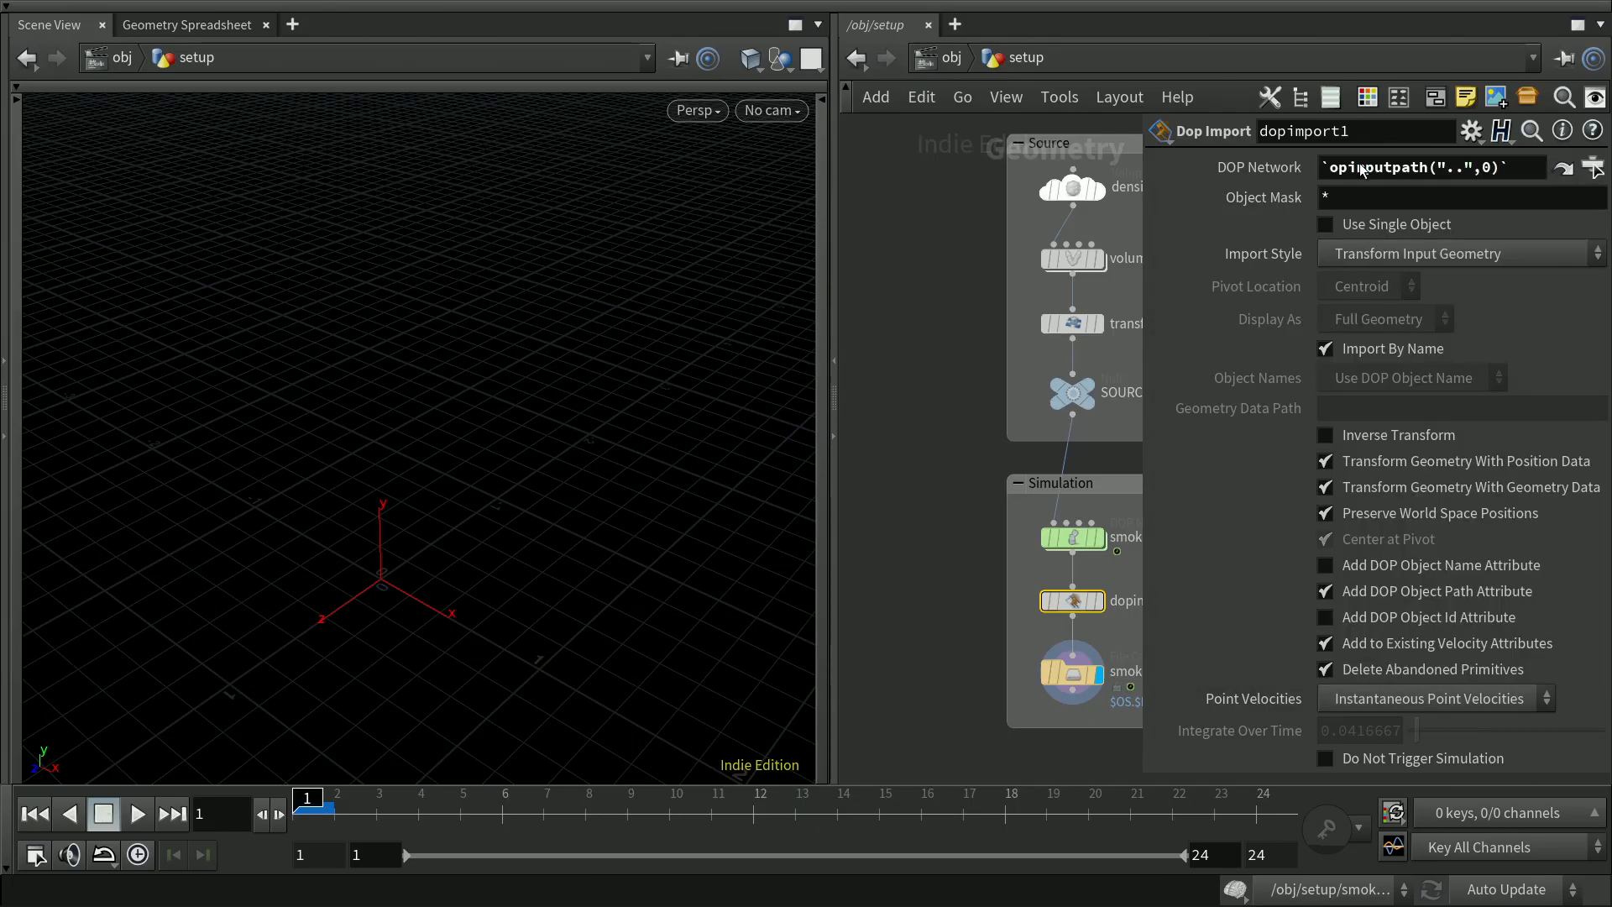
# Check what the DOP Network expression evaluates to and return to the unexpanded expression
pyautogui.click(1287, 167)
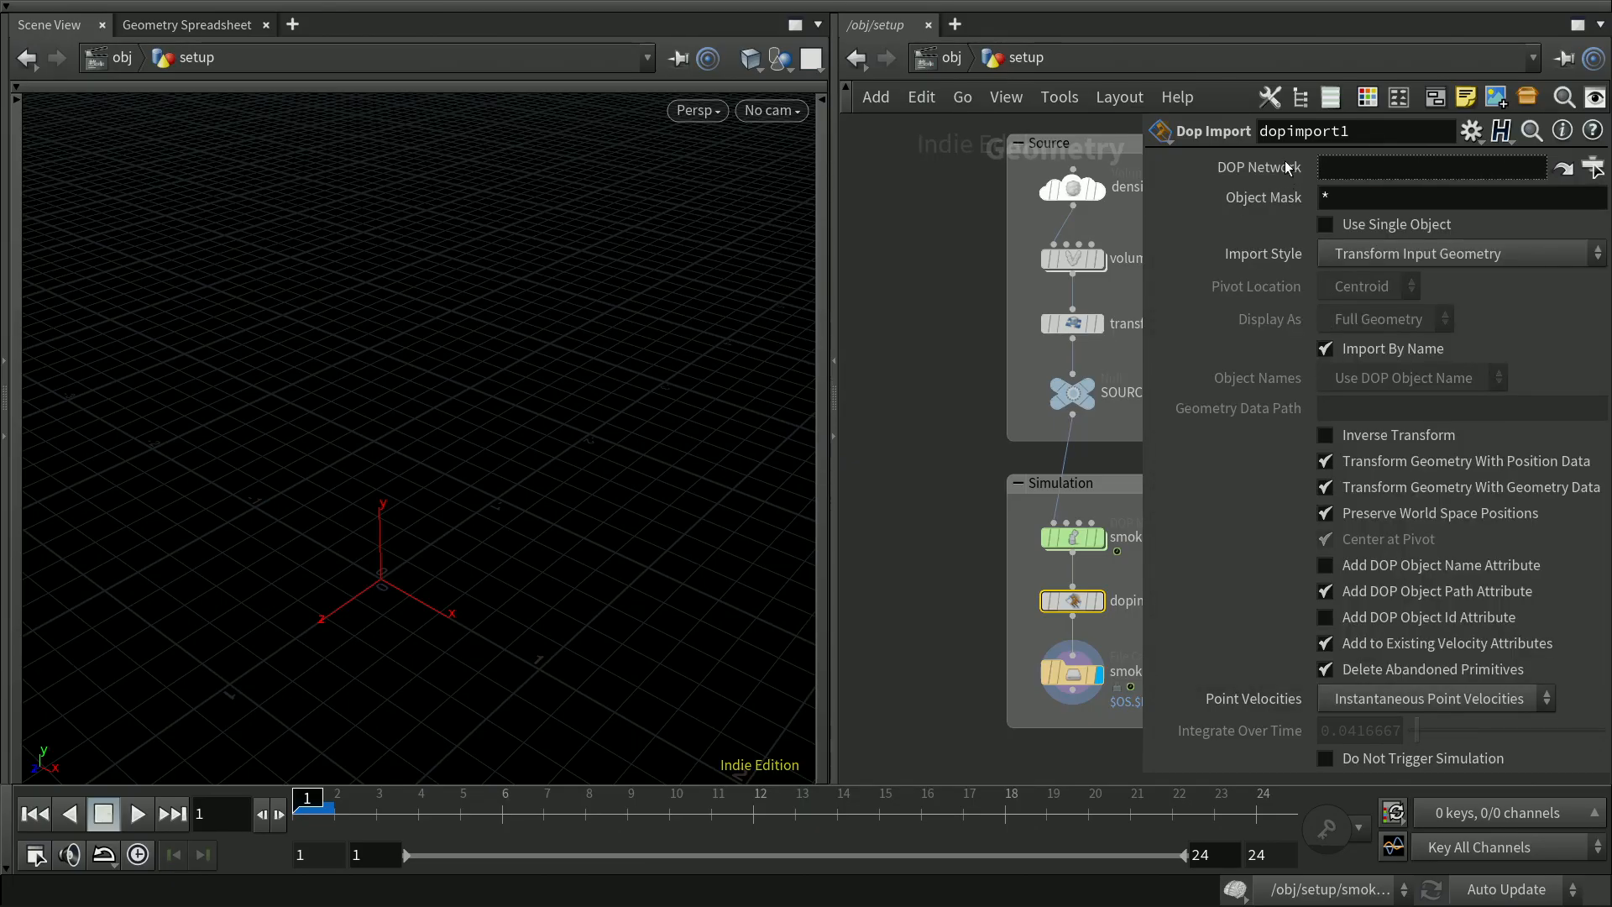
pyautogui.click(1288, 167)
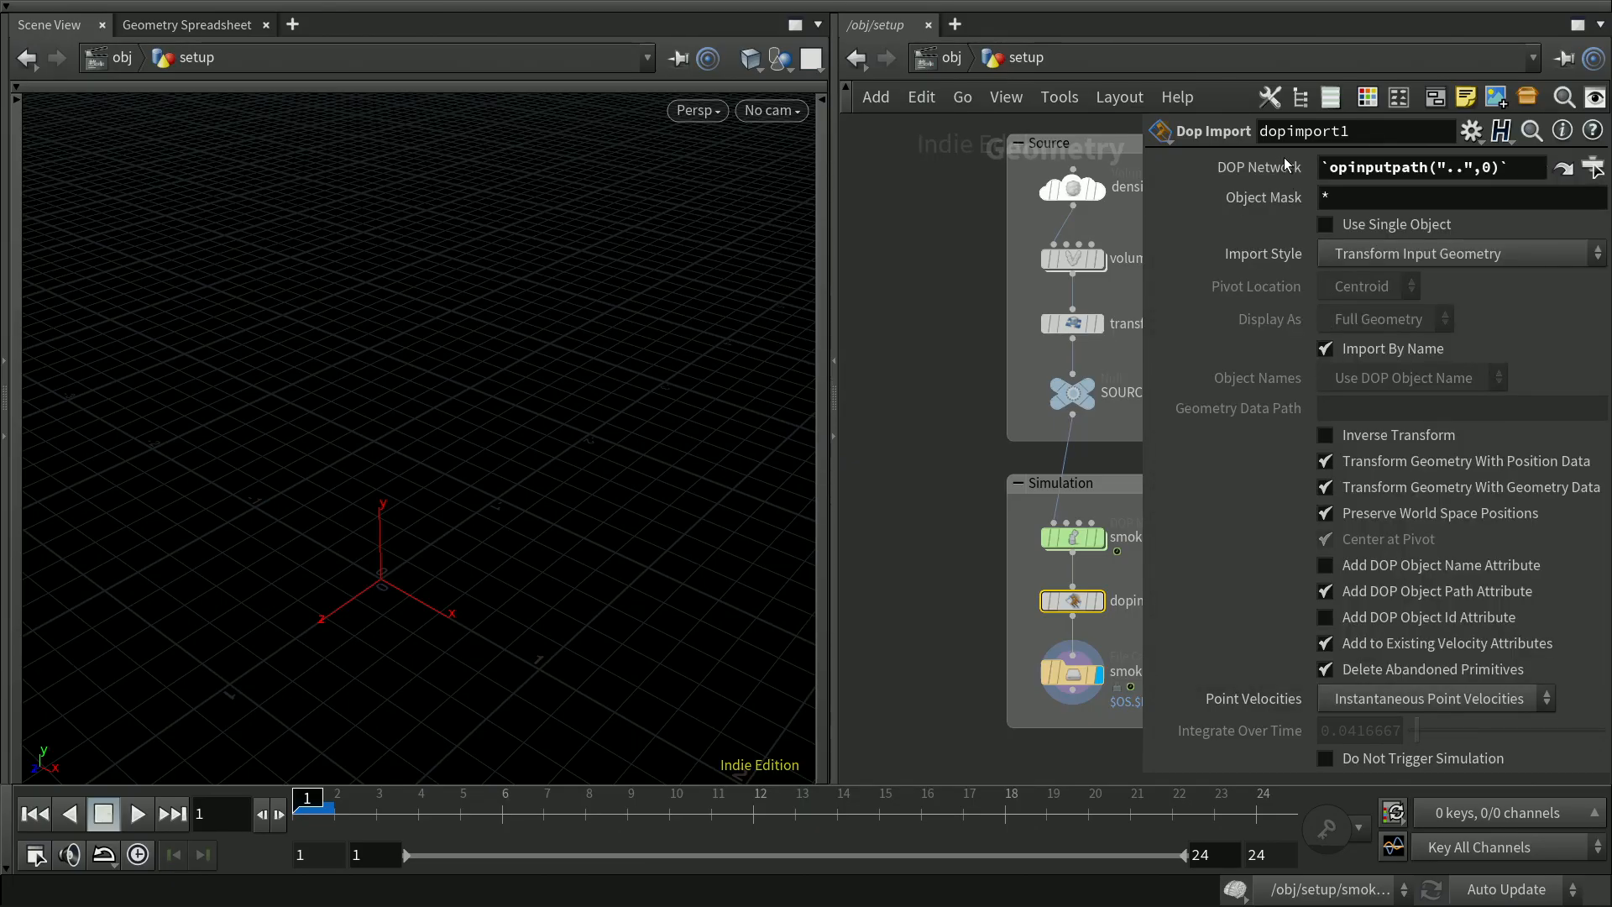
pyautogui.click(1360, 173)
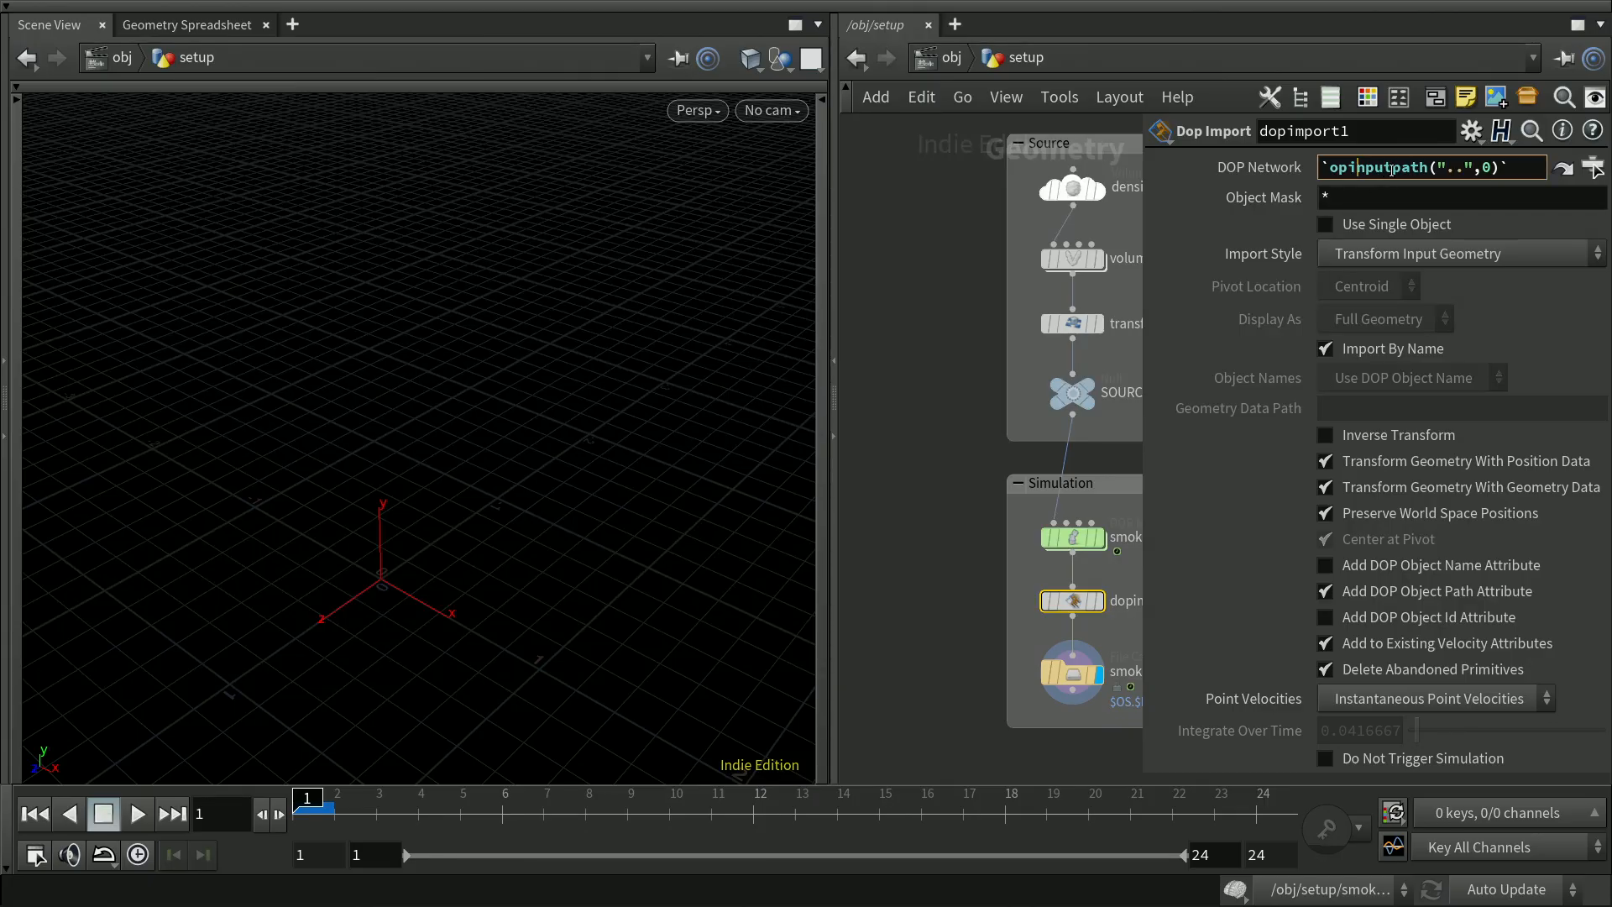
pyautogui.click(1267, 163)
pyautogui.click(1268, 164)
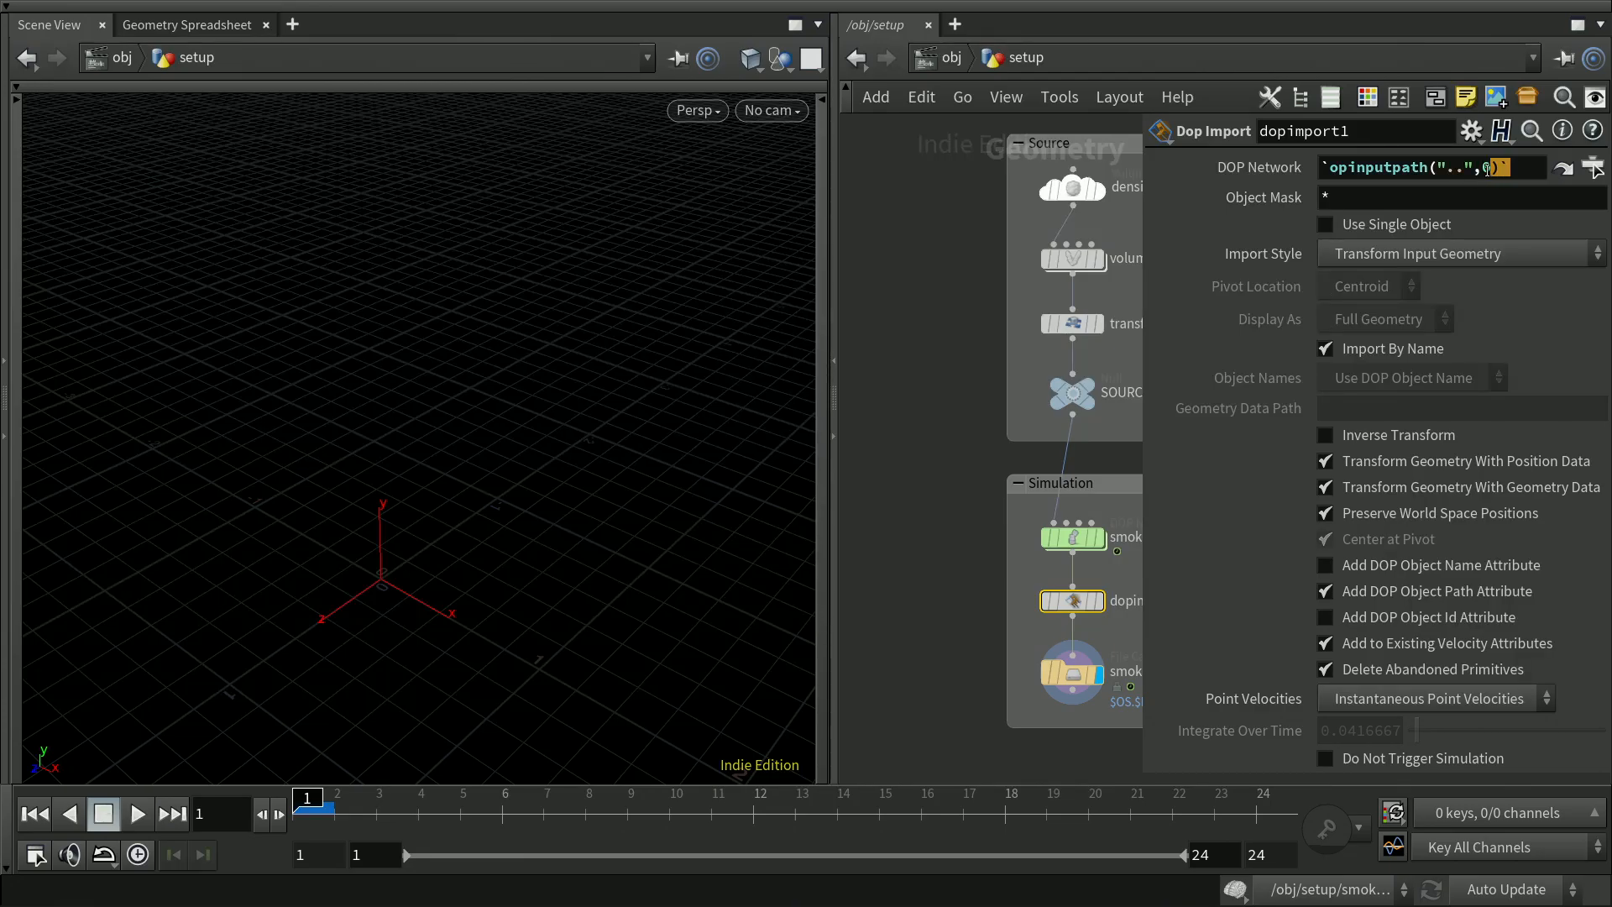
# Re-enter the ".." argument of the DOP Network expression and try extending it to "../.."
pyautogui.moveTo(1509, 168); pyautogui.dragTo(1479, 175)
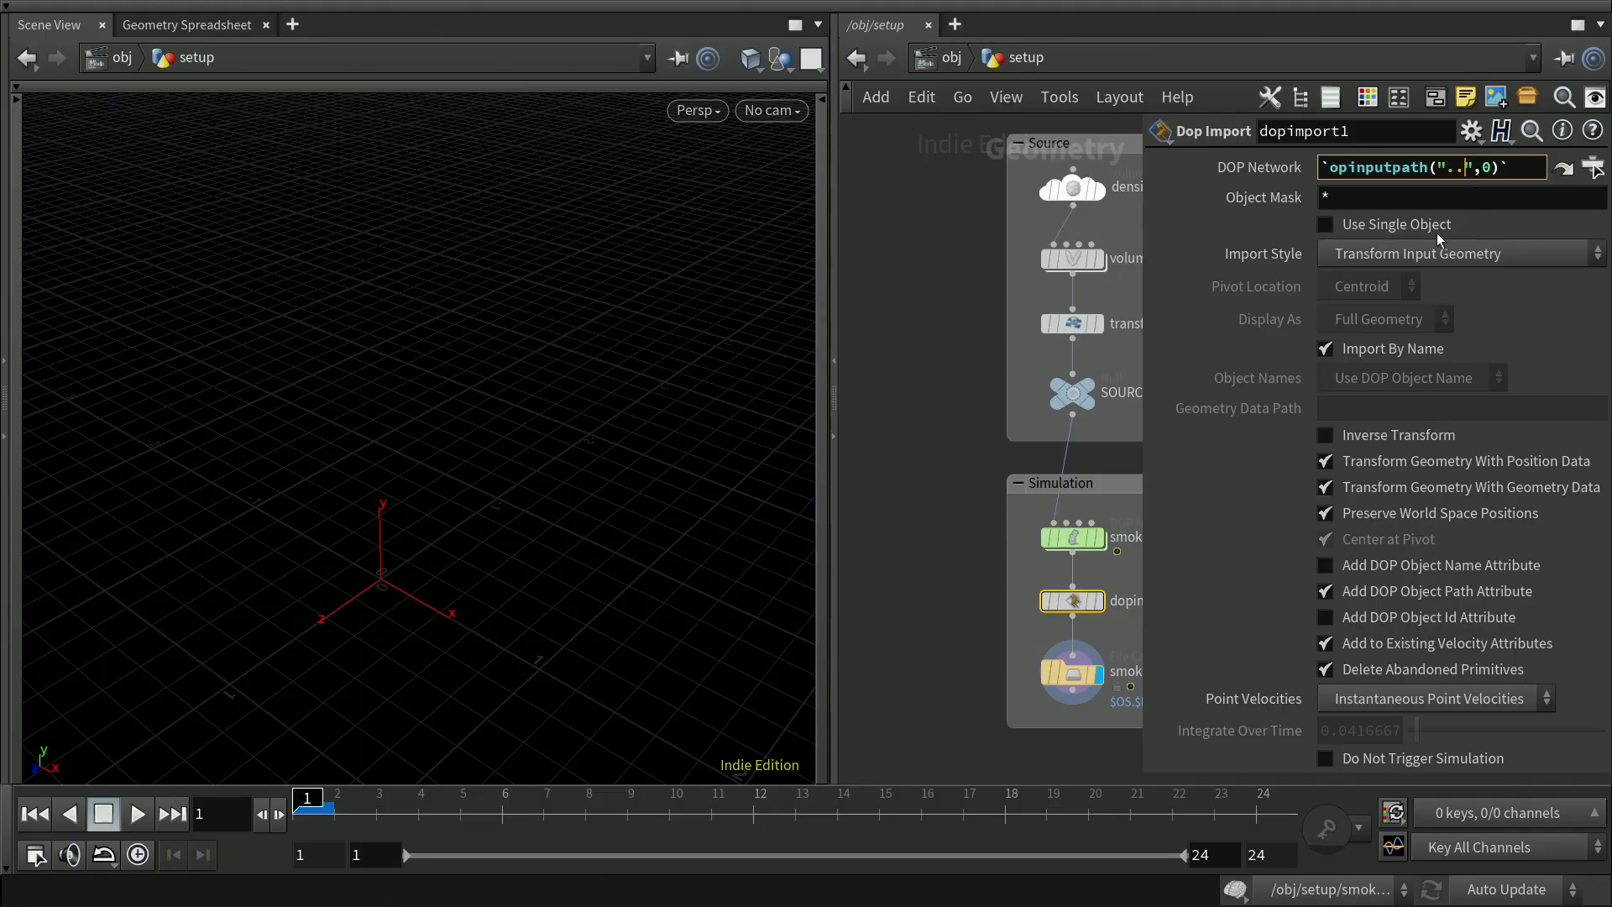
pyautogui.moveTo(1082, 594)
pyautogui.press('BackSpace')
pyautogui.press('BackSpace')
pyautogui.press('BackSpace')
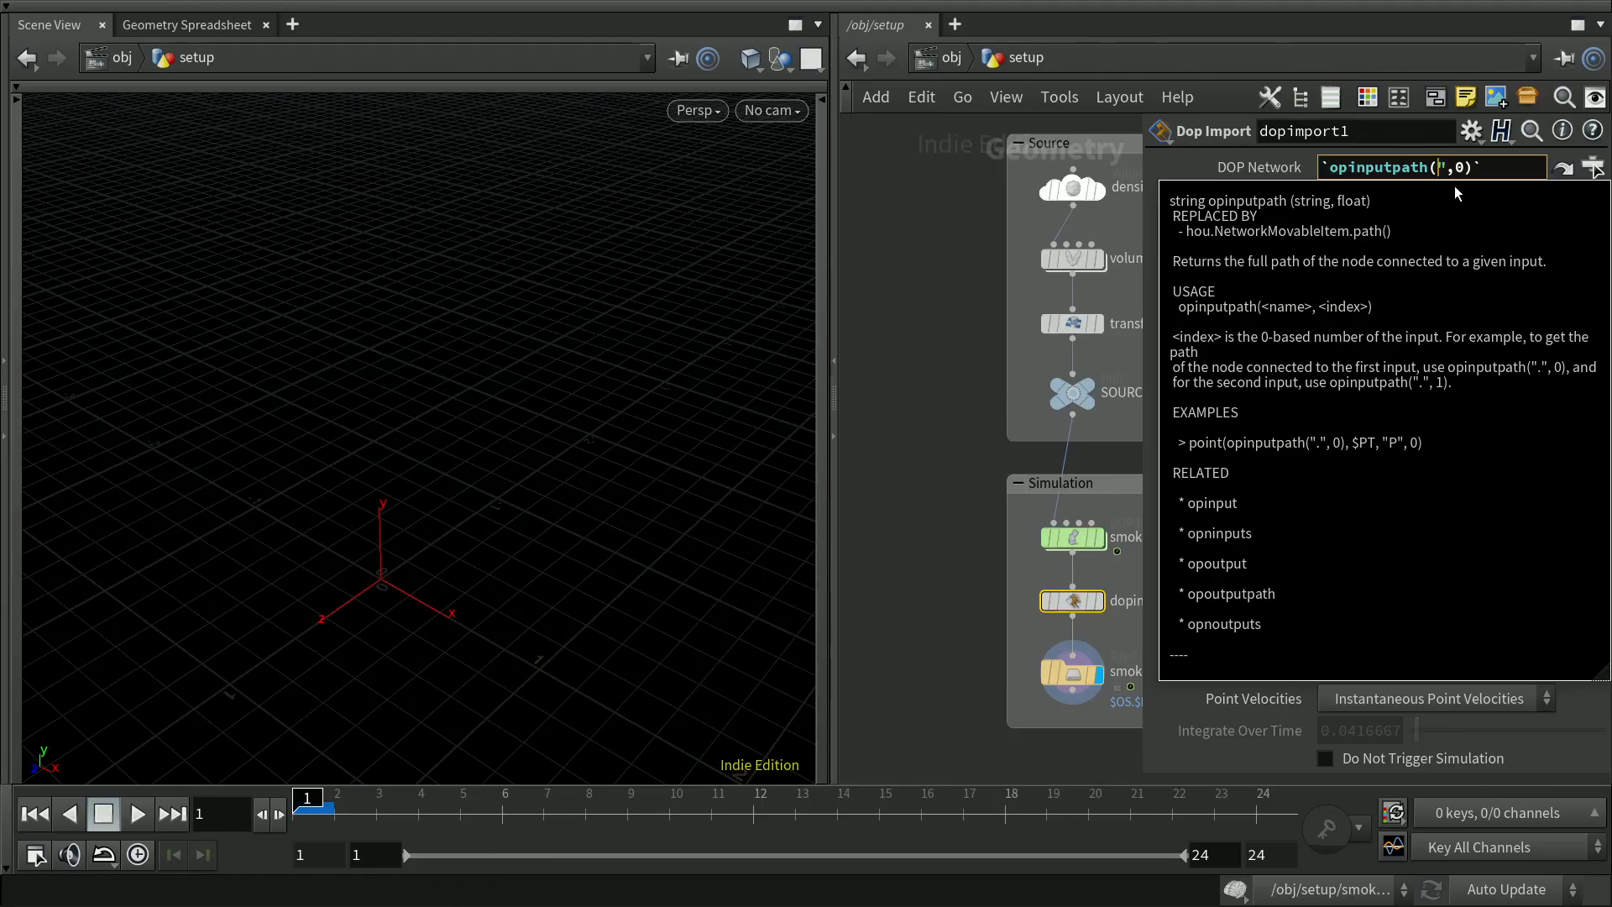
pyautogui.write('"')
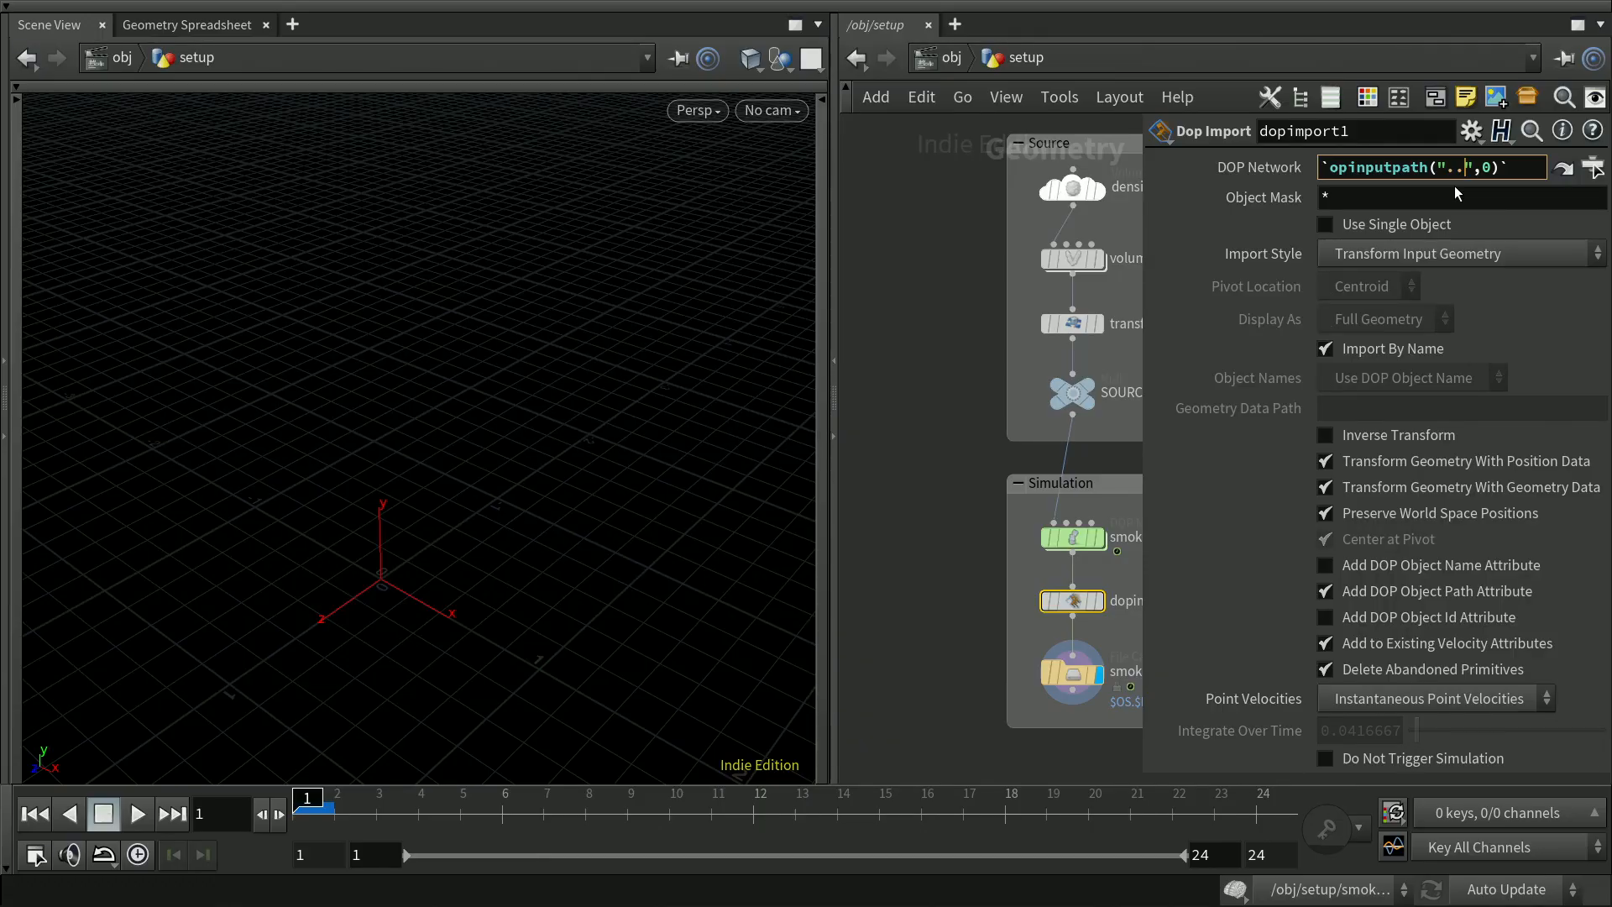
pyautogui.press('Return')
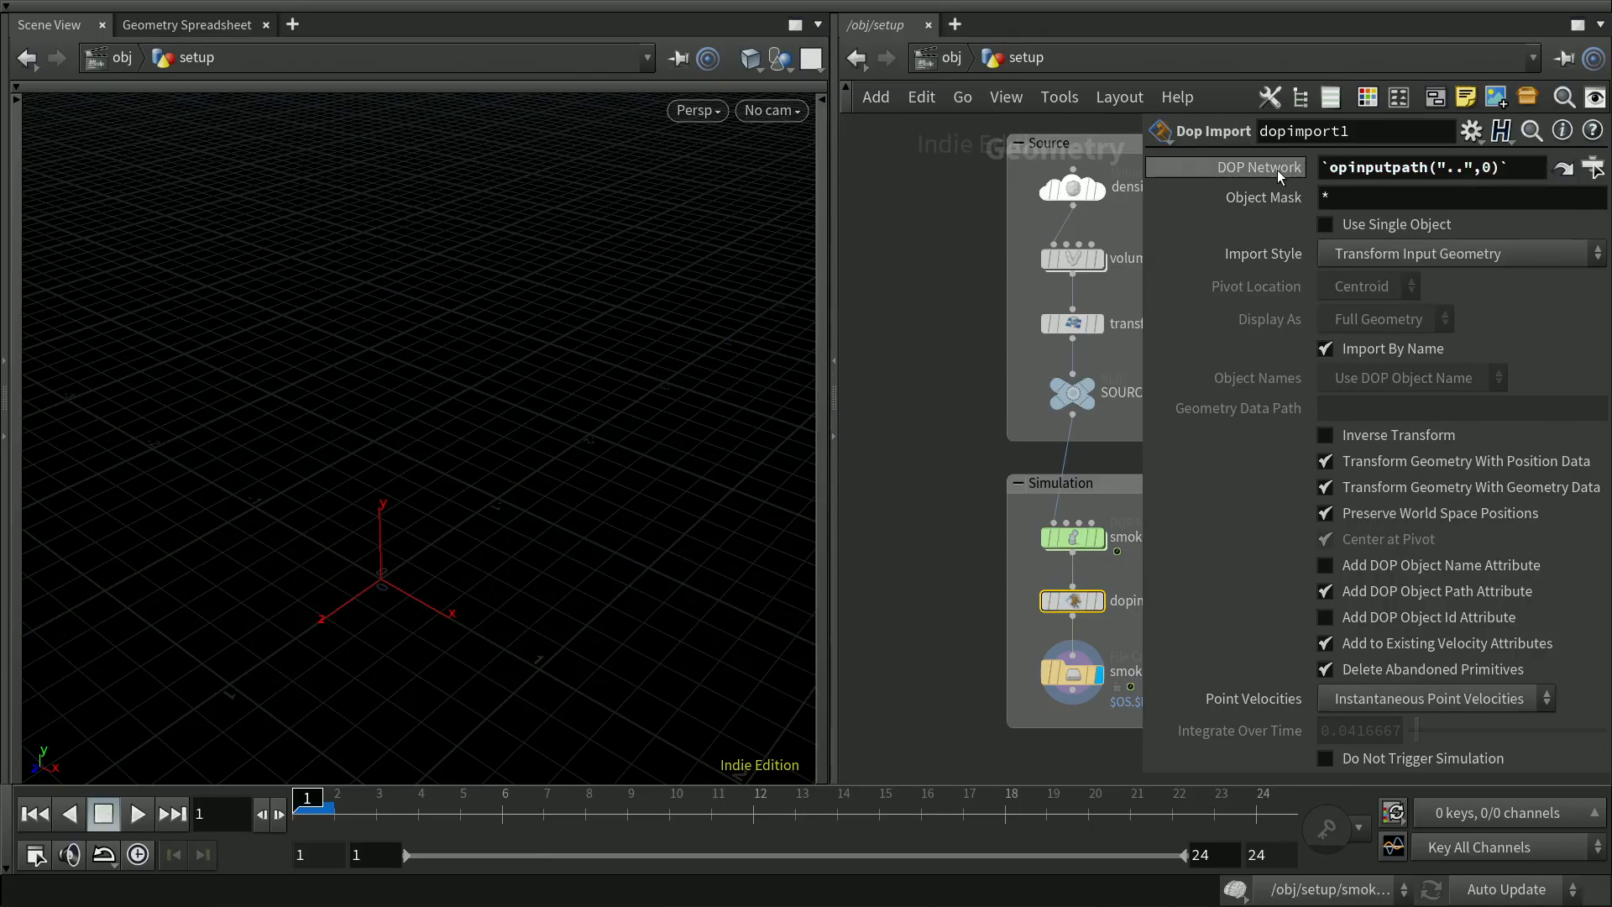
pyautogui.click(1465, 168)
pyautogui.write('/..')
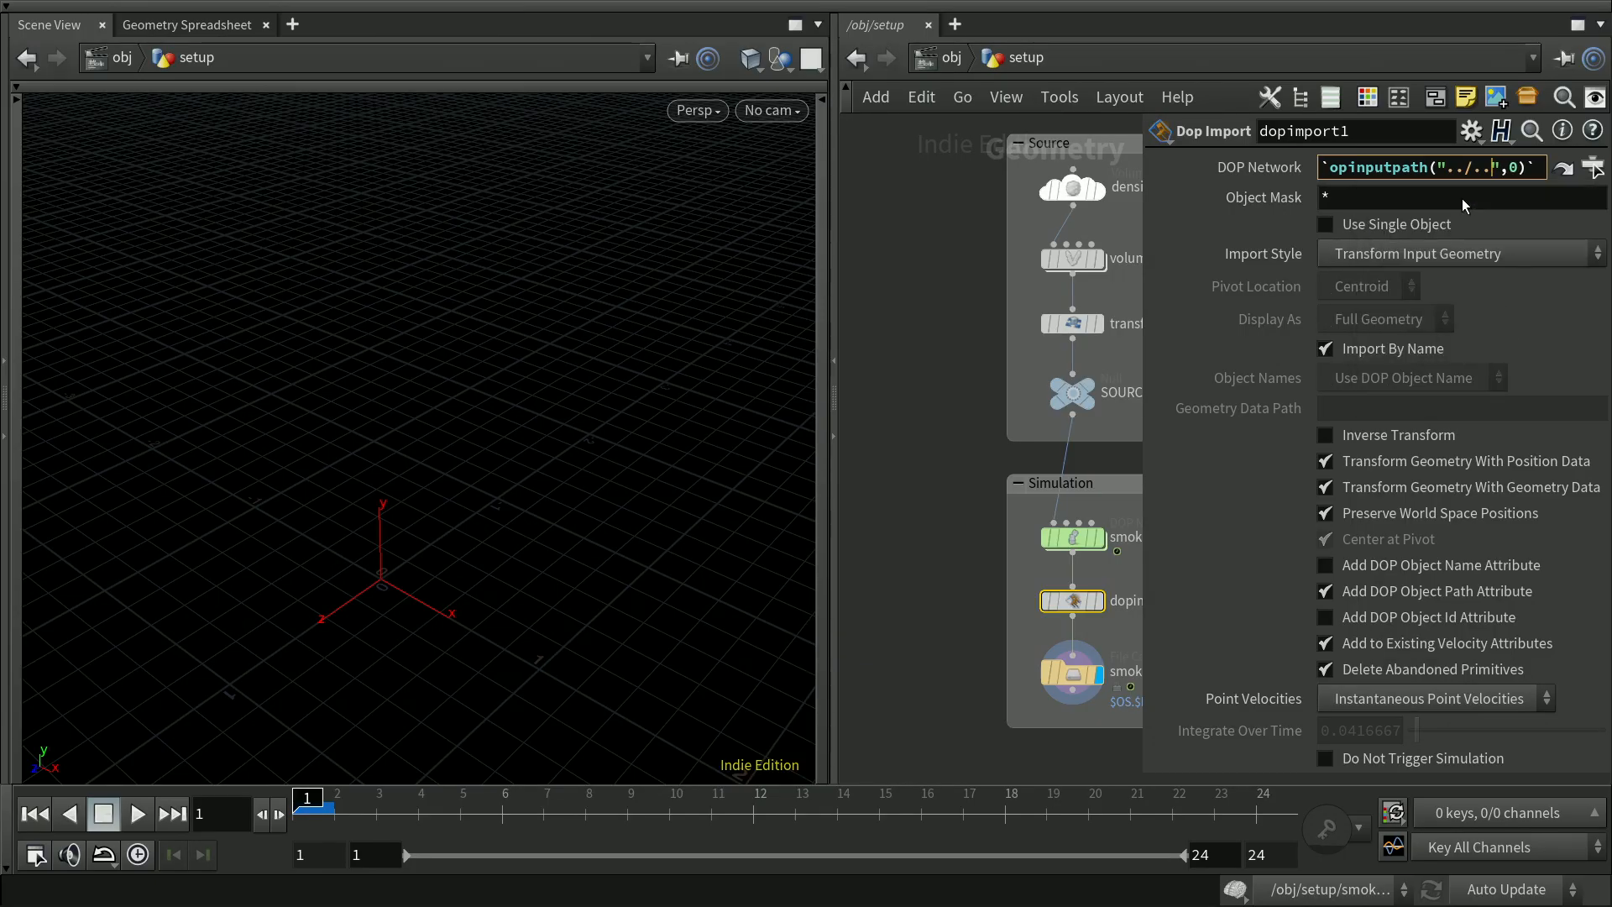
pyautogui.press('Return')
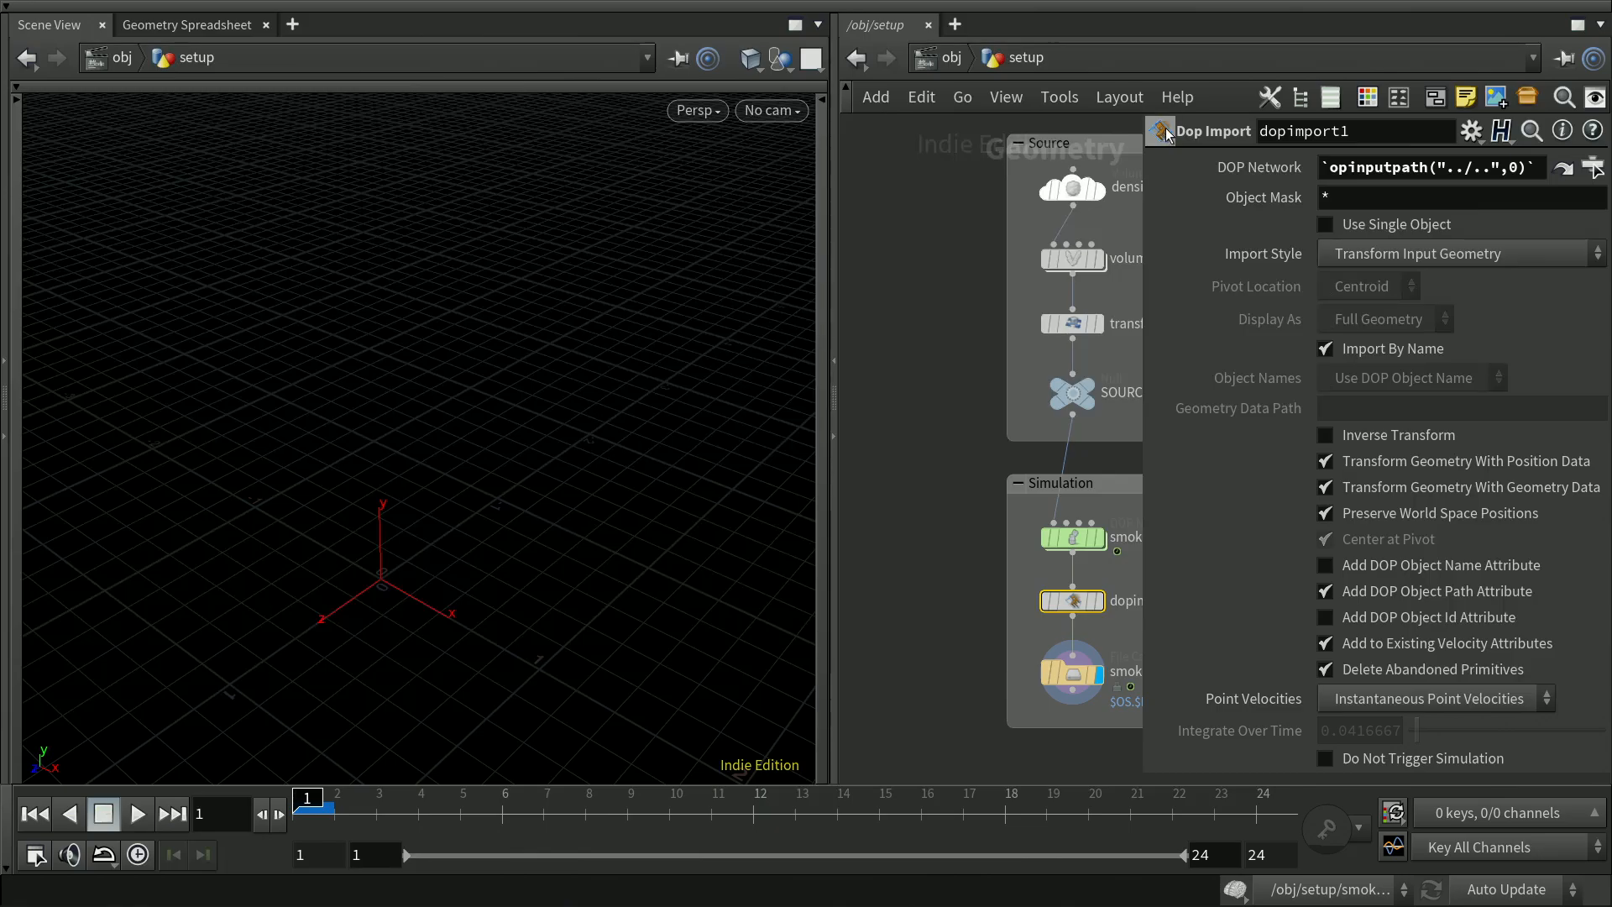
# Change the DOP Network expression to `opinputpath(".",0)` and check the path it evaluates to
pyautogui.moveTo(1454, 167); pyautogui.dragTo(1488, 192)
pyautogui.press('Return')
pyautogui.click(1255, 168)
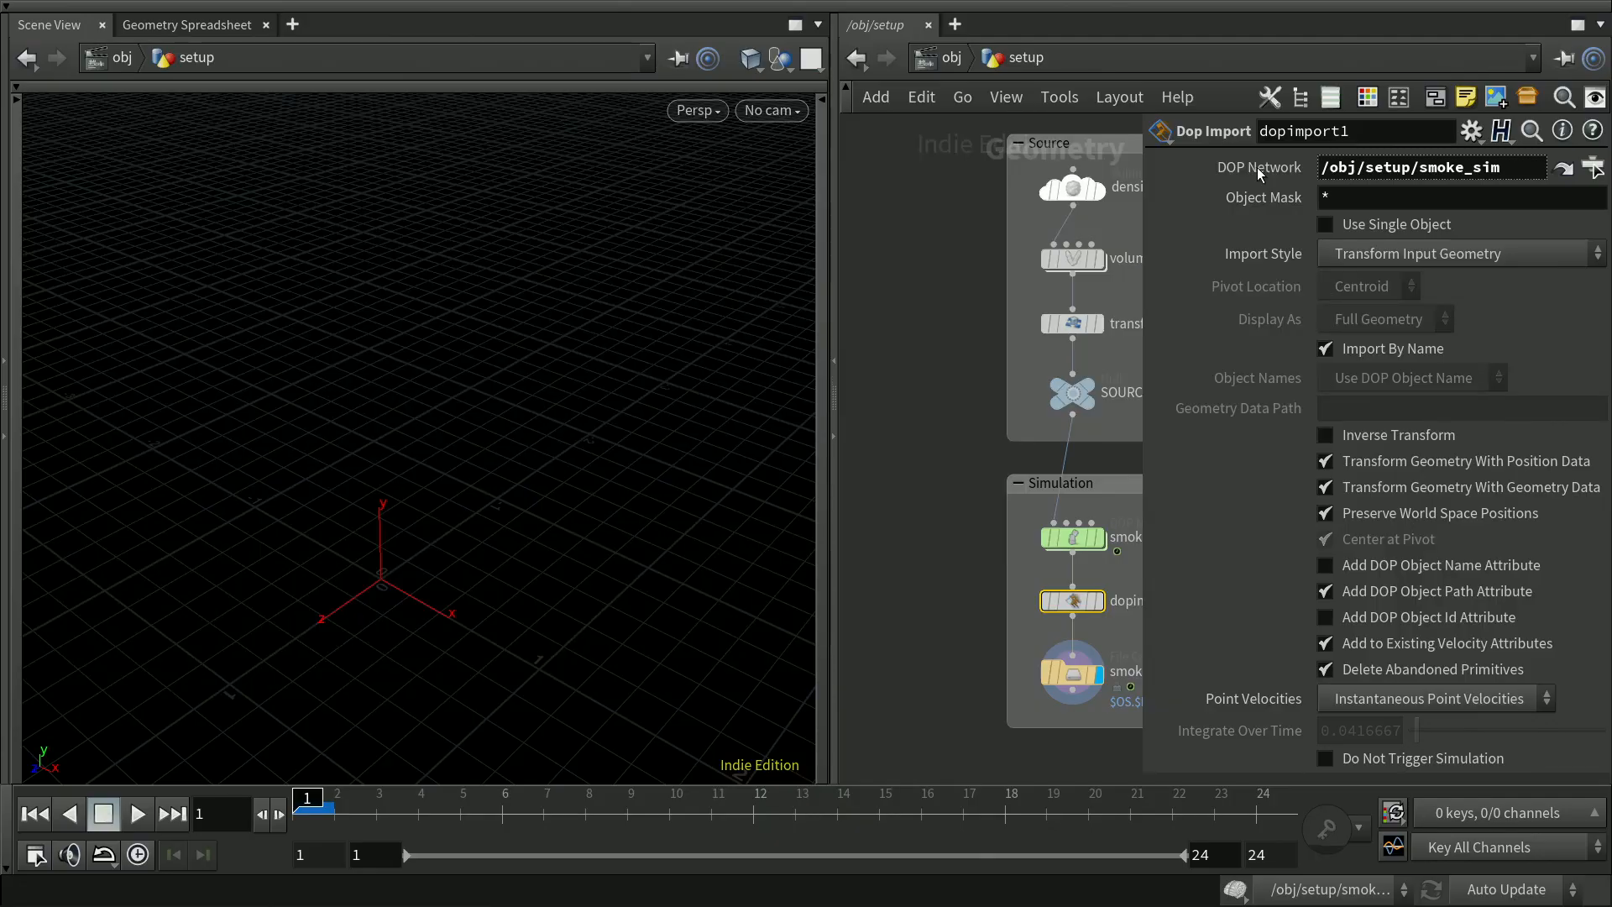
pyautogui.click(1257, 168)
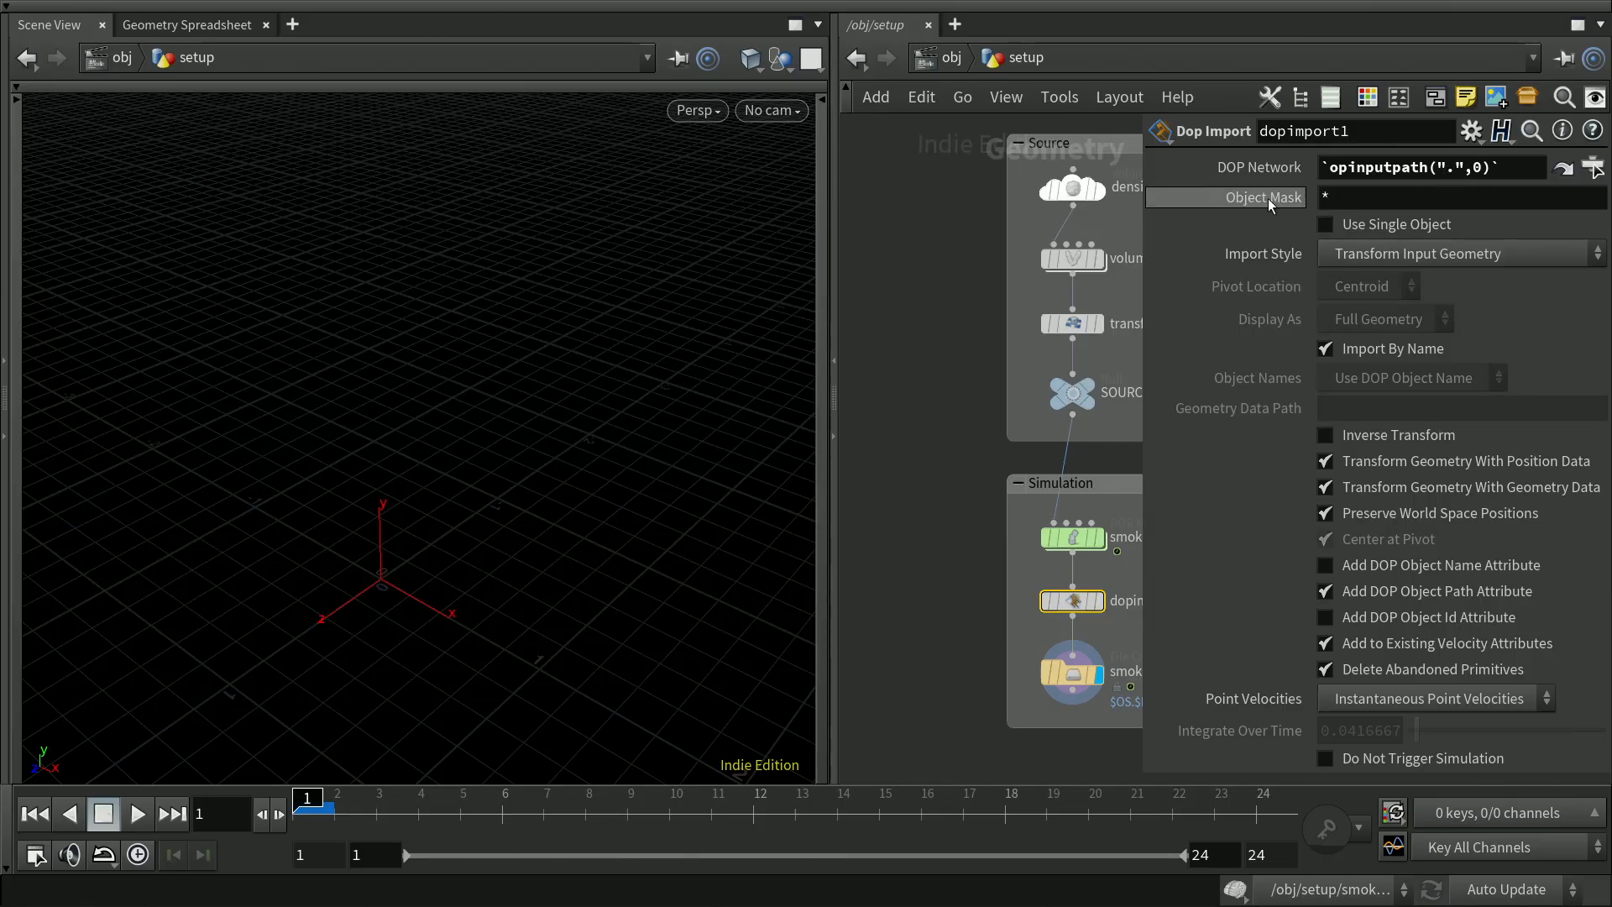
# Set the Dop Import node's Object Mask to smoke
pyautogui.doubleClick(1332, 196)
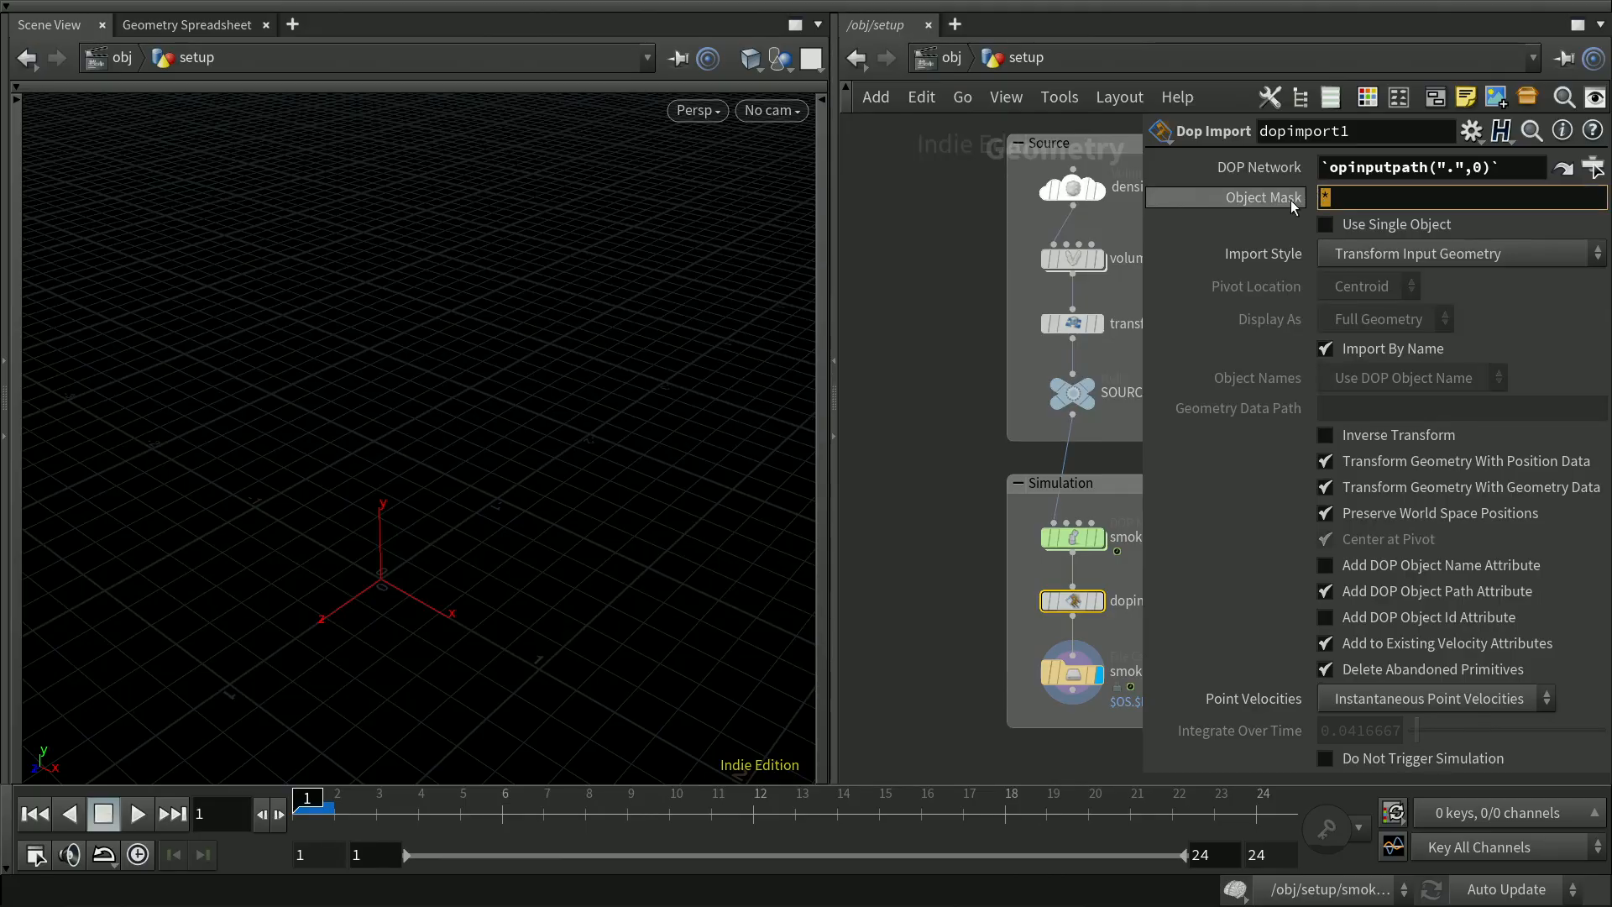
pyautogui.write('smo')
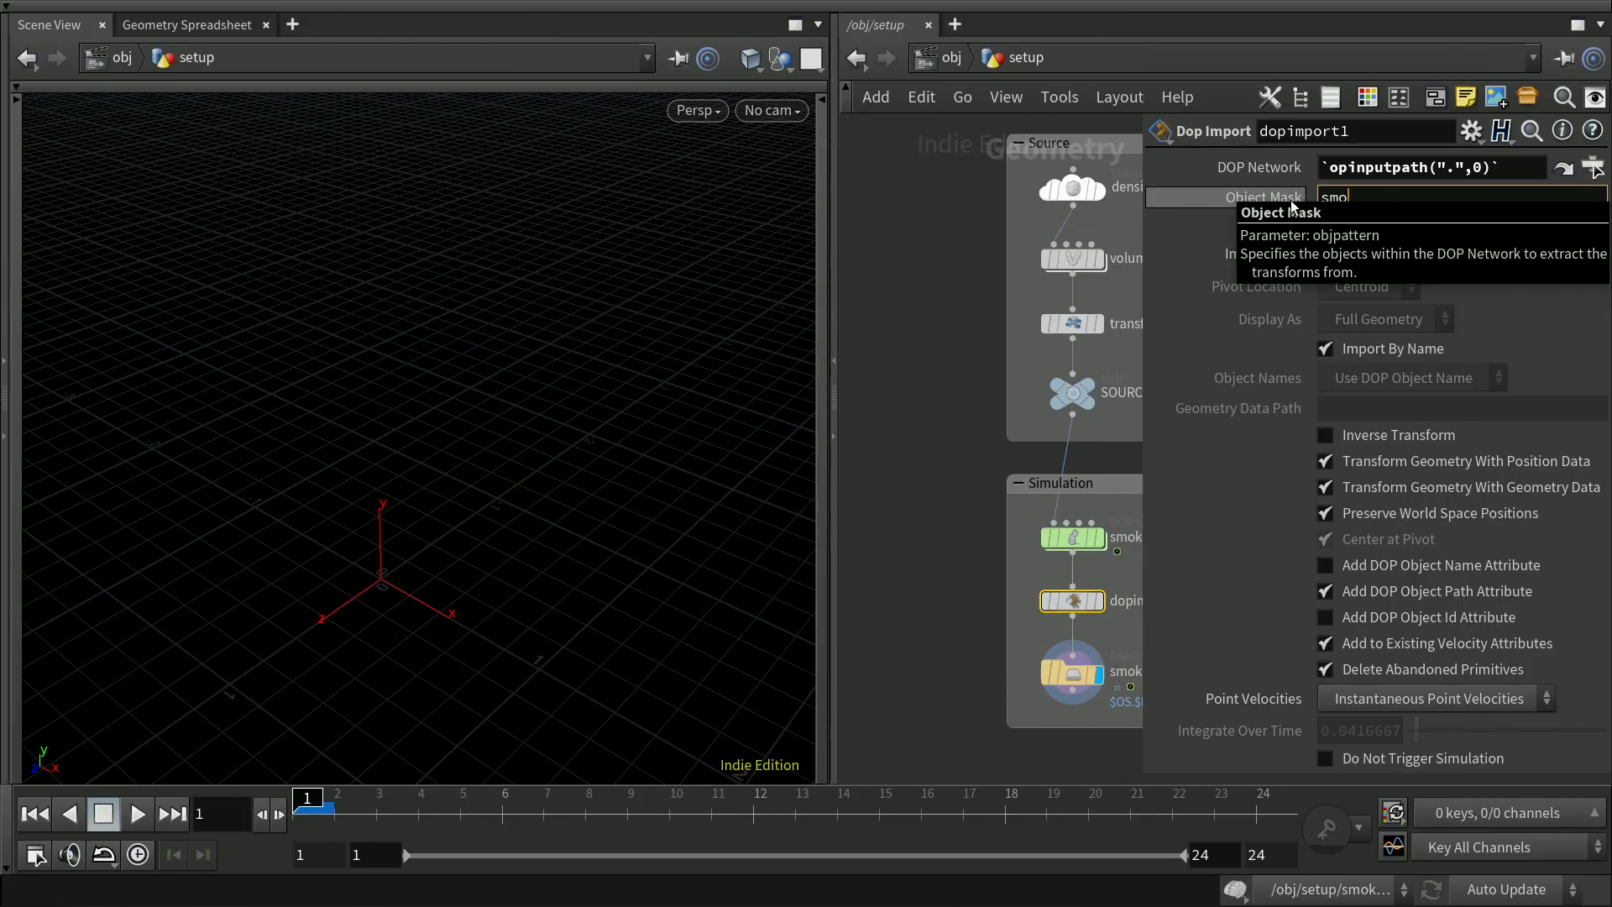
pyautogui.write('ke')
pyautogui.press('Return')
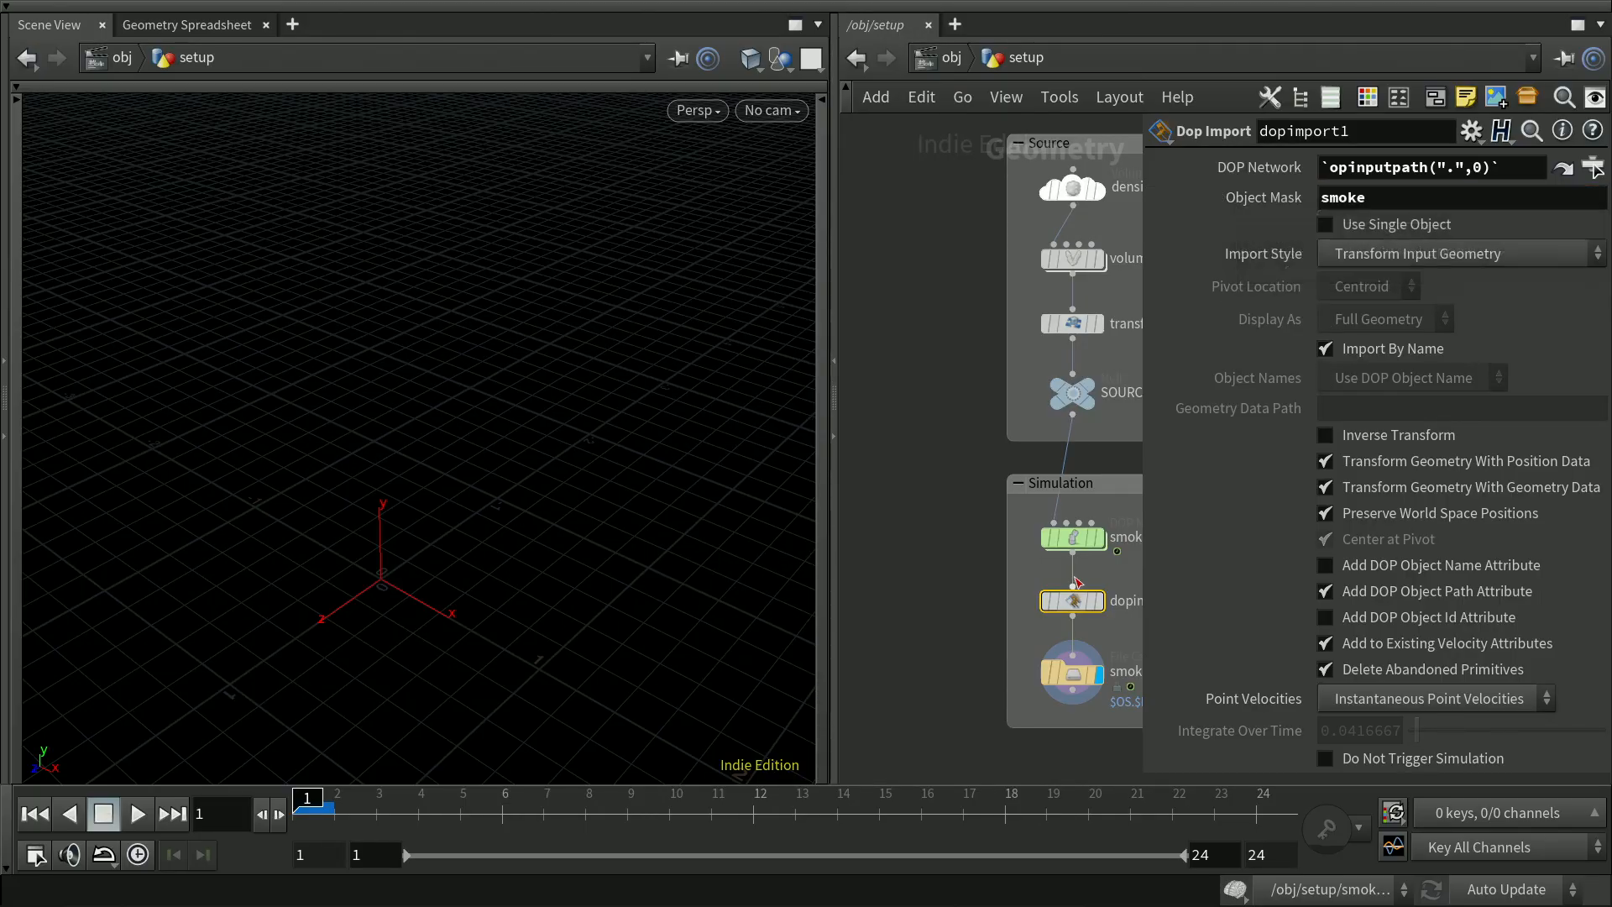
# Look inside smoke_sim at the name of its Empty Object node and return to the setup network
pyautogui.click(1080, 537)
pyautogui.doubleClick(1080, 537)
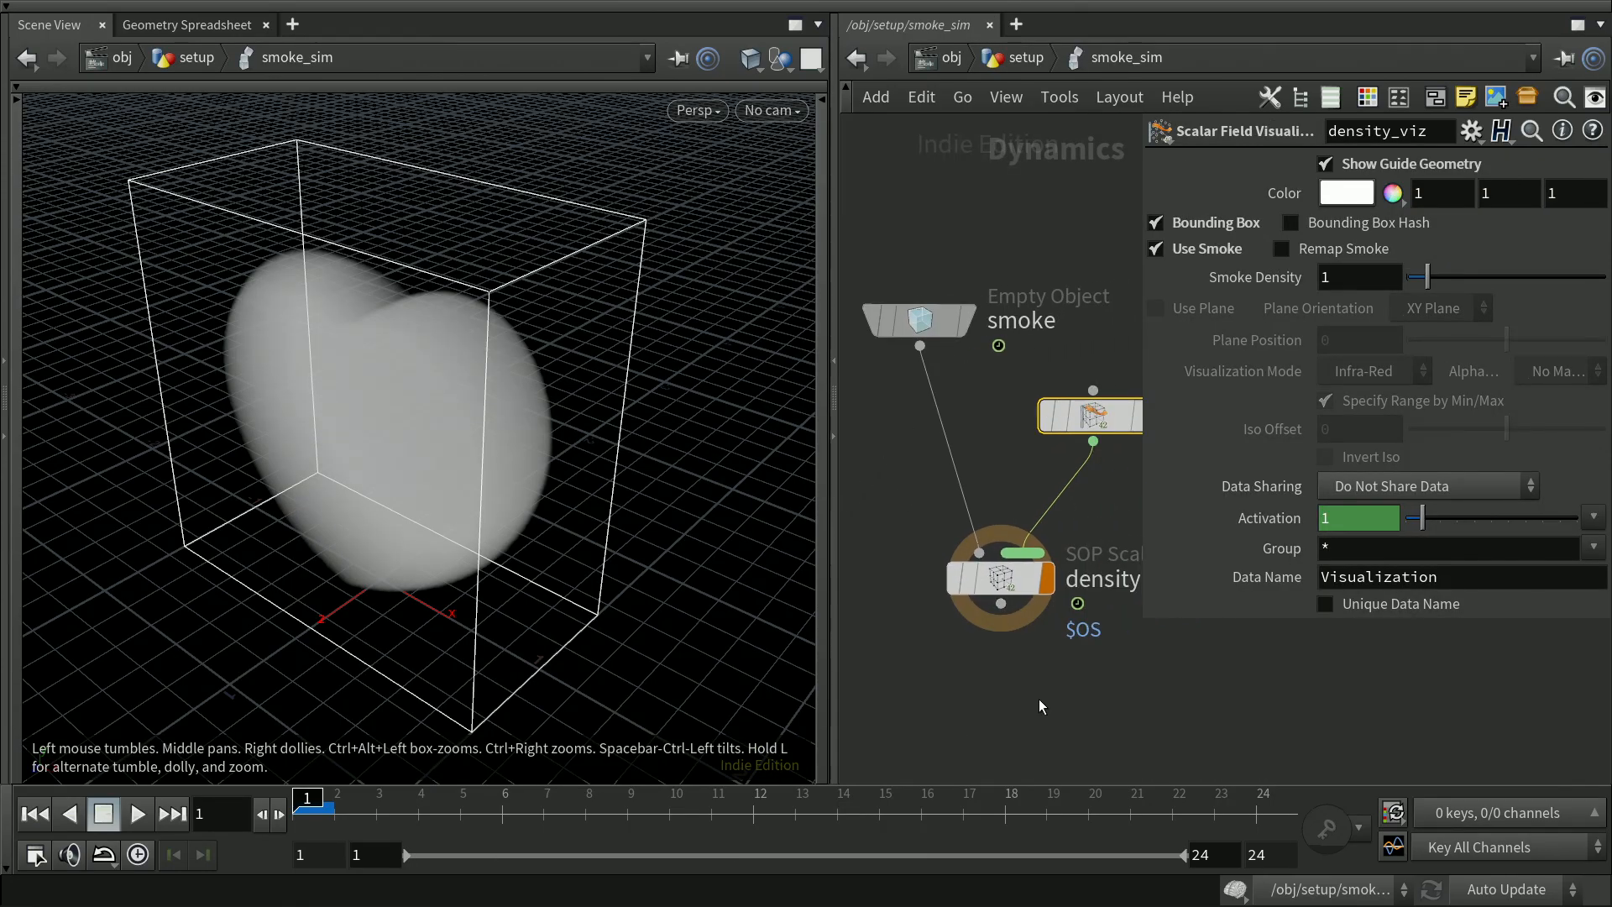
pyautogui.press('u')
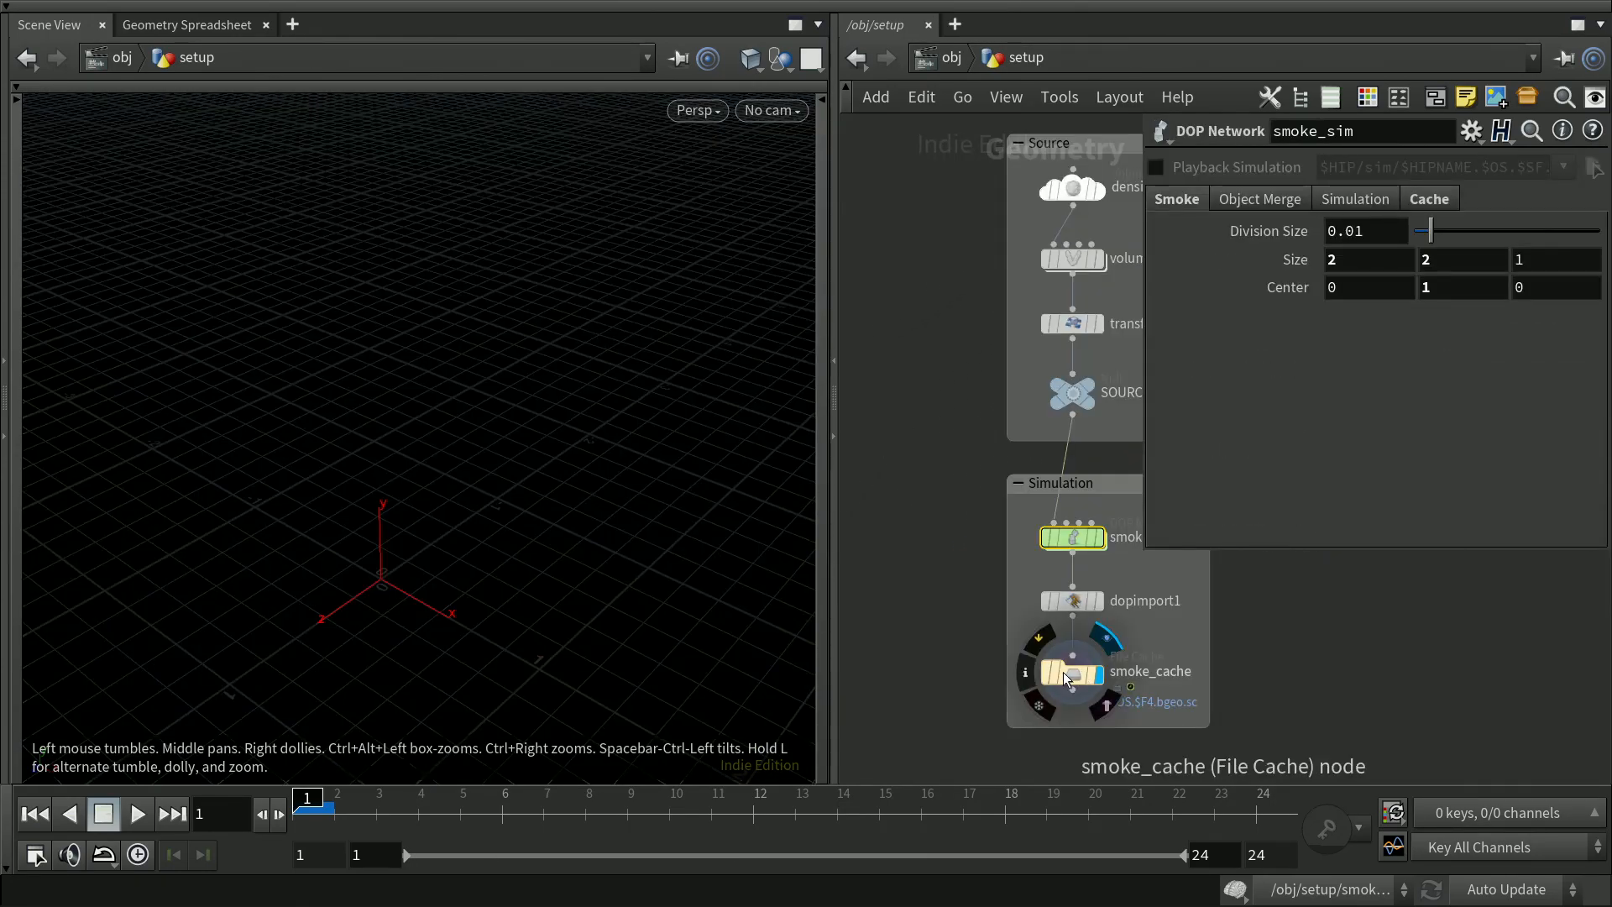
# Set the dopimport1 node's Import Style to Fetch Geometry from DOP Network
pyautogui.click(1072, 599)
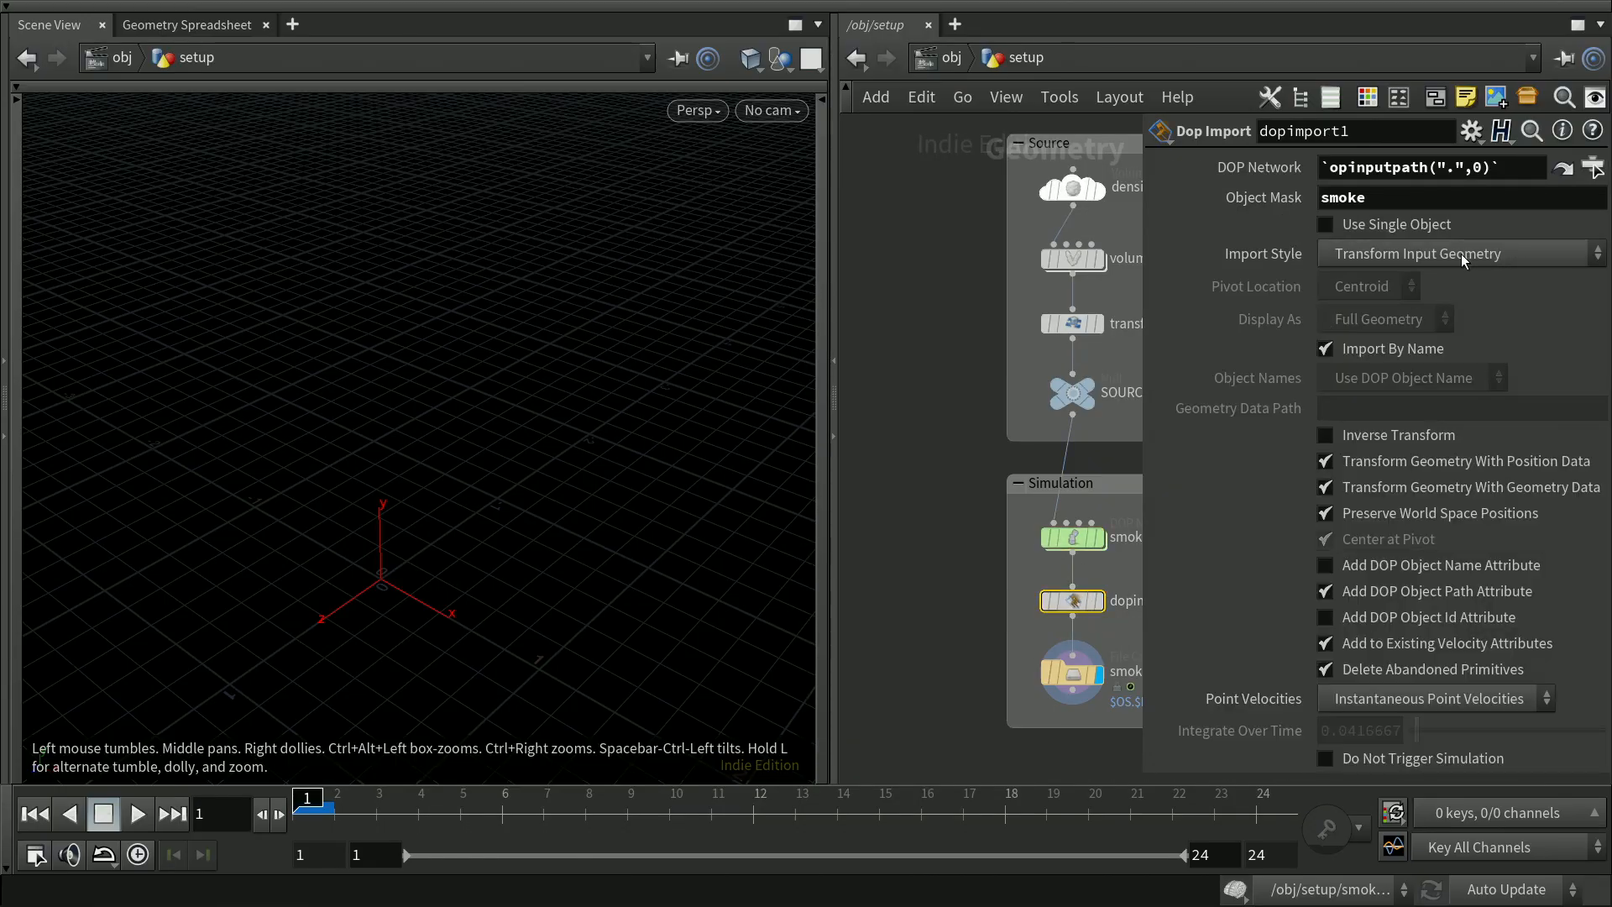
pyautogui.click(1413, 250)
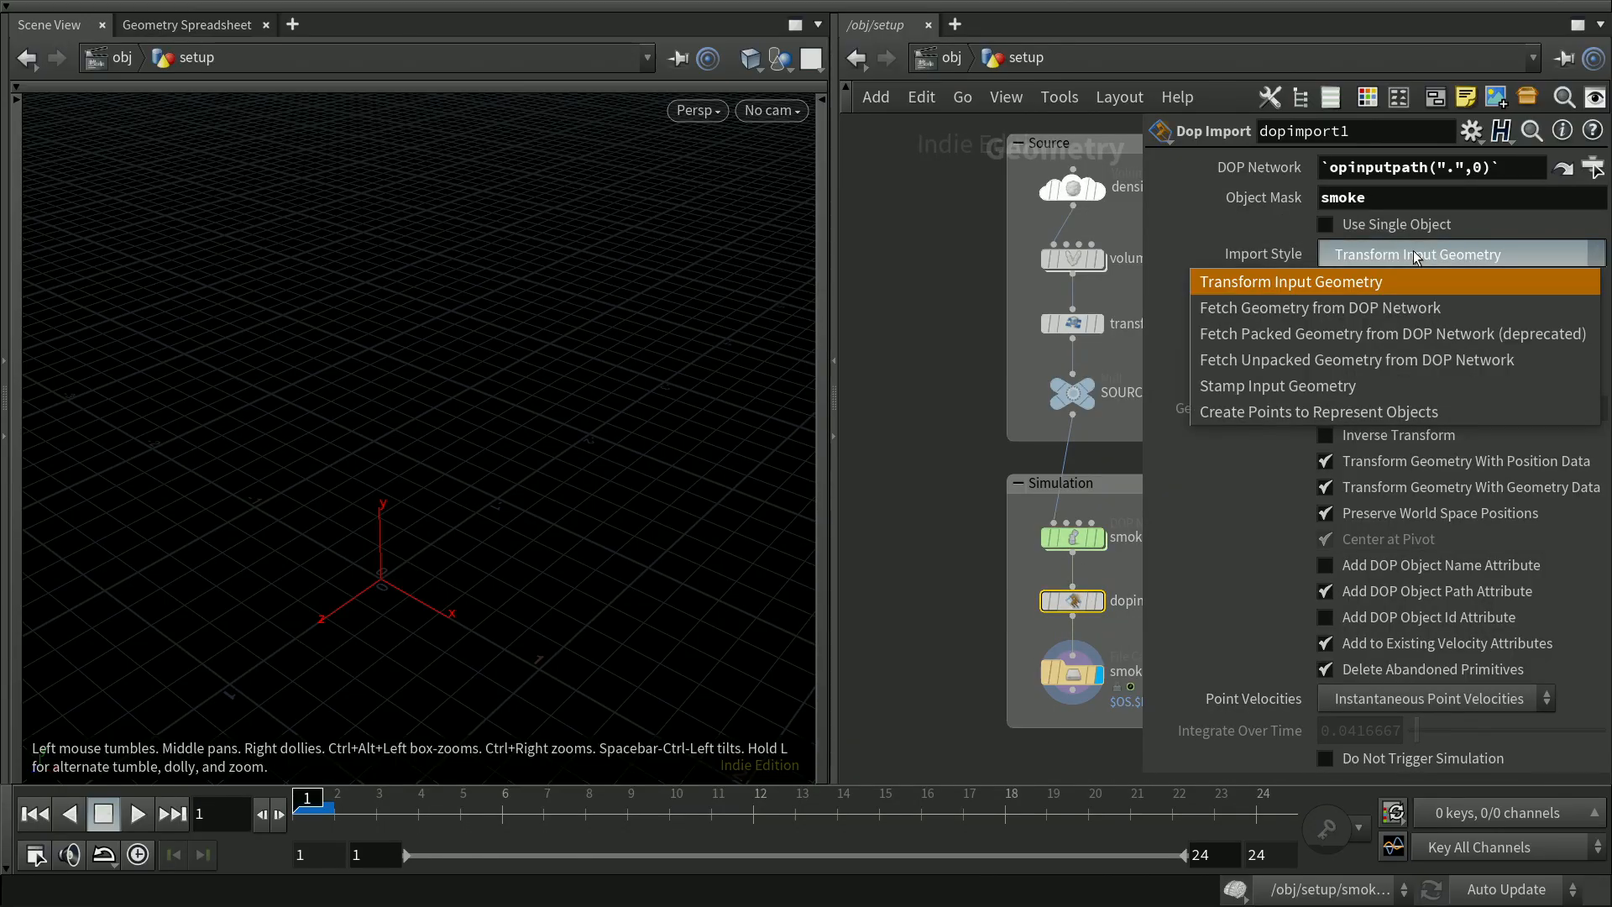
pyautogui.click(1401, 309)
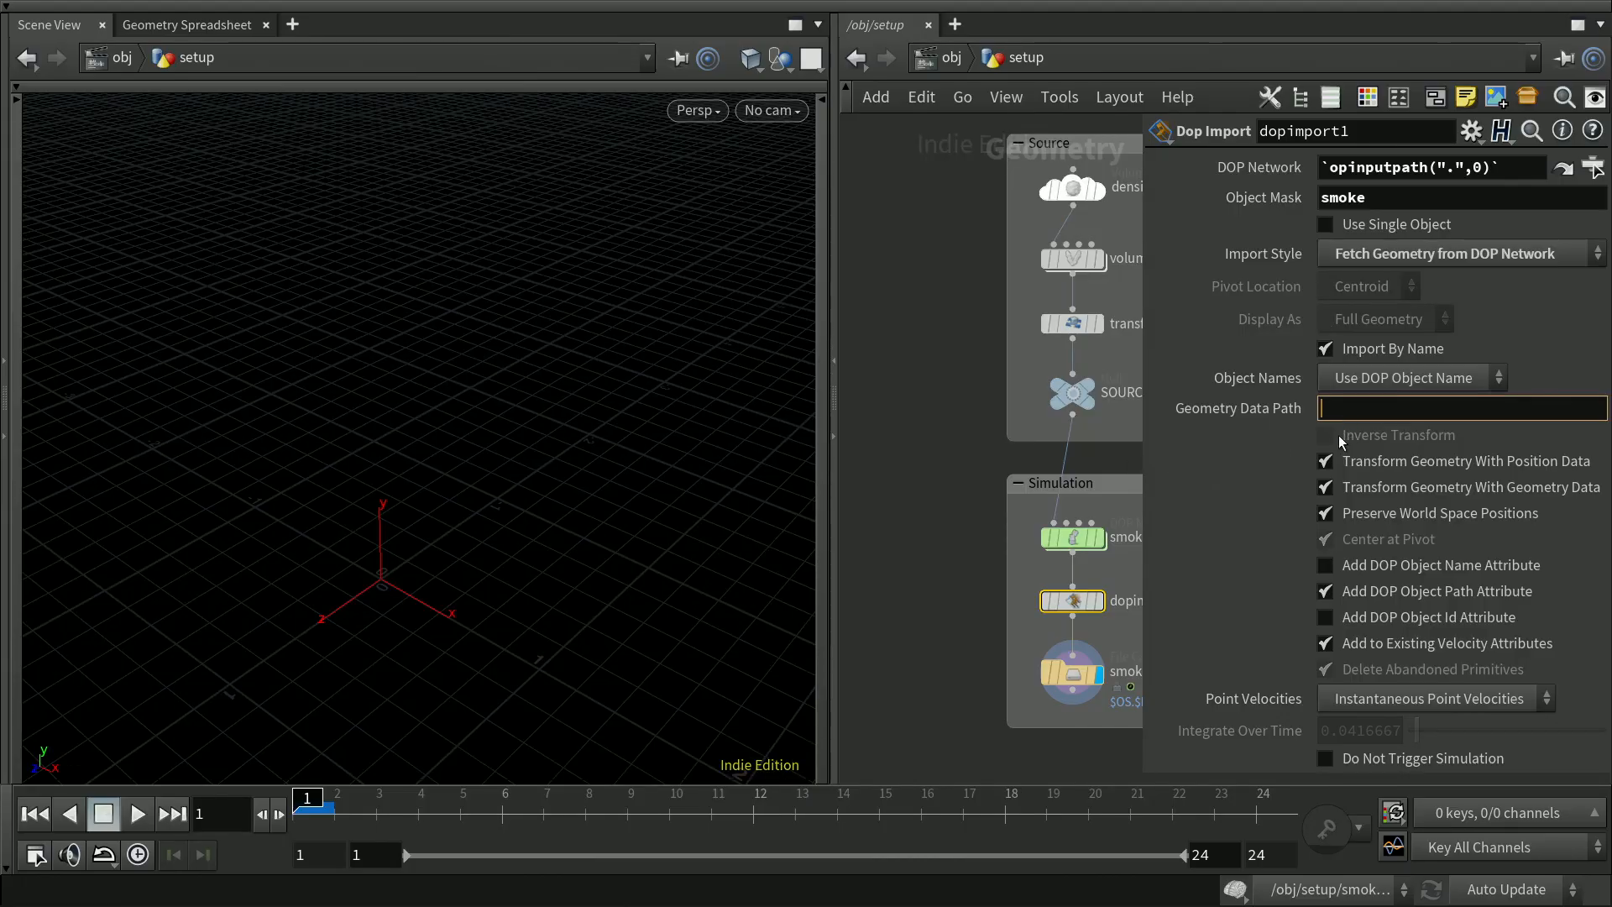
# Look inside smoke_sim at the smoke object's data in the Geometry Spreadsheet and return to the setup network
pyautogui.doubleClick(1074, 540)
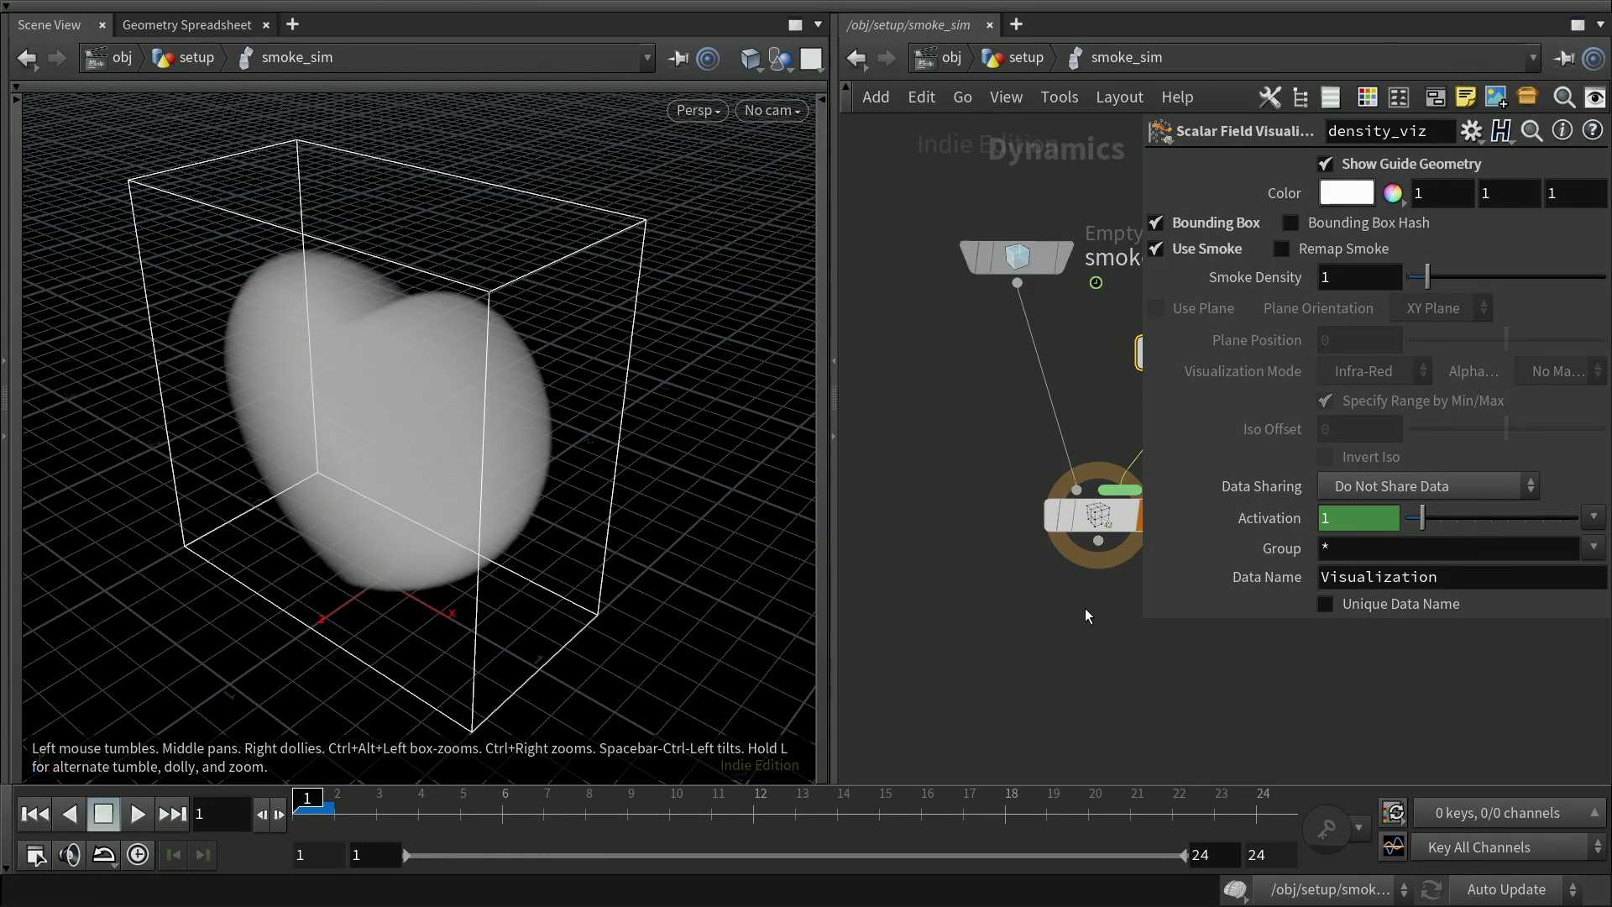
pyautogui.moveTo(969, 680)
pyautogui.mouseDown(button='middle')
pyautogui.moveTo(1019, 666)
pyautogui.moveTo(975, 669)
pyautogui.mouseUp(button='middle')
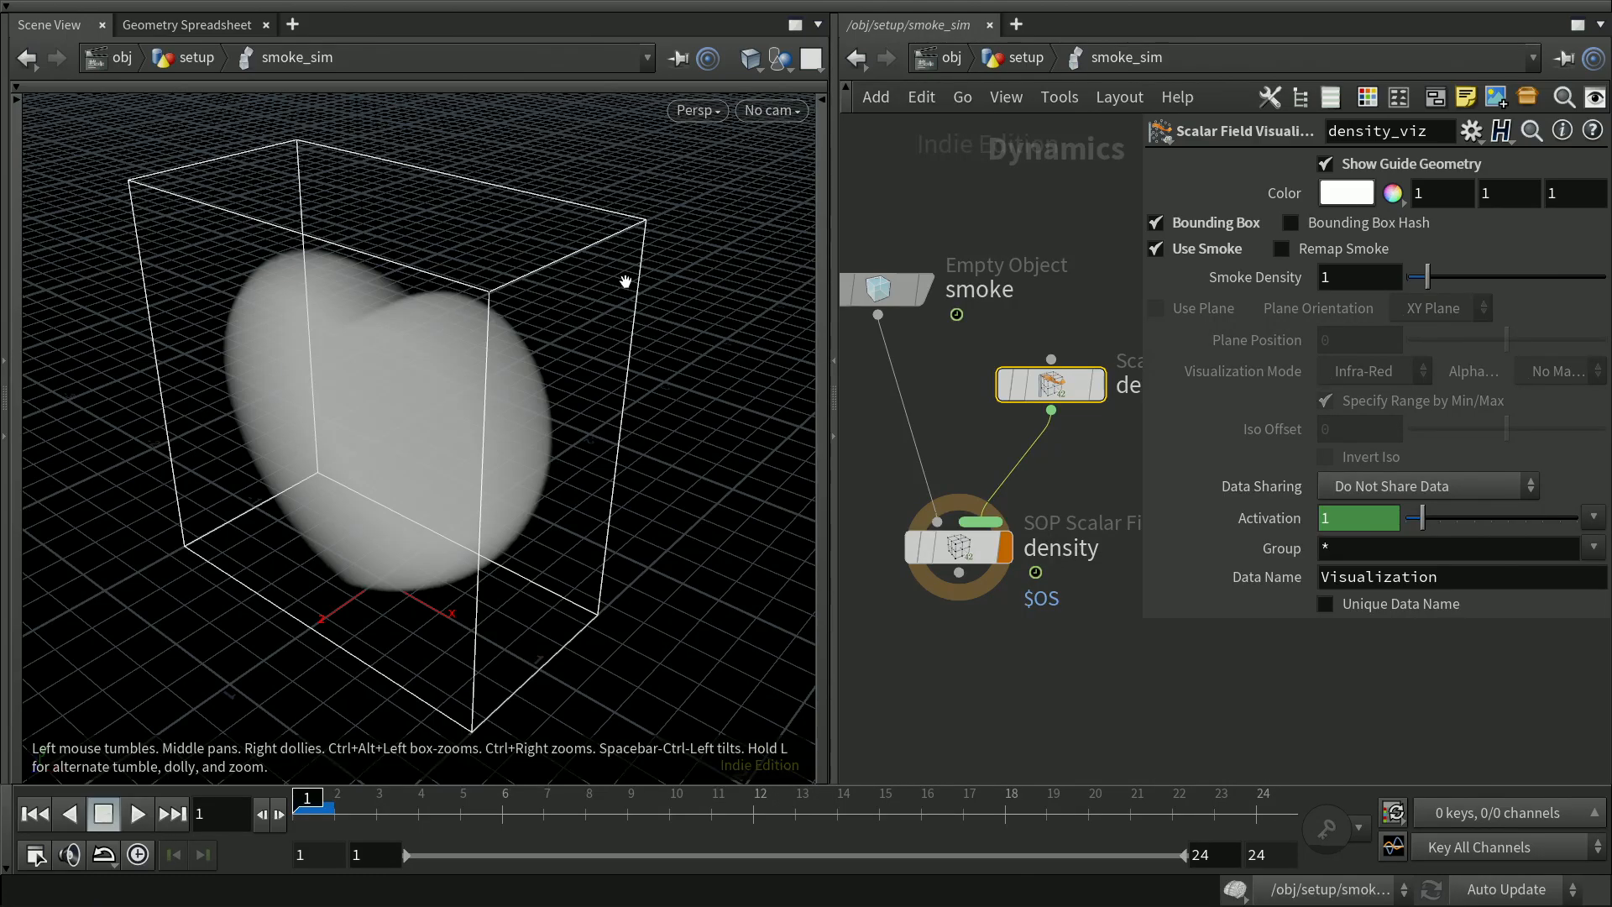
pyautogui.click(189, 26)
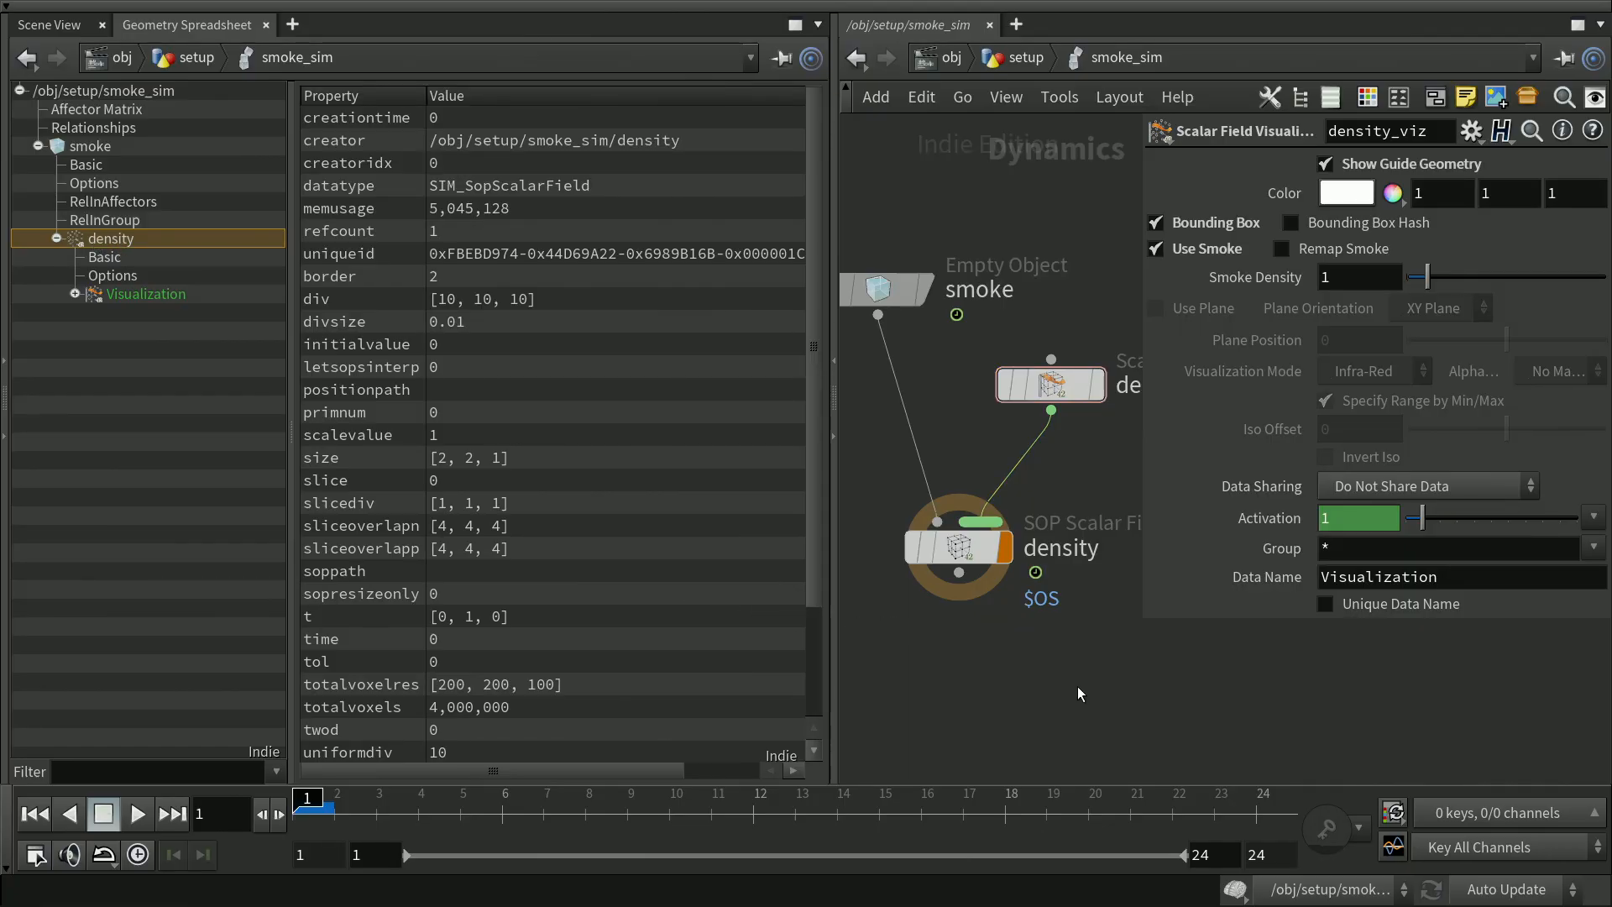
pyautogui.press('u')
# Set dopimport1's Geometry Data Path to density and check its primitive attributes in the spreadsheet
pyautogui.click(1077, 602)
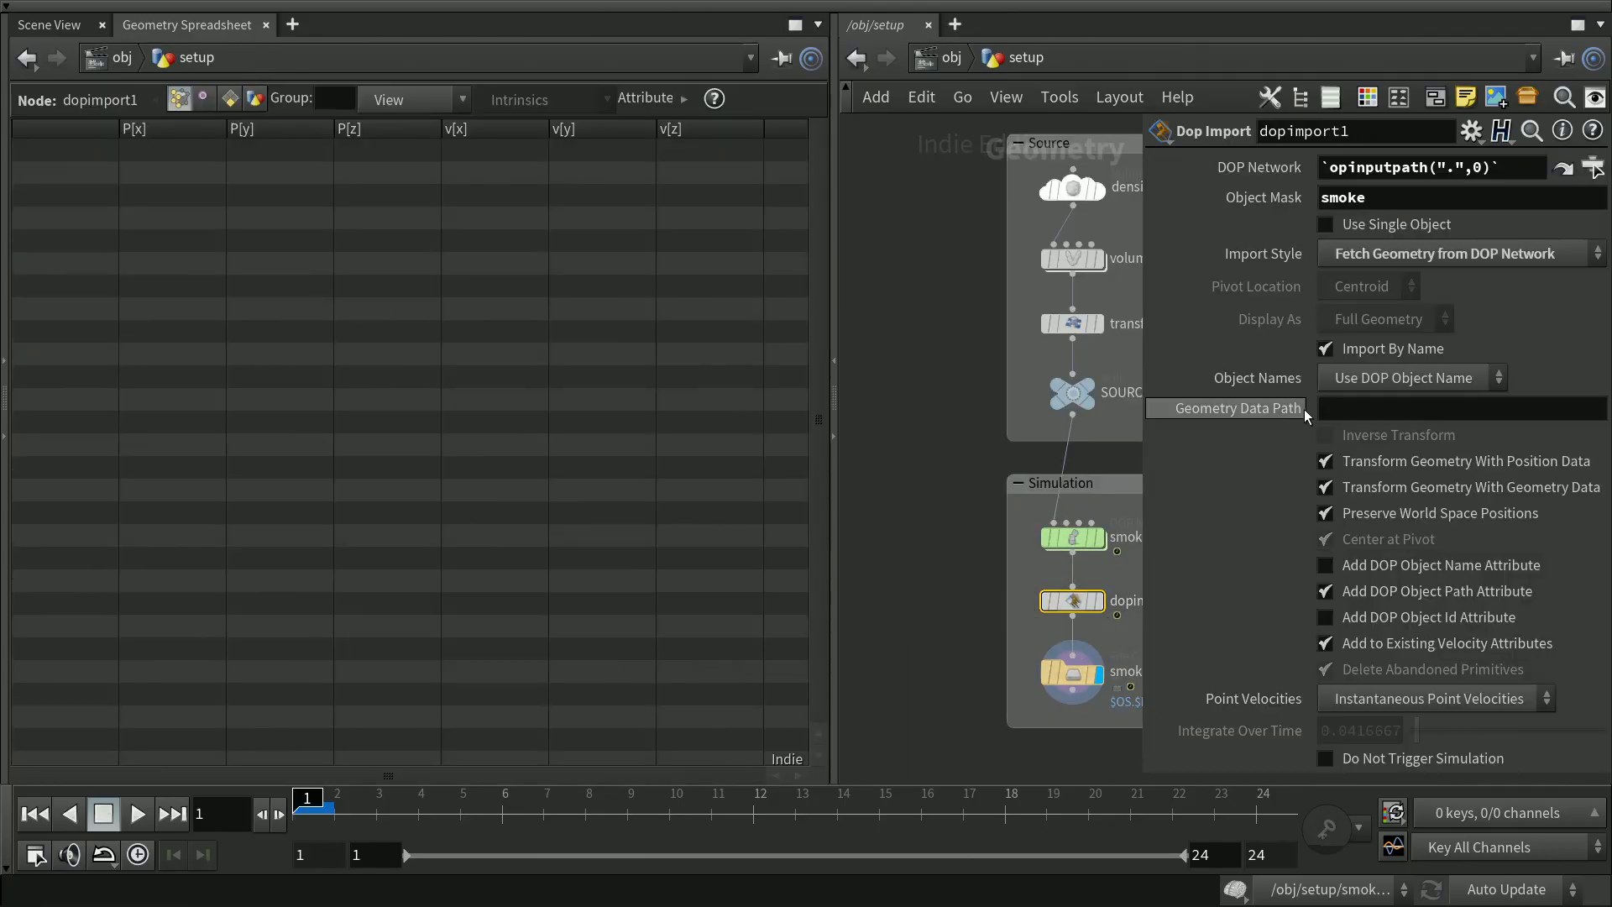
pyautogui.click(1350, 411)
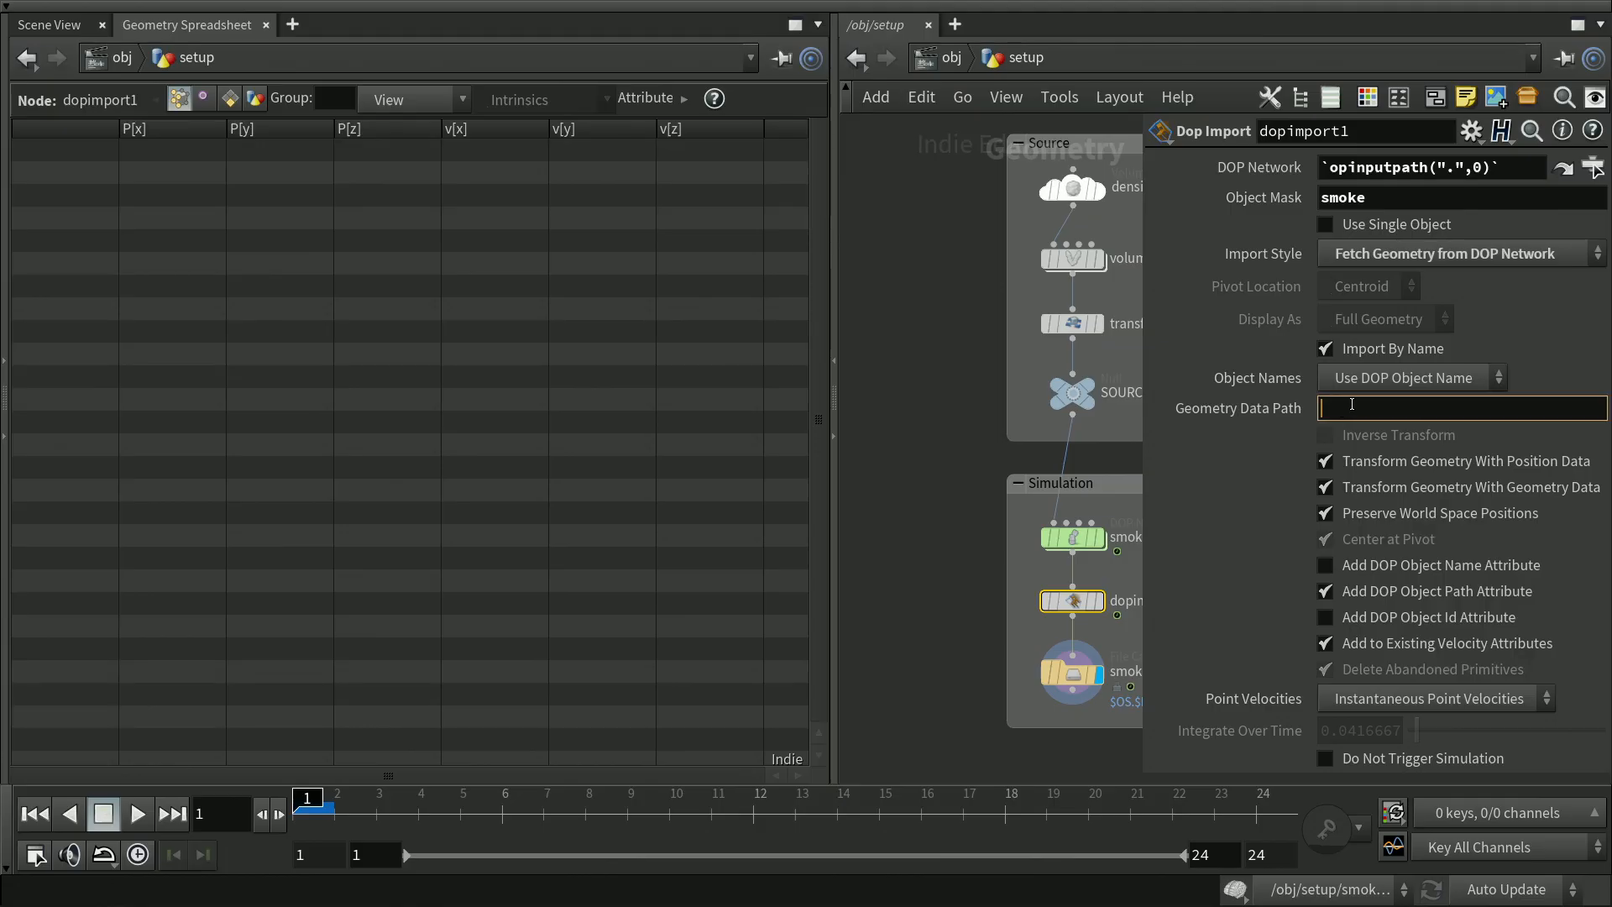
pyautogui.write('density')
pyautogui.press('Return')
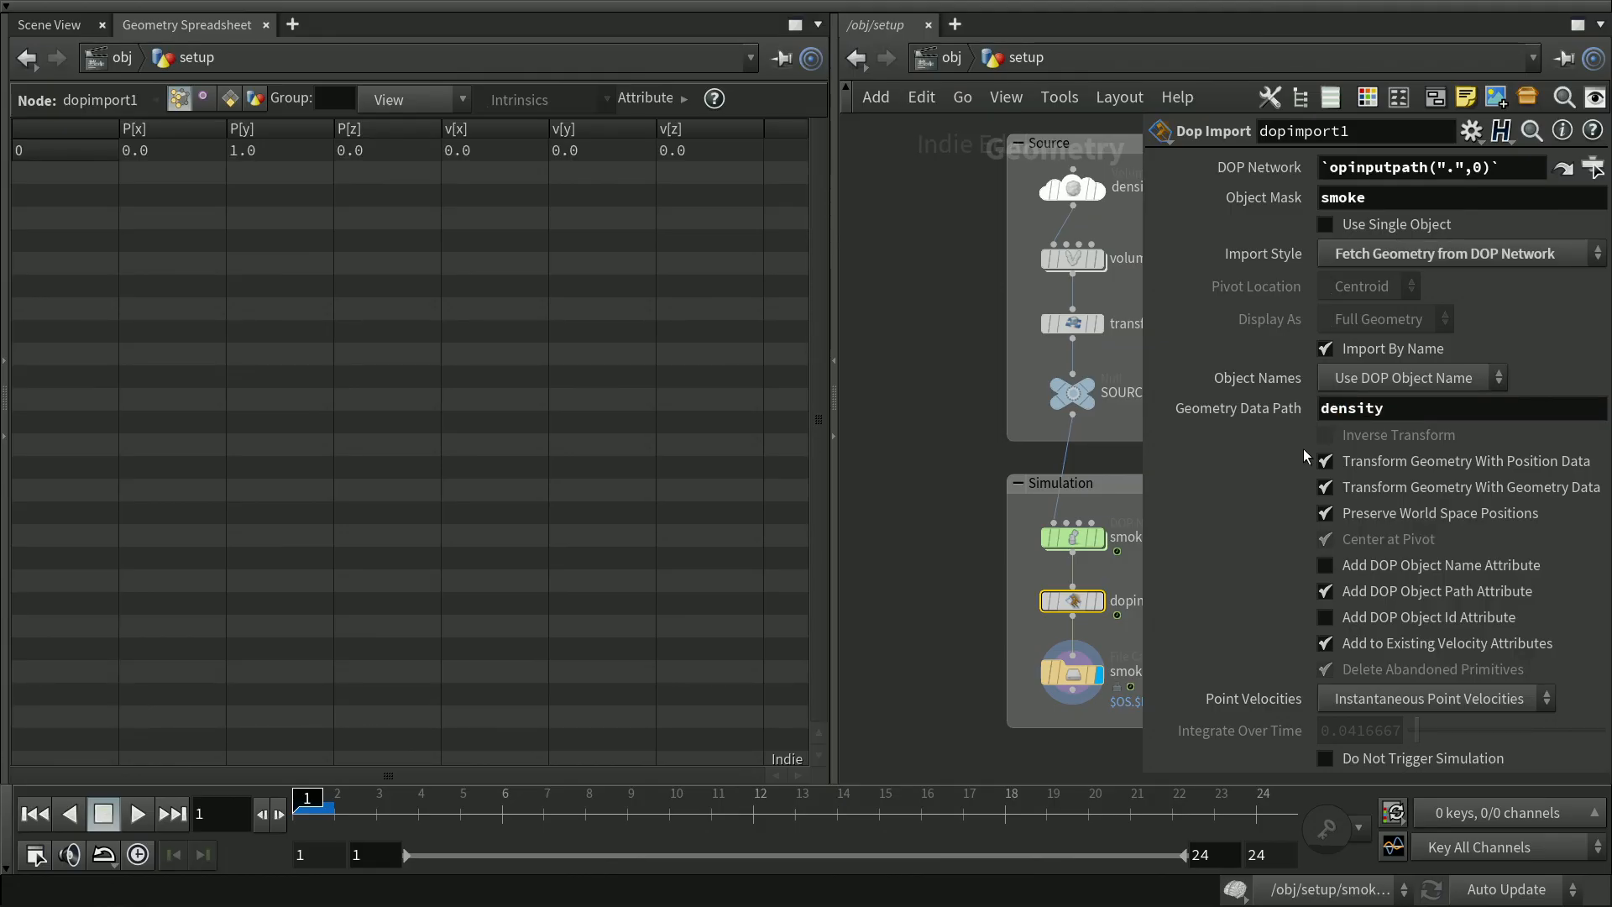
pyautogui.click(202, 98)
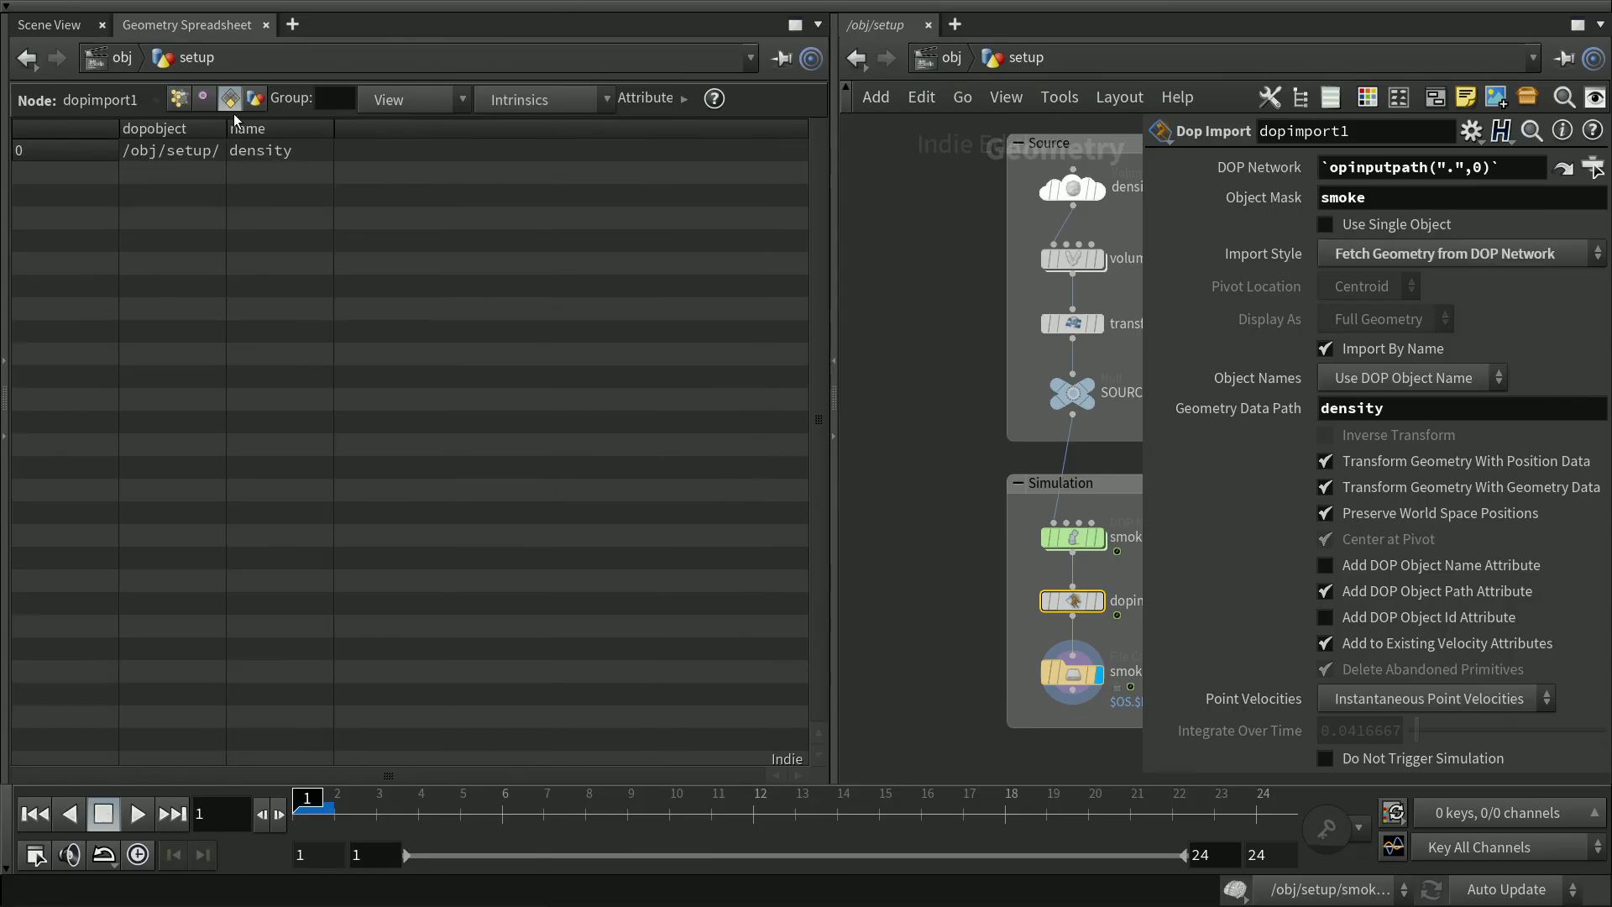
pyautogui.click(931, 653)
# Disable both Transform Geometry options, Preserve World Space Positions, Add DOP Object Path Attribute and Add to Existing Velocity Attributes on dopimport1
pyautogui.click(1325, 461)
pyautogui.click(1325, 487)
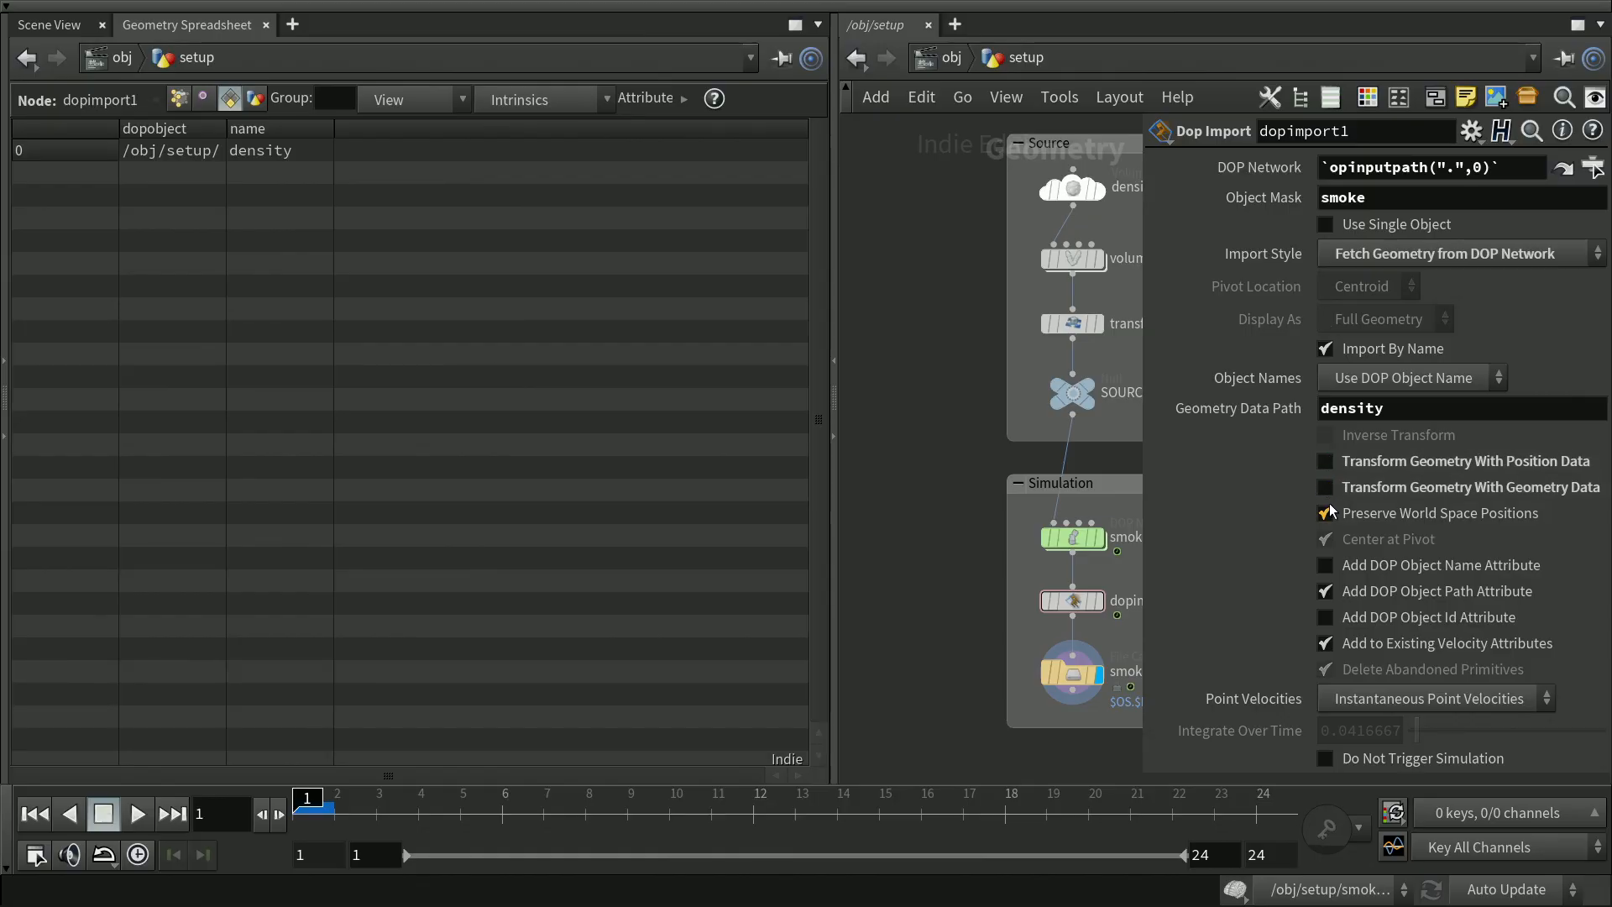
pyautogui.click(1325, 513)
pyautogui.click(1325, 592)
pyautogui.click(1325, 643)
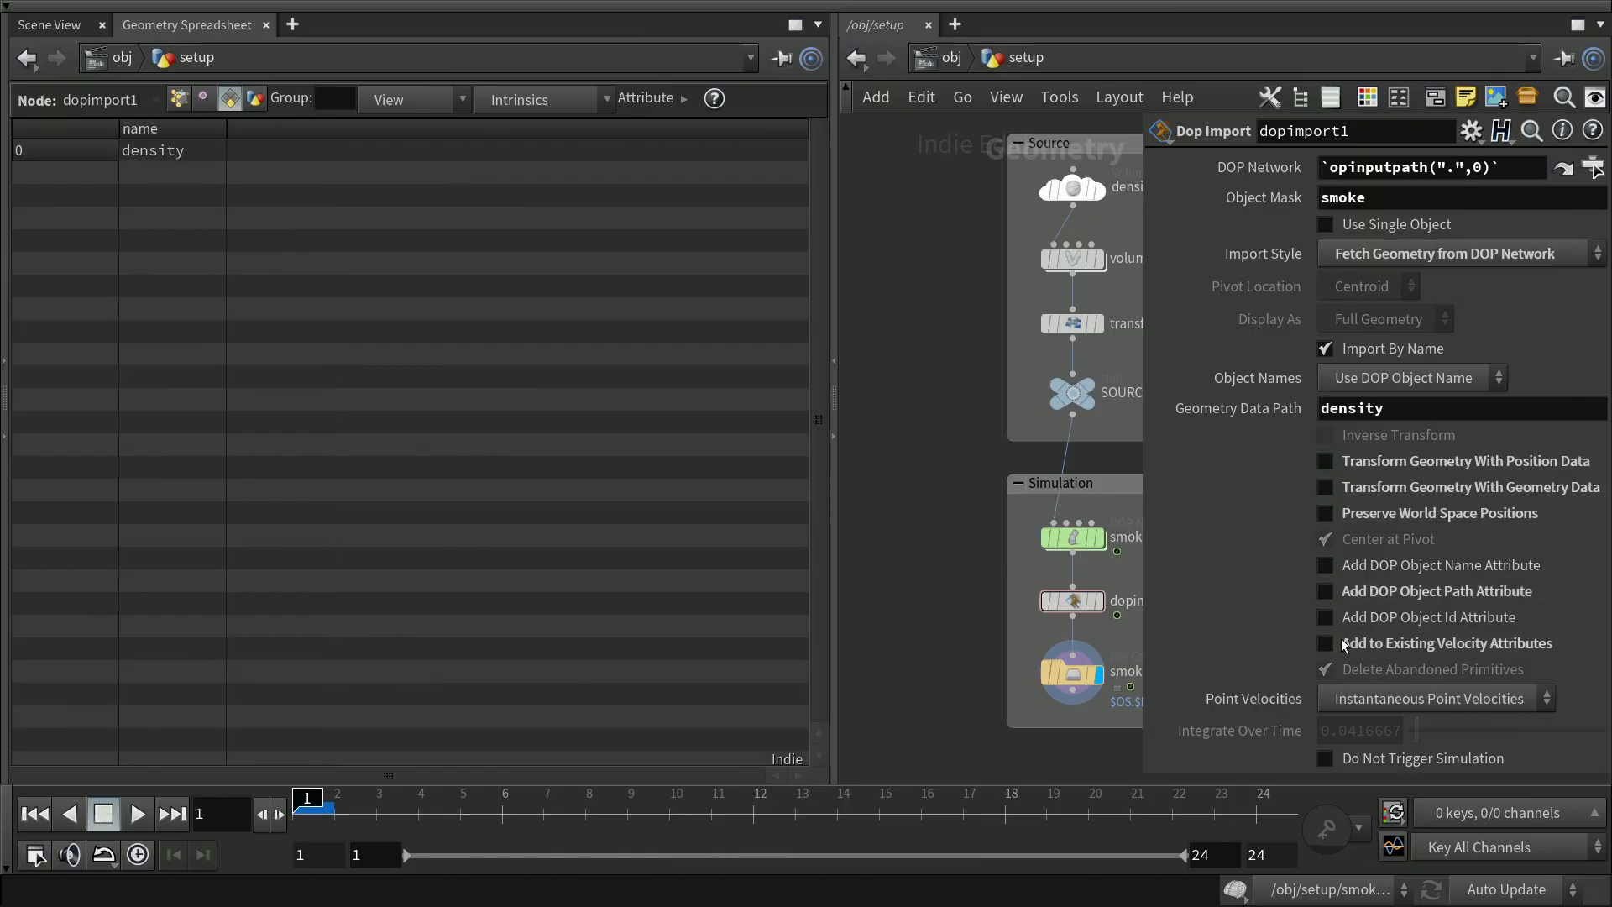
# Enable Do Not Trigger Simulation on dopimport1 and set Point Velocities to No Point Velocities
pyautogui.click(1325, 758)
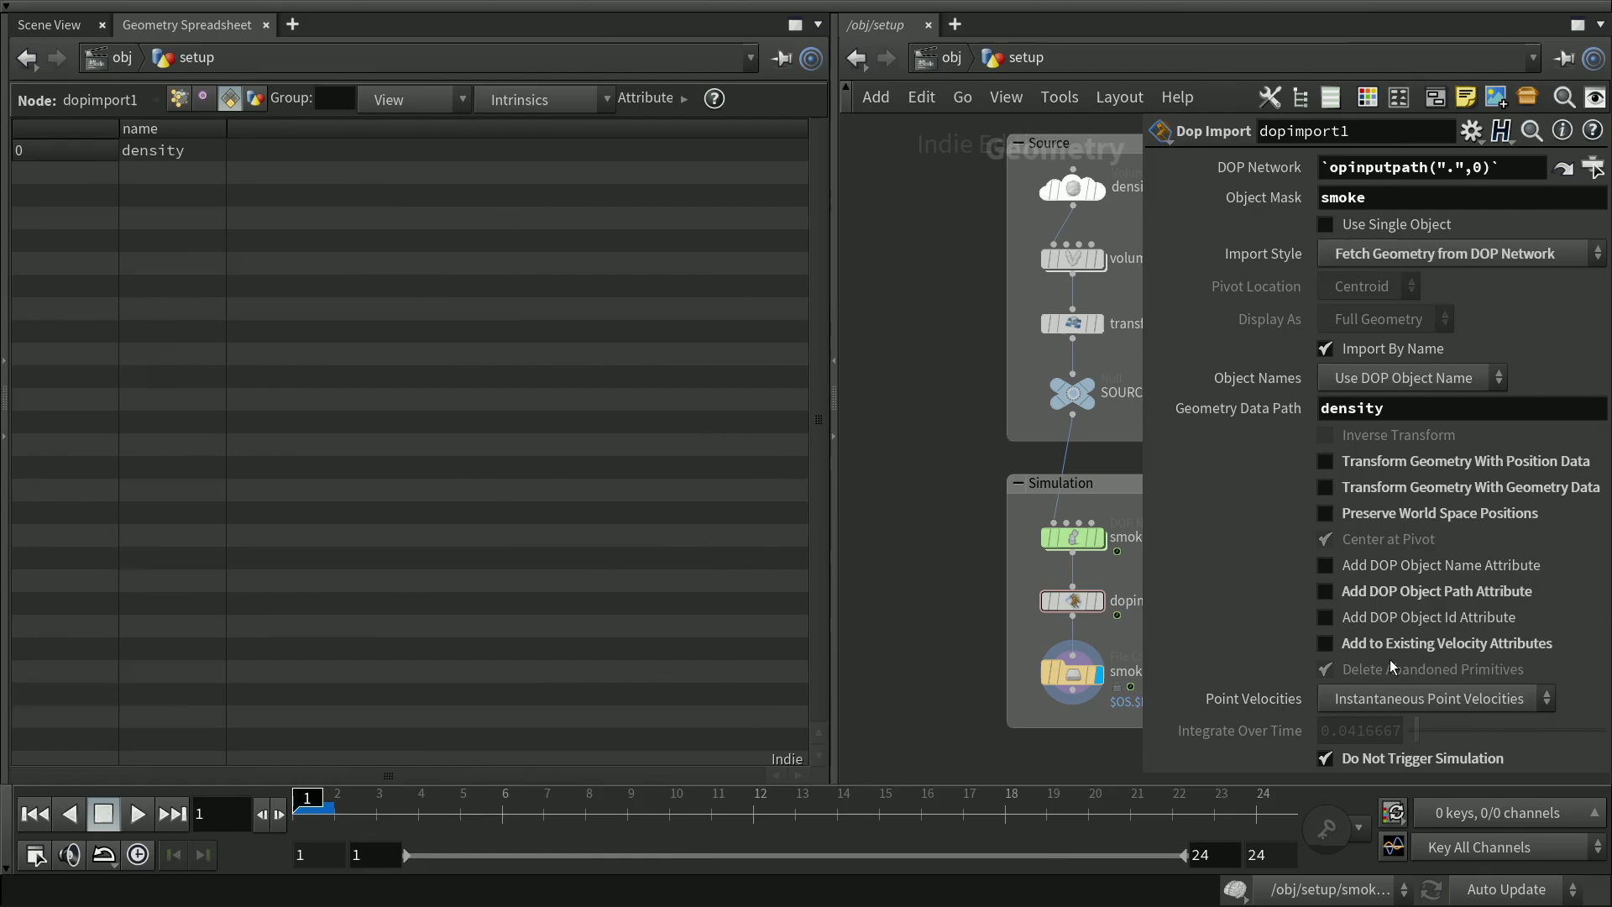
pyautogui.click(1404, 700)
pyautogui.click(1402, 727)
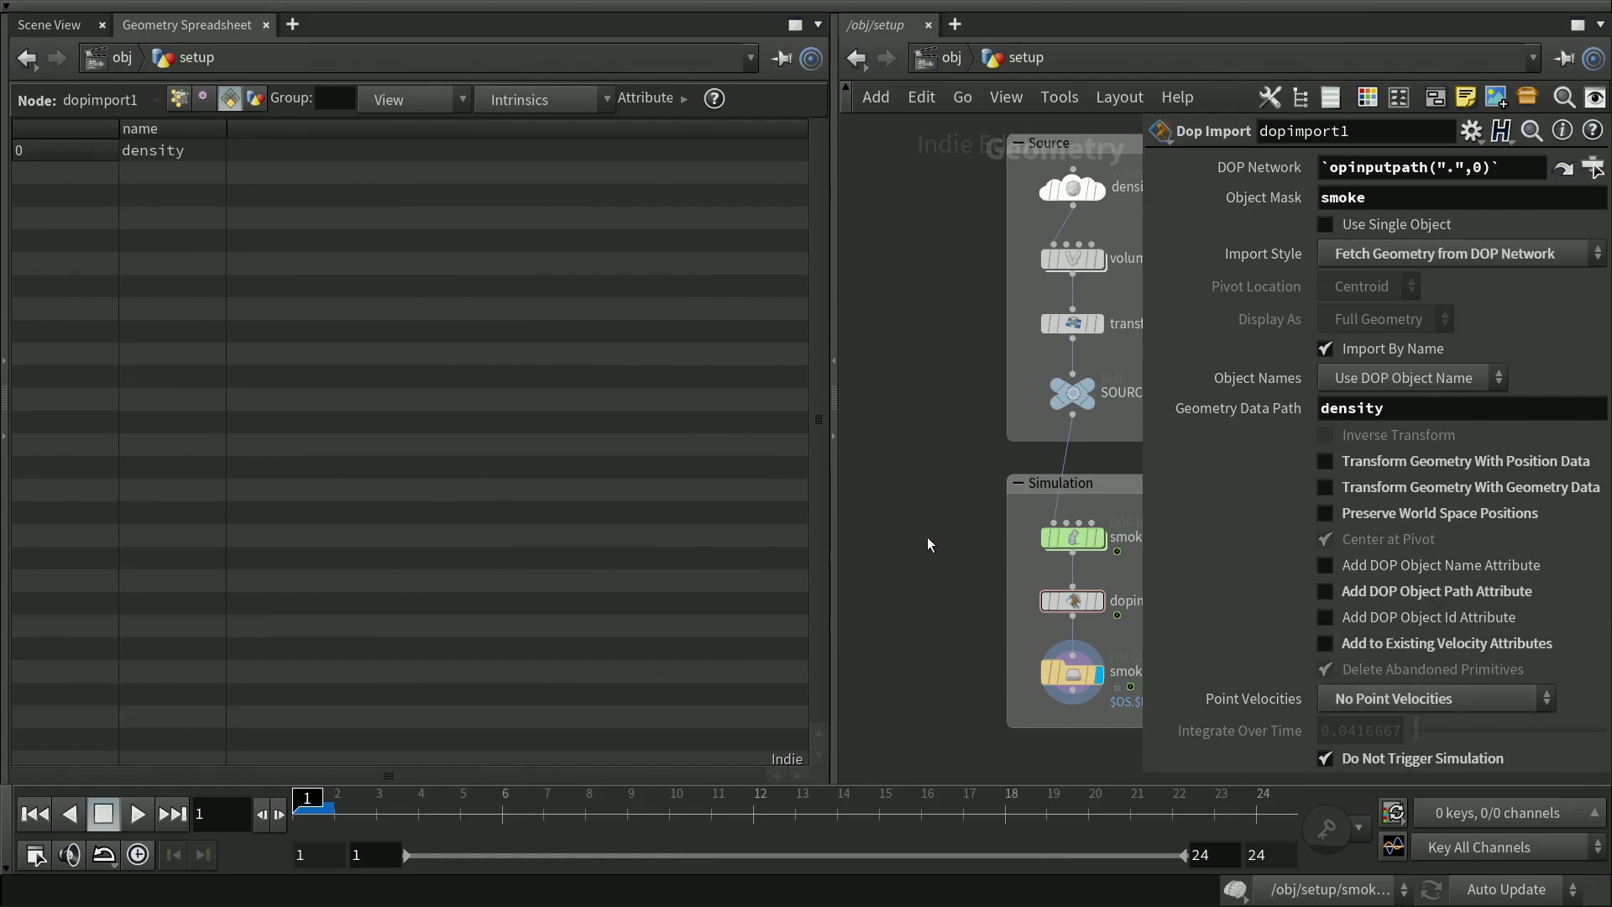
# Display dopimport1 in the Scene View, play the timeline and return to frame 1
pyautogui.press('p')
pyautogui.moveTo(1103, 605)
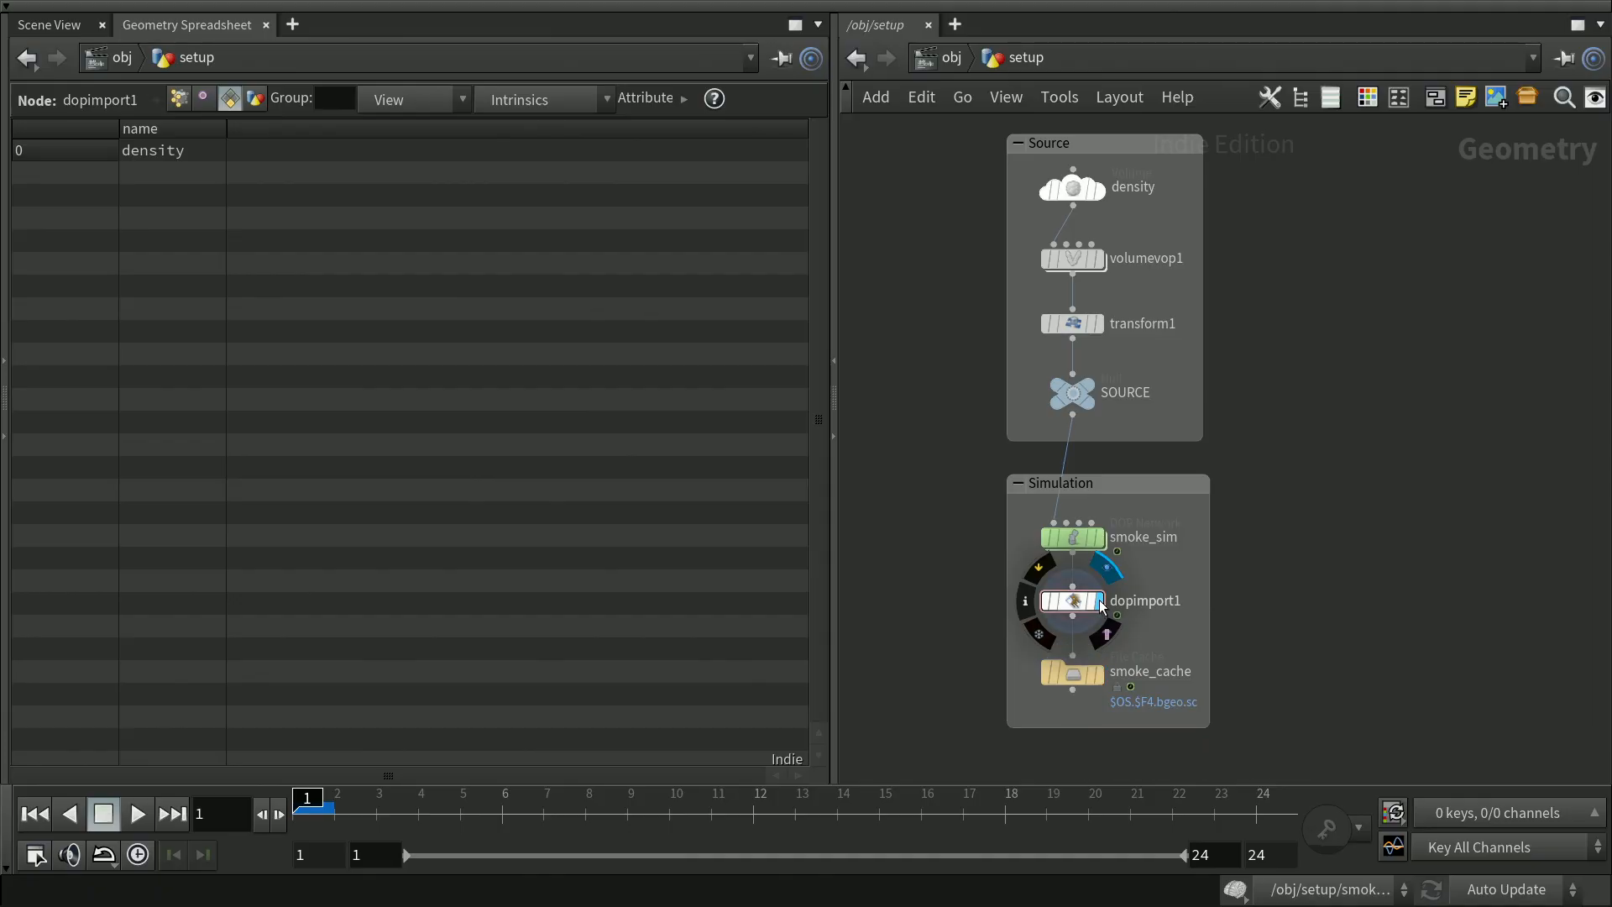
pyautogui.click(66, 26)
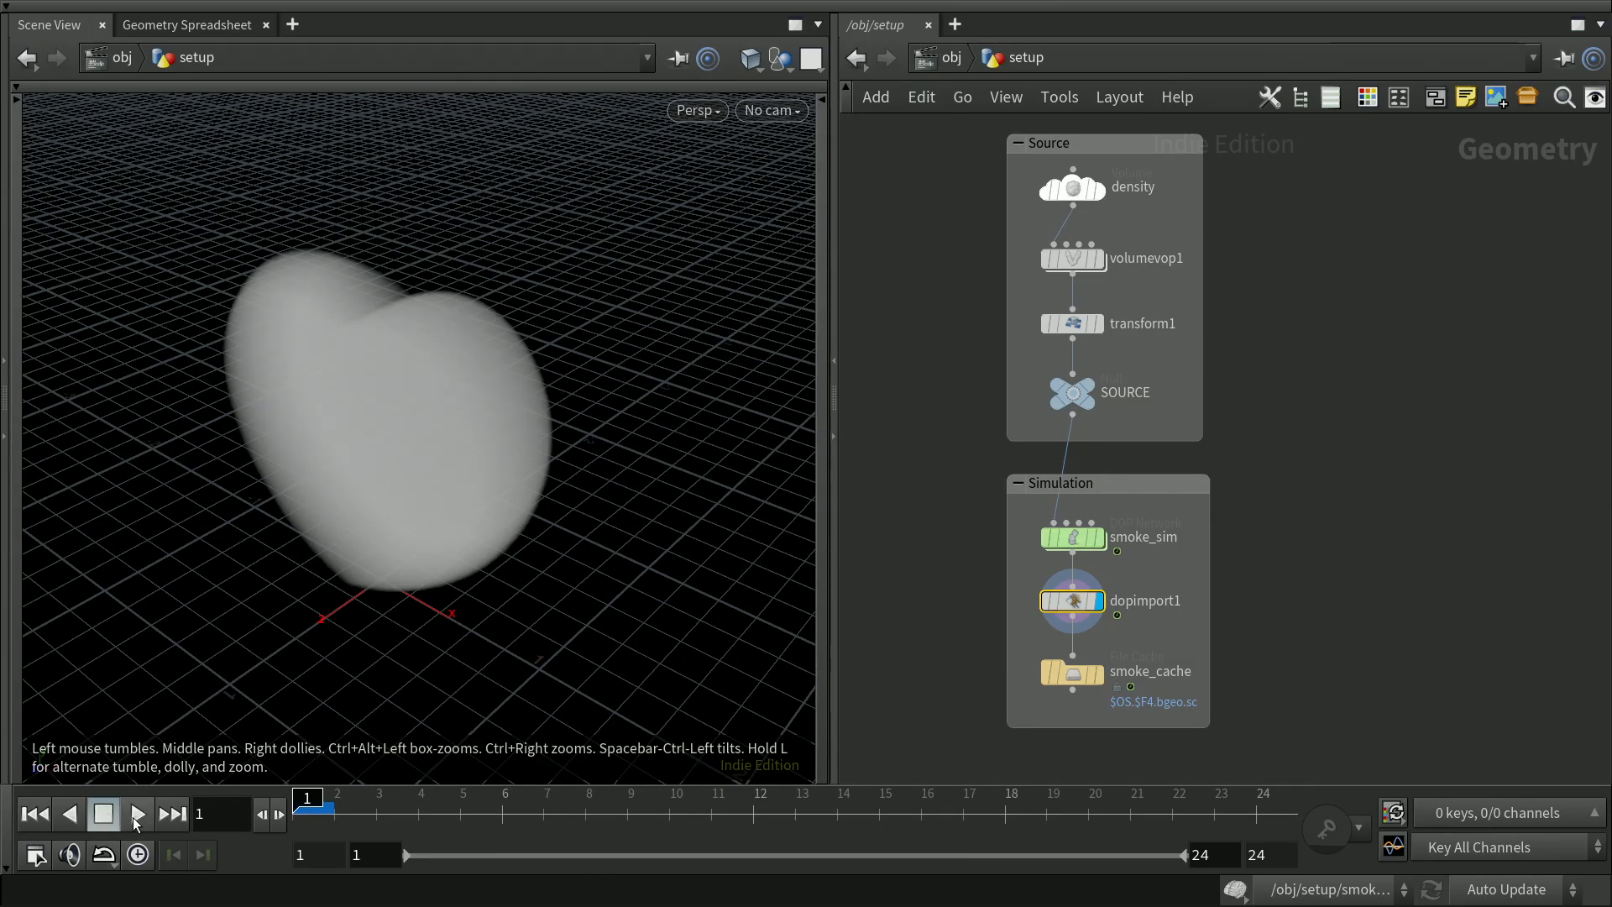
pyautogui.click(139, 821)
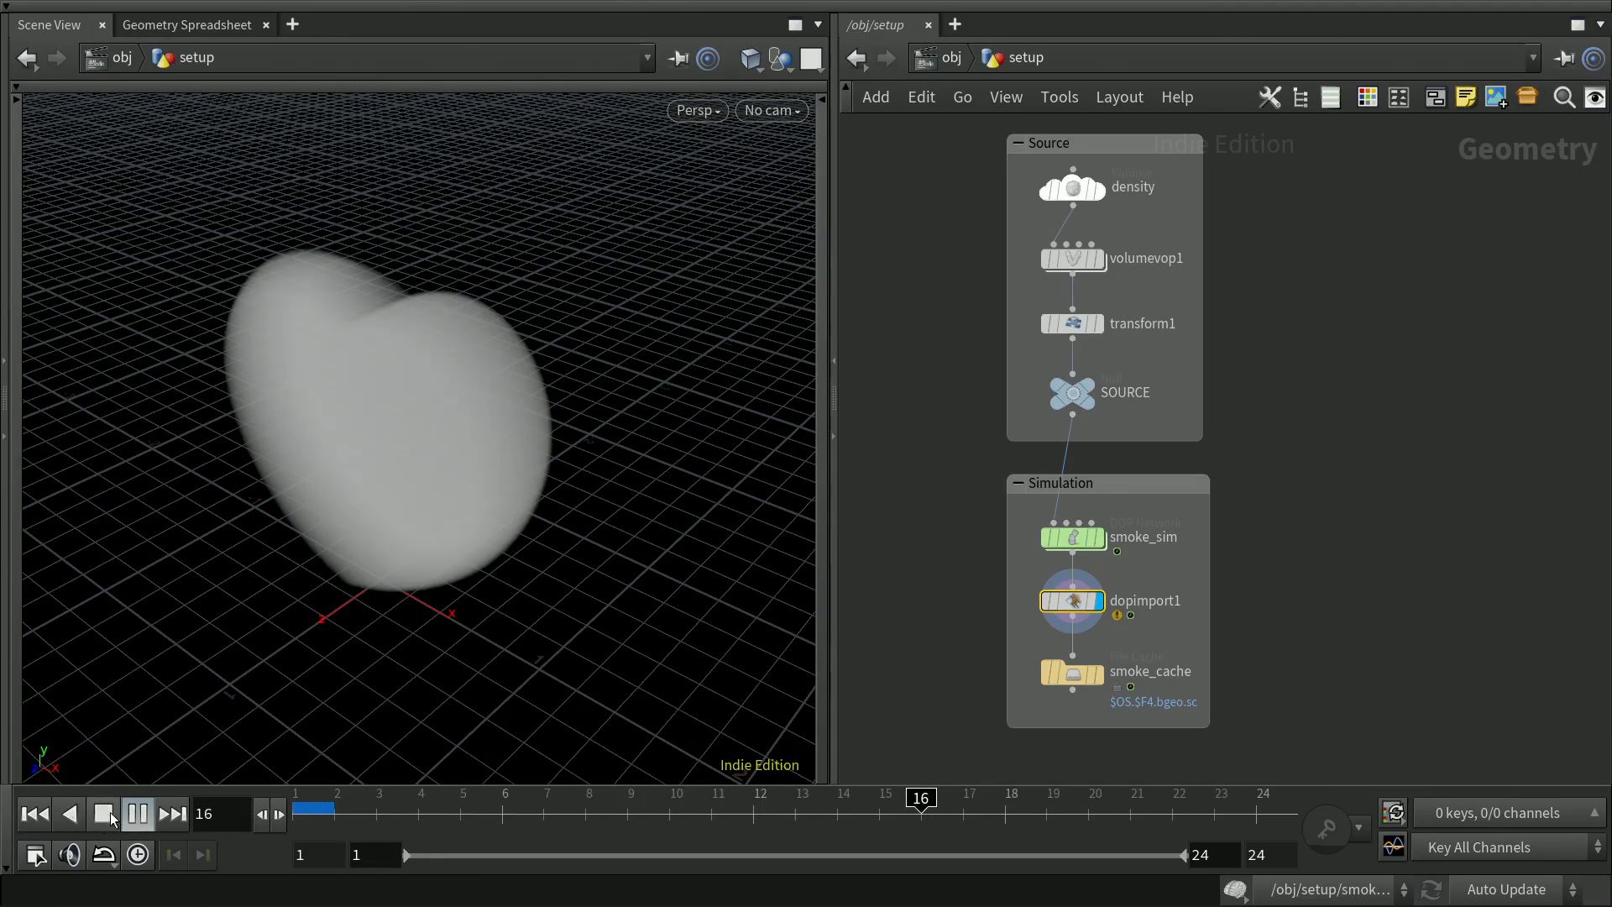
pyautogui.click(109, 813)
pyautogui.click(38, 812)
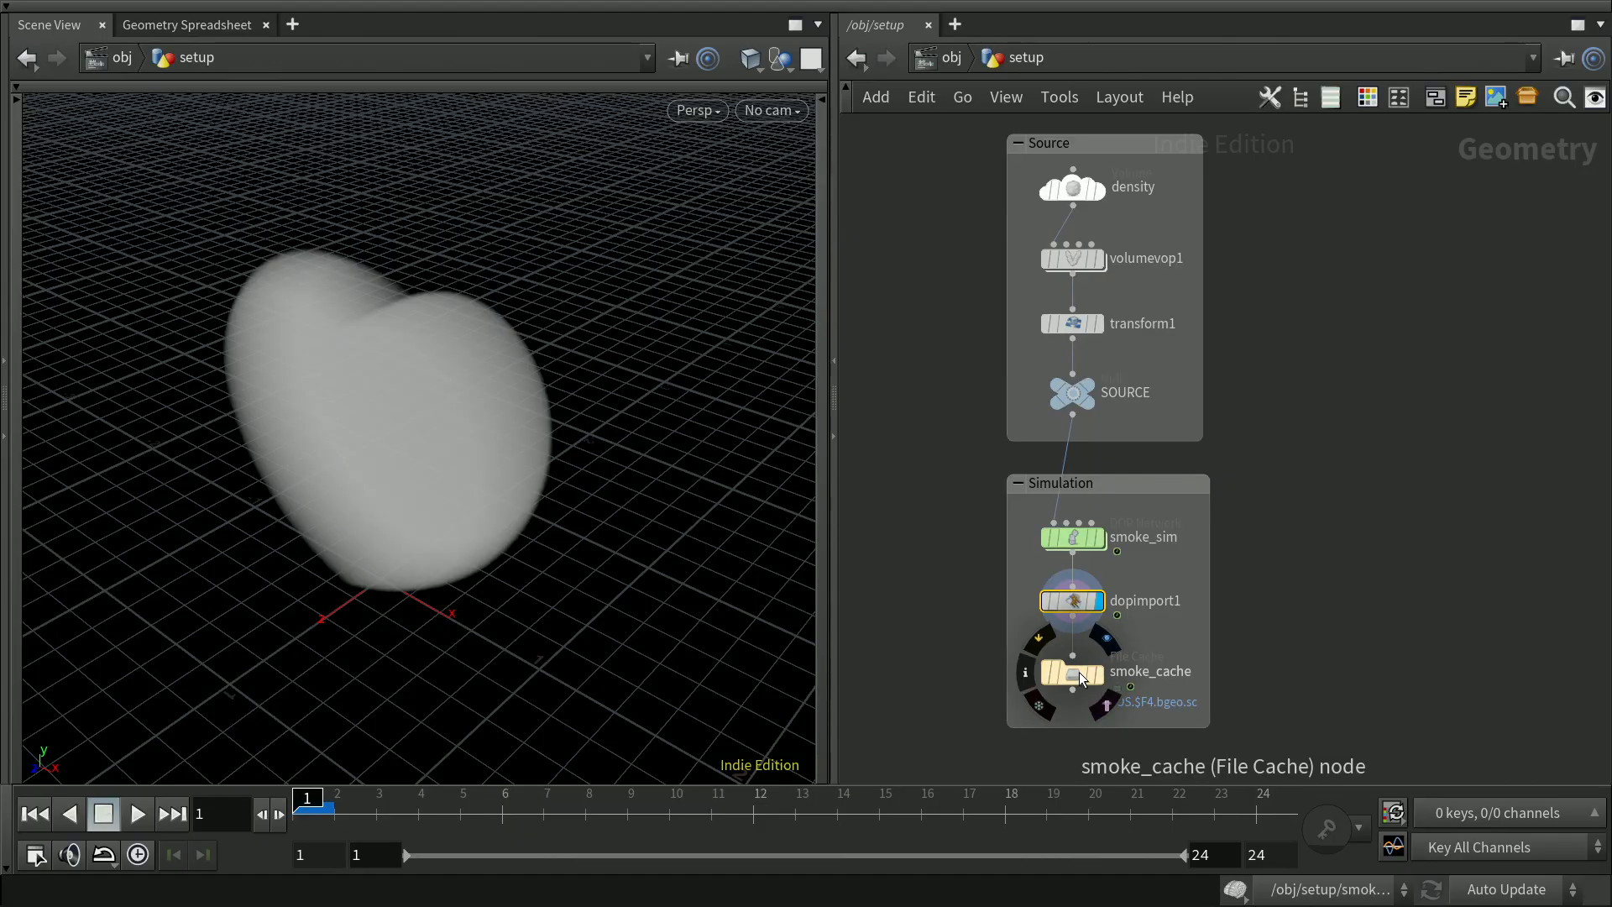
# Display smoke_cache, save its frame range 1 to 24 to disk and play back the cached result
pyautogui.click(1095, 676)
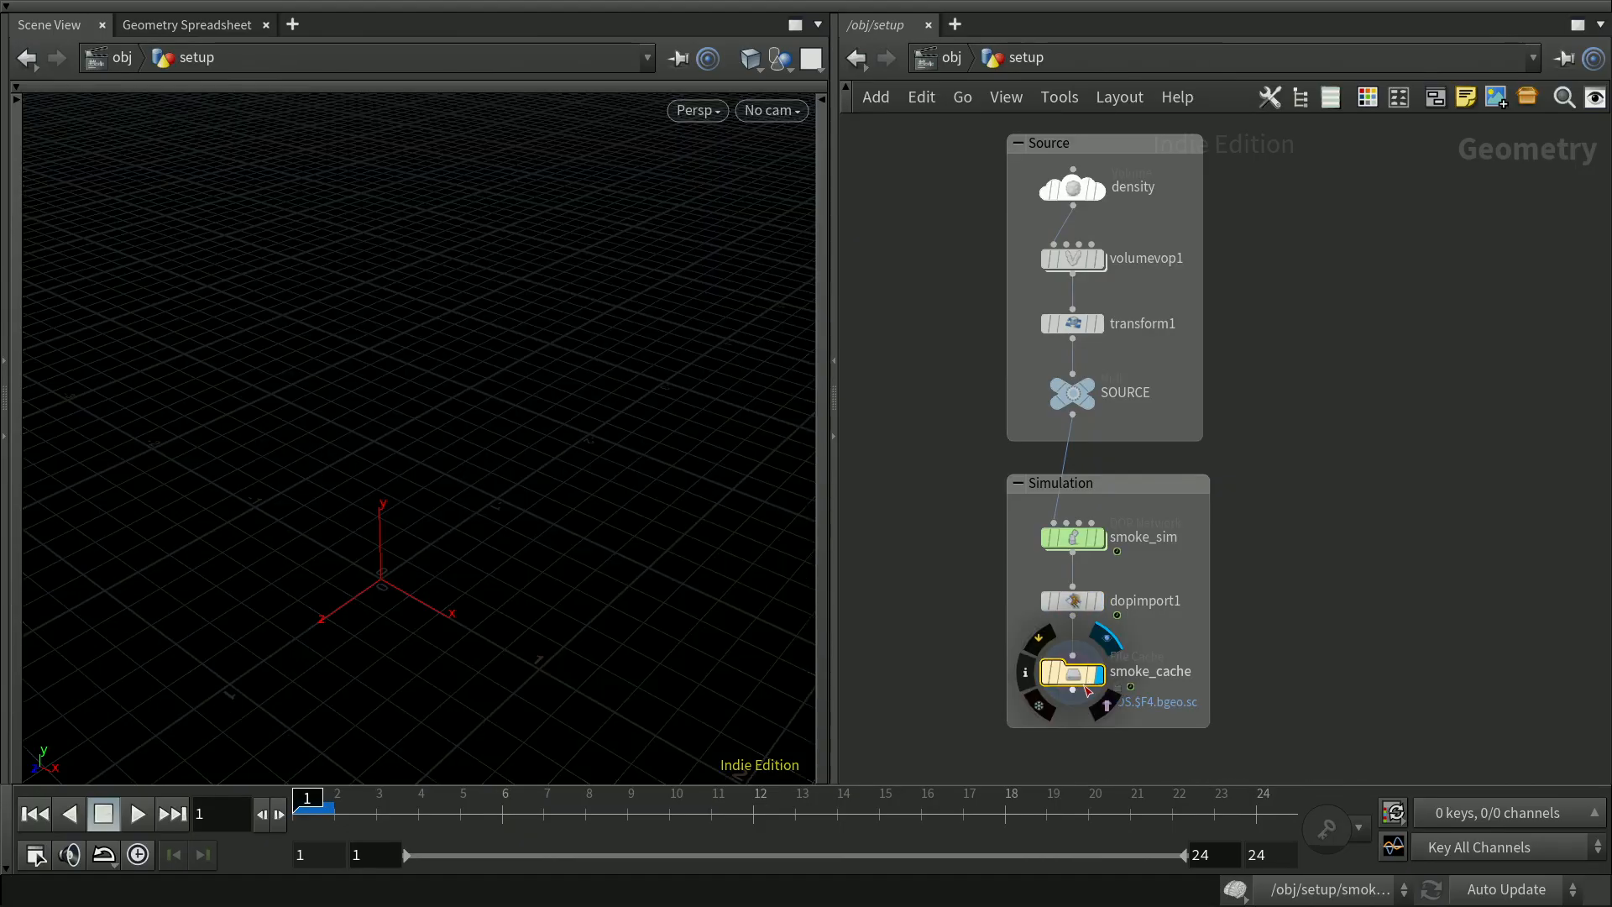
pyautogui.press('p')
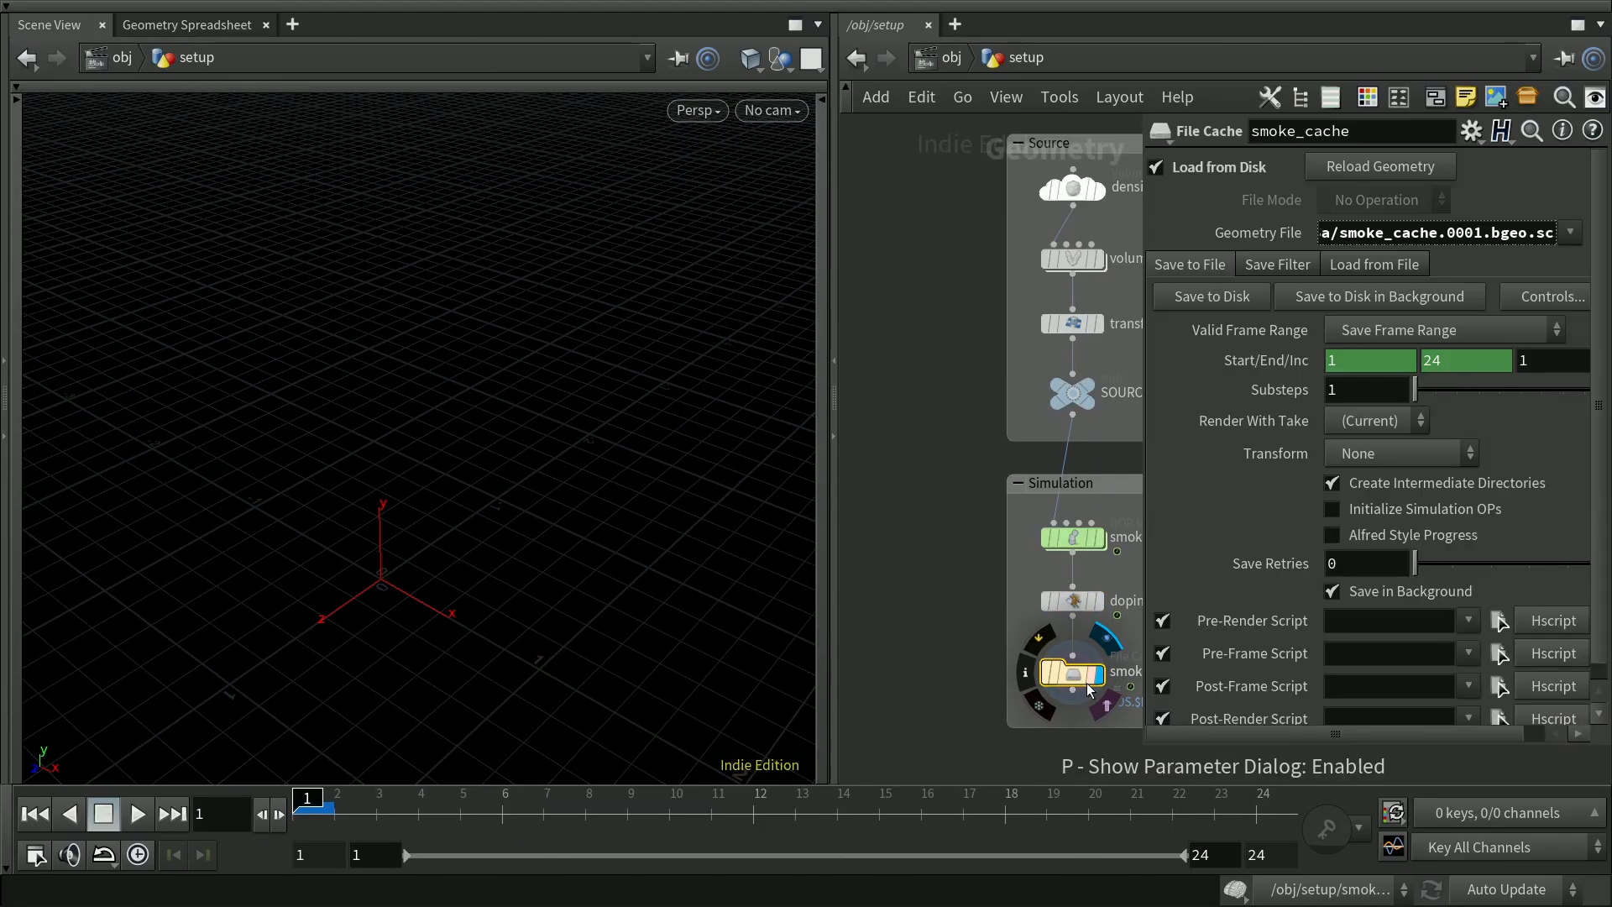
pyautogui.click(1232, 296)
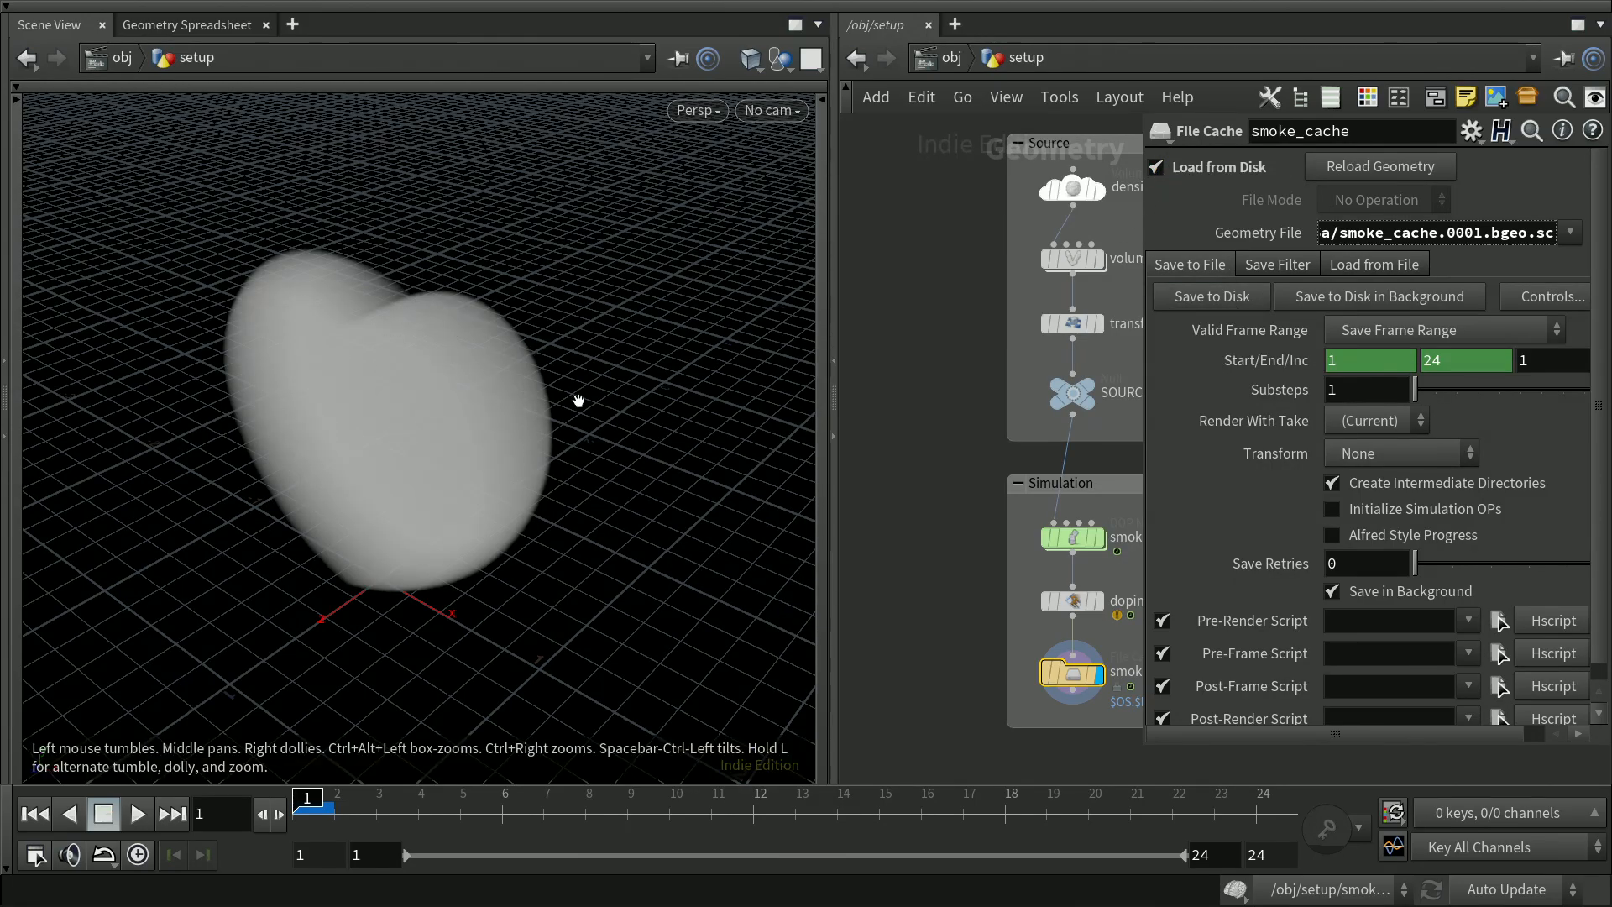
pyautogui.press('p')
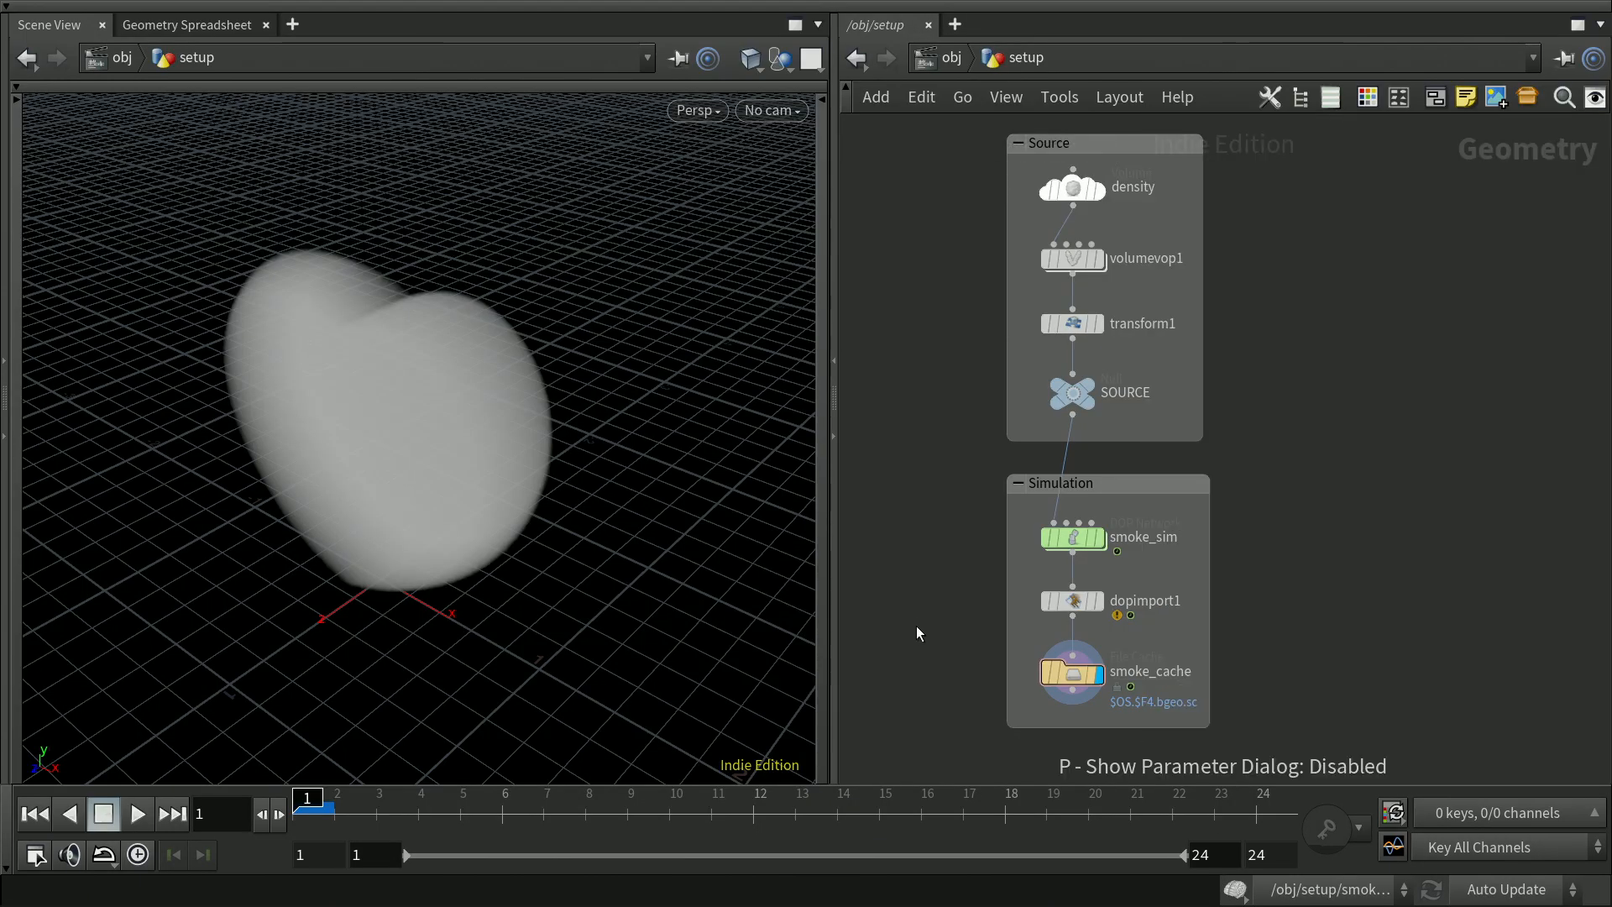
pyautogui.click(137, 813)
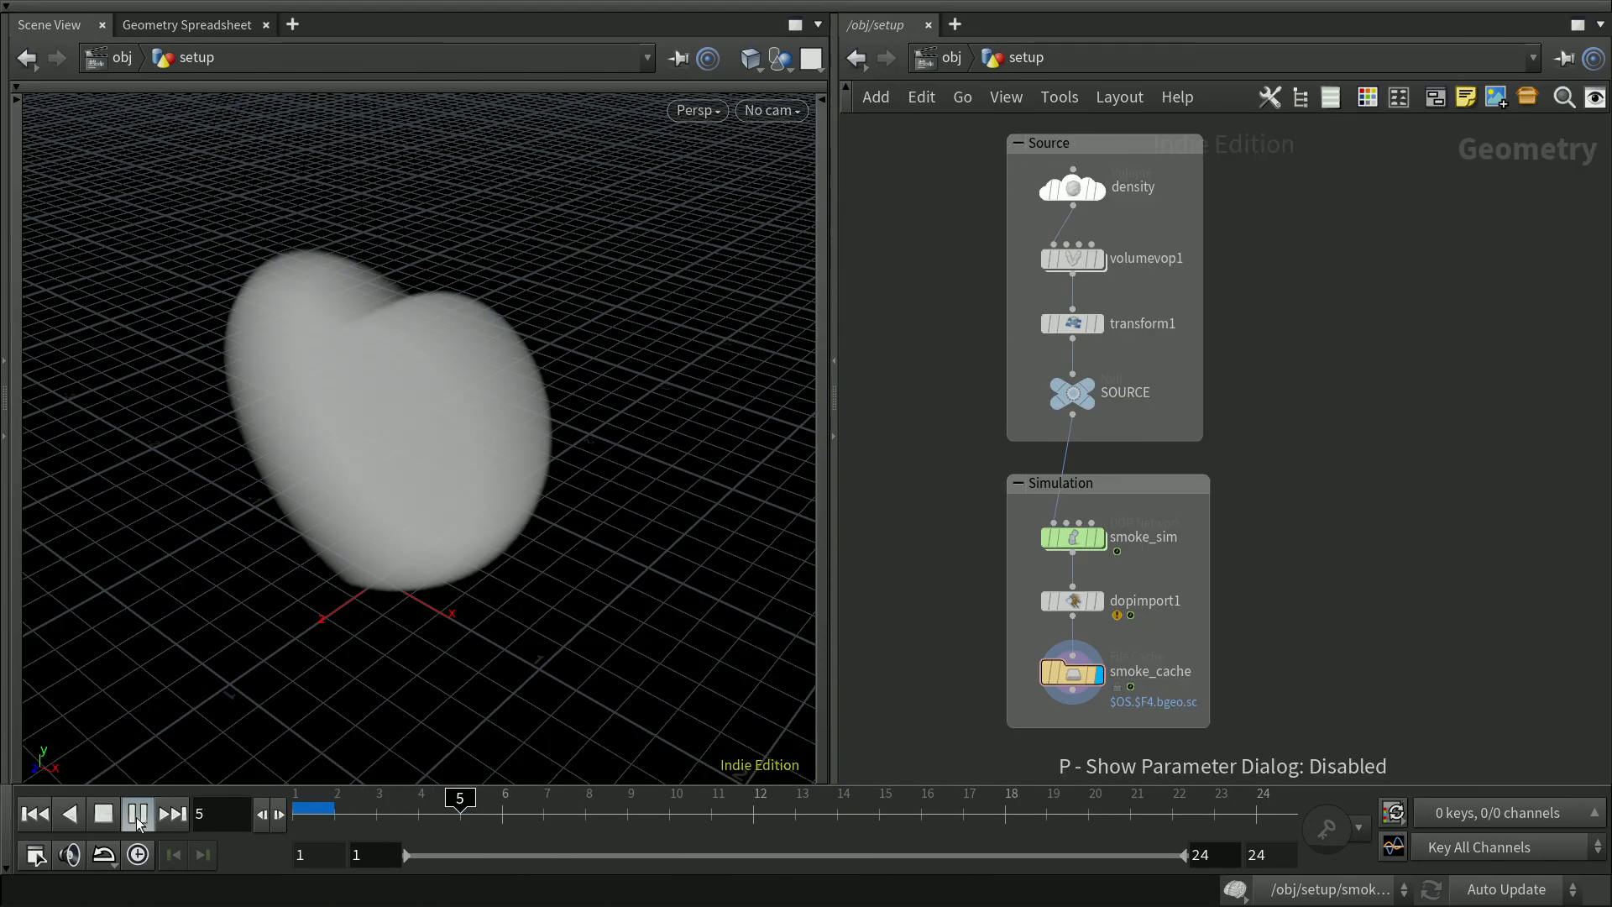
pyautogui.click(106, 811)
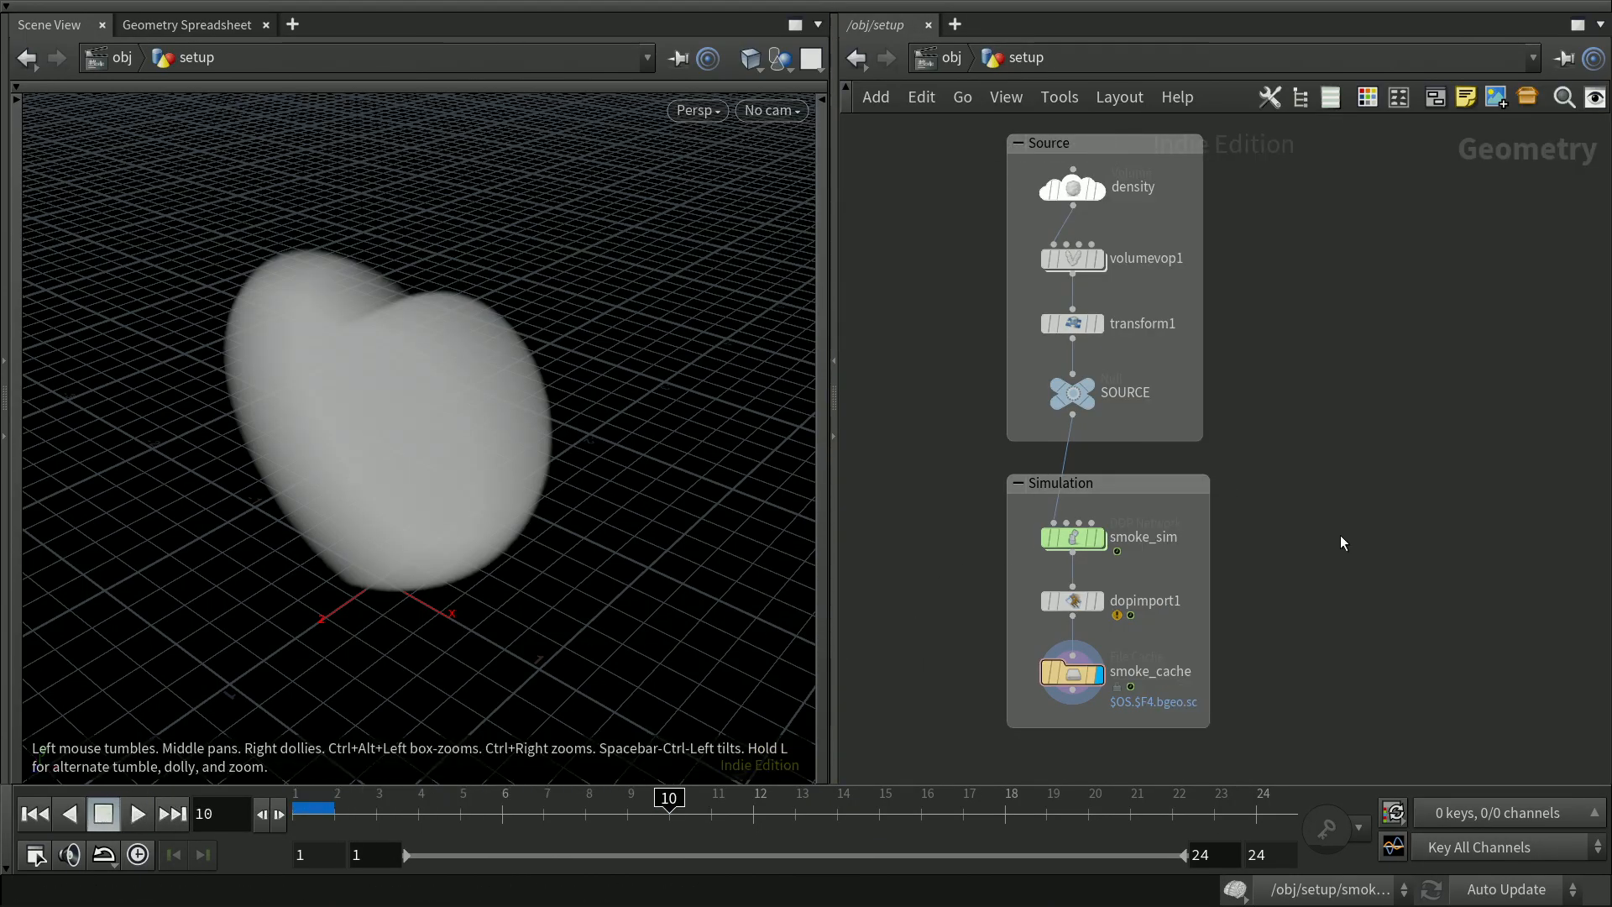
# Extend the Simulation network box downward and add a Null node connected below smoke_cache
pyautogui.moveTo(1129, 745); pyautogui.dragTo(1176, 629, button='middle')
pyautogui.moveTo(1151, 612); pyautogui.dragTo(1146, 673)
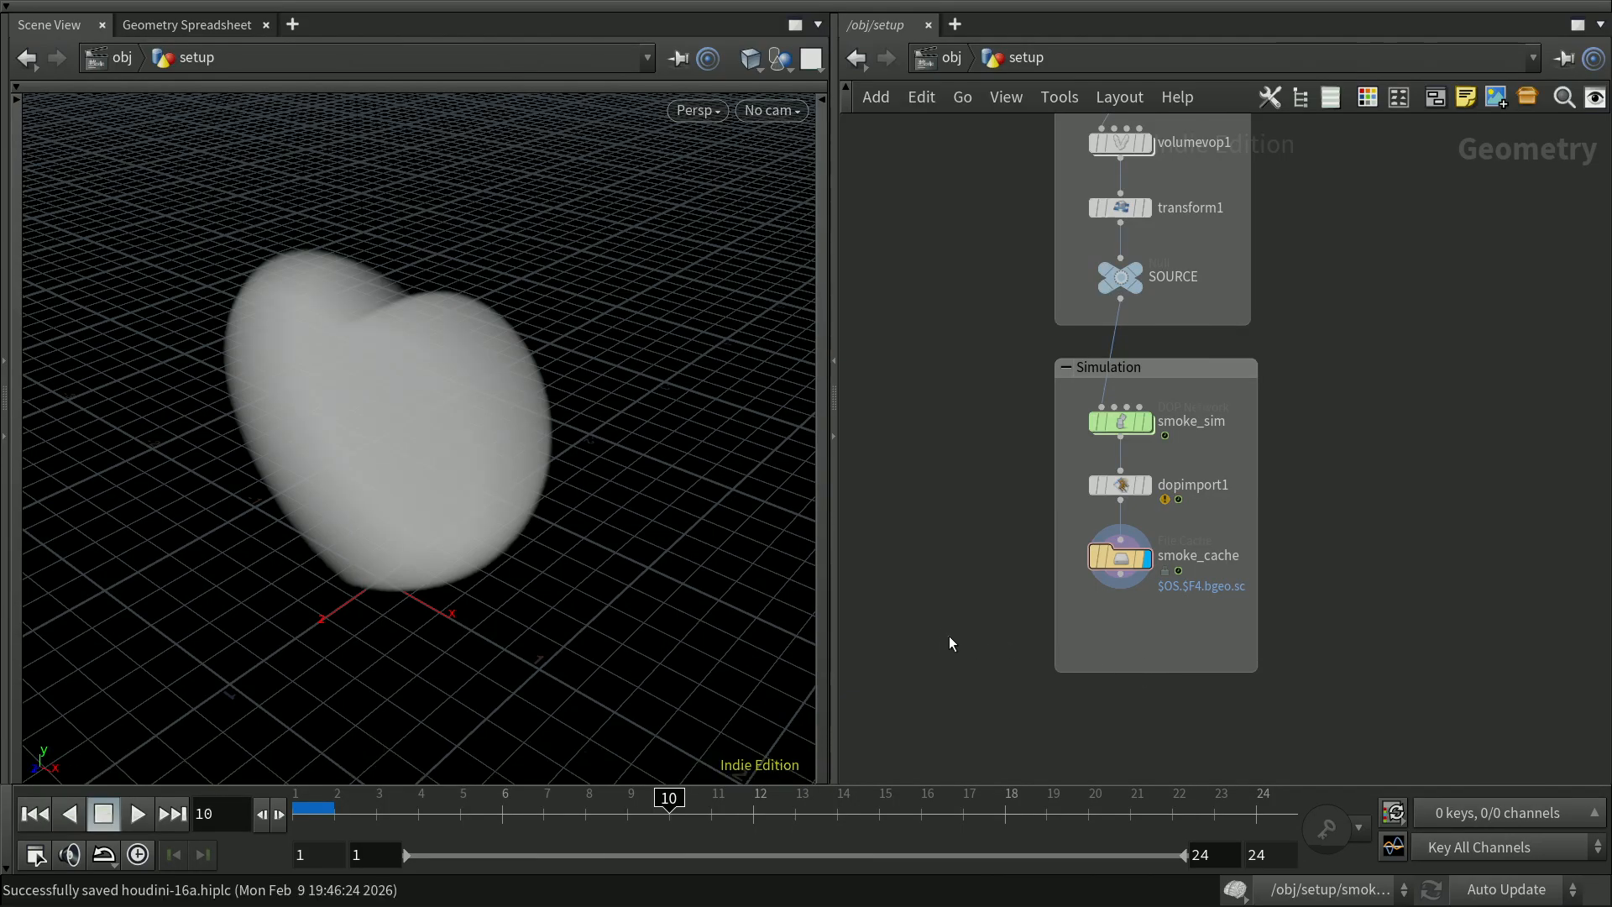
pyautogui.press('Tab')
pyautogui.write('nu')
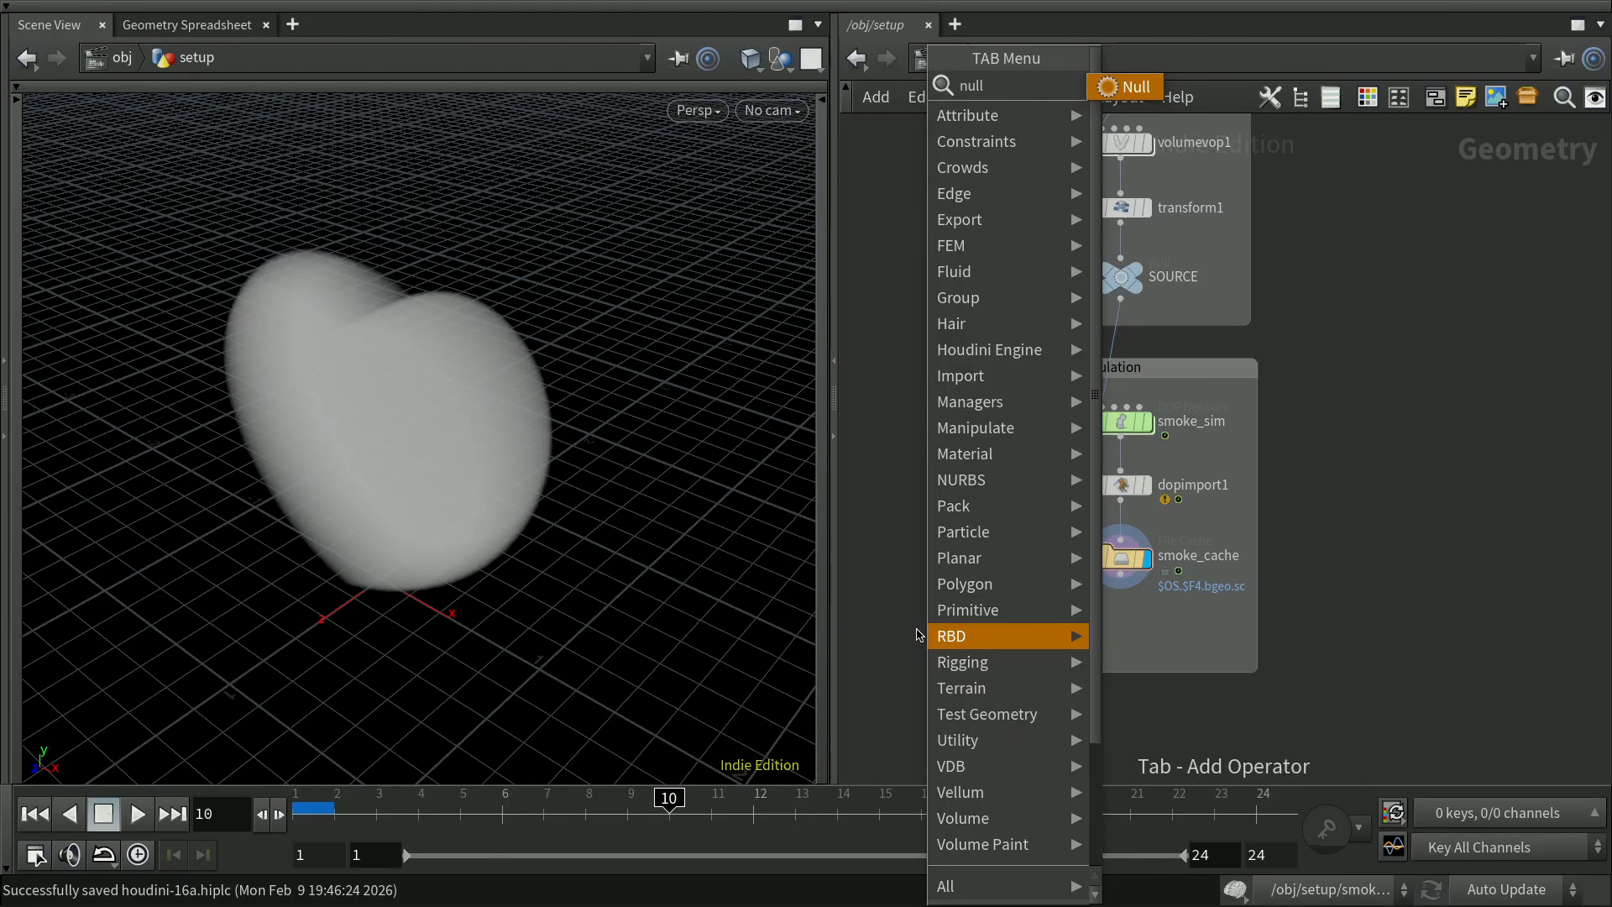
pyautogui.press('Return')
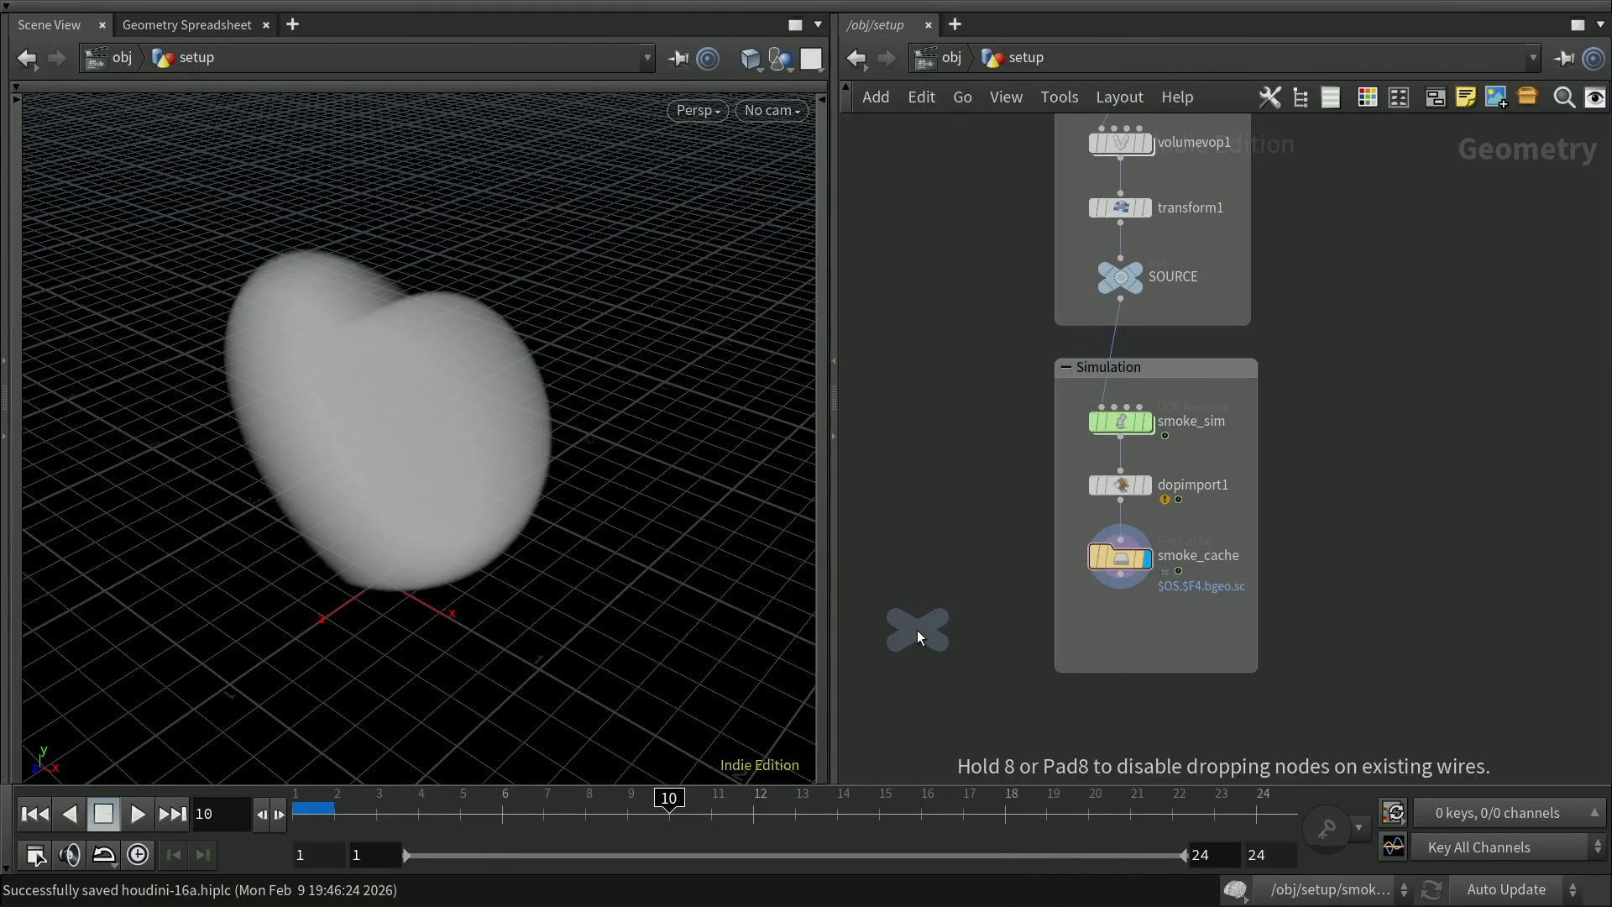
pyautogui.click(1120, 627)
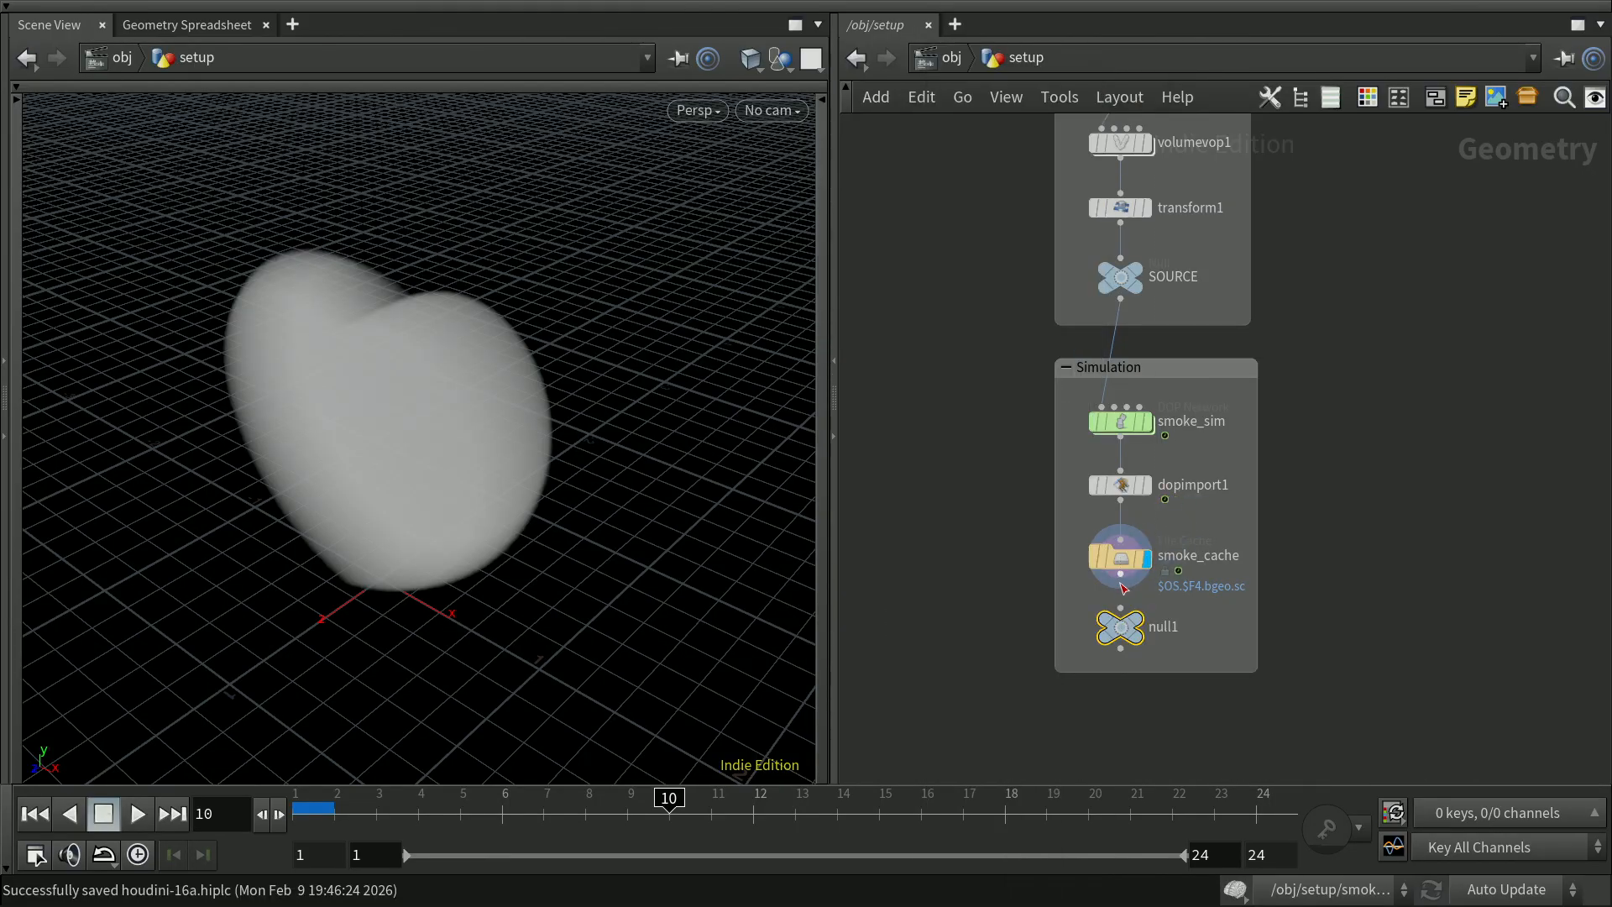
pyautogui.click(1124, 608)
# Rename the Null node below smoke_cache to OUT
pyautogui.click(1165, 627)
pyautogui.moveTo(1189, 628); pyautogui.dragTo(1149, 628)
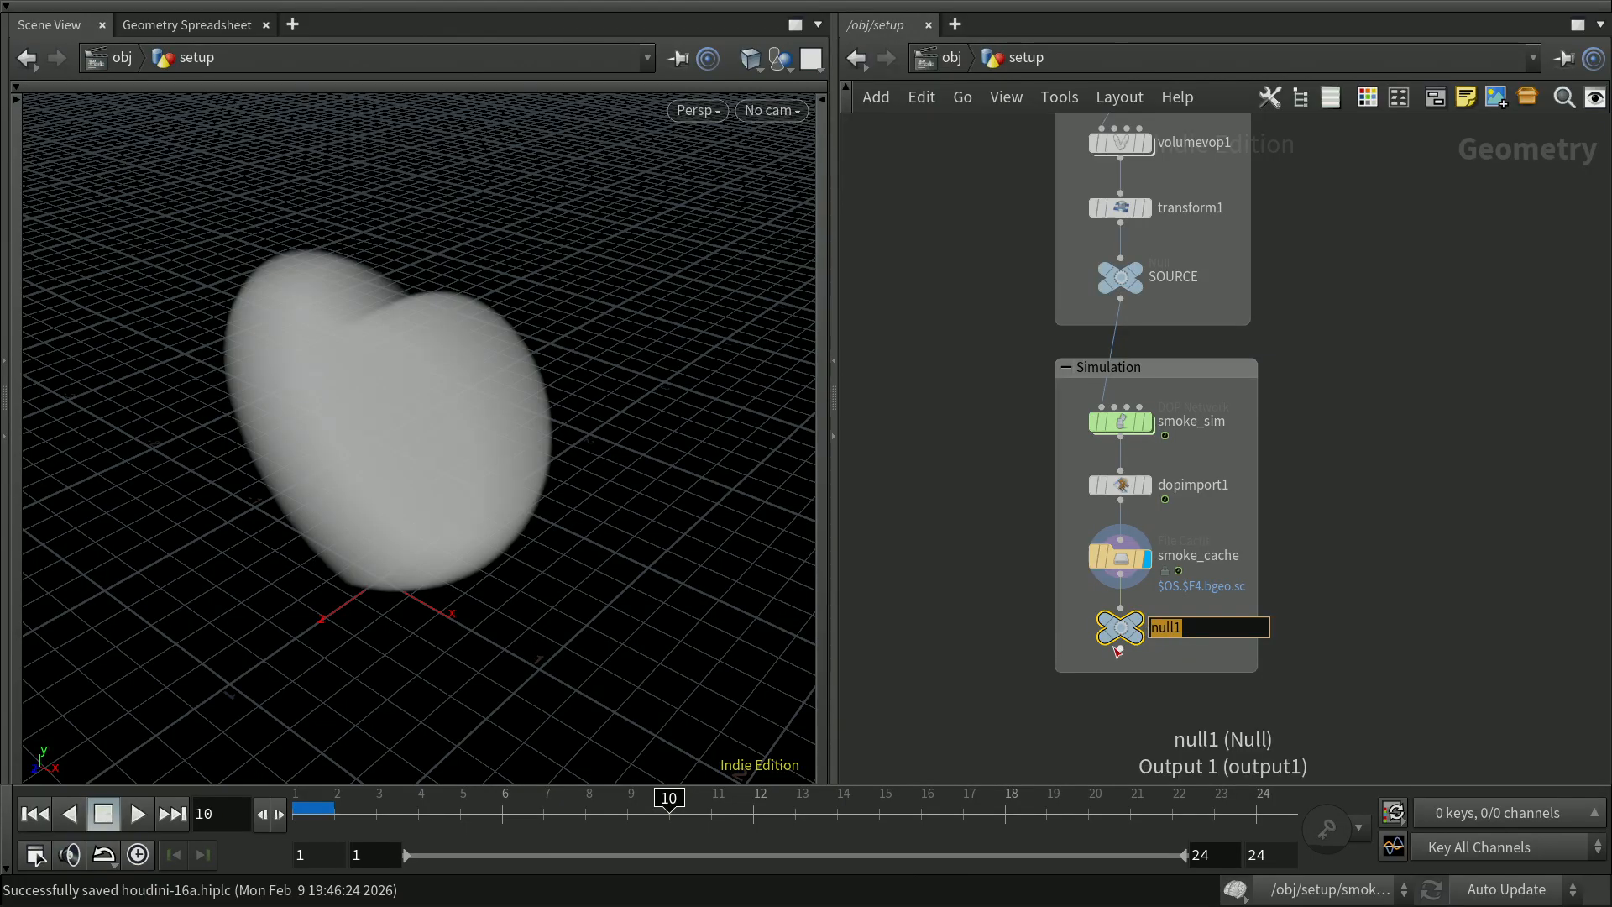
pyautogui.write('OUT')
pyautogui.press('Return')
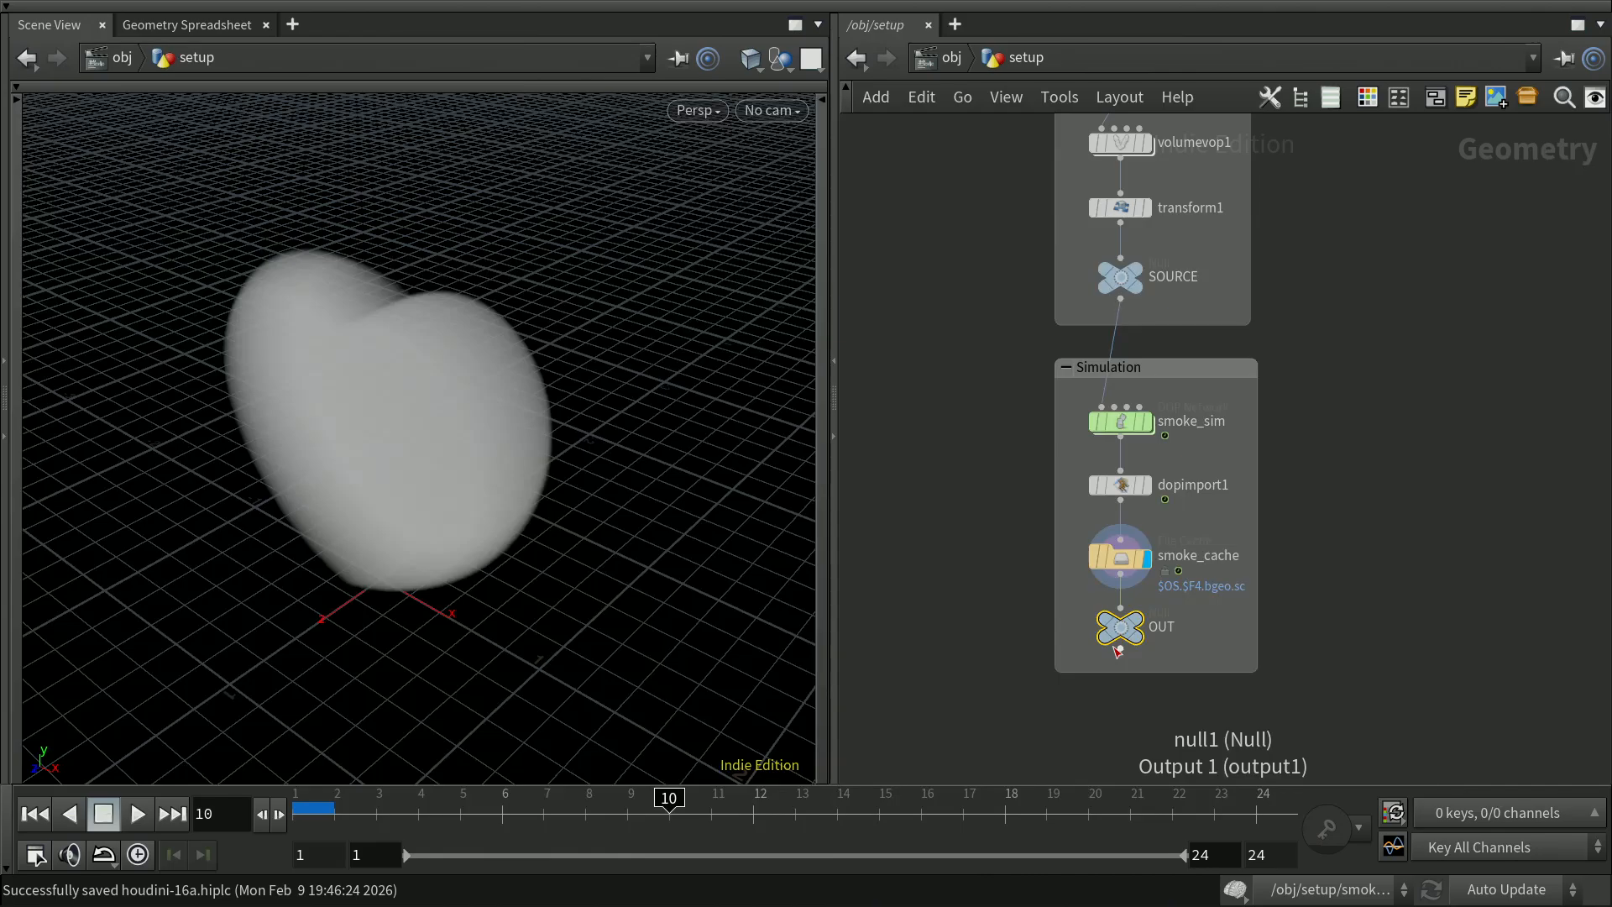
# Set the display flag on the OUT node and save the scene file
pyautogui.moveTo(1132, 626)
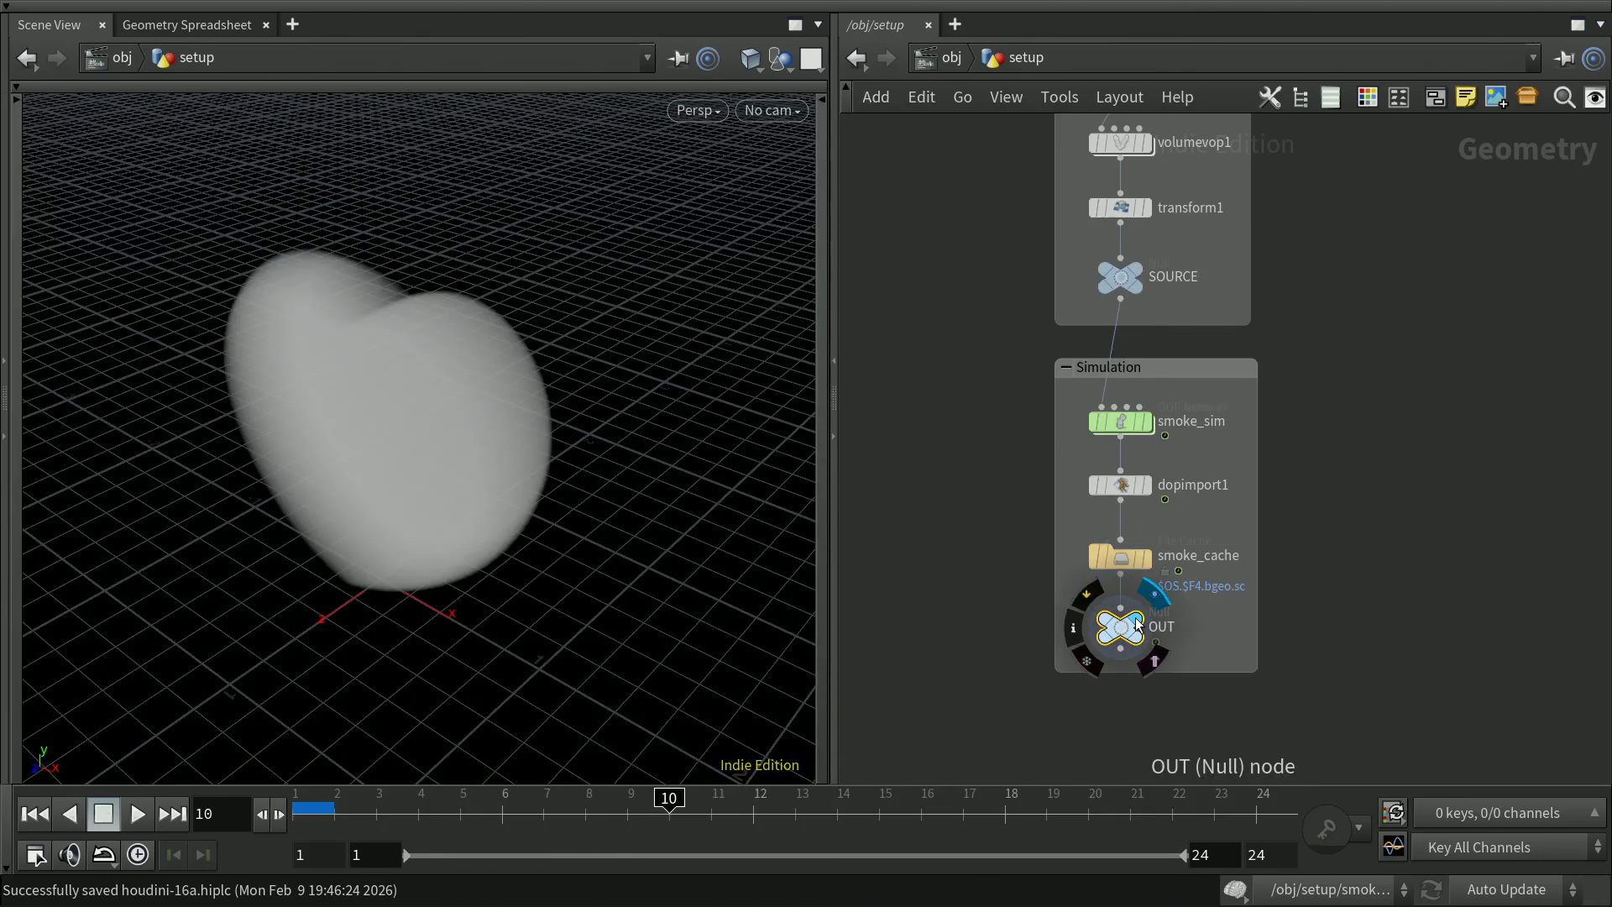
pyautogui.click(1372, 508)
pyautogui.moveTo(1407, 438); pyautogui.dragTo(1370, 517, button='middle')
pyautogui.hotkey('ctrl', 's')
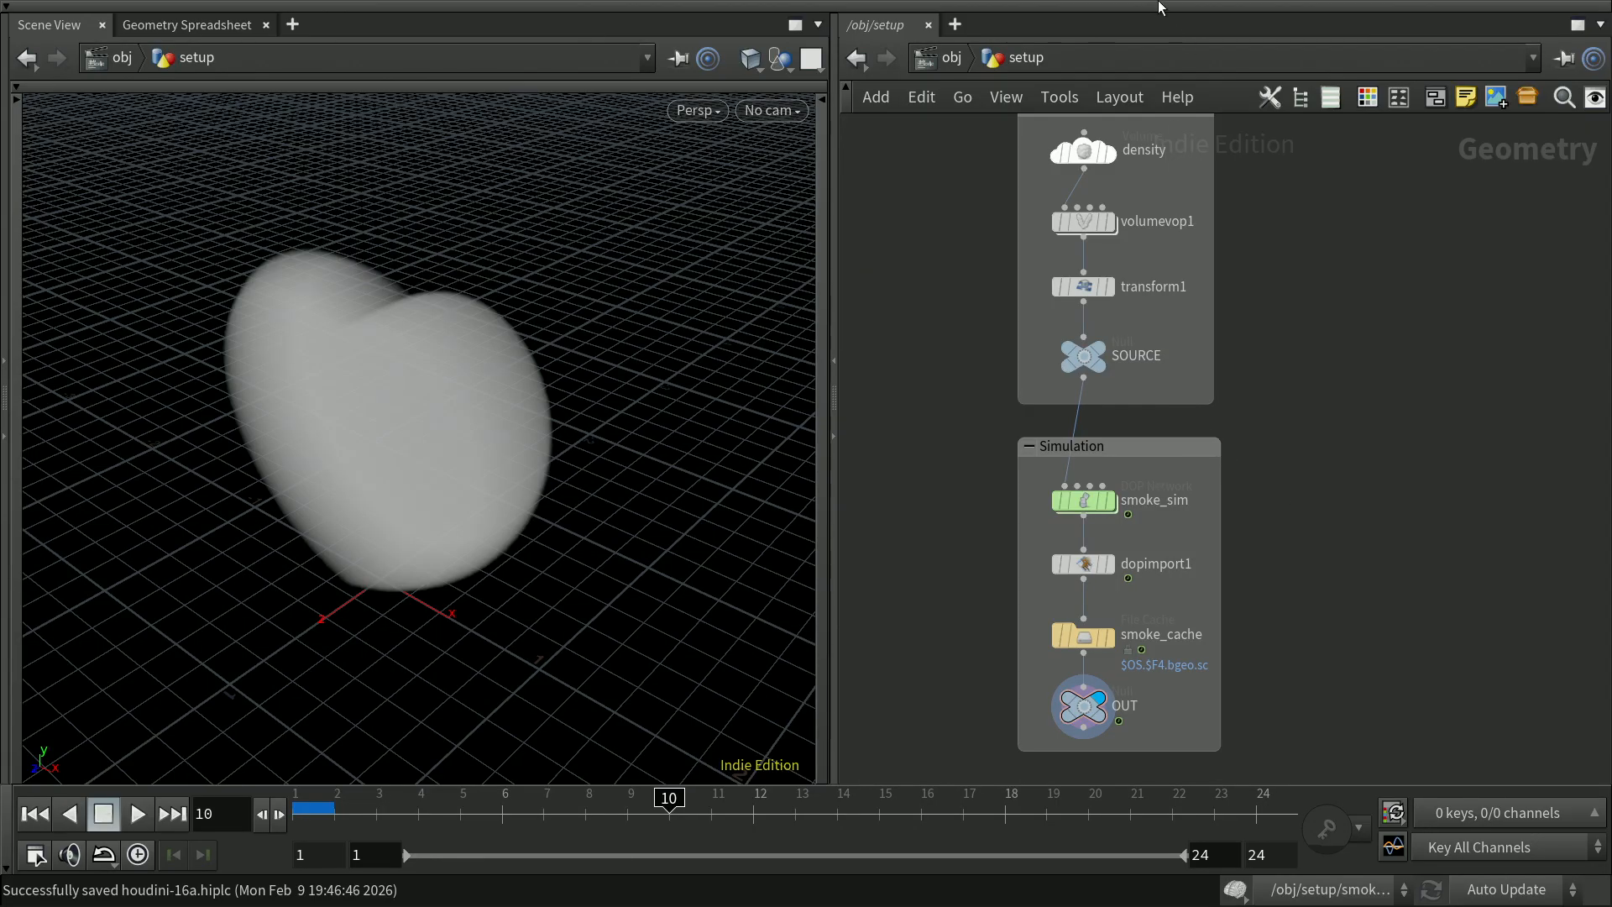
# Go up to the object level and move the setup geometry node higher in the network, then deselect it
pyautogui.moveTo(1169, 7)
pyautogui.press('u')
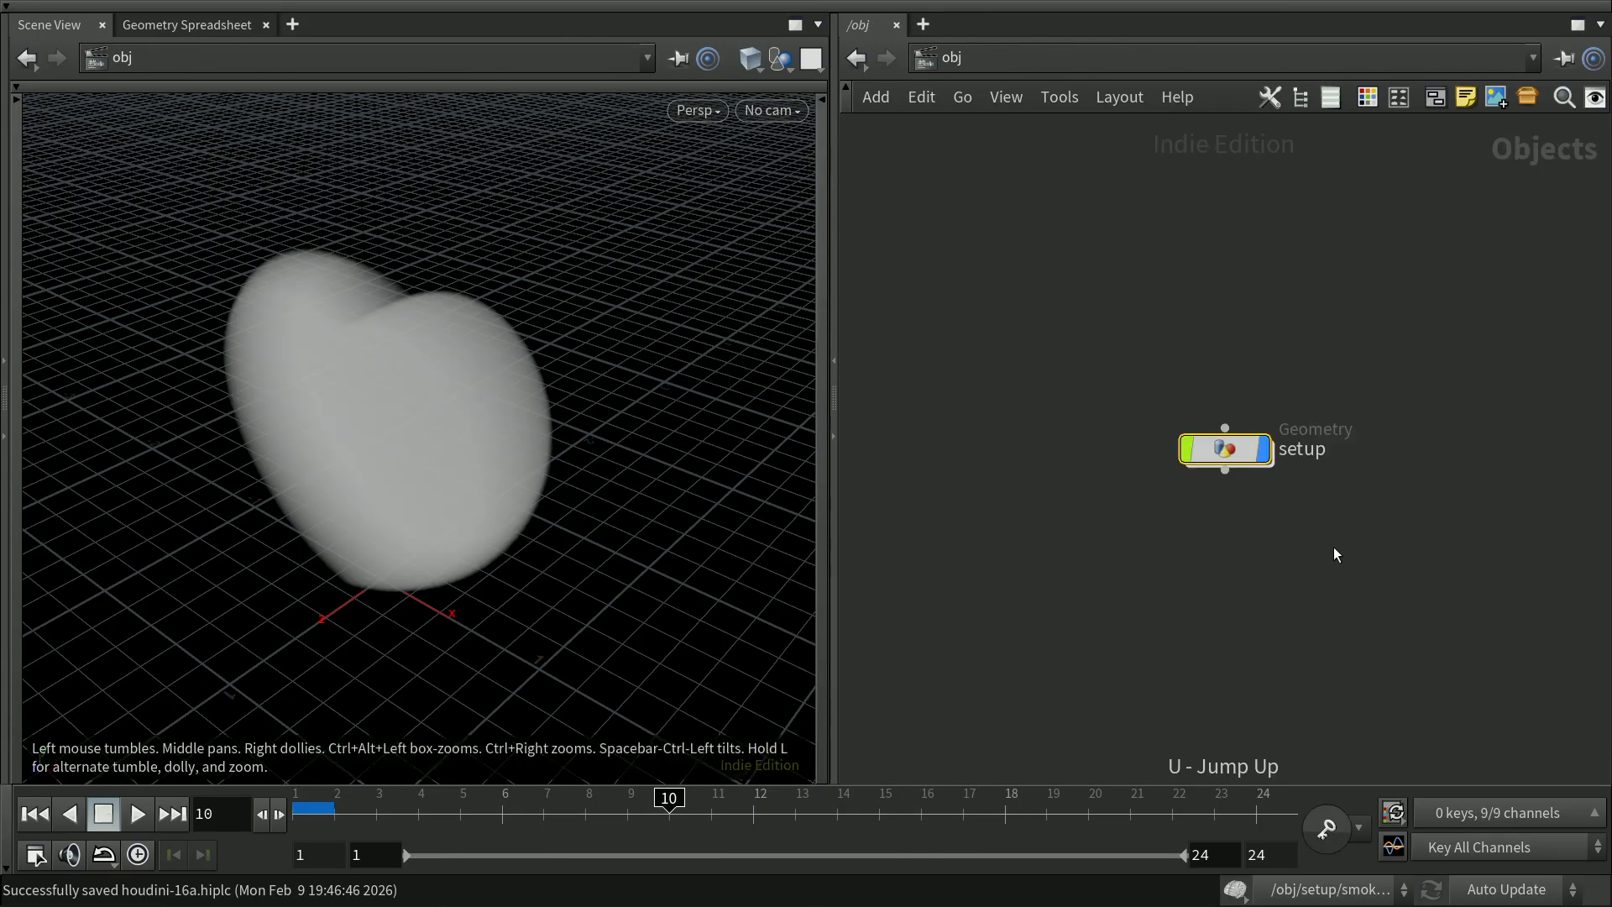
pyautogui.moveTo(1286, 468); pyautogui.dragTo(1199, 339)
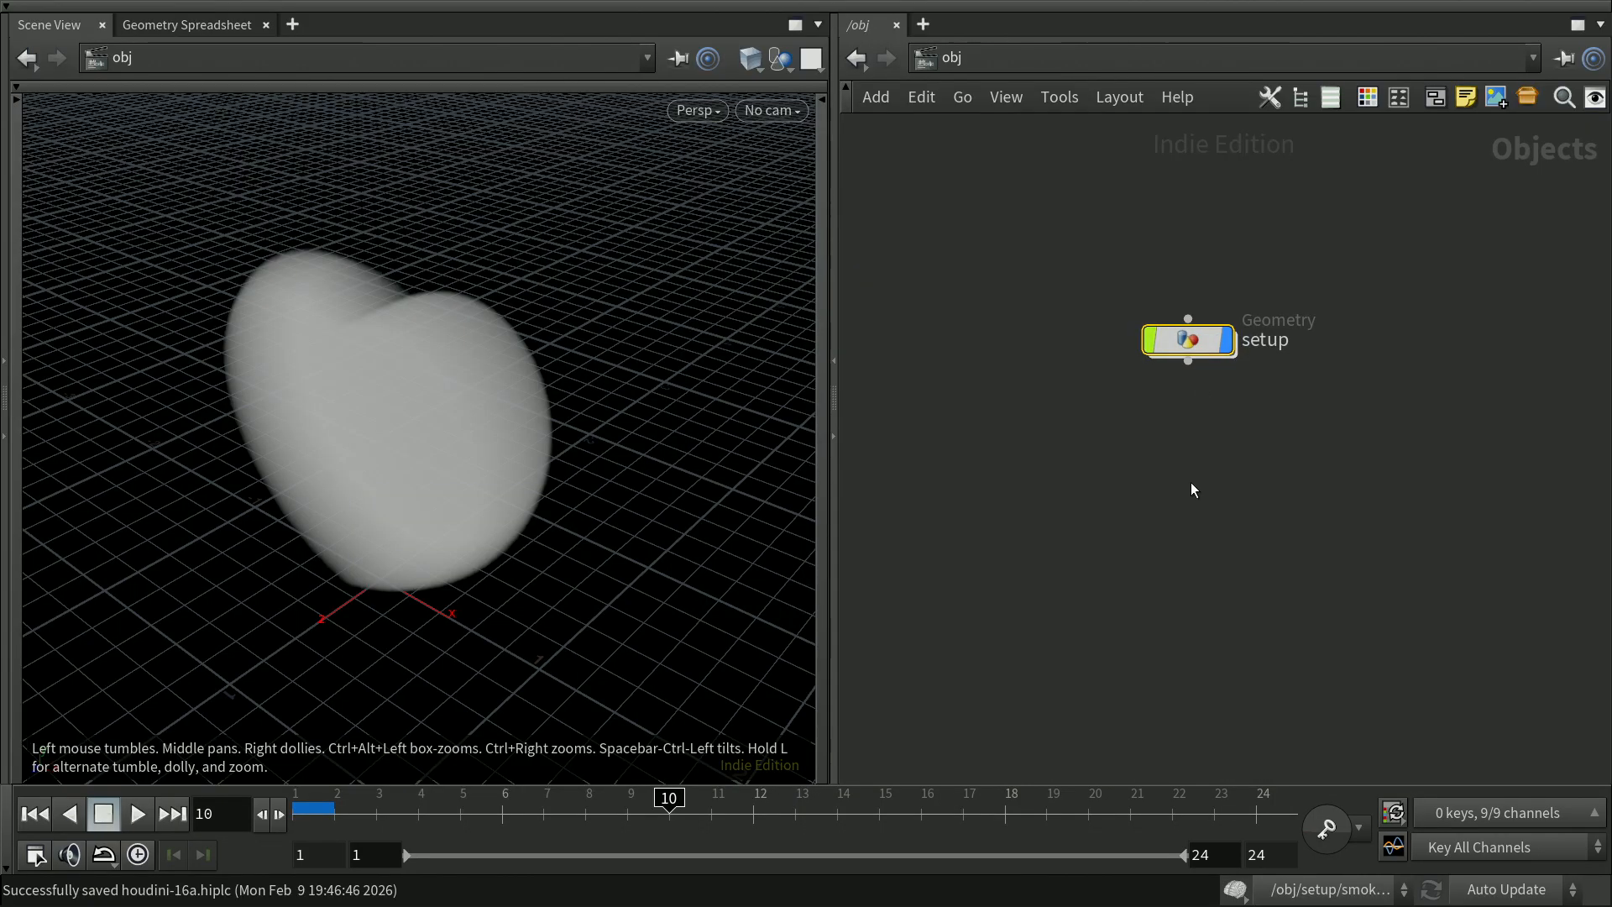
pyautogui.click(1189, 482)
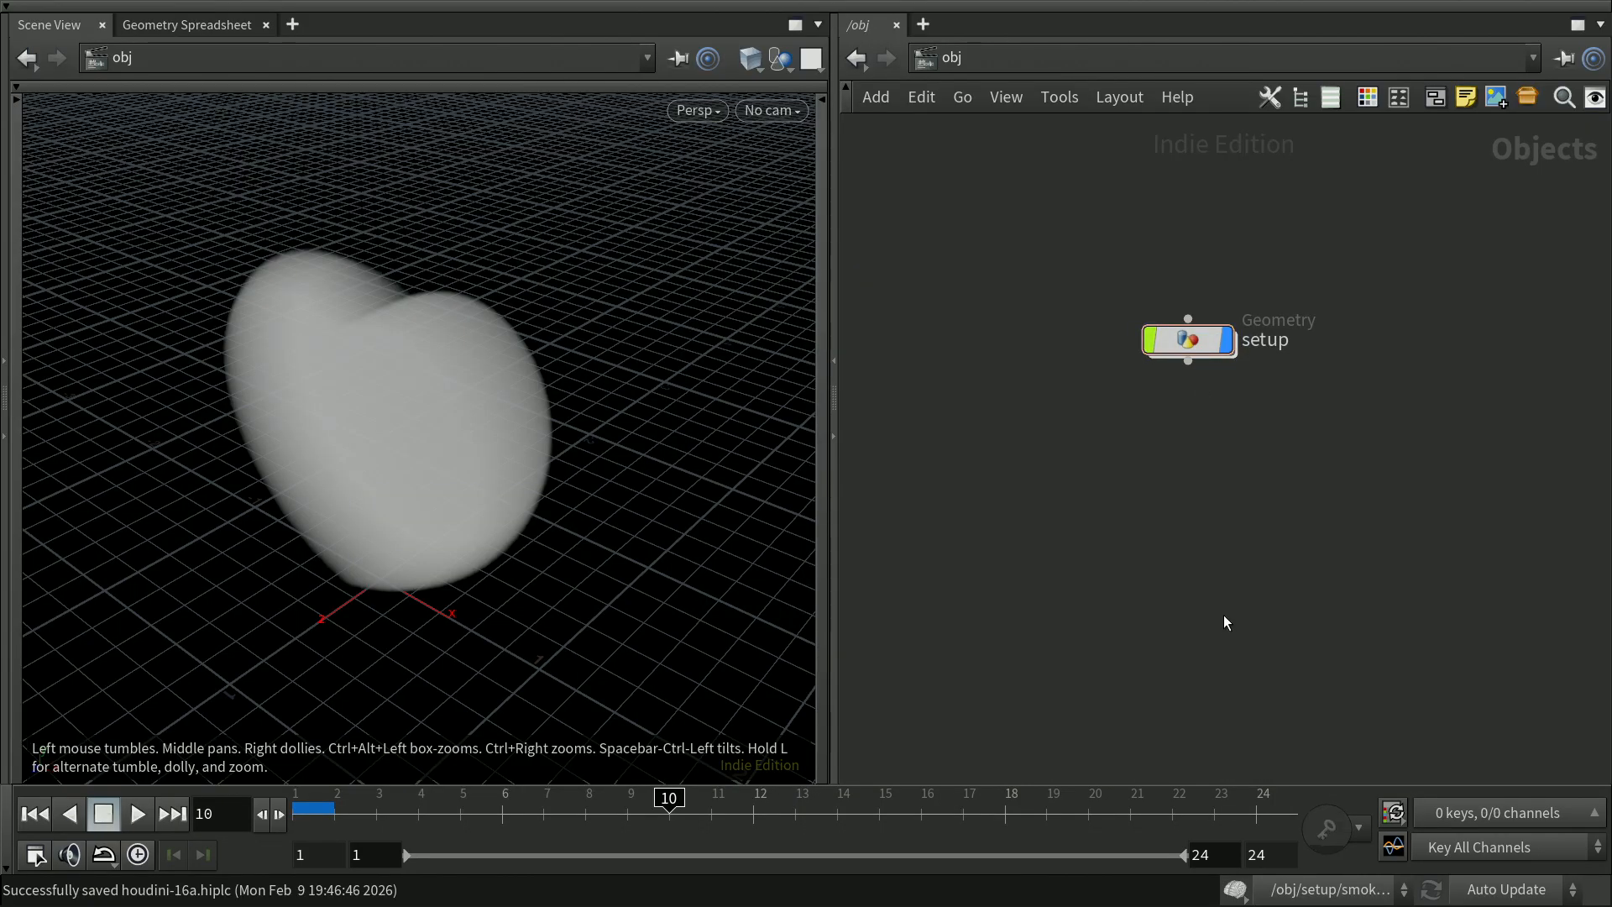
# Create a new camera from the current perspective view of the smoke
pyautogui.moveTo(664, 493); pyautogui.dragTo(698, 446, button='middle')
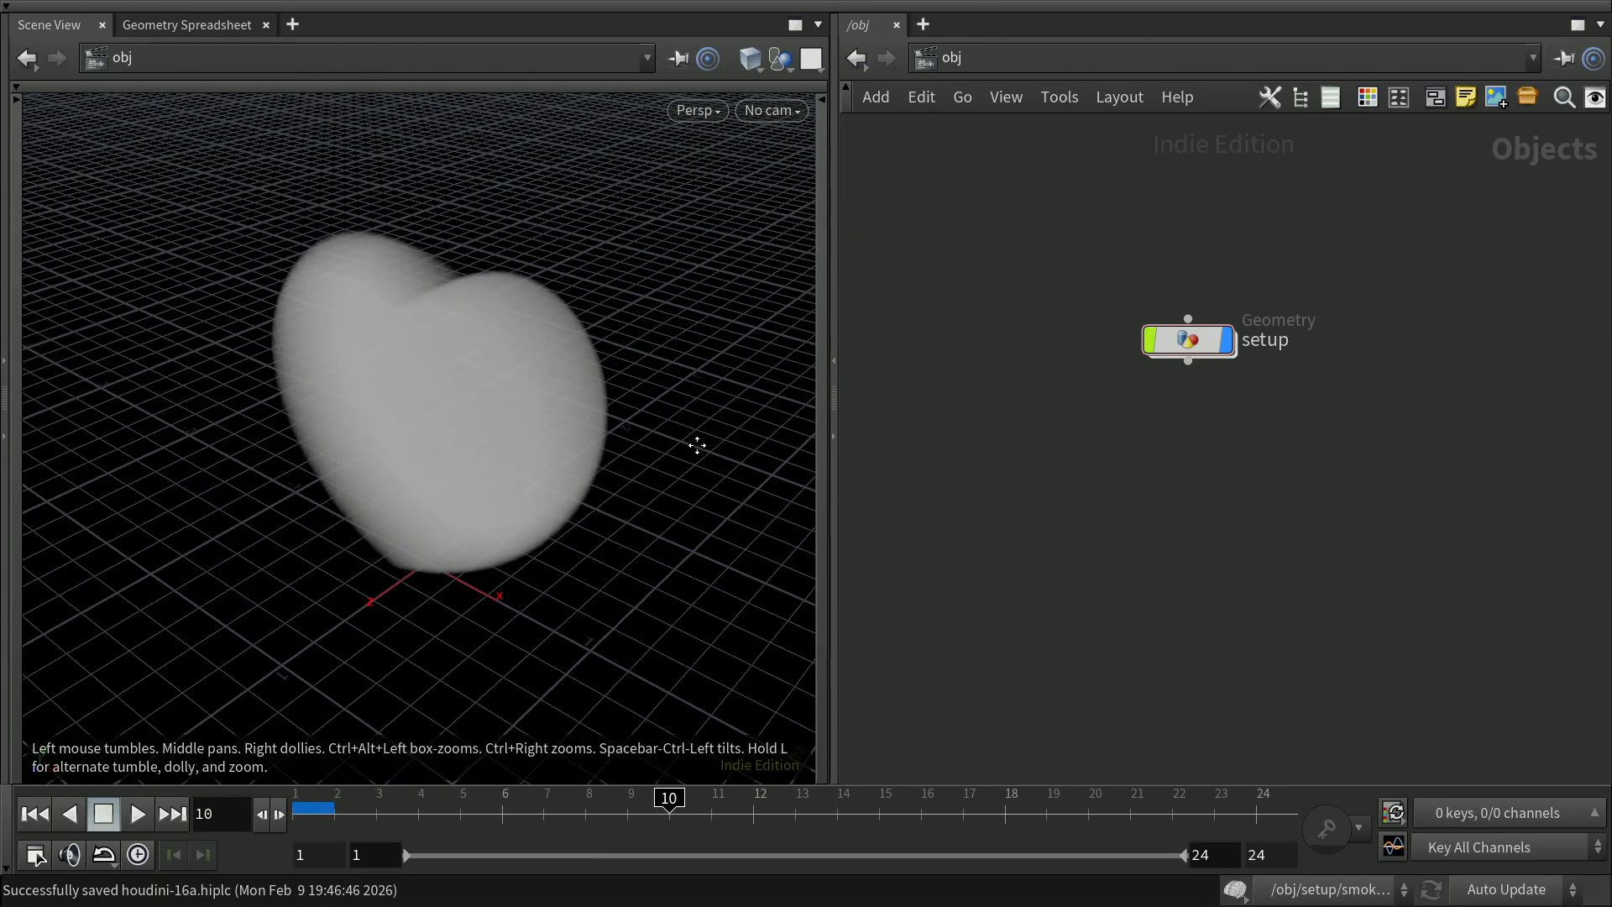
pyautogui.click(796, 110)
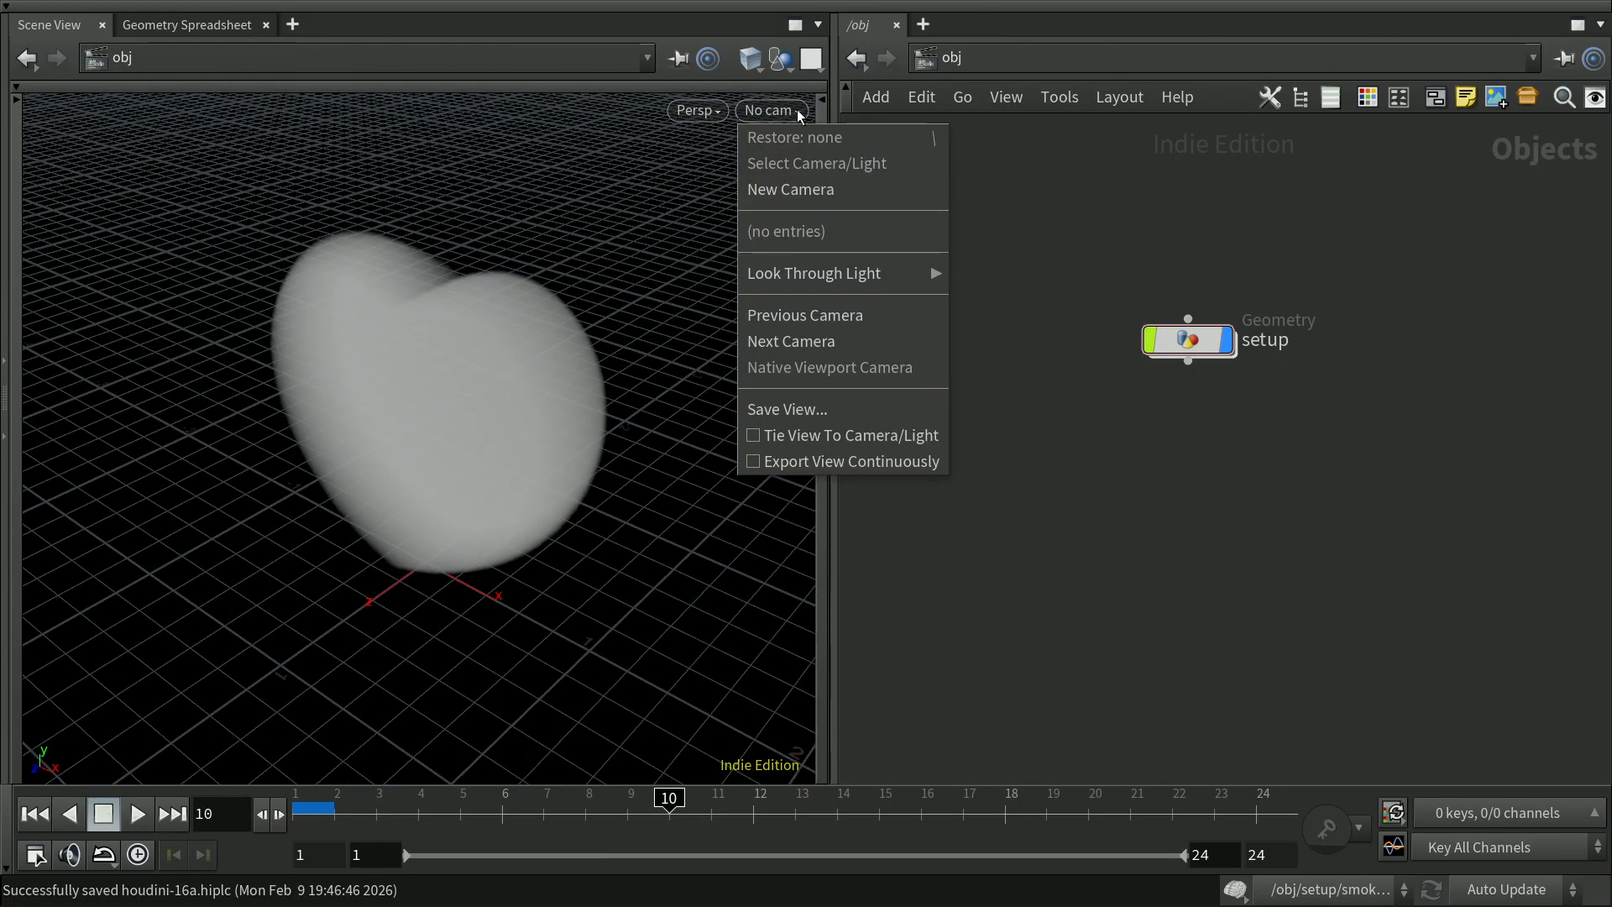
pyautogui.click(810, 192)
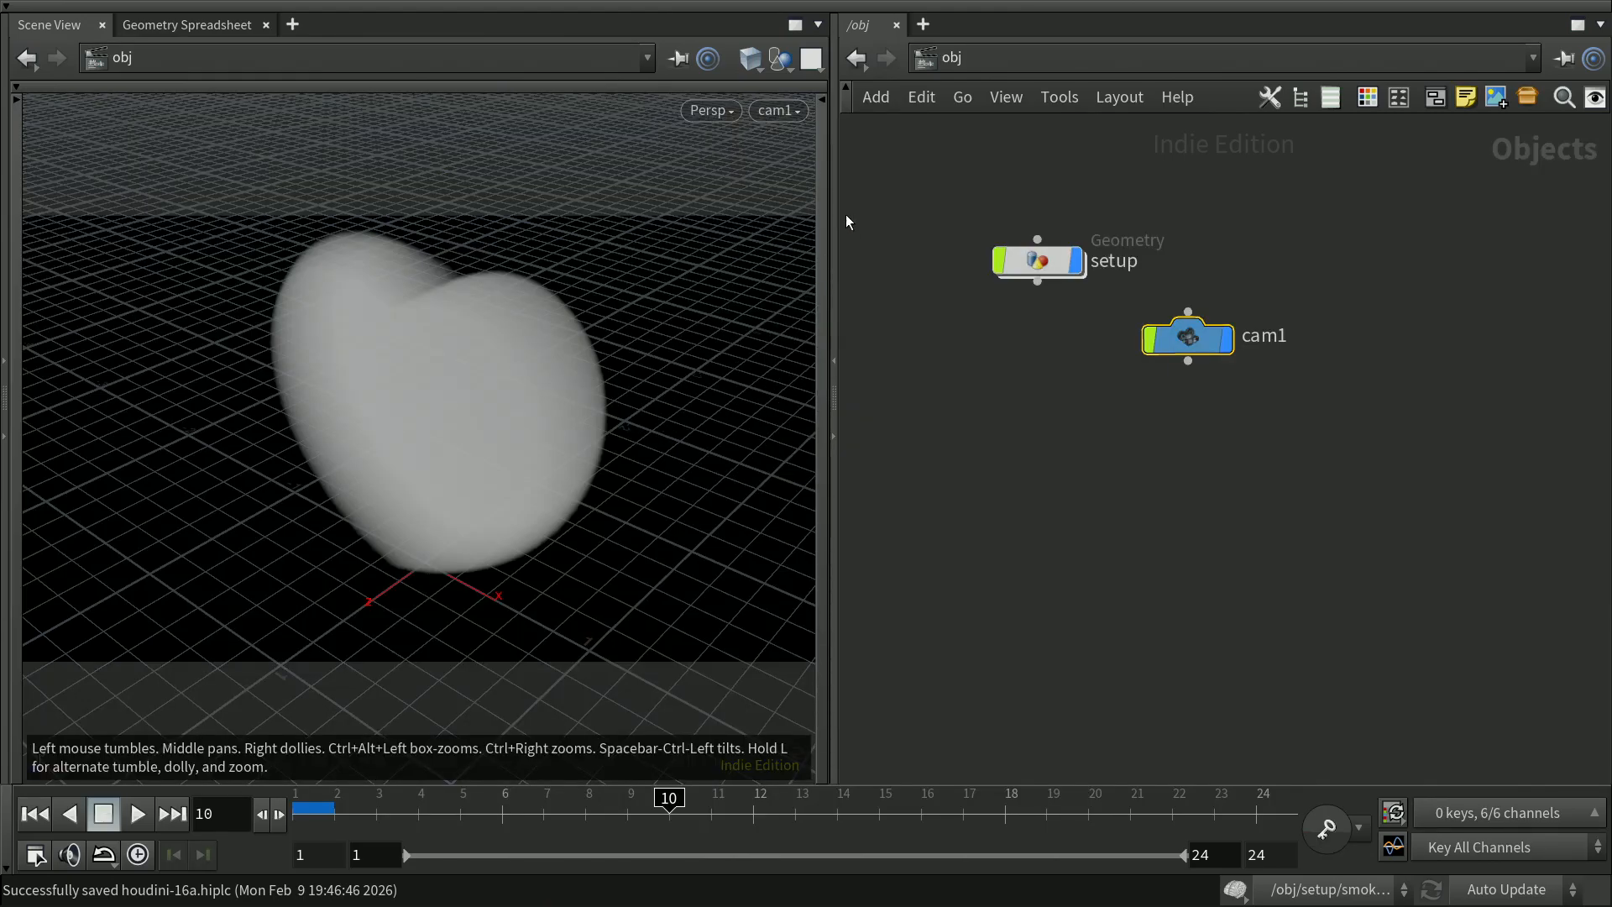
# Lock the camera to the view, reframe the smoke slightly lower in the shot, and unlock the camera again
pyautogui.click(823, 228)
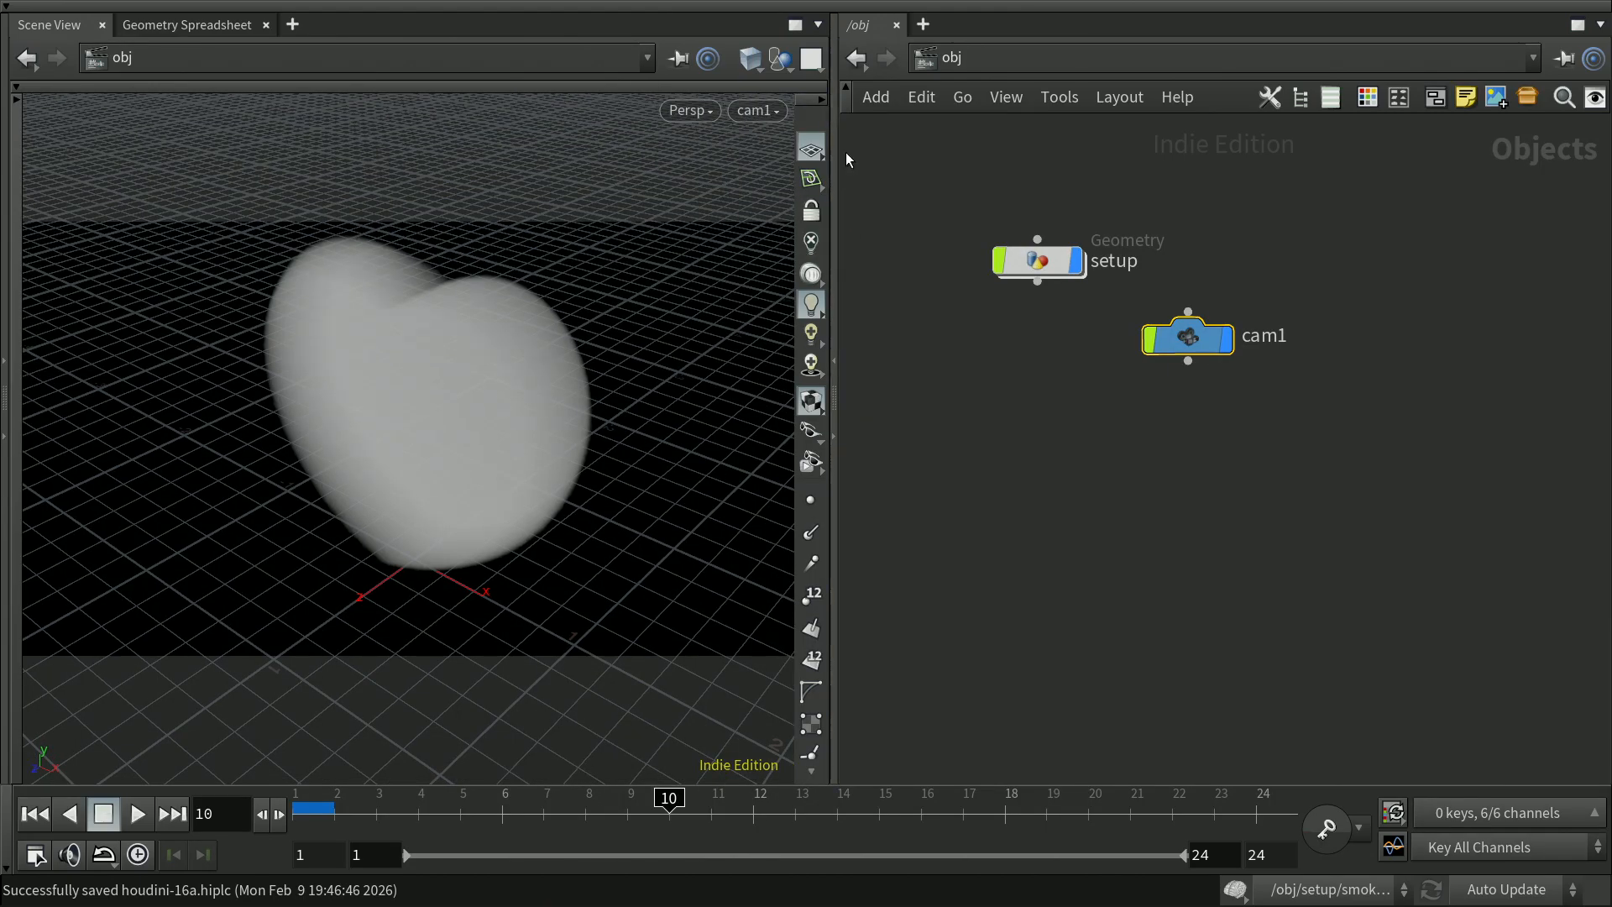
pyautogui.click(816, 209)
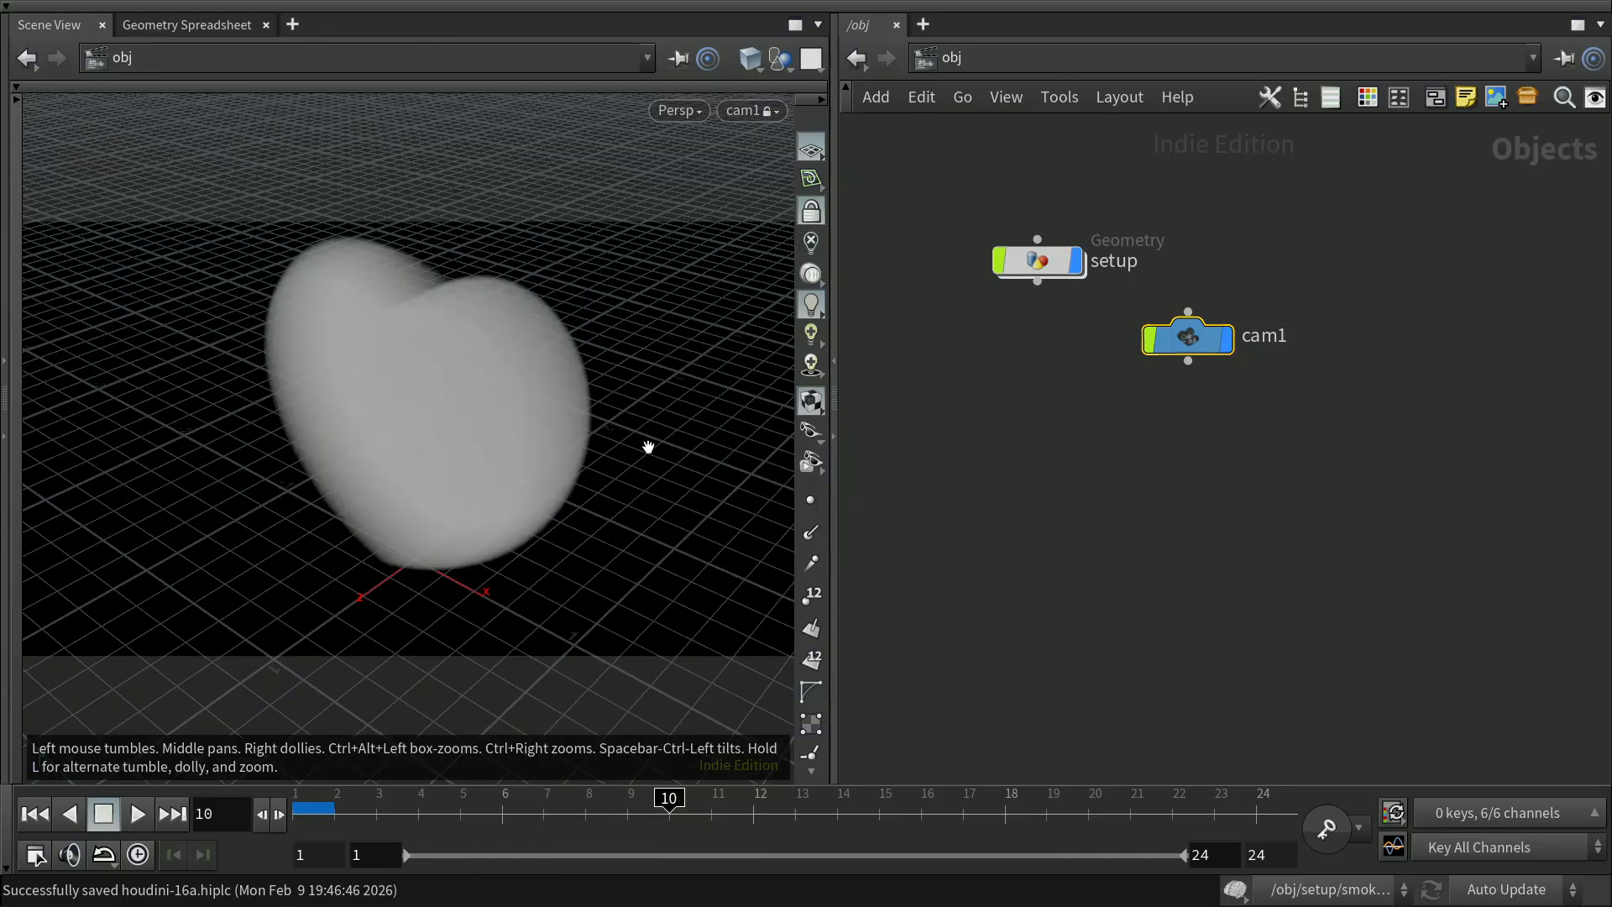
pyautogui.moveTo(644, 454); pyautogui.dragTo(641, 506, button='middle')
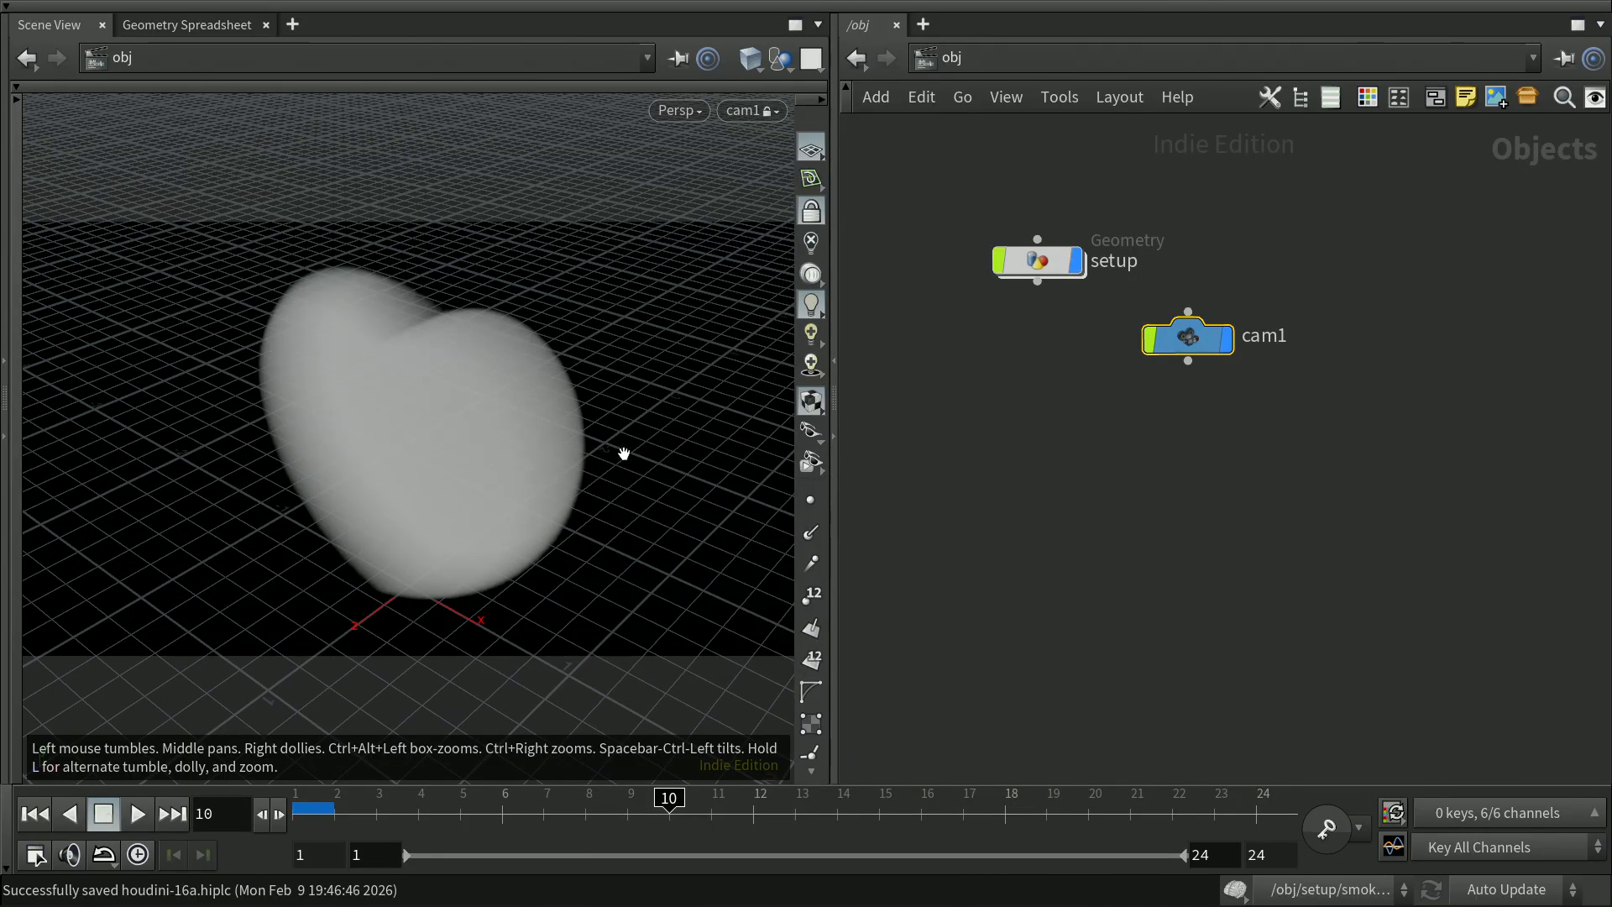
pyautogui.click(800, 215)
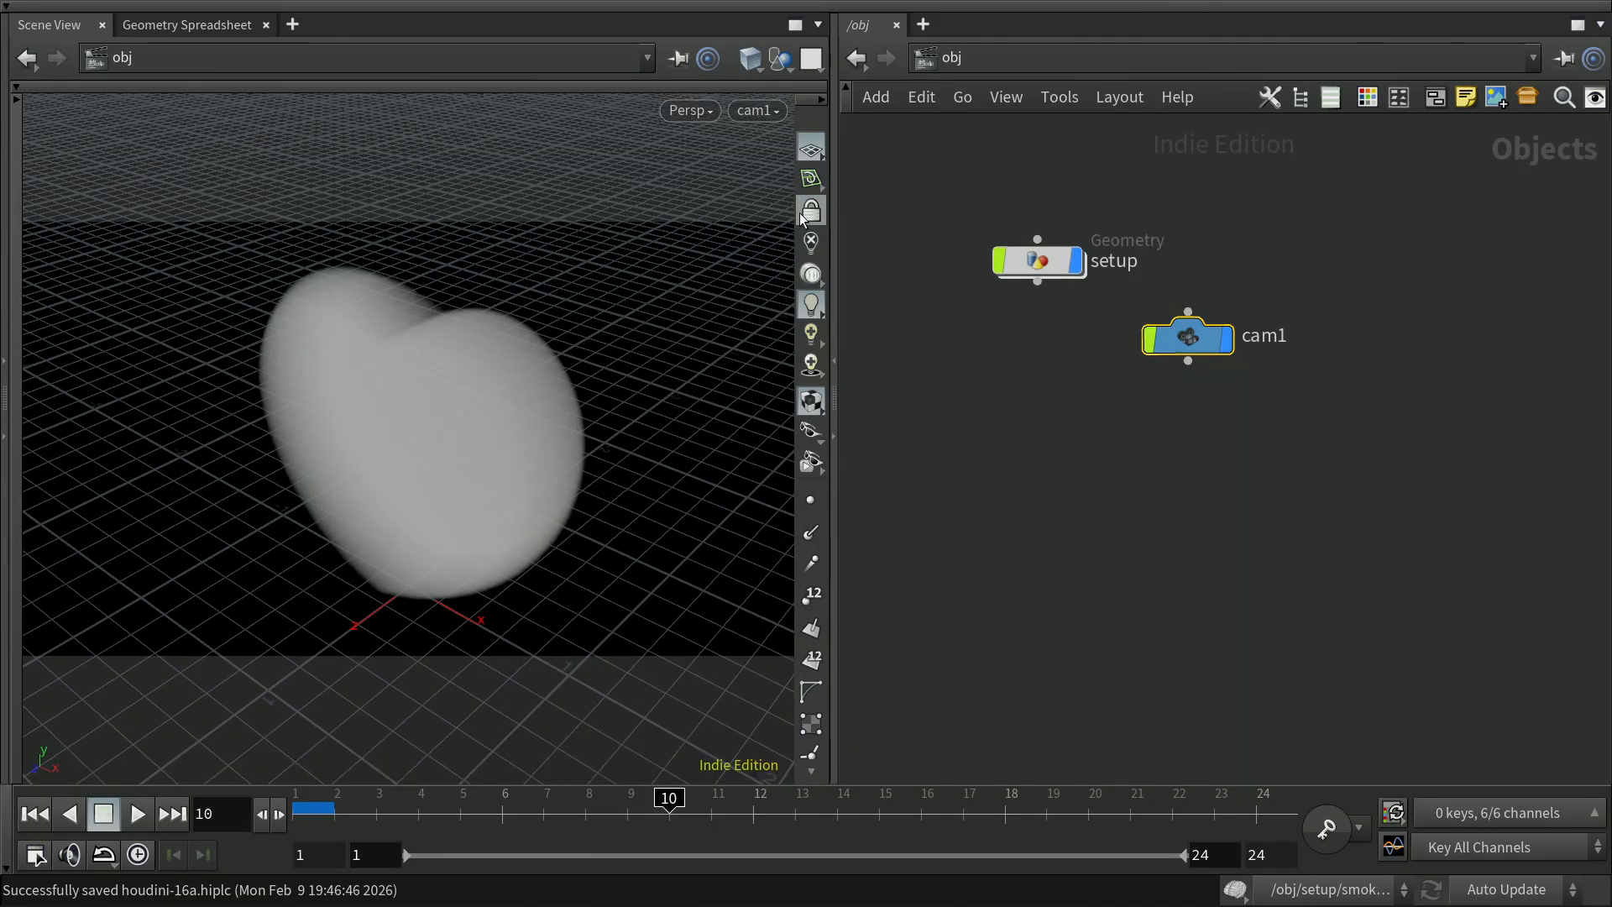
pyautogui.click(817, 99)
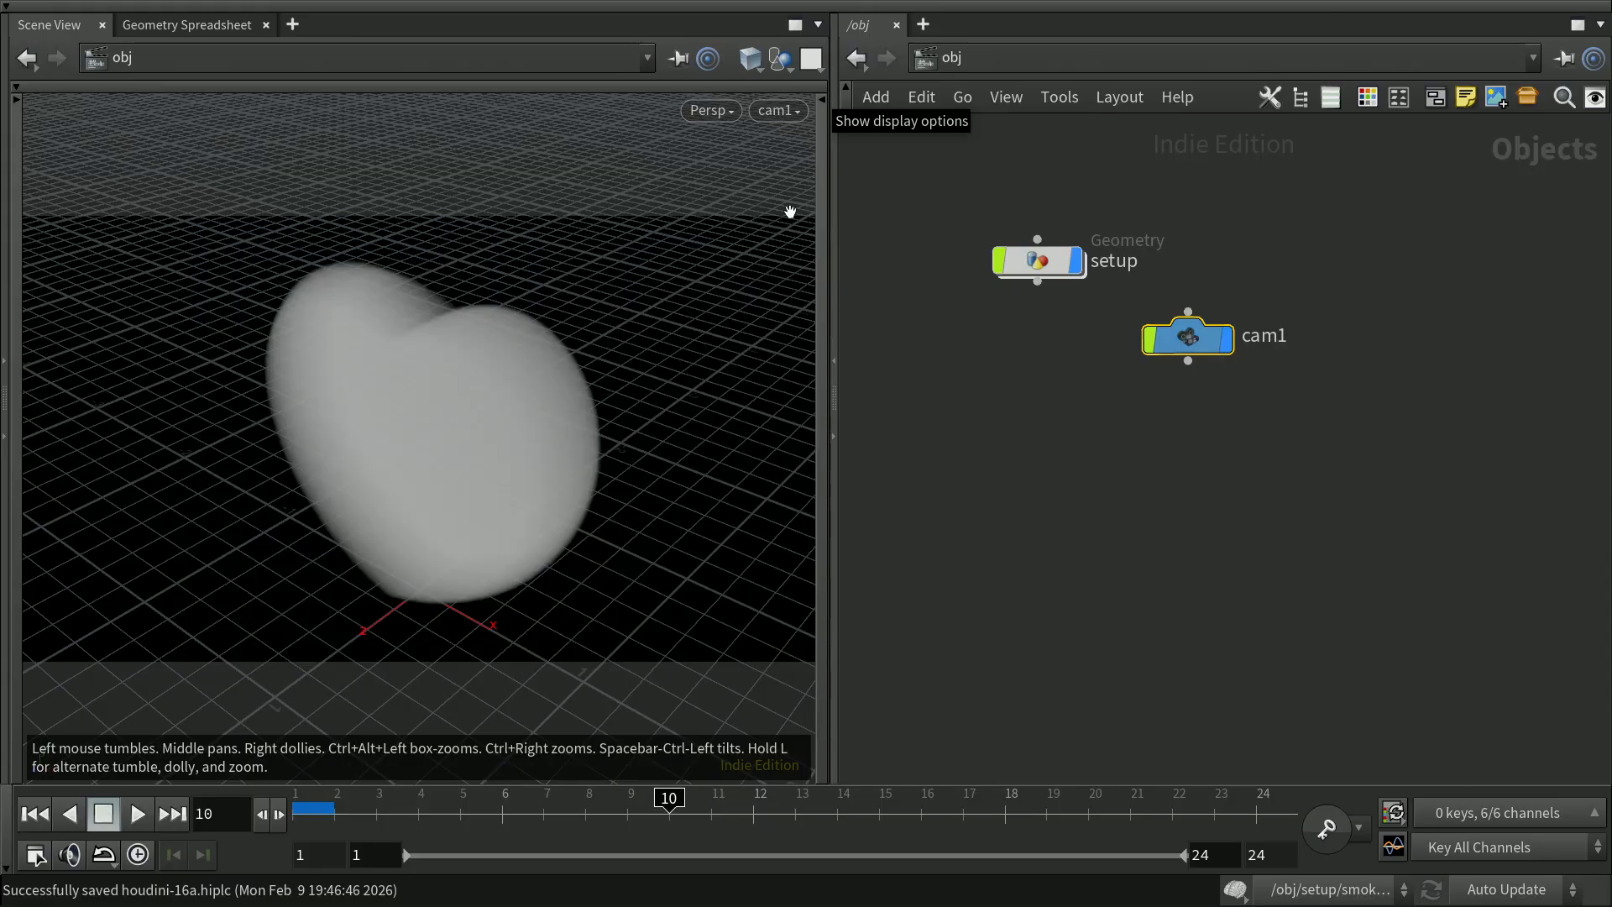
# Align the cam1 node below setup, deselect it, and save the scene file
pyautogui.moveTo(1209, 343); pyautogui.dragTo(1058, 375)
pyautogui.click(1154, 517)
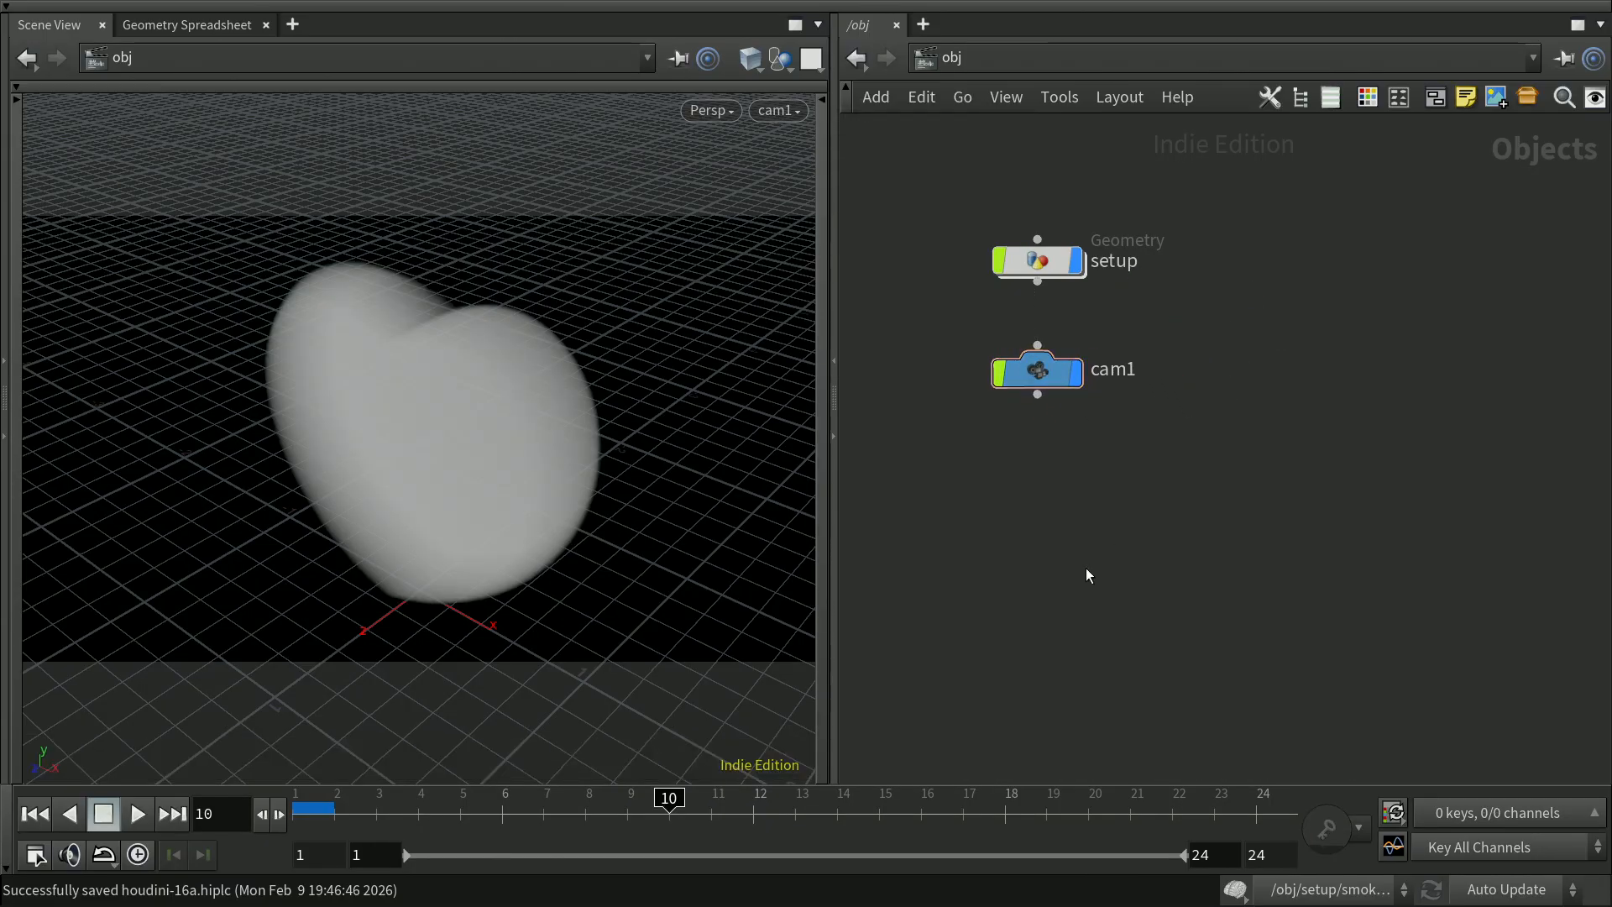
pyautogui.hotkey('ctrl', 's')
# Add a ROP Network node below cam1, leaving a gap between the two nodes
pyautogui.press('Tab')
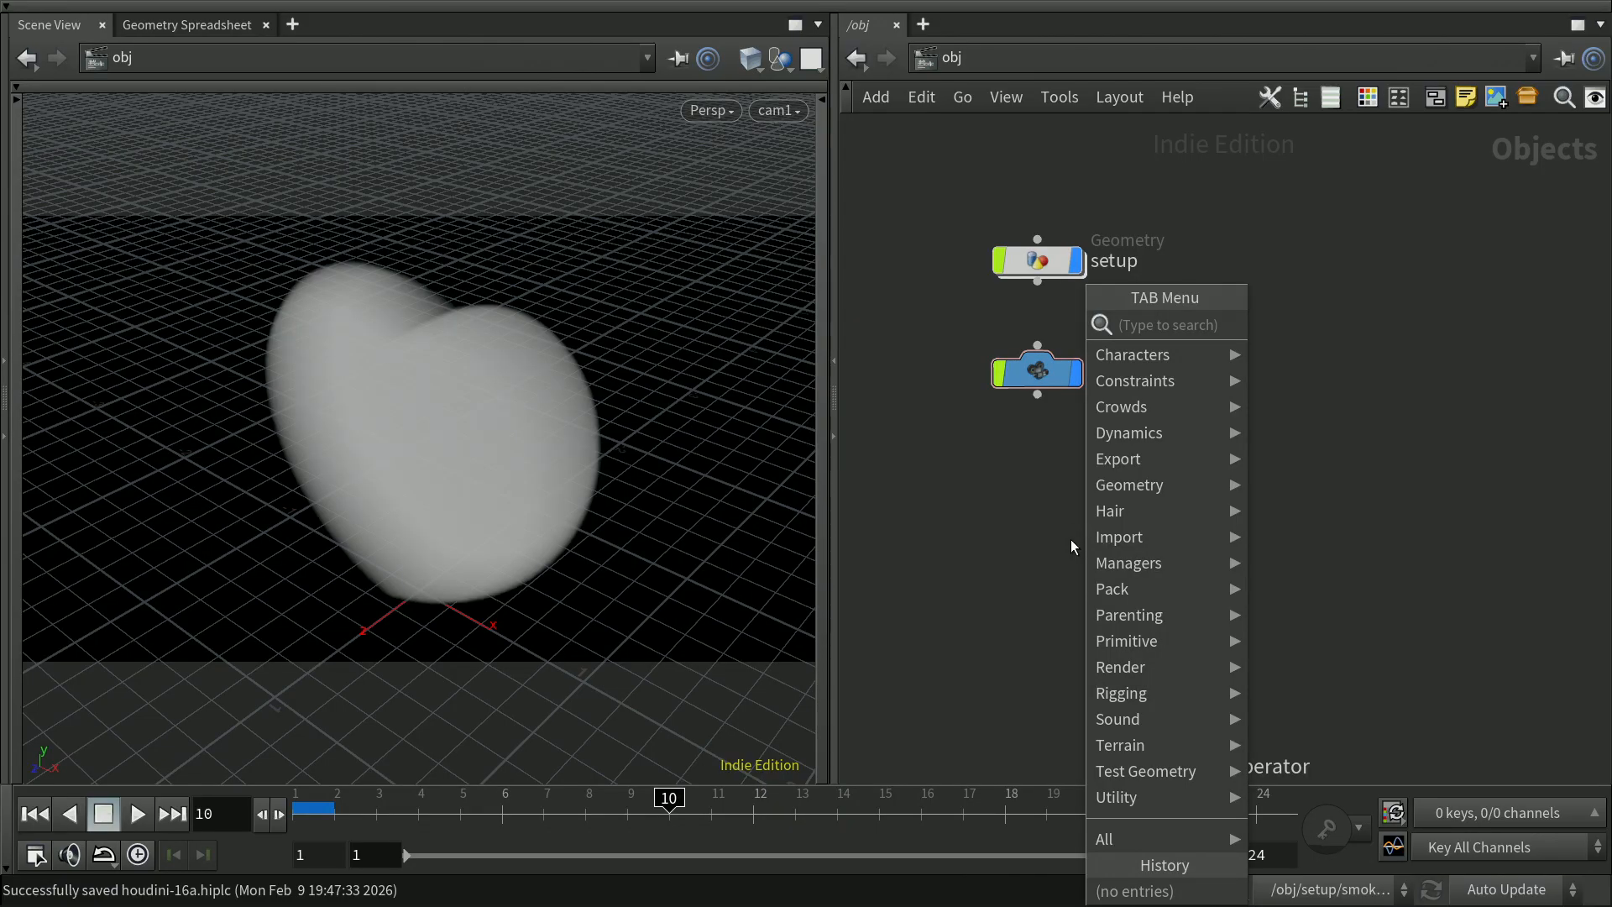
pyautogui.write('rop')
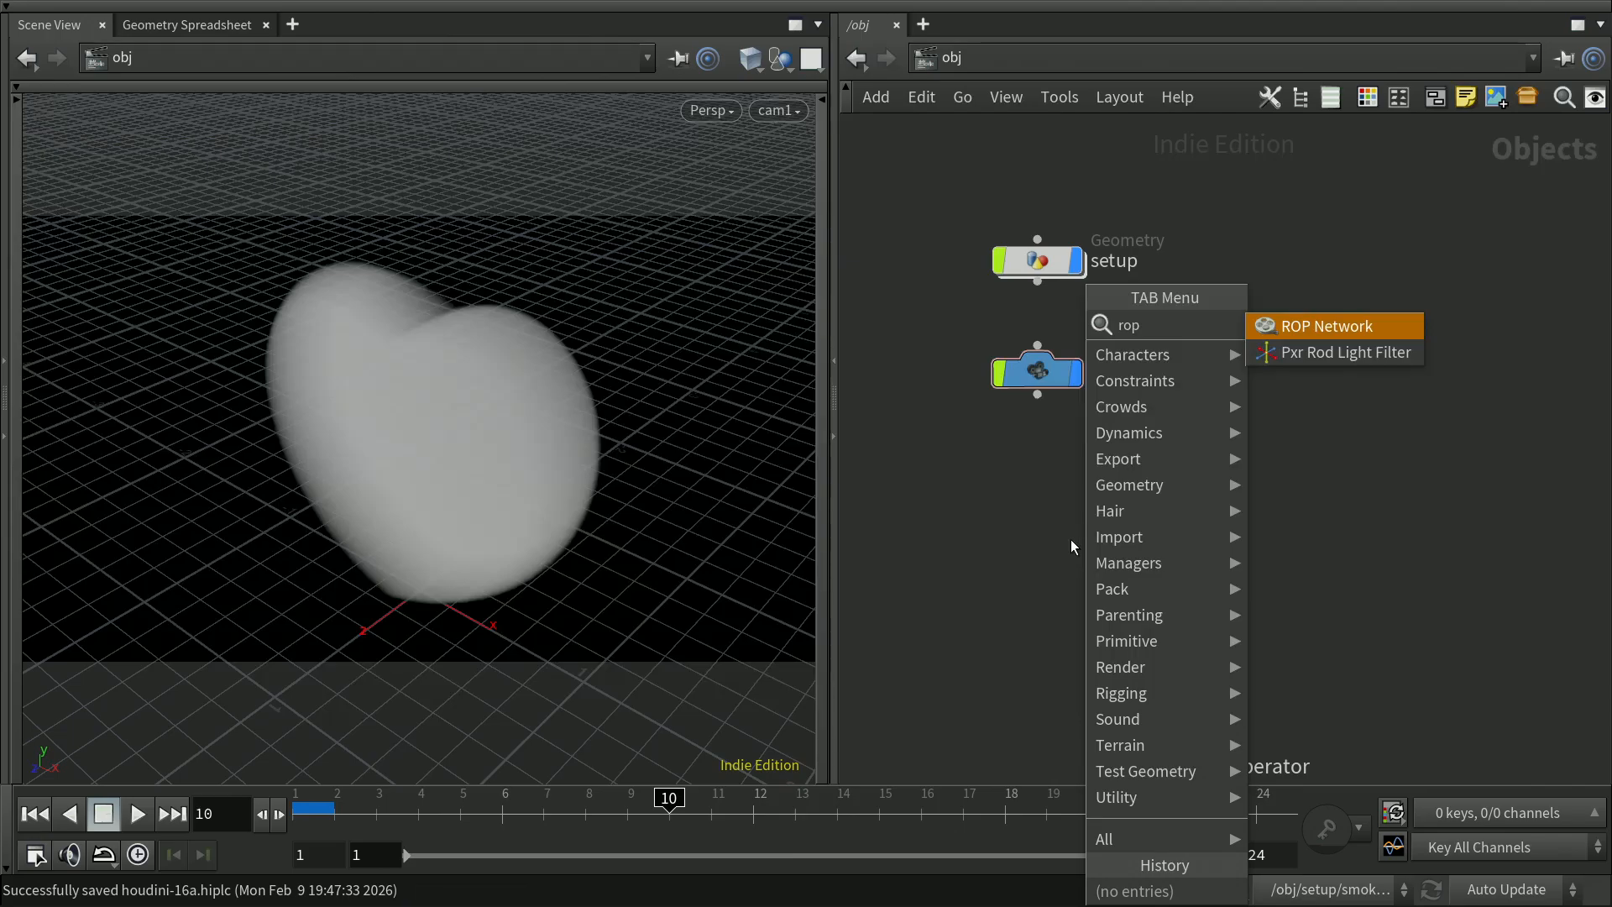
pyautogui.press('Return')
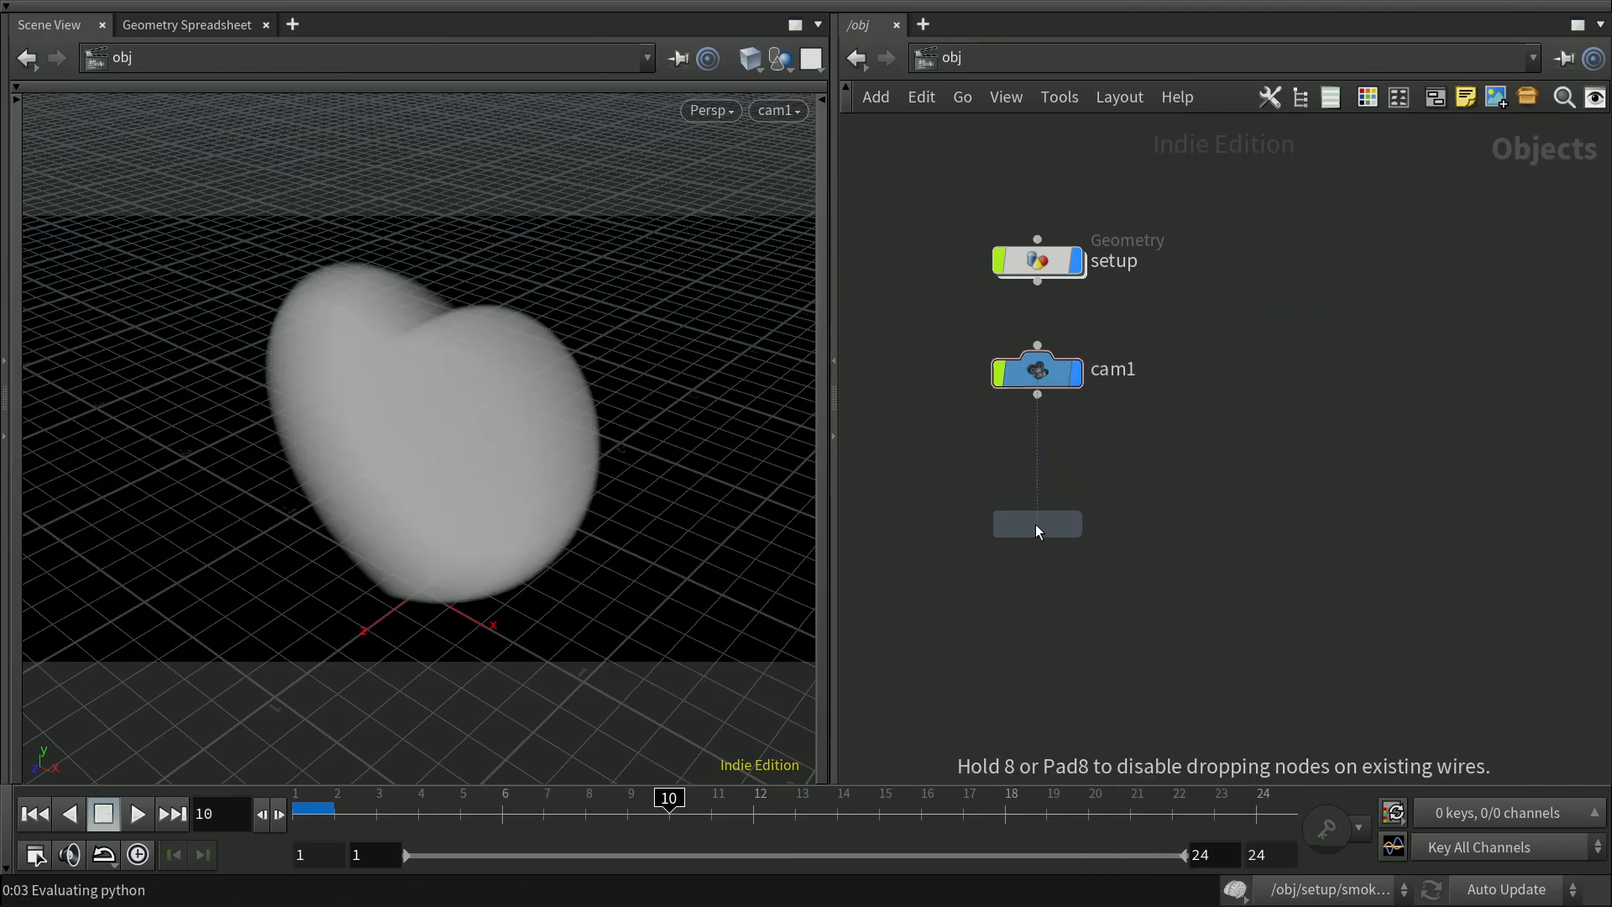
pyautogui.click(1037, 490)
pyautogui.moveTo(1038, 485); pyautogui.dragTo(1038, 573)
pyautogui.click(1105, 466)
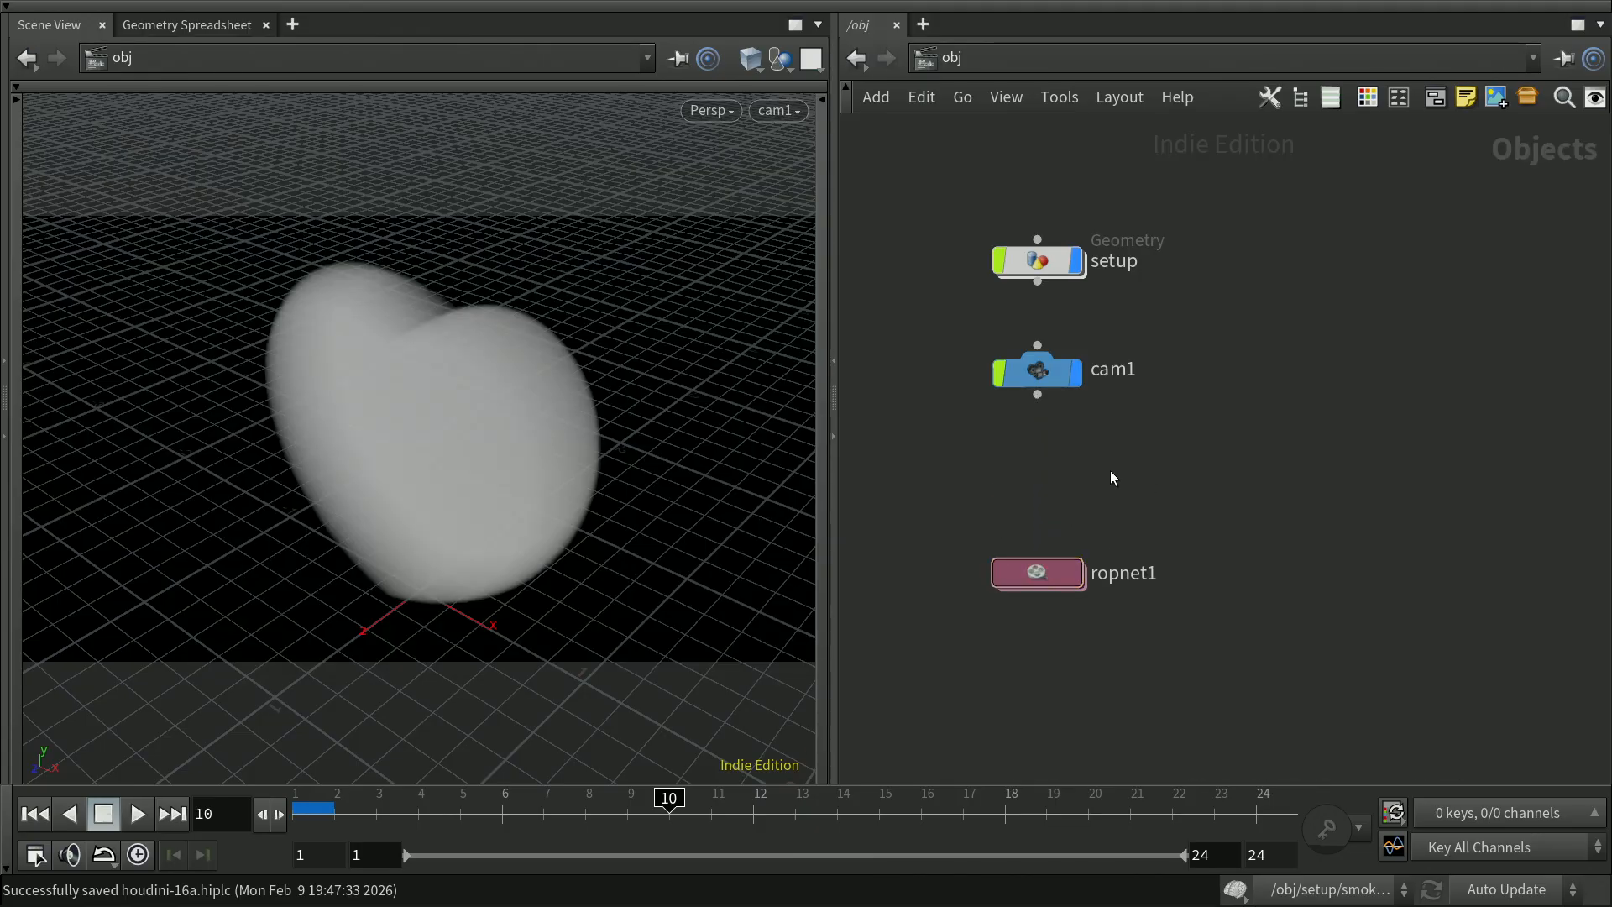
# Add a Light node between the cam1 and ropnet1 nodes
pyautogui.press('Tab')
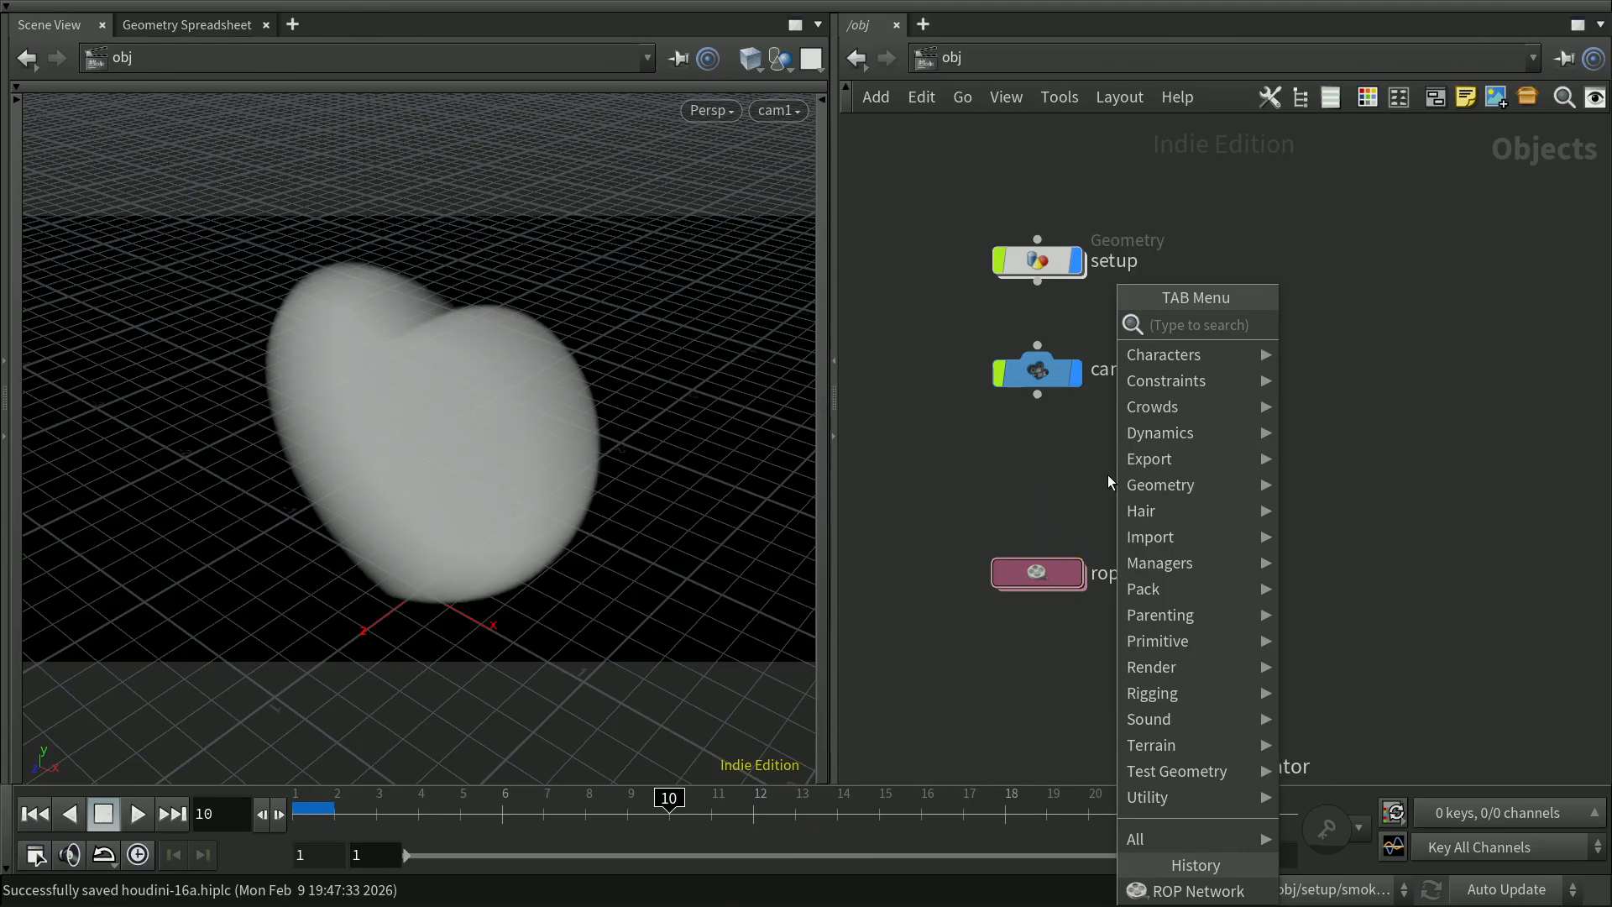
pyautogui.write('light')
pyautogui.press('Return')
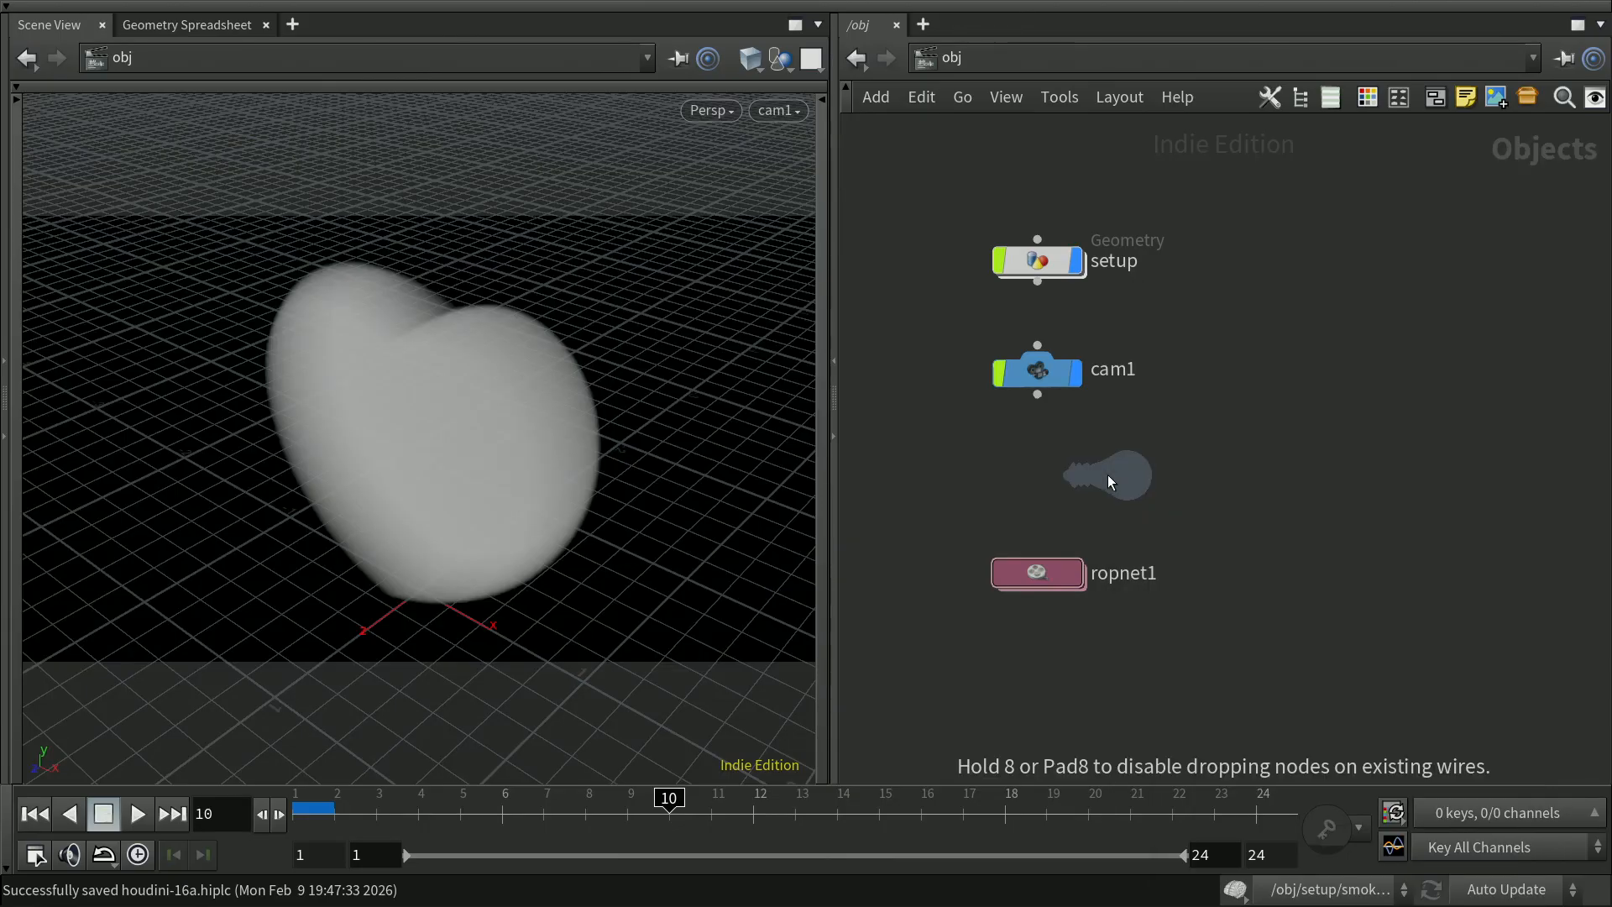
pyautogui.click(1042, 475)
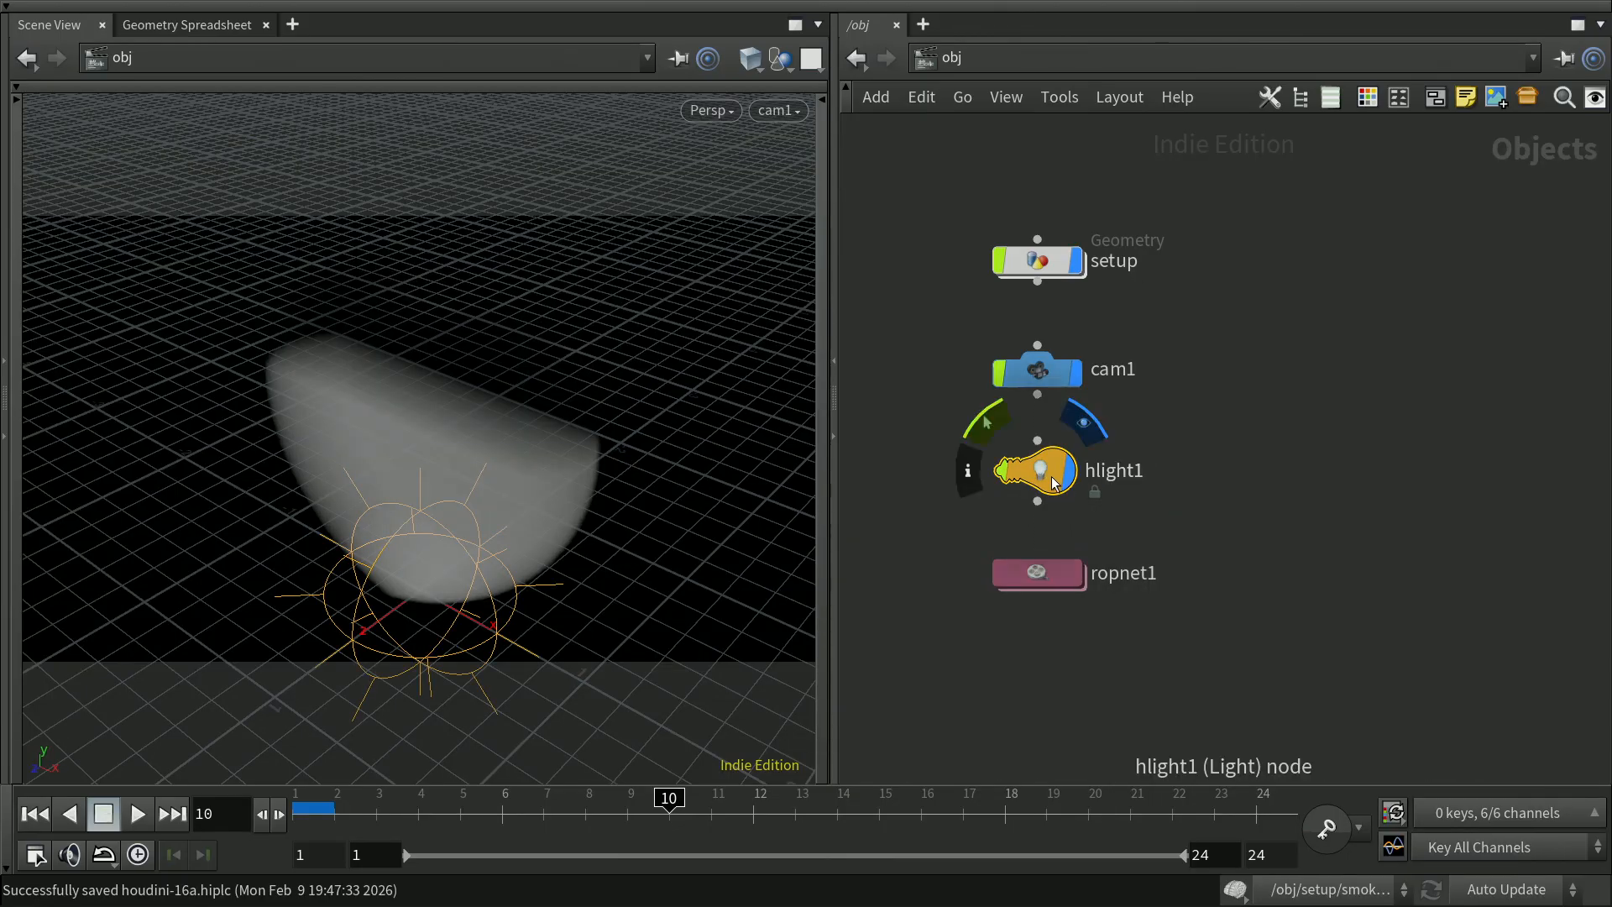
# Set the type of the hlight1 light to Sun
pyautogui.press('p')
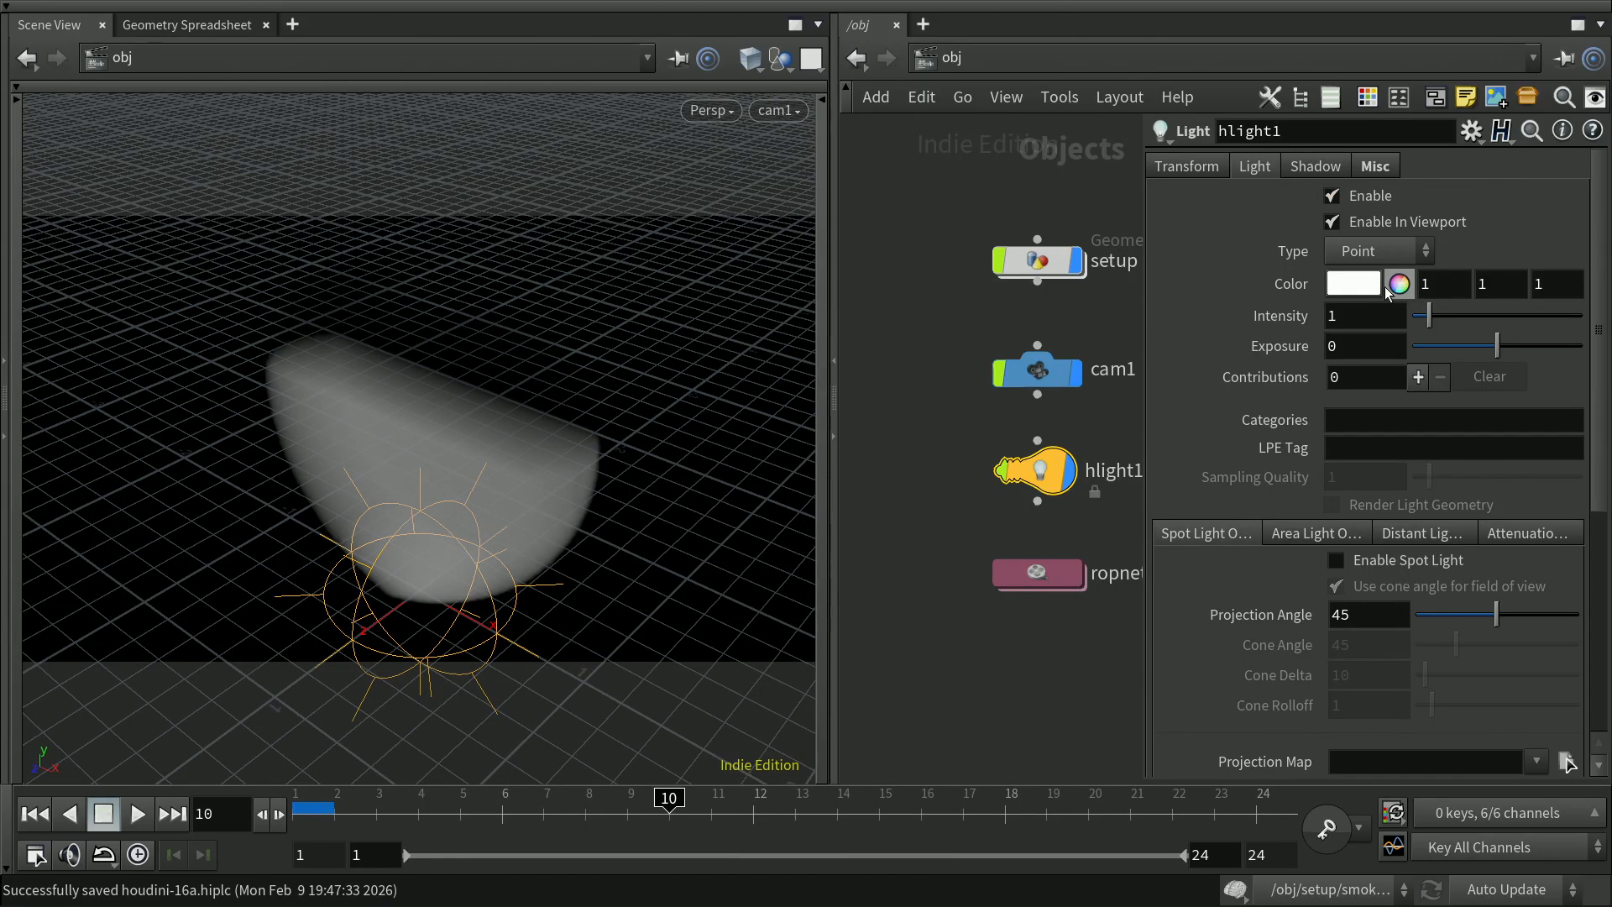
pyautogui.click(1374, 251)
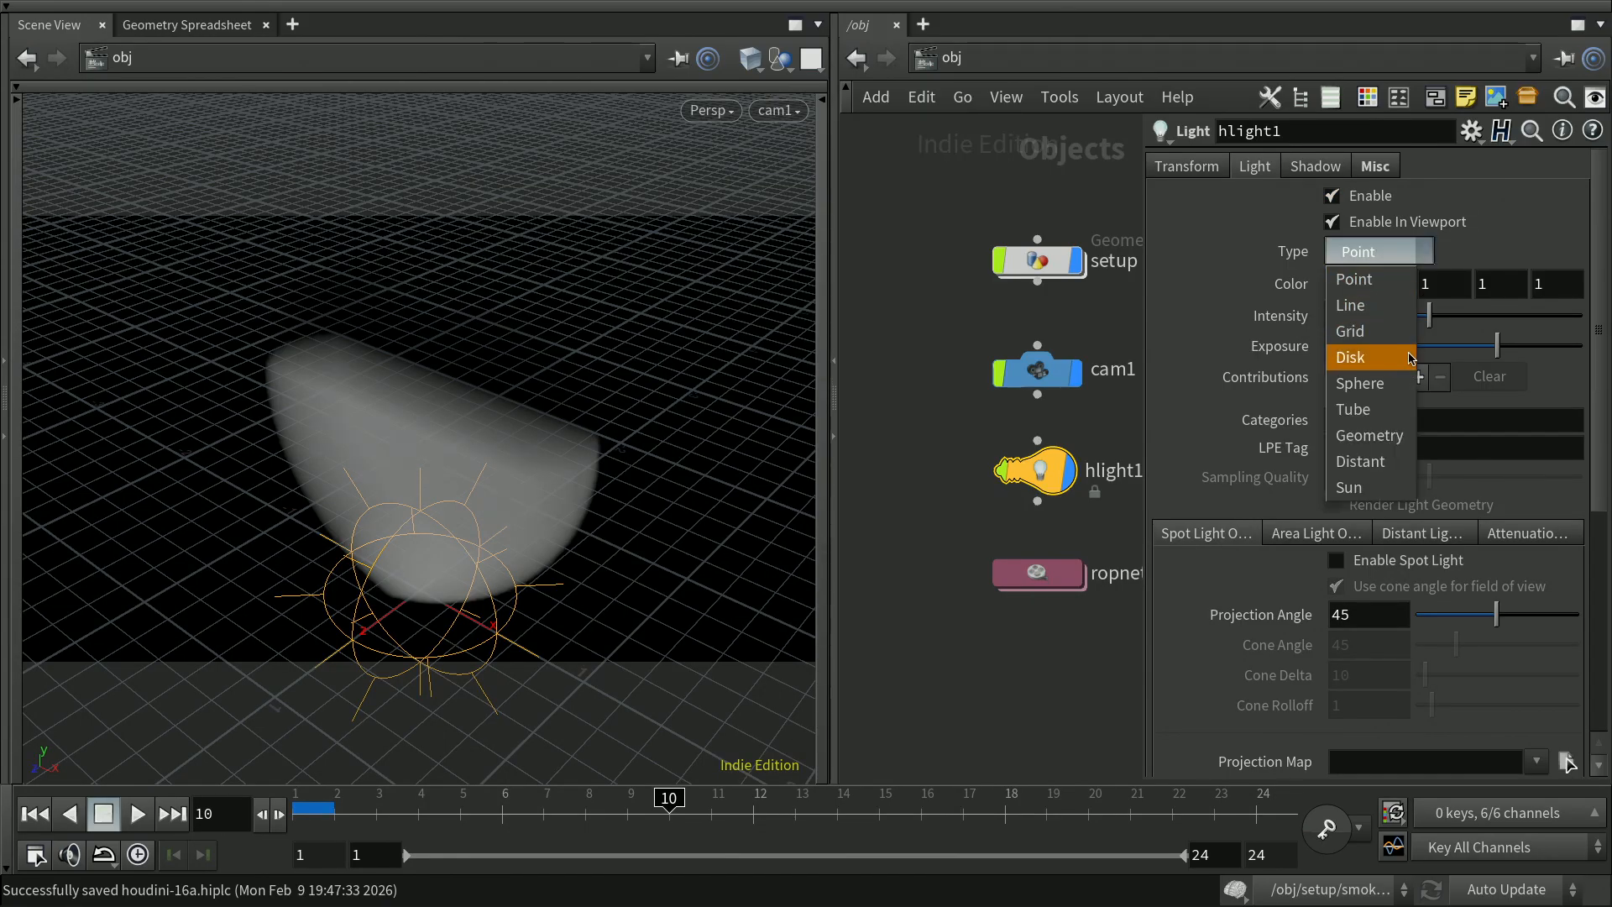
pyautogui.click(1384, 480)
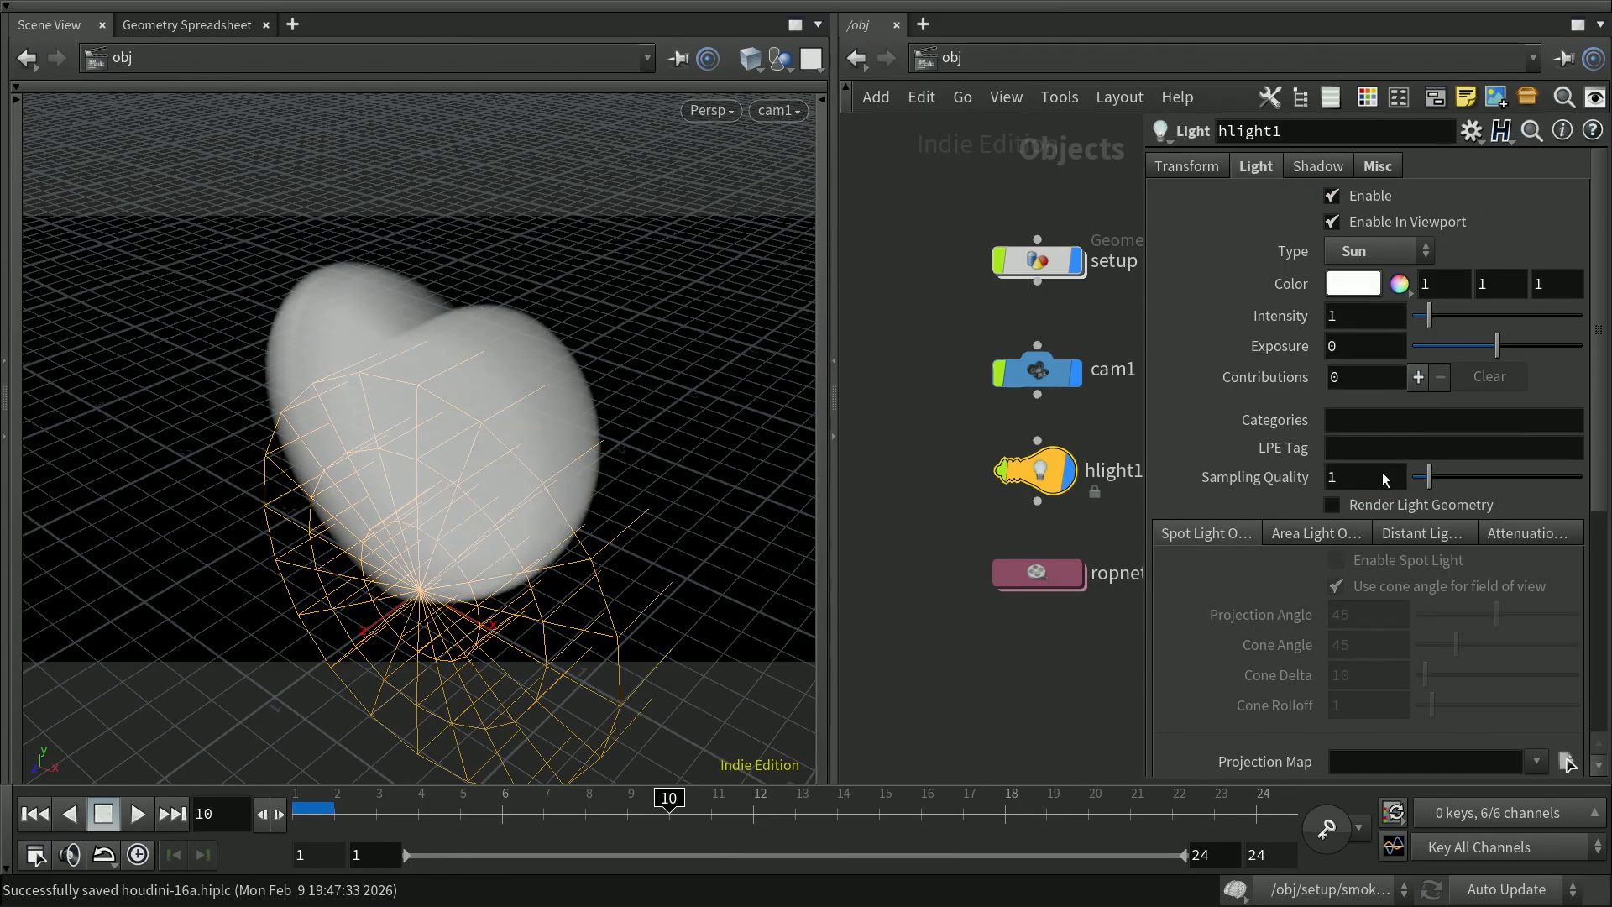
# Rotate the hlight1 sun light to -30 in X and -60 in Y, close its parameters, and save the scene file
pyautogui.click(1201, 167)
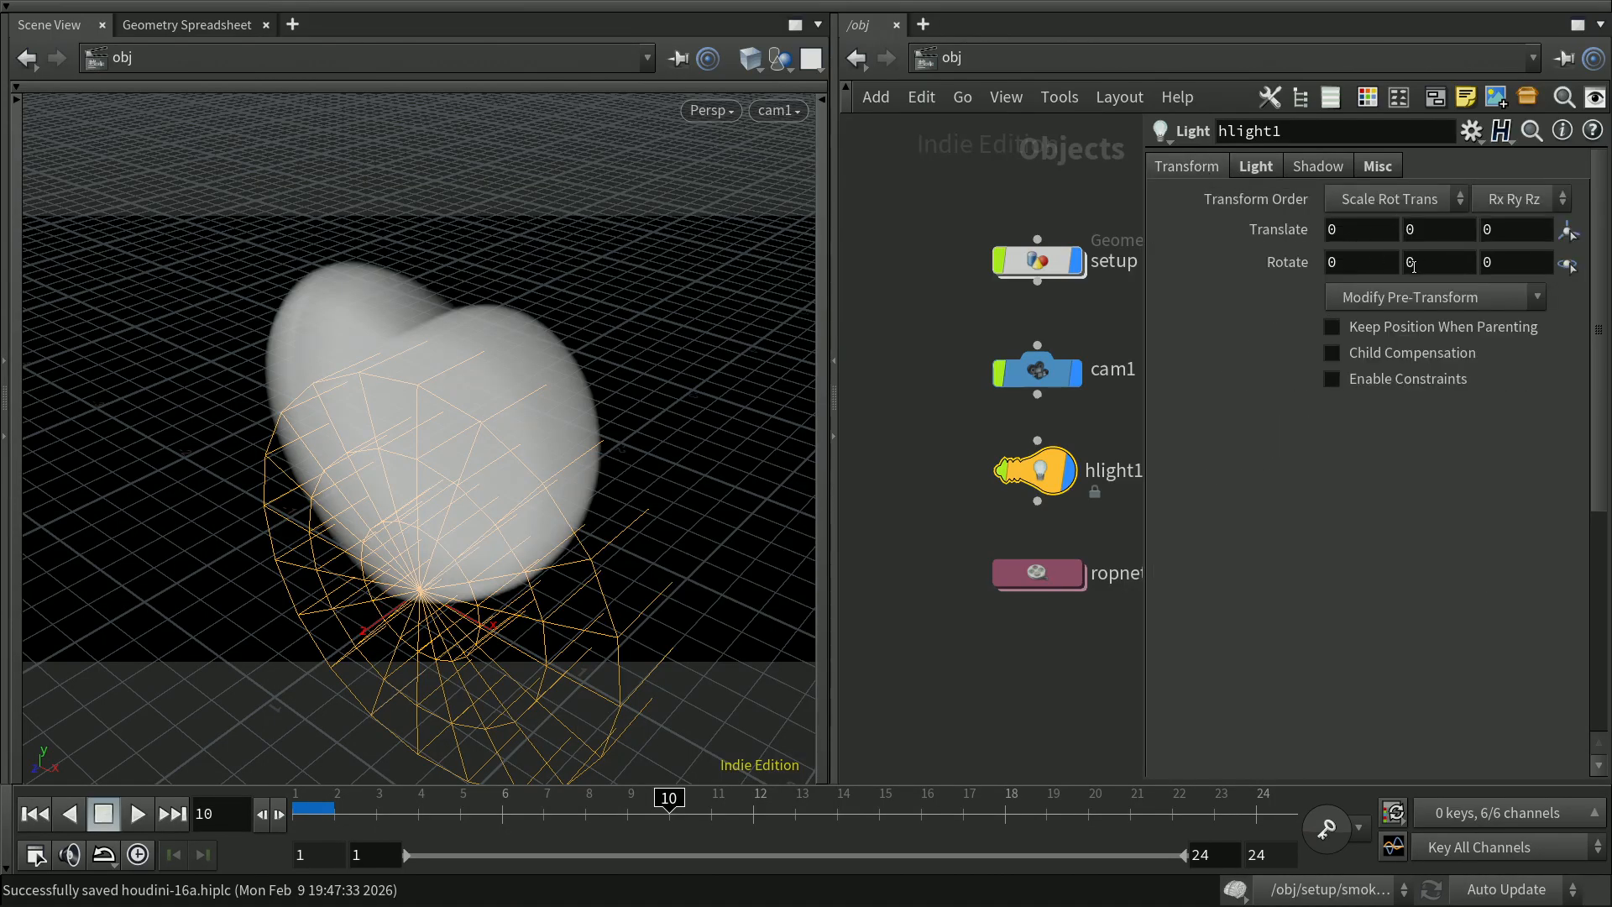
pyautogui.click(1331, 263)
pyautogui.moveTo(1344, 263); pyautogui.dragTo(1157, 164, button='middle')
pyautogui.middleClick(1445, 262)
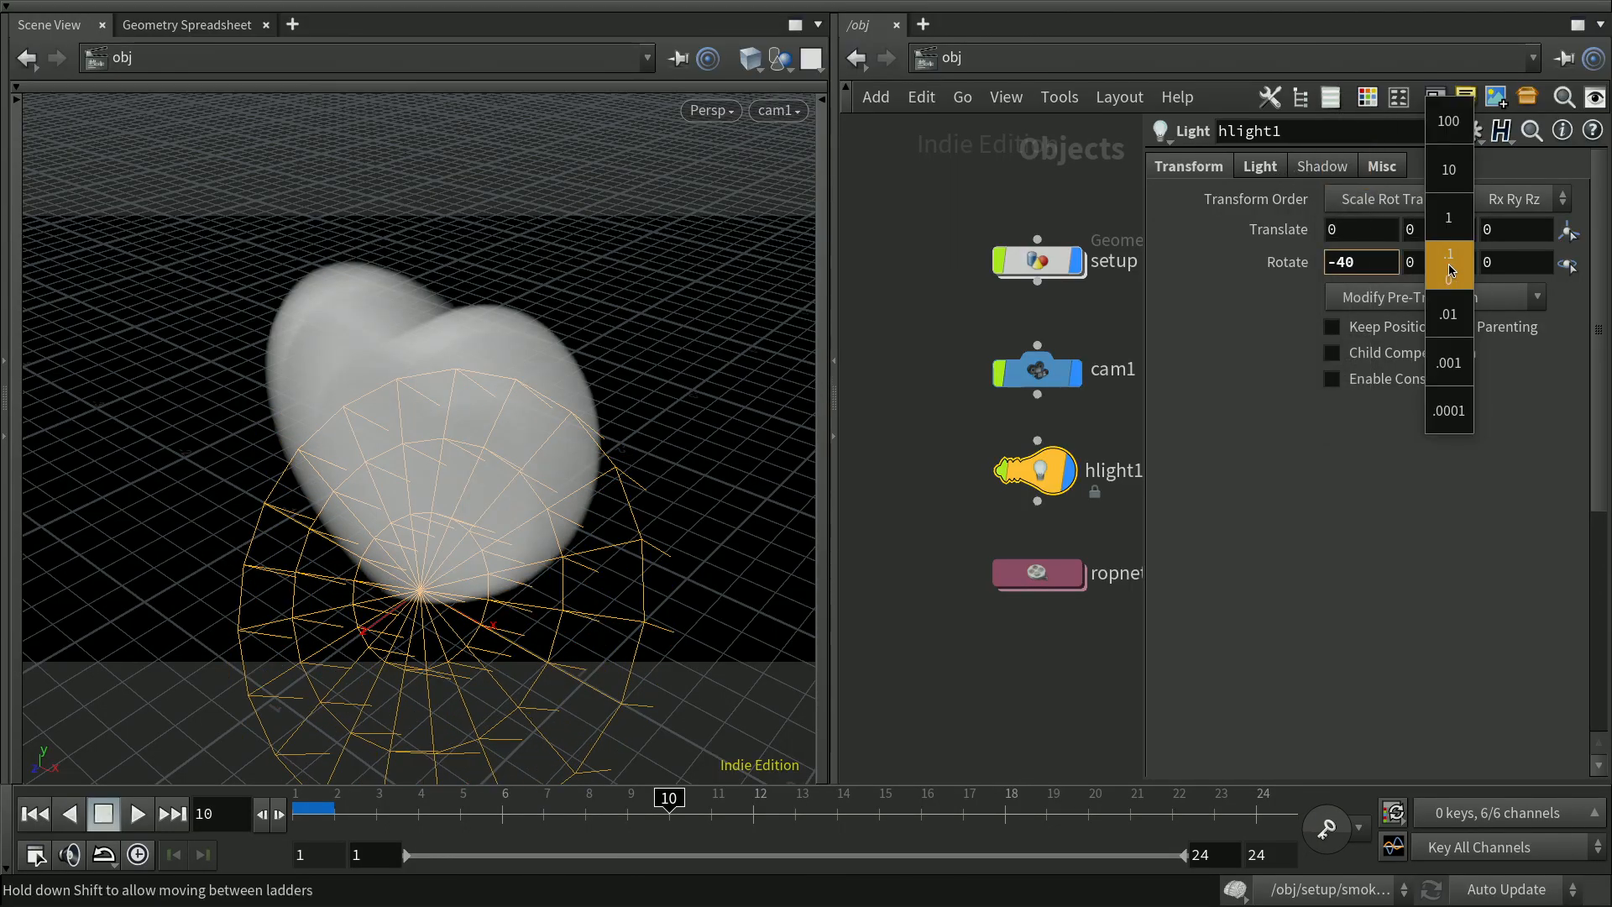
pyautogui.moveTo(1444, 262); pyautogui.dragTo(1361, 191, button='middle')
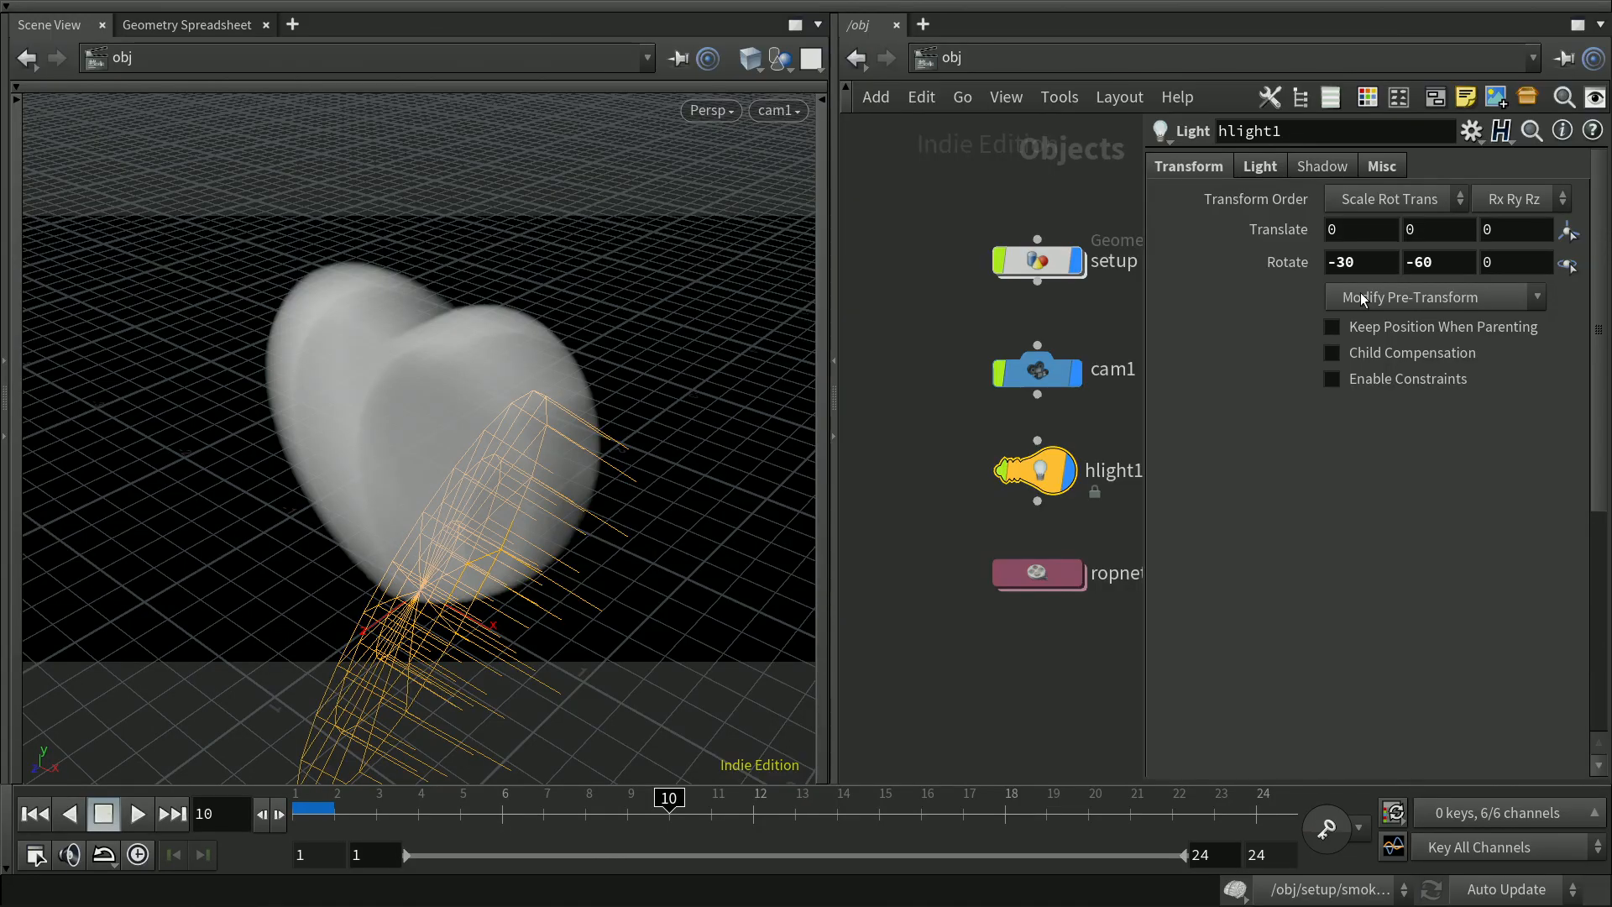
pyautogui.click(1064, 660)
pyautogui.press('p')
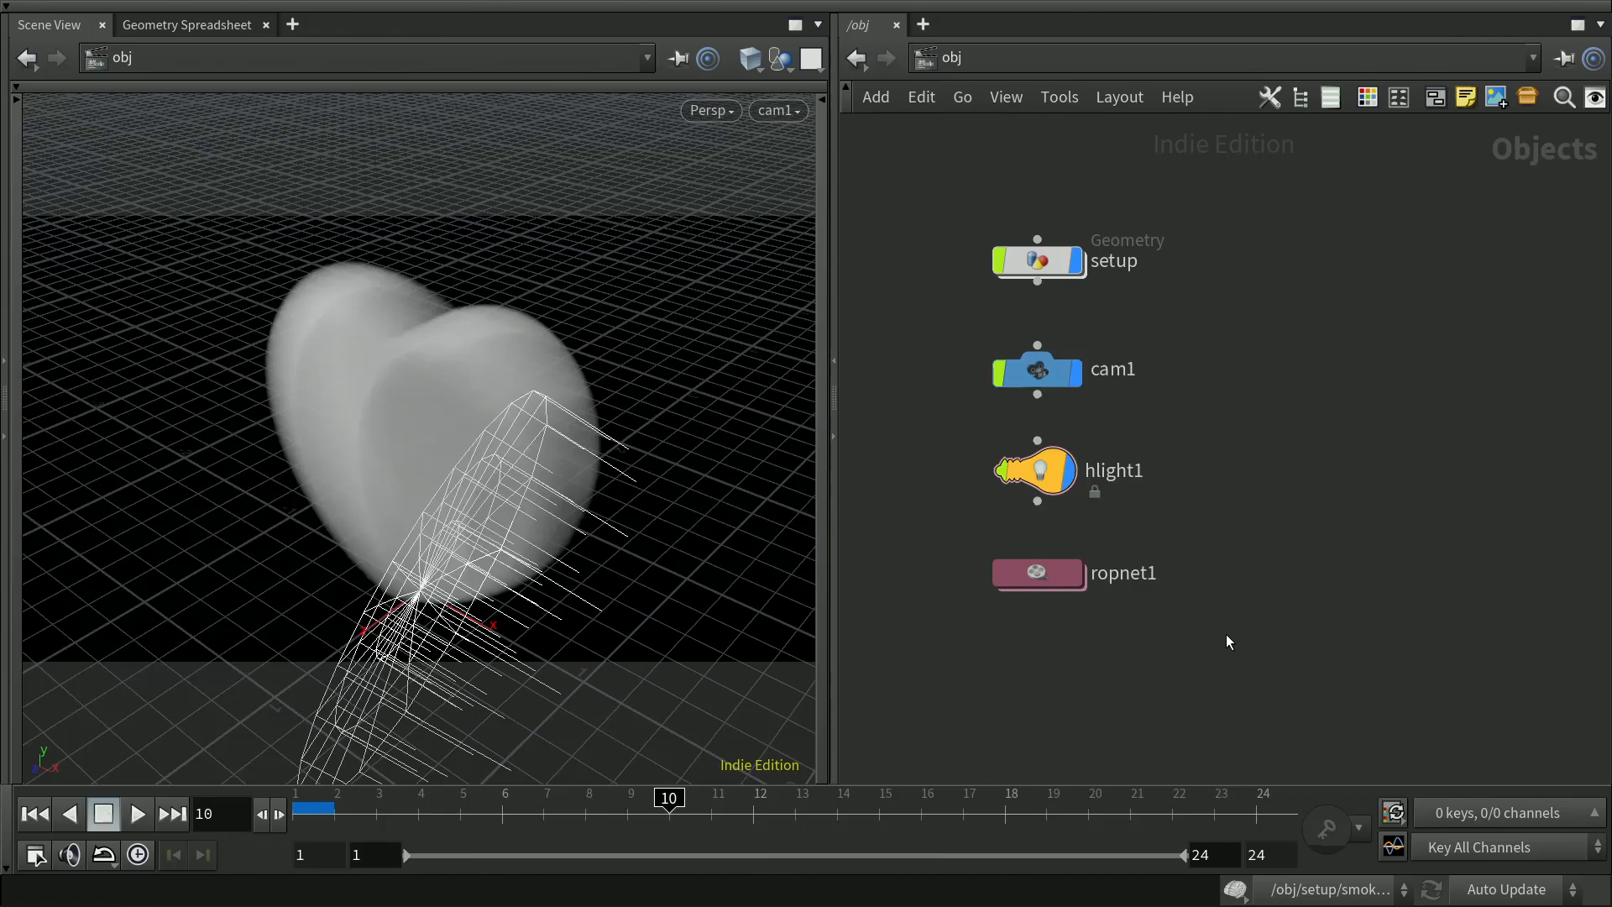
pyautogui.hotkey('ctrl', 's')
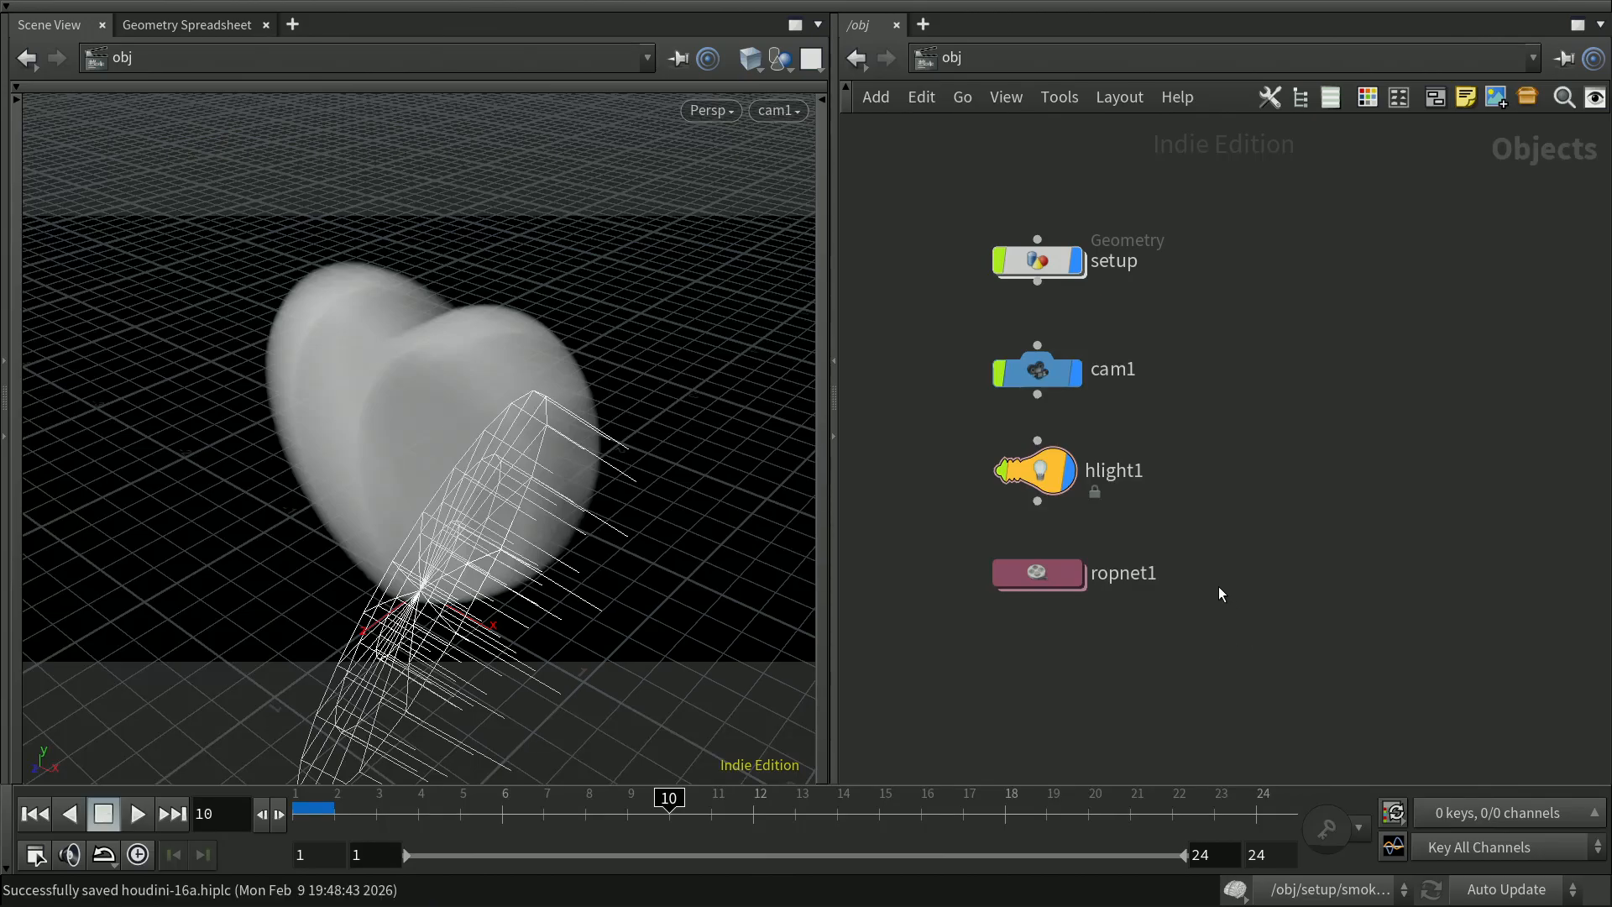
# Enter the ropnet1 network and place a Fetch node in its upper area
pyautogui.doubleClick(1059, 572)
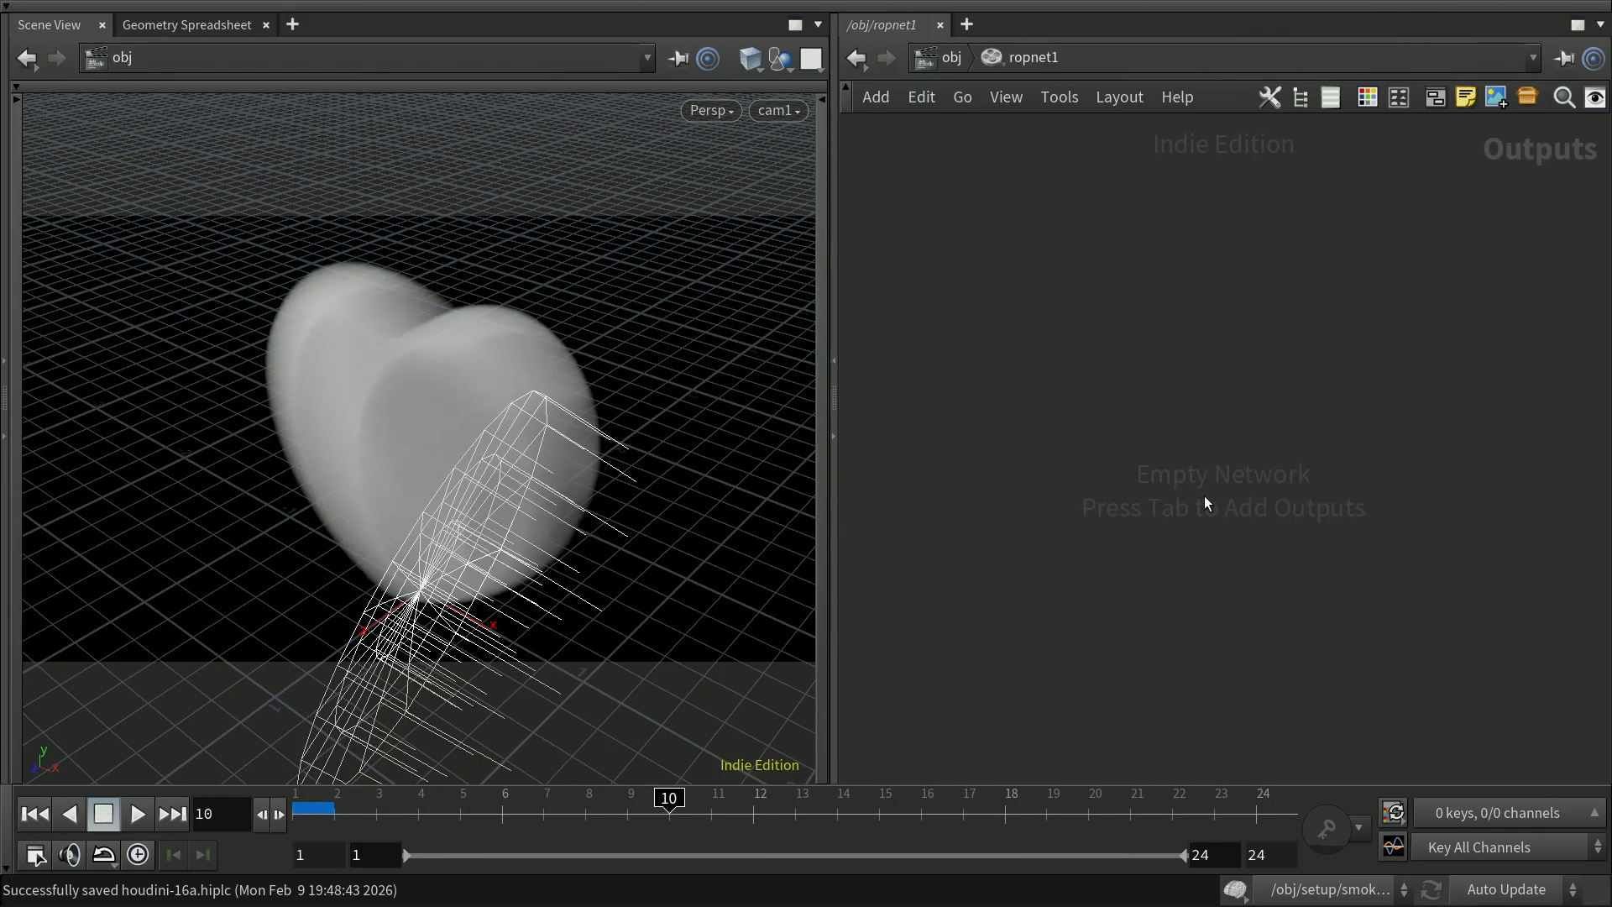
pyautogui.press('Tab')
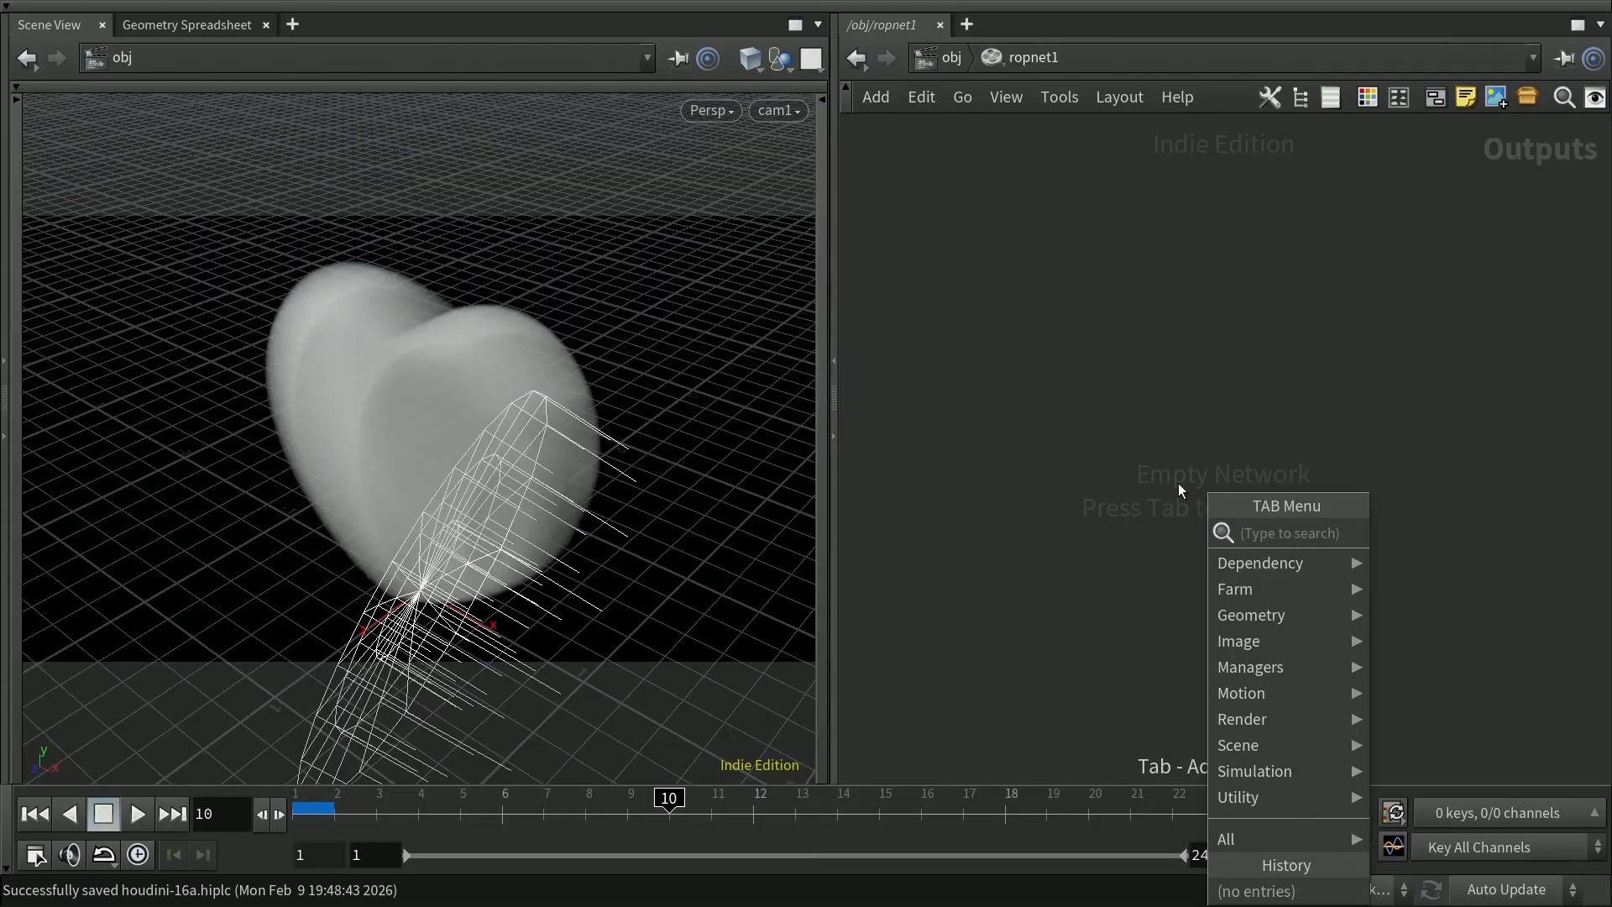
pyautogui.write('fet')
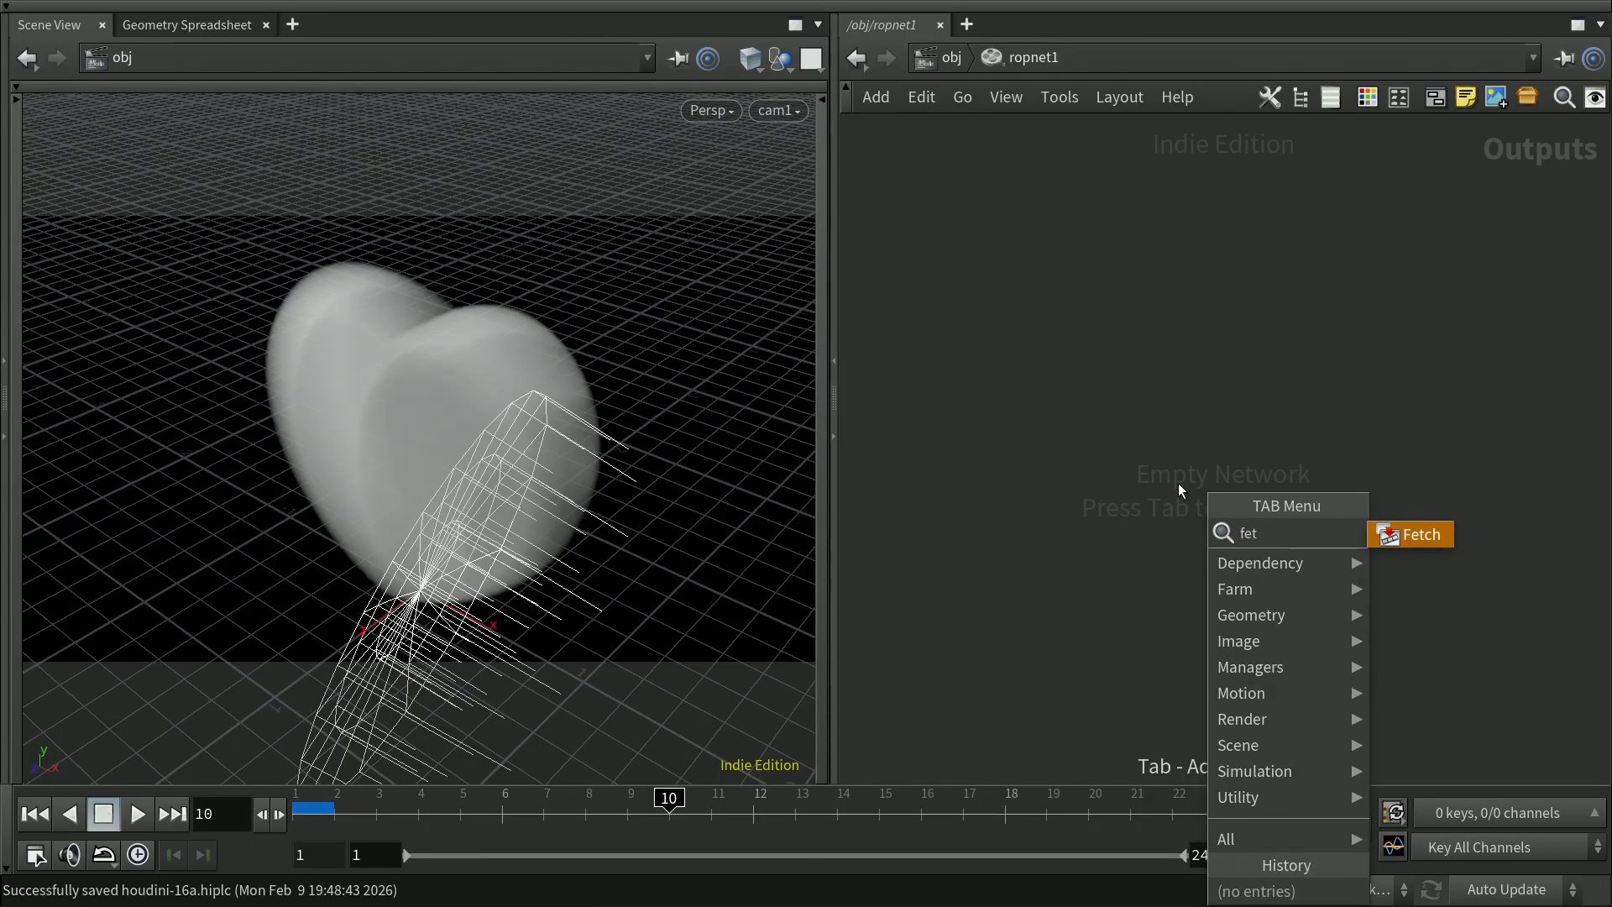
pyautogui.press('Return')
pyautogui.click(1179, 488)
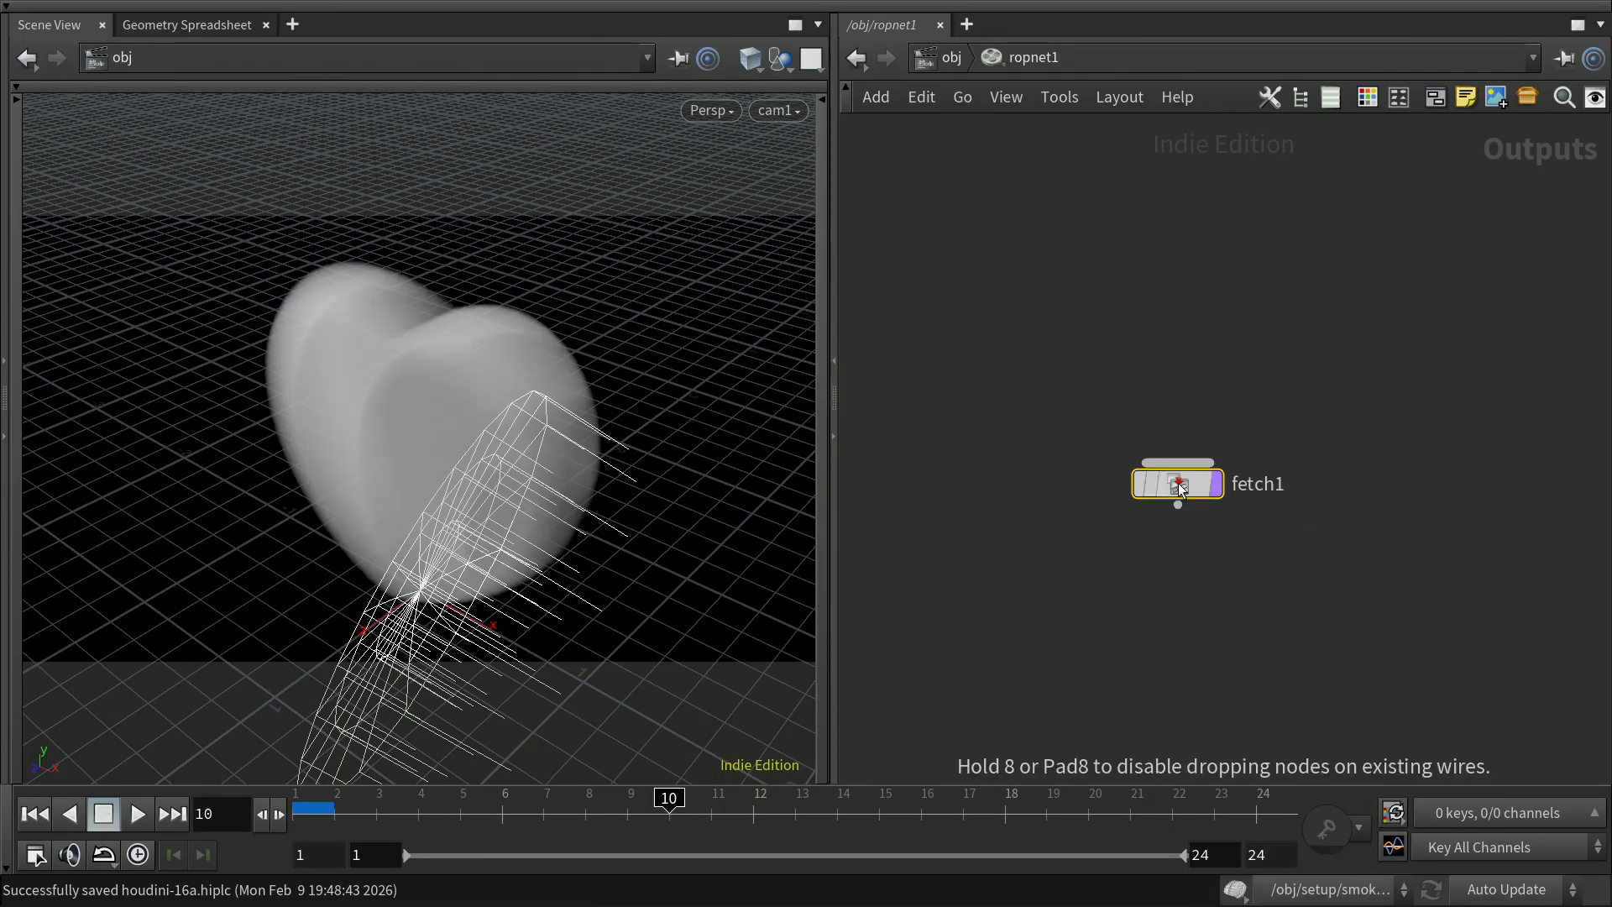
pyautogui.moveTo(1178, 488); pyautogui.dragTo(1193, 408)
# Rename the Fetch node to fetch_sim
pyautogui.doubleClick(1303, 403)
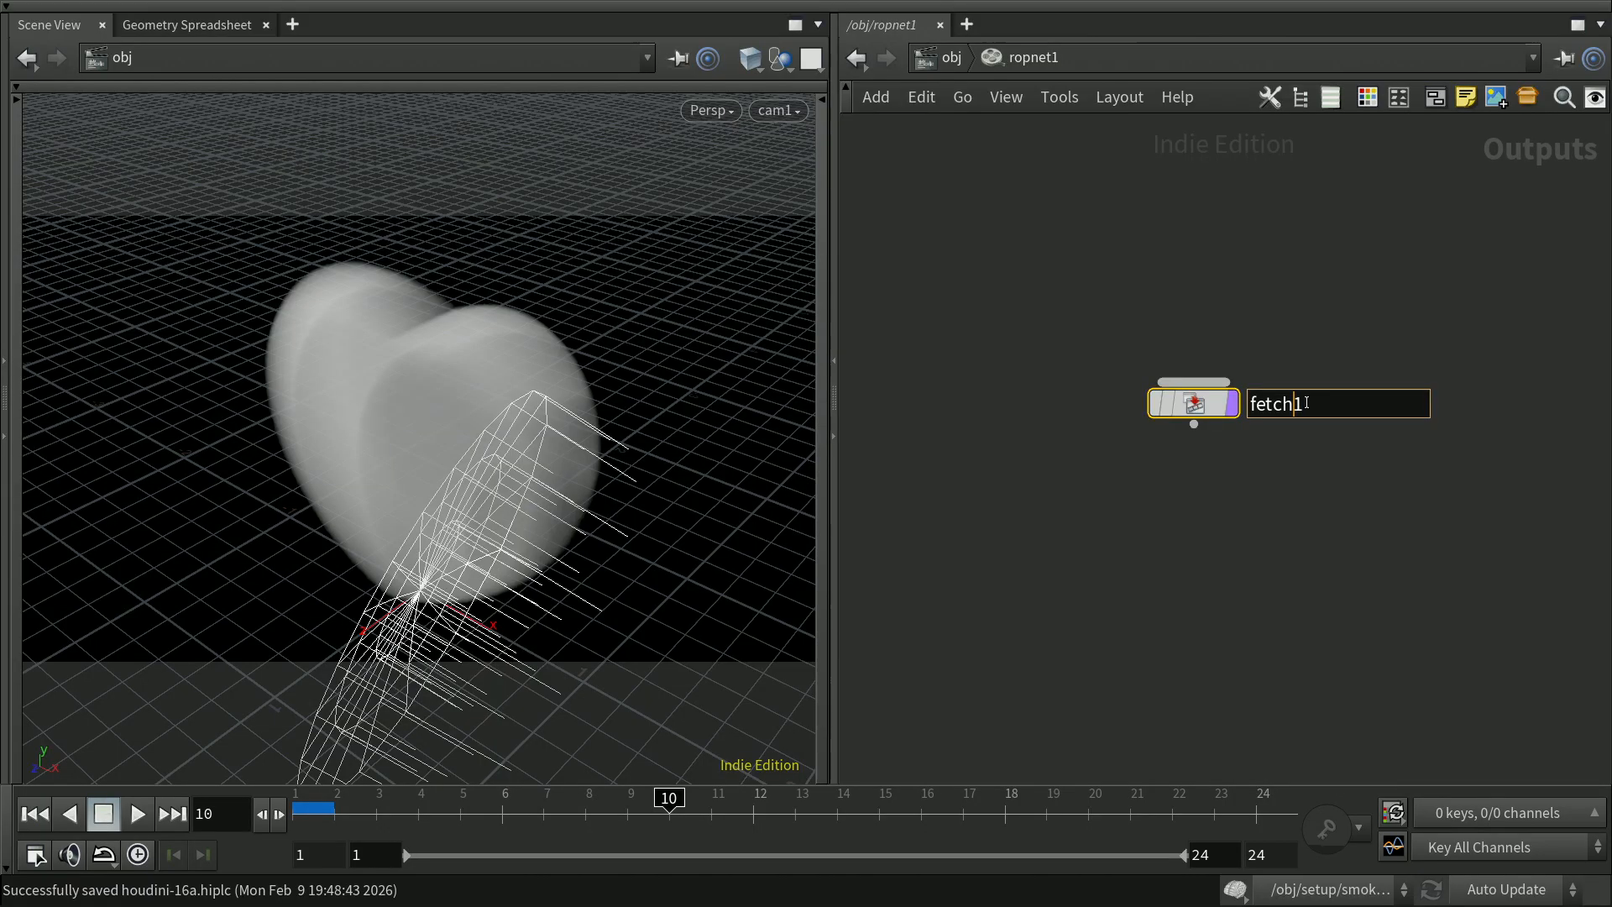
pyautogui.press('Delete')
pyautogui.write('_sim')
pyautogui.press('Return')
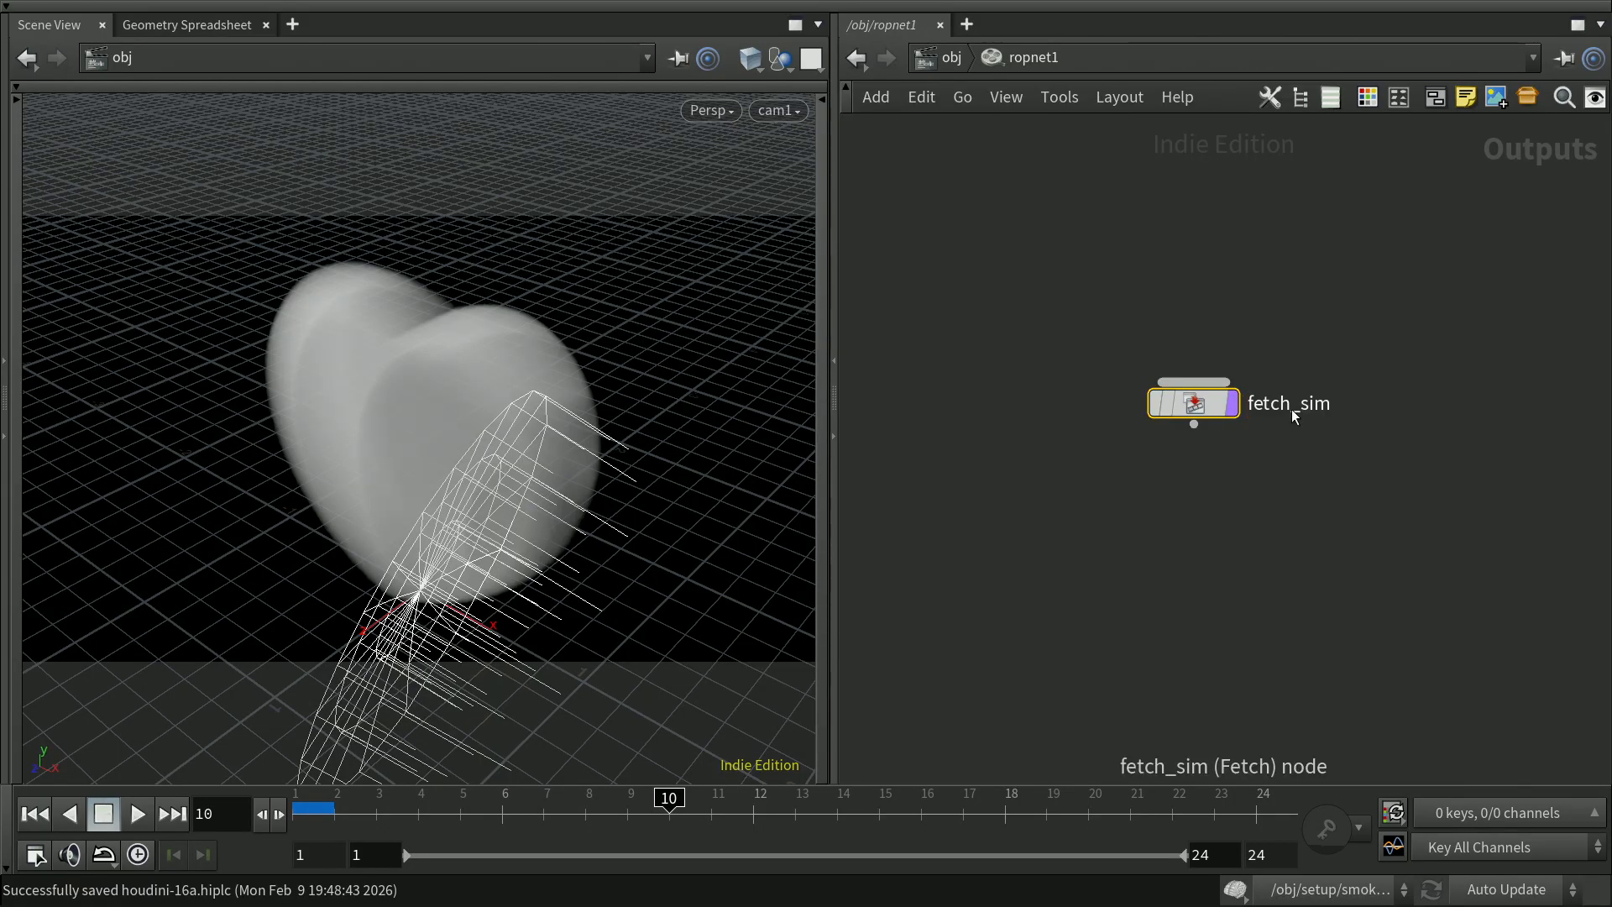
# Set the fetch_sim node's source to the render node inside /obj/setup/smoke_cache, save the scene file, and close the parameters
pyautogui.moveTo(1213, 409)
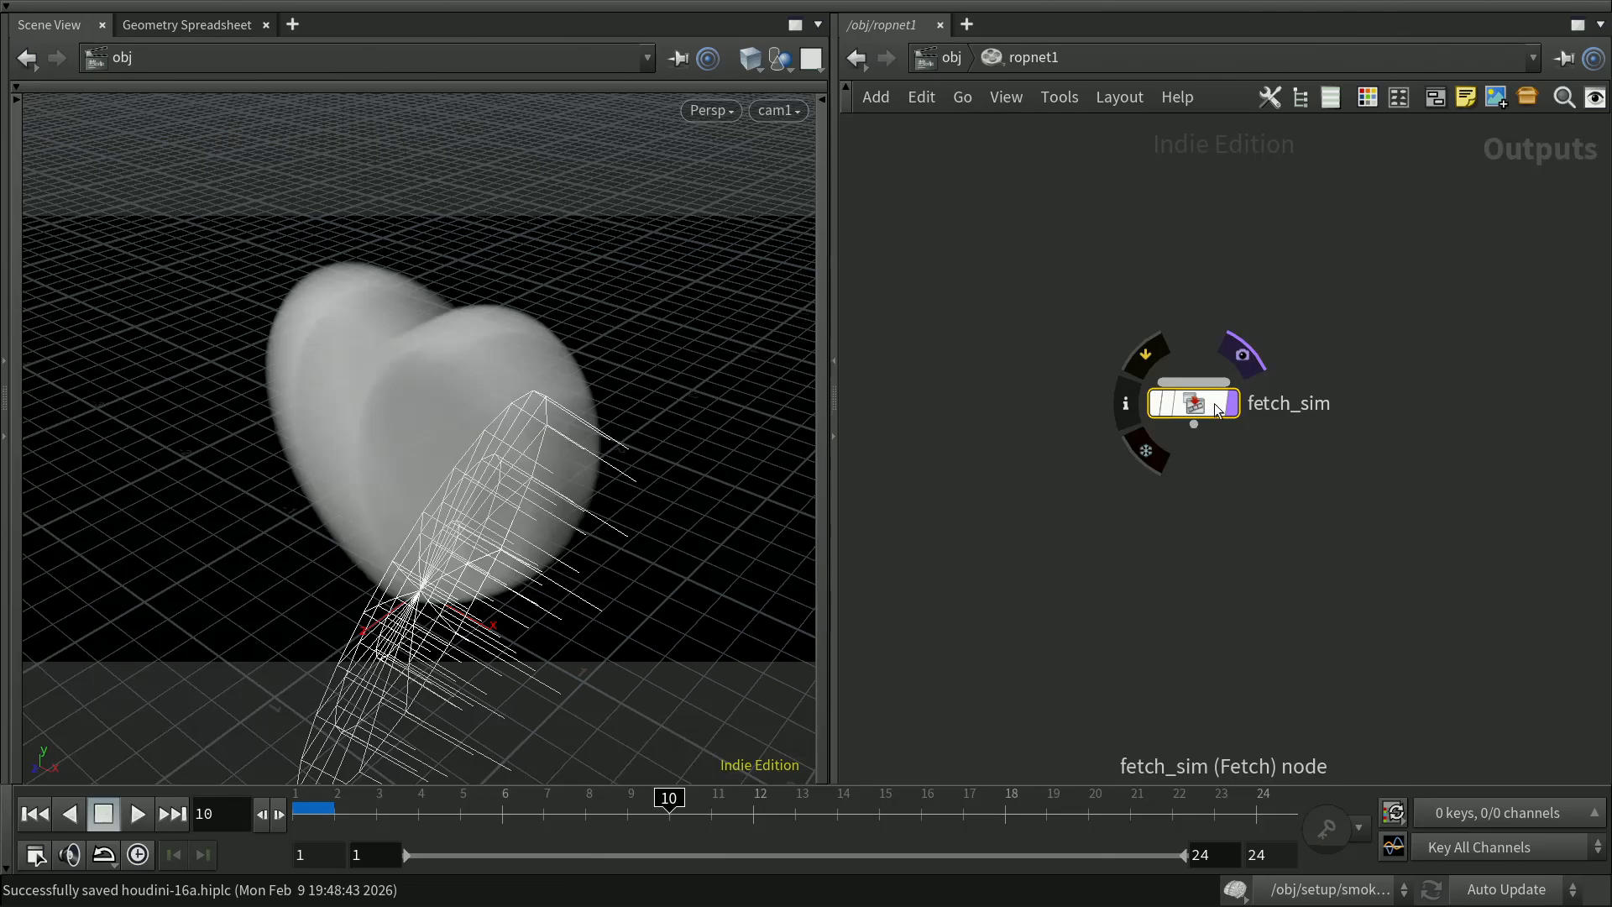
pyautogui.press('p')
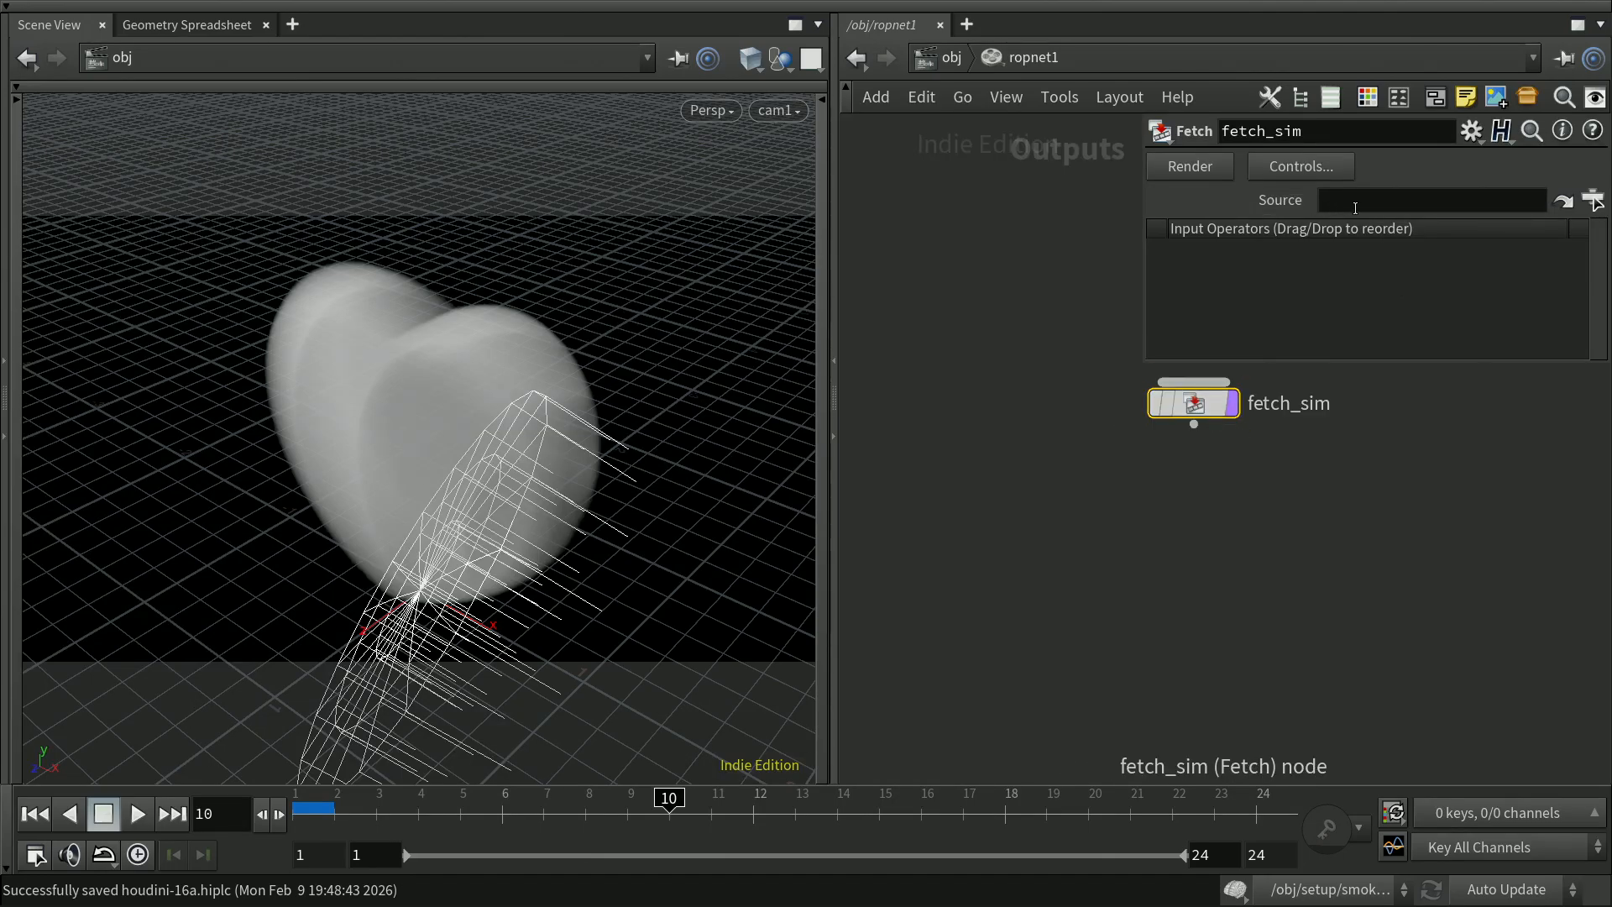
pyautogui.click(1593, 201)
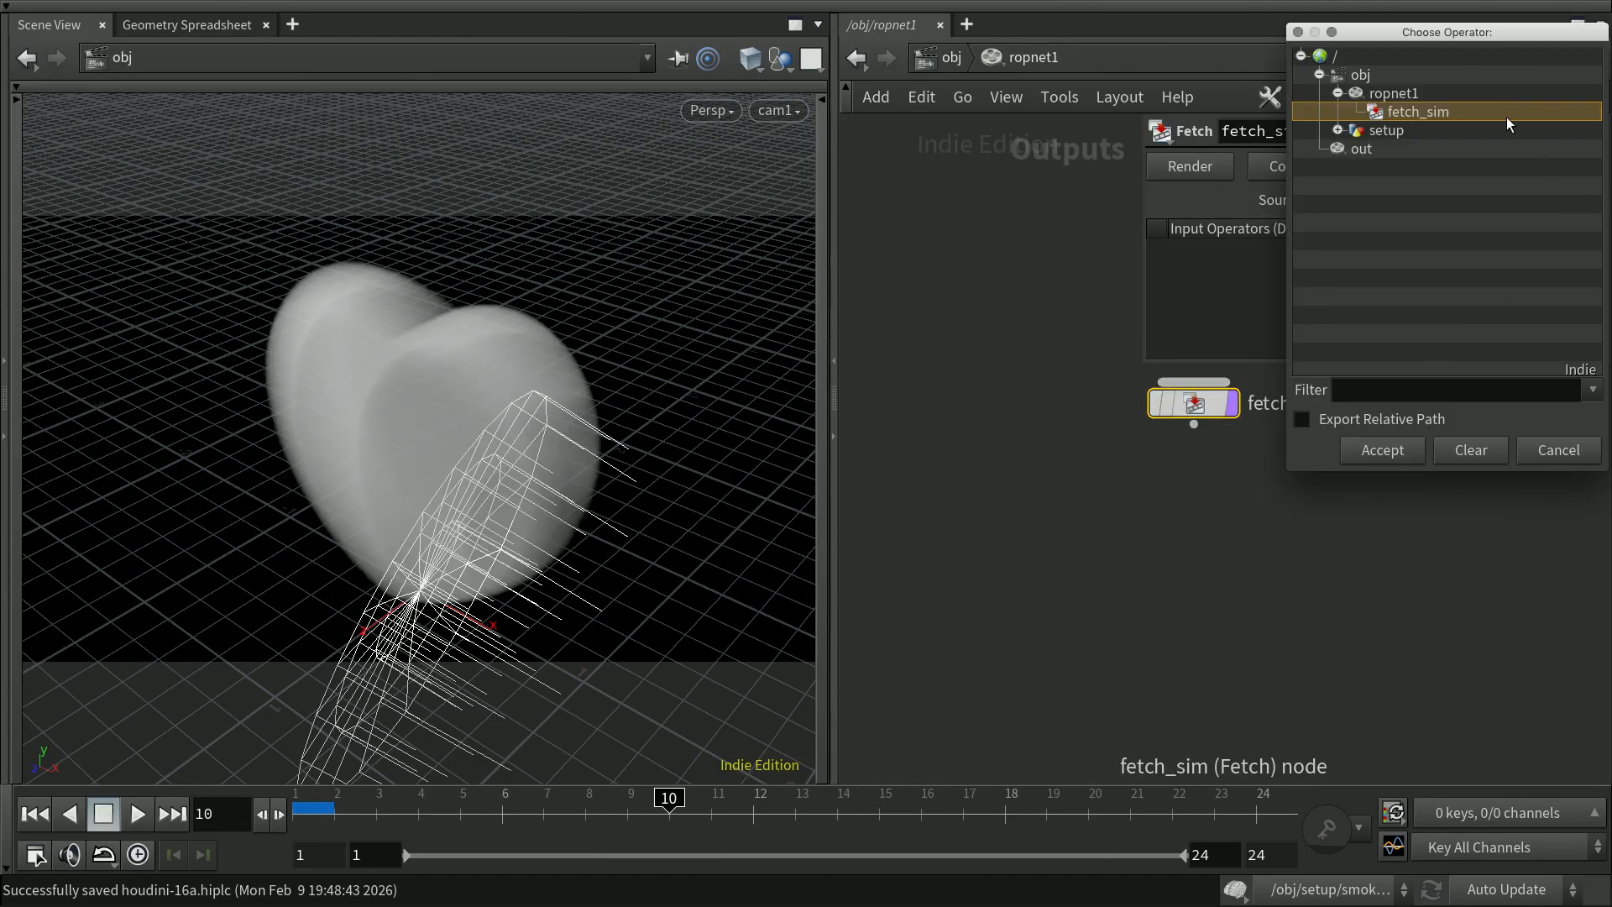
pyautogui.click(1338, 129)
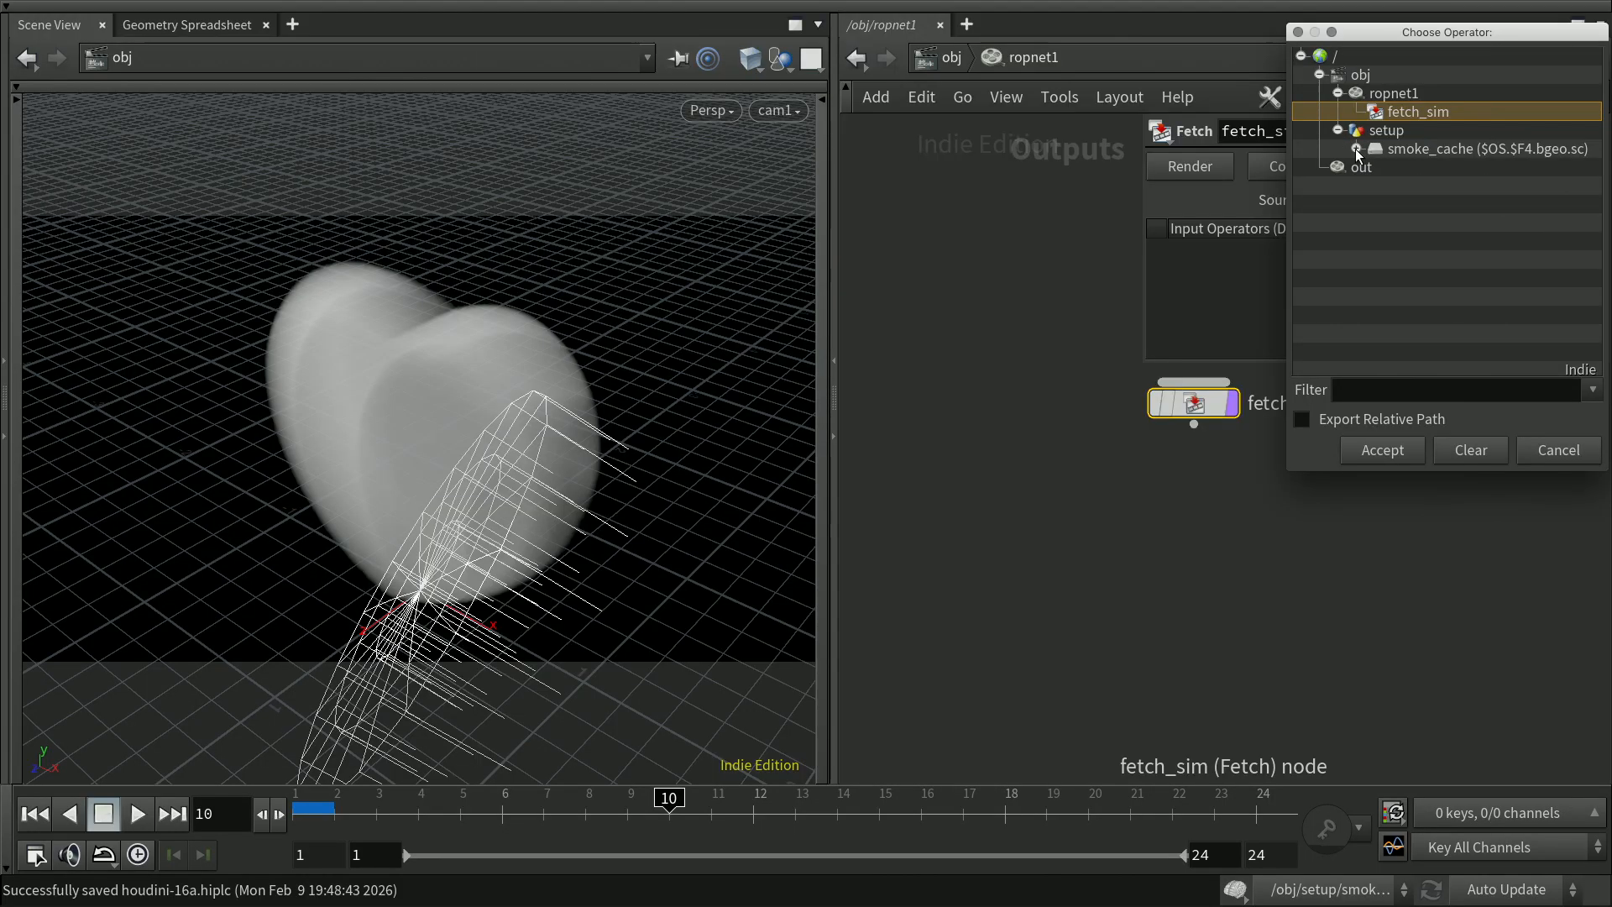
pyautogui.click(1357, 150)
pyautogui.click(1425, 168)
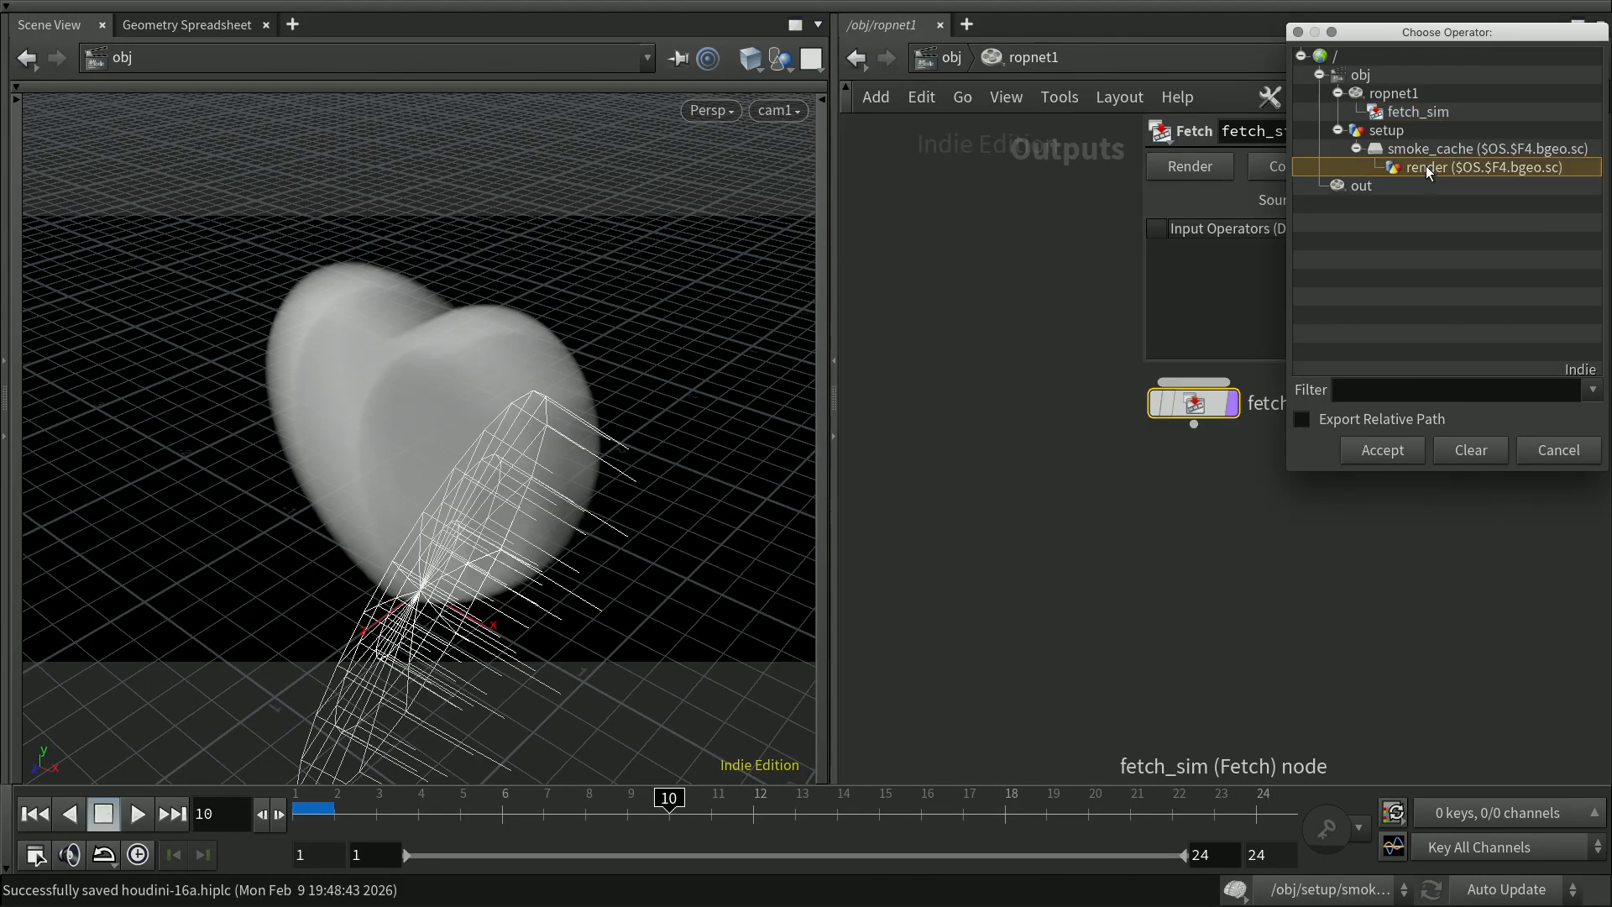
pyautogui.click(1402, 450)
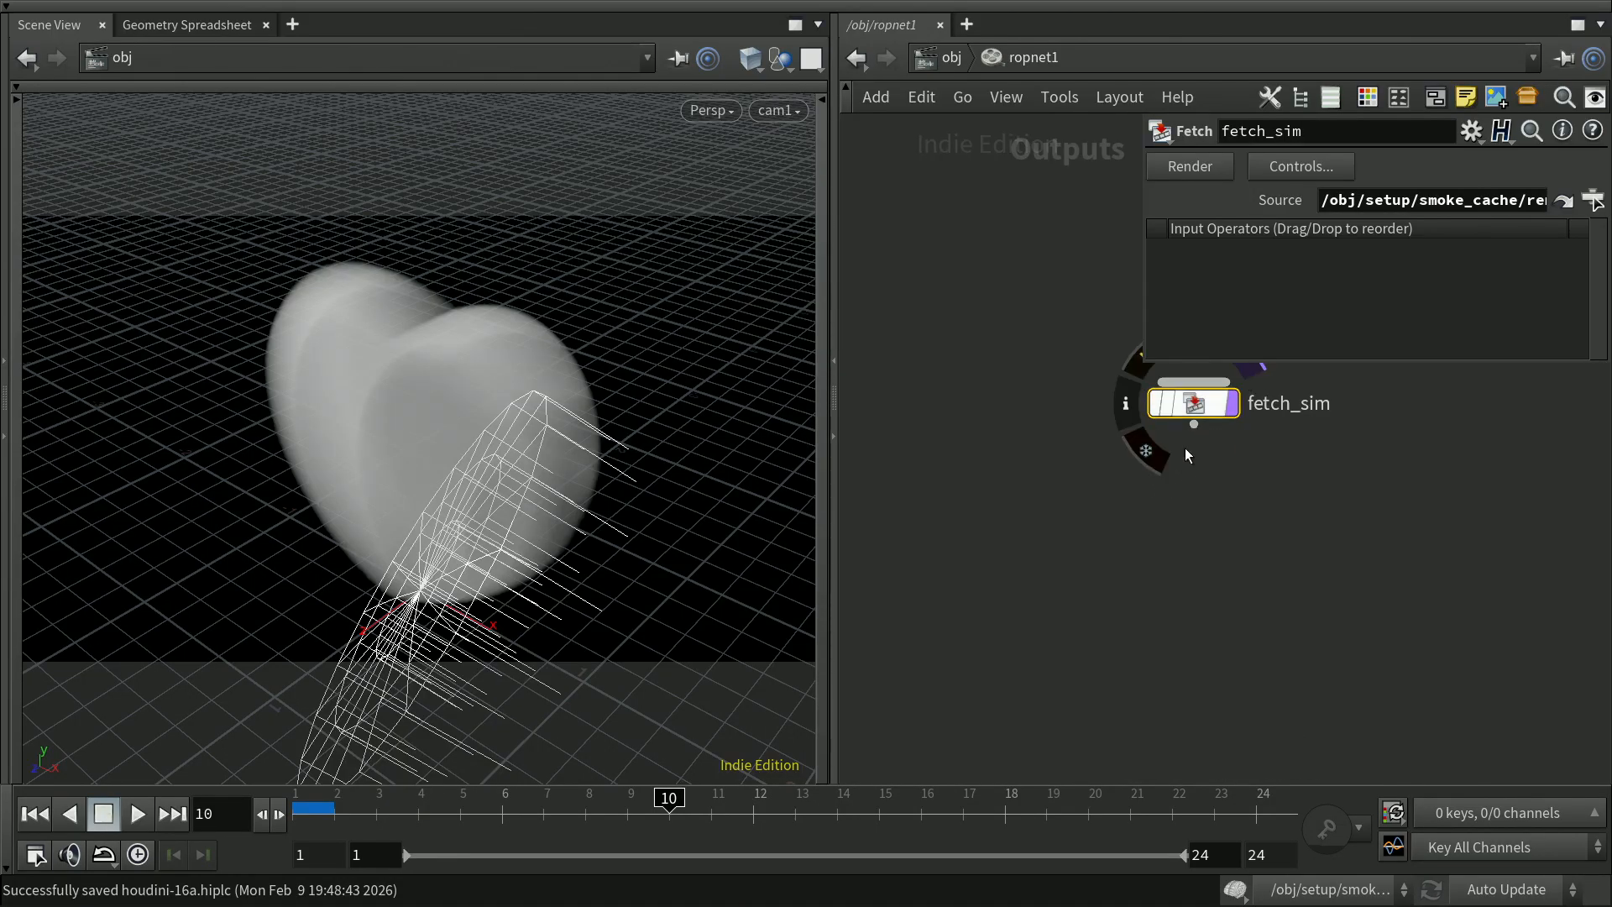
pyautogui.click(1173, 519)
pyautogui.hotkey('ctrl', 's')
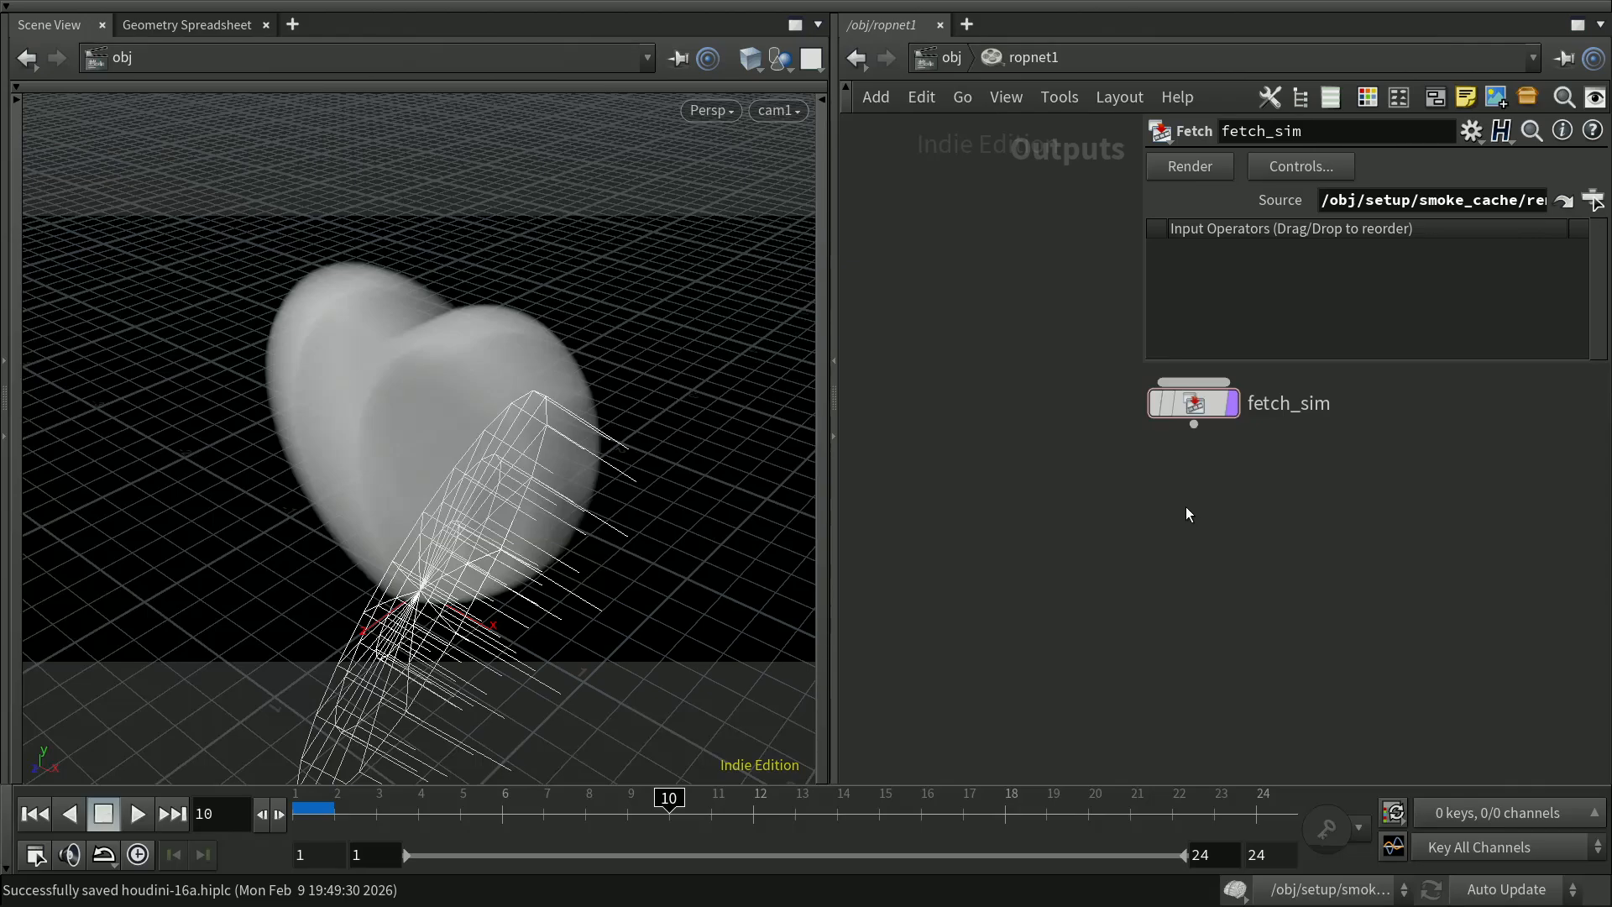
pyautogui.press('p')
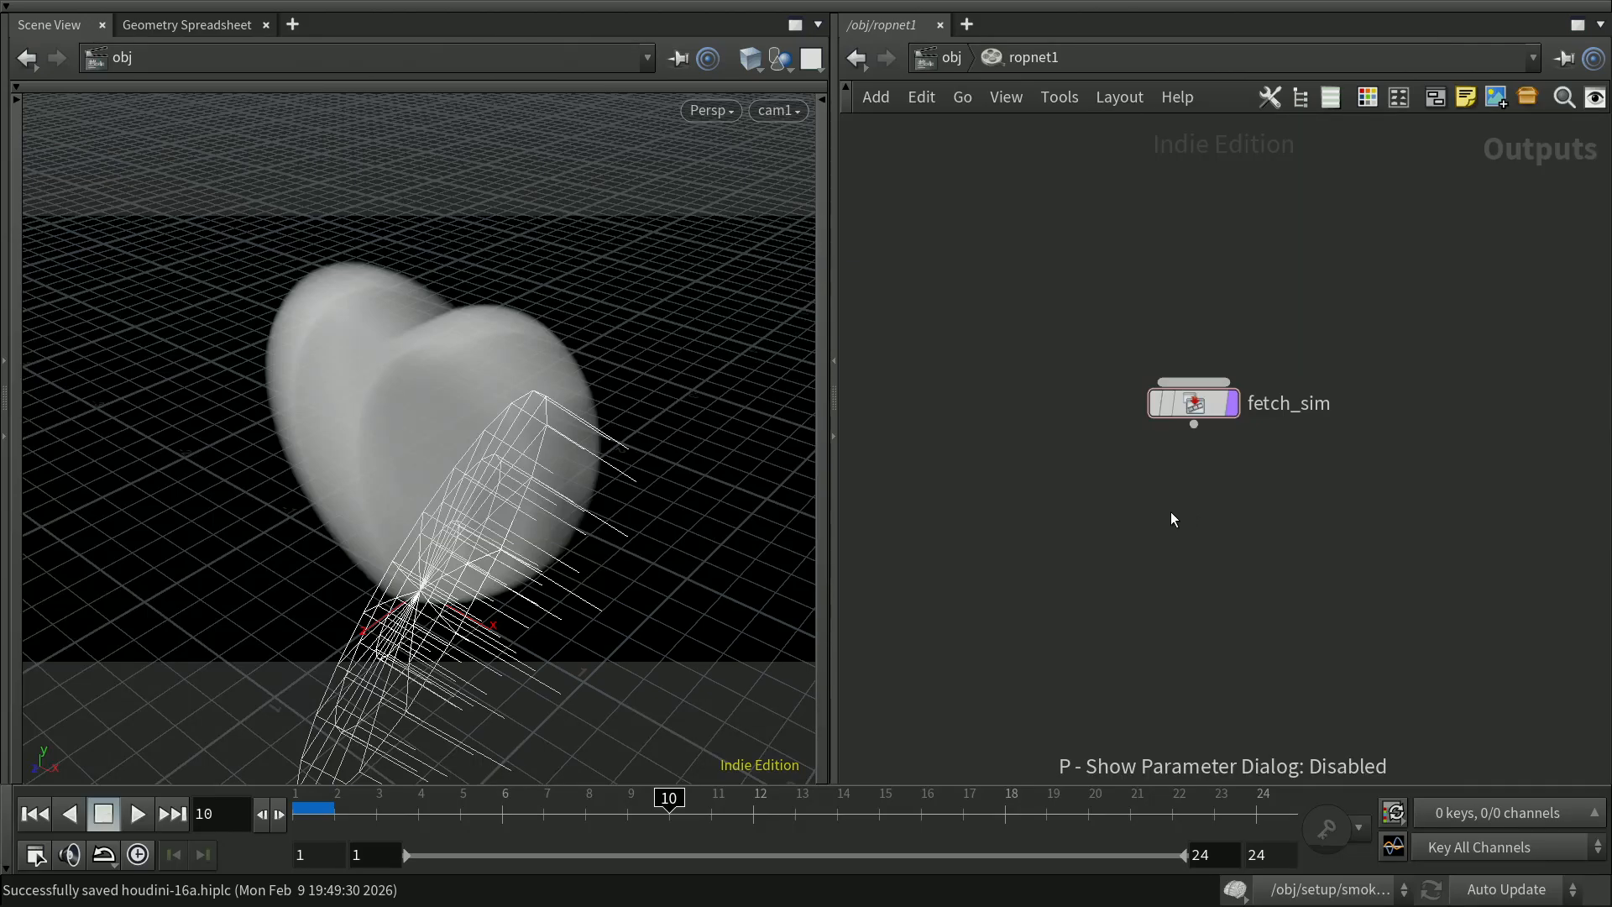
# Place a Batch node directly below fetch_sim and wire fetch_sim's output into it
pyautogui.press('Tab')
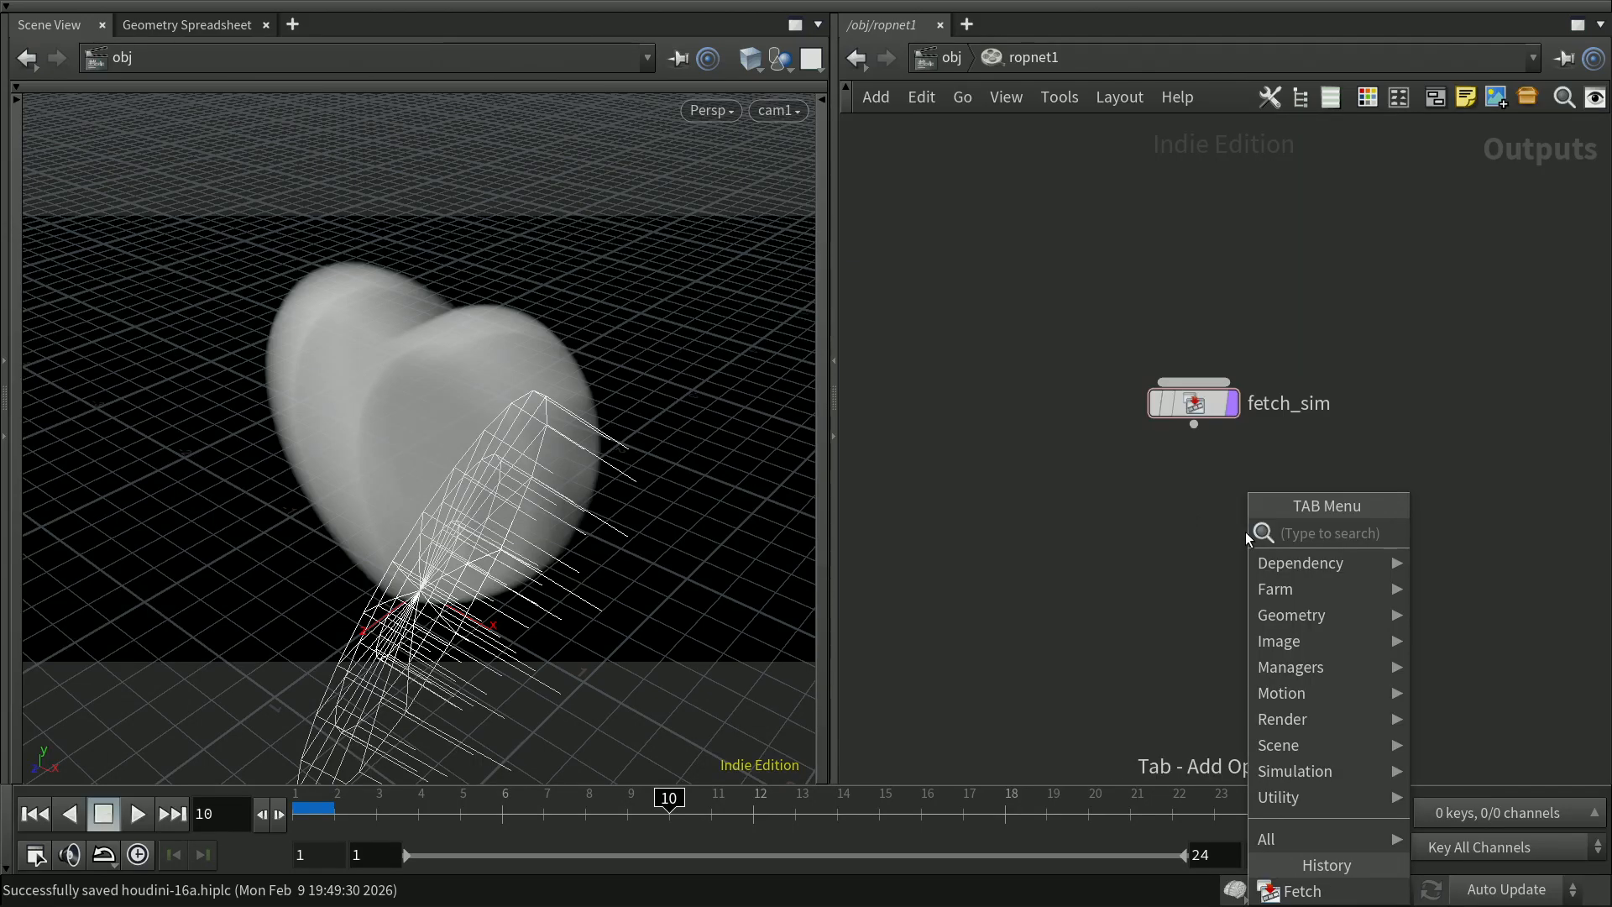
pyautogui.write('batc')
pyautogui.click(1246, 531)
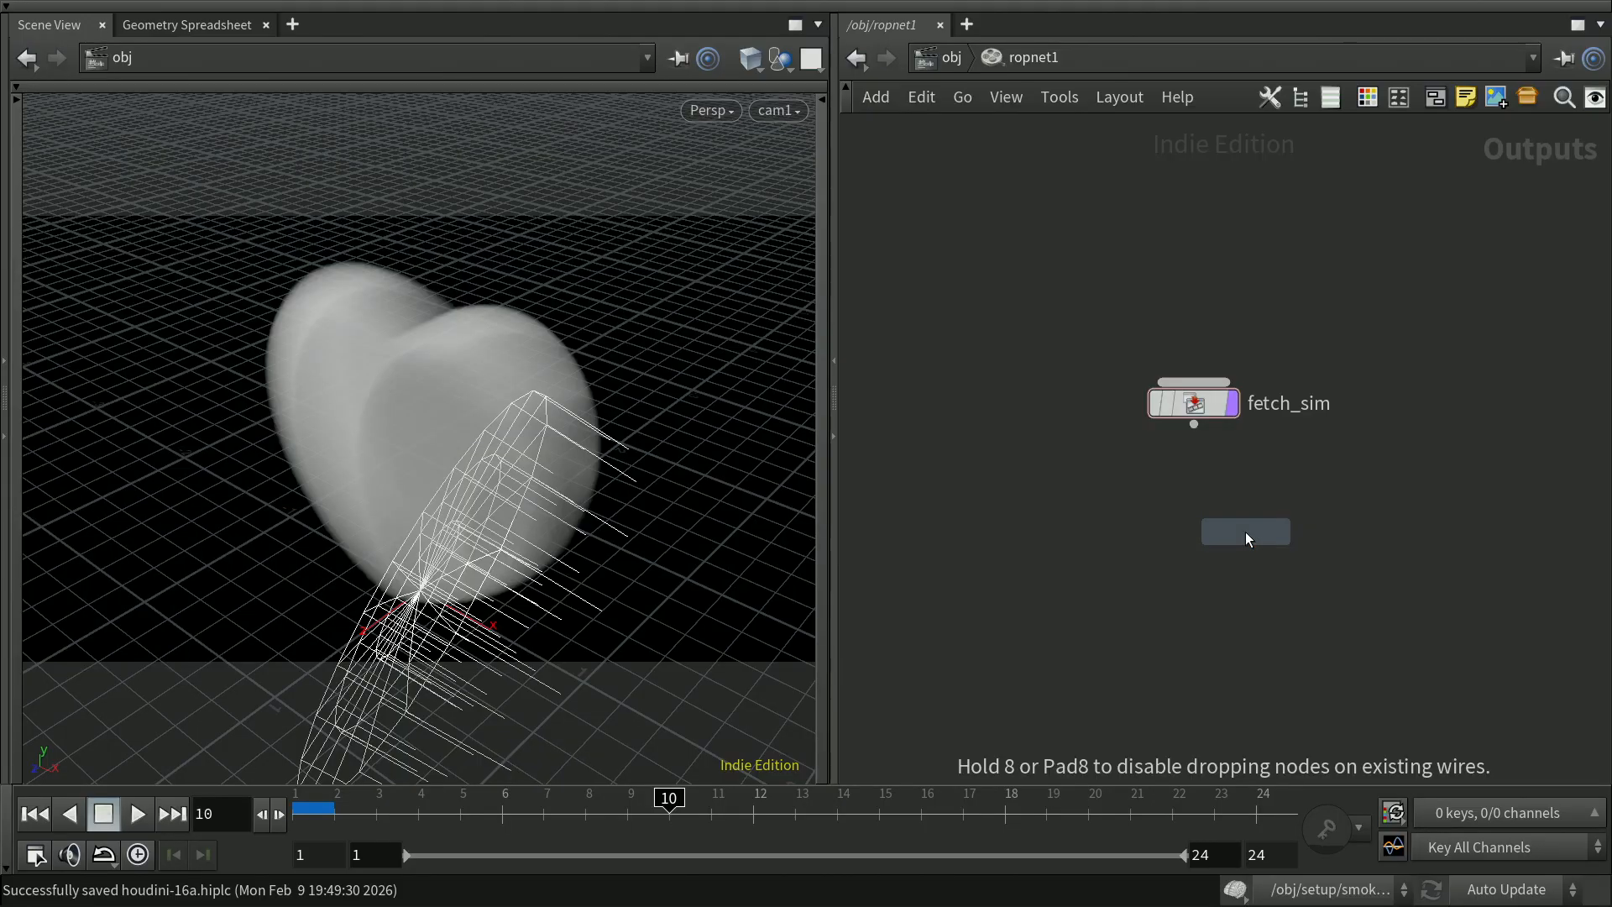
pyautogui.click(1191, 502)
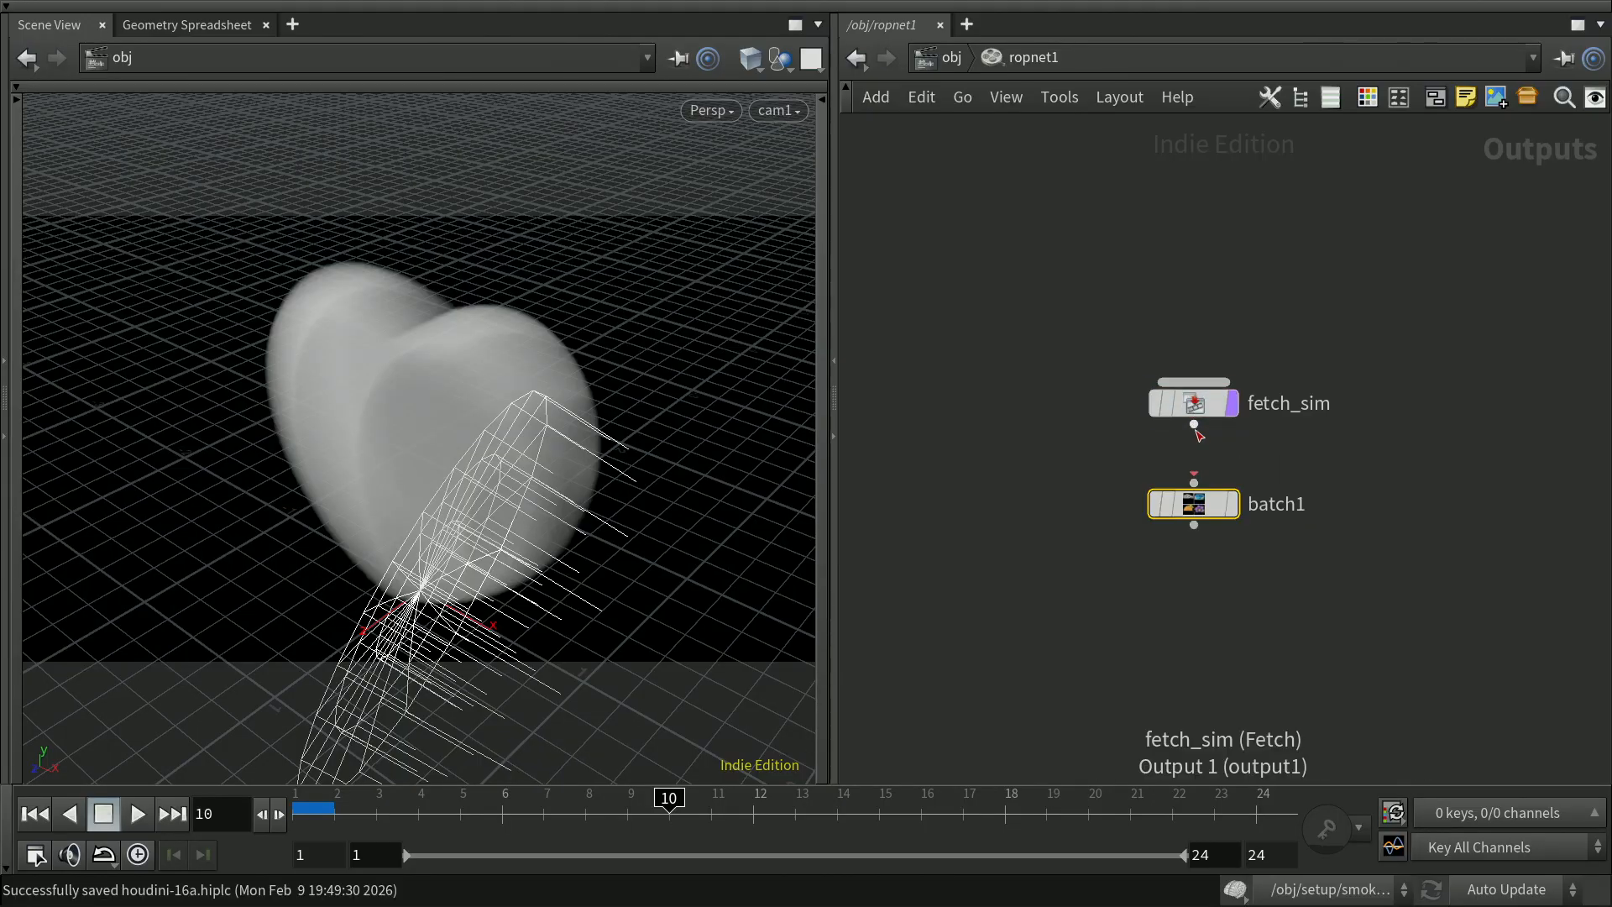
# Enable Always Render Input's Full Frame Range on the batch1 node, and deselect the node
pyautogui.moveTo(1211, 506)
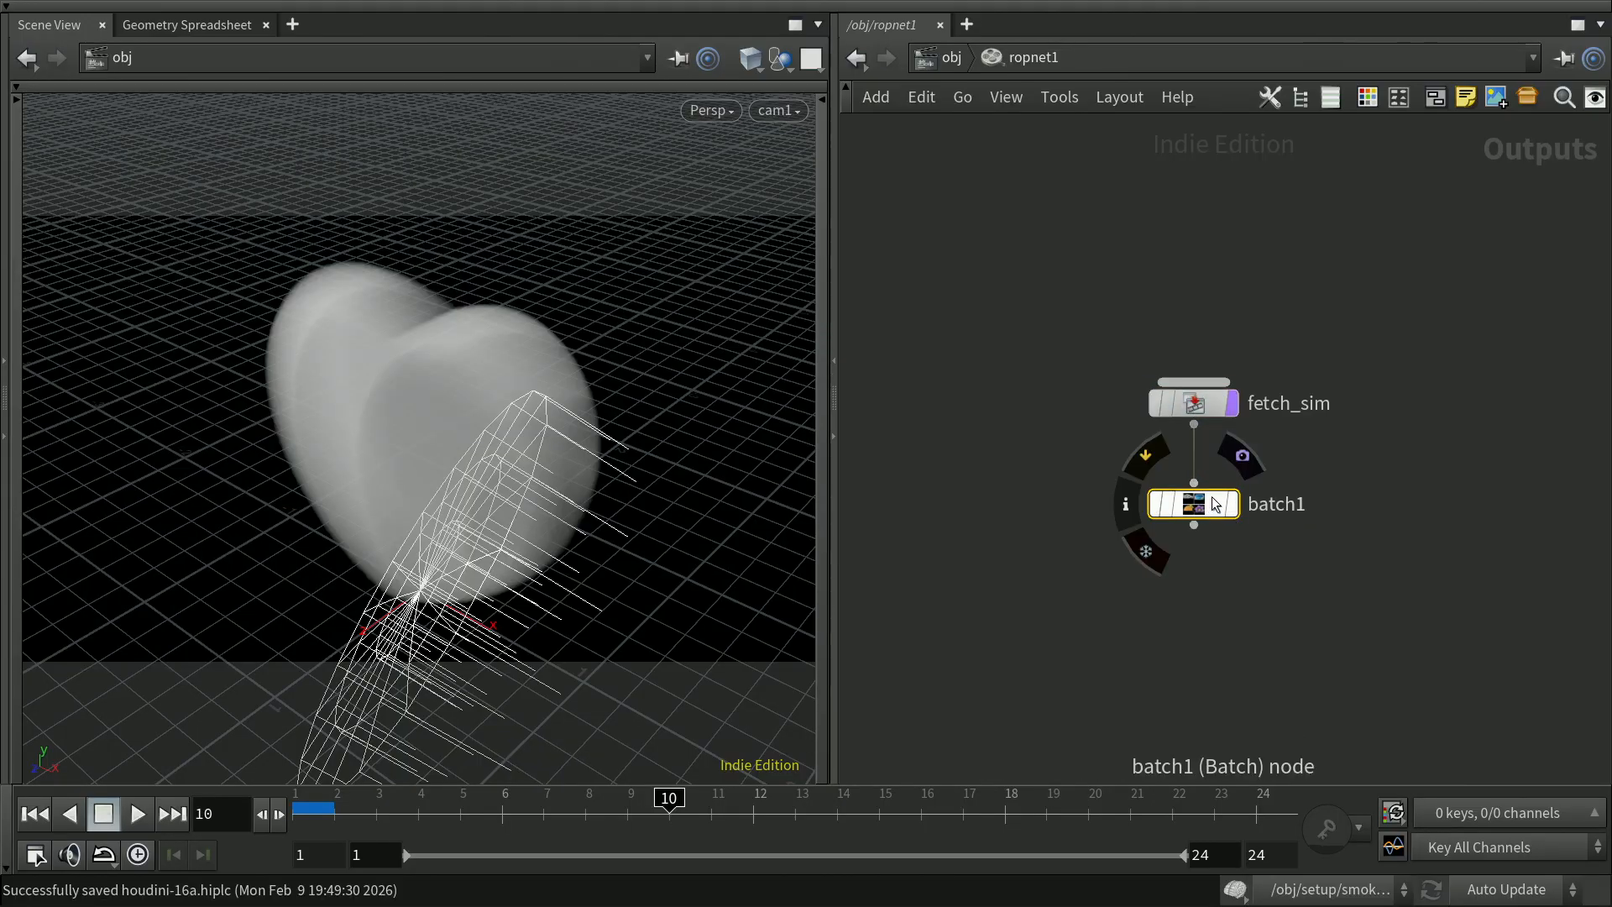
pyautogui.press('p')
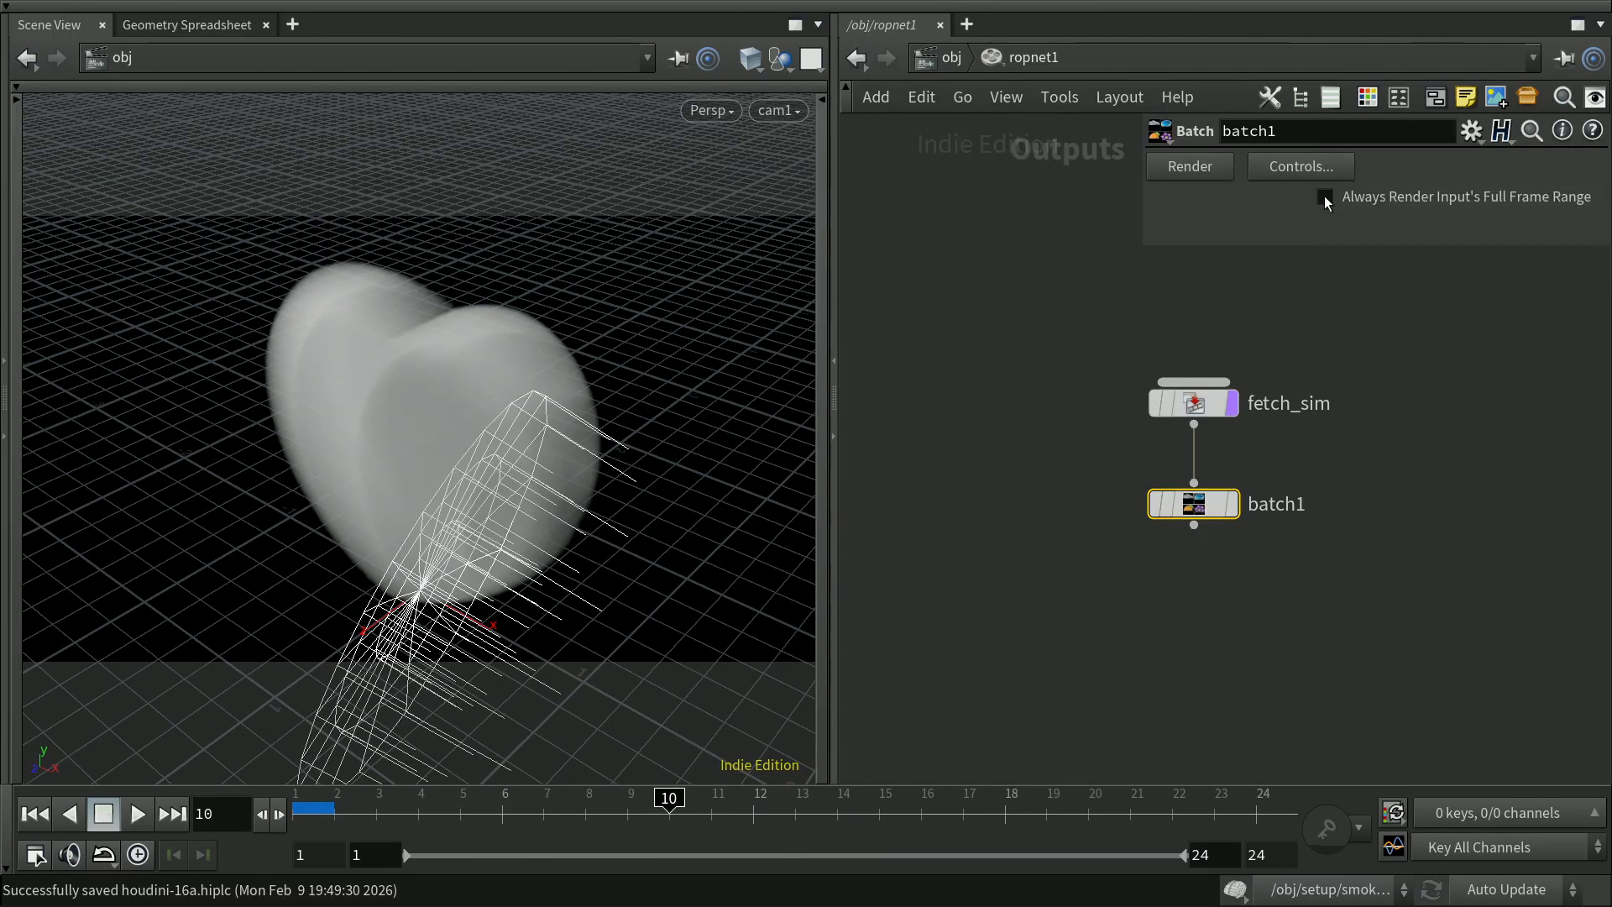
pyautogui.click(1324, 196)
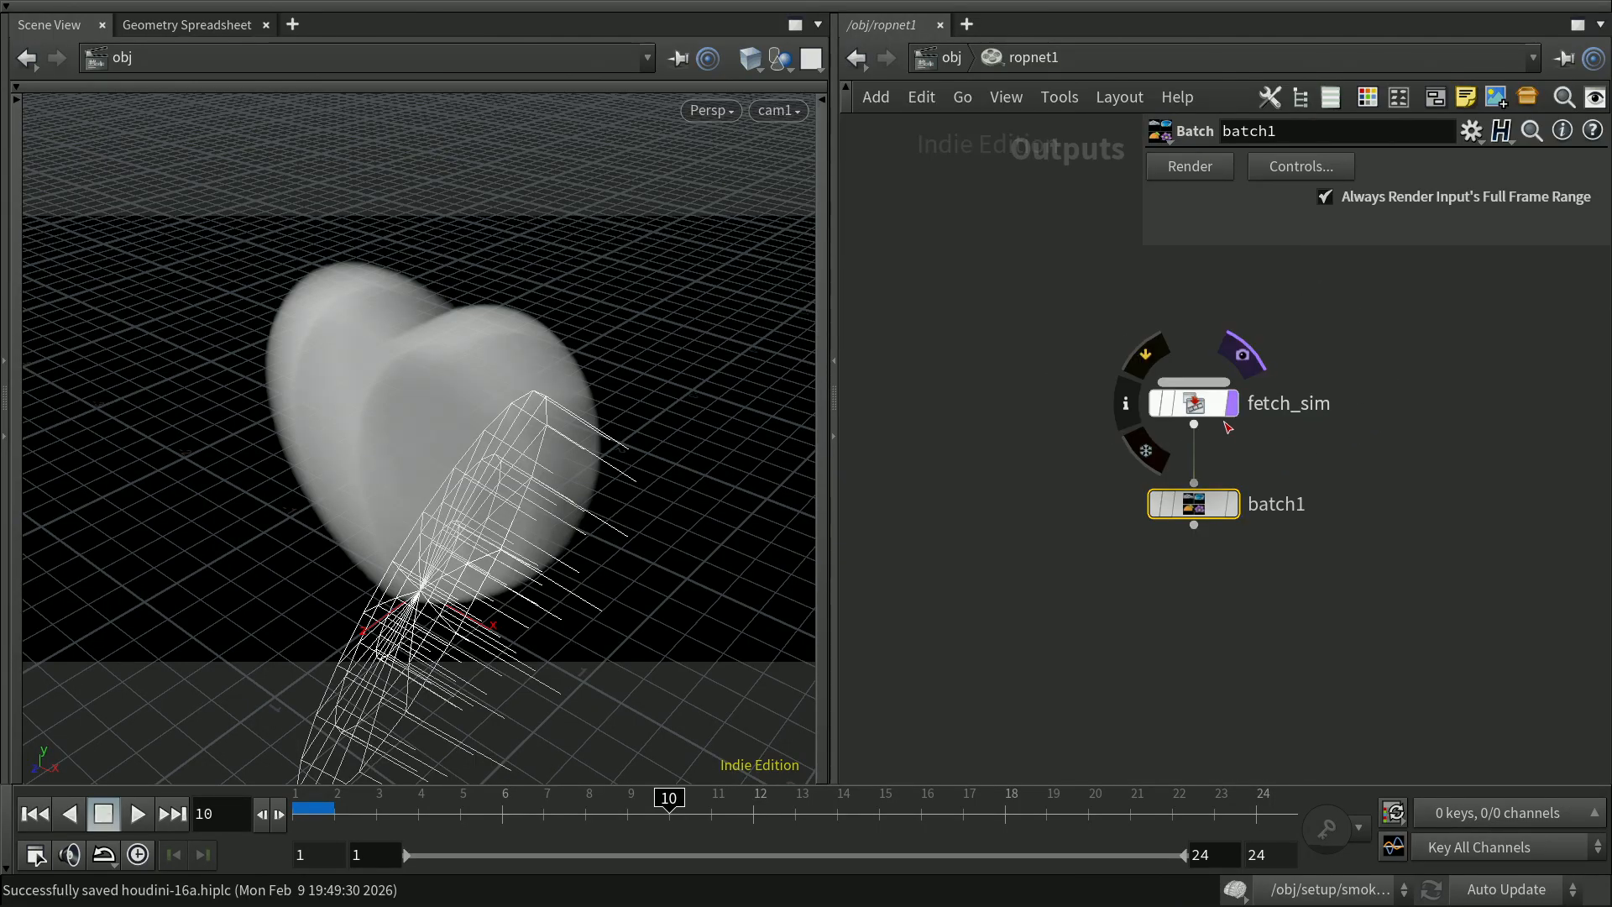
pyautogui.click(1187, 614)
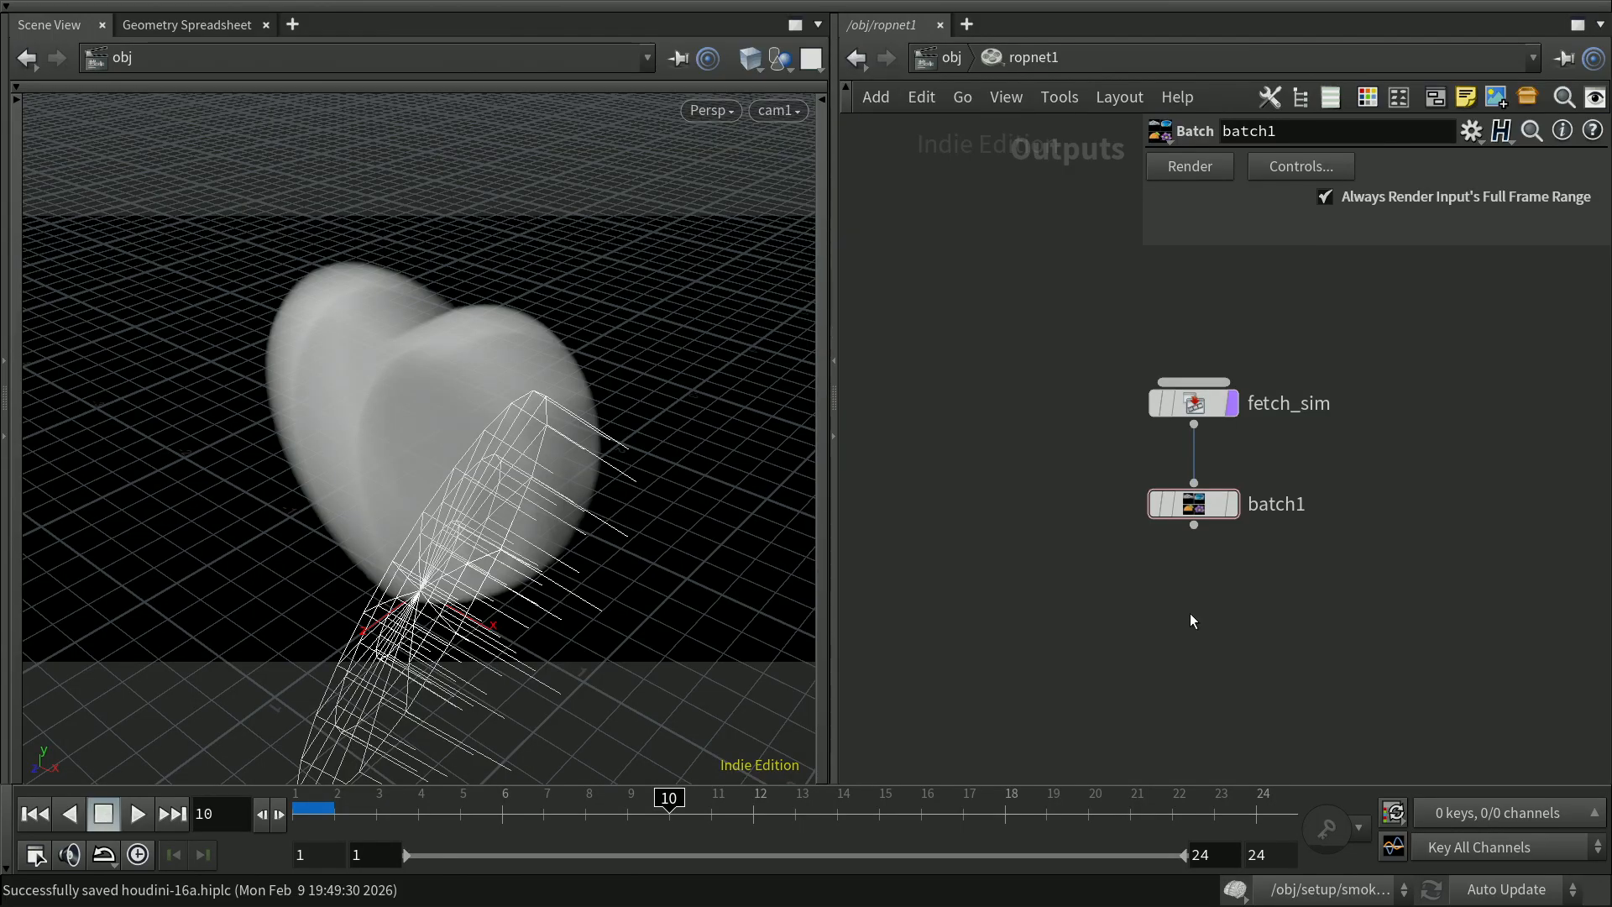
# Add an OpenGL node, align it directly below batch1, and wire batch1's output into it
pyautogui.press('Tab')
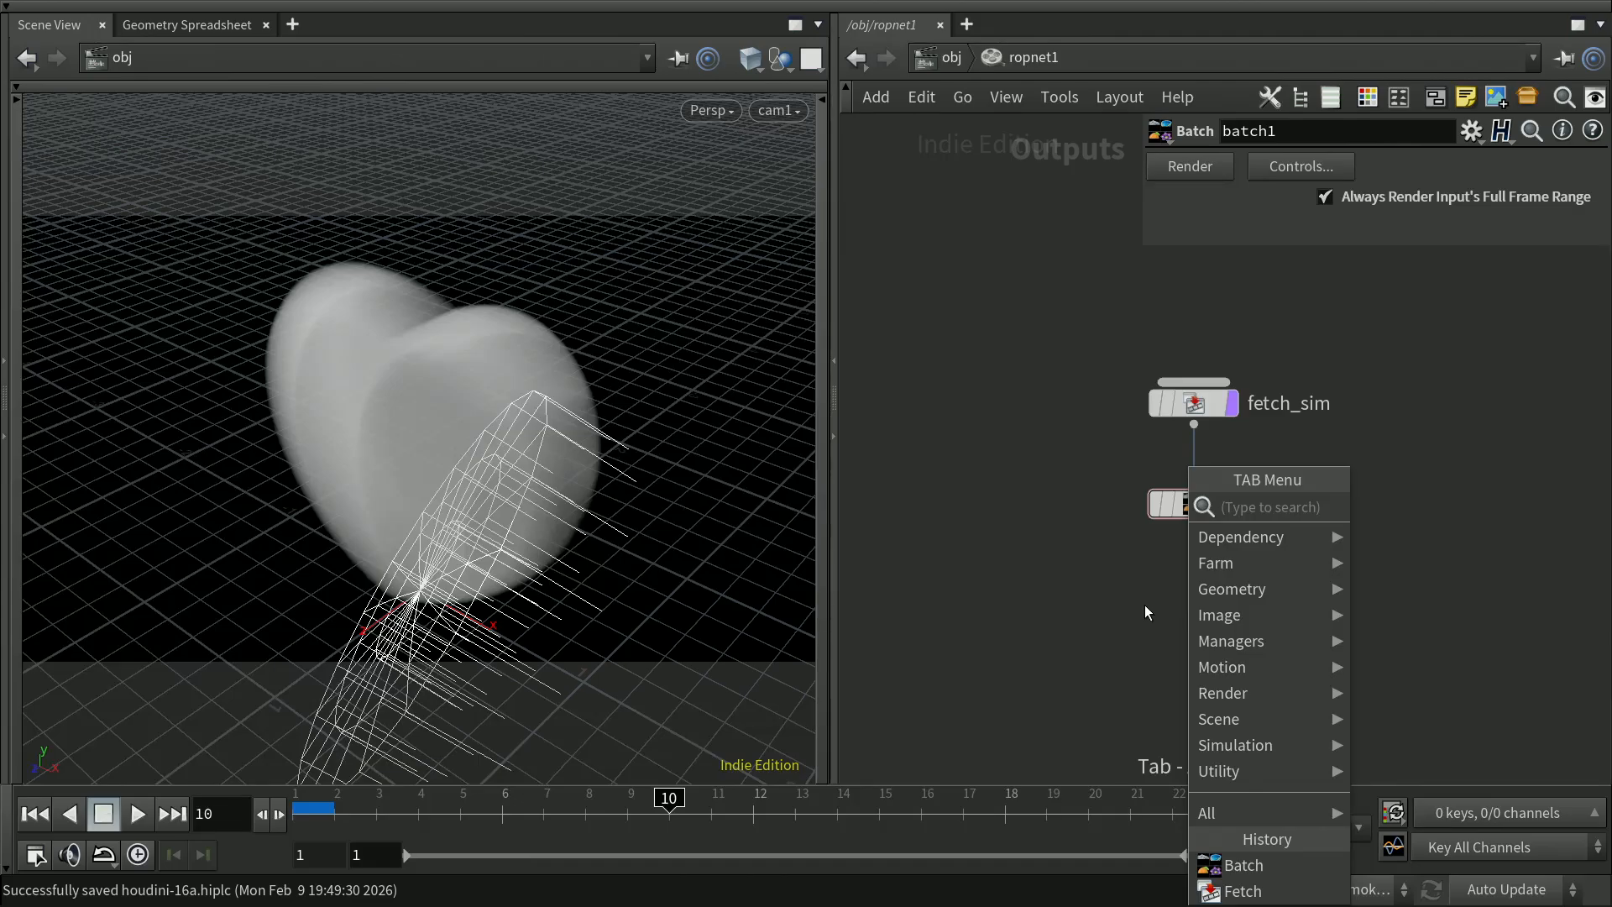
pyautogui.write('open')
pyautogui.press('Return')
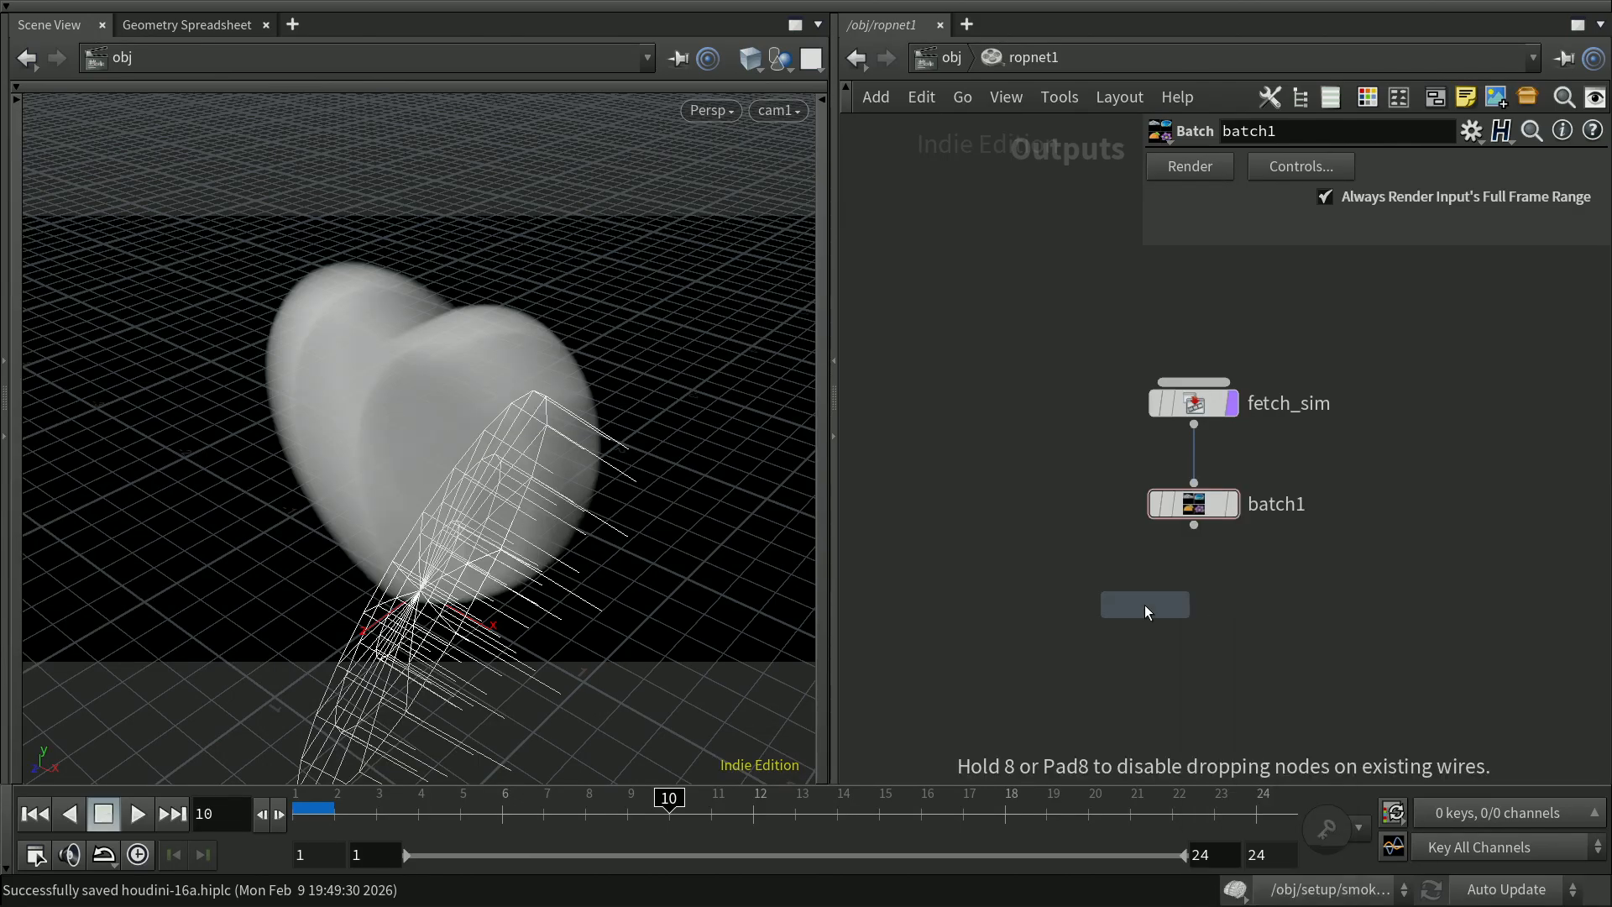
pyautogui.click(1147, 611)
pyautogui.press('p')
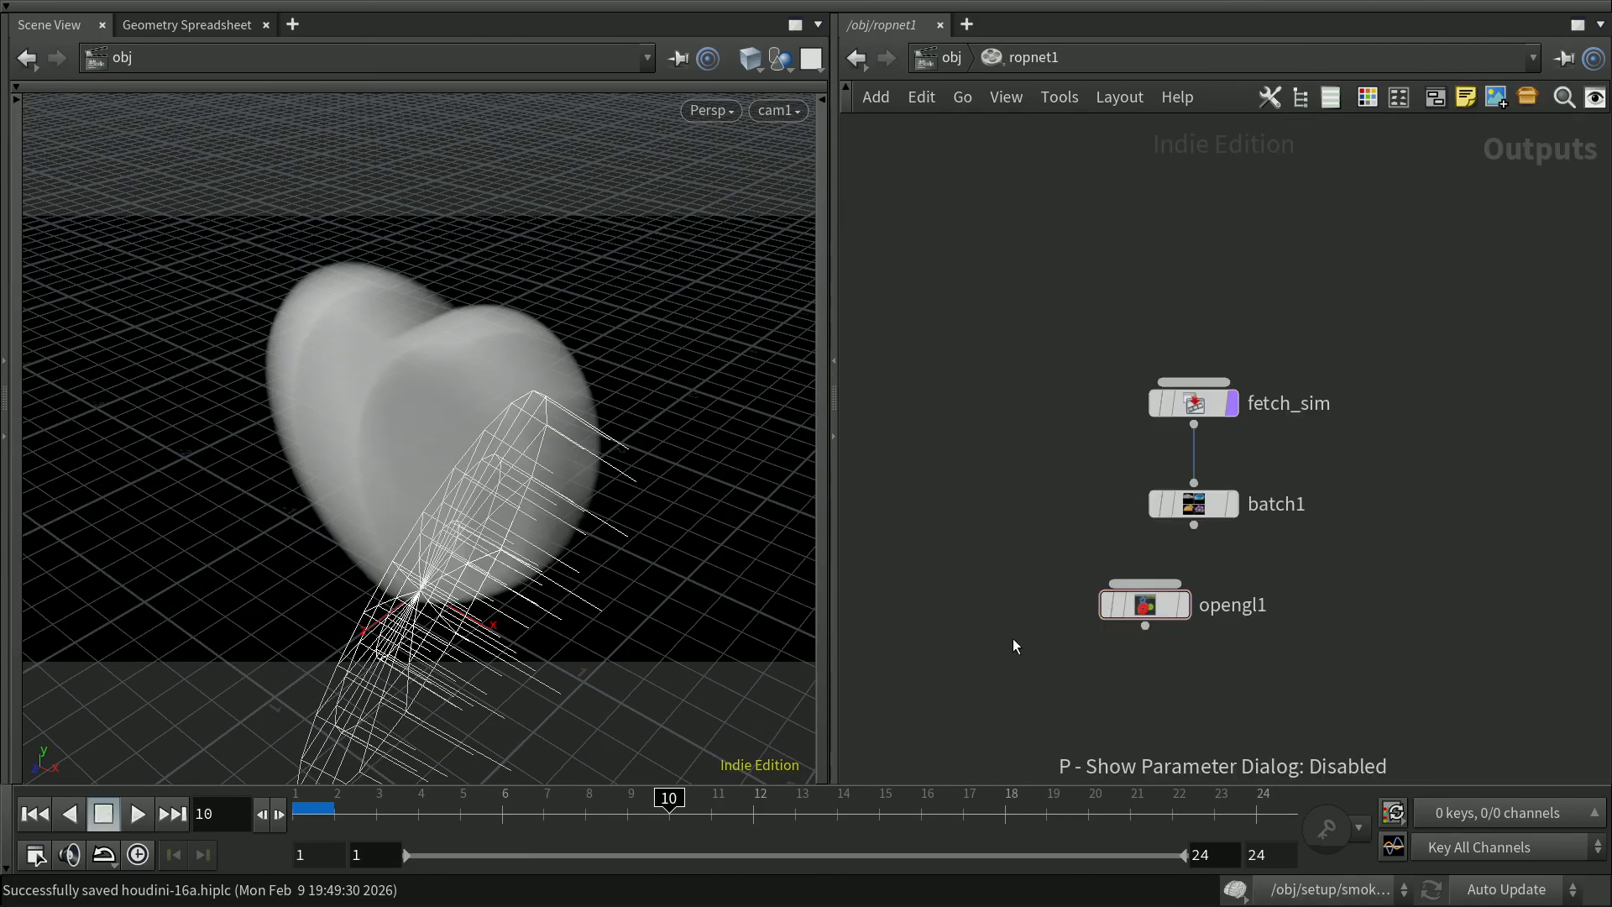
pyautogui.moveTo(1145, 608); pyautogui.dragTo(1193, 621)
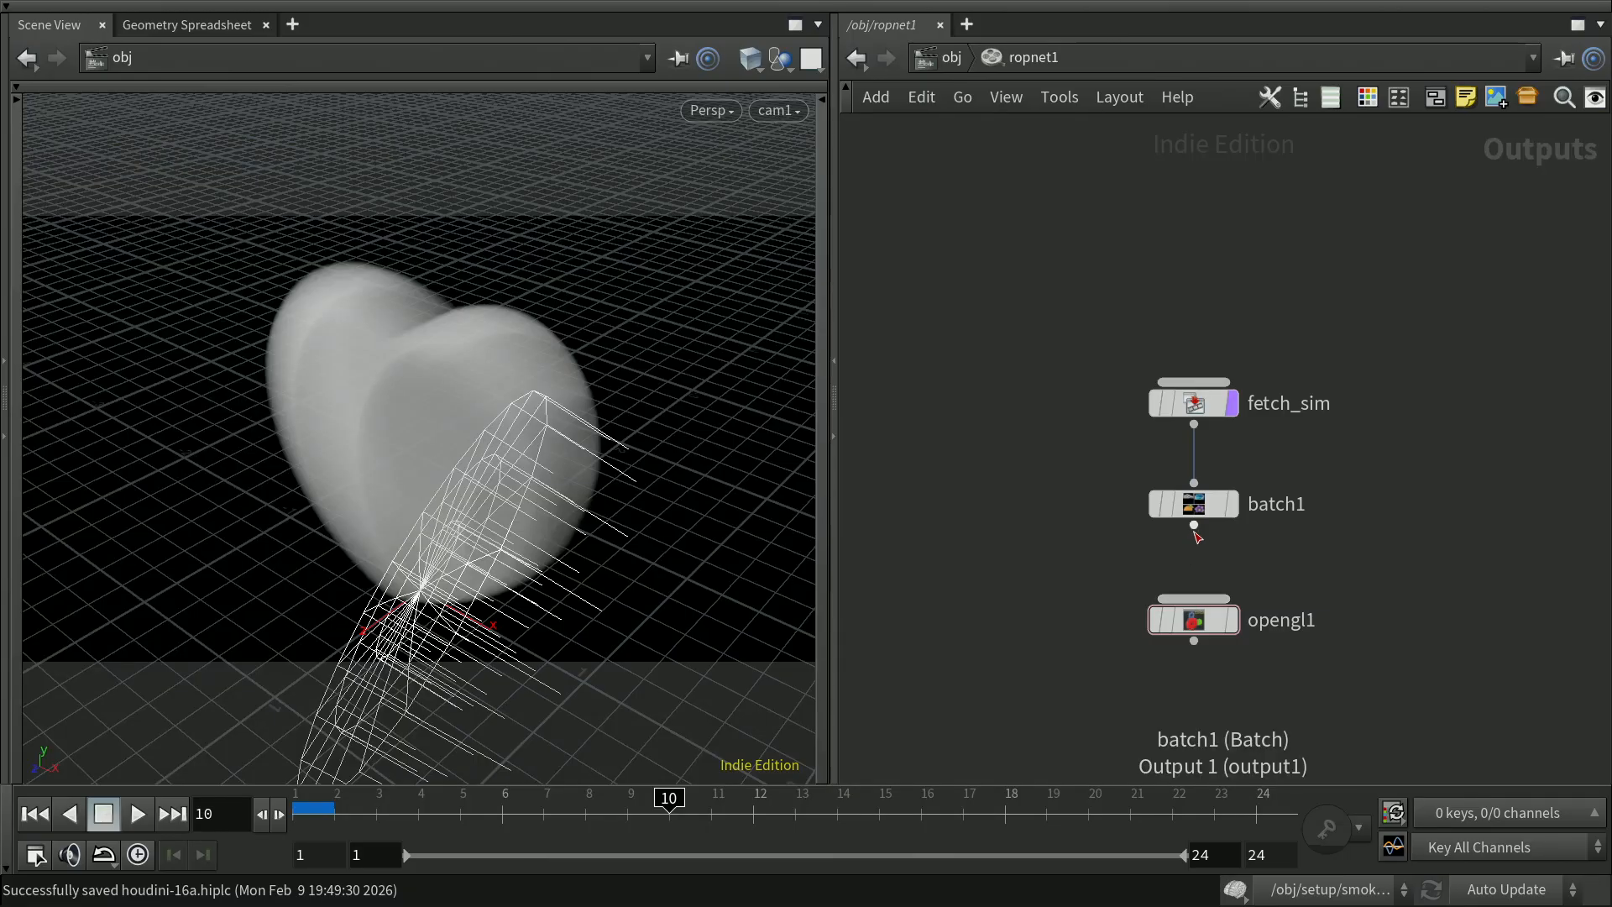
pyautogui.moveTo(1194, 525); pyautogui.dragTo(1209, 634)
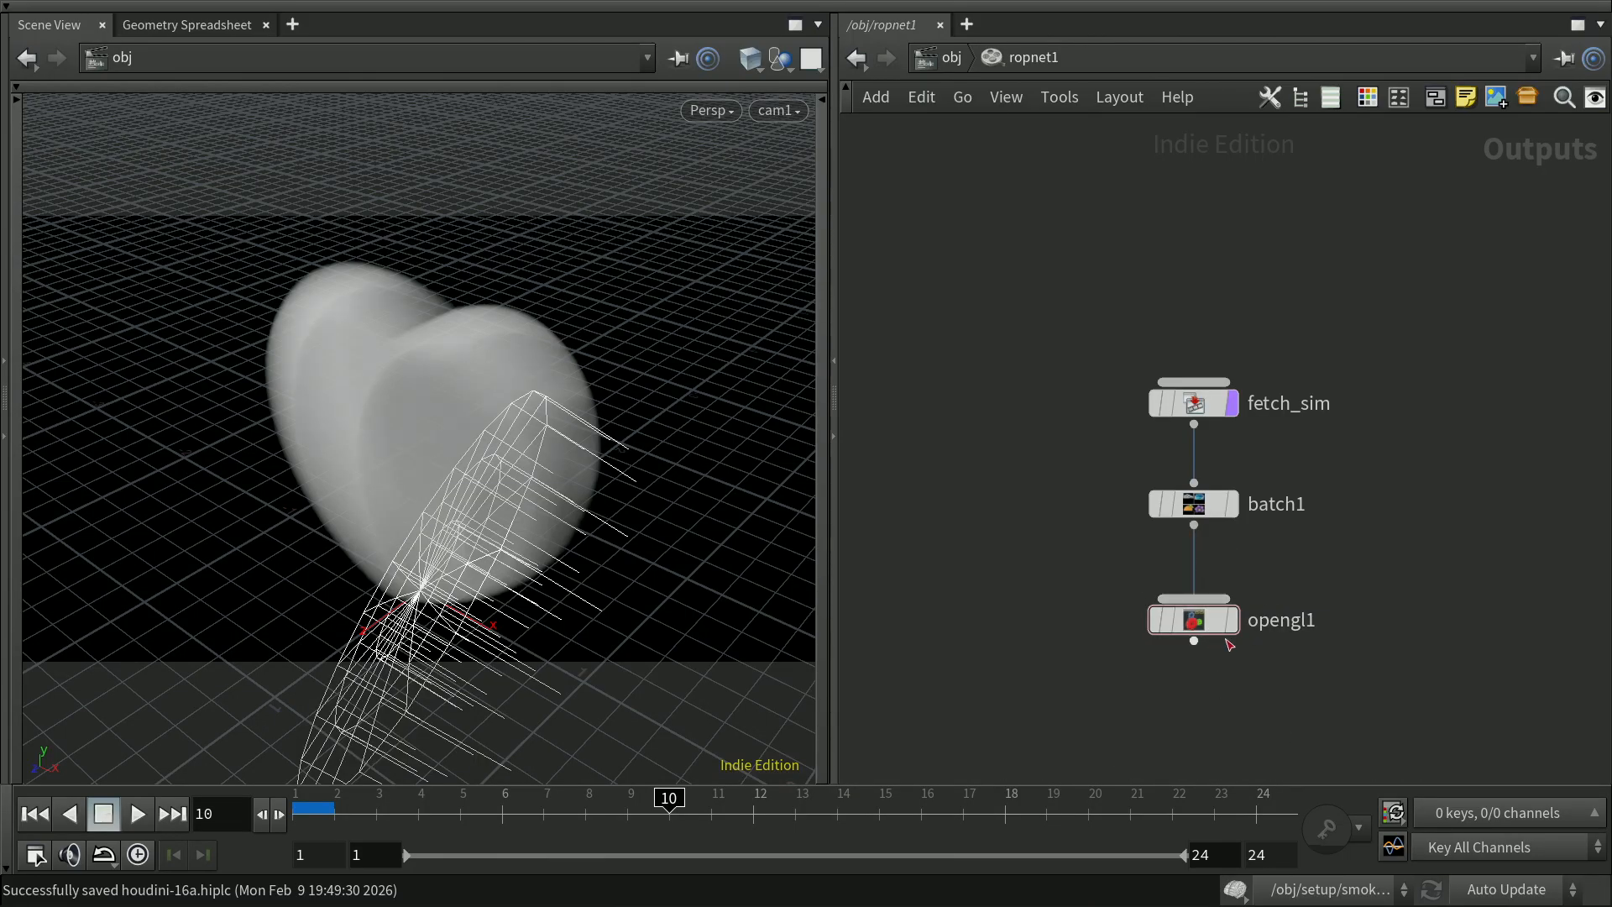
# Clear the Candidate Objects and Candidate Lights patterns of the opengl1 node
pyautogui.click(1219, 621)
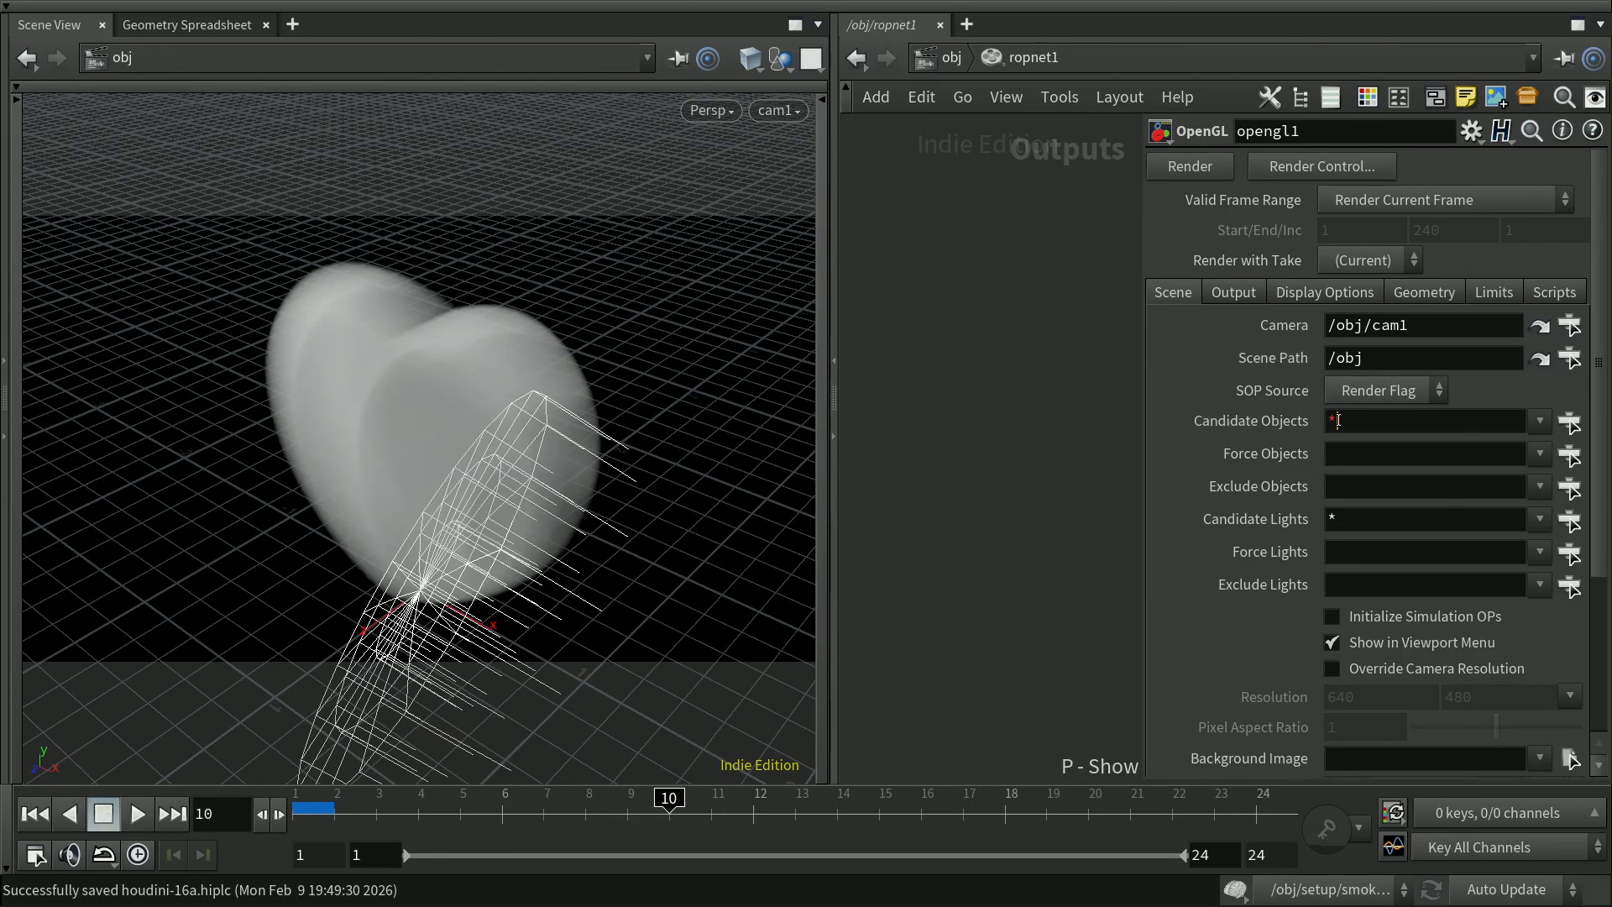
pyautogui.moveTo(1341, 417); pyautogui.dragTo(1322, 418)
pyautogui.press('BackSpace')
pyautogui.doubleClick(1341, 524)
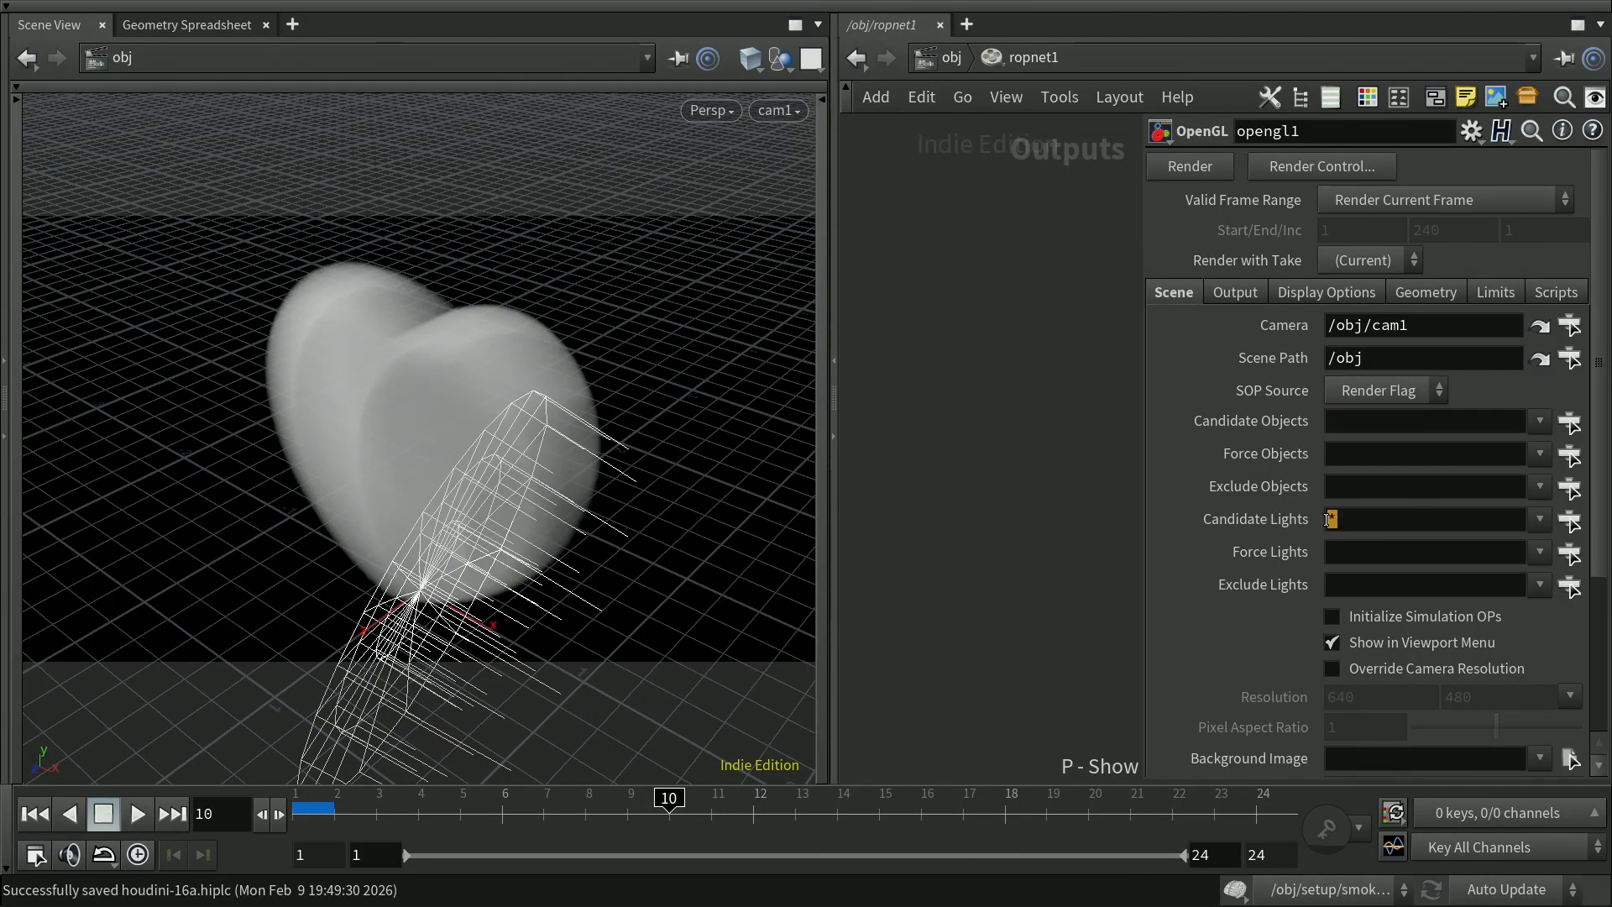
pyautogui.press('BackSpace')
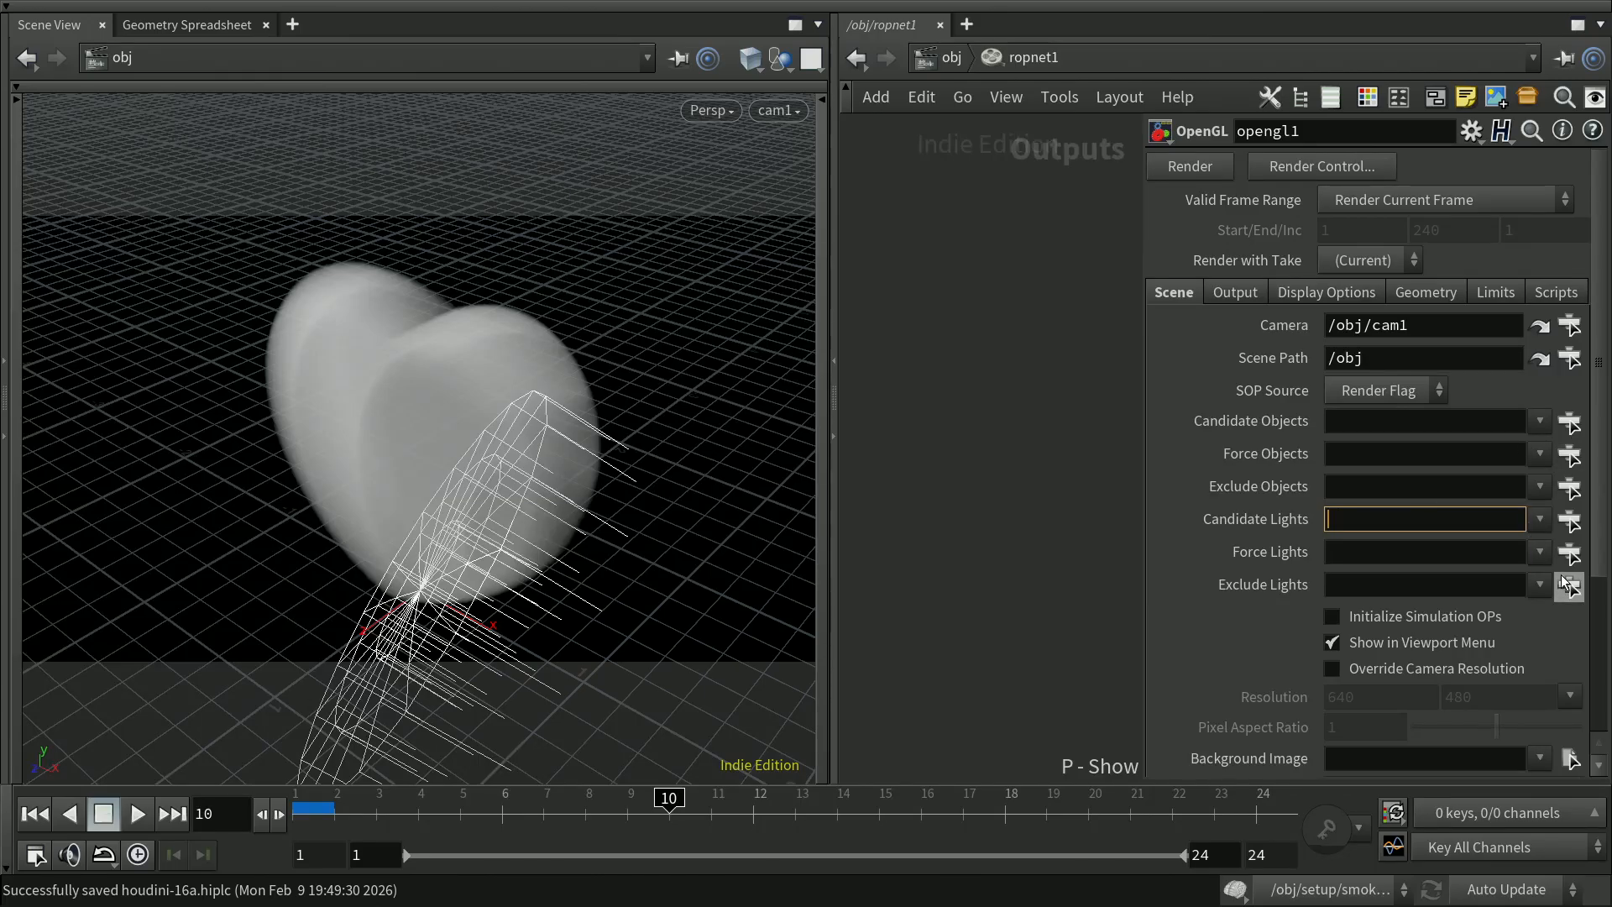
# Set the Force Objects of the opengl1 node to /obj/setup
pyautogui.click(1570, 455)
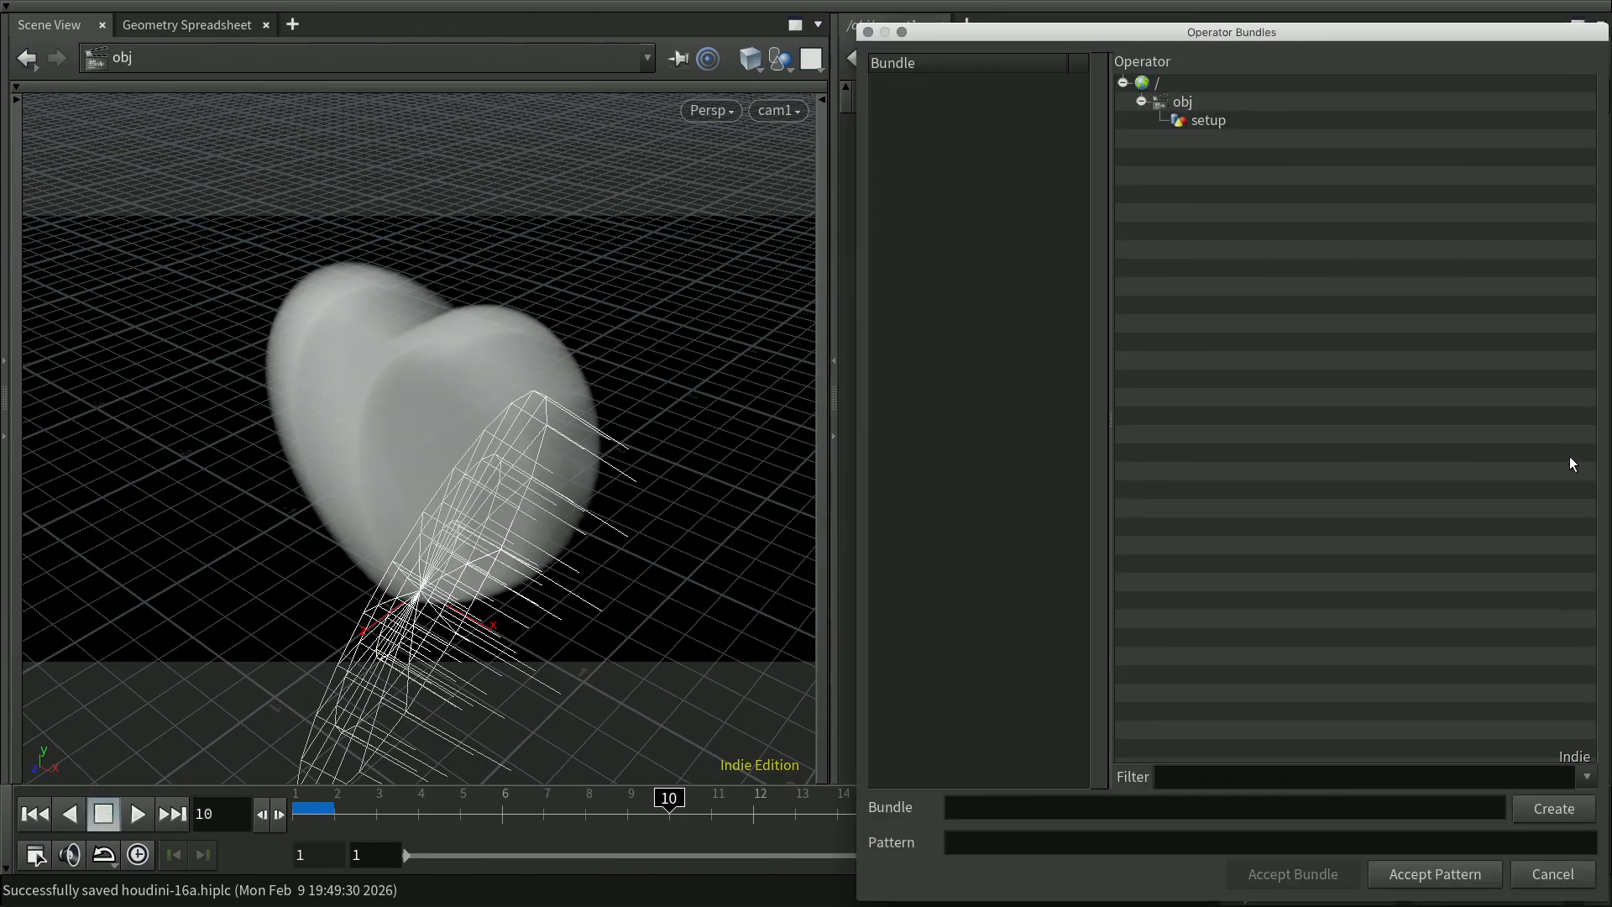
pyautogui.click(1212, 122)
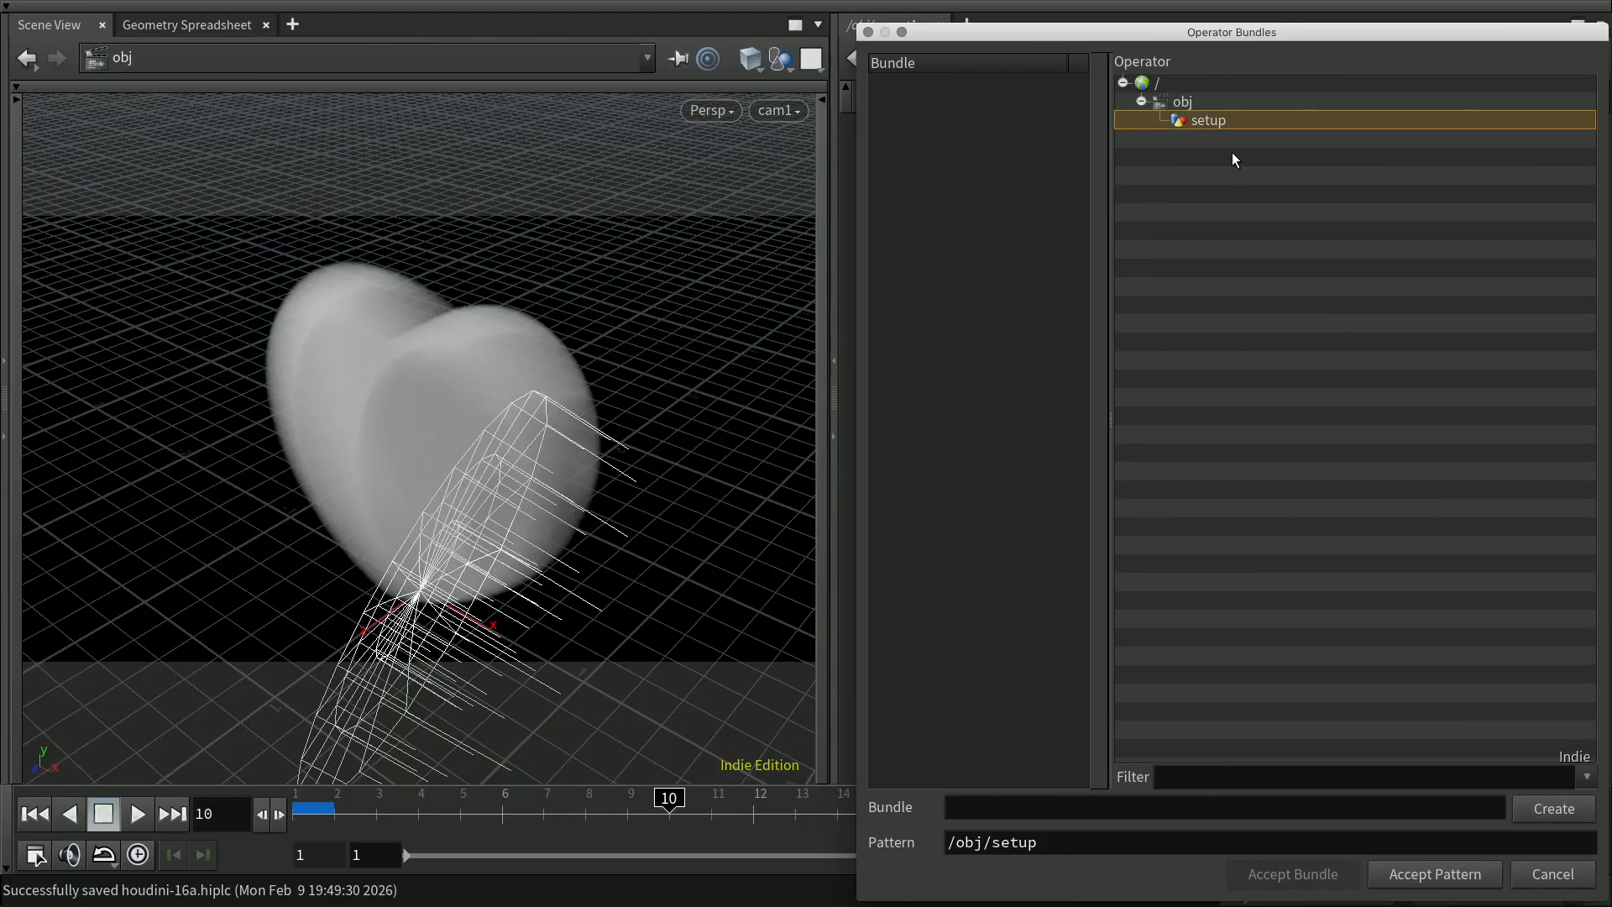
pyautogui.doubleClick(1217, 120)
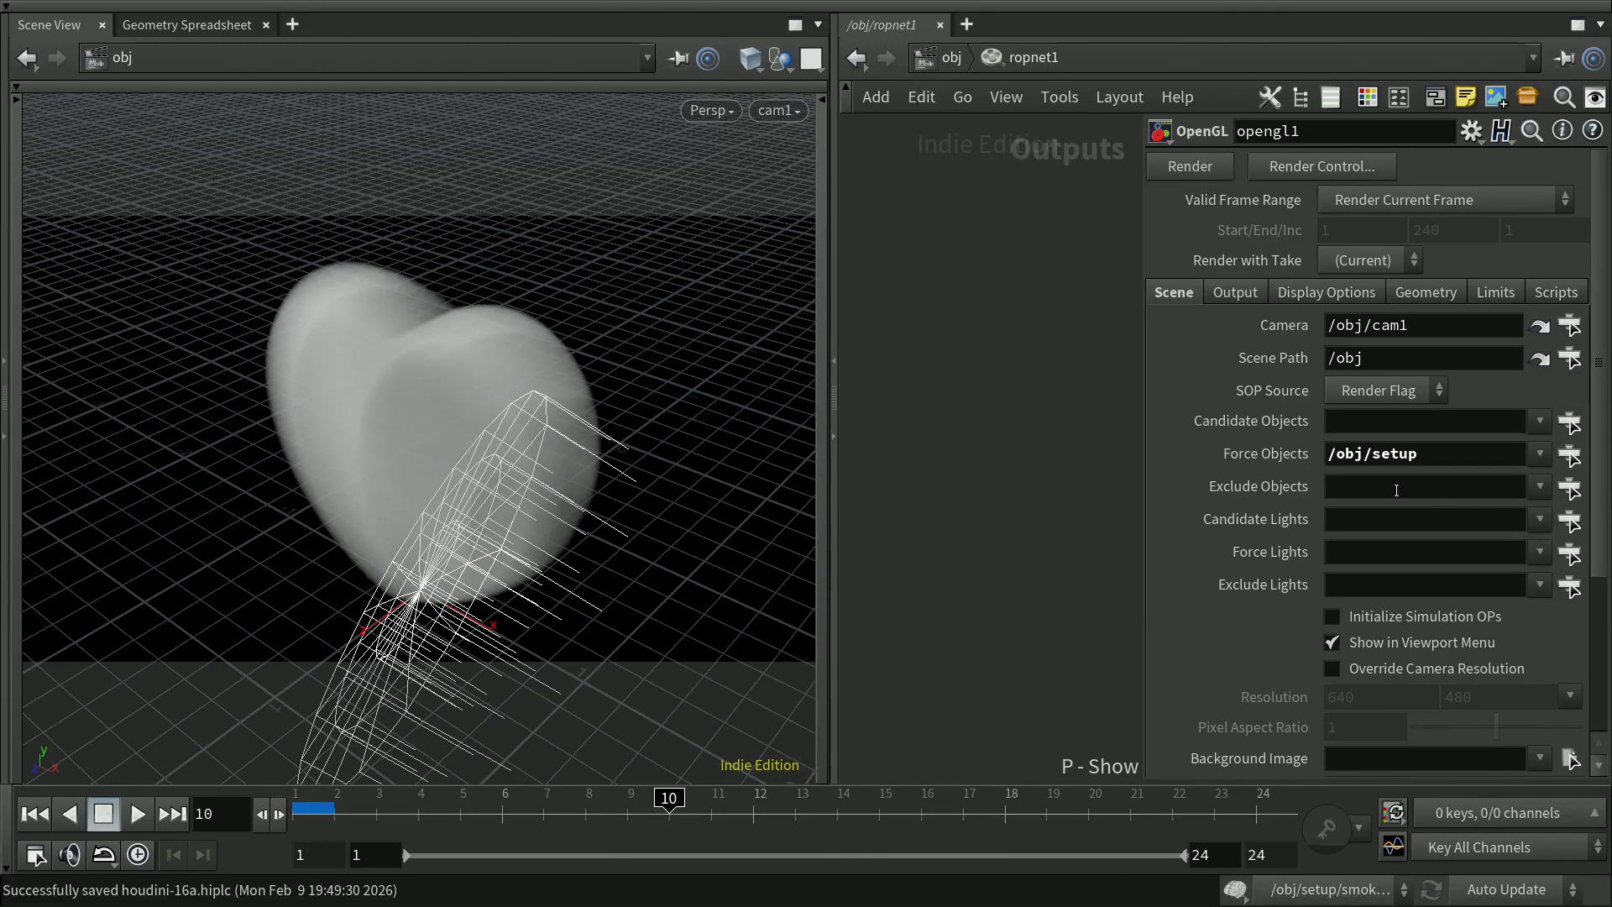
# Set the Candidate Lights of the opengl1 node to /obj/hlight1
pyautogui.click(1570, 522)
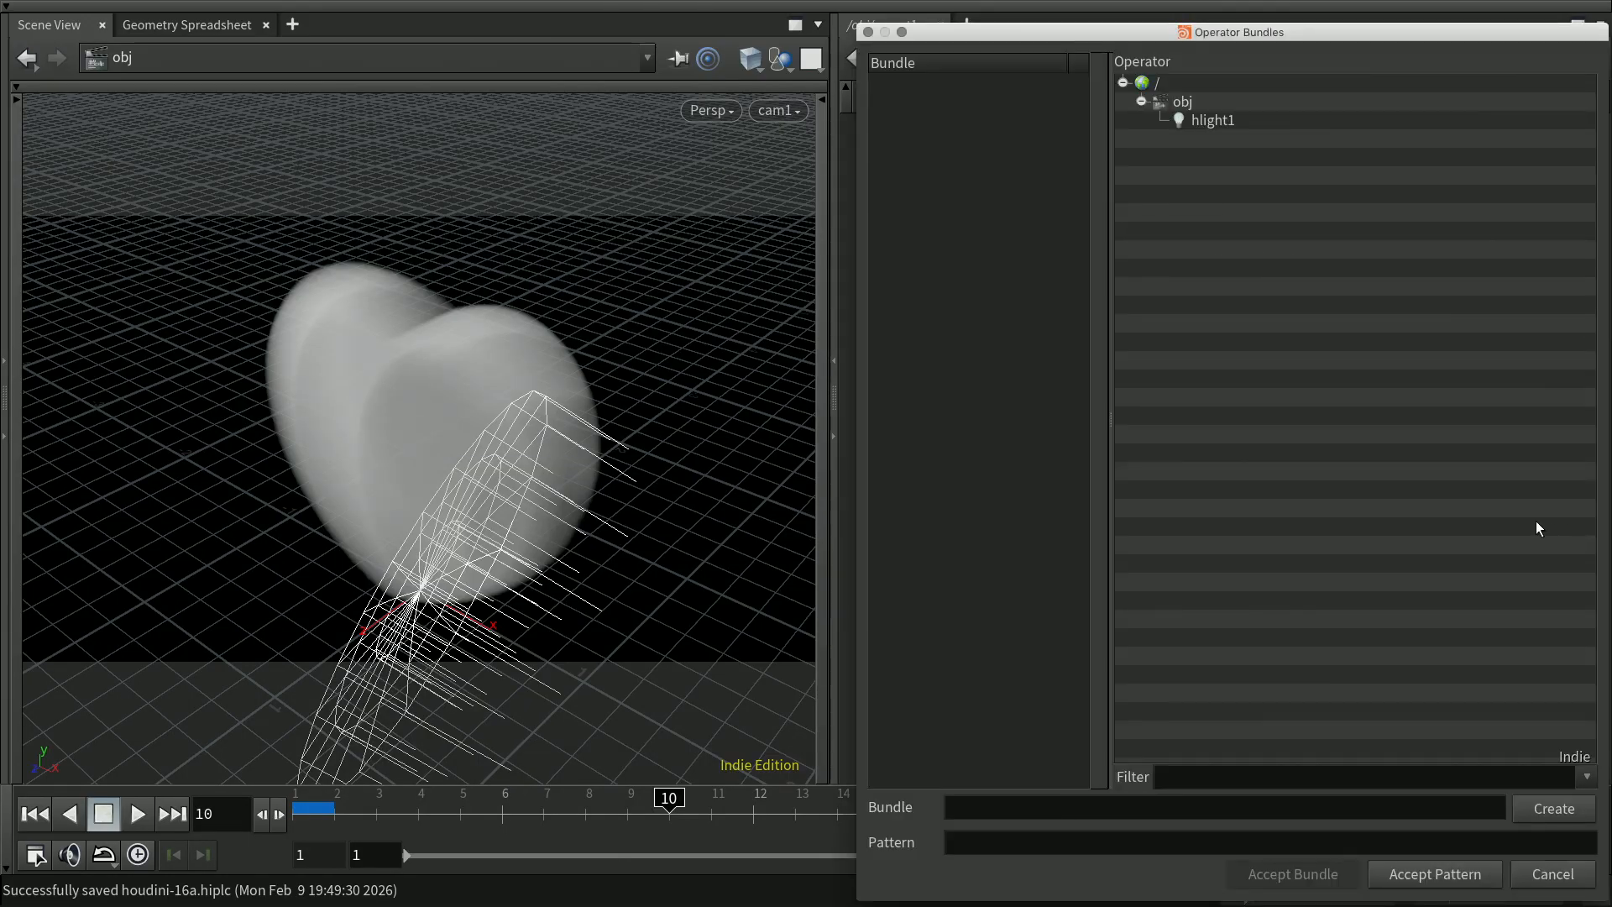
pyautogui.click(1221, 119)
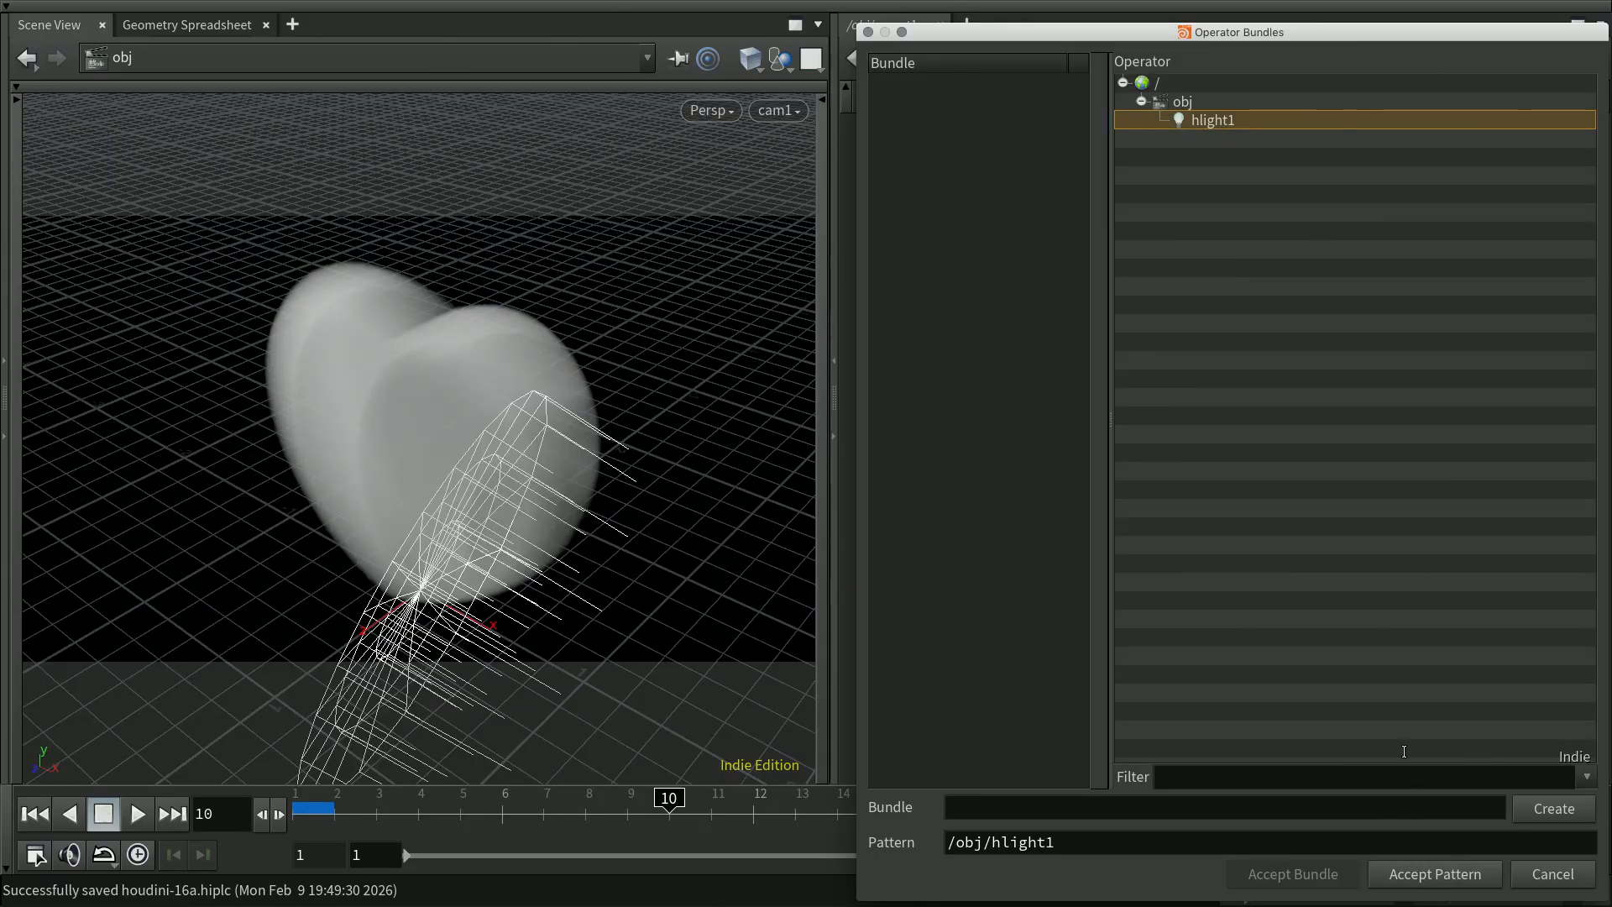
pyautogui.click(1232, 119)
pyautogui.click(1232, 119)
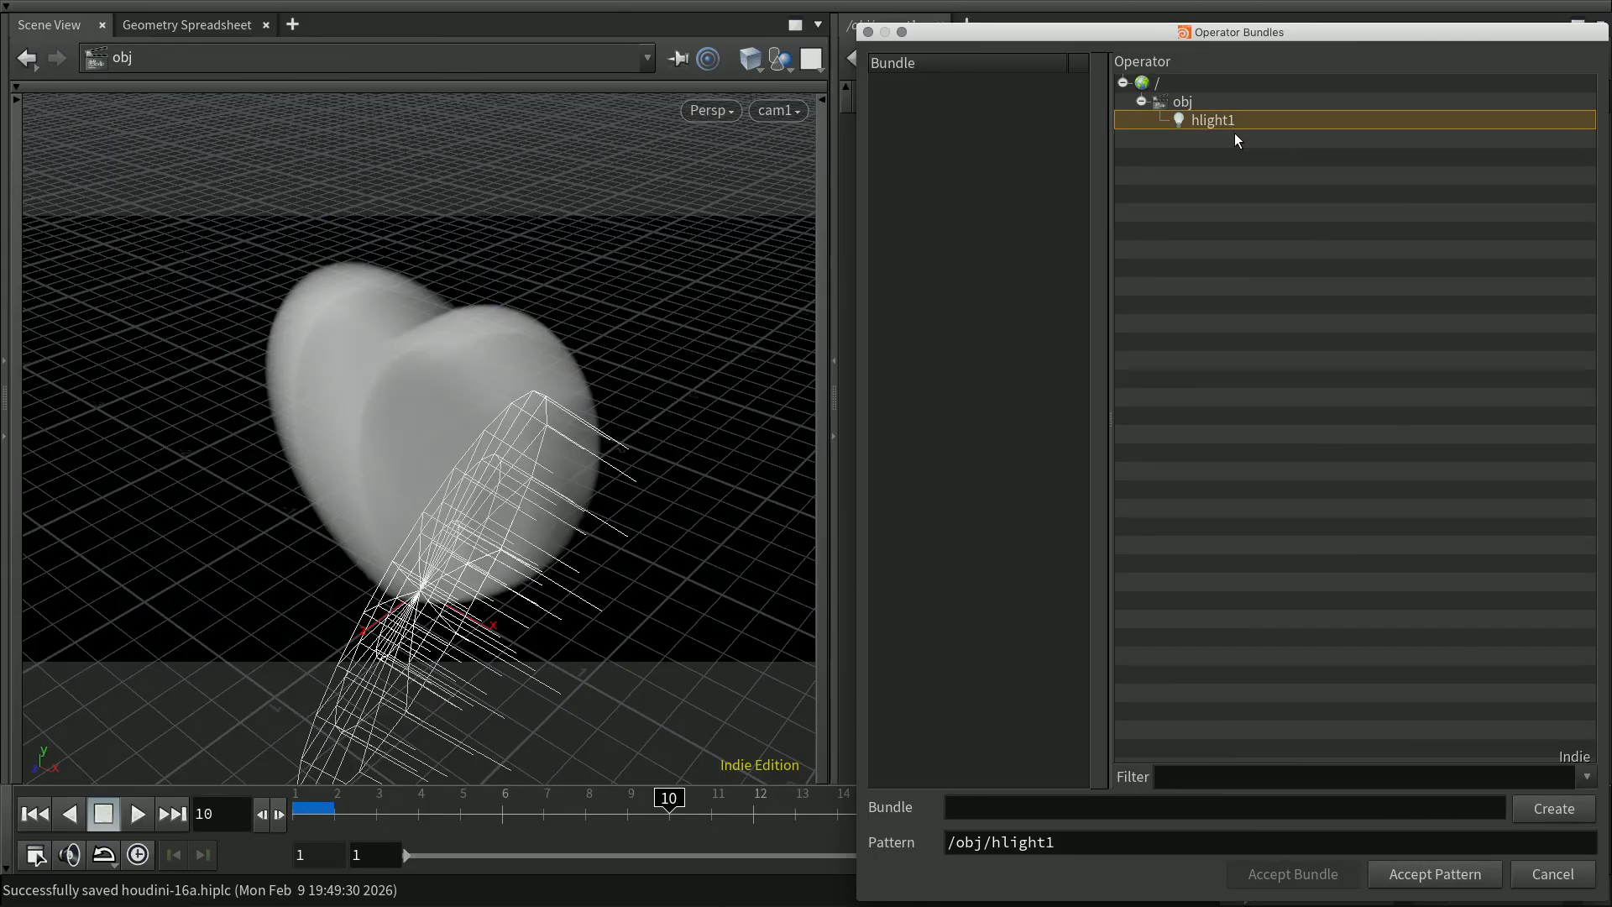
pyautogui.click(1461, 878)
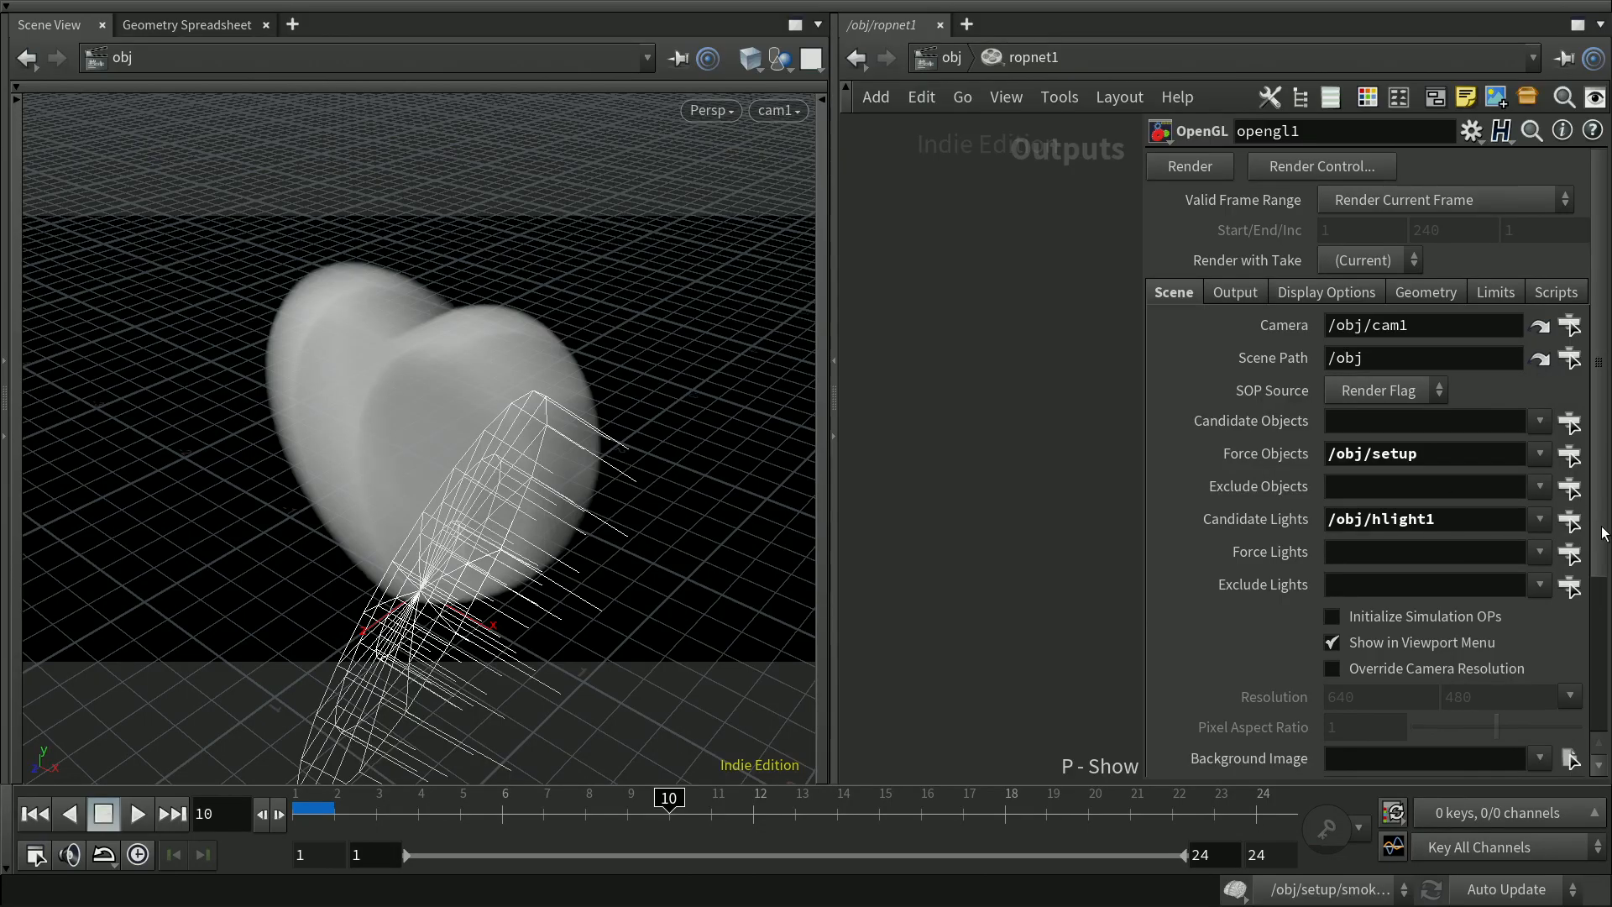
# Set the opengl1 node's Output Image to /Volumes/Data/exr/$HIPNAME/$OS.$F4.exr and check the expanded path
pyautogui.moveTo(1600, 534); pyautogui.dragTo(1592, 467)
pyautogui.click(1246, 293)
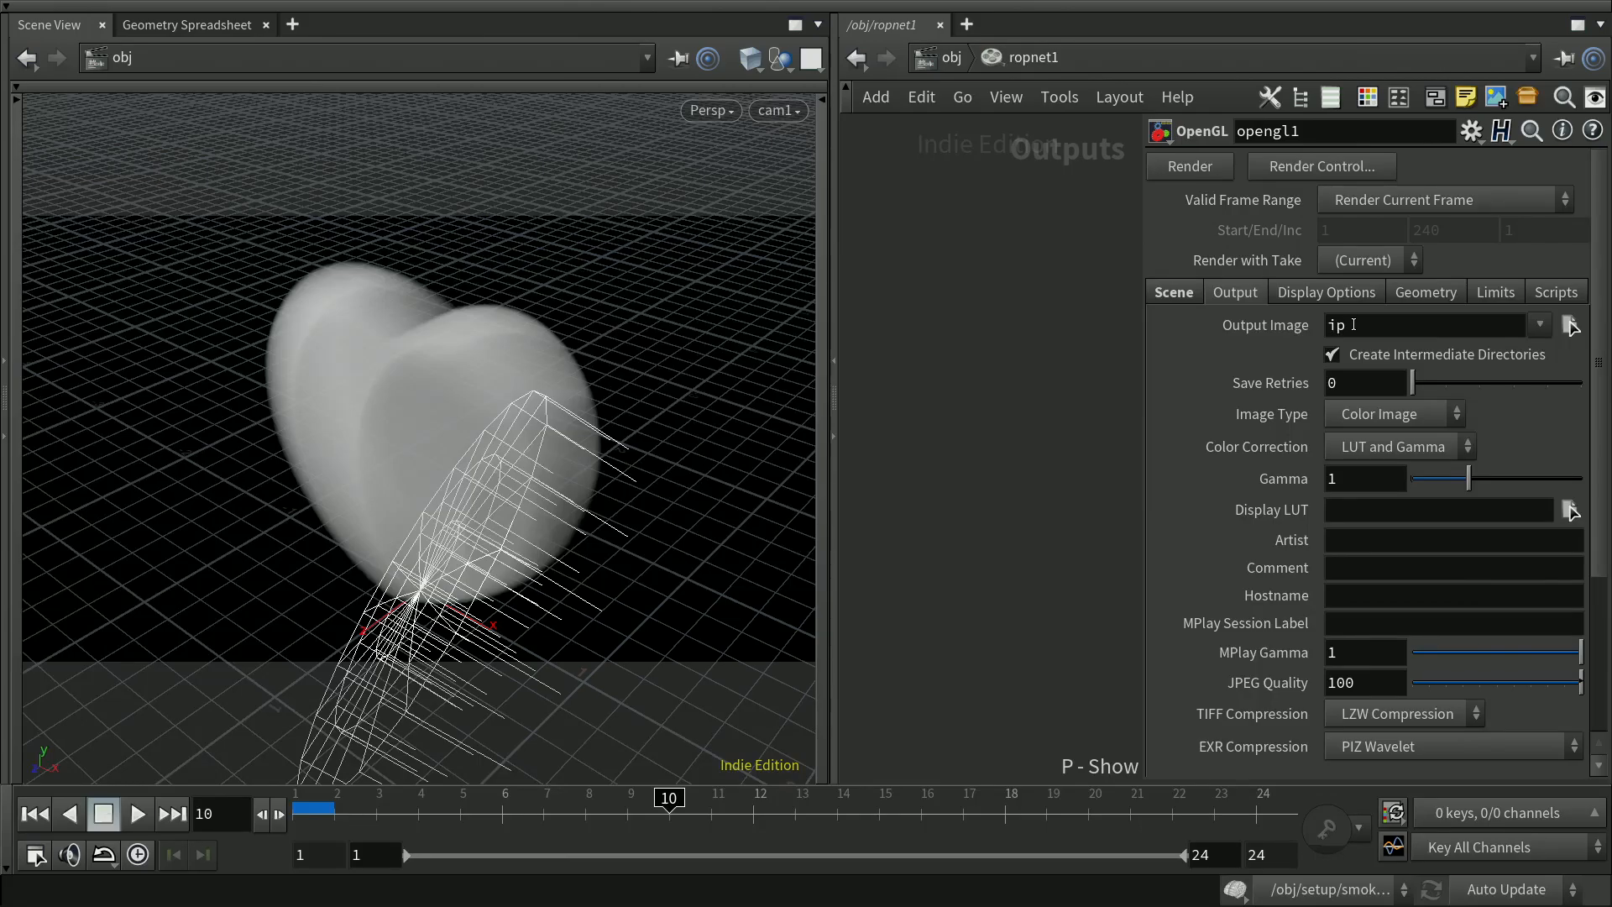
pyautogui.moveTo(1353, 324); pyautogui.dragTo(1301, 329)
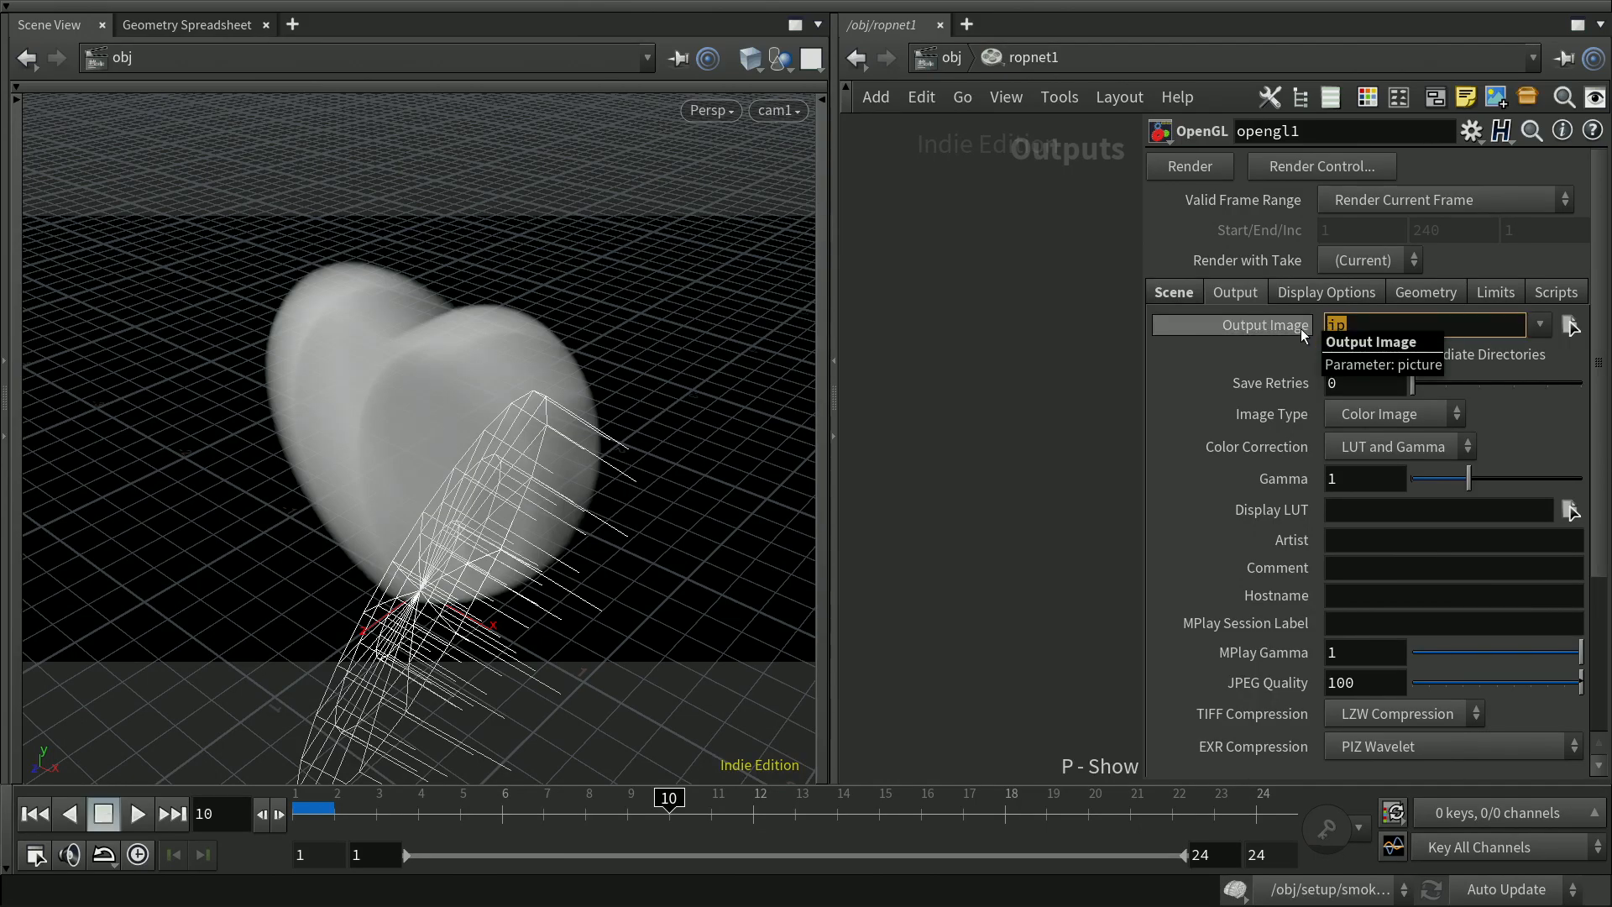
pyautogui.write('/')
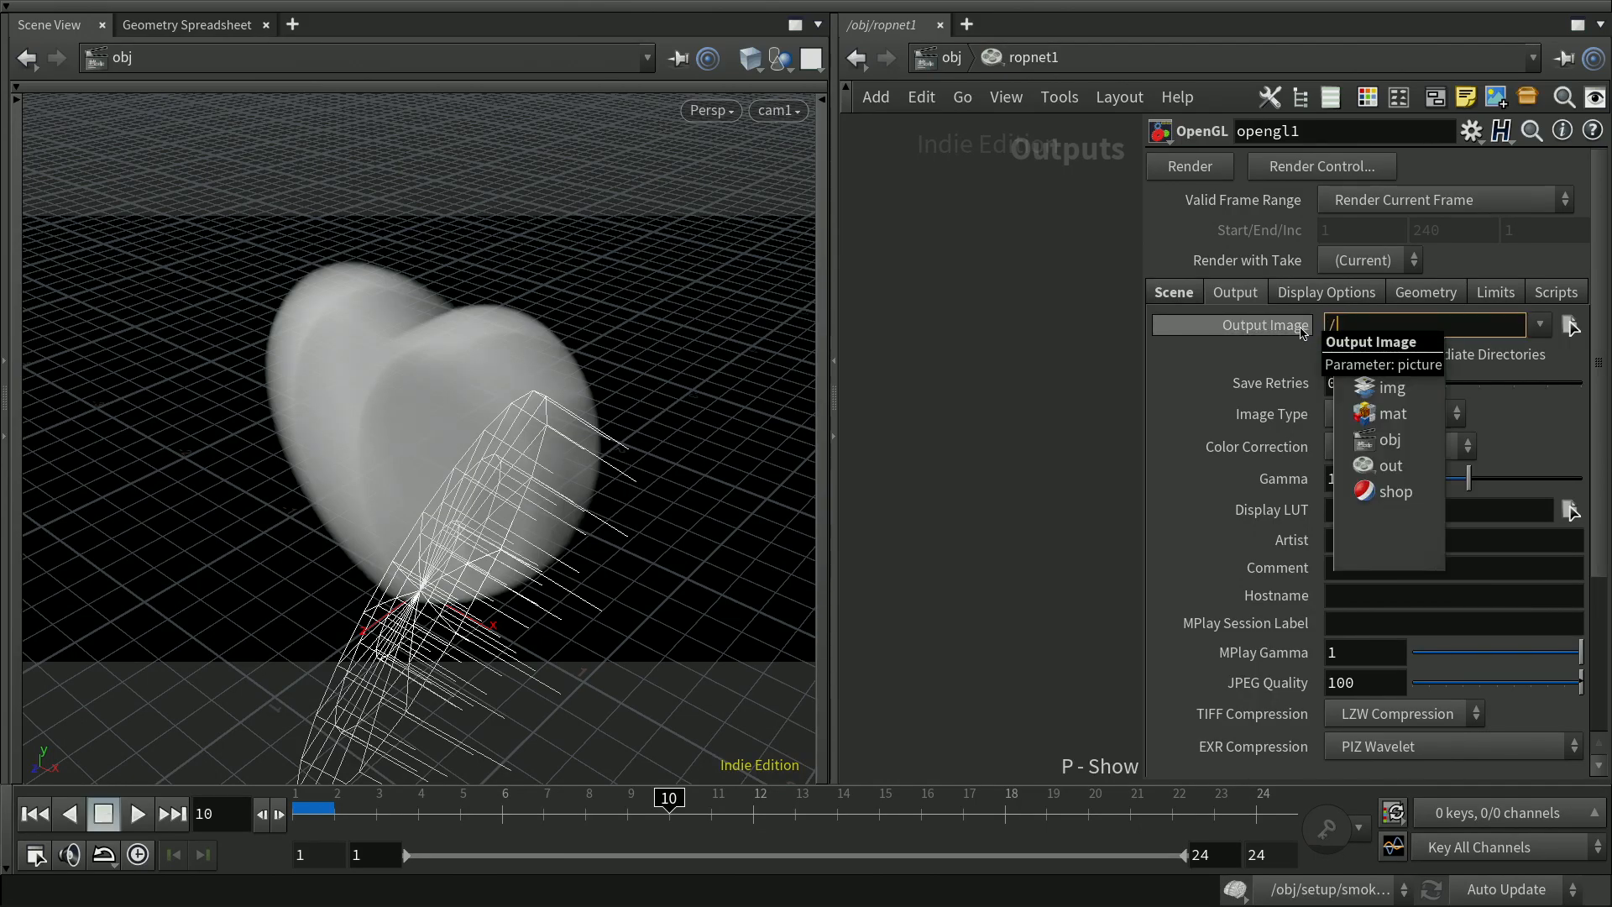
pyautogui.write('Volumes/Data')
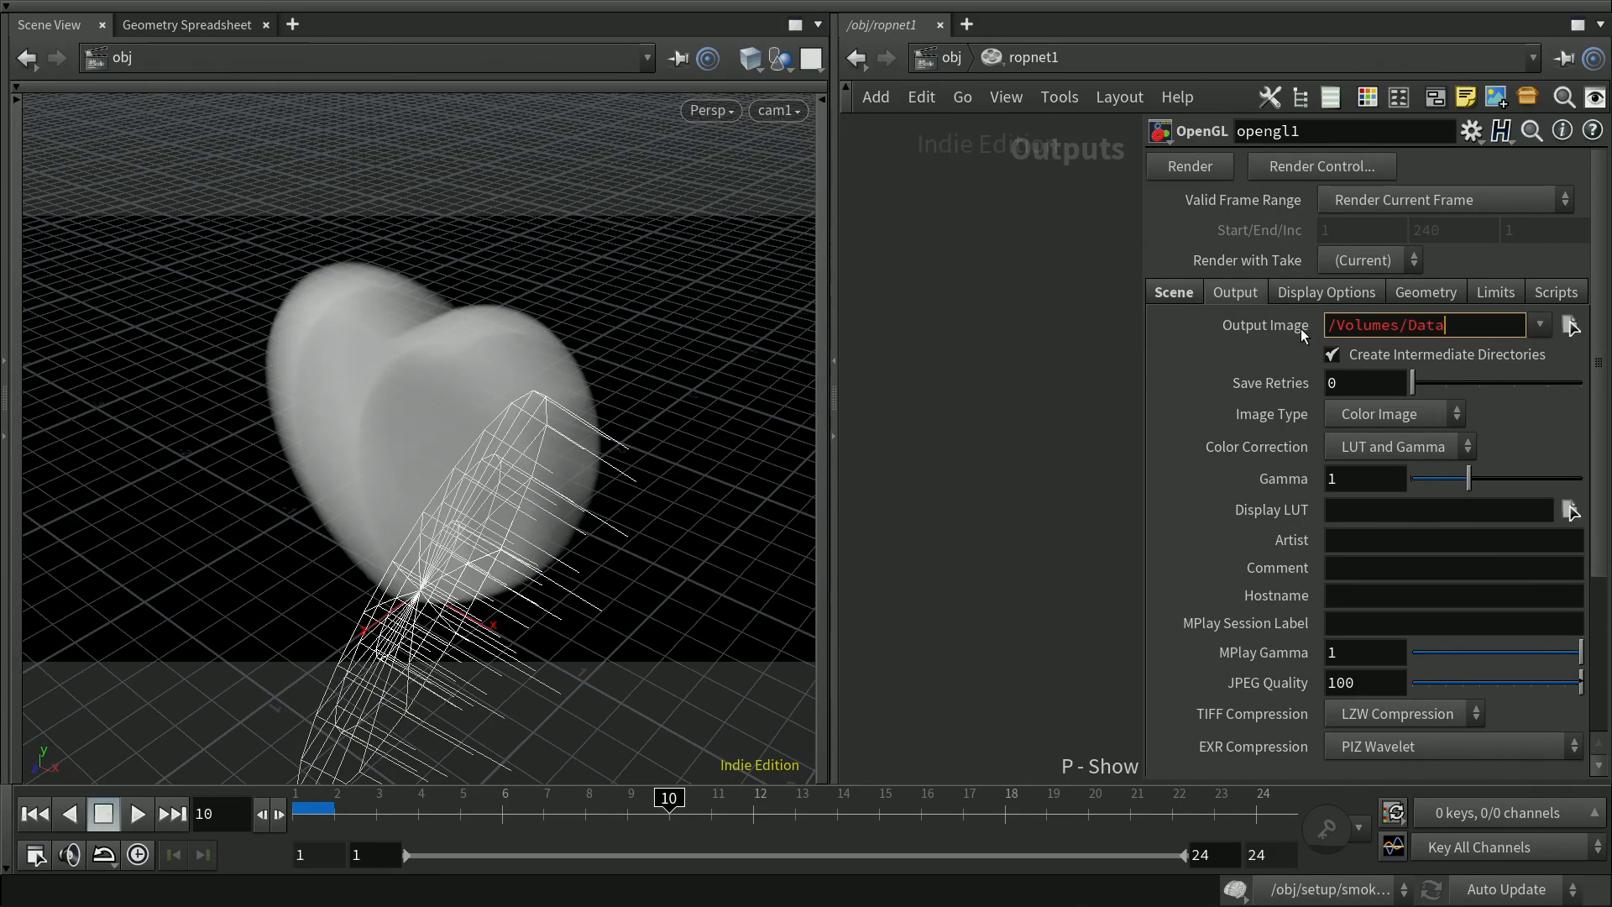
pyautogui.write('/exr/$HI')
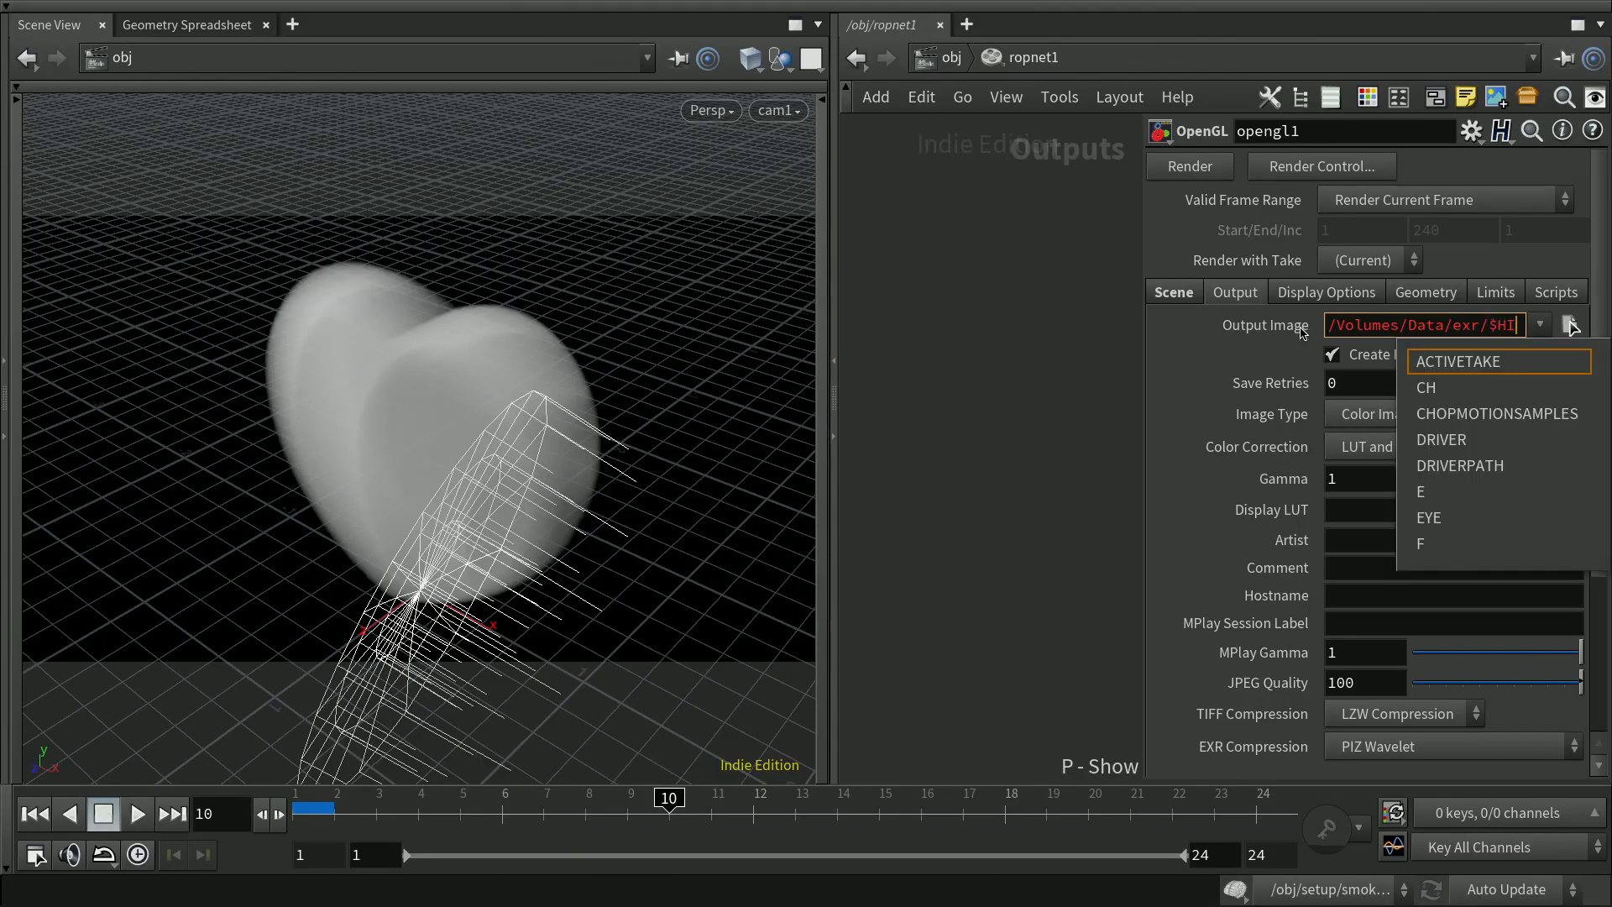
pyautogui.write('PNAME')
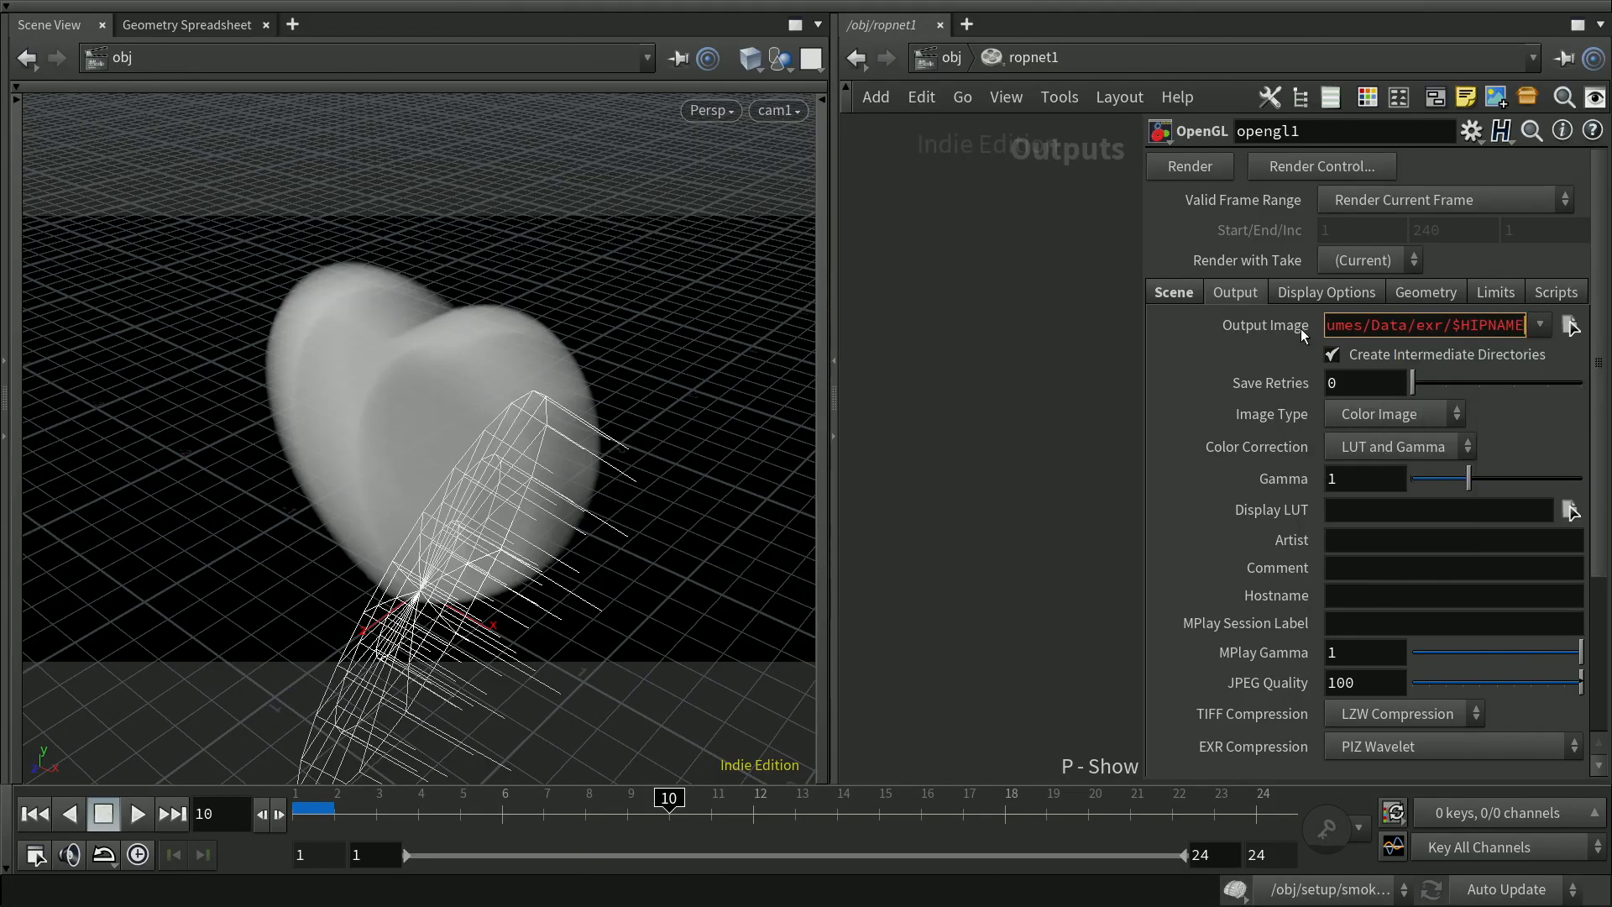
pyautogui.write('/$')
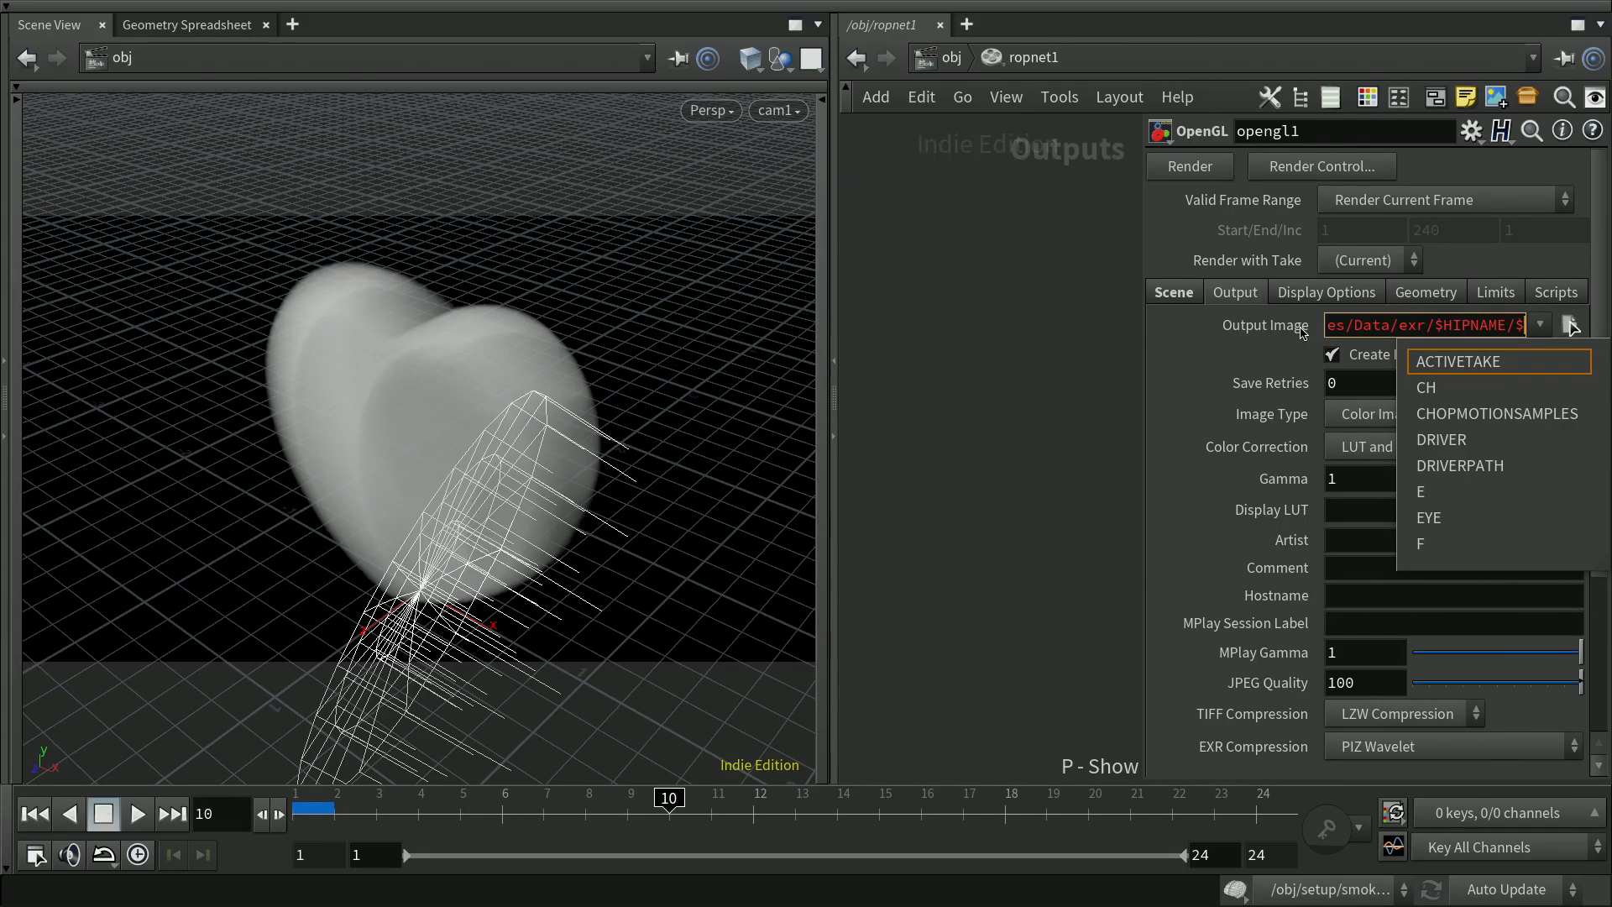
pyautogui.write('OS.')
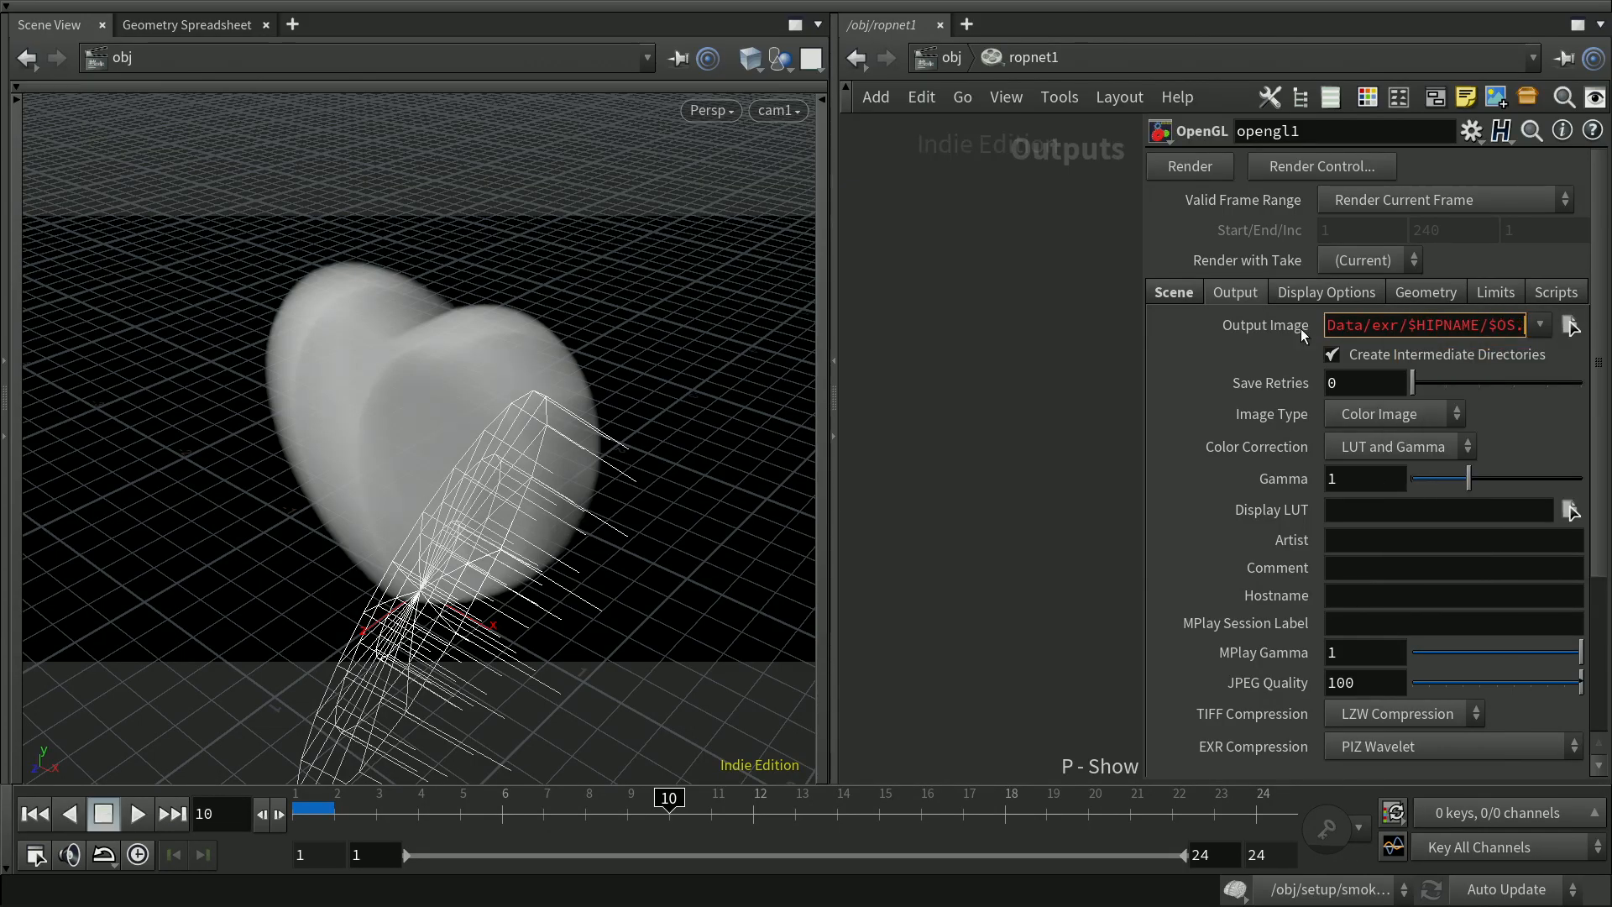
pyautogui.write('$')
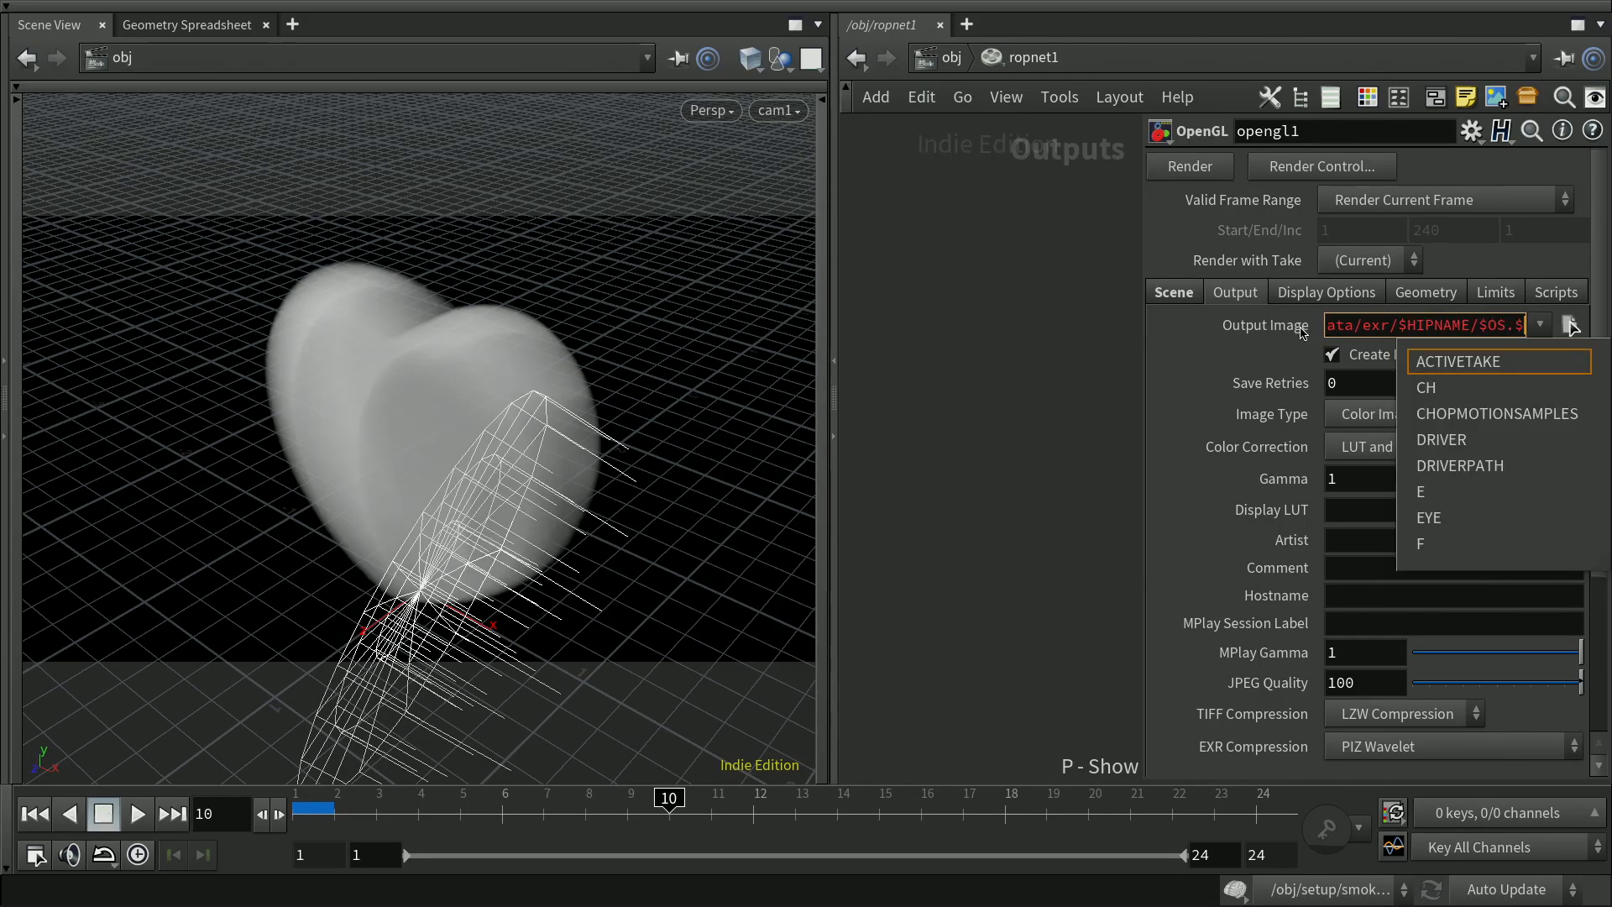
pyautogui.write('F4')
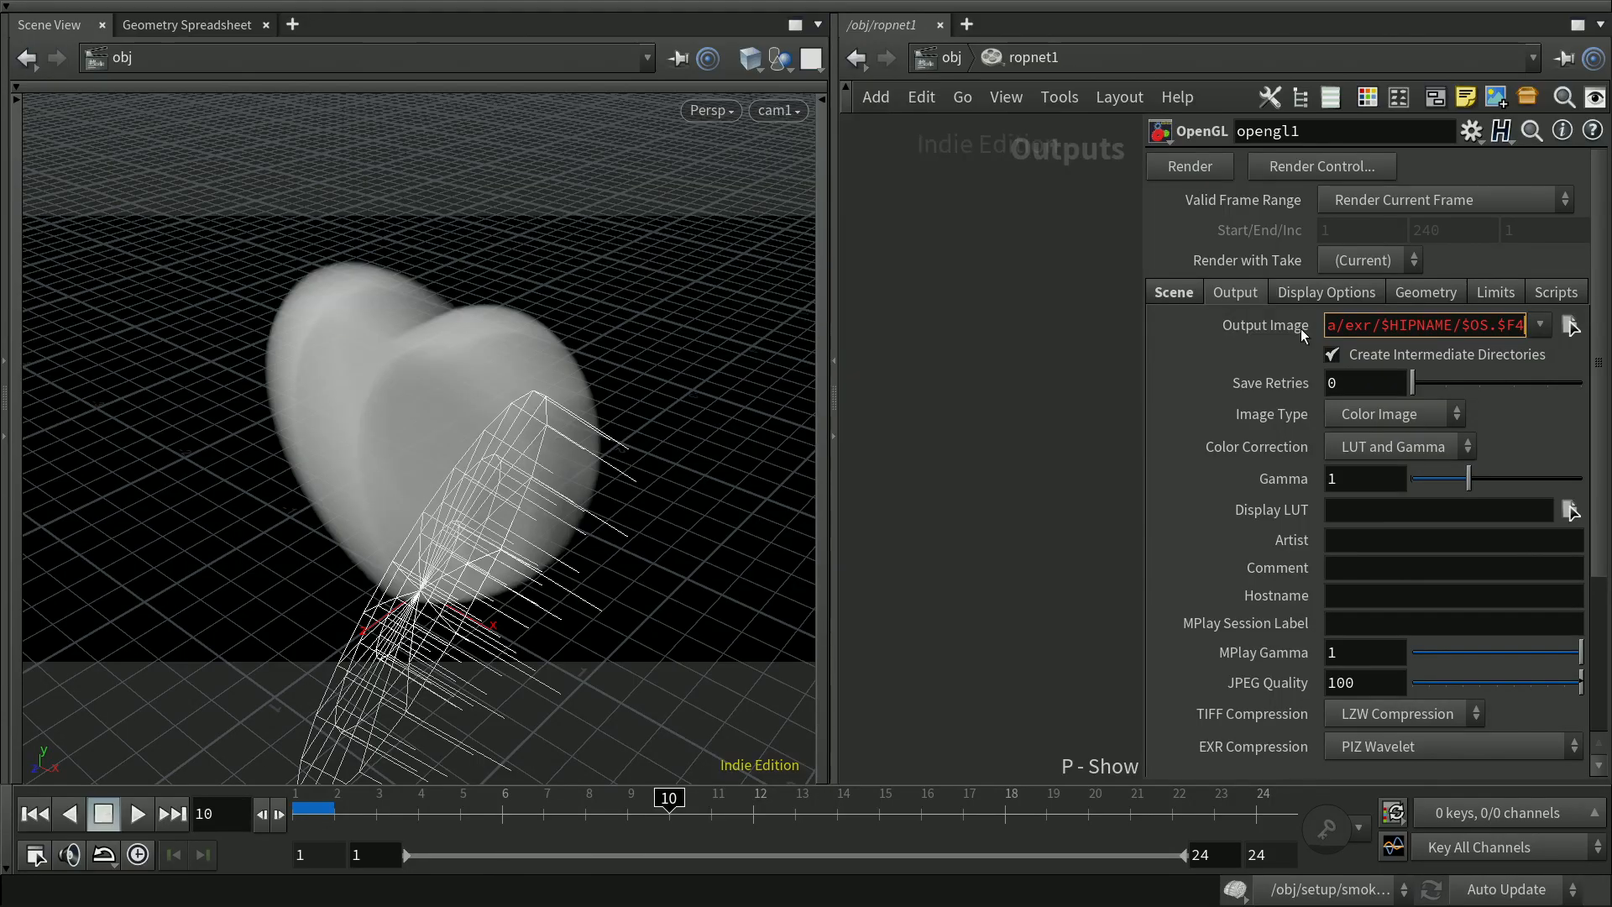
pyautogui.write('.exr')
pyautogui.press('Return')
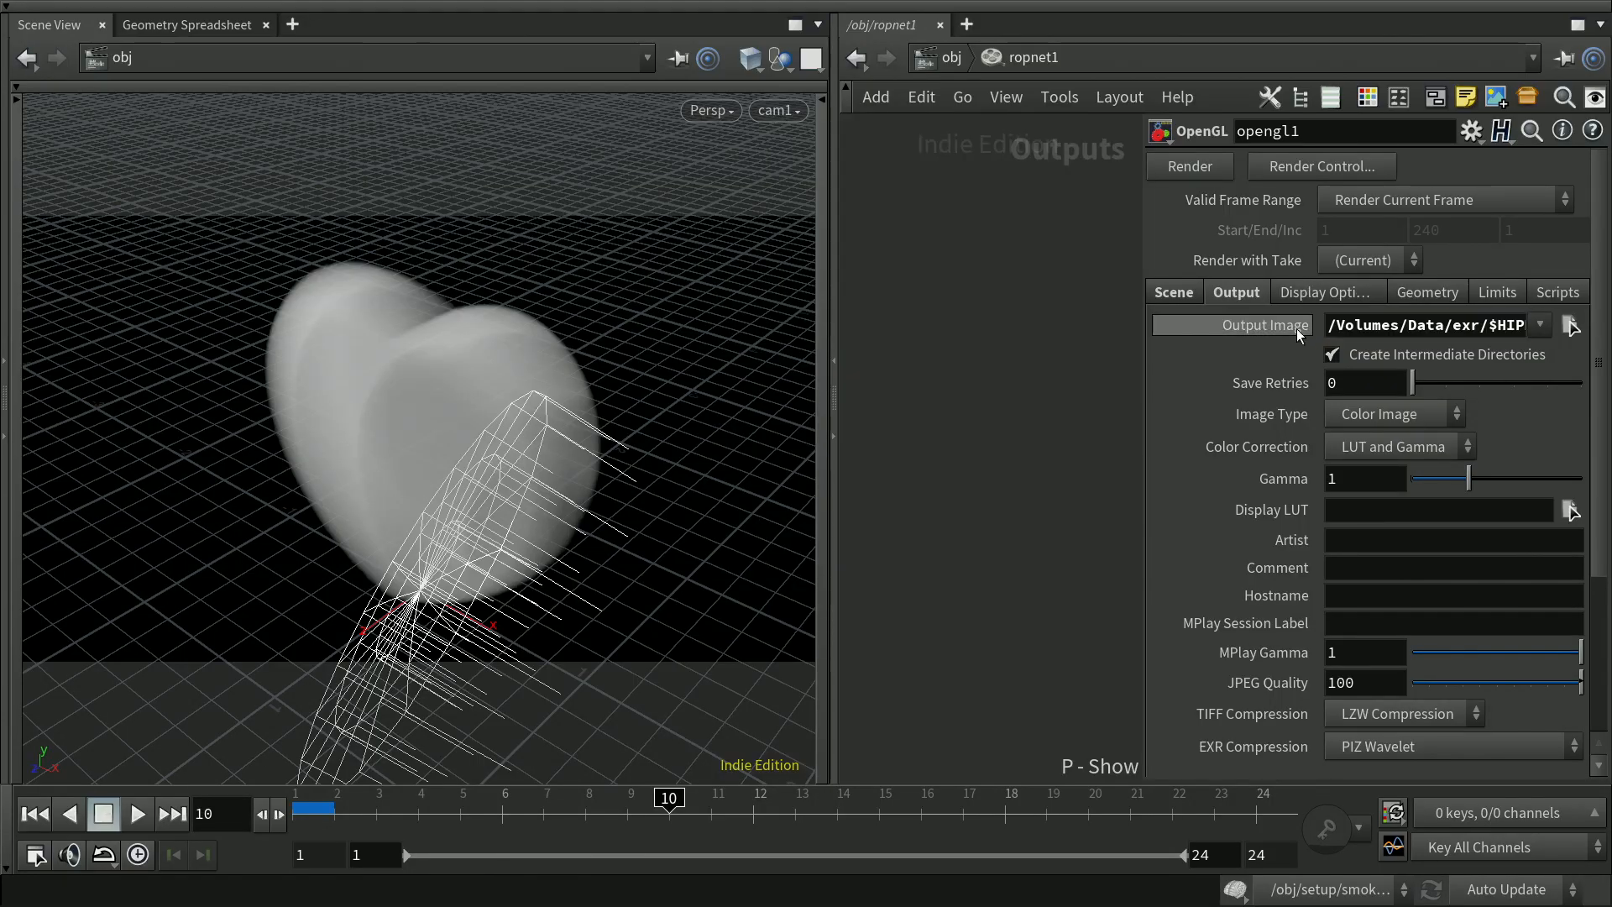
pyautogui.click(1289, 326)
pyautogui.moveTo(1484, 324); pyautogui.dragTo(1411, 328)
pyautogui.click(1031, 519)
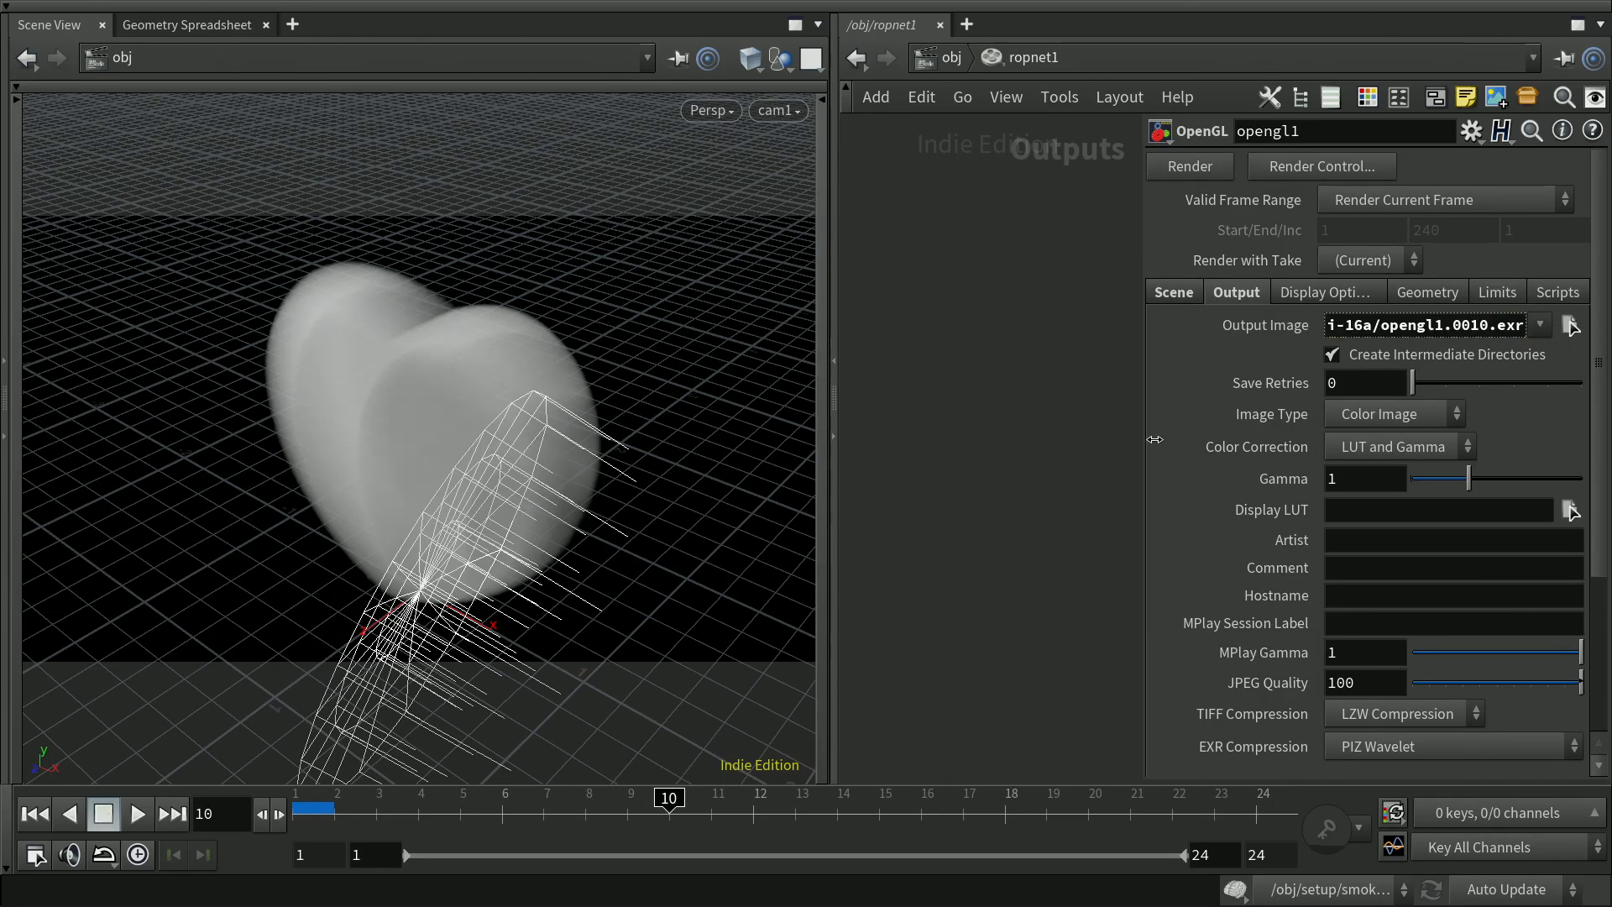
pyautogui.click(1284, 325)
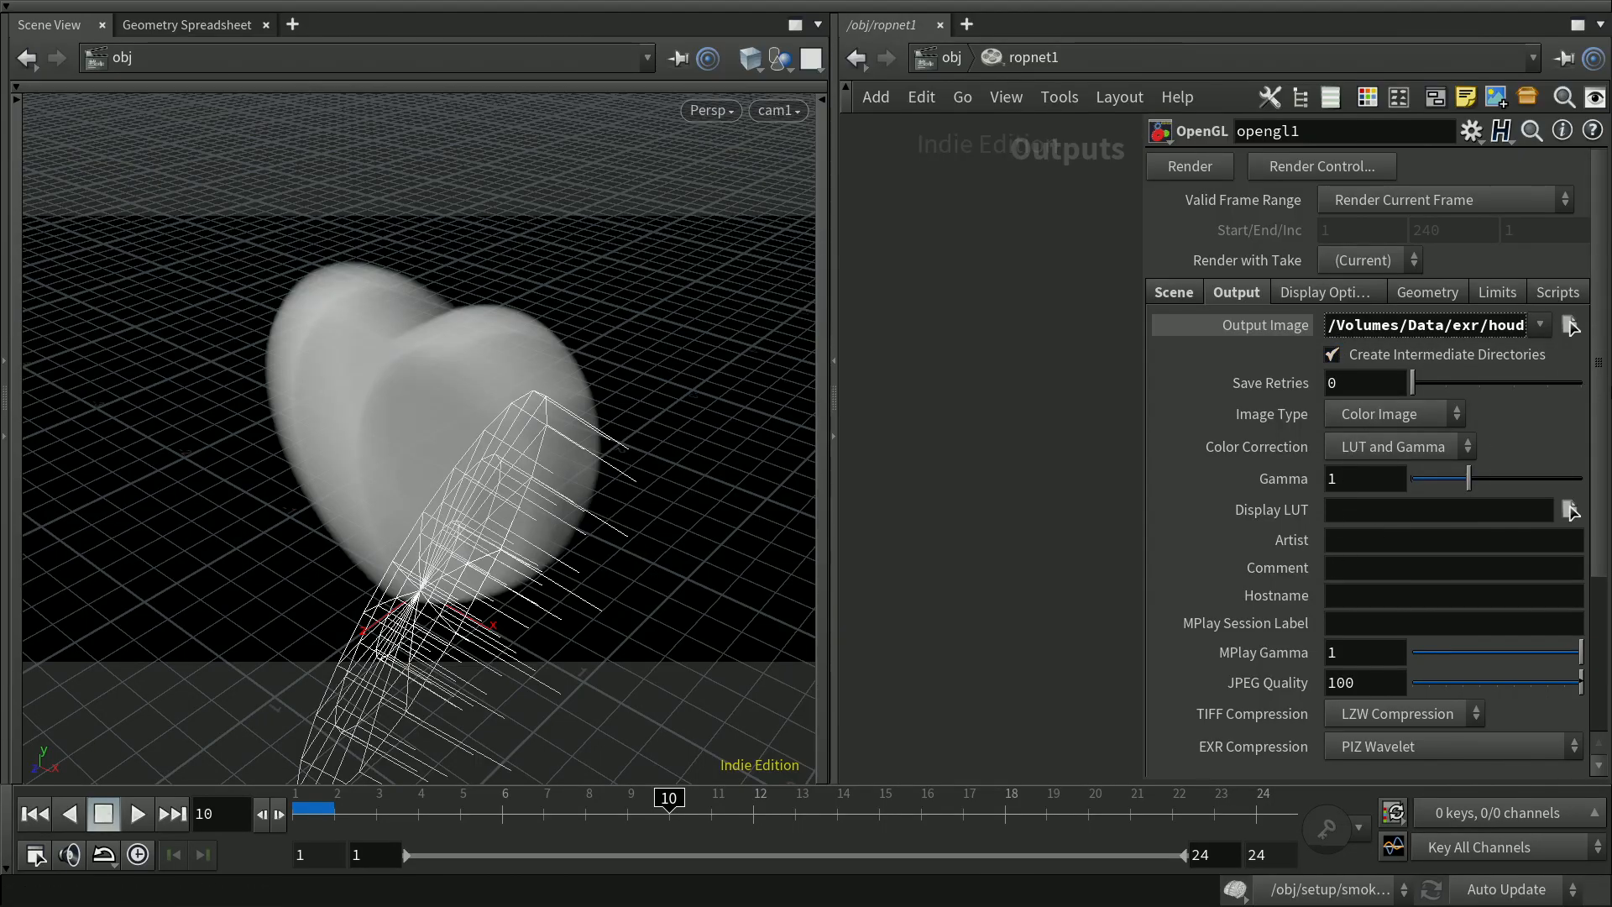
# Set the opengl1 node's Color Correction to None and its EXR Compression to DWA-A (32-scanline block compression, lossy)
pyautogui.click(1402, 447)
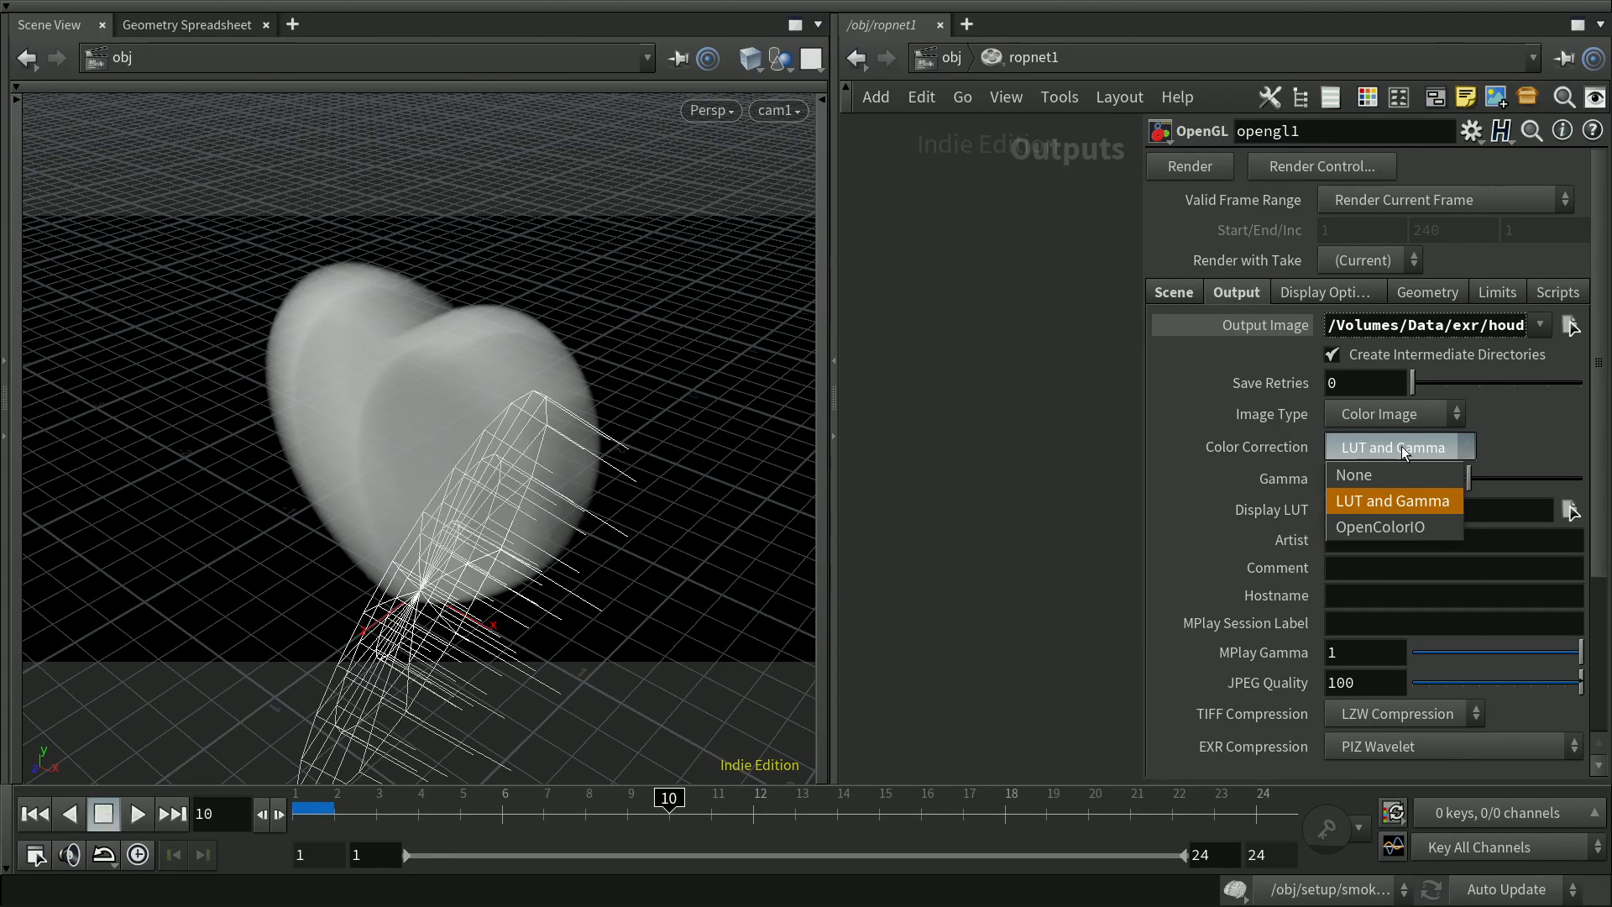
pyautogui.click(1354, 474)
pyautogui.scroll(-5, 1595, 470)
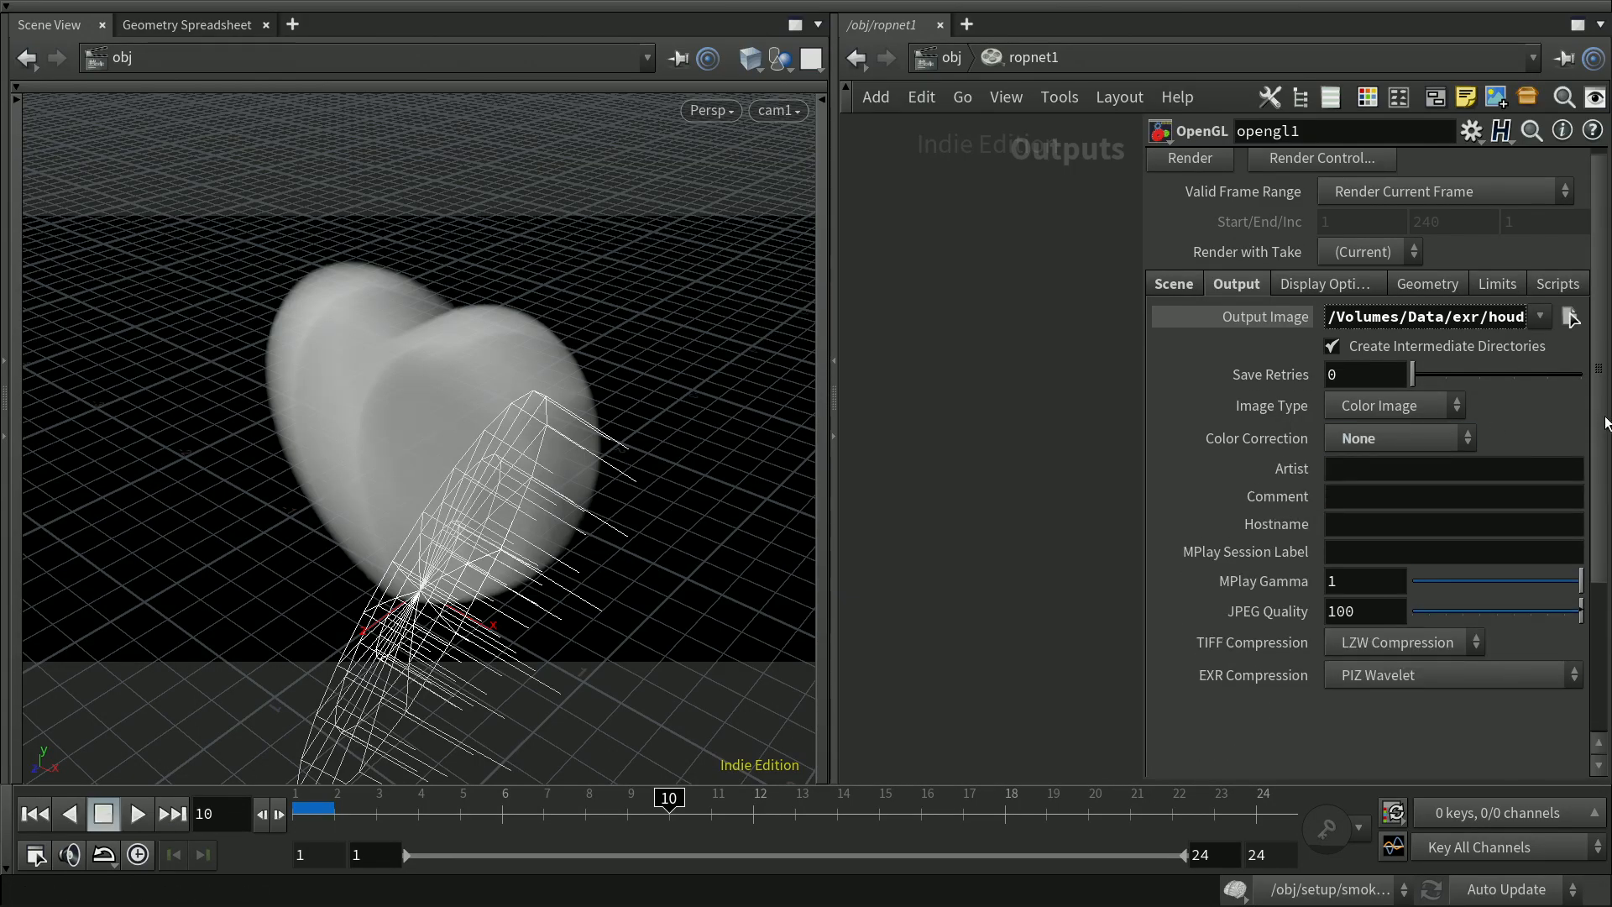
pyautogui.scroll(-2, 1586, 529)
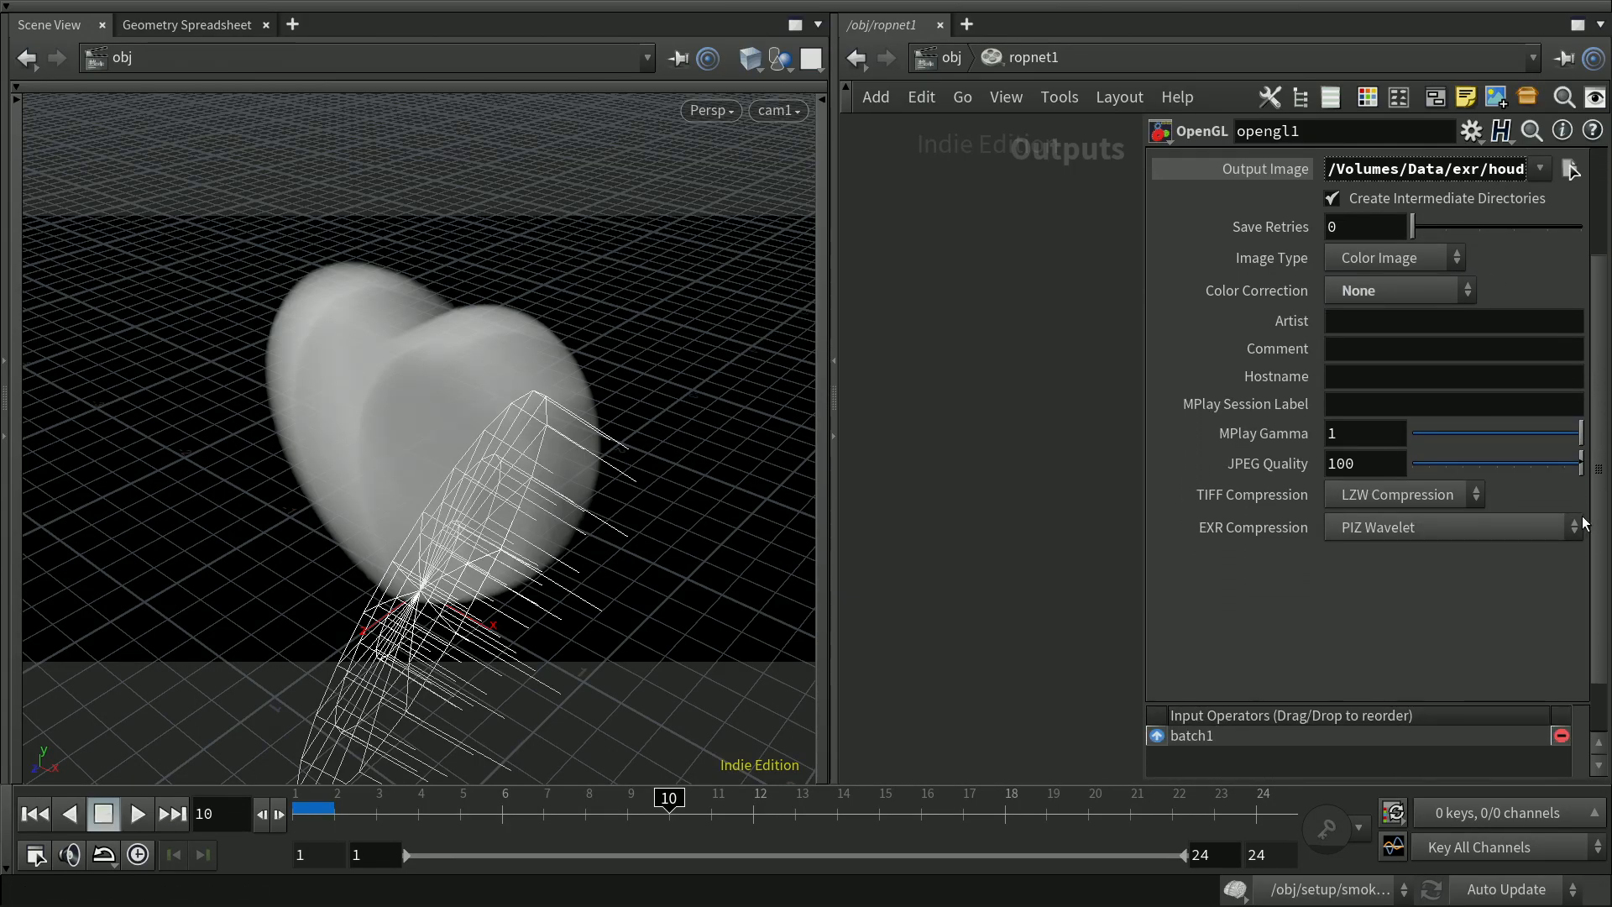
pyautogui.scroll(-1, 1565, 558)
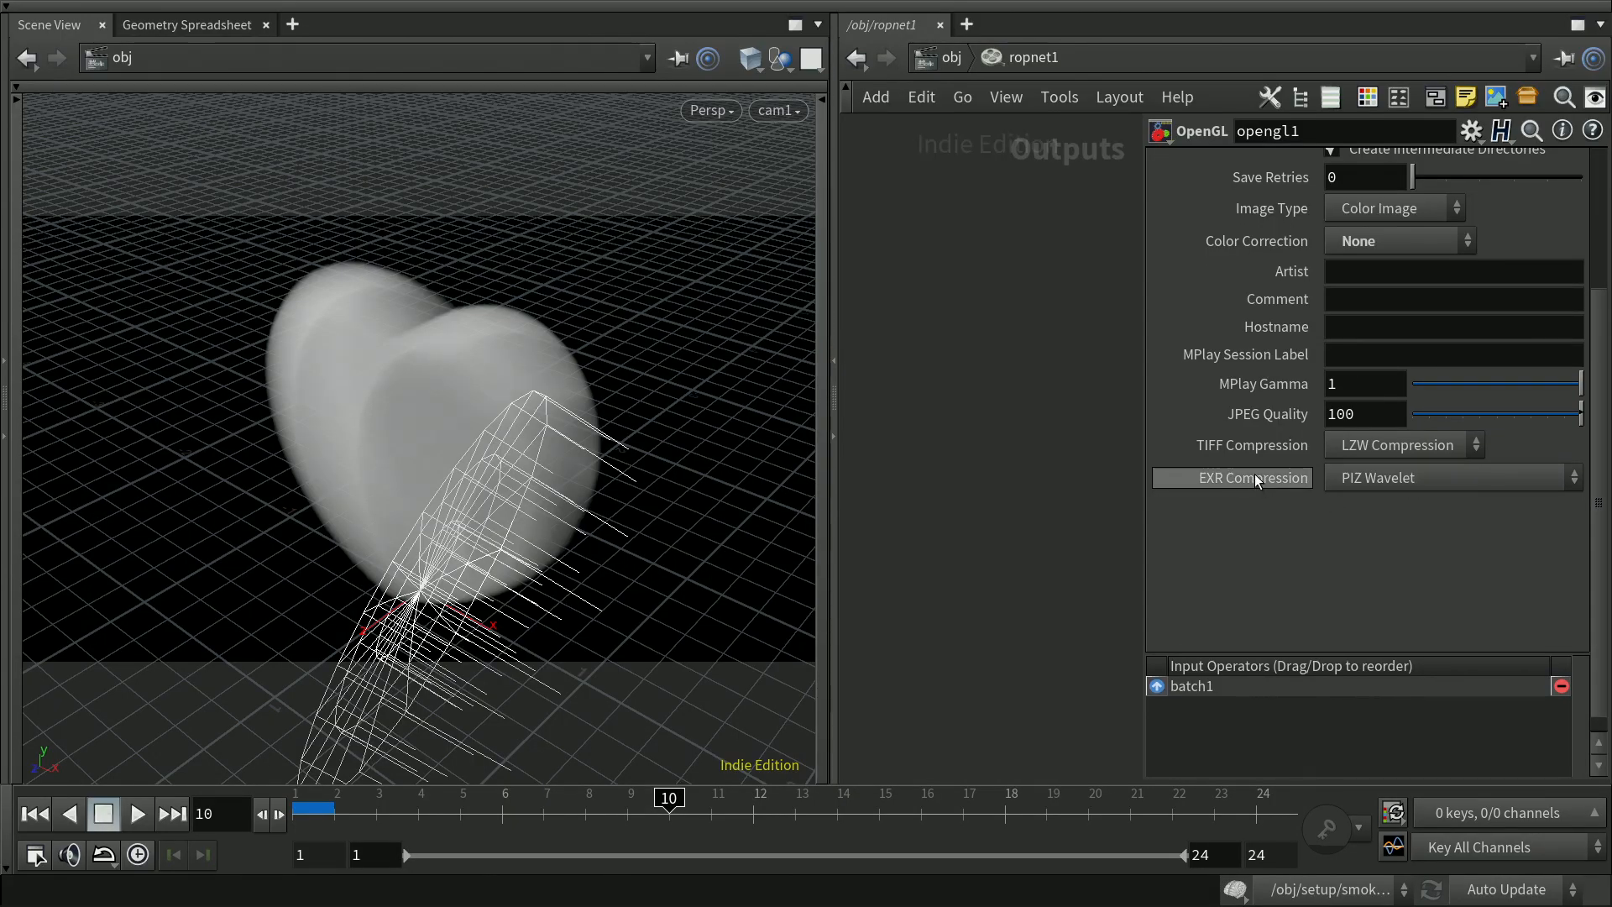
pyautogui.click(1417, 477)
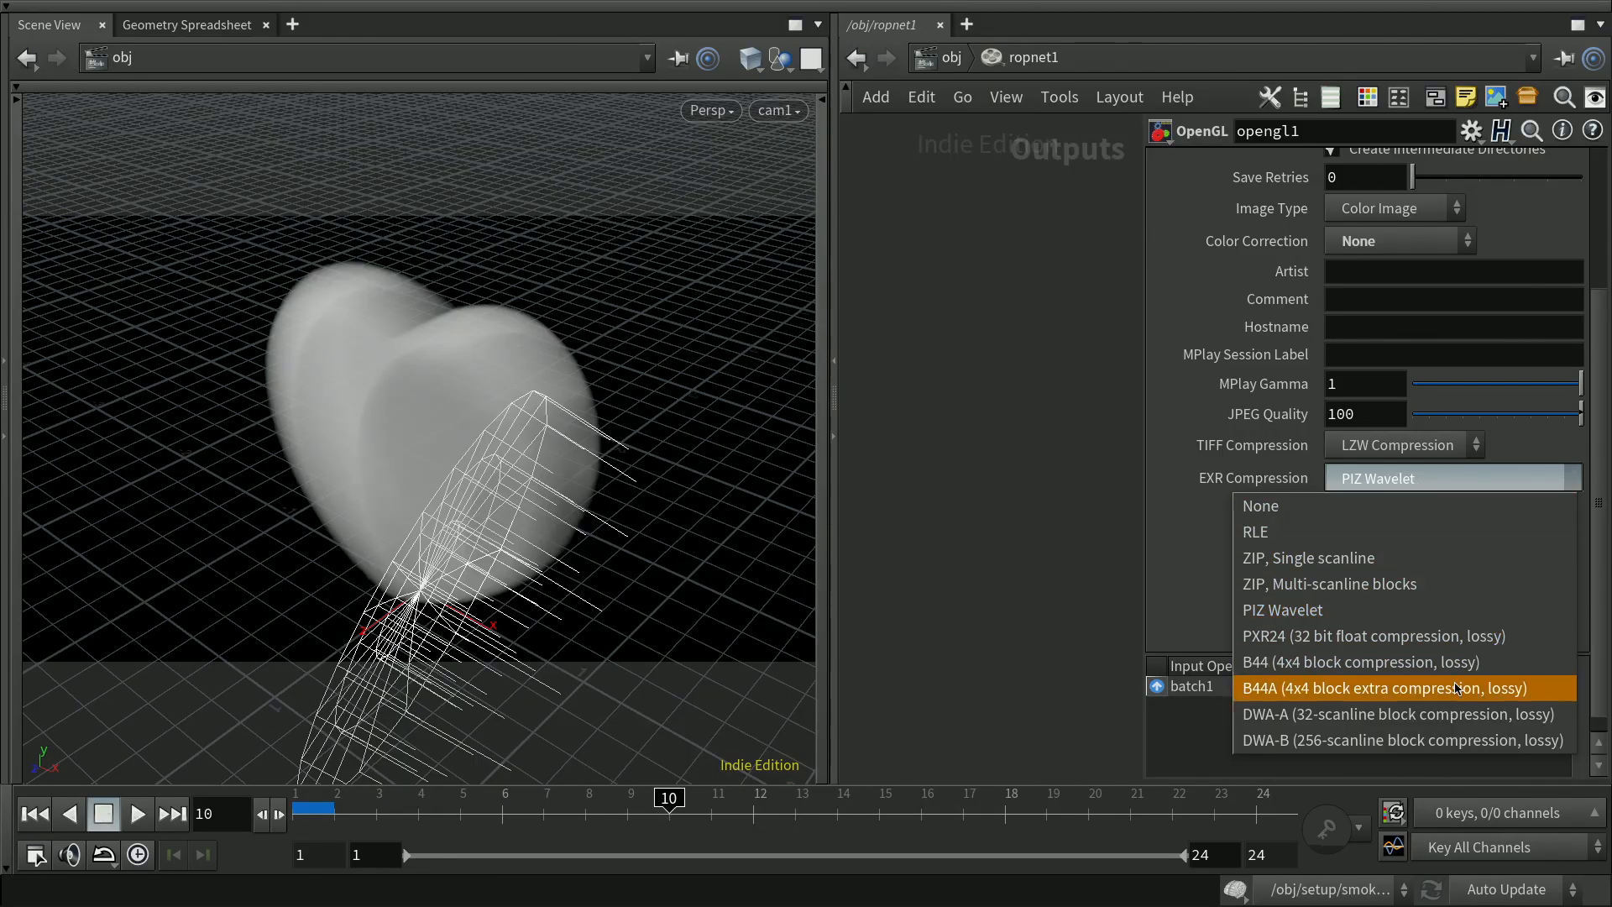
pyautogui.click(1282, 718)
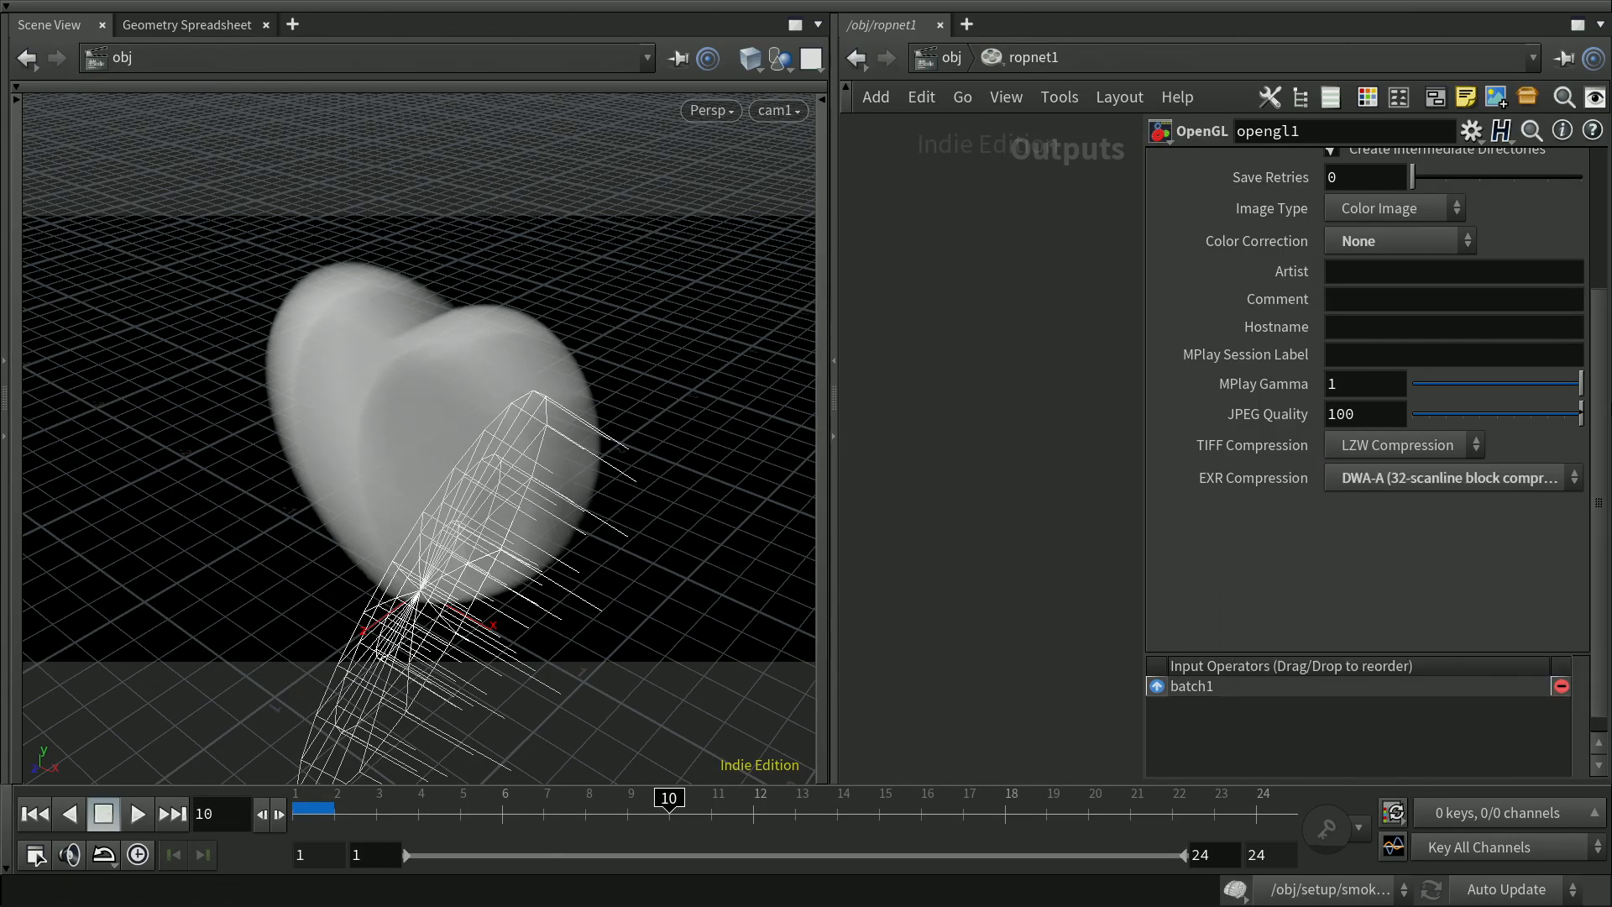
# Set the opengl1 node's Valid Frame Range to Render Frame Range with the end frame at 24
pyautogui.scroll(5, 1354, 251)
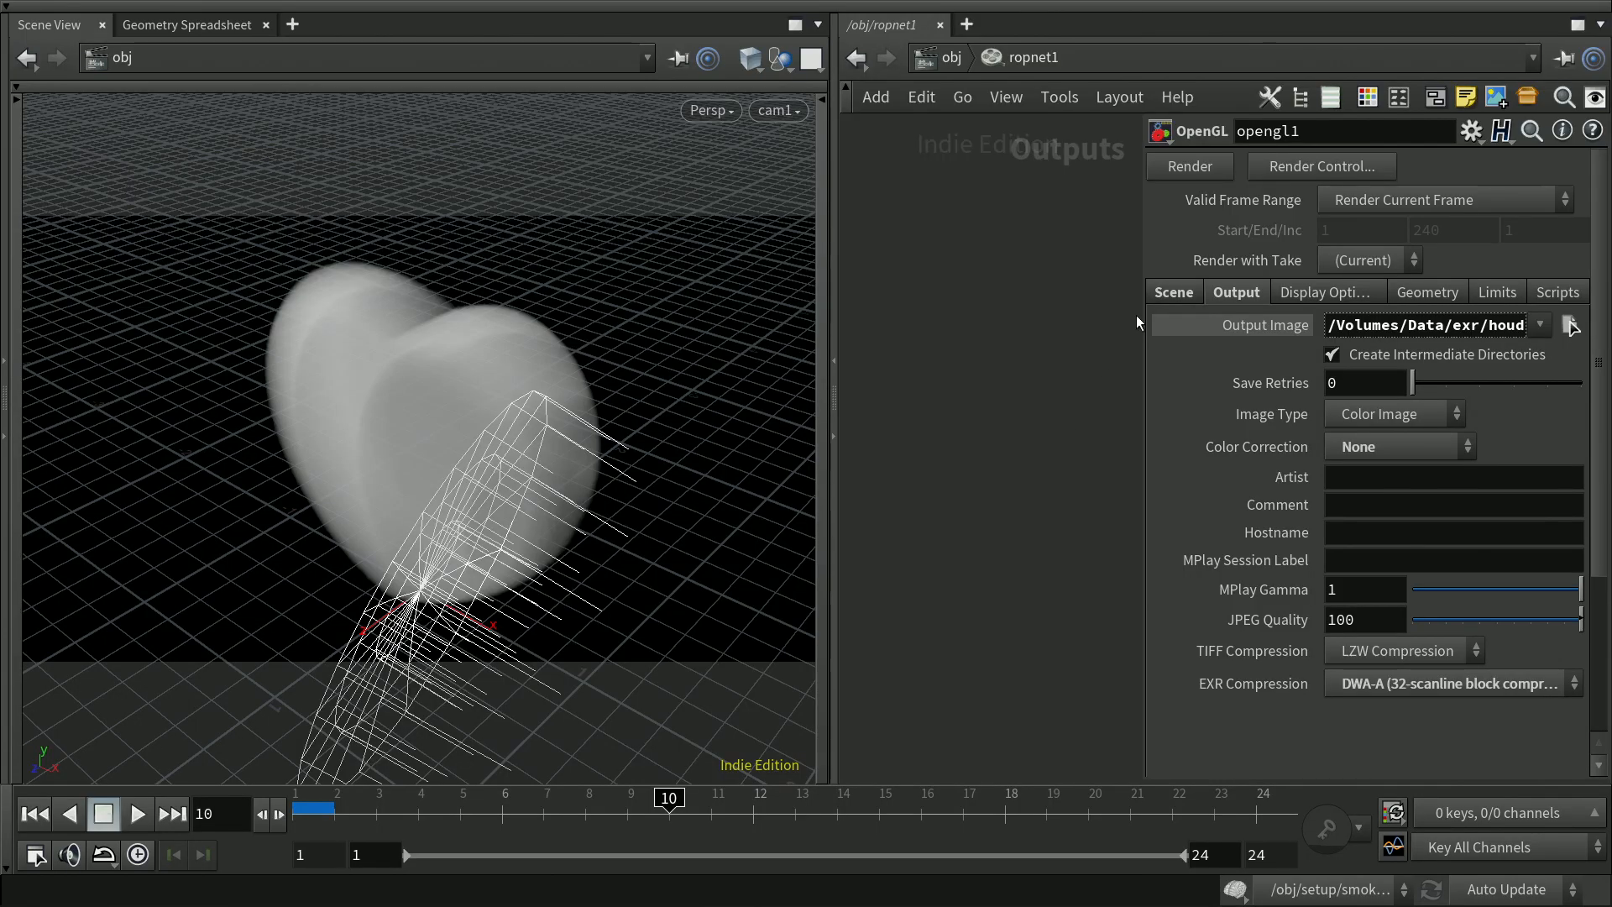
pyautogui.click(1391, 199)
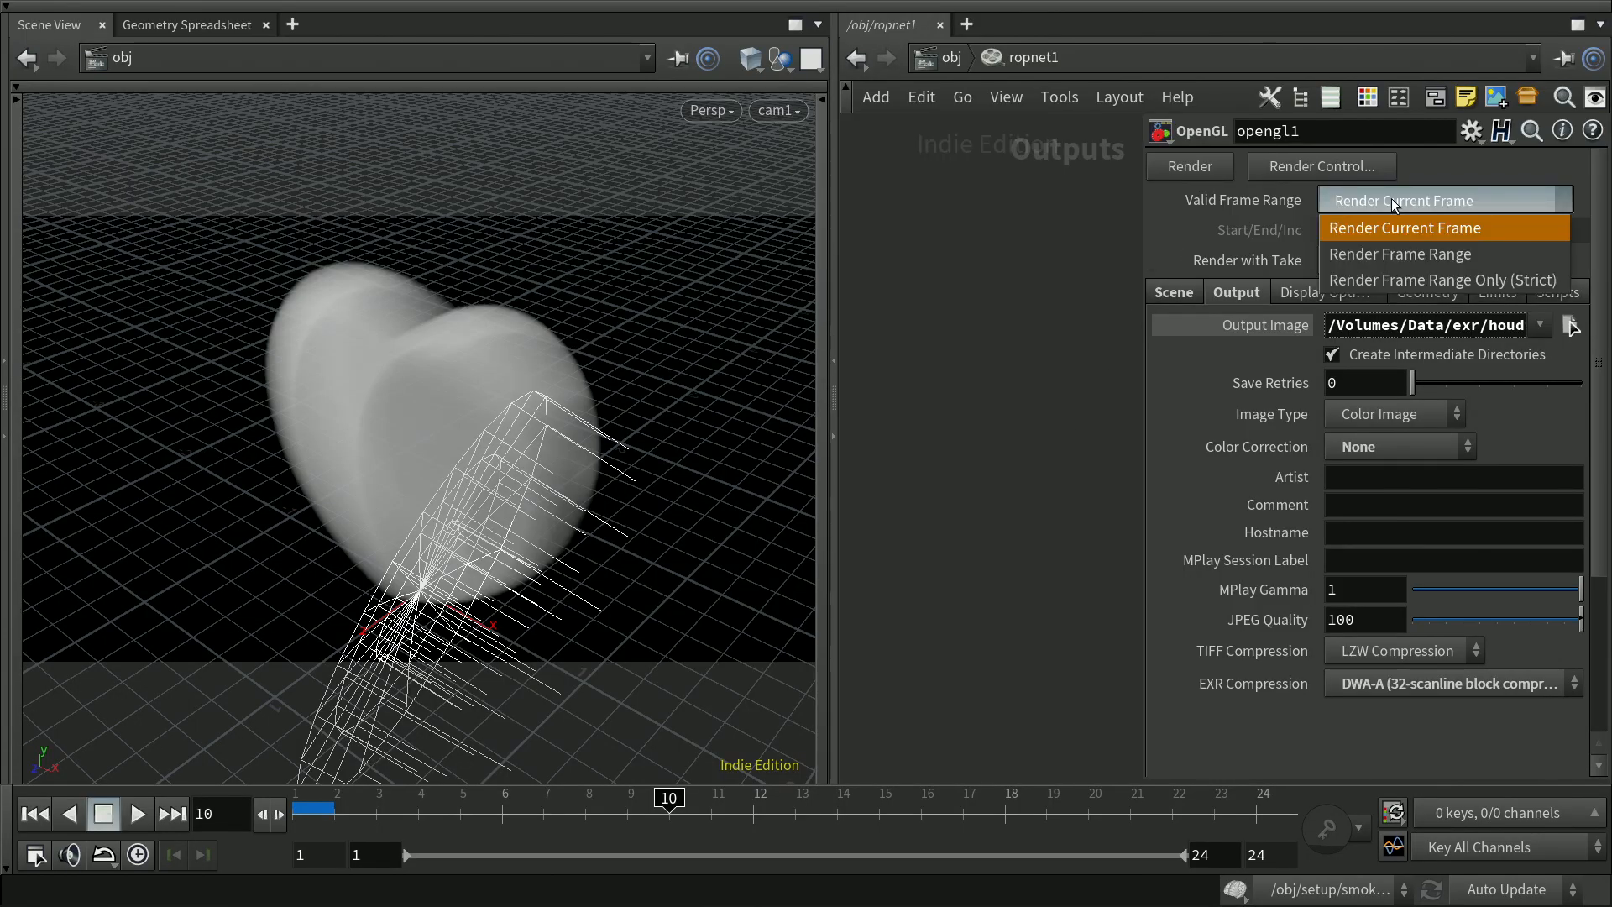
pyautogui.click(1400, 253)
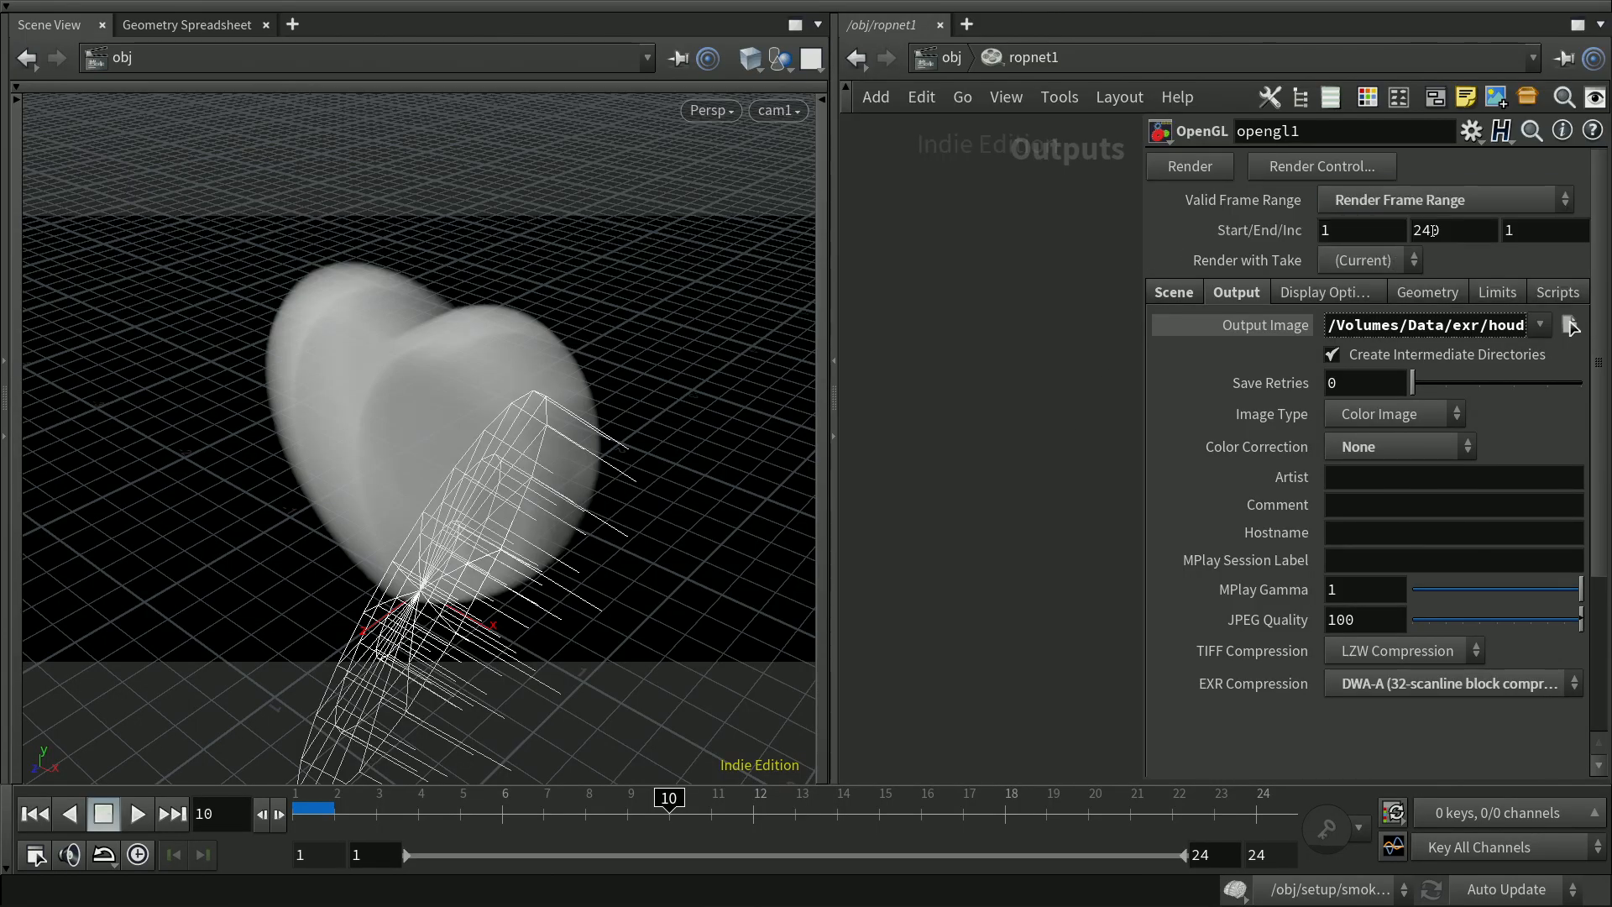
pyautogui.moveTo(1442, 231); pyautogui.dragTo(1431, 232)
pyautogui.press('BackSpace')
pyautogui.press('Return')
pyautogui.press('p')
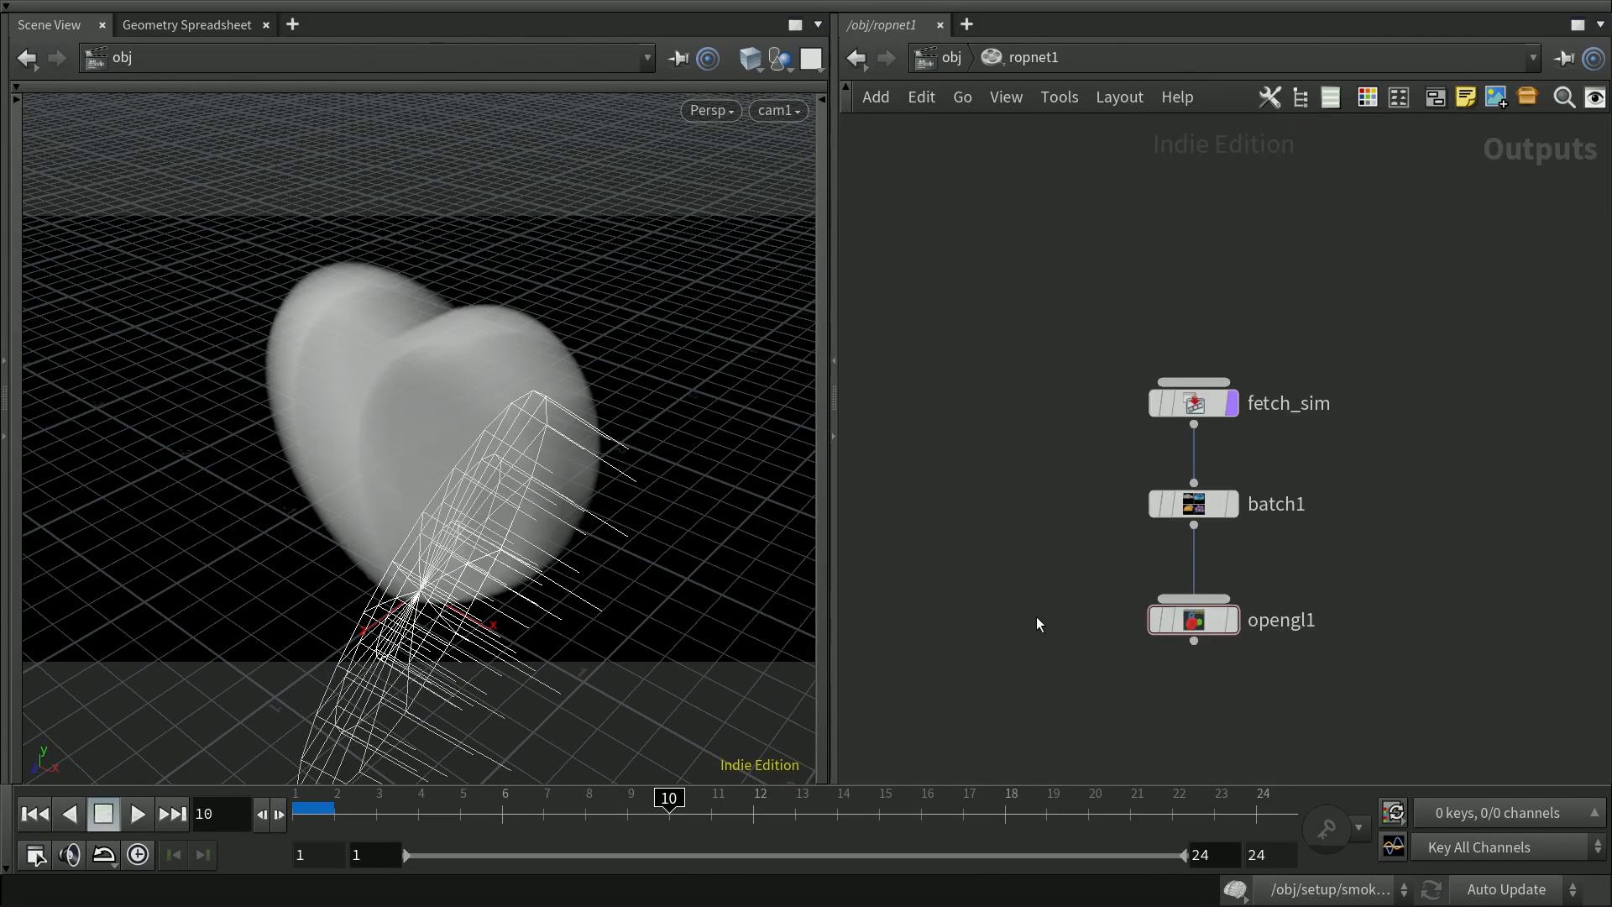
# Return to the object level and set the cam1 camera's resolution to 1920 by 1080
pyautogui.press('u')
pyautogui.click(1062, 376)
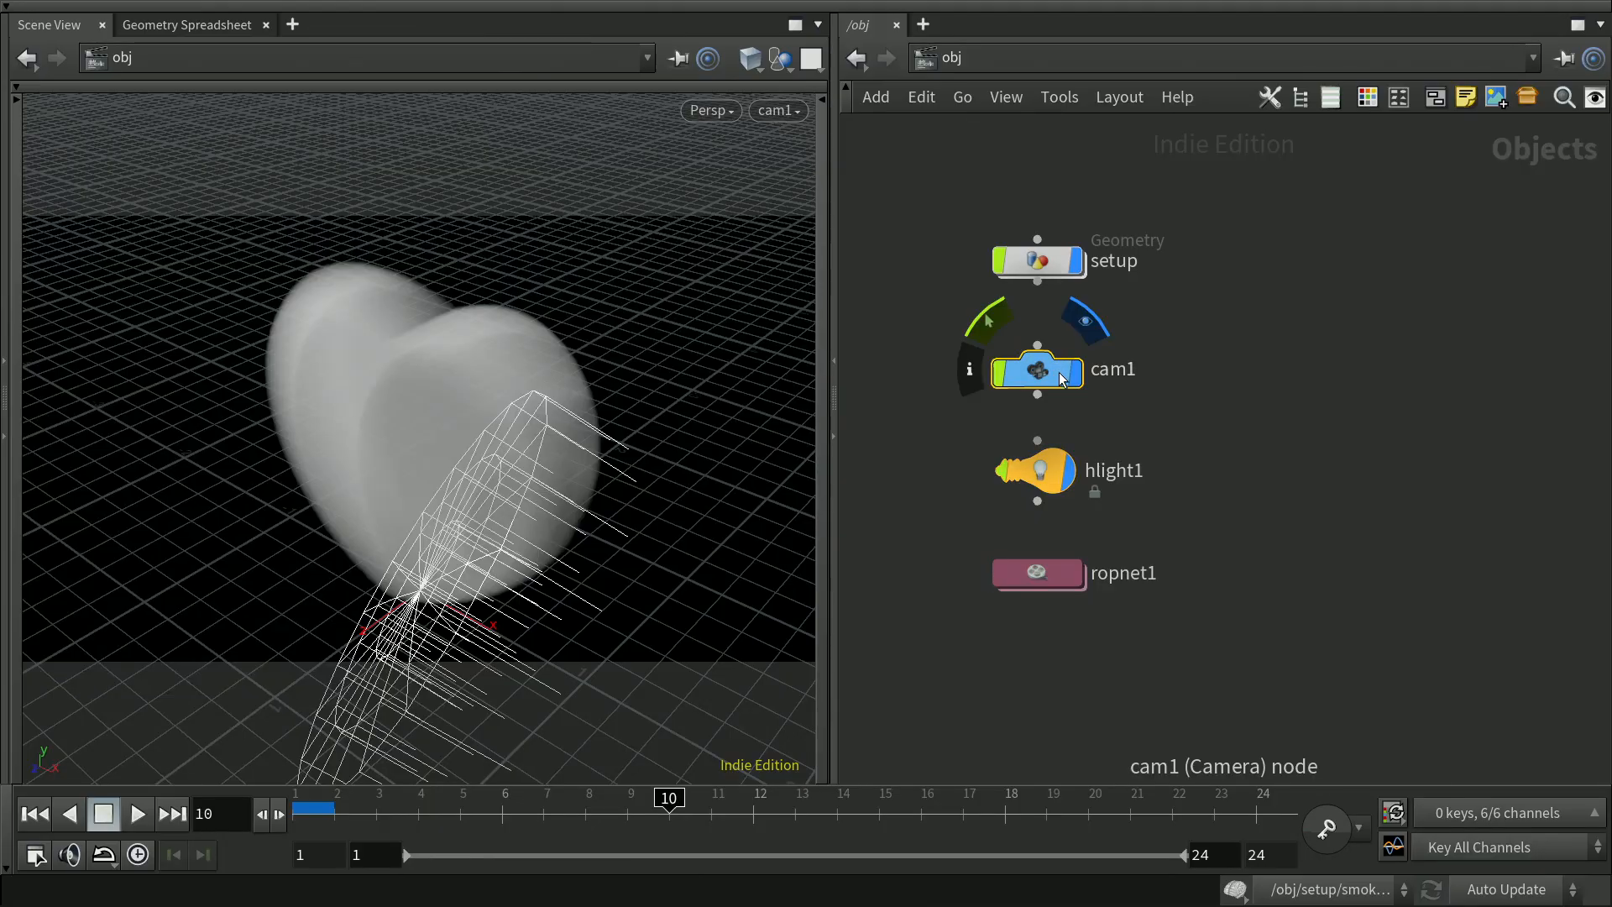
pyautogui.press('p')
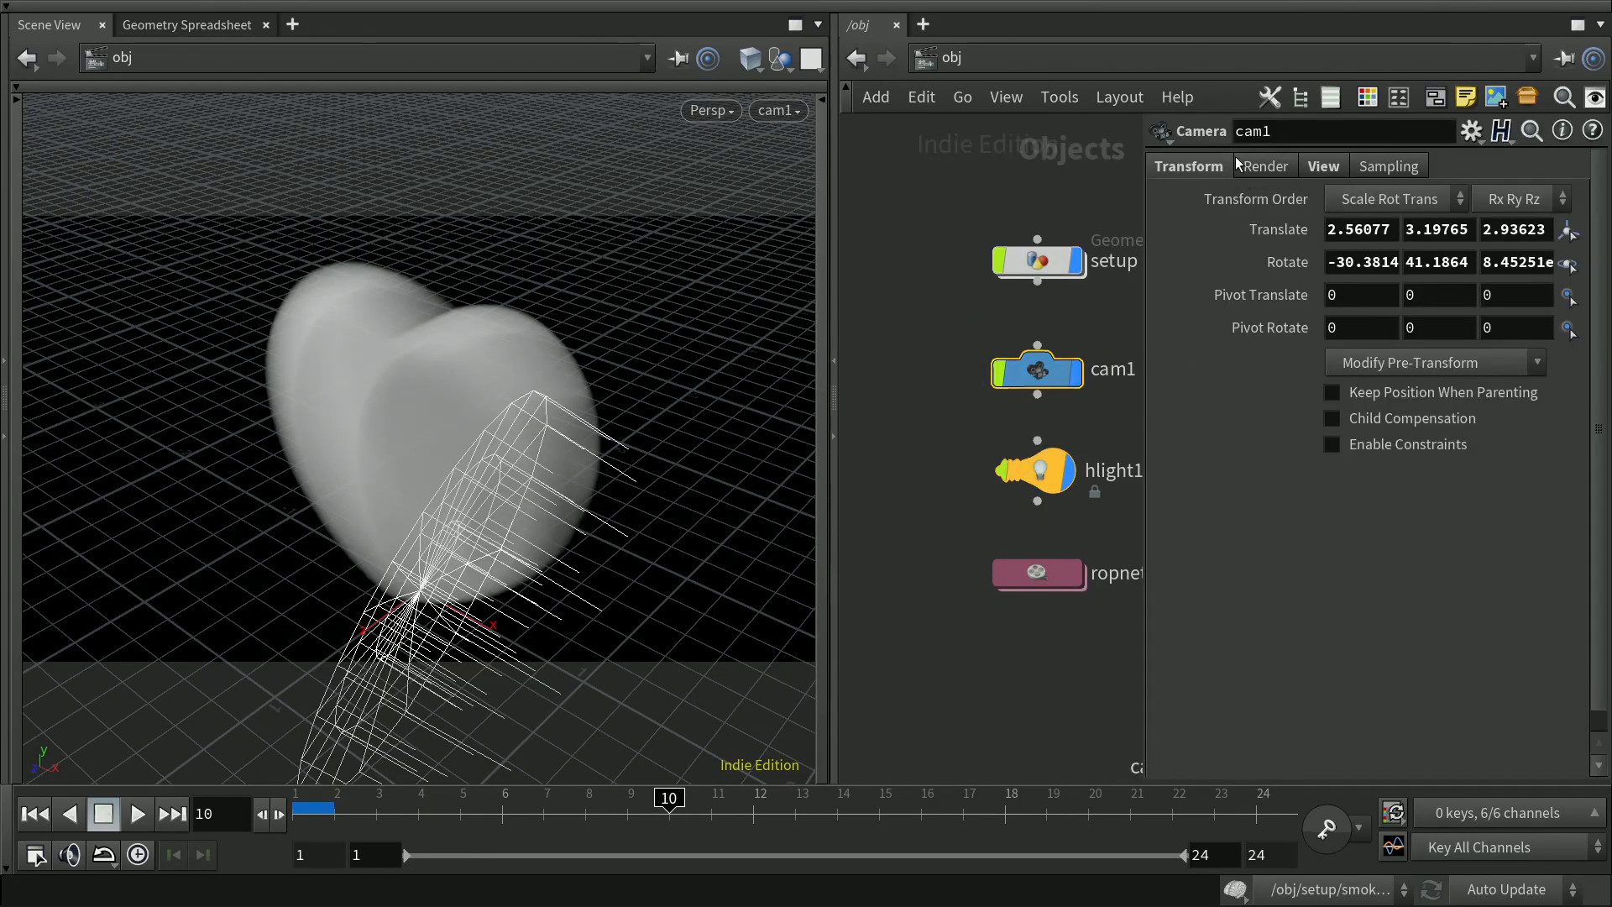
pyautogui.click(1271, 167)
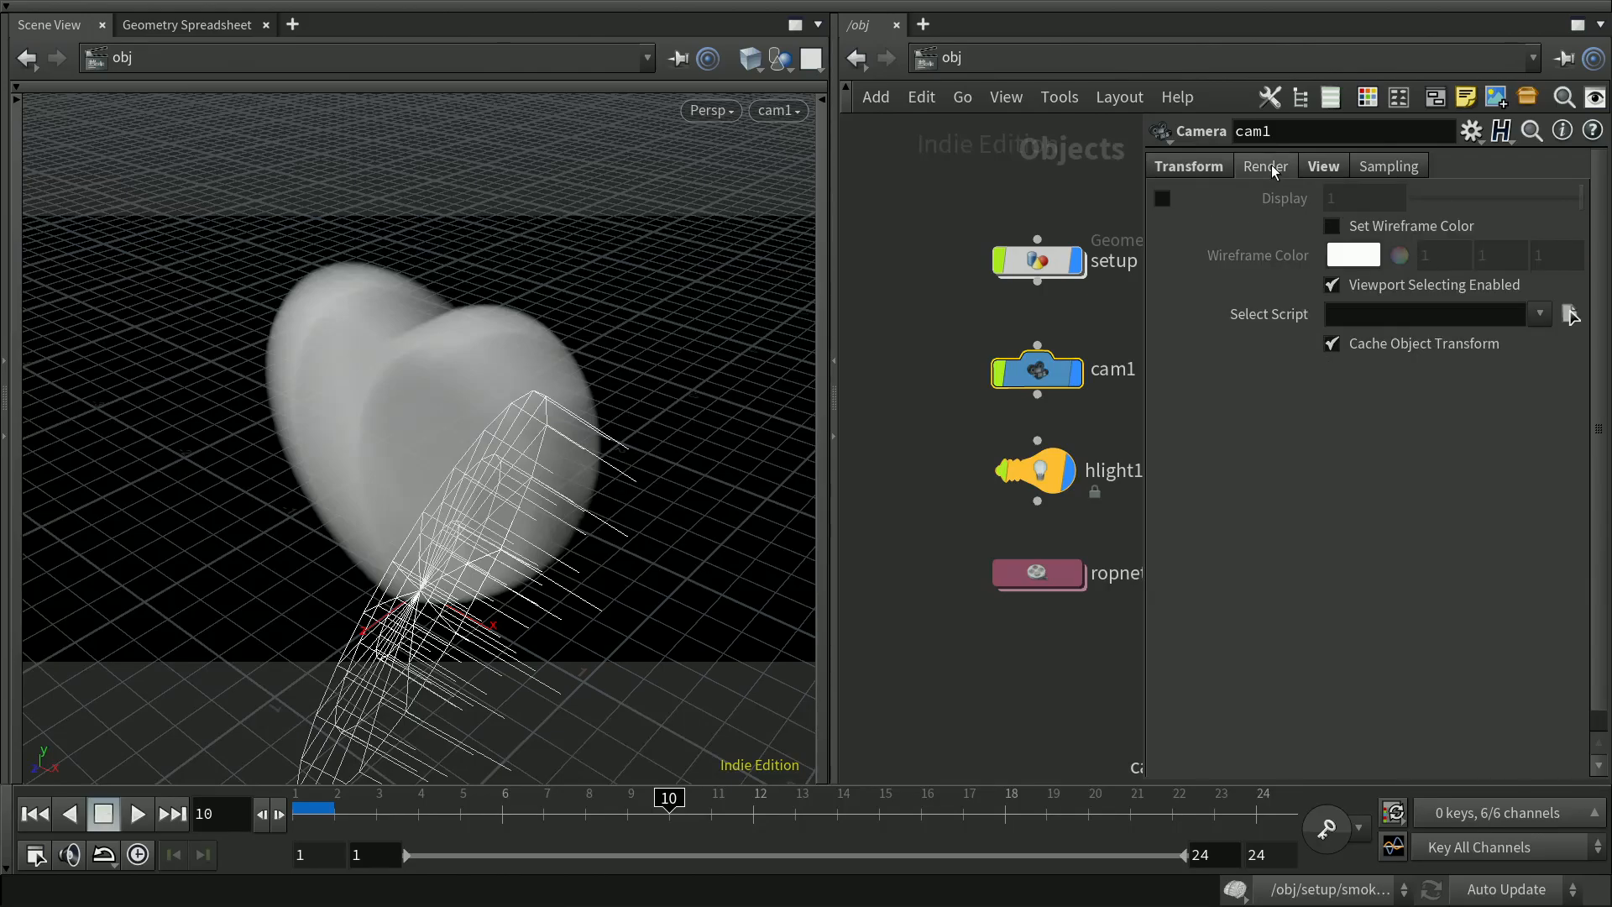
pyautogui.click(1323, 167)
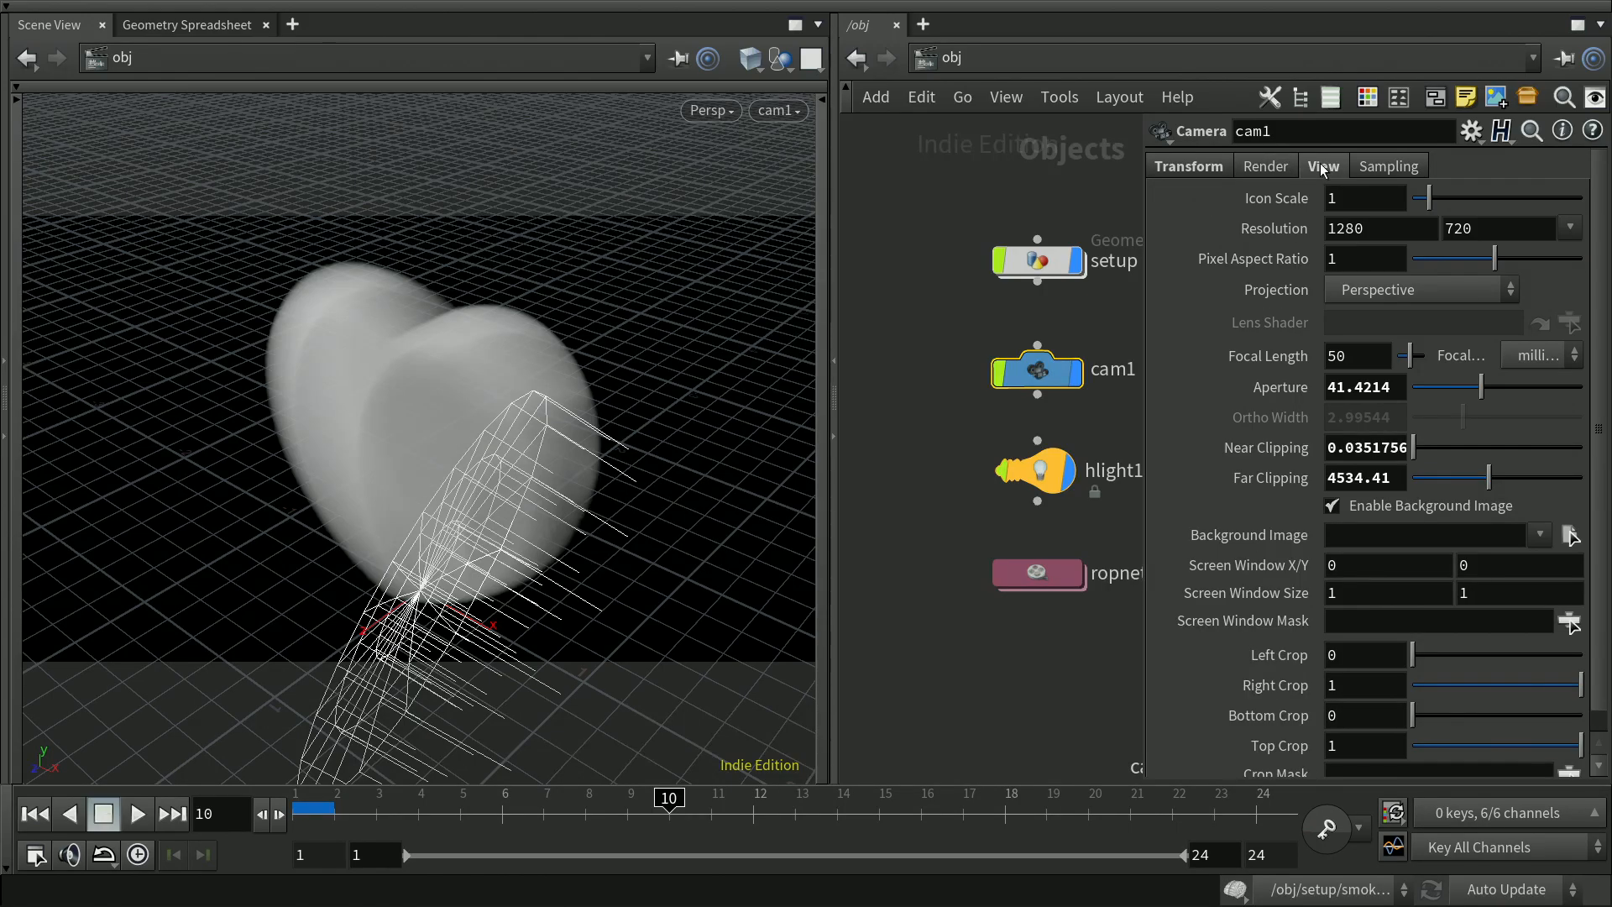
pyautogui.moveTo(1375, 236); pyautogui.dragTo(1322, 229)
pyautogui.write('1920')
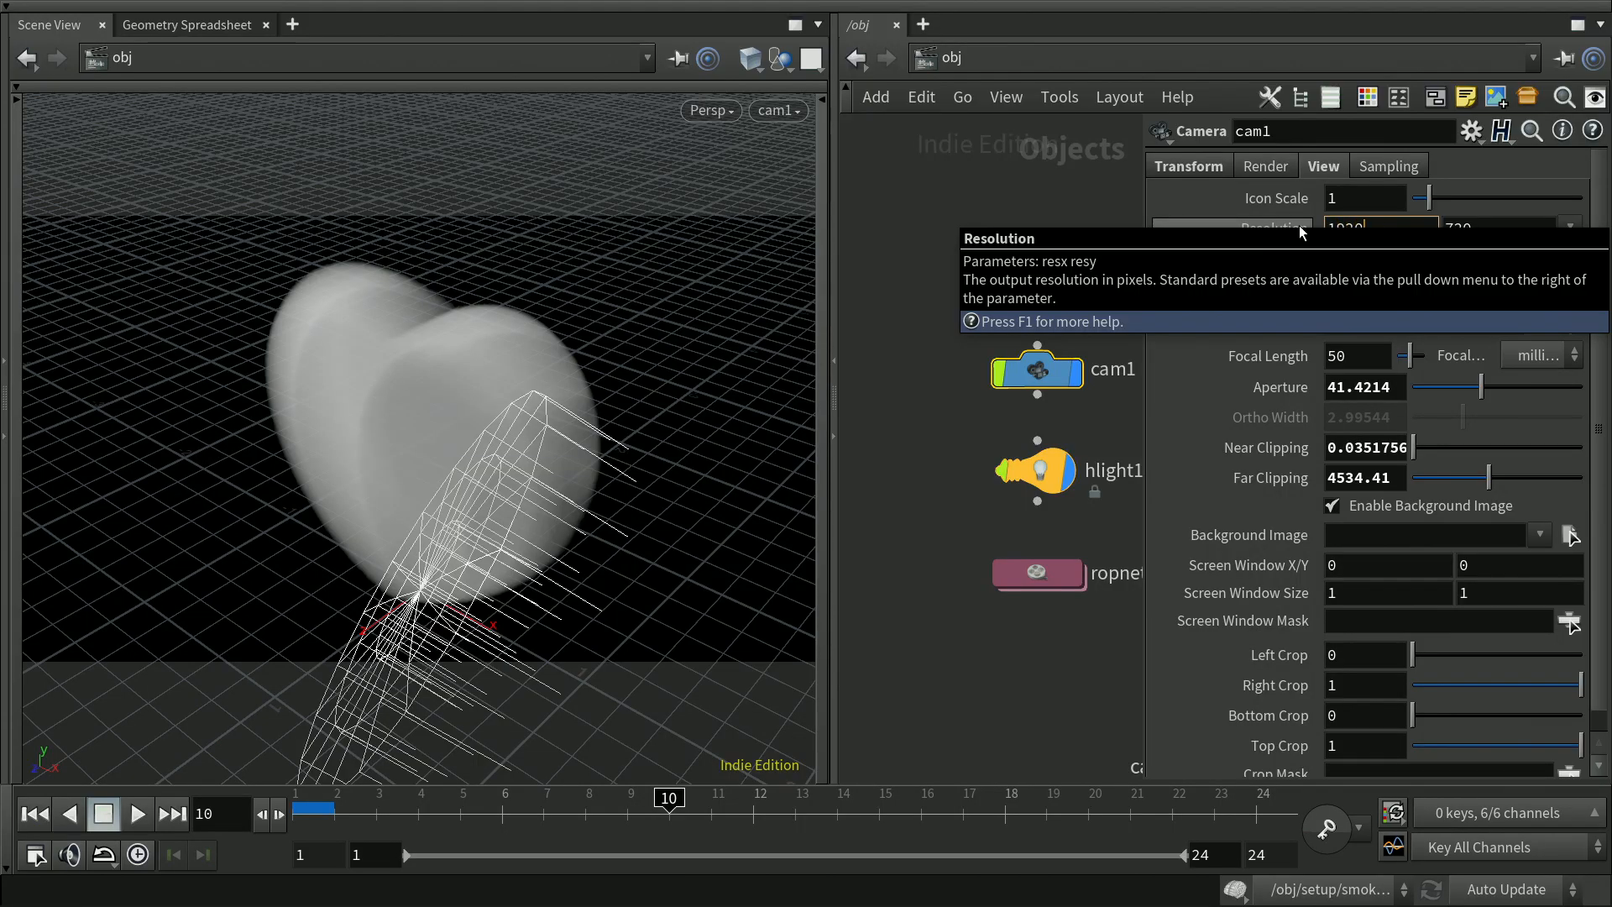
pyautogui.press('Tab')
pyautogui.write('1080')
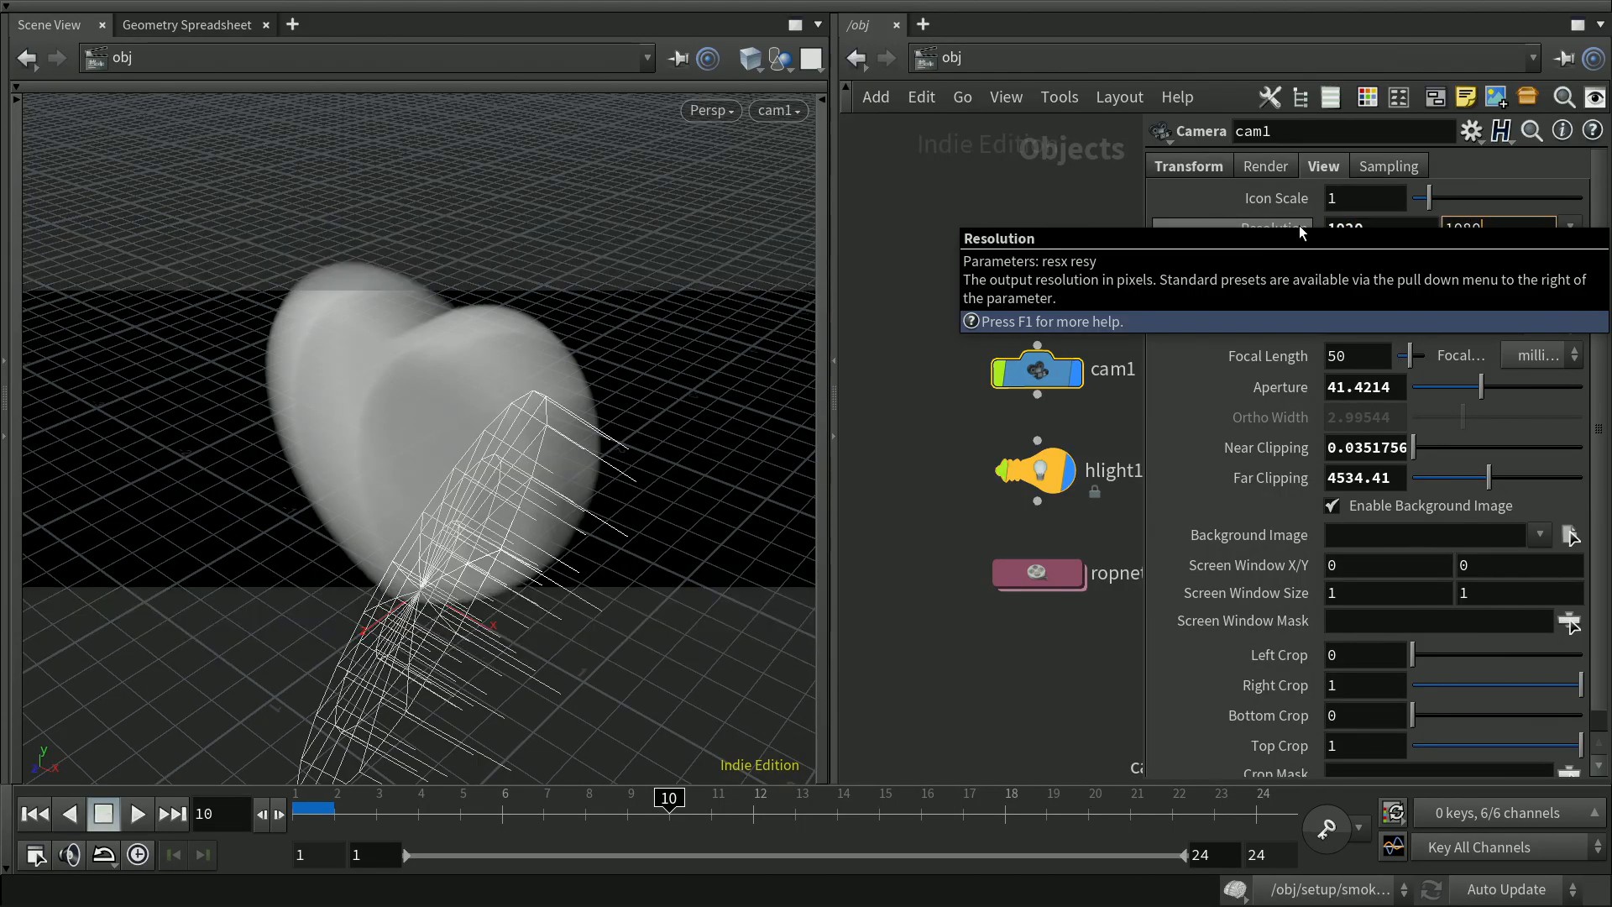
pyautogui.press('Return')
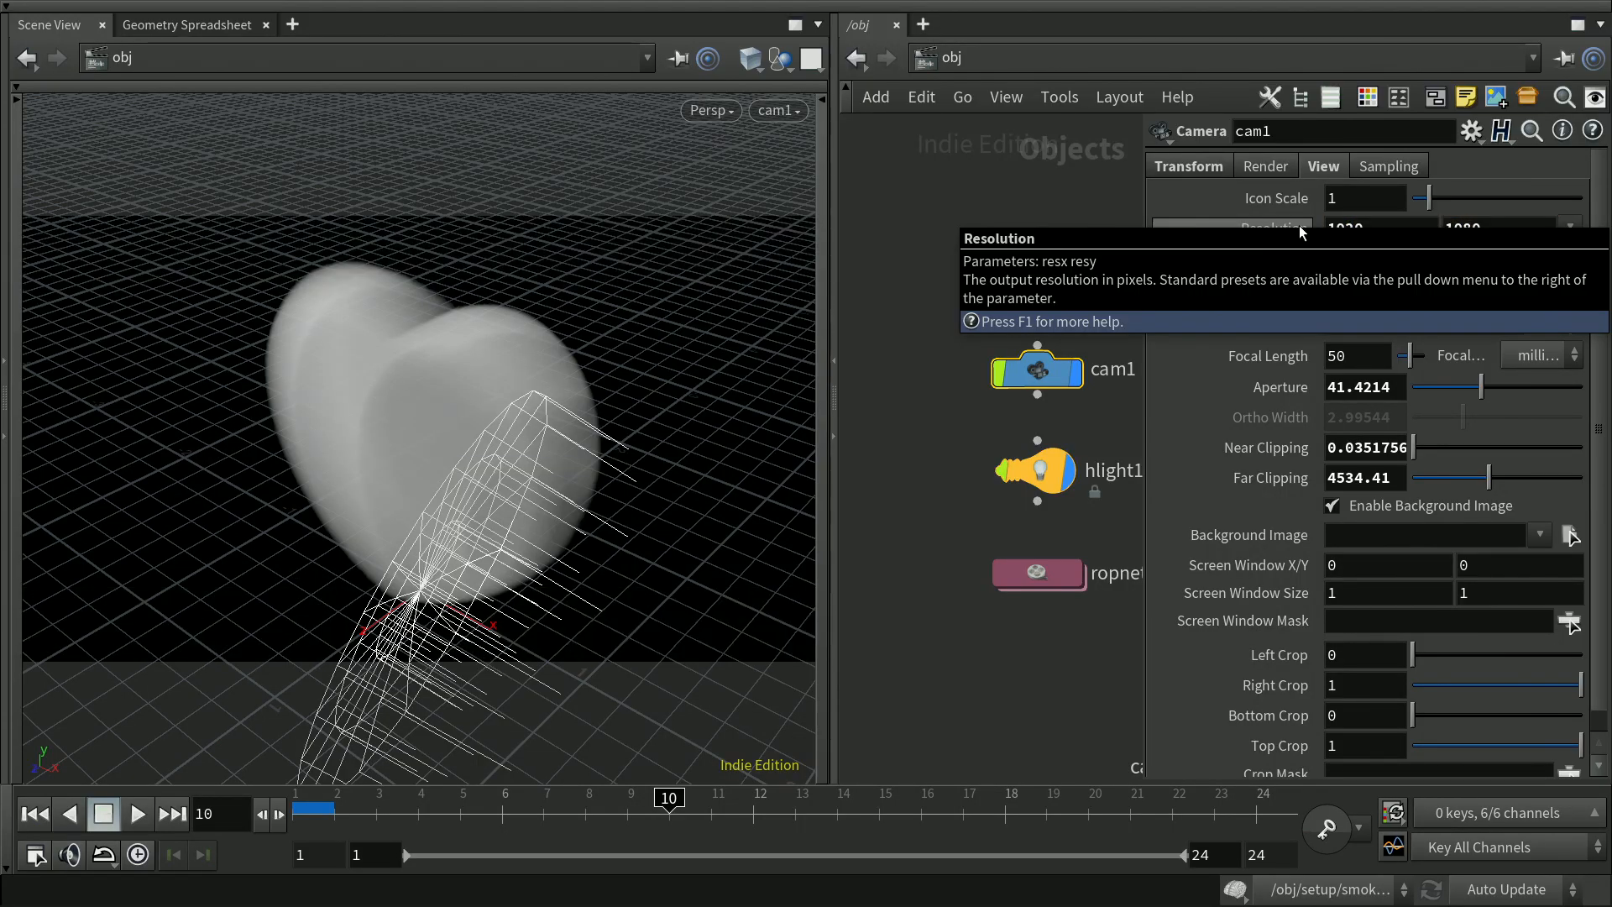
pyautogui.click(1051, 707)
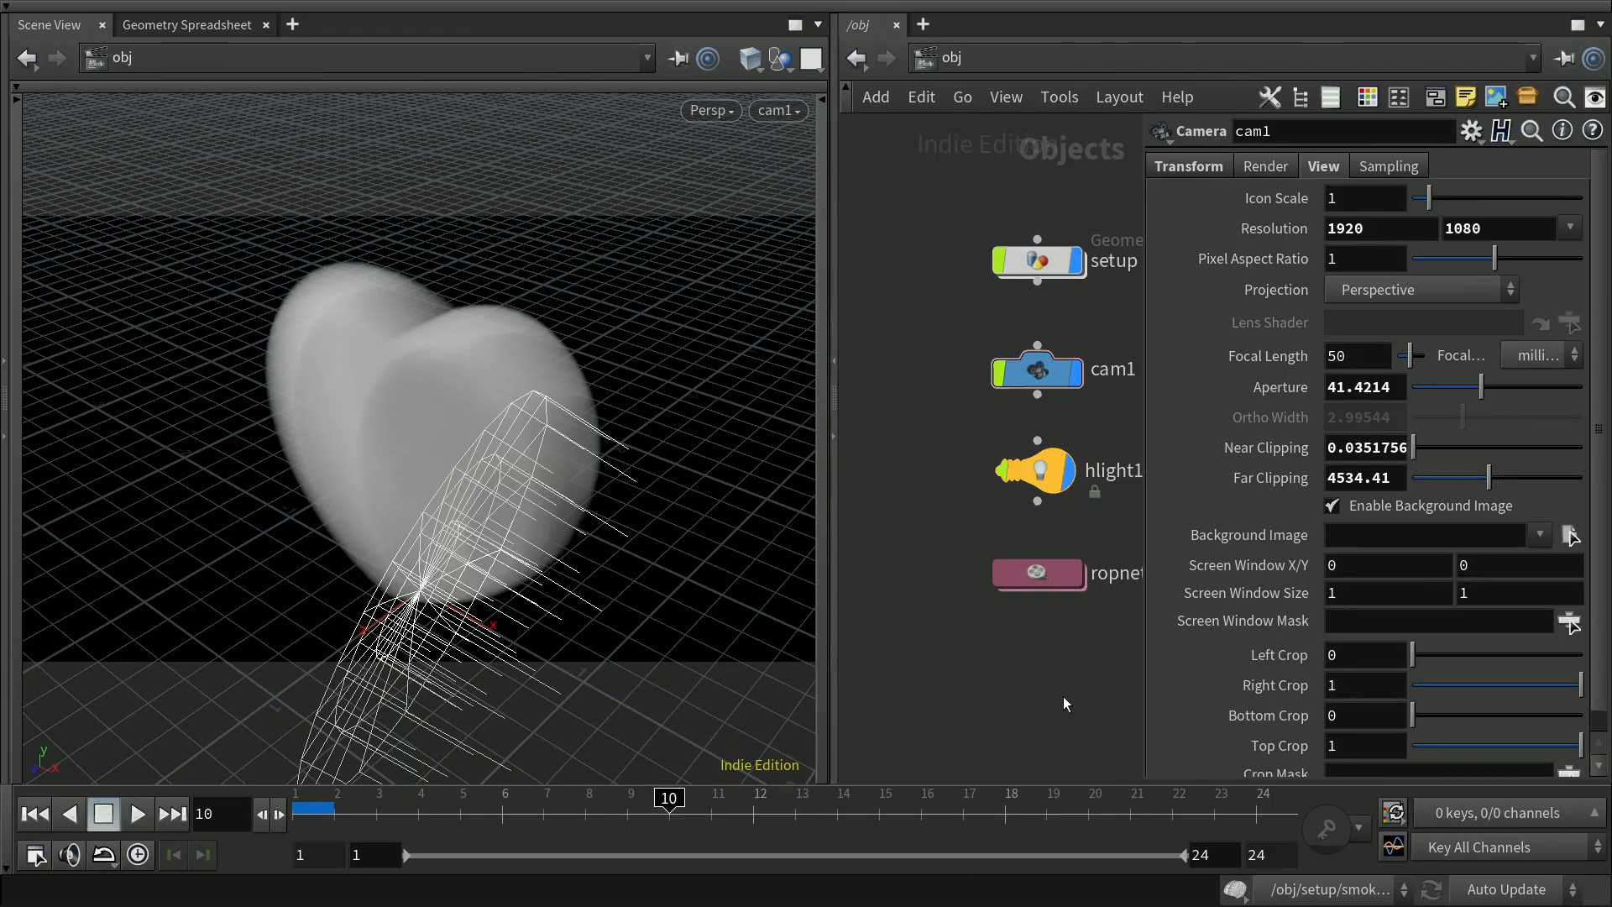
pyautogui.press('p')
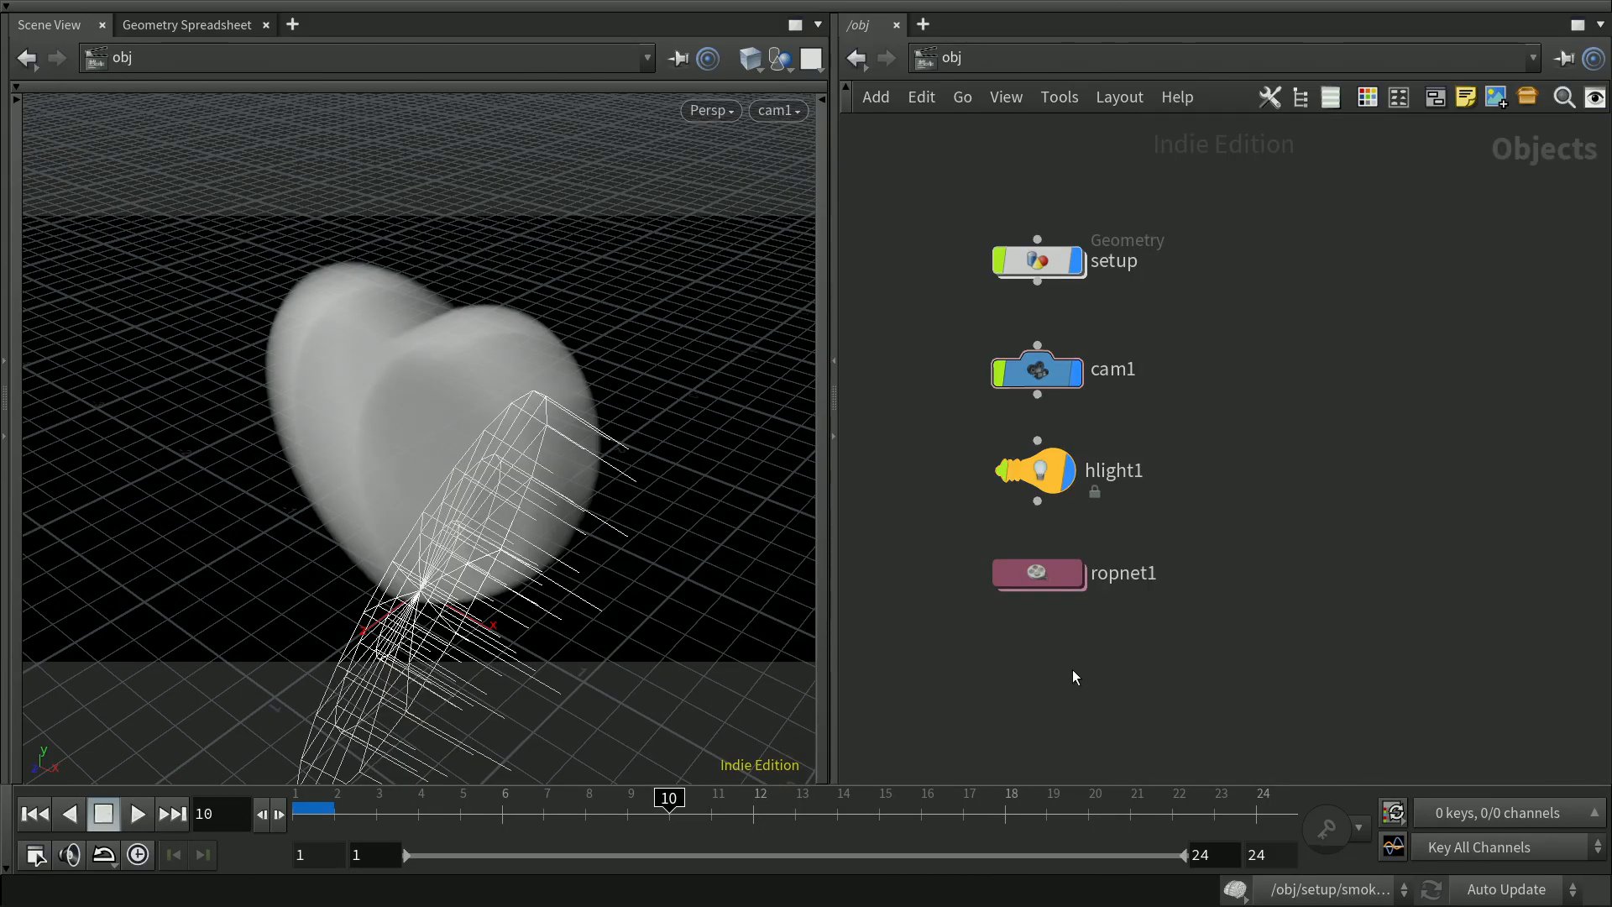
# Enter the smoke_sim DOP network inside the setup object, centre its nodes in view, and save the scene
pyautogui.click(1053, 366)
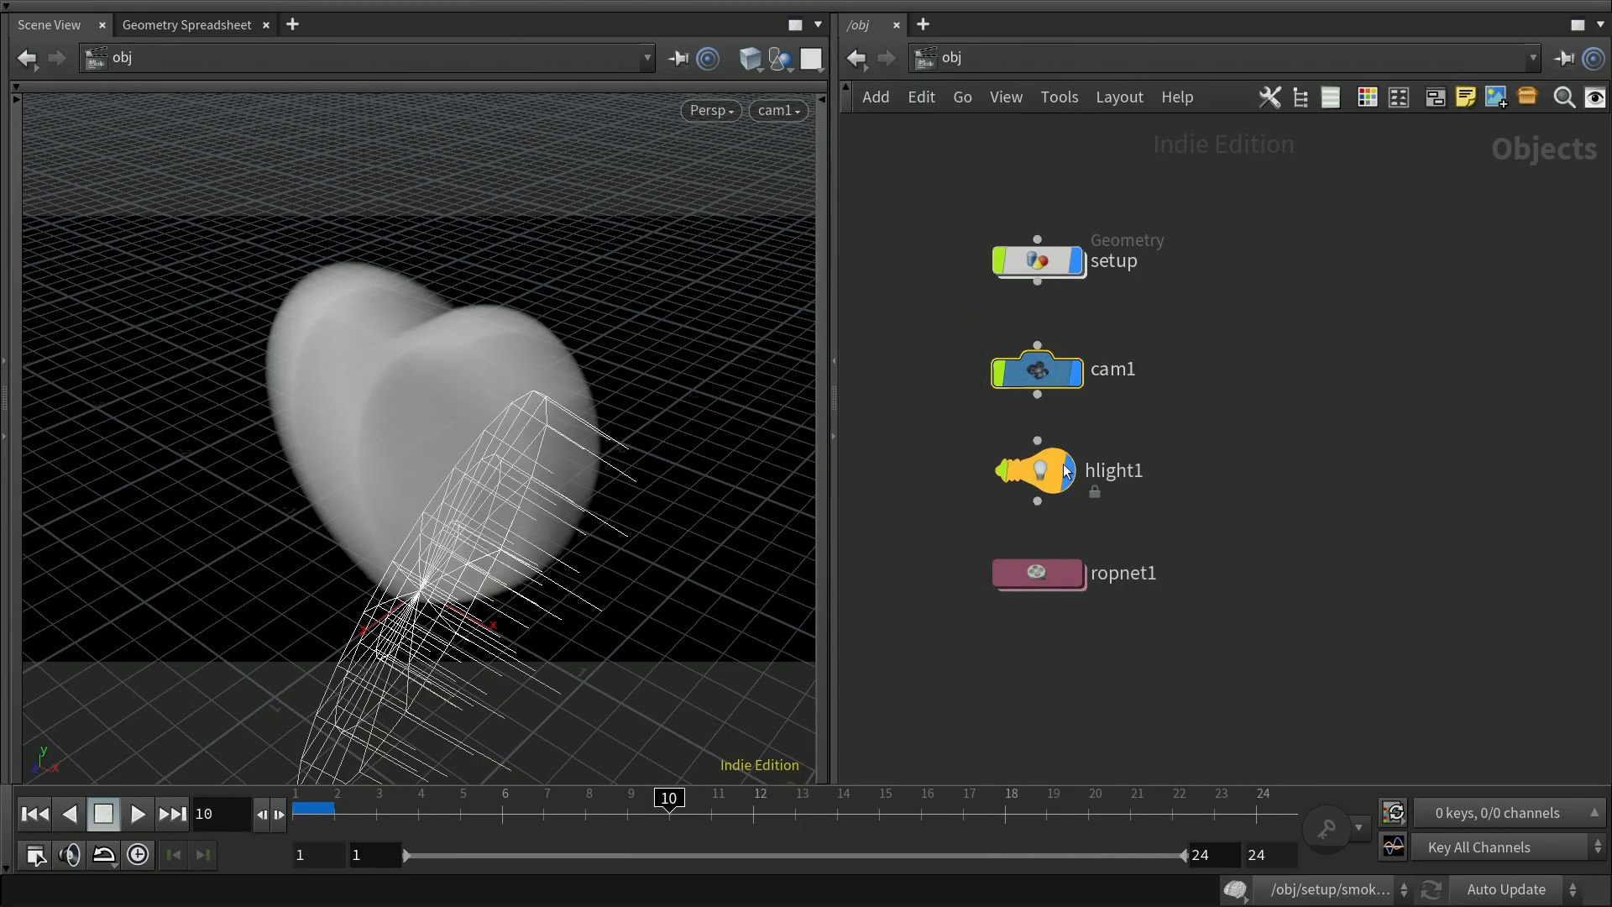
pyautogui.click(1067, 571)
pyautogui.doubleClick(1060, 266)
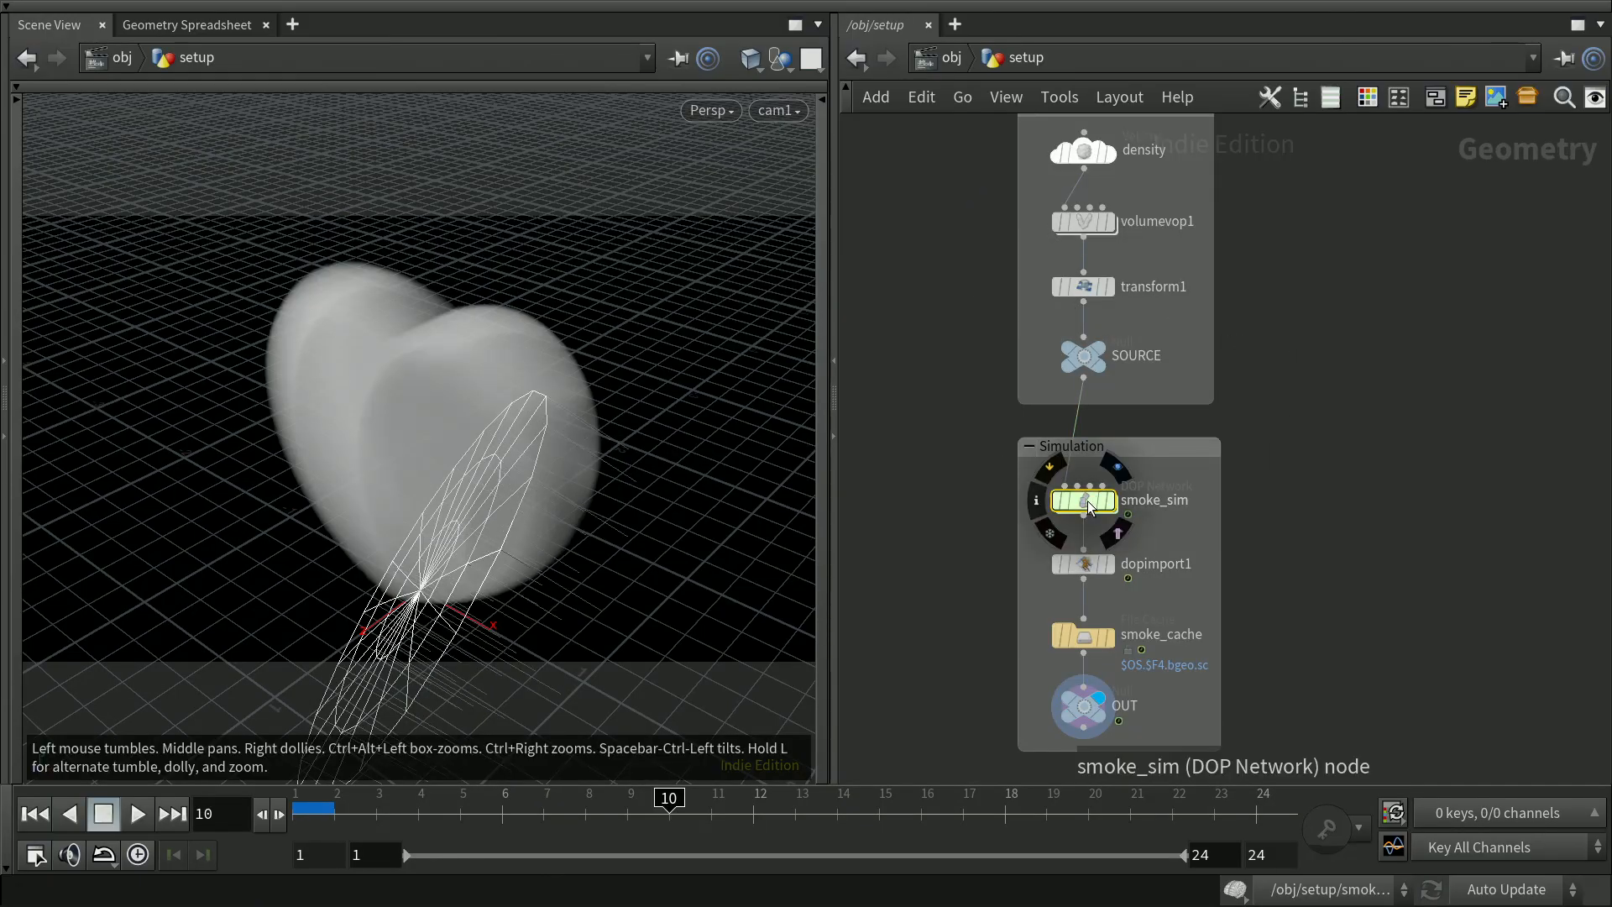
pyautogui.press('p')
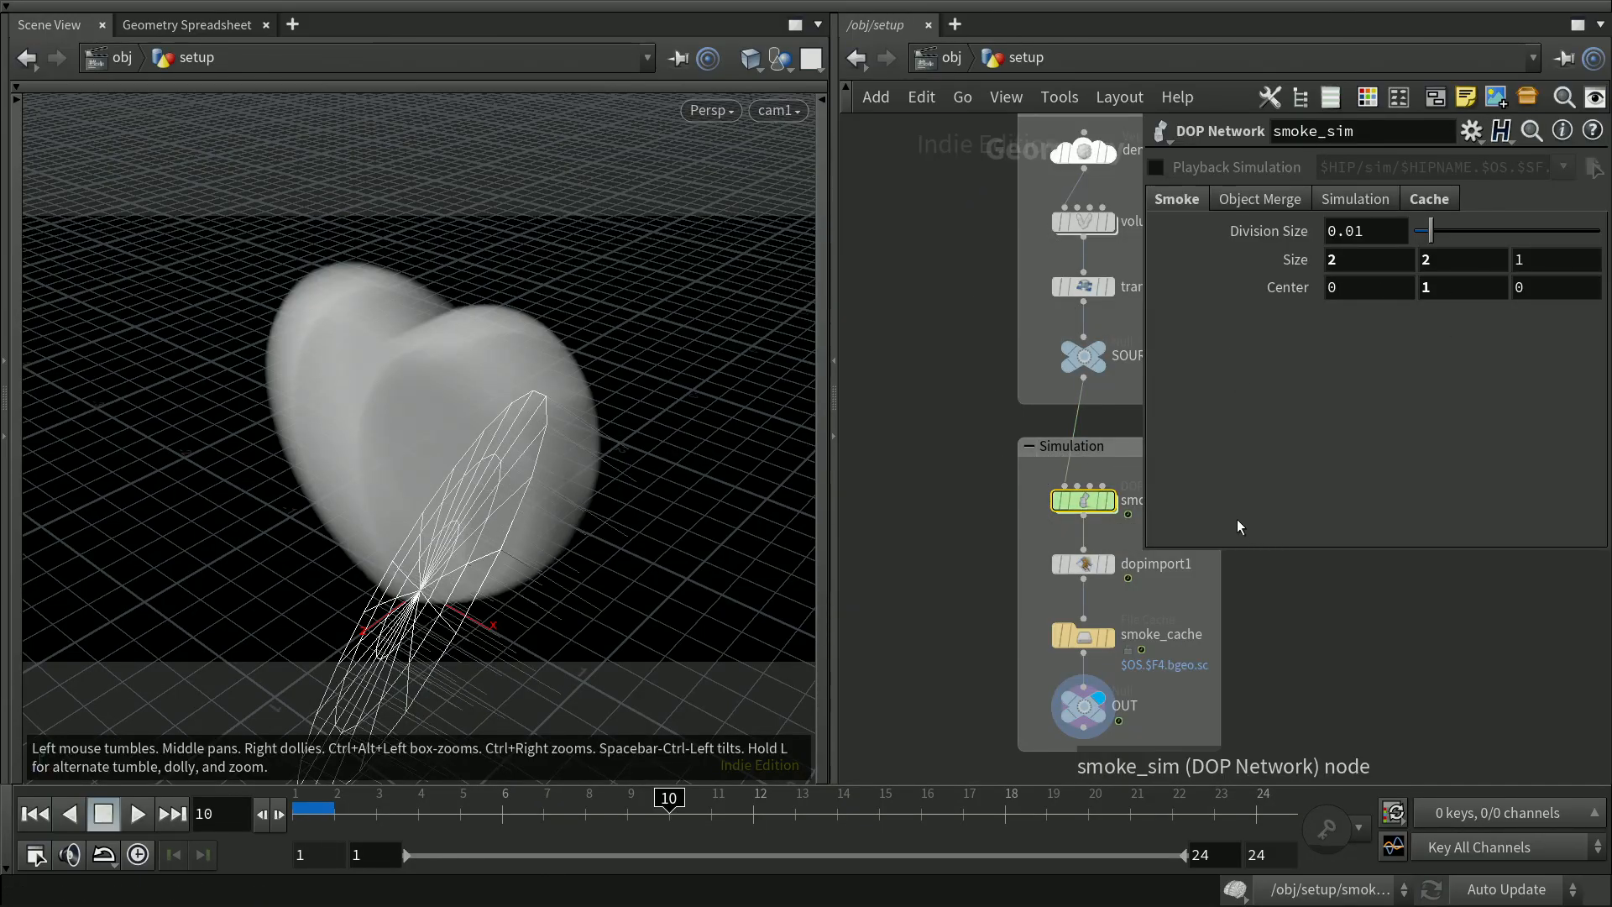
pyautogui.press('p')
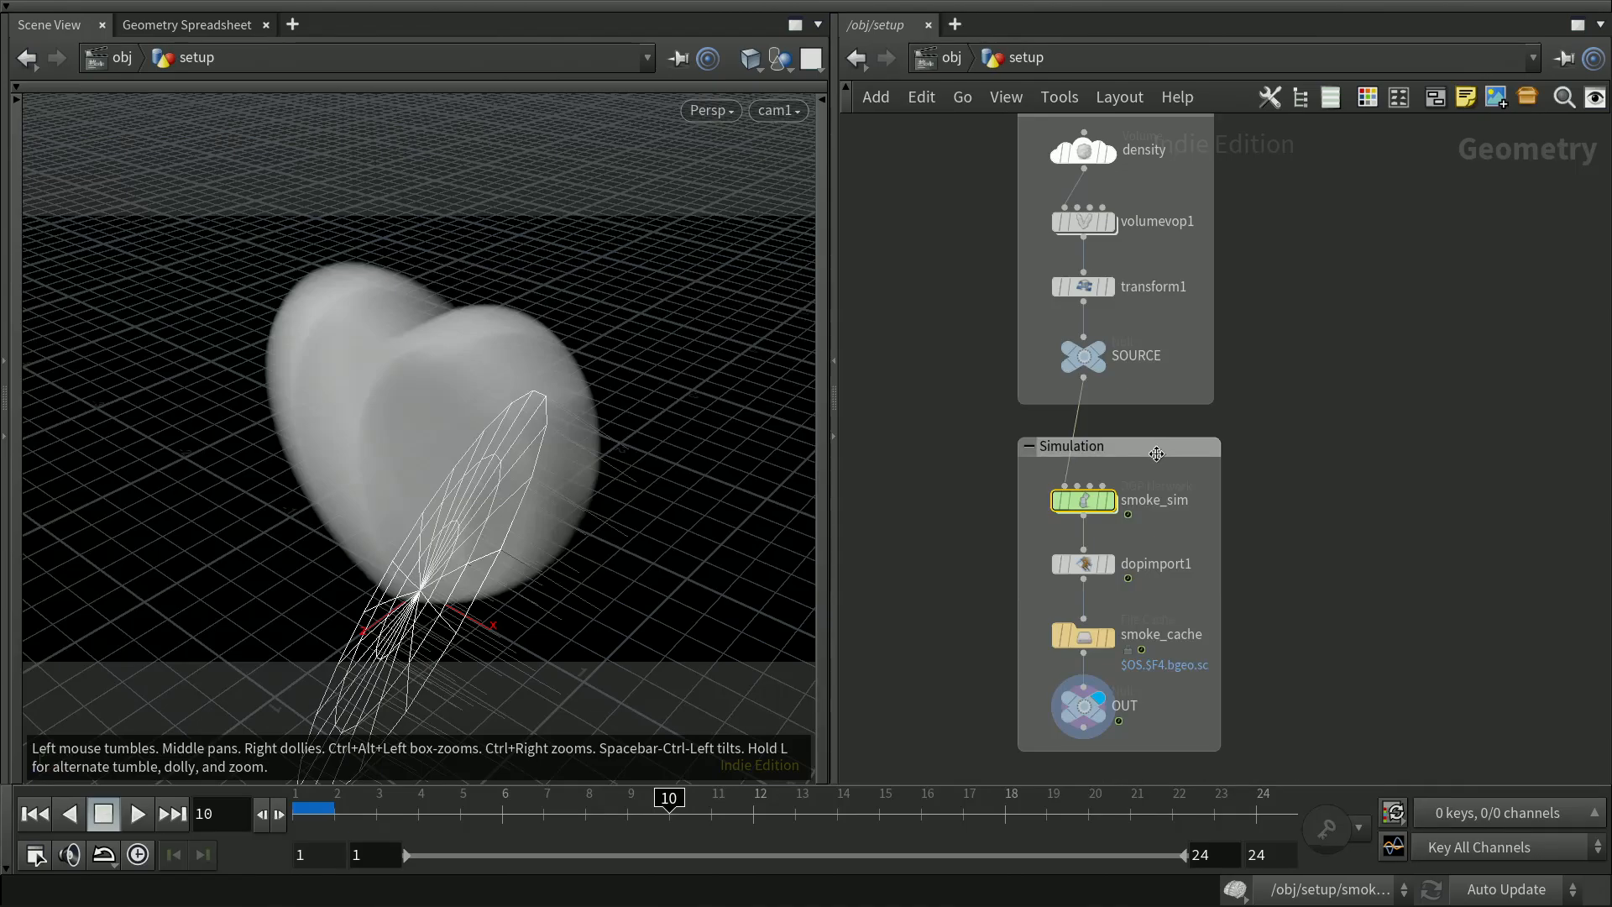
pyautogui.doubleClick(1083, 498)
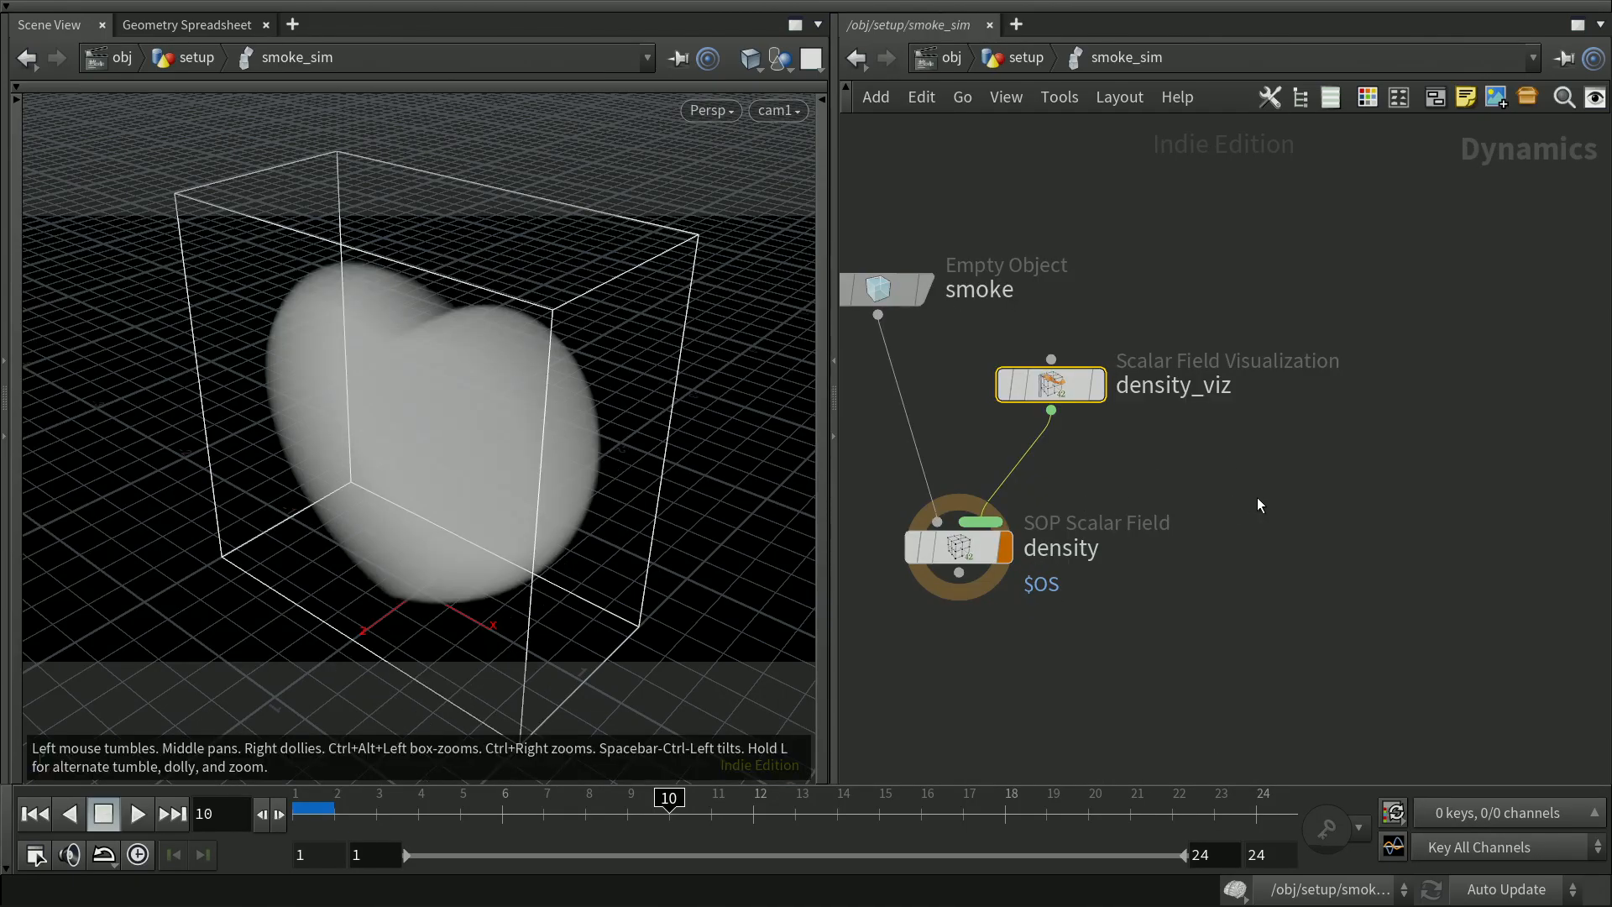
pyautogui.moveTo(1256, 497); pyautogui.dragTo(1434, 480, button='middle')
pyautogui.click(1424, 541)
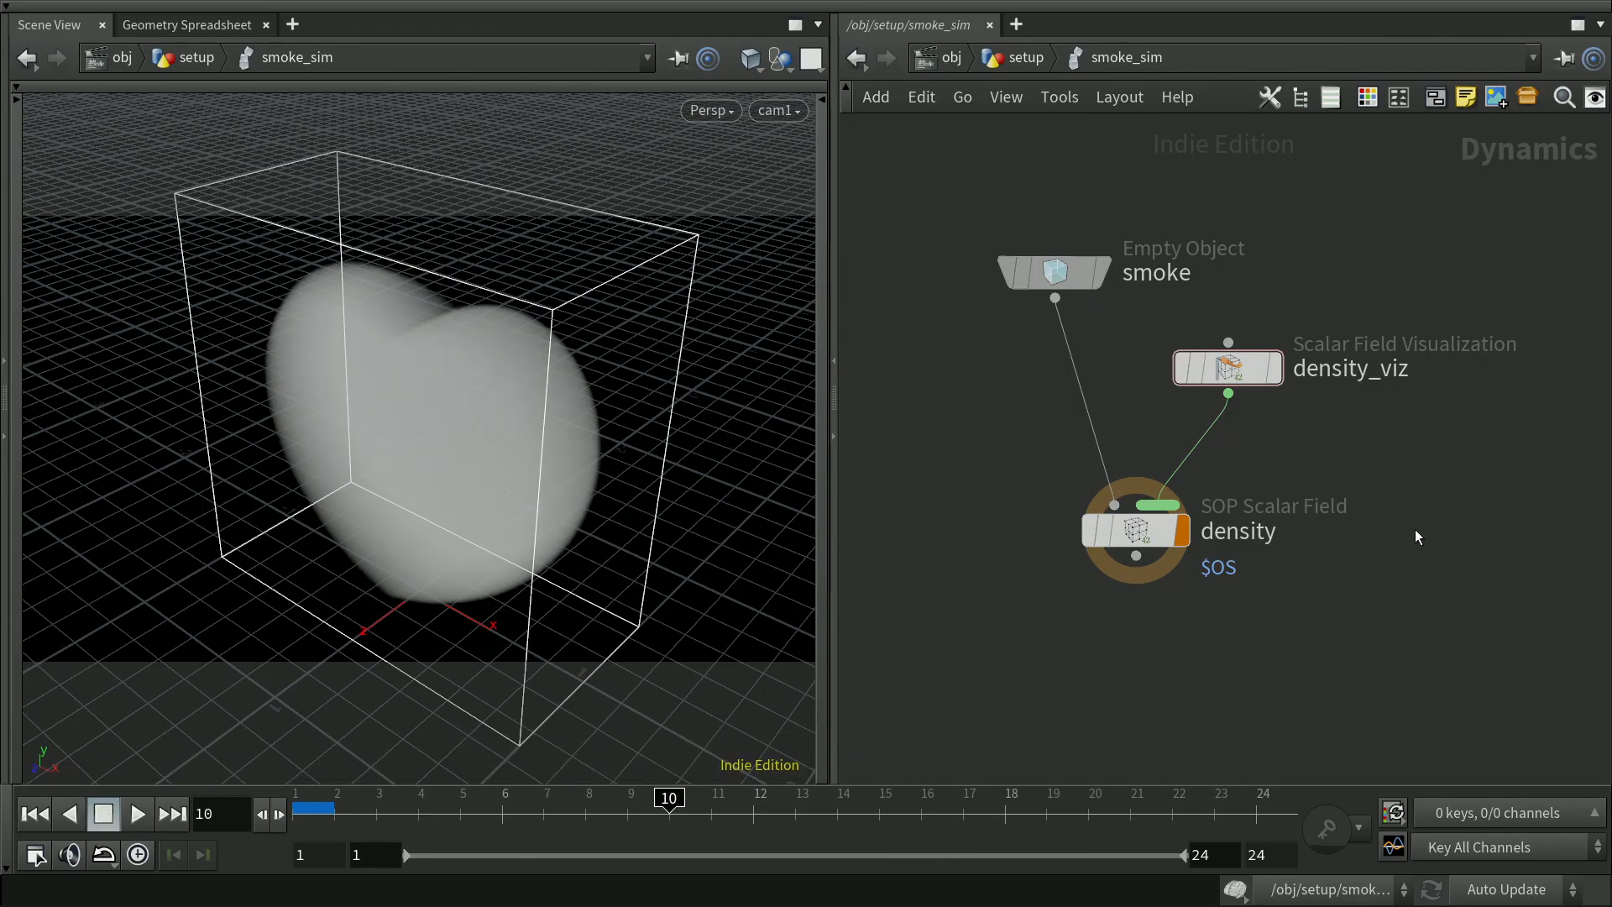
pyautogui.hotkey('ctrl', 's')
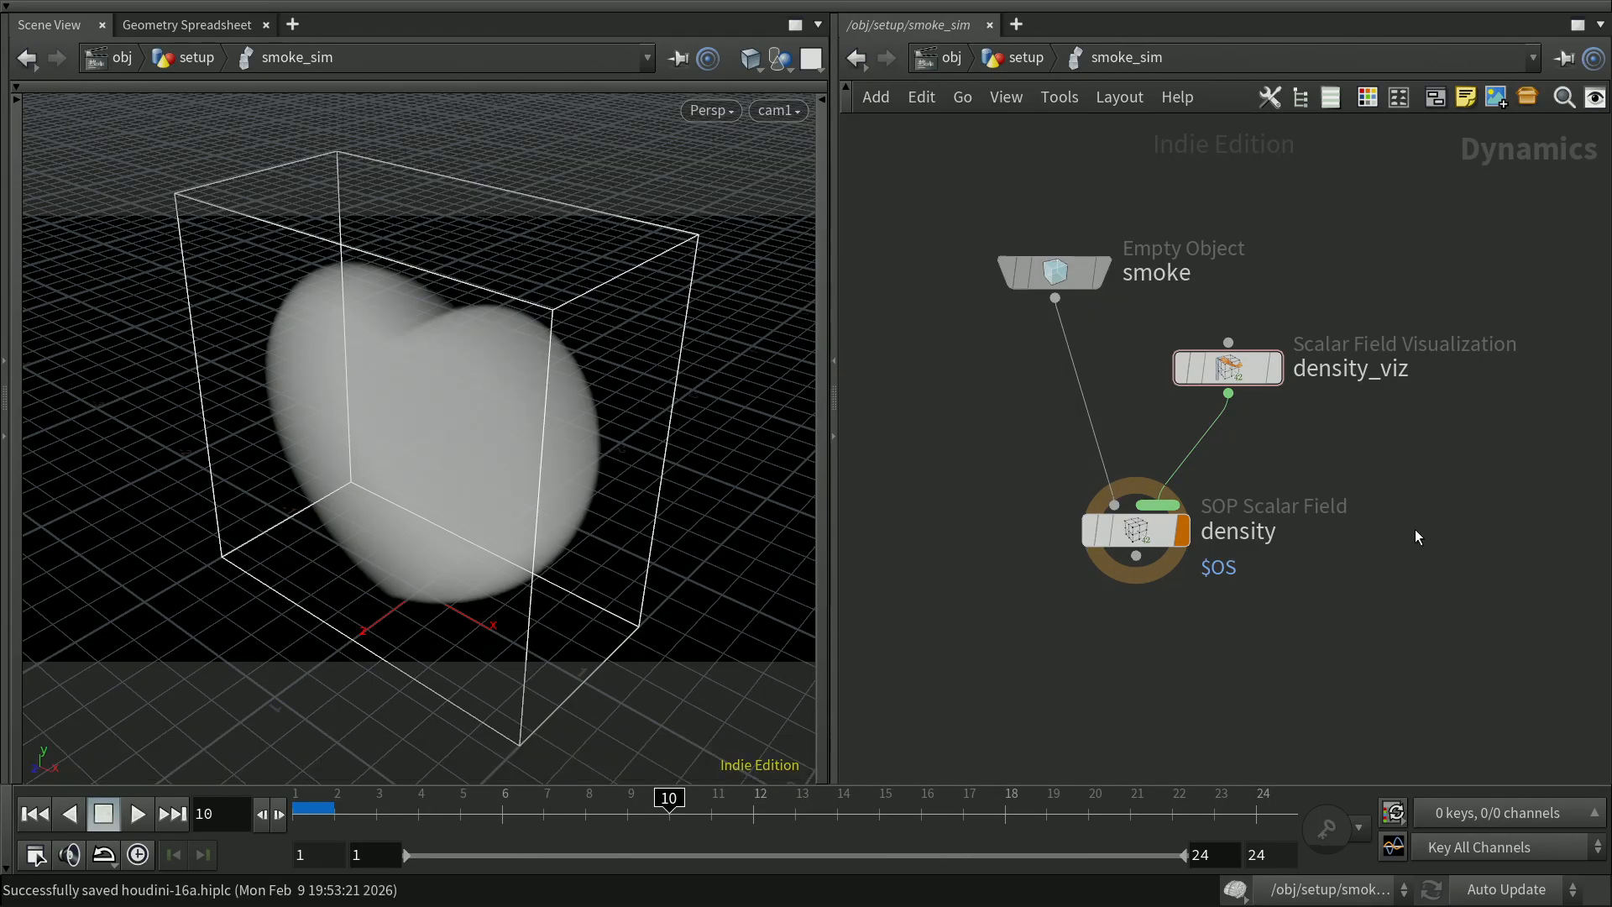